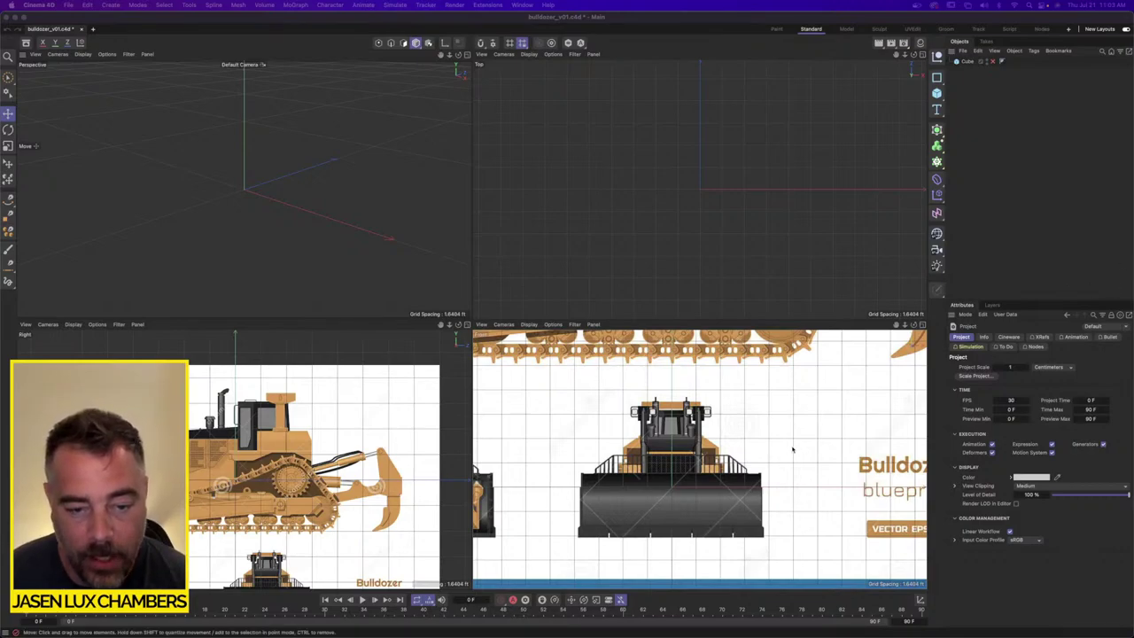
Step: Compare the reference cube's size with the bulldozer in the side and front blueprints, and hide the cube again
{"action": "middle_click_drag", "start_coordinate": [287, 469], "coordinate": [287, 473], "text": "alt"}
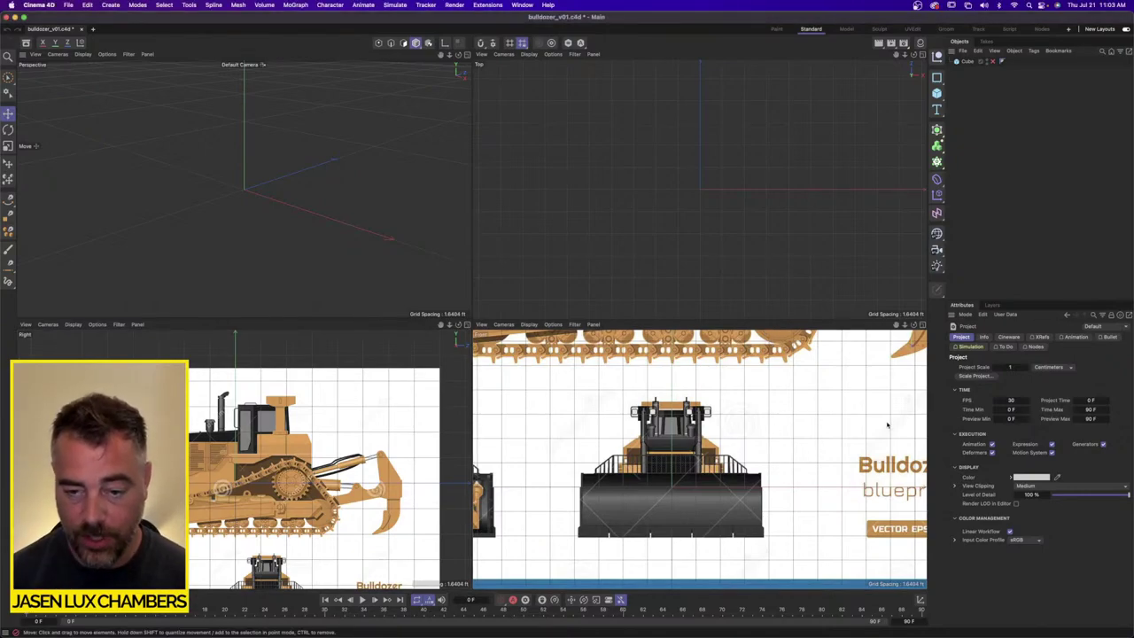
{"action": "left_click", "coordinate": [992, 61]}
{"action": "scroll", "coordinate": [363, 447], "scroll_direction": "down", "scroll_amount": 3}
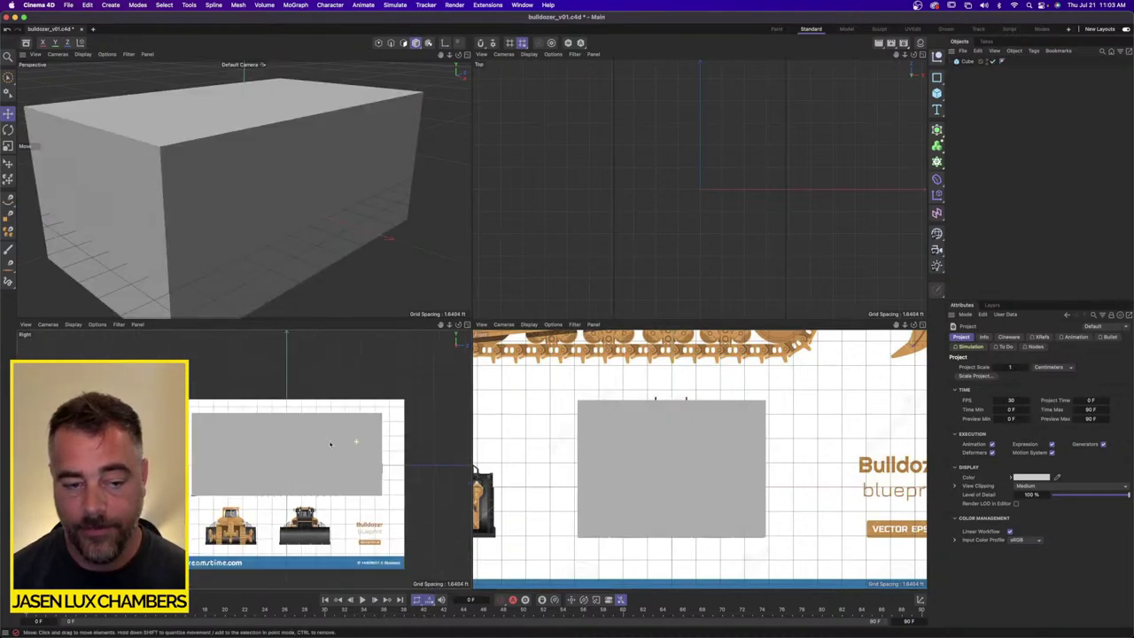
{"action": "scroll", "coordinate": [633, 430], "scroll_direction": "down", "scroll_amount": 4}
{"action": "scroll", "coordinate": [633, 431], "scroll_direction": "up", "scroll_amount": 4}
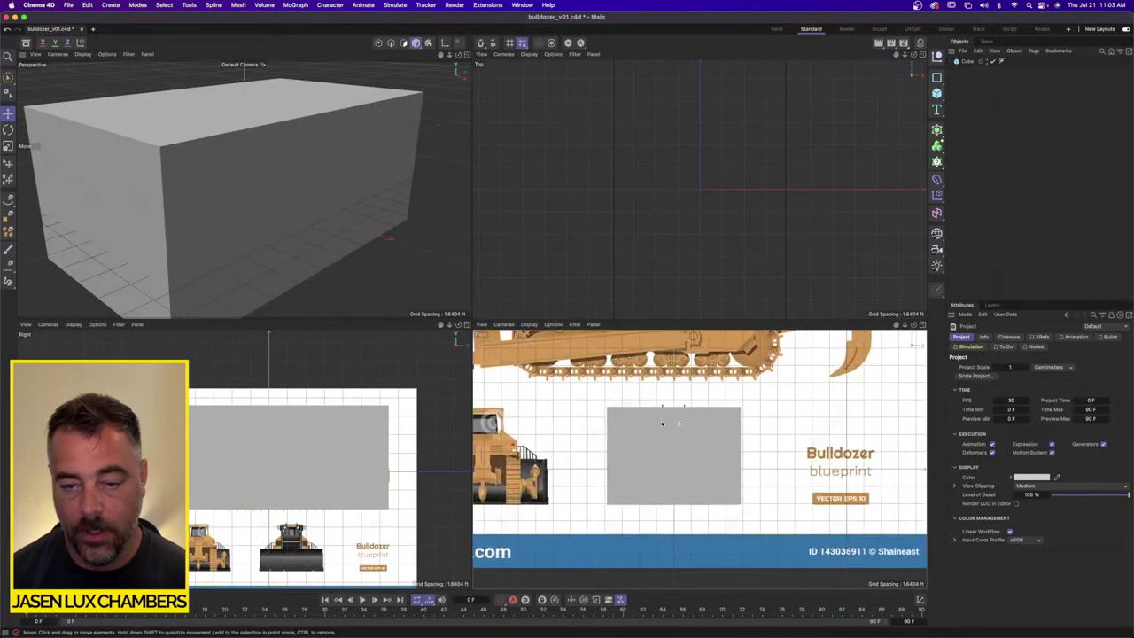
{"action": "left_click", "coordinate": [994, 63]}
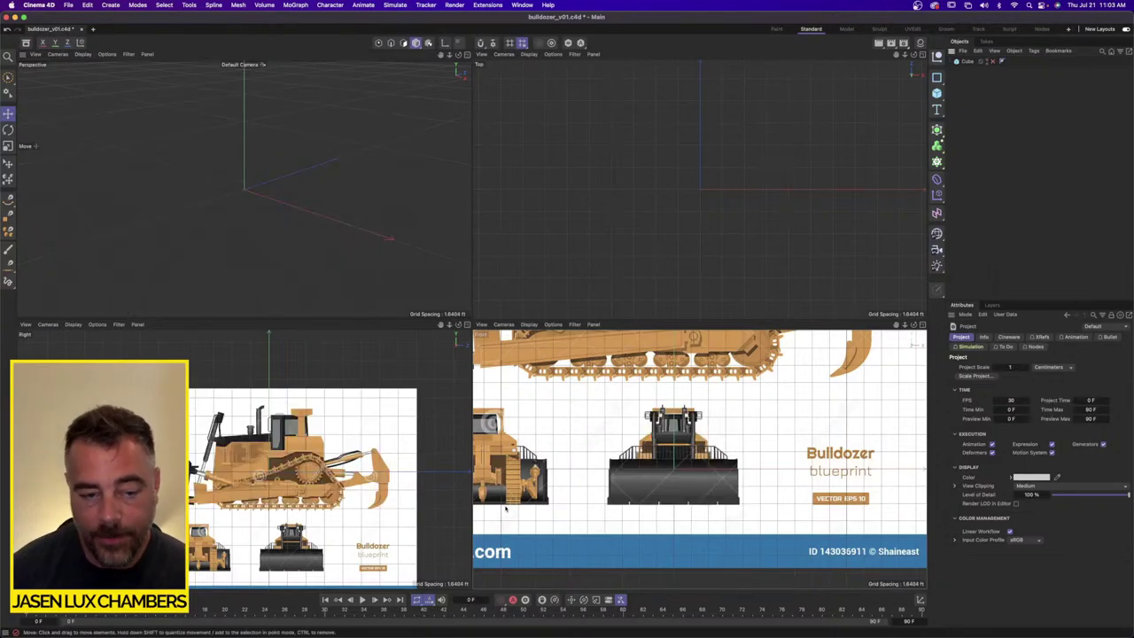
Step: Add a cylinder primitive in the maximized Right view of the bulldozer's side blueprint
{"action": "scroll", "coordinate": [334, 441], "scroll_direction": "up", "scroll_amount": 5}
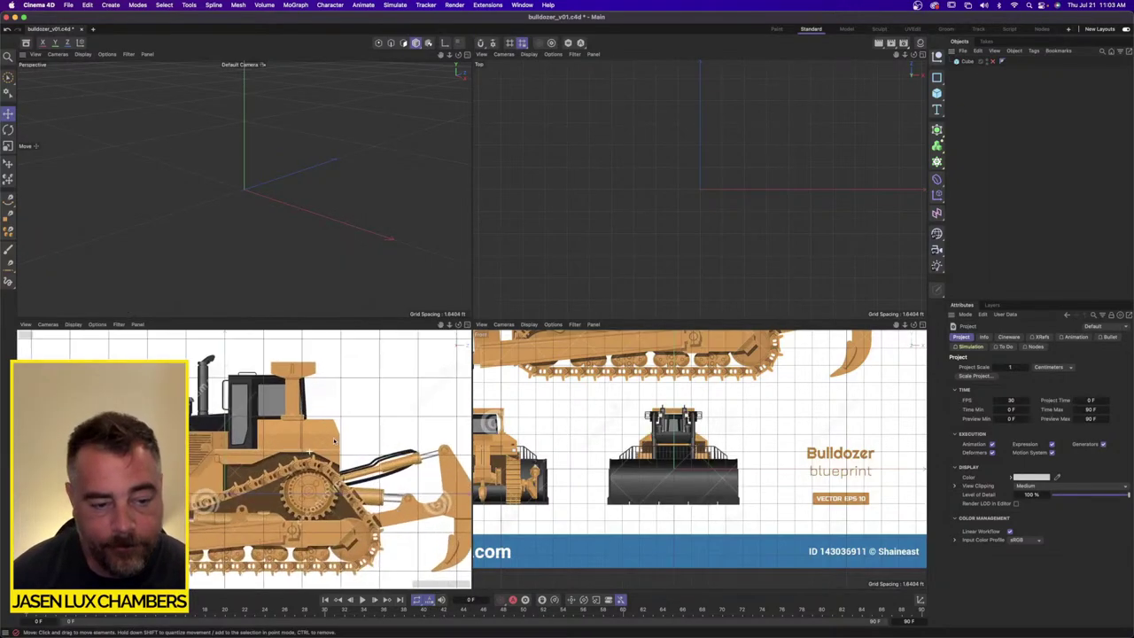
{"action": "left_click", "coordinate": [468, 325]}
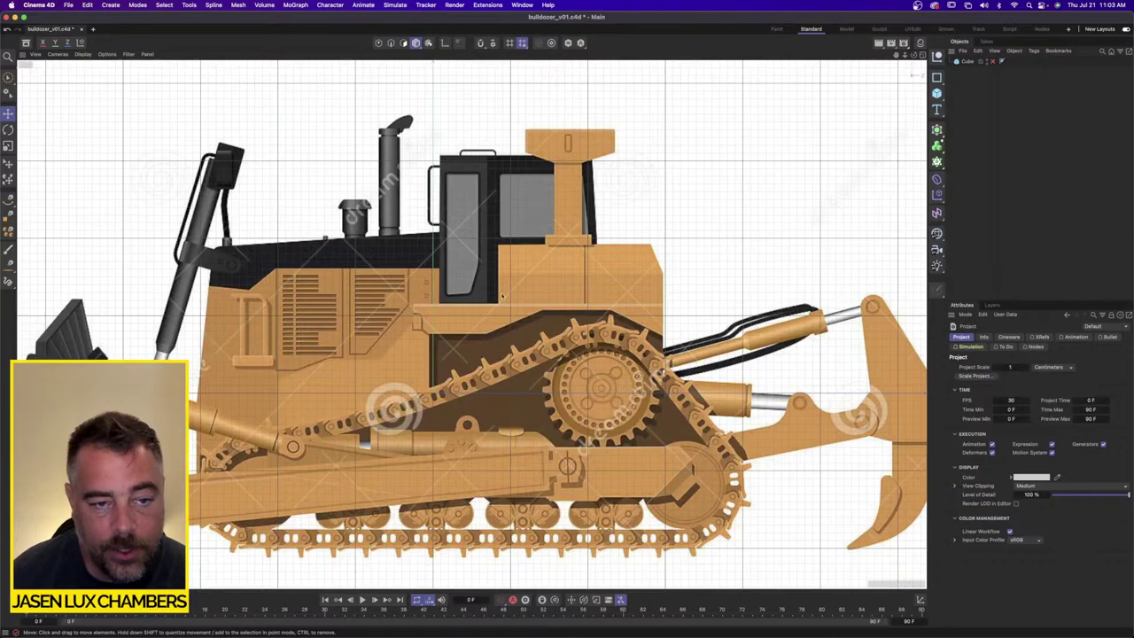
{"action": "scroll", "coordinate": [369, 293], "scroll_direction": "up", "scroll_amount": 6}
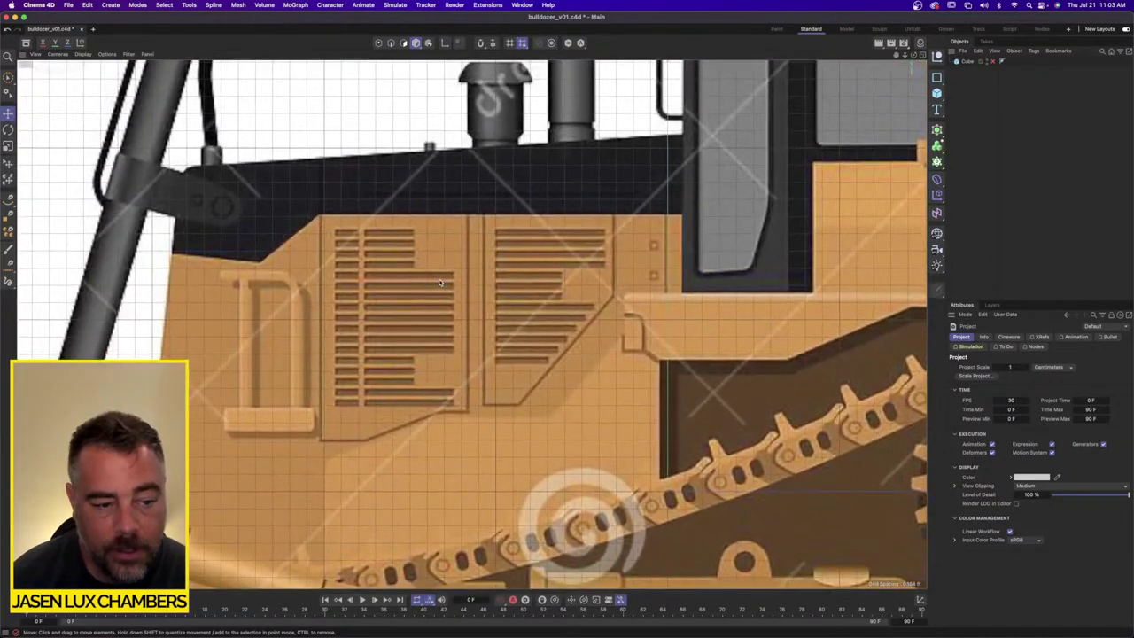
{"action": "scroll", "coordinate": [489, 311], "scroll_direction": "down", "scroll_amount": 5}
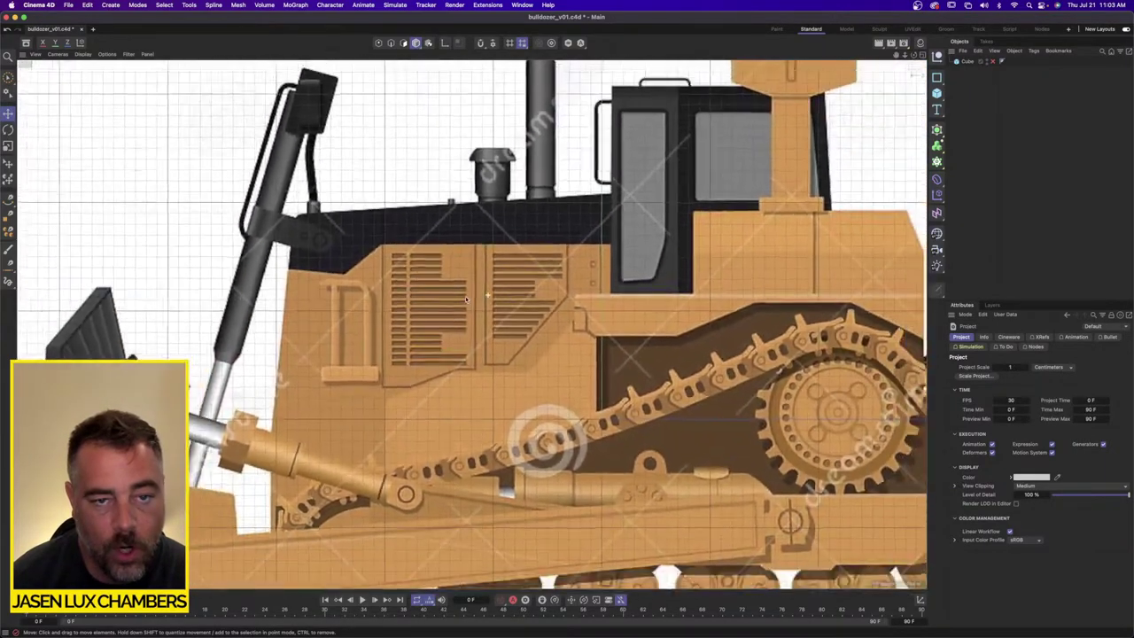
{"action": "scroll", "coordinate": [465, 296], "scroll_direction": "up", "scroll_amount": 3}
{"action": "scroll", "coordinate": [471, 253], "scroll_direction": "up", "scroll_amount": 2}
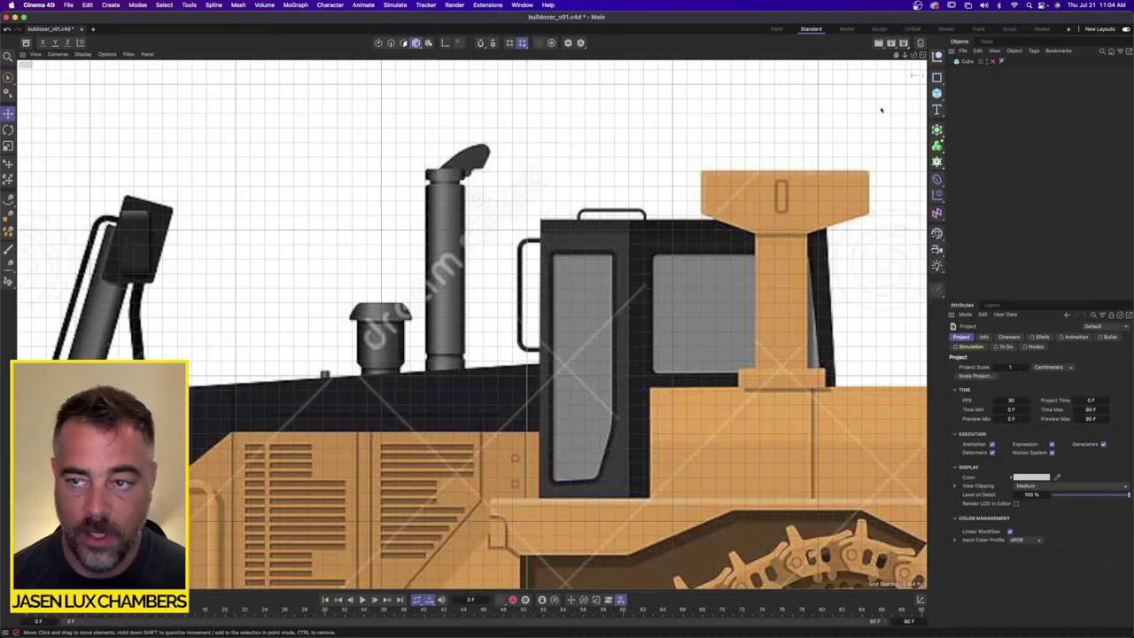
{"action": "left_click_drag", "start_coordinate": [937, 94], "coordinate": [1020, 109]}
Step: Hide the workplane grid and the world axis in the Right view
{"action": "left_click", "coordinate": [129, 54]}
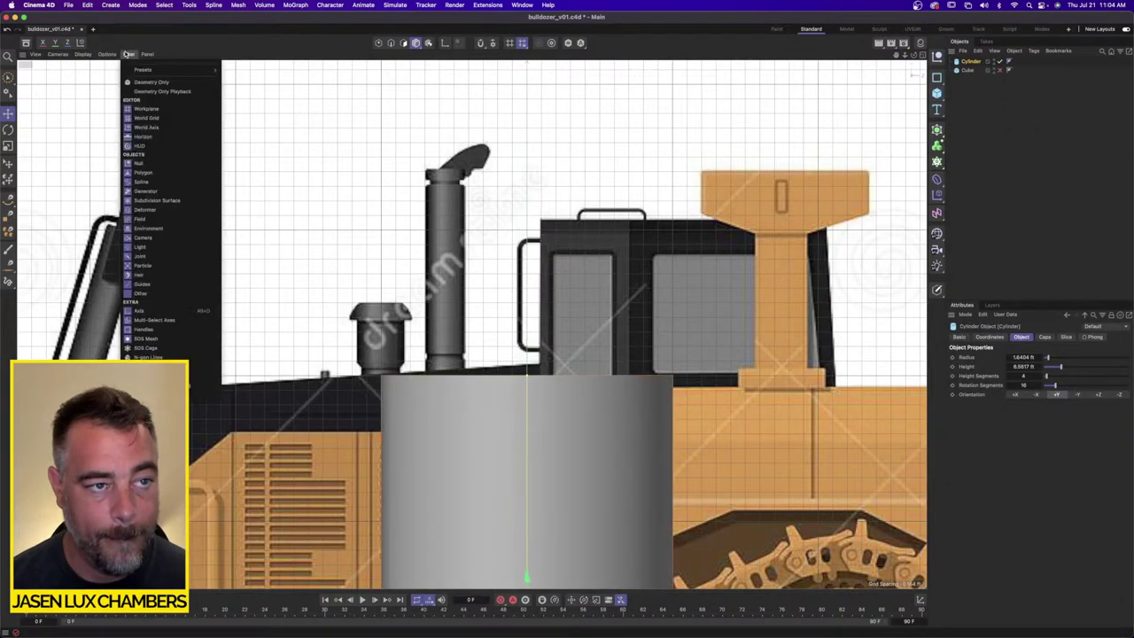
{"action": "left_click", "coordinate": [151, 109]}
{"action": "left_click", "coordinate": [129, 54]}
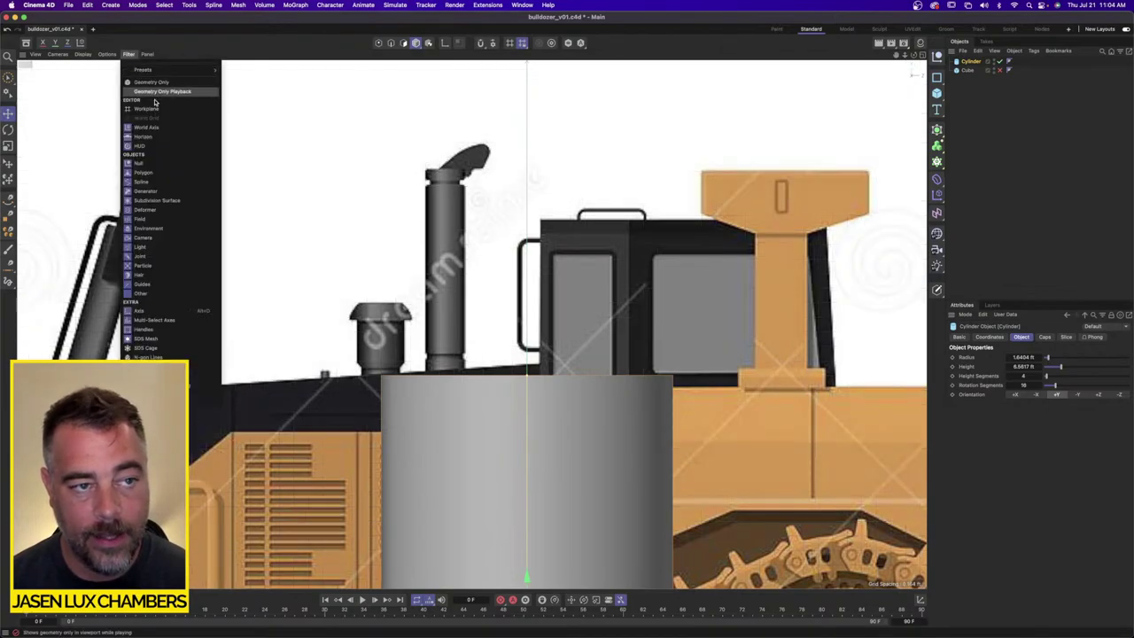
{"action": "left_click", "coordinate": [156, 132]}
{"action": "scroll", "coordinate": [563, 305], "scroll_direction": "down", "scroll_amount": 8}
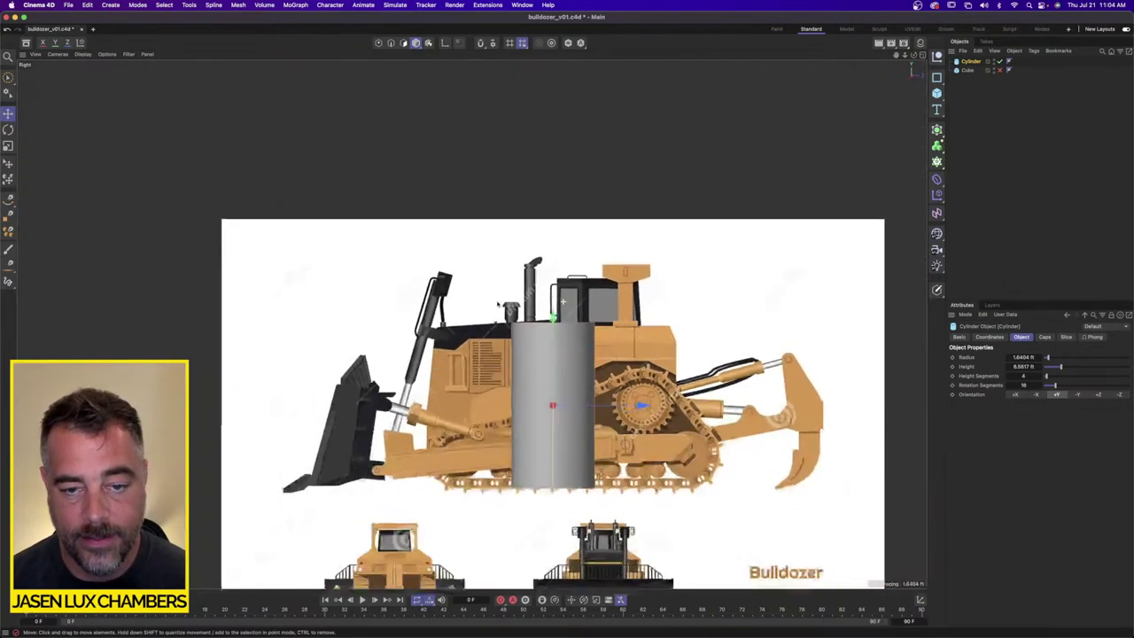
Step: Move the cylinder onto the exhaust stack and scale it to match the main pipe section in the blueprint
{"action": "scroll", "coordinate": [561, 304], "scroll_direction": "up", "scroll_amount": 2}
{"action": "left_click_drag", "start_coordinate": [677, 404], "coordinate": [648, 266]}
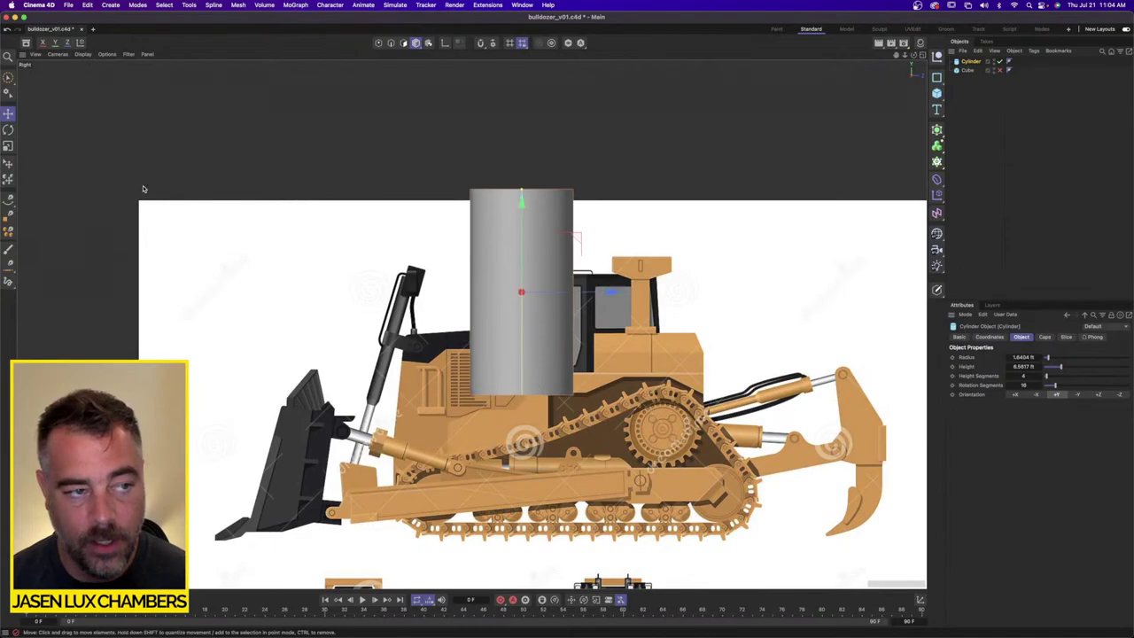
{"action": "left_click", "coordinate": [8, 145]}
{"action": "left_click_drag", "start_coordinate": [531, 221], "coordinate": [236, 230]}
{"action": "key", "text": "s"}
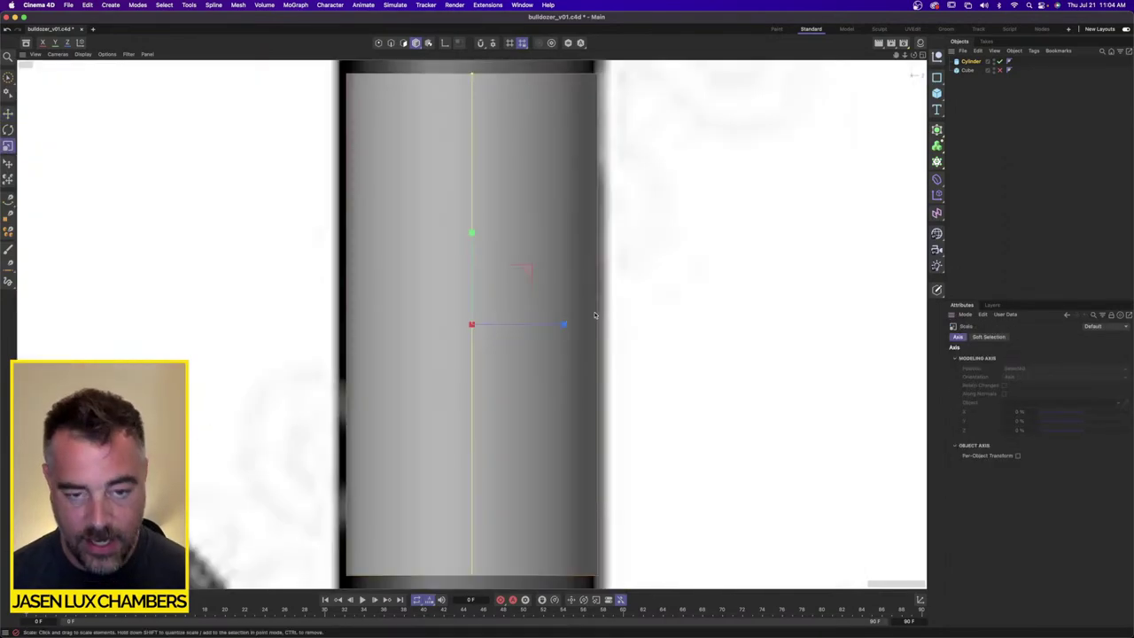
{"action": "scroll", "coordinate": [558, 312], "scroll_direction": "down", "scroll_amount": 5}
{"action": "left_click_drag", "start_coordinate": [565, 223], "coordinate": [564, 119]}
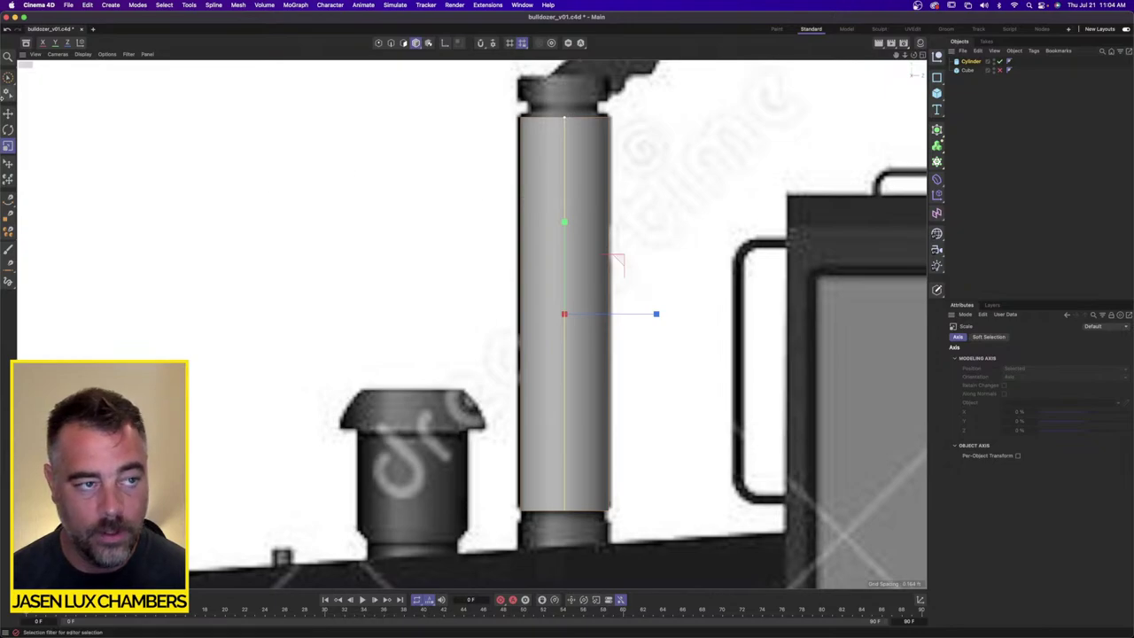
{"action": "key", "text": "e"}
{"action": "left_click_drag", "start_coordinate": [564, 225], "coordinate": [564, 237]}
Step: Duplicate the pipe cylinder, raise the copy to the exhaust's top collar and shorten it to about 0.12 ft high
{"action": "key", "text": "super+c"}
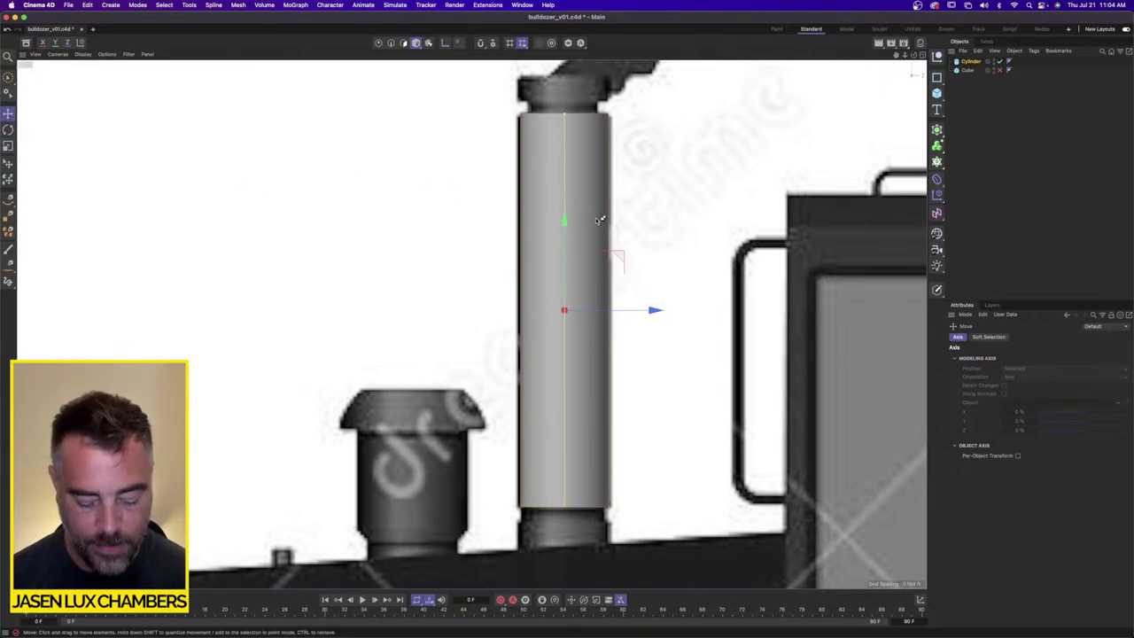
{"action": "key", "text": "super+v"}
{"action": "scroll", "coordinate": [670, 243], "scroll_direction": "down", "scroll_amount": 3}
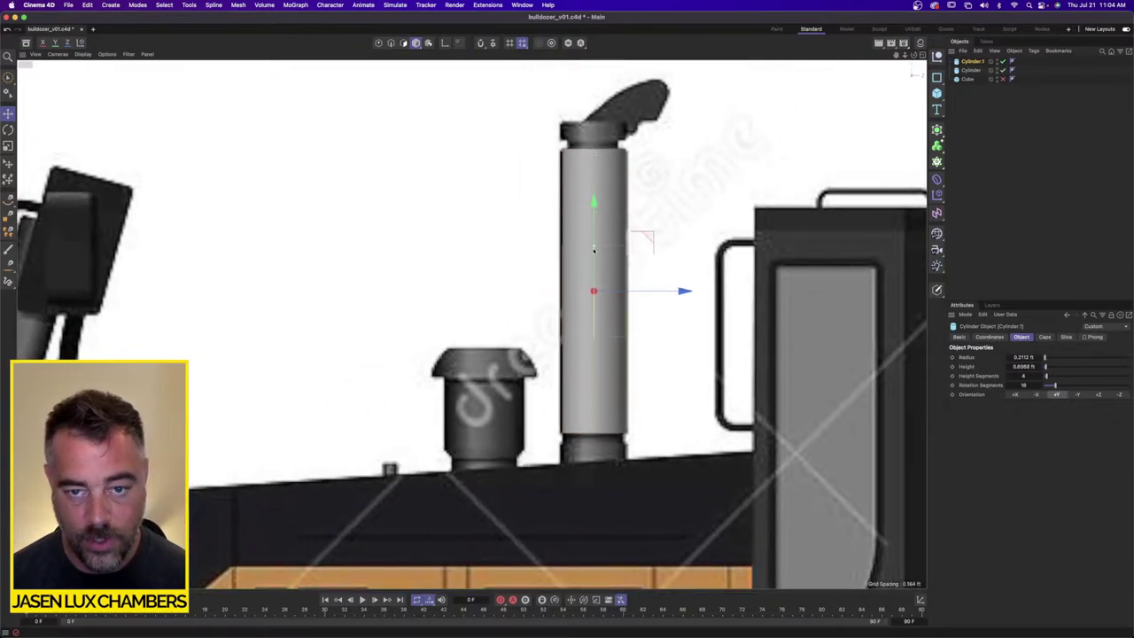
{"action": "left_click_drag", "start_coordinate": [595, 280], "coordinate": [590, 106]}
{"action": "scroll", "coordinate": [575, 110], "scroll_direction": "up", "scroll_amount": 5}
{"action": "left_click_drag", "start_coordinate": [637, 139], "coordinate": [635, 147]}
{"action": "scroll", "coordinate": [635, 147], "scroll_direction": "down", "scroll_amount": 5}
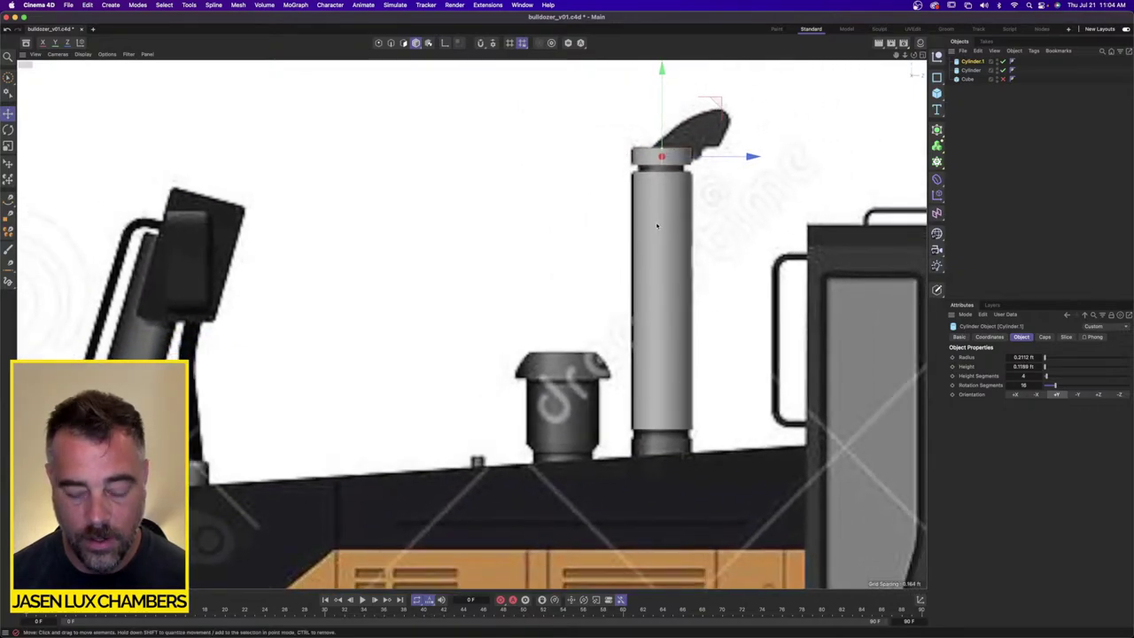
Step: Duplicate the top collar, place the copy at the base of the exhaust and make it about 0.18 ft high
{"action": "key", "text": "ctrl+c"}
{"action": "key", "text": "ctrl+v"}
{"action": "left_click_drag", "start_coordinate": [664, 119], "coordinate": [644, 373]}
{"action": "scroll", "coordinate": [671, 465], "scroll_direction": "up", "scroll_amount": 5}
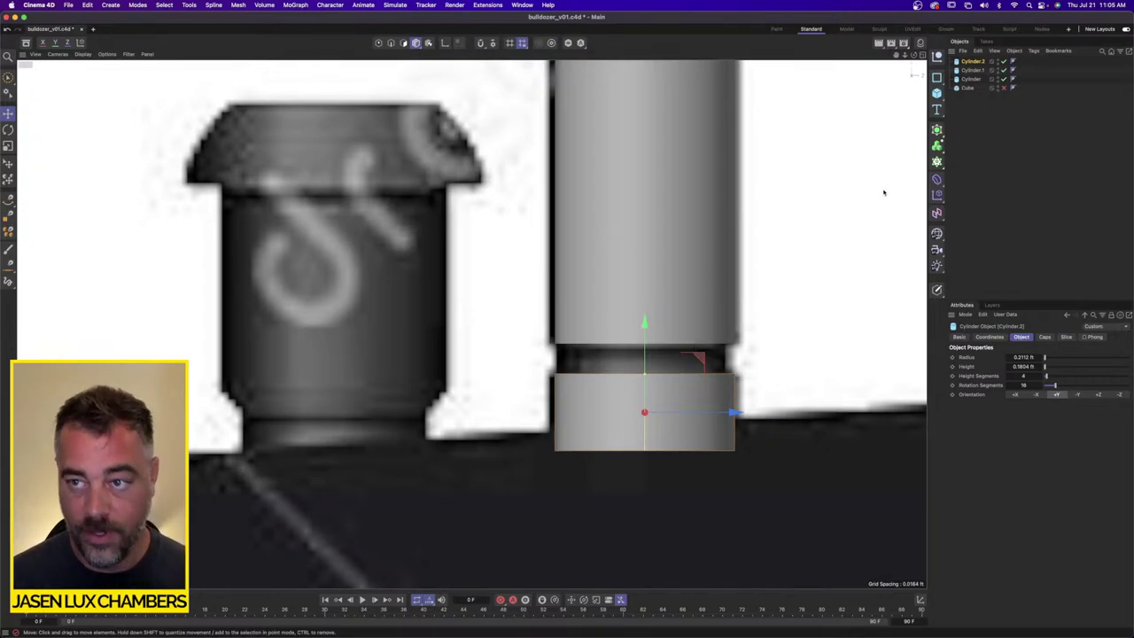
{"action": "scroll", "coordinate": [784, 237], "scroll_direction": "down", "scroll_amount": 2}
Step: Duplicate the base collar and scale the copy into a narrower neck filling the gap below the main pipe
{"action": "left_click_drag", "start_coordinate": [671, 315], "coordinate": [679, 286]}
{"action": "key", "text": "super+z"}
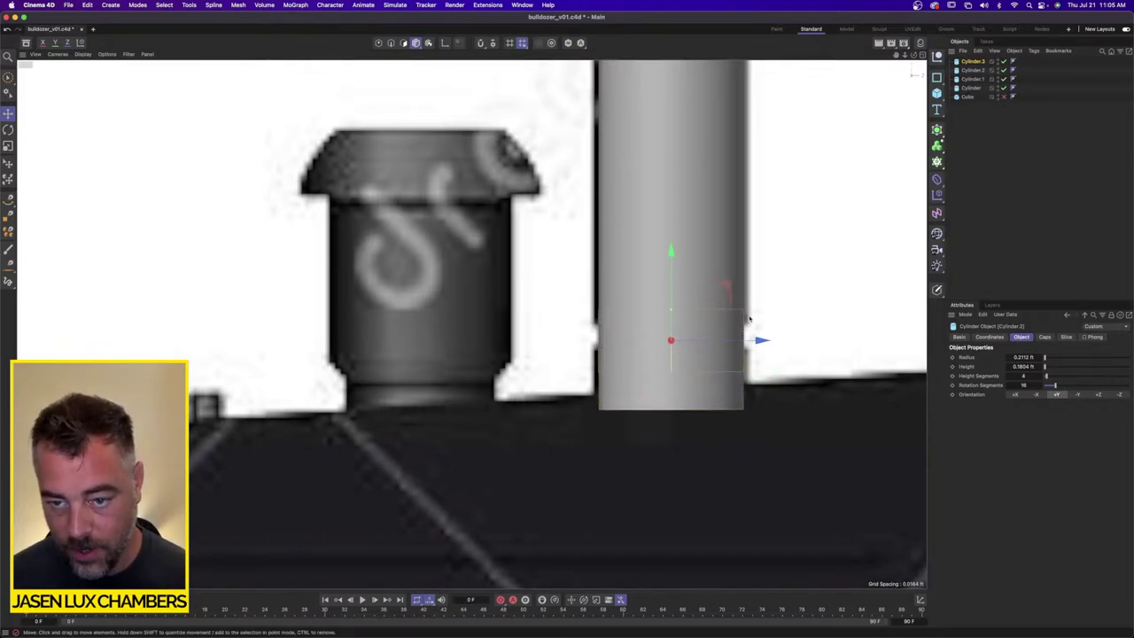
{"action": "key", "text": "t"}
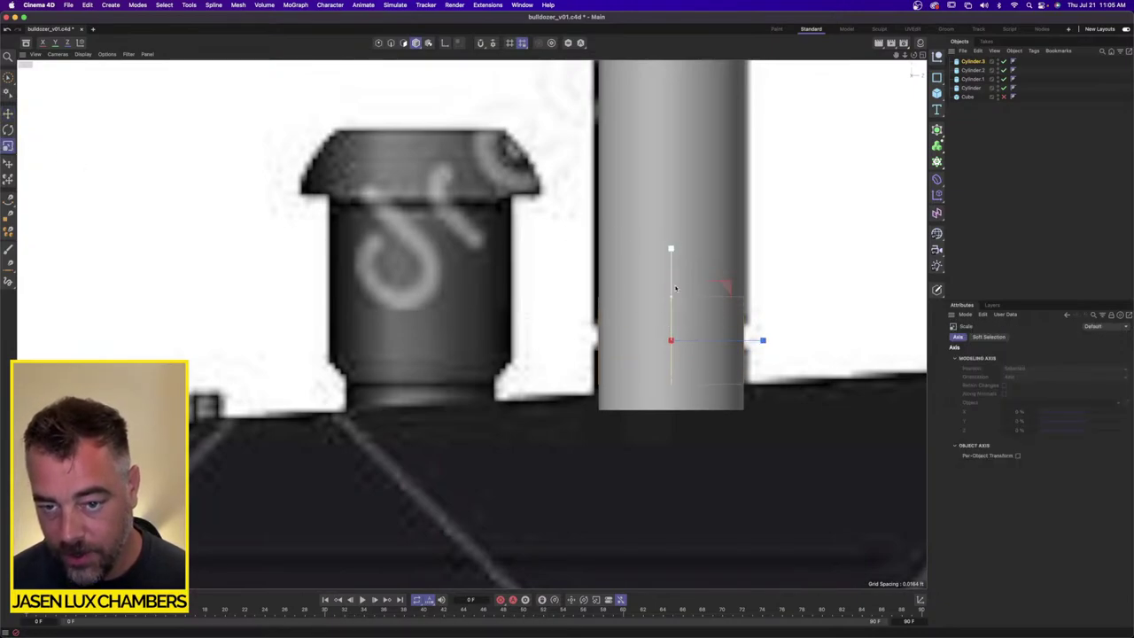
{"action": "left_click_drag", "start_coordinate": [675, 288], "coordinate": [757, 263]}
{"action": "scroll", "coordinate": [759, 261], "scroll_direction": "down", "scroll_amount": 8}
{"action": "middle_click_drag", "start_coordinate": [757, 264], "coordinate": [615, 328], "text": "alt"}
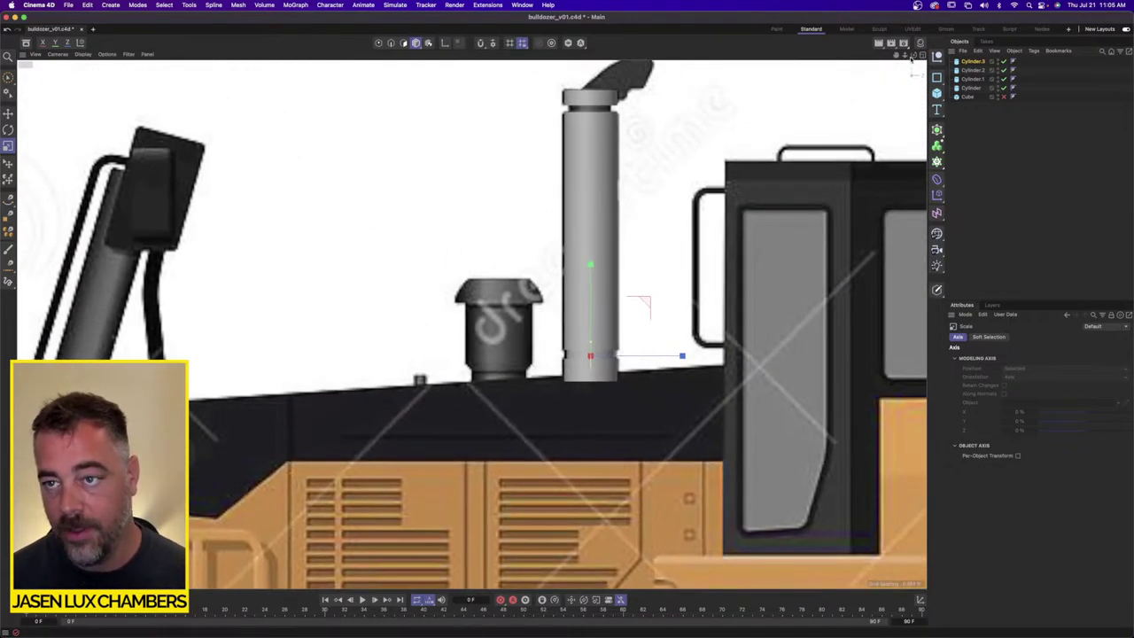
Step: Lengthen the narrow neck cylinder so it runs through the whole exhaust from the base to the top collar
{"action": "left_click", "coordinate": [923, 55]}
{"action": "scroll", "coordinate": [673, 419], "scroll_direction": "up", "scroll_amount": 10}
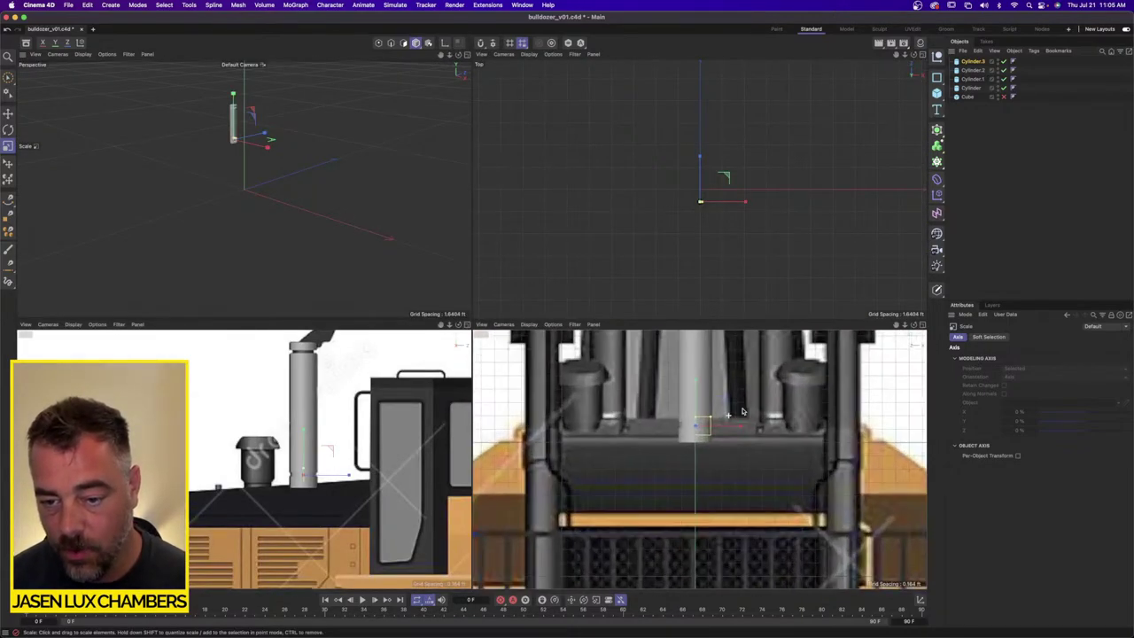
{"action": "scroll", "coordinate": [743, 412], "scroll_direction": "up", "scroll_amount": 3}
{"action": "left_click_drag", "start_coordinate": [707, 420], "coordinate": [720, 424]}
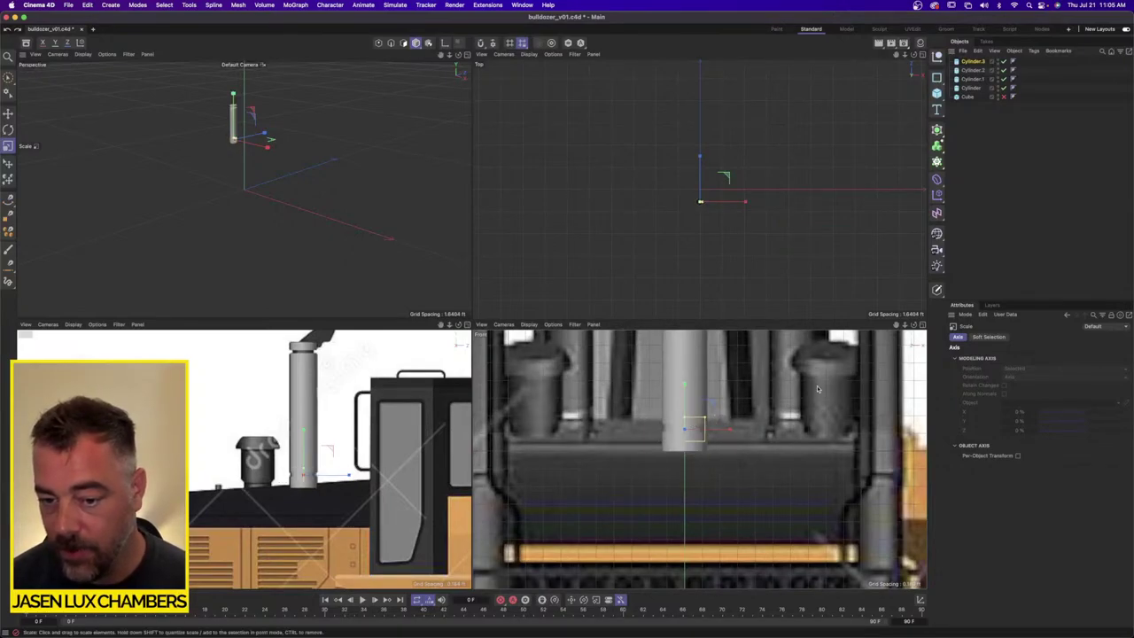
{"action": "scroll", "coordinate": [350, 461], "scroll_direction": "up", "scroll_amount": 4}
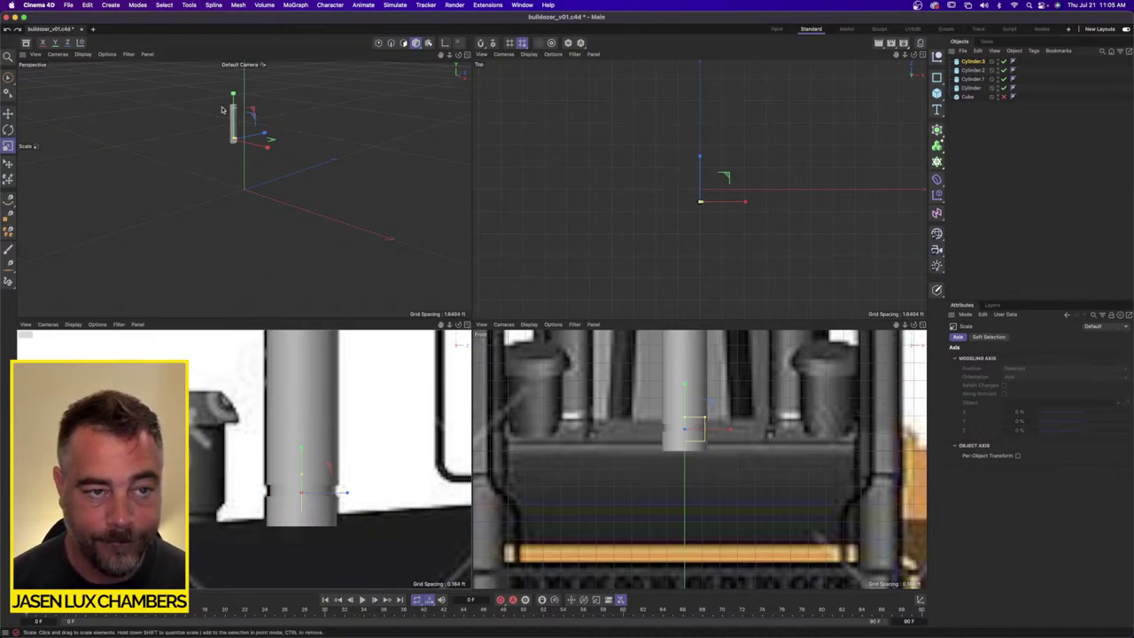
{"action": "right_click_drag", "start_coordinate": [193, 109], "coordinate": [245, 105], "text": "alt"}
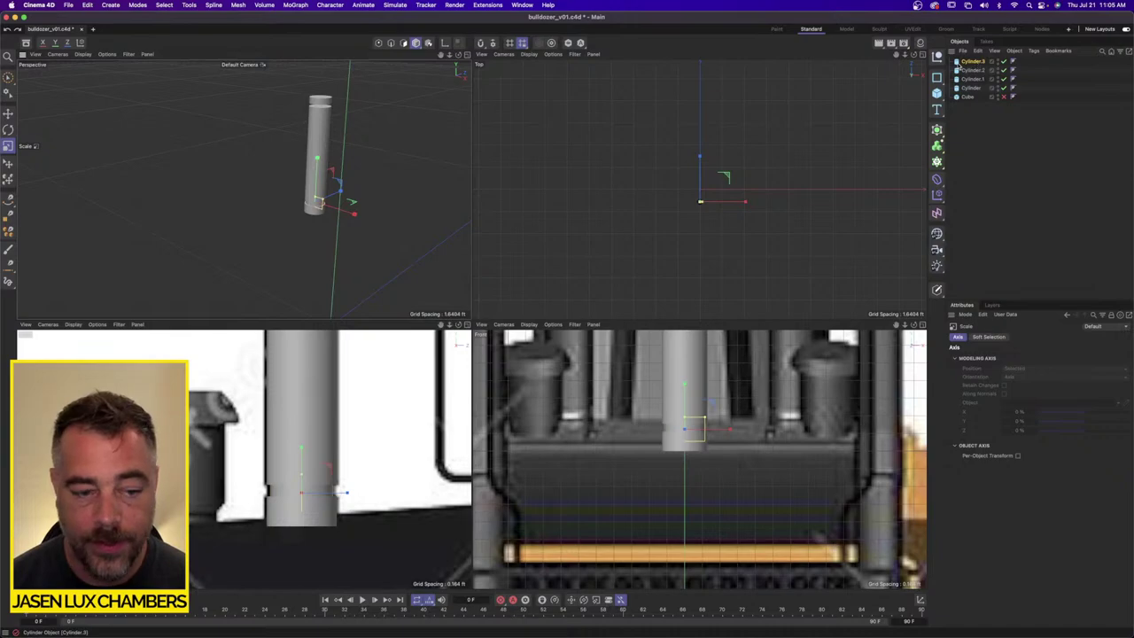
{"action": "scroll", "coordinate": [372, 393], "scroll_direction": "down", "scroll_amount": 6}
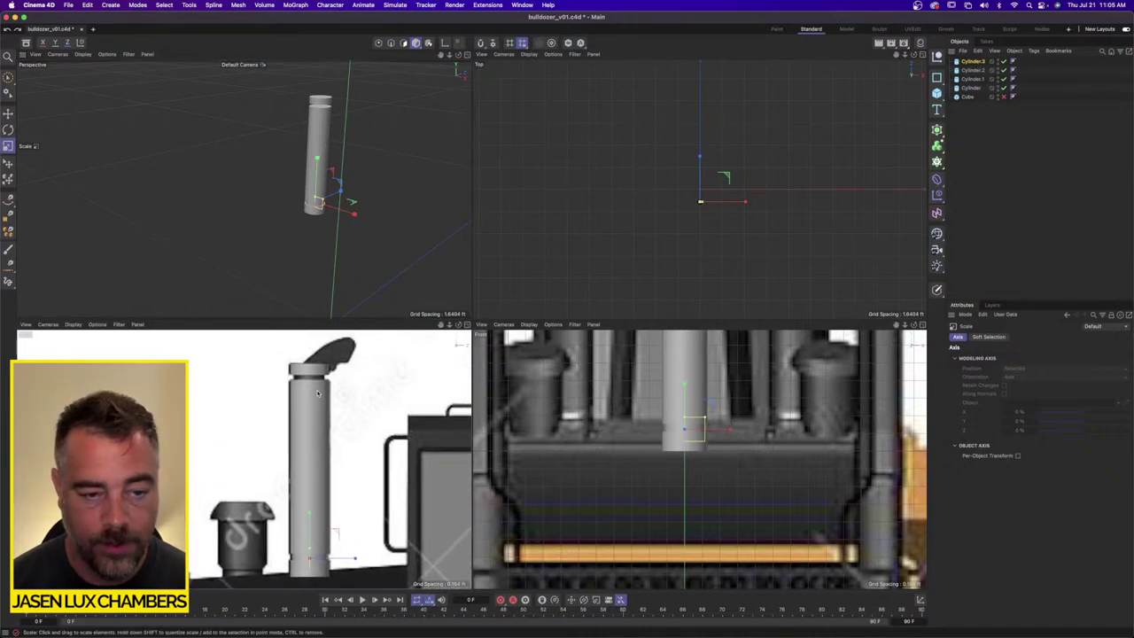
{"action": "left_click", "coordinate": [8, 114]}
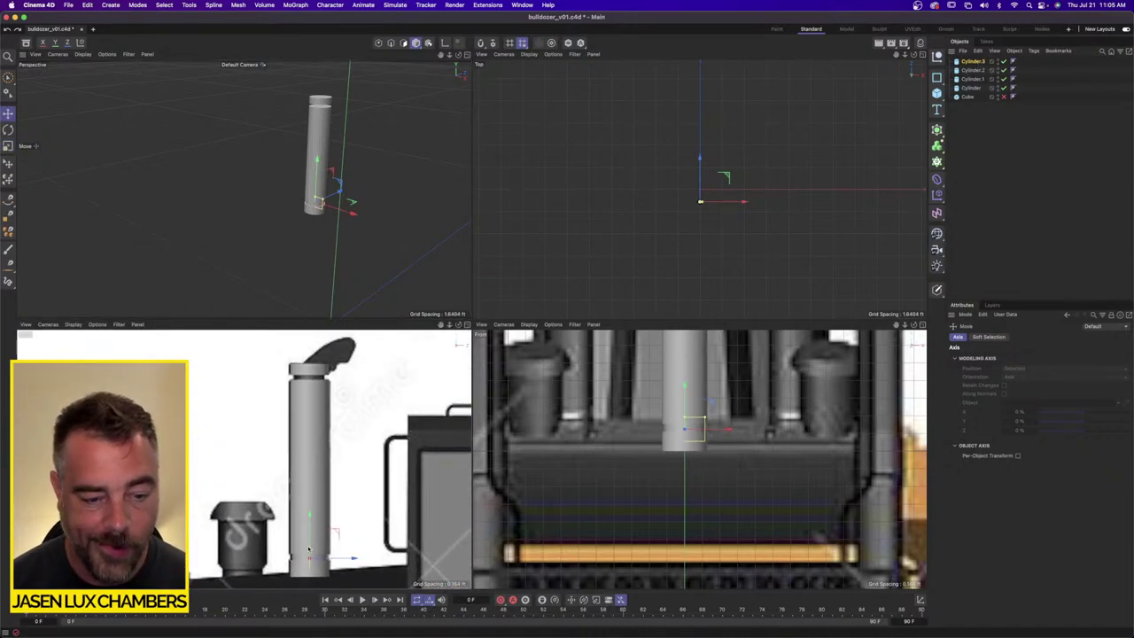
{"action": "left_click_drag", "start_coordinate": [309, 547], "coordinate": [323, 409]}
{"action": "left_click_drag", "start_coordinate": [312, 345], "coordinate": [310, 365]}
{"action": "key", "text": "super+z"}
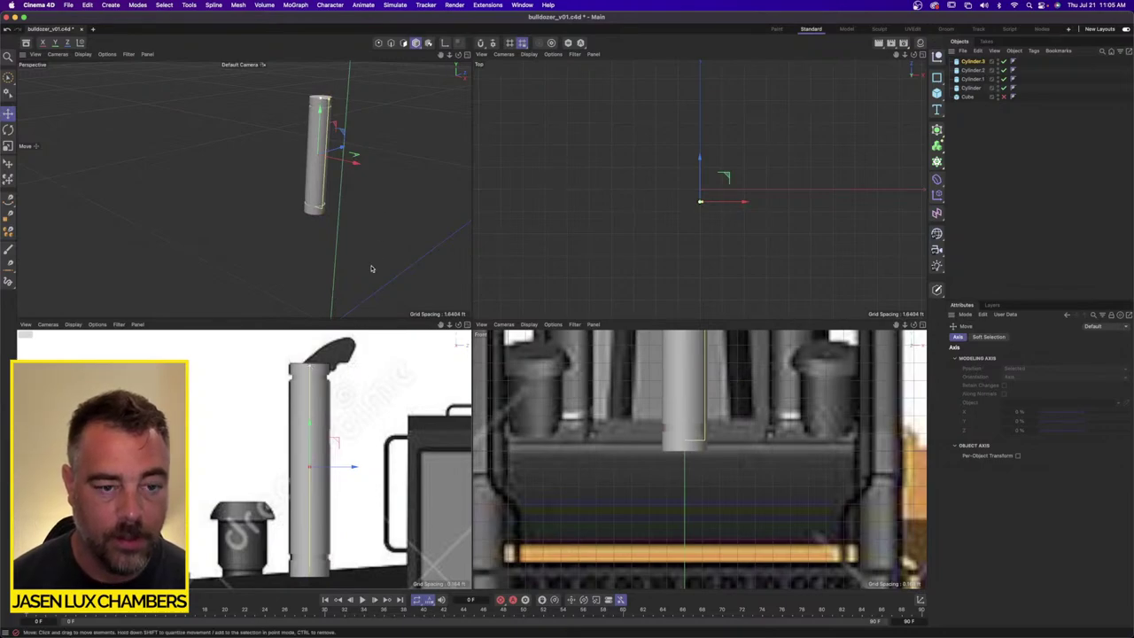
Step: Duplicate the exhaust's top collar cylinder and convert the copy into an editable polygon object
{"action": "scroll", "coordinate": [341, 390], "scroll_direction": "up", "scroll_amount": 5}
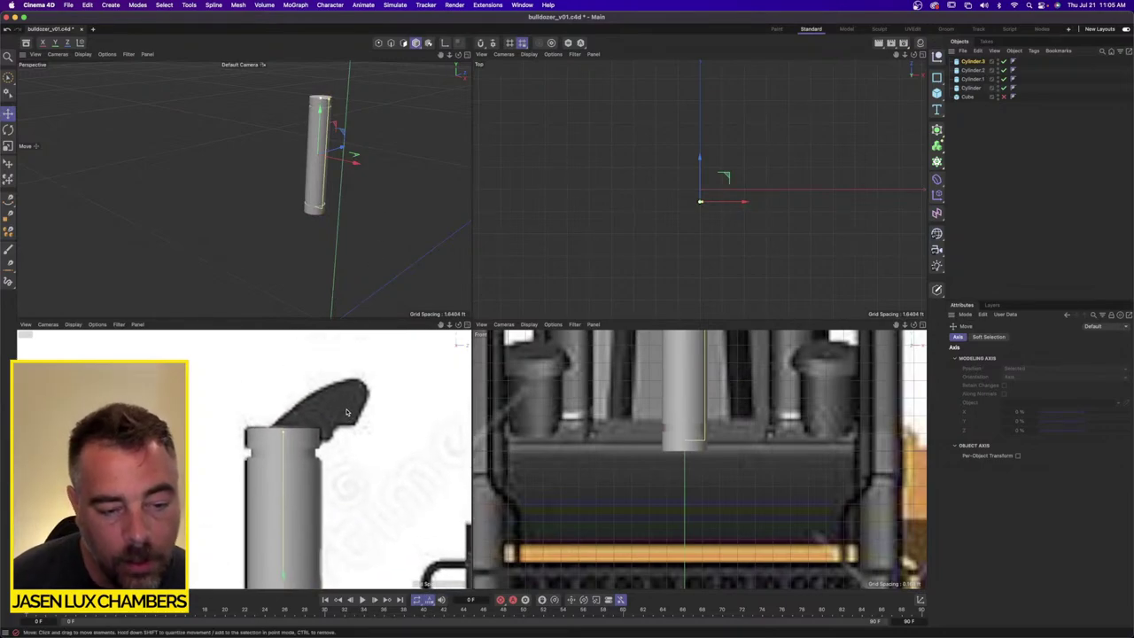
{"action": "scroll", "coordinate": [328, 406], "scroll_direction": "up", "scroll_amount": 3}
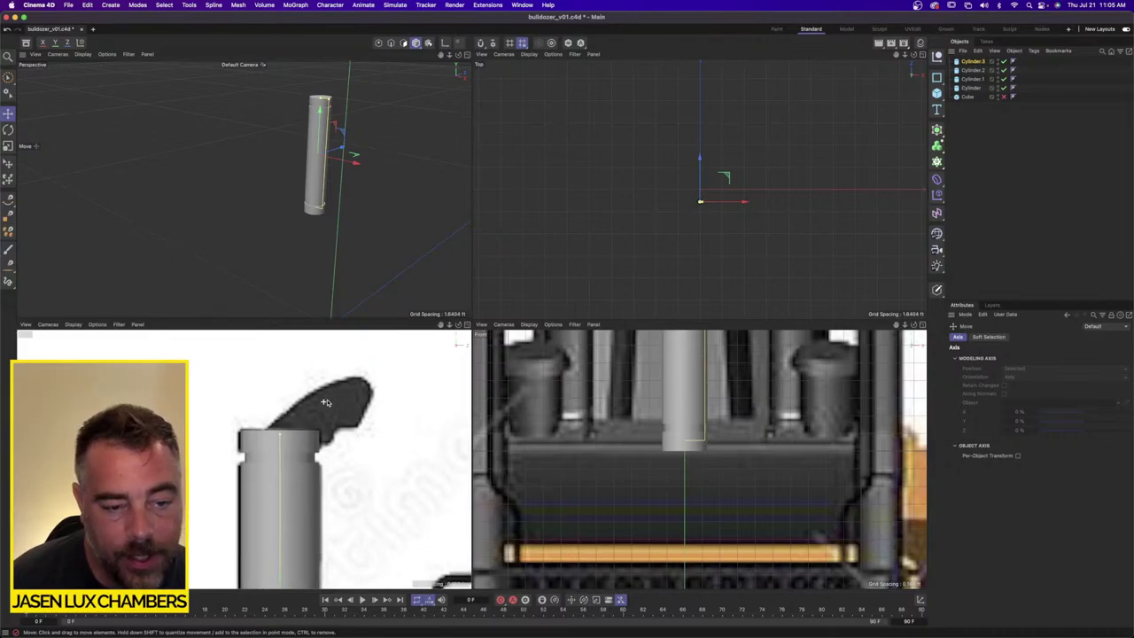
{"action": "scroll", "coordinate": [344, 393], "scroll_direction": "down", "scroll_amount": 2}
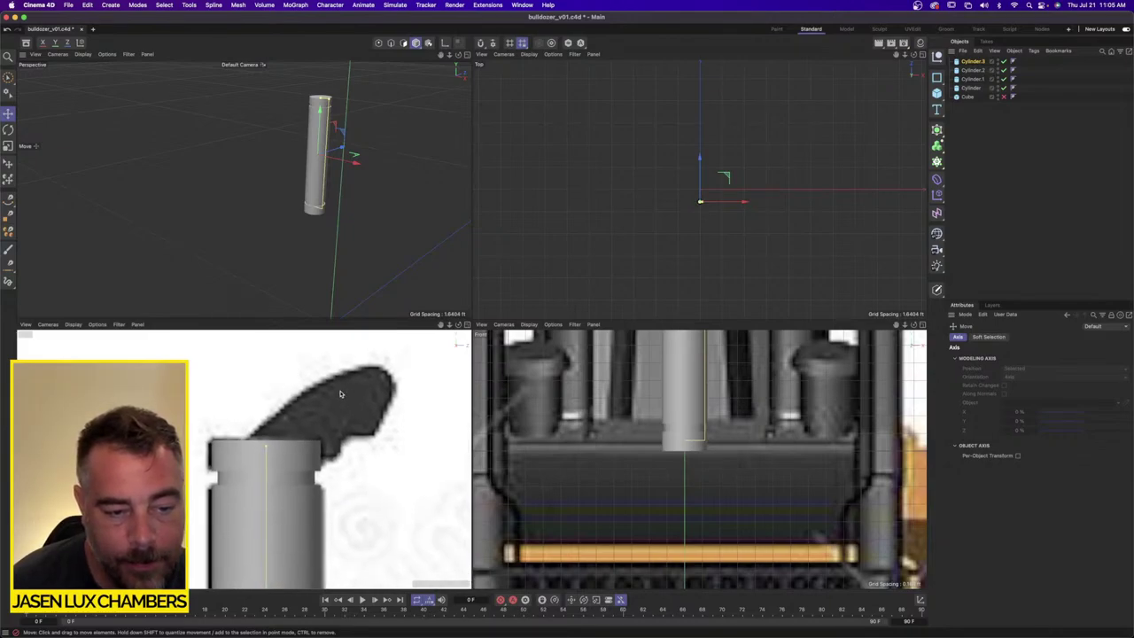
{"action": "left_click", "coordinate": [293, 449]}
{"action": "key", "text": "o"}
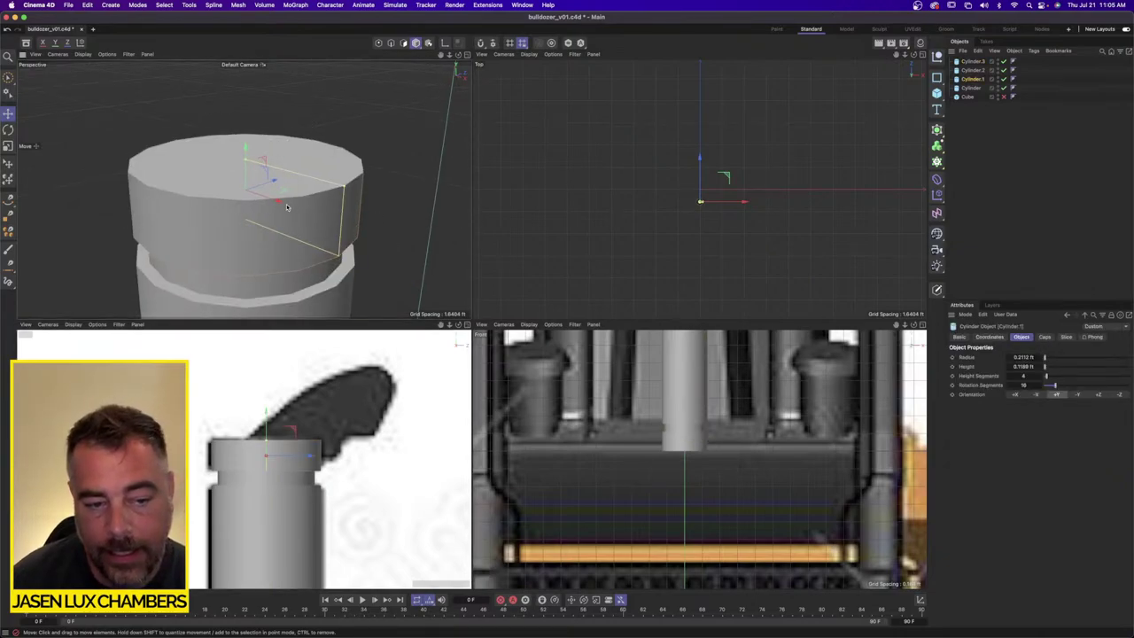
{"action": "key", "text": "ctrl+c"}
{"action": "key", "text": "ctrl+v"}
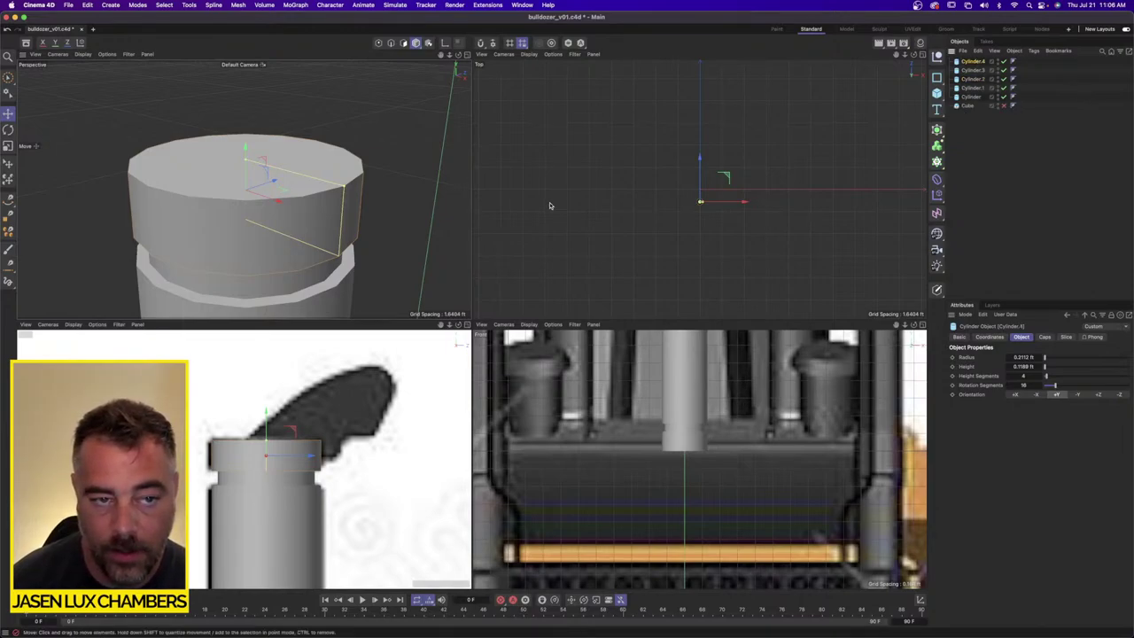
{"action": "key", "text": "c"}
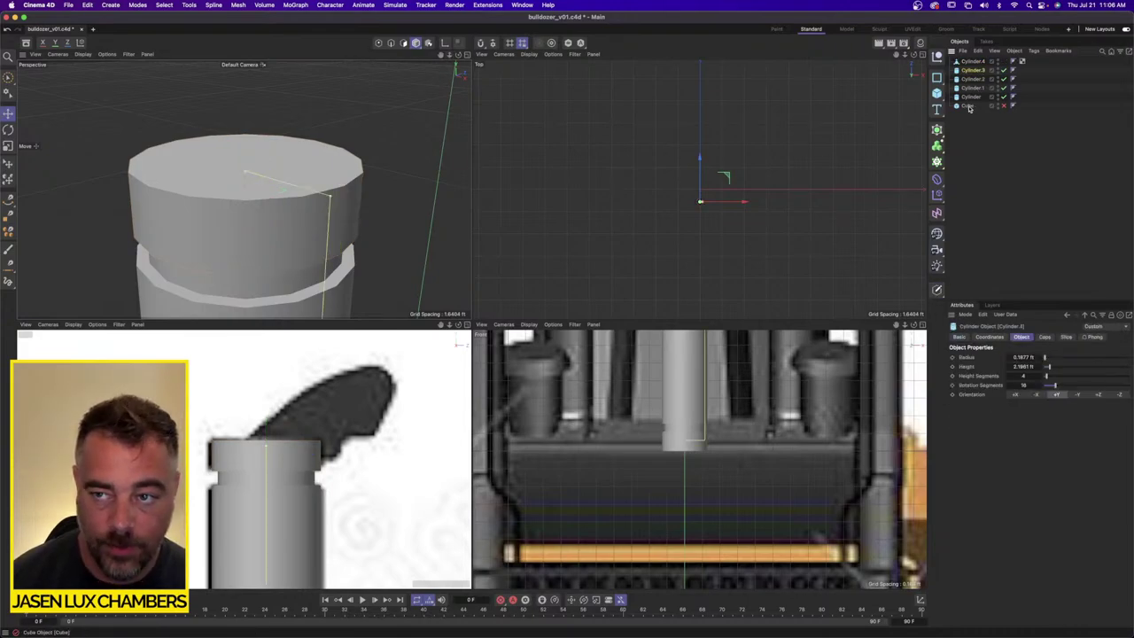
Step: Group the other four cylinders and the cube under a null, hide the group, and select the editable collar copy
{"action": "key", "text": "alt+g"}
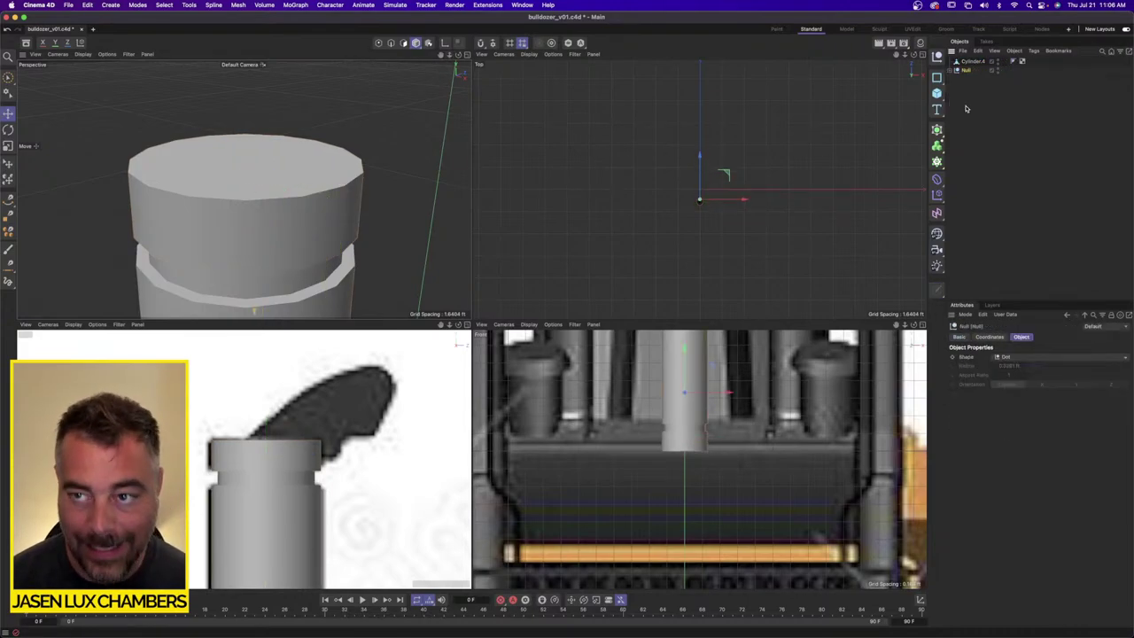
{"action": "double_click", "coordinate": [999, 69], "text": "alt"}
{"action": "left_click", "coordinate": [964, 61]}
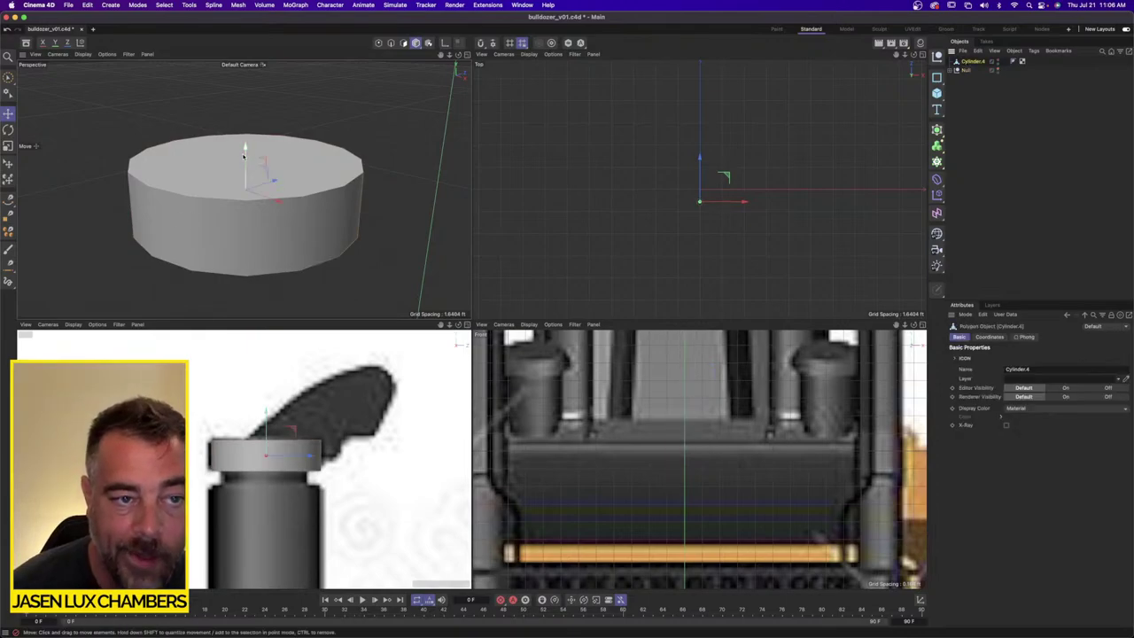
Step: Delete the top and bottom cap polygons of the collar copy, keeping only its side wall
{"action": "left_click", "coordinate": [404, 42]}
{"action": "mouse_move", "coordinate": [280, 120]}
{"action": "left_mouse_down", "text": "alt"}
{"action": "mouse_move", "coordinate": [282, 168]}
{"action": "mouse_move", "coordinate": [284, 156]}
{"action": "mouse_move", "coordinate": [241, 174]}
{"action": "mouse_move", "coordinate": [292, 212]}
{"action": "mouse_move", "coordinate": [241, 222]}
{"action": "left_mouse_up", "text": "alt"}
{"action": "left_click", "coordinate": [8, 93]}
{"action": "left_click", "coordinate": [40, 92]}
{"action": "key", "text": "Delete"}
{"action": "key", "text": "Delete"}
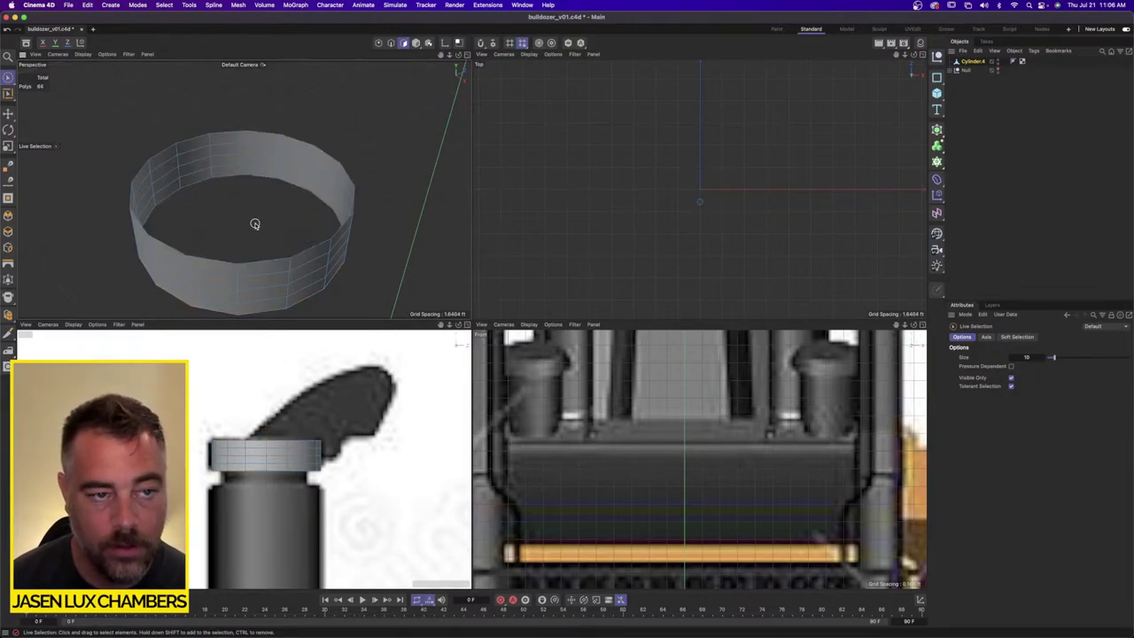
Step: Close the collar's open top with Close Polygon Hole, using the Grid polygon type
{"action": "left_click", "coordinate": [239, 4]}
{"action": "mouse_move", "coordinate": [266, 145]}
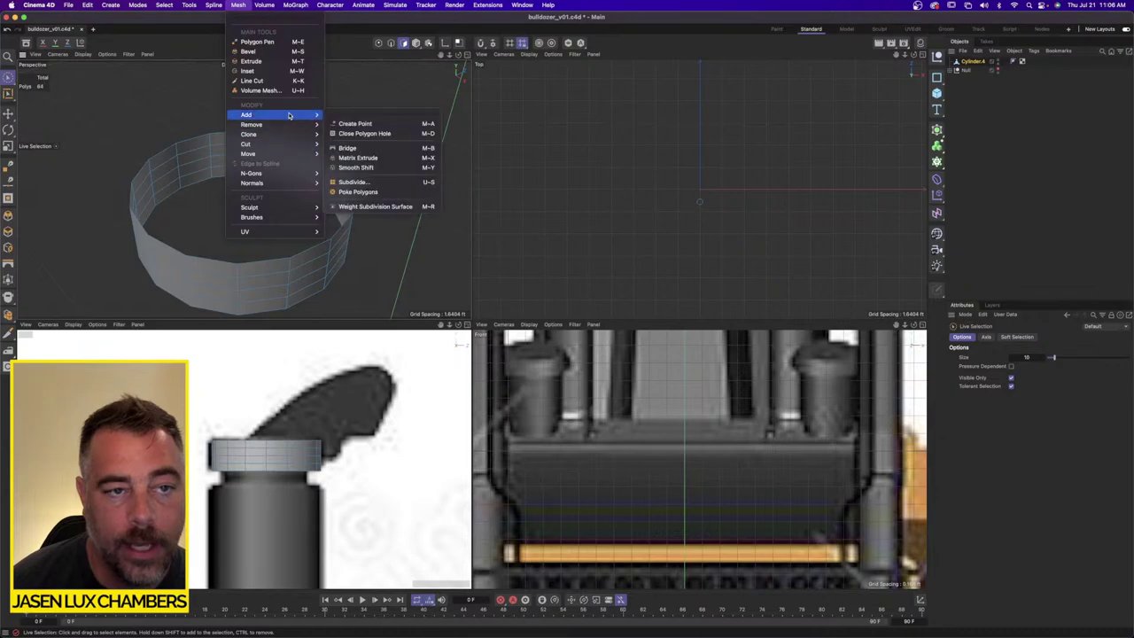
{"action": "left_click", "coordinate": [363, 117]}
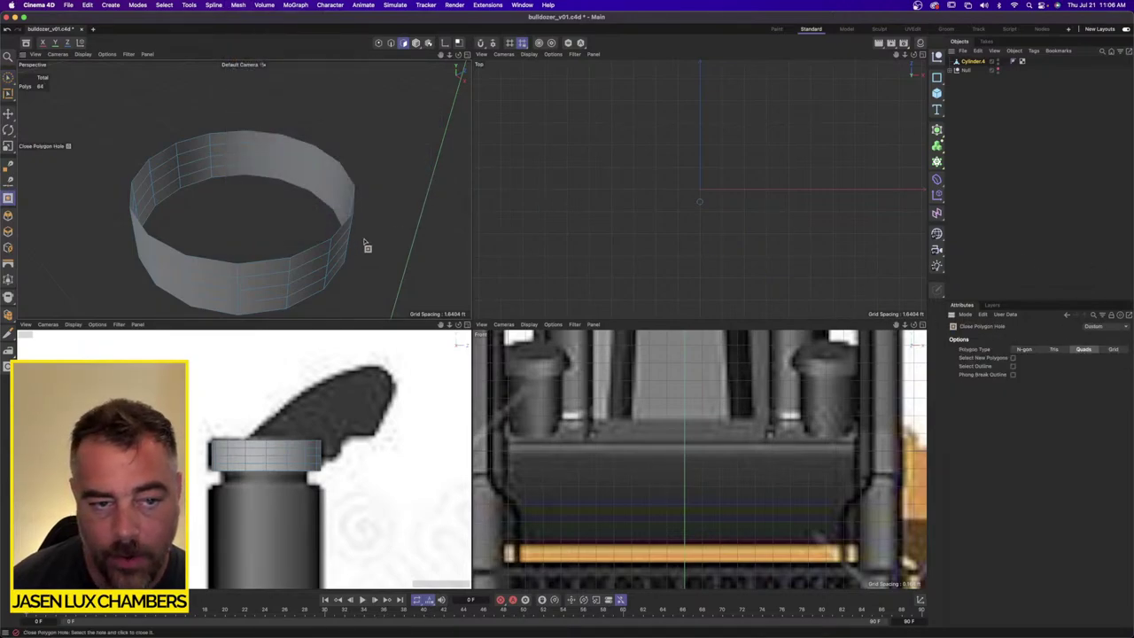
{"action": "left_click", "coordinate": [335, 239]}
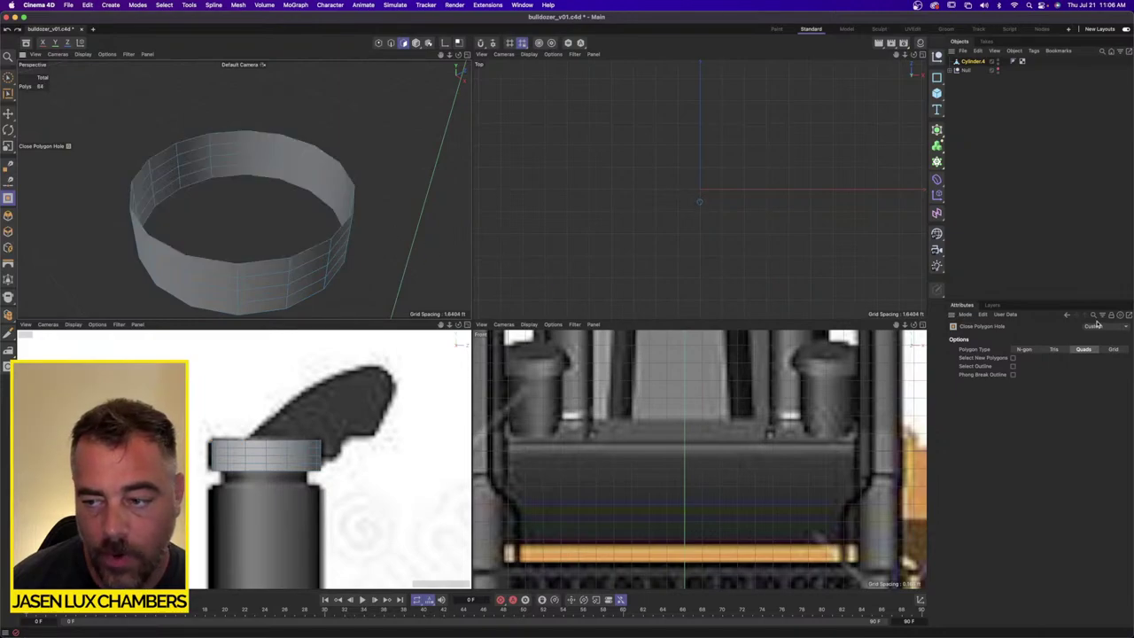
{"action": "left_click", "coordinate": [1113, 349]}
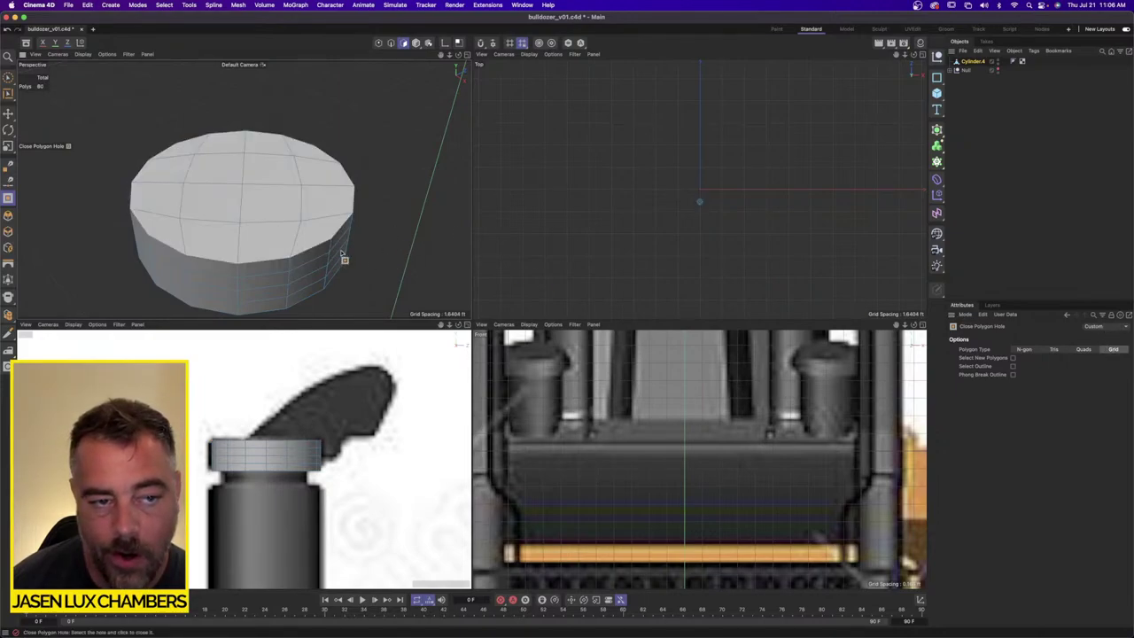
{"action": "left_click", "coordinate": [259, 210]}
{"action": "left_click_drag", "start_coordinate": [259, 210], "coordinate": [263, 218], "text": "alt"}
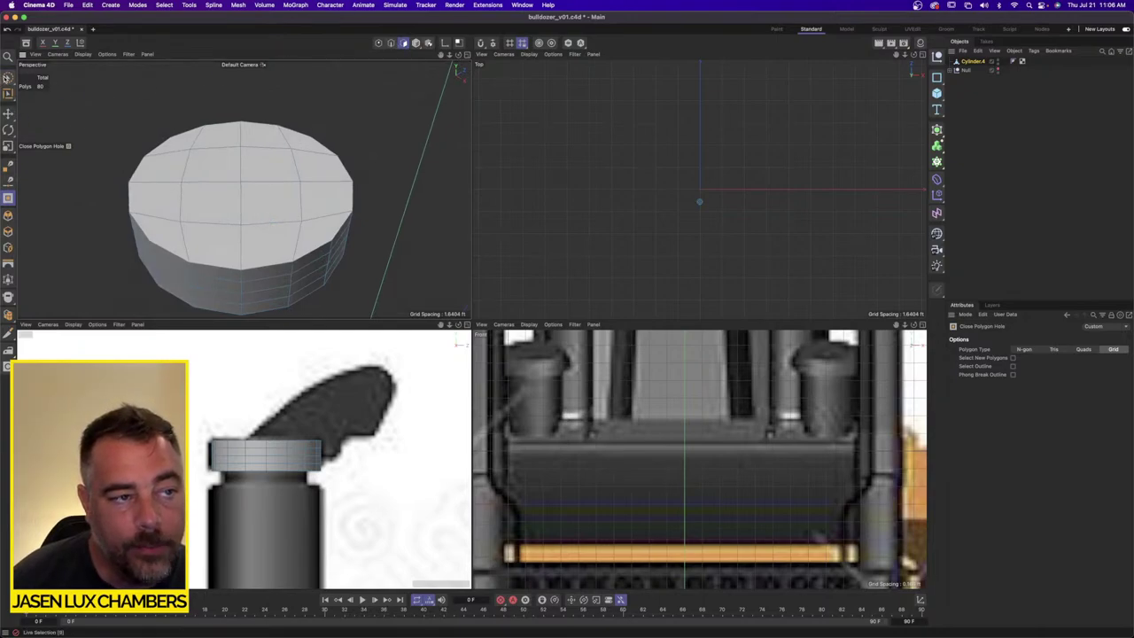
Step: Select all the polygons of the collar's new grid cap
{"action": "left_click", "coordinate": [8, 77]}
{"action": "mouse_move", "coordinate": [236, 153]}
{"action": "left_mouse_down"}
{"action": "mouse_move", "coordinate": [180, 156]}
{"action": "mouse_move", "coordinate": [212, 226]}
{"action": "mouse_move", "coordinate": [181, 232]}
{"action": "mouse_move", "coordinate": [319, 213]}
{"action": "mouse_move", "coordinate": [286, 148]}
{"action": "mouse_move", "coordinate": [297, 229]}
{"action": "left_mouse_up"}
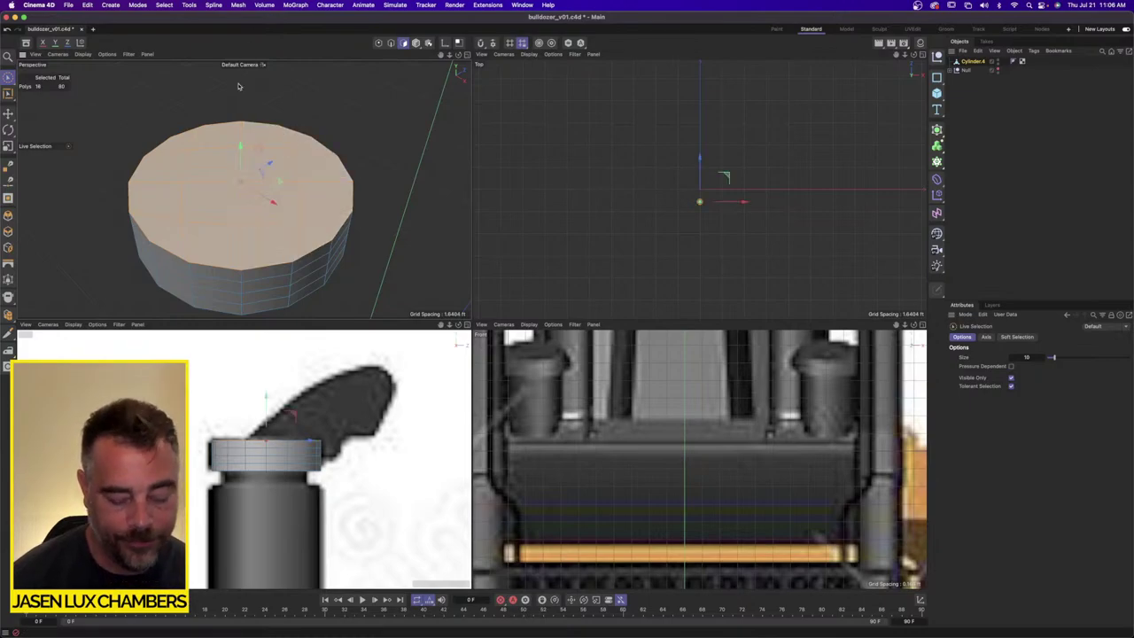
{"action": "key", "text": "u"}
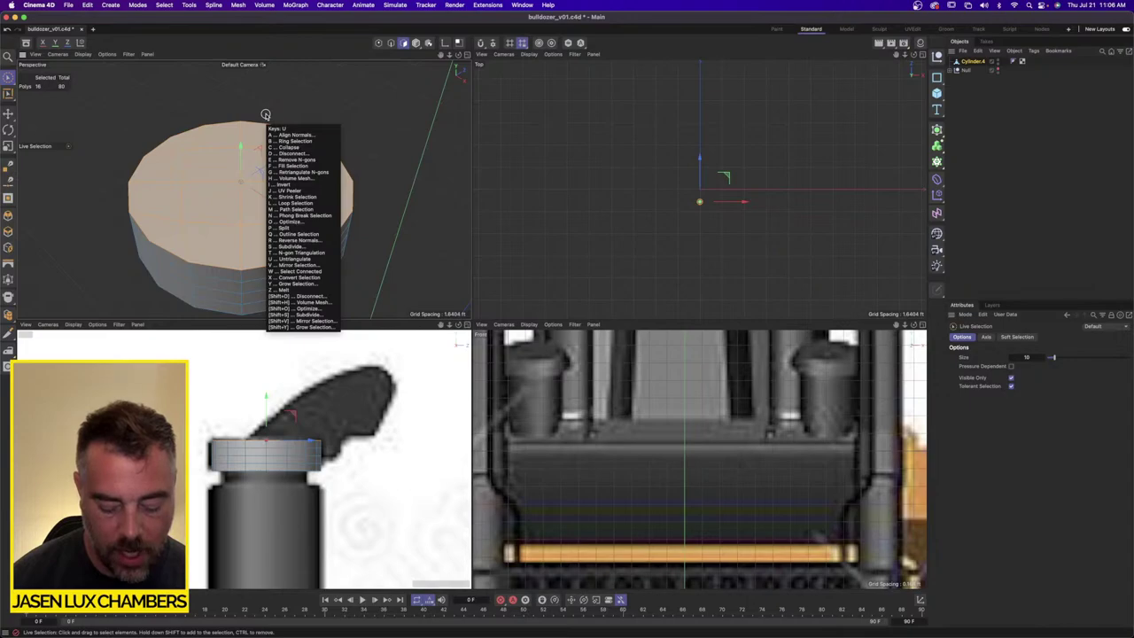
{"action": "key", "text": "k"}
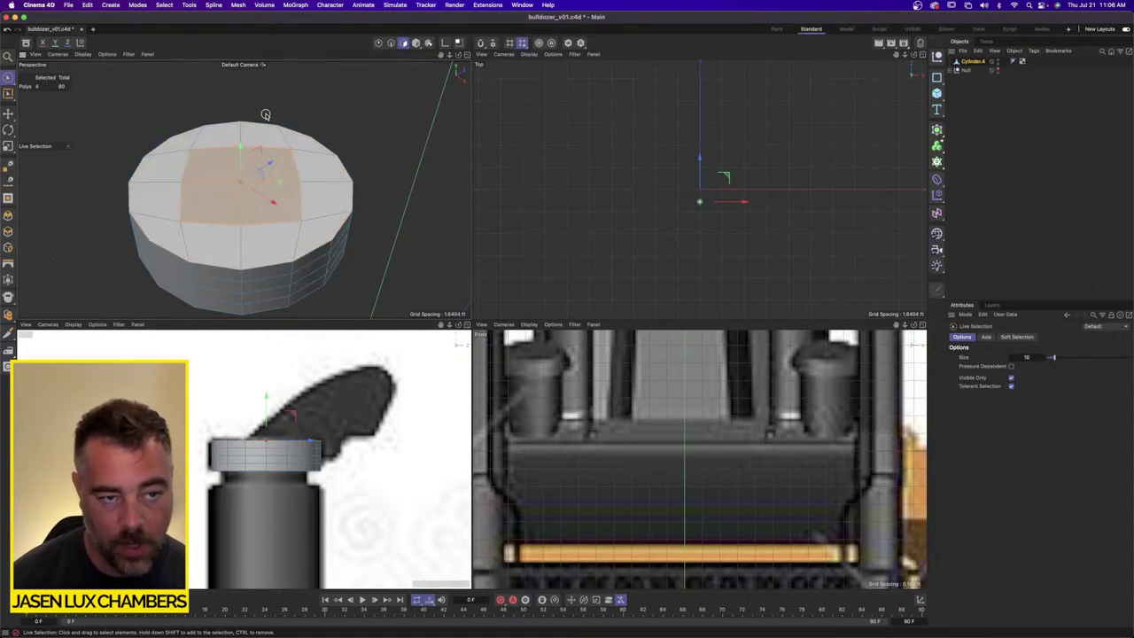
{"action": "key", "text": "super+z"}
Step: Invert the cap selection and delete the collar's side polygons, keeping only the flat grid disc
{"action": "left_click", "coordinate": [239, 4]}
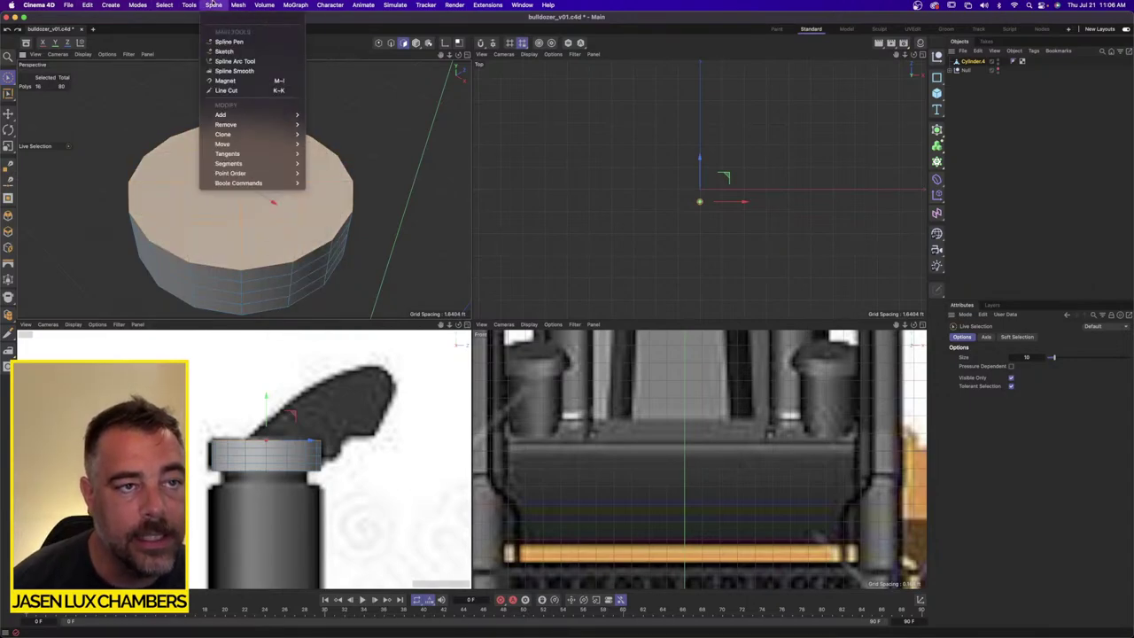
{"action": "mouse_move", "coordinate": [169, 4]}
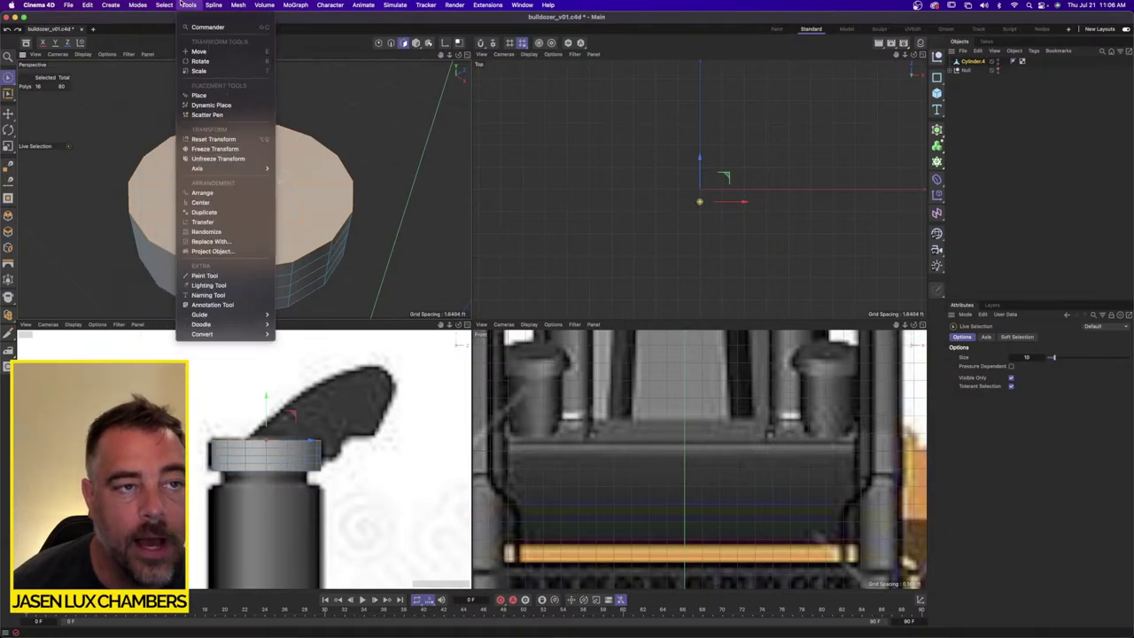
{"action": "key", "text": "u"}
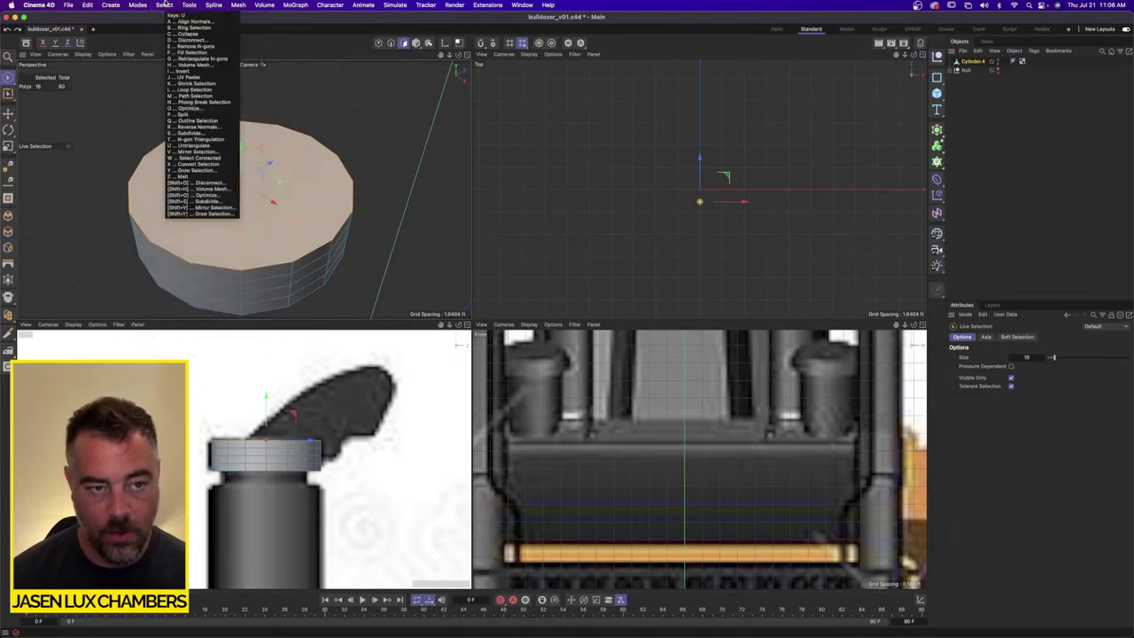
{"action": "key", "text": "i"}
{"action": "key", "text": "Delete"}
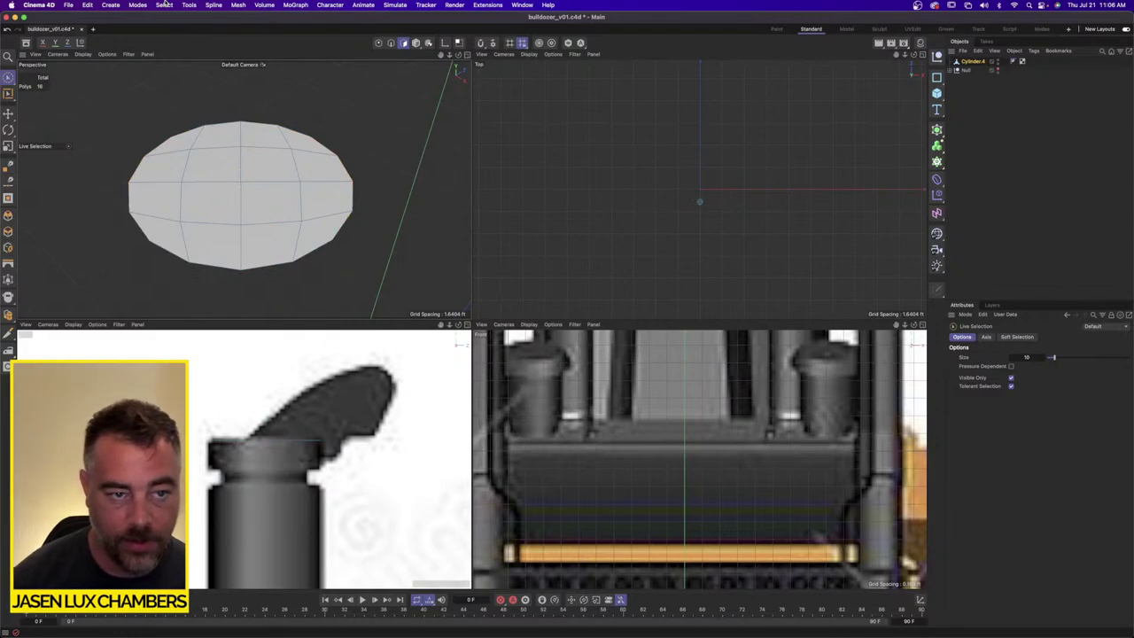
Step: Select all the disc's polygons and extrude them upwards about 0.04 ft into a thin slab
{"action": "key", "text": "ctrl+a"}
{"action": "scroll", "coordinate": [310, 421], "scroll_direction": "up", "scroll_amount": 3}
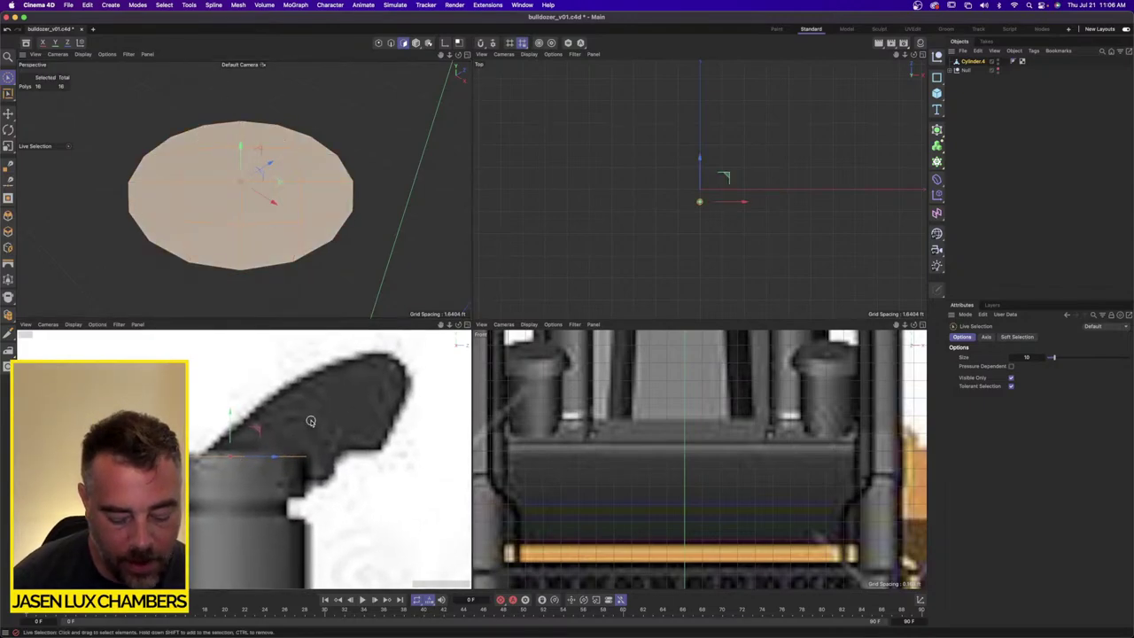
{"action": "key", "text": "d"}
{"action": "left_click_drag", "start_coordinate": [310, 421], "coordinate": [354, 421]}
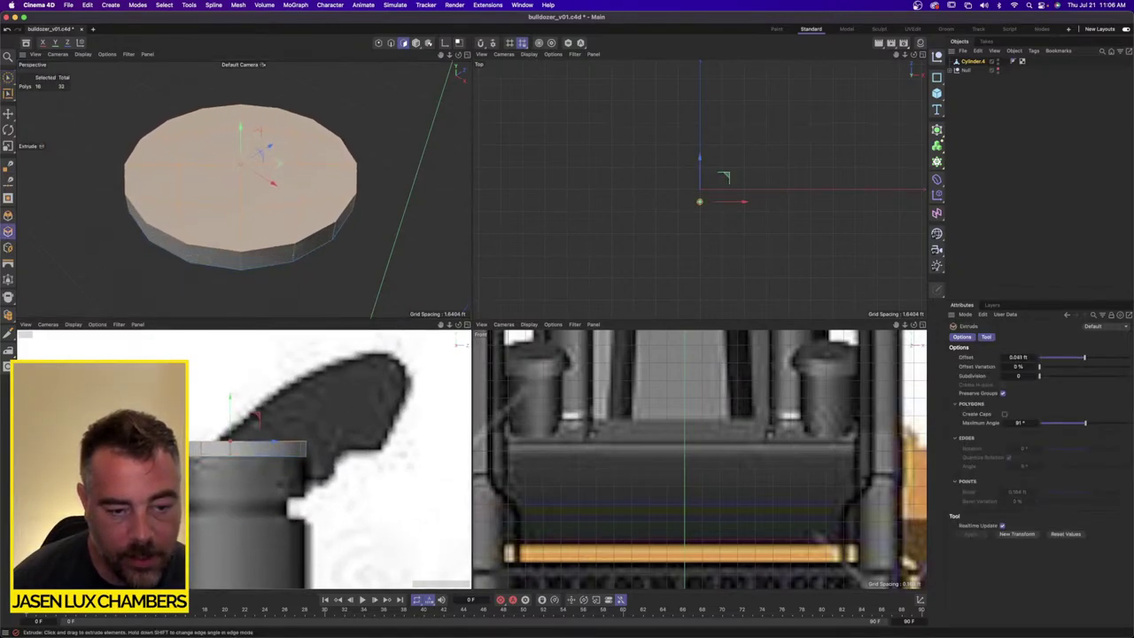
{"action": "left_click_drag", "start_coordinate": [115, 280], "coordinate": [122, 281]}
Step: Move the whole slab so it lines up with the base of the exhaust flap in the side blueprint
{"action": "left_click", "coordinate": [8, 114]}
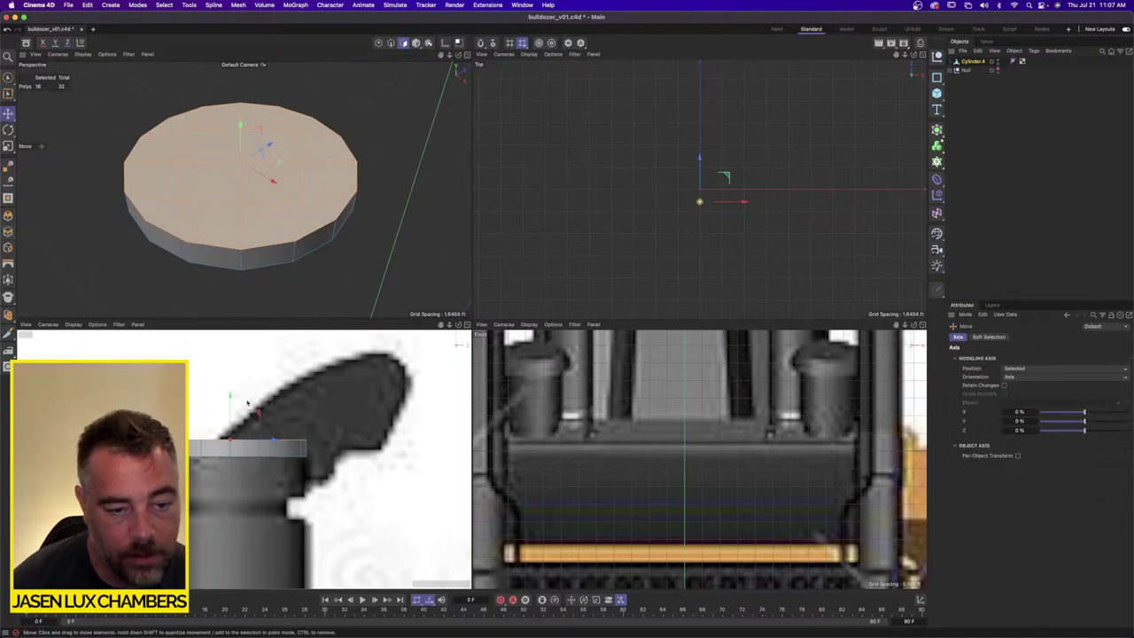
{"action": "left_click_drag", "start_coordinate": [274, 442], "coordinate": [309, 440]}
{"action": "key", "text": "super+z"}
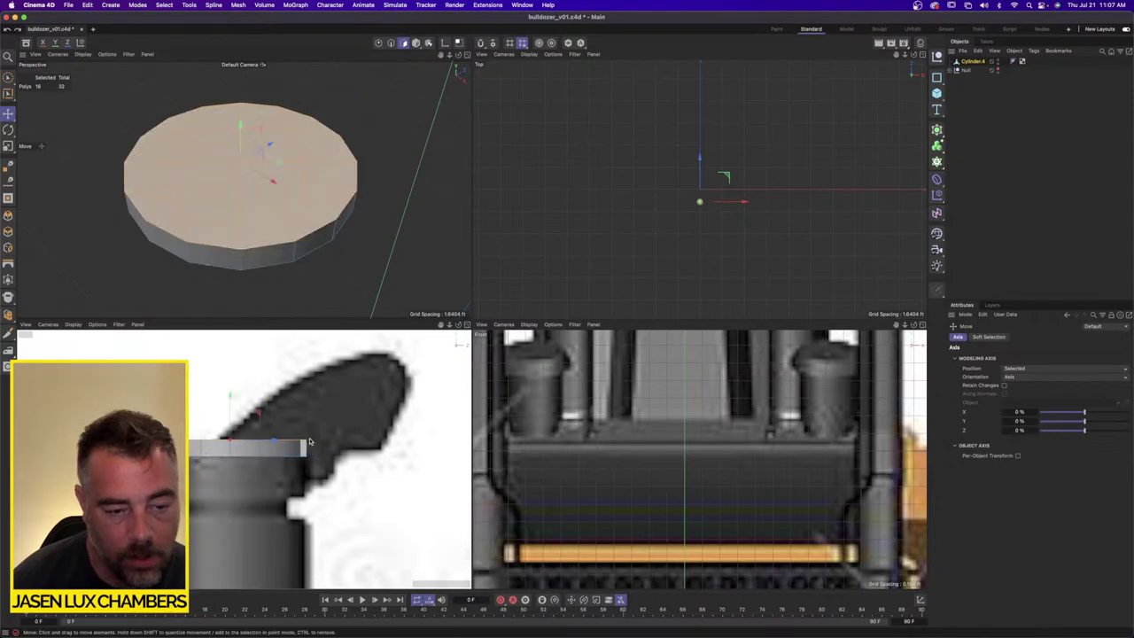
{"action": "key", "text": "super+a"}
{"action": "left_click_drag", "start_coordinate": [260, 424], "coordinate": [280, 453]}
Step: Extrude the slab's top polygons in several sections, shifting them along the flap's slant up to its top edge in the side blueprint
{"action": "left_click_drag", "start_coordinate": [8, 78], "coordinate": [43, 108]}
{"action": "left_click_drag", "start_coordinate": [159, 392], "coordinate": [372, 478]}
{"action": "key", "text": "d"}
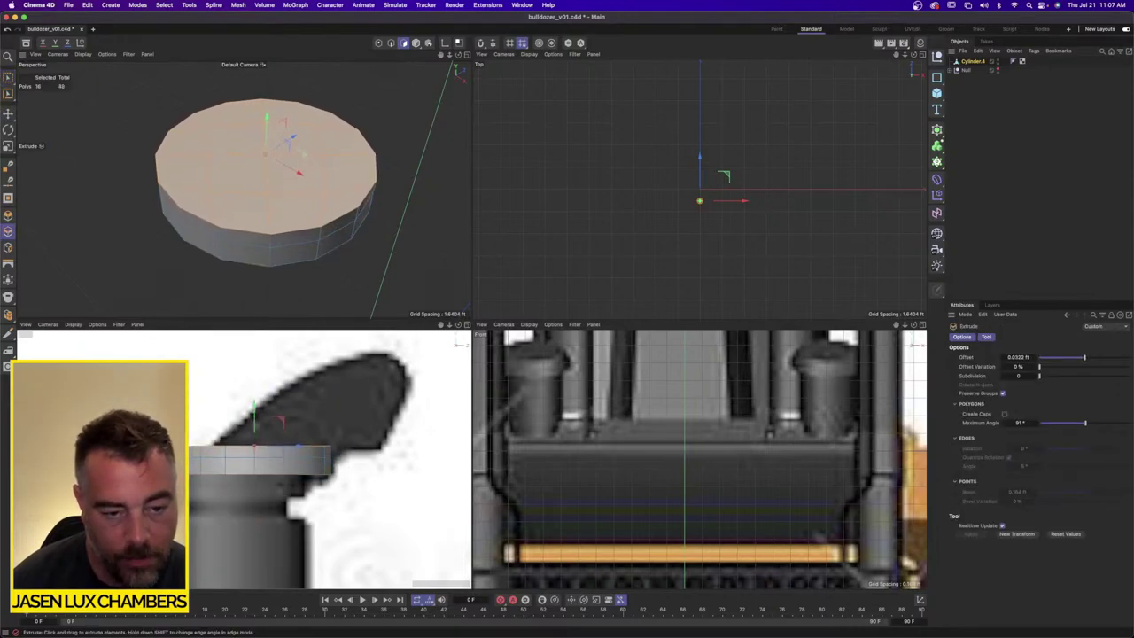
{"action": "left_click_drag", "start_coordinate": [298, 446], "coordinate": [370, 354]}
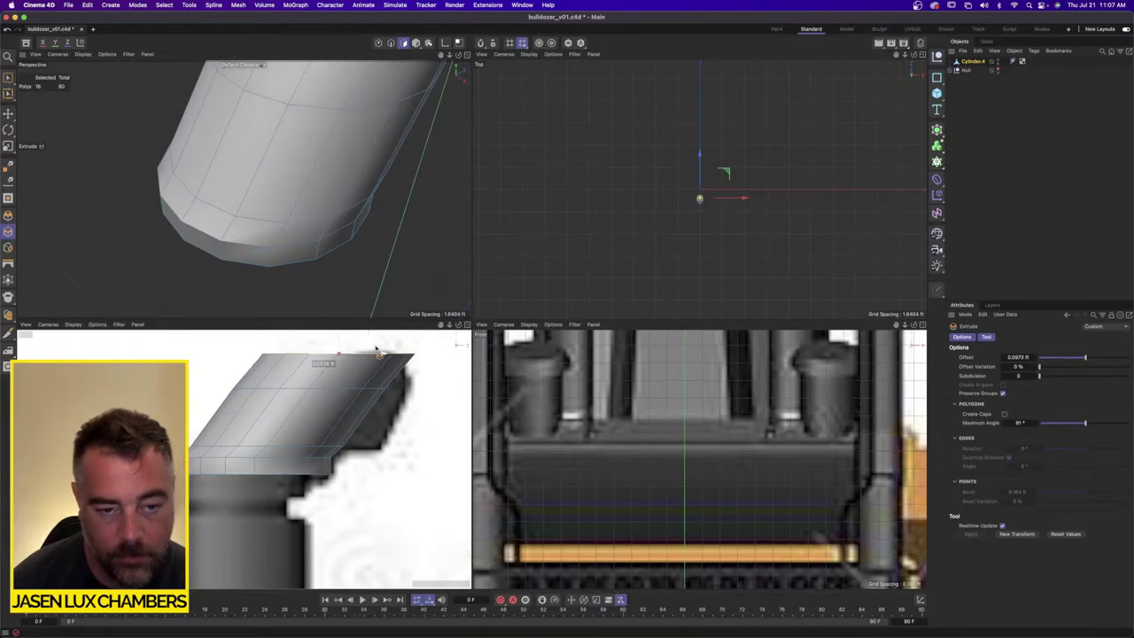
{"action": "left_click_drag", "start_coordinate": [374, 347], "coordinate": [372, 347]}
Step: Switch to point editing and select the points at the upper corner of the flap's long slanted edge
{"action": "left_click", "coordinate": [975, 62]}
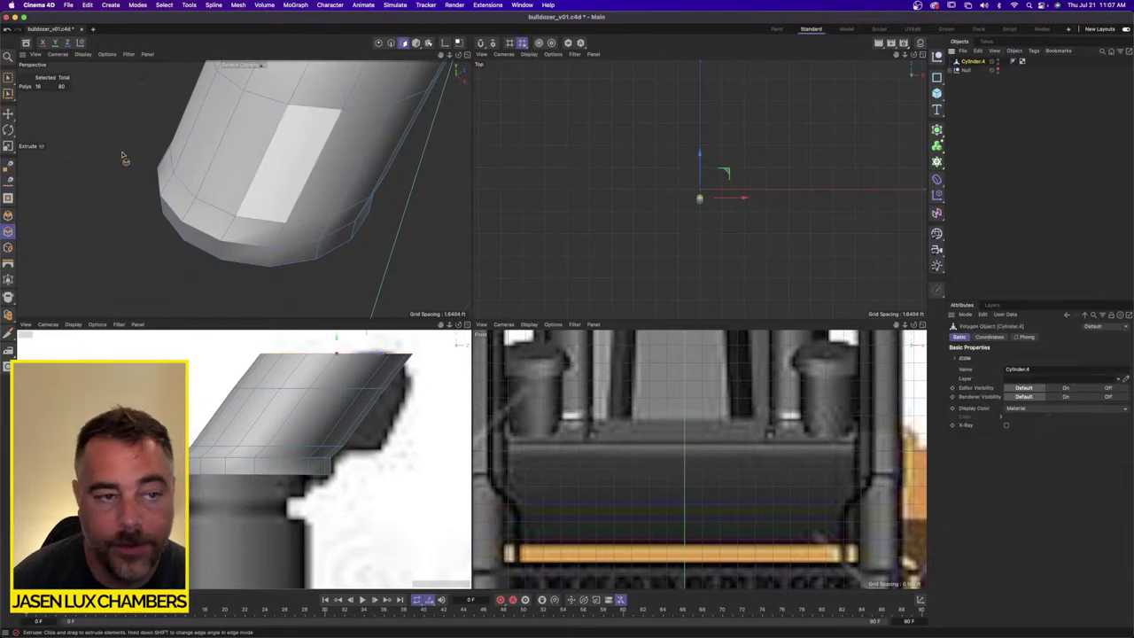
{"action": "left_click", "coordinate": [8, 79]}
{"action": "left_click", "coordinate": [48, 108]}
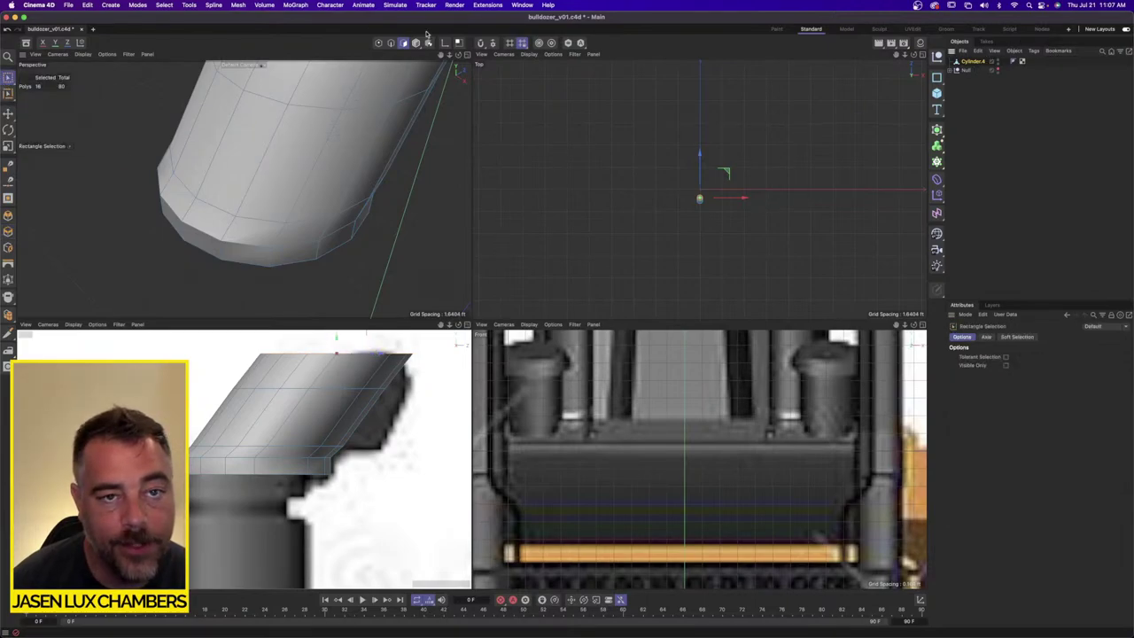
{"action": "left_click", "coordinate": [378, 42]}
{"action": "left_click_drag", "start_coordinate": [267, 349], "coordinate": [287, 377]}
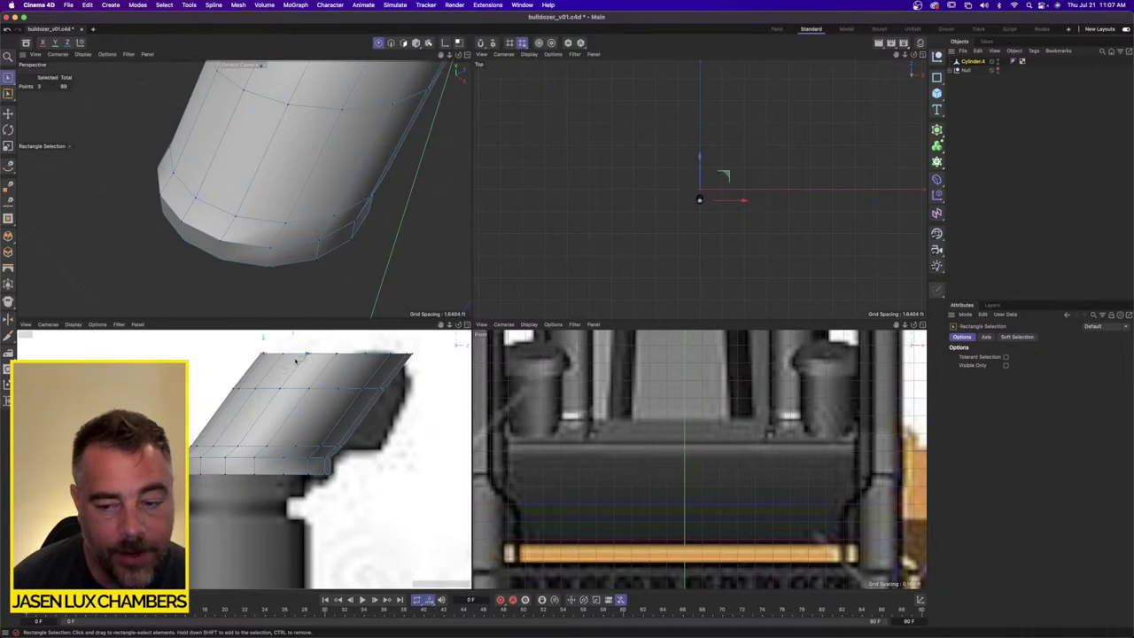
Step: Enable soft selection with a radius of 0.3 ft for moving the selected corner points
{"action": "left_click", "coordinate": [1018, 337]}
{"action": "left_click", "coordinate": [981, 357]}
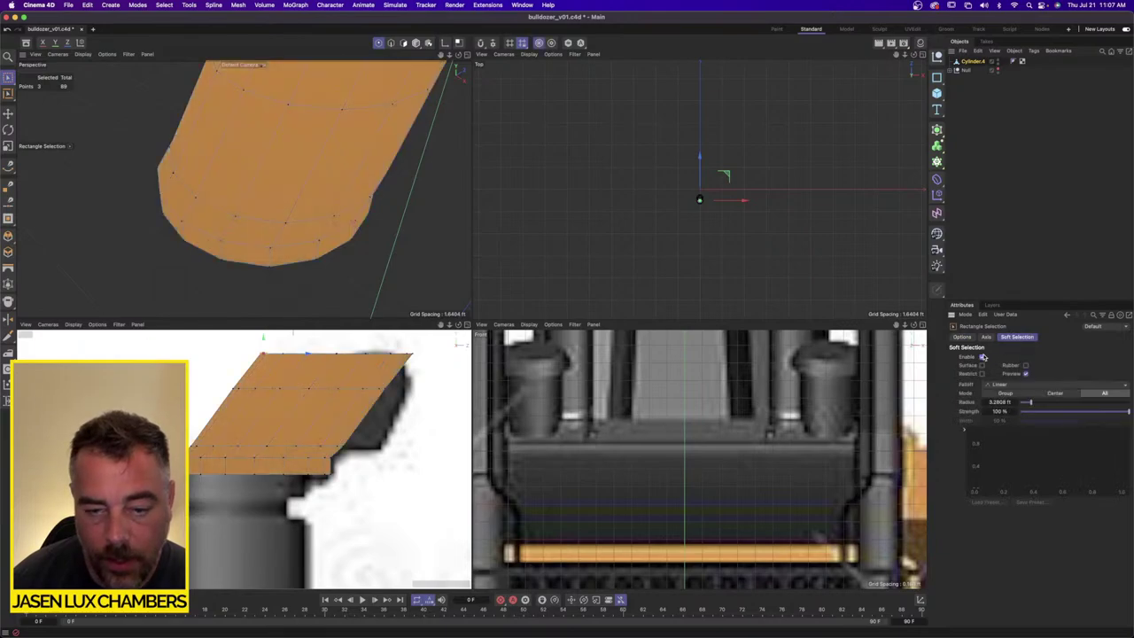
{"action": "left_click_drag", "start_coordinate": [1025, 404], "coordinate": [1021, 404]}
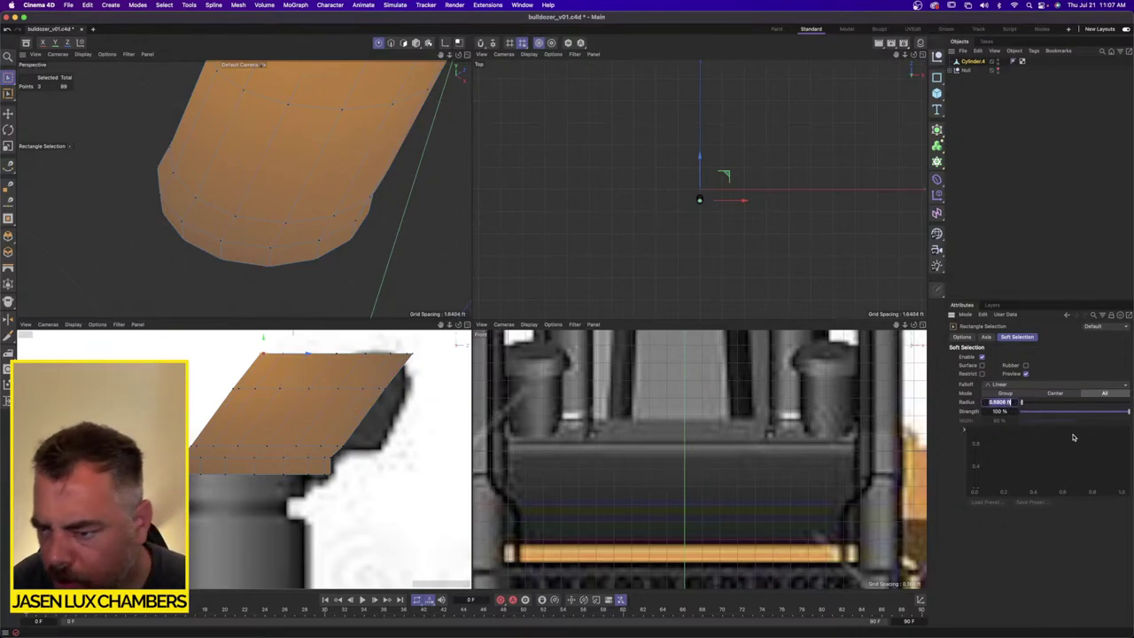
{"action": "type", "text": "0.1"}
{"action": "key", "text": "Return"}
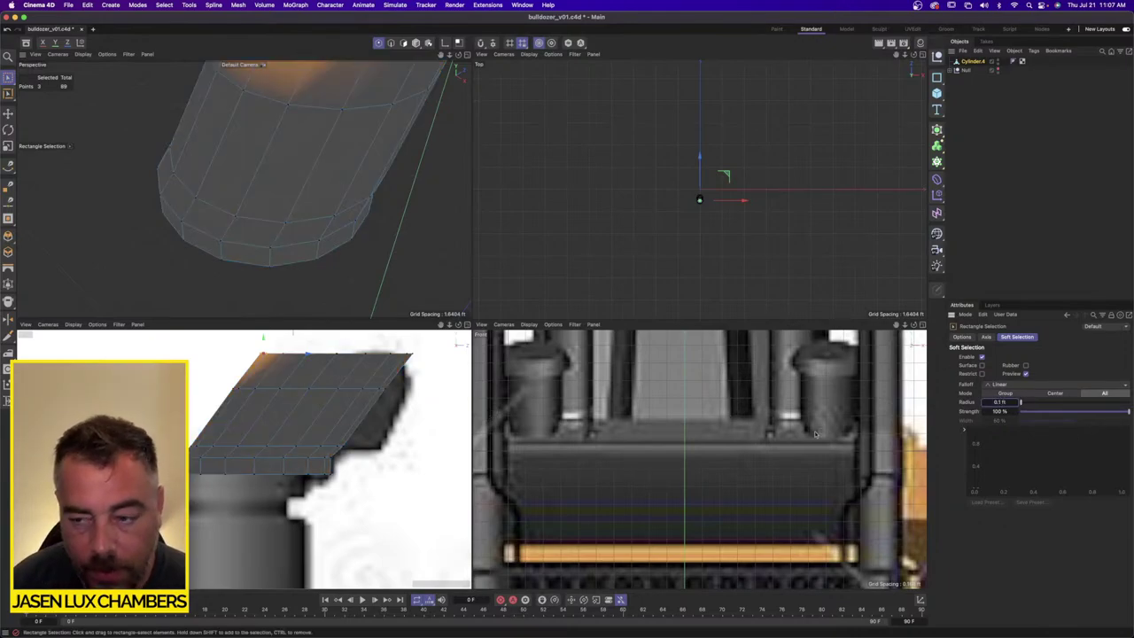
{"action": "key", "text": "Return"}
{"action": "right_click", "coordinate": [1005, 403]}
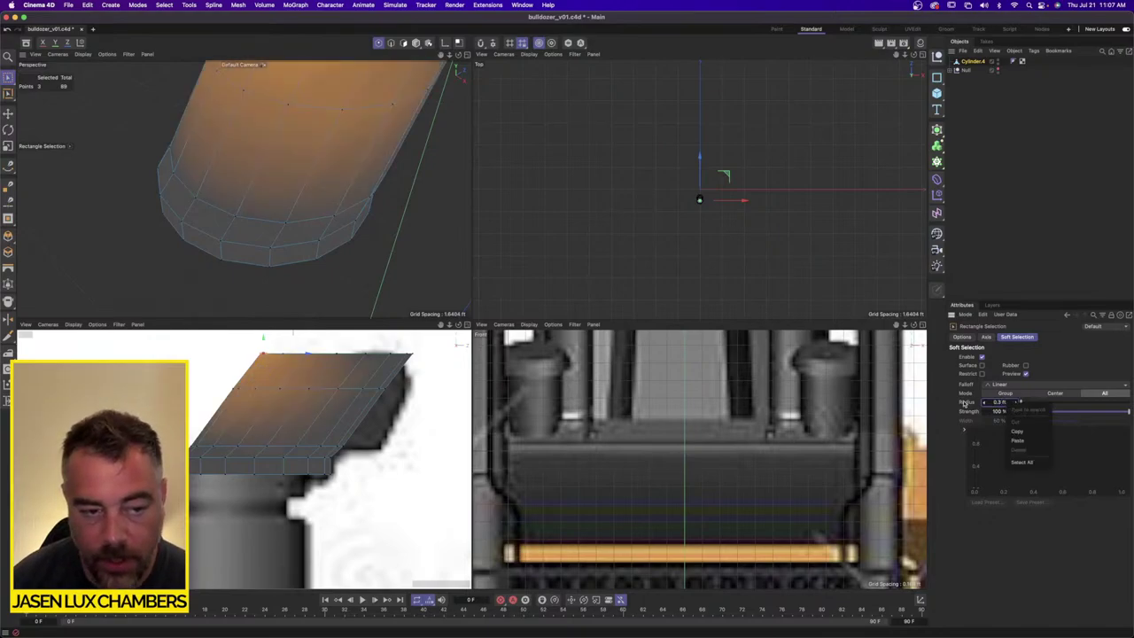
{"action": "key", "text": "Escape"}
{"action": "left_click", "coordinate": [7, 114]}
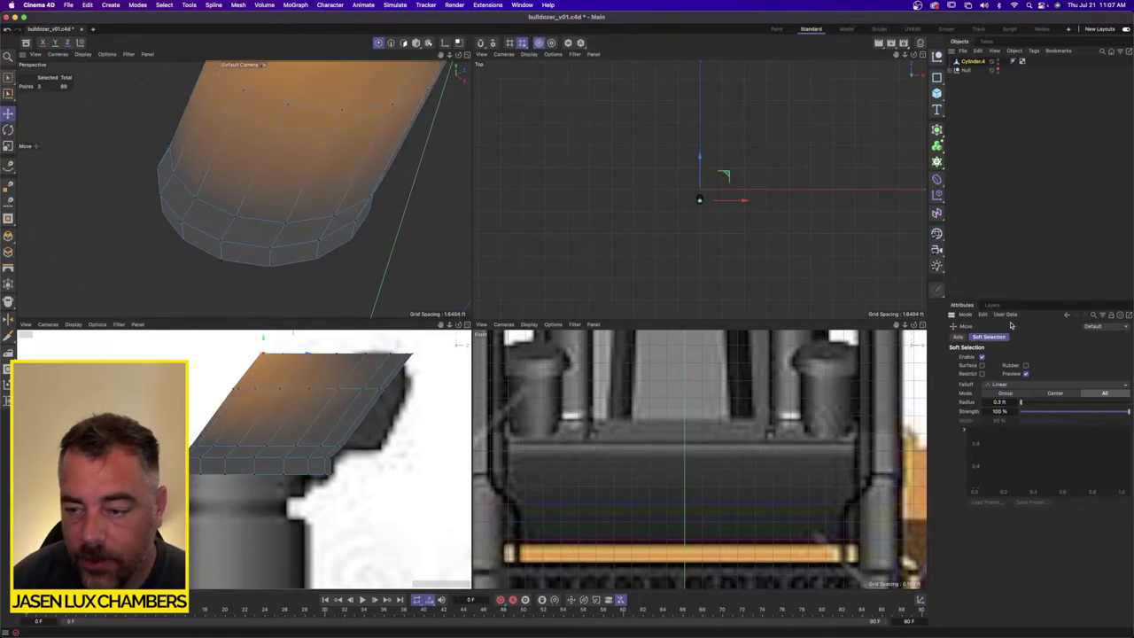
{"action": "left_click_drag", "start_coordinate": [342, 396], "coordinate": [369, 408]}
{"action": "key", "text": "super+z"}
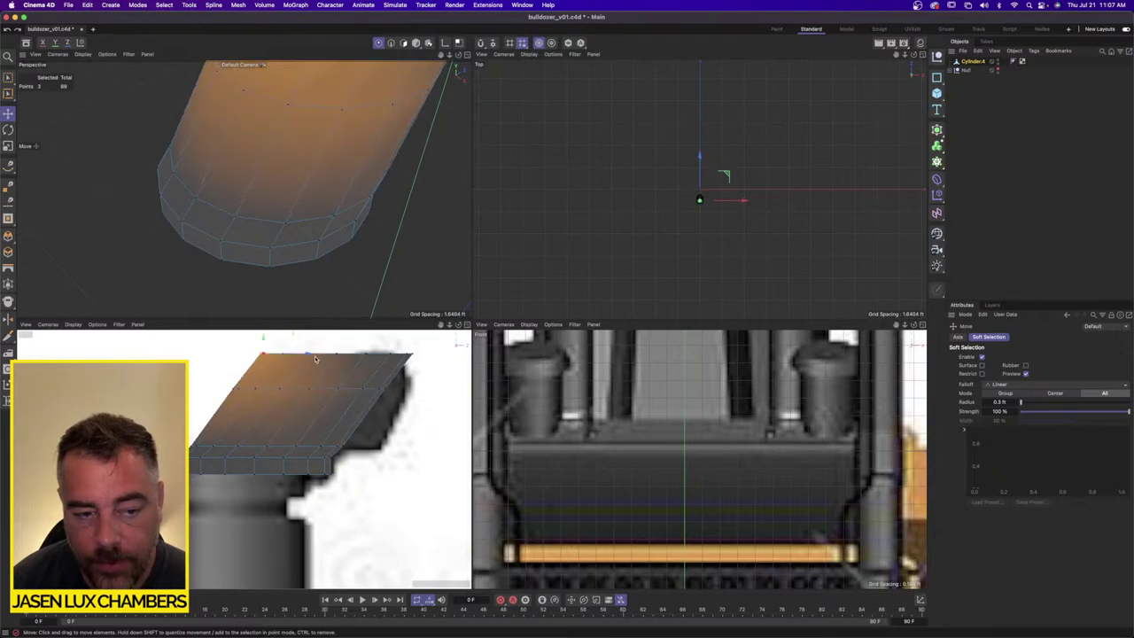
{"action": "mouse_move", "coordinate": [315, 357]}
{"action": "left_mouse_down"}
{"action": "mouse_move", "coordinate": [444, 360]}
{"action": "mouse_move", "coordinate": [364, 366]}
{"action": "mouse_move", "coordinate": [403, 365]}
{"action": "mouse_move", "coordinate": [384, 369]}
{"action": "left_mouse_up"}
{"action": "key", "text": "super+z"}
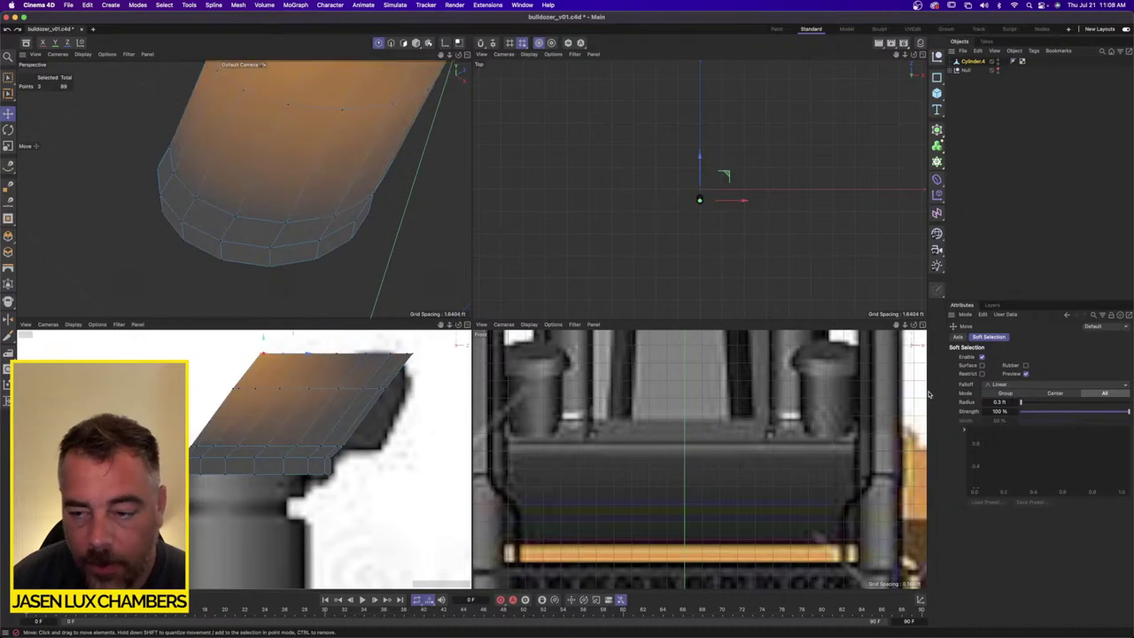
Step: Set the soft selection radius to 0.4 ft and slide the corner points inwards so the slanted edge follows the flap's blueprint outline
{"action": "left_click", "coordinate": [1009, 404]}
{"action": "type", "text": ".4"}
{"action": "key", "text": "Return"}
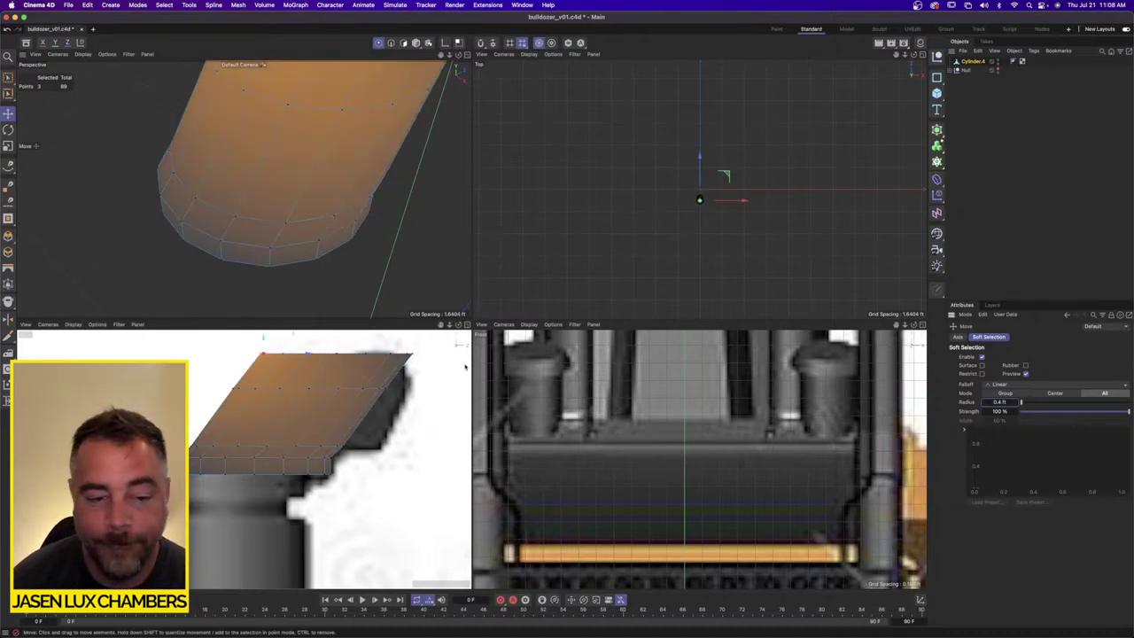
{"action": "left_click_drag", "start_coordinate": [390, 359], "coordinate": [381, 354]}
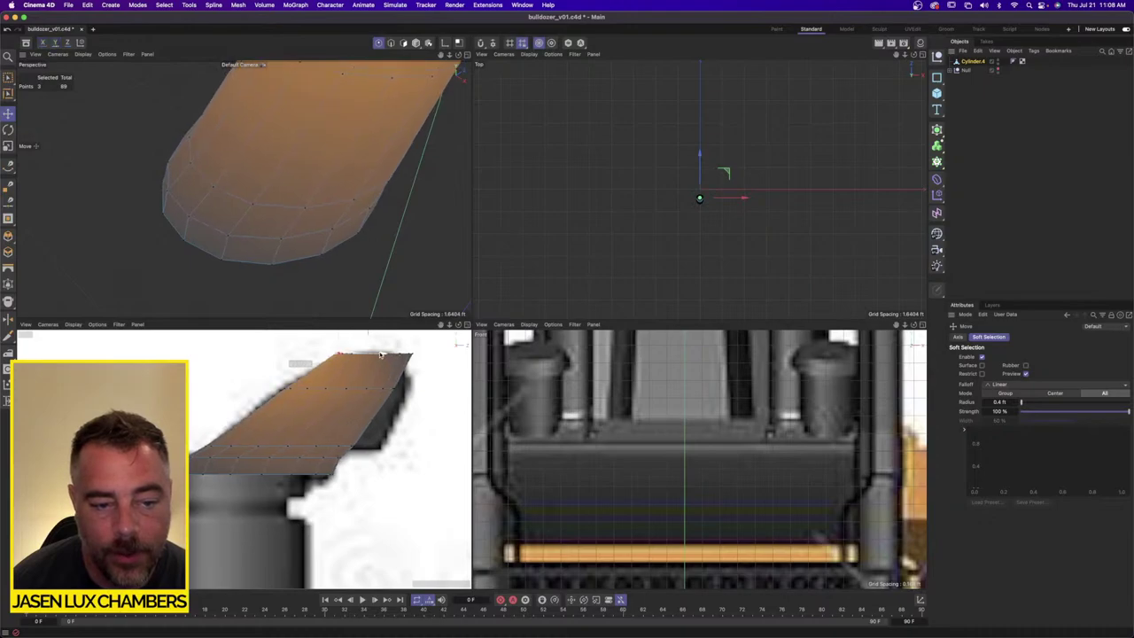
Step: Slide the two end points of the flap's middle point row inwards along Z to match the slanted outline in the side blueprint
{"action": "left_click", "coordinate": [282, 388]}
{"action": "left_click_drag", "start_coordinate": [325, 388], "coordinate": [316, 388]}
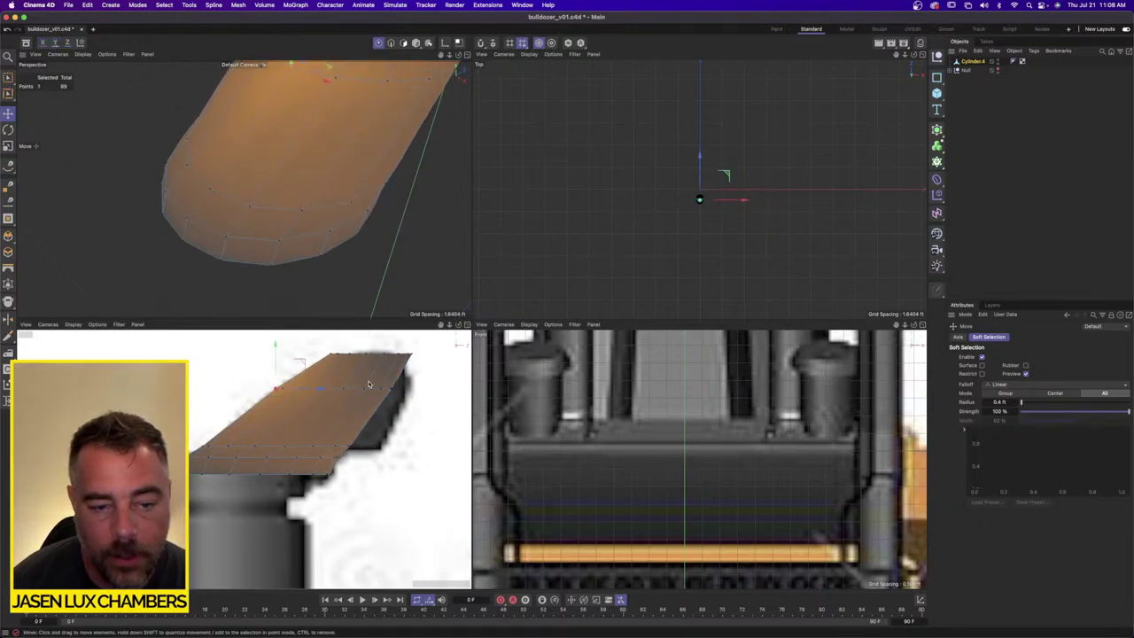
{"action": "left_click", "coordinate": [392, 390]}
{"action": "left_click_drag", "start_coordinate": [421, 391], "coordinate": [416, 391]}
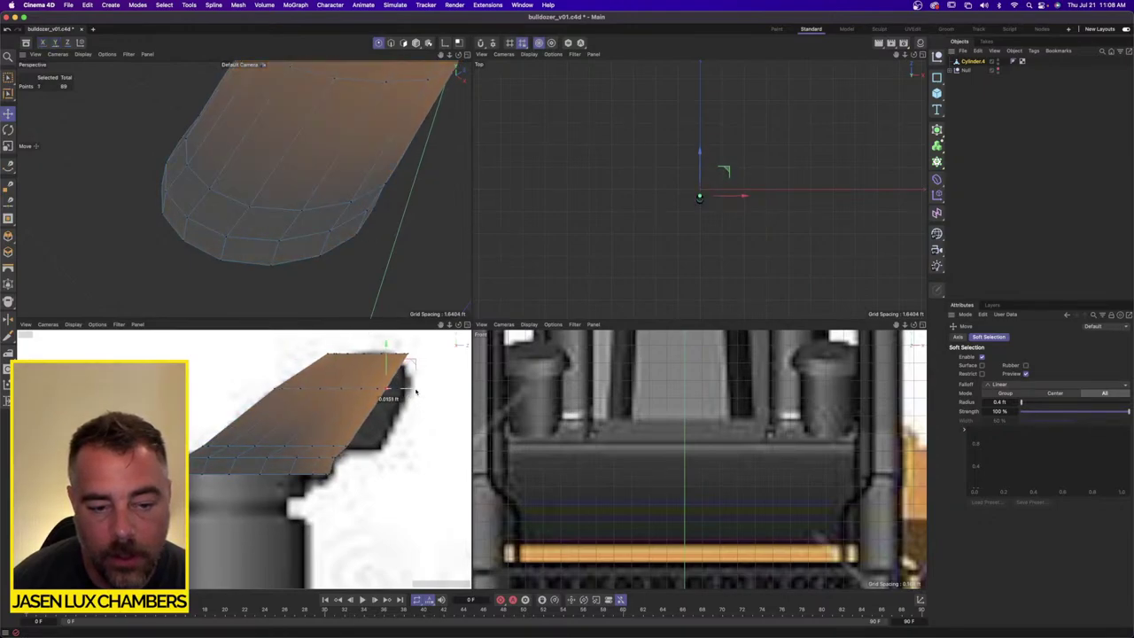
Step: Switch to polygon editing and disable soft selection for the Live Selection tool
{"action": "left_click", "coordinate": [403, 44]}
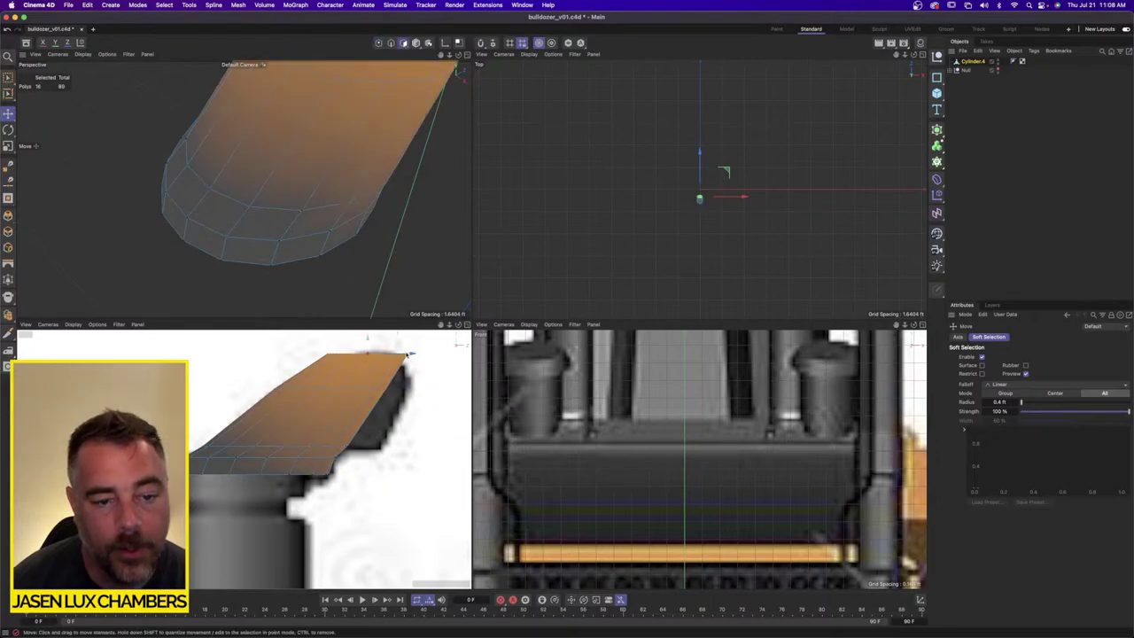
{"action": "left_click_drag", "start_coordinate": [275, 115], "coordinate": [319, 132], "text": "alt"}
{"action": "scroll", "coordinate": [242, 188], "scroll_direction": "down", "scroll_amount": 4}
{"action": "left_click_drag", "start_coordinate": [243, 188], "coordinate": [210, 159], "text": "alt"}
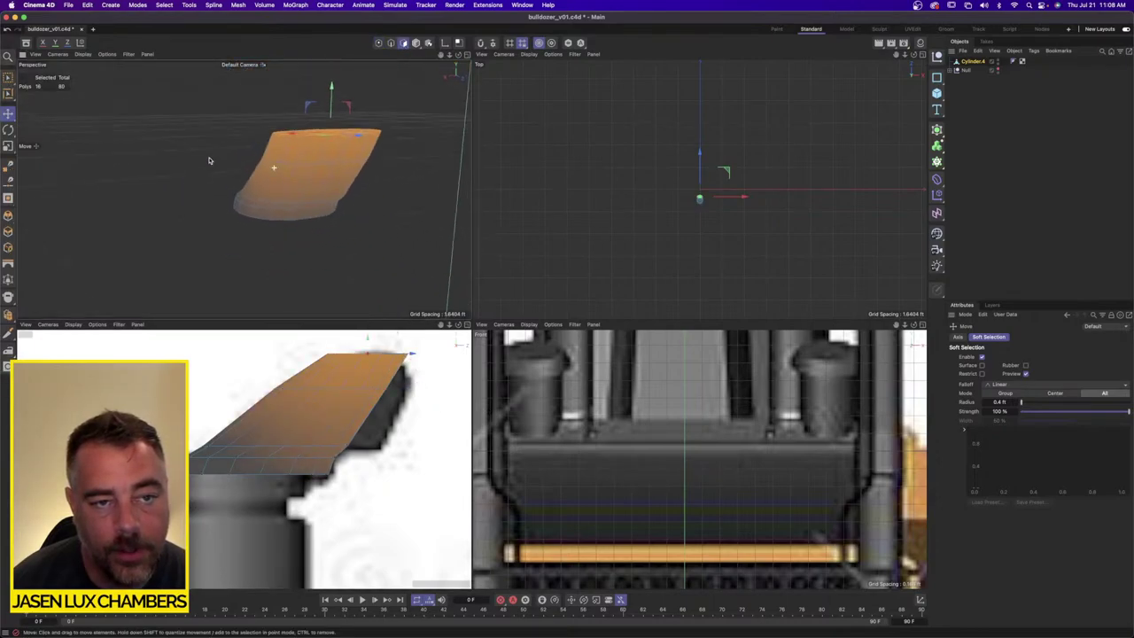
{"action": "scroll", "coordinate": [356, 145], "scroll_direction": "up", "scroll_amount": 4}
{"action": "left_click_drag", "start_coordinate": [8, 78], "coordinate": [26, 92]}
{"action": "left_click_drag", "start_coordinate": [322, 221], "coordinate": [324, 175]}
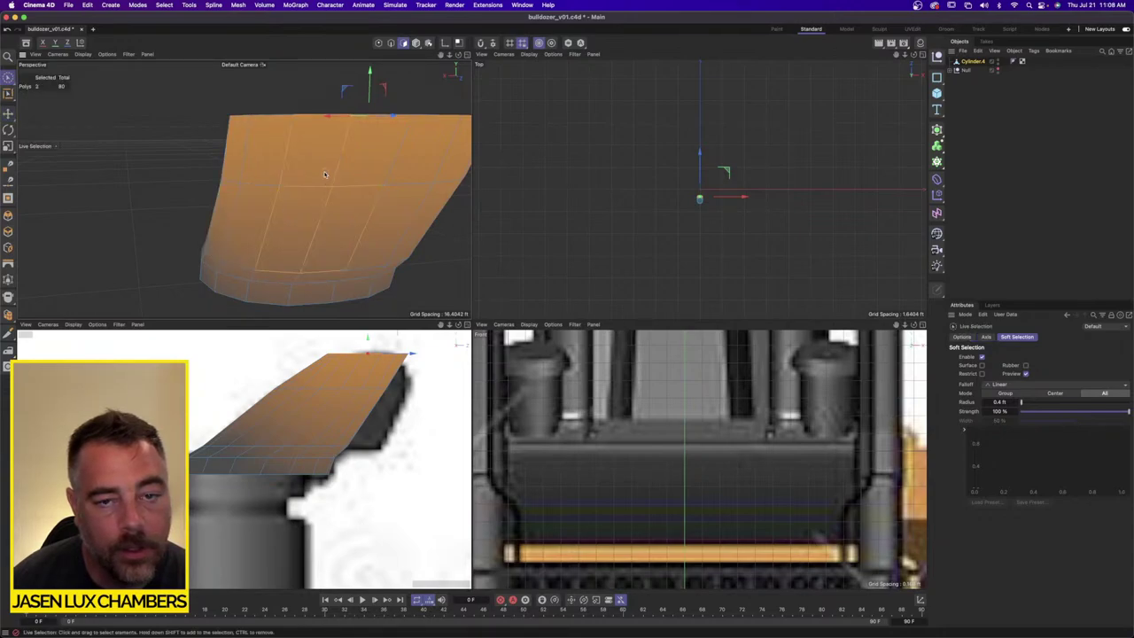
{"action": "left_click", "coordinate": [982, 357]}
Step: Select all polygons across the flap's overhanging outlet side, covering both rows between the top and the lower rim
{"action": "mouse_move", "coordinate": [395, 206]}
{"action": "left_mouse_down", "text": "shift"}
{"action": "mouse_move", "coordinate": [380, 182]}
{"action": "mouse_move", "coordinate": [402, 192]}
{"action": "mouse_move", "coordinate": [345, 189]}
{"action": "left_mouse_up", "text": "shift"}
{"action": "right_click_drag", "start_coordinate": [394, 200], "coordinate": [352, 193], "text": "alt"}
{"action": "mouse_move", "coordinate": [352, 192]}
{"action": "left_mouse_down", "text": "alt"}
{"action": "mouse_move", "coordinate": [375, 205]}
{"action": "mouse_move", "coordinate": [395, 199]}
{"action": "mouse_move", "coordinate": [344, 194]}
{"action": "mouse_move", "coordinate": [355, 194]}
{"action": "left_mouse_up", "text": "alt"}
{"action": "mouse_move", "coordinate": [417, 197]}
{"action": "left_mouse_down", "text": "alt"}
{"action": "mouse_move", "coordinate": [362, 196]}
{"action": "mouse_move", "coordinate": [471, 209]}
{"action": "left_mouse_up", "text": "alt"}
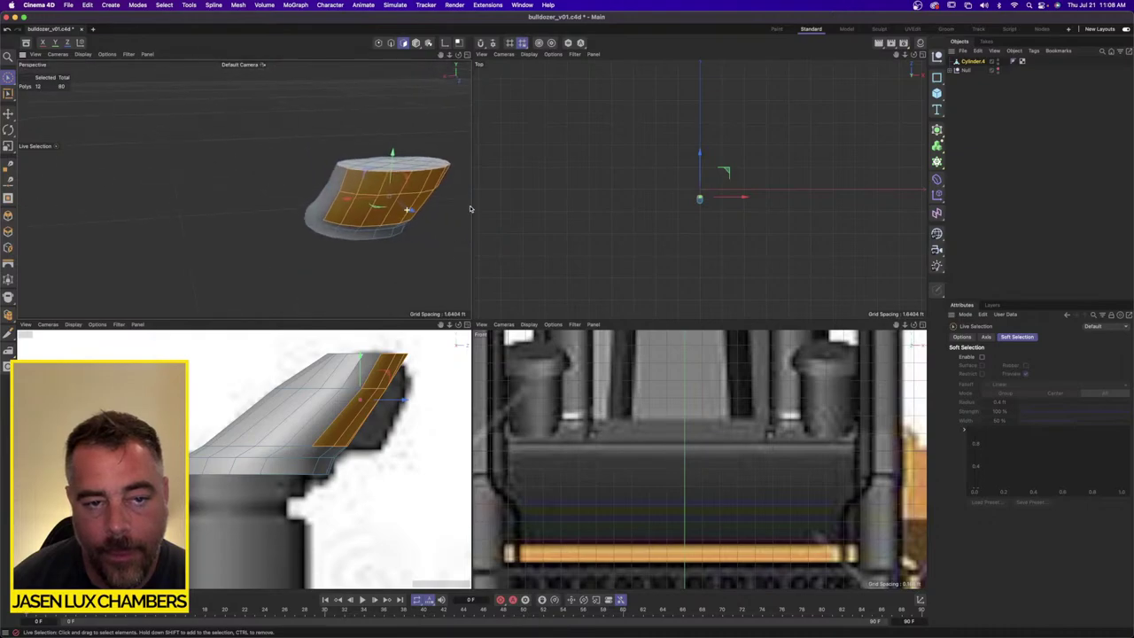
{"action": "right_click_drag", "start_coordinate": [341, 208], "coordinate": [399, 202], "text": "alt"}
{"action": "left_click_drag", "start_coordinate": [339, 200], "coordinate": [381, 202], "text": "alt"}
{"action": "middle_click_drag", "start_coordinate": [332, 200], "coordinate": [181, 233], "text": "alt"}
{"action": "mouse_move", "coordinate": [210, 234]}
{"action": "left_mouse_down", "text": "alt"}
{"action": "mouse_move", "coordinate": [261, 230]}
{"action": "mouse_move", "coordinate": [209, 220]}
{"action": "mouse_move", "coordinate": [206, 197]}
{"action": "left_mouse_up", "text": "alt"}
{"action": "left_click_drag", "start_coordinate": [341, 190], "coordinate": [240, 197], "text": "alt"}
{"action": "middle_click_drag", "start_coordinate": [402, 202], "coordinate": [305, 202], "text": "alt"}
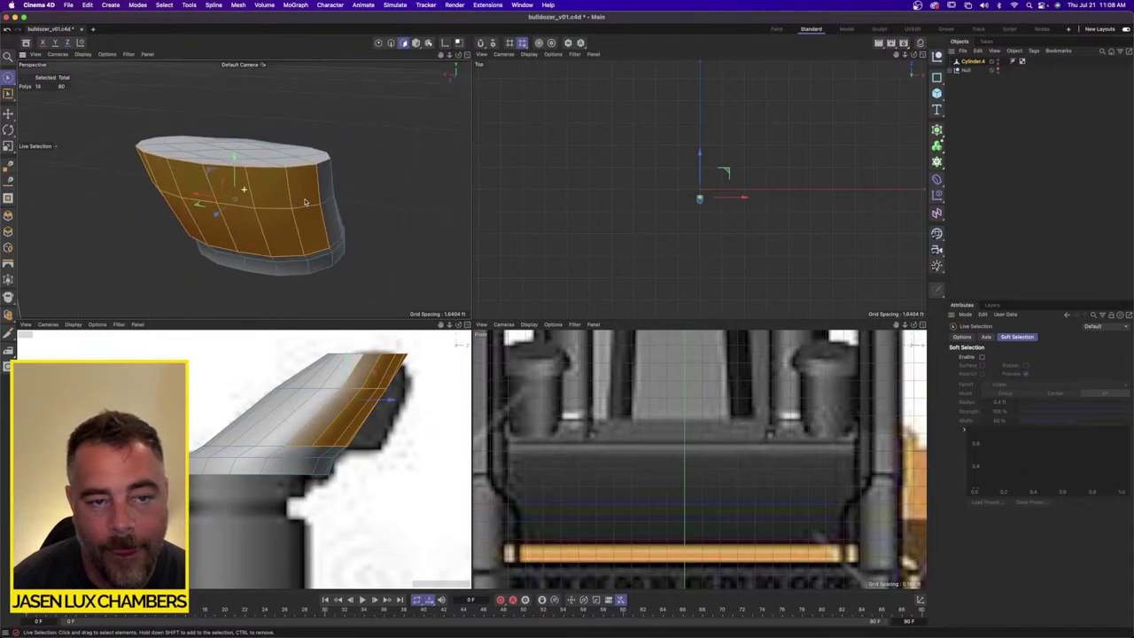
{"action": "mouse_move", "coordinate": [304, 202]}
{"action": "left_mouse_down", "text": "alt"}
{"action": "mouse_move", "coordinate": [276, 202]}
{"action": "mouse_move", "coordinate": [338, 238]}
{"action": "left_mouse_up", "text": "alt"}
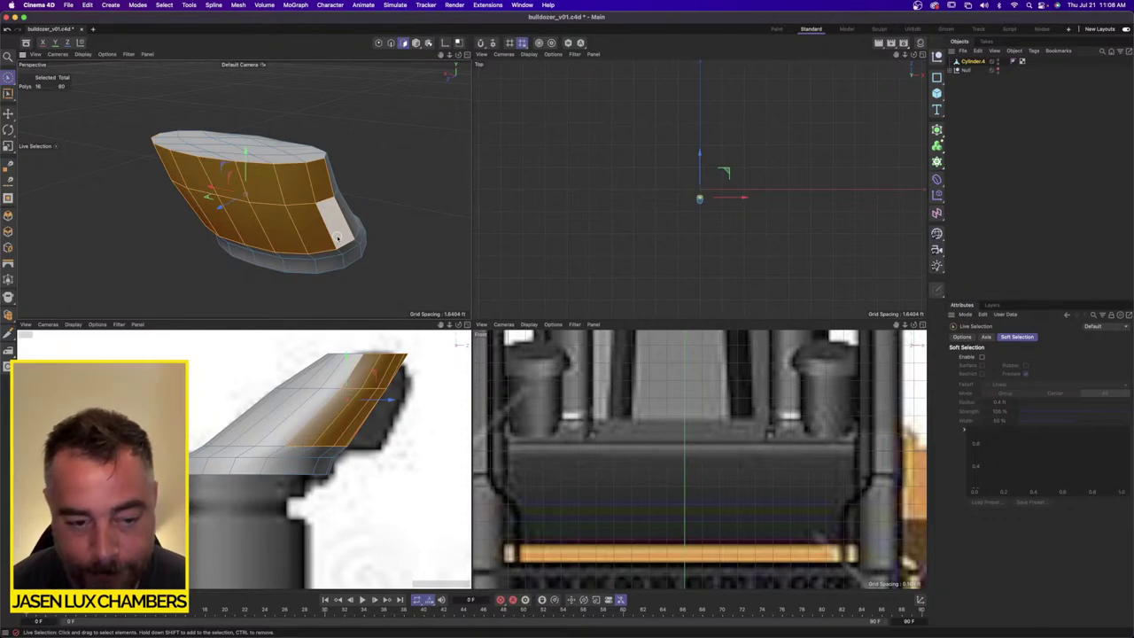
{"action": "left_click", "coordinate": [337, 238], "text": "shift"}
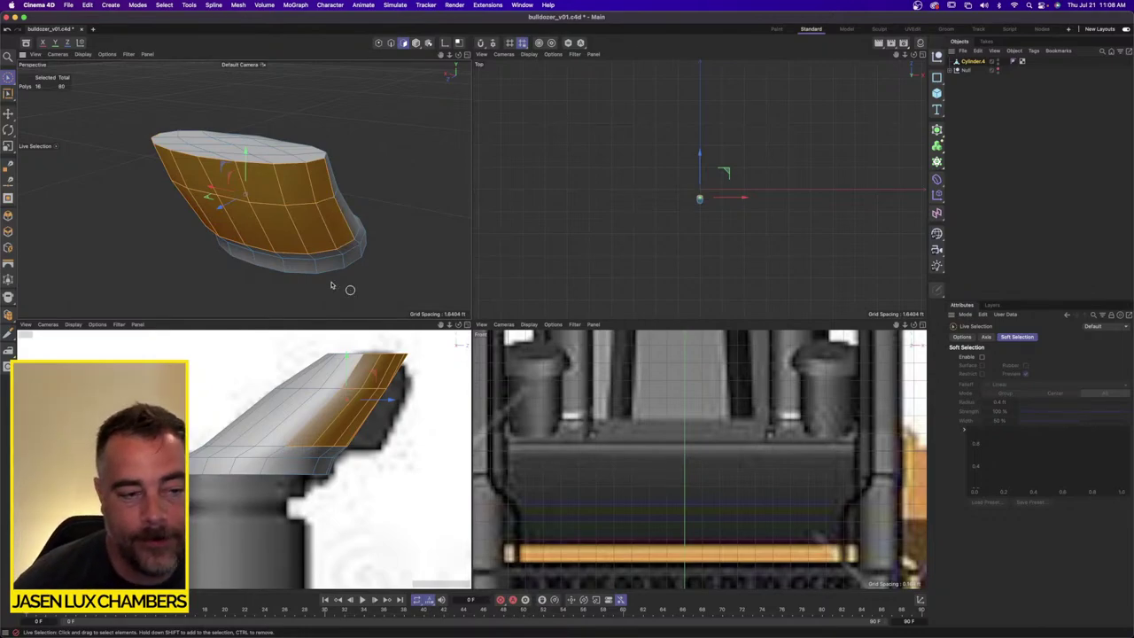
Step: Scale the selected outlet polygons flatter along Z and extrude them outwards by about 0.066 ft
{"action": "left_click", "coordinate": [8, 145]}
{"action": "left_click_drag", "start_coordinate": [397, 403], "coordinate": [374, 403]}
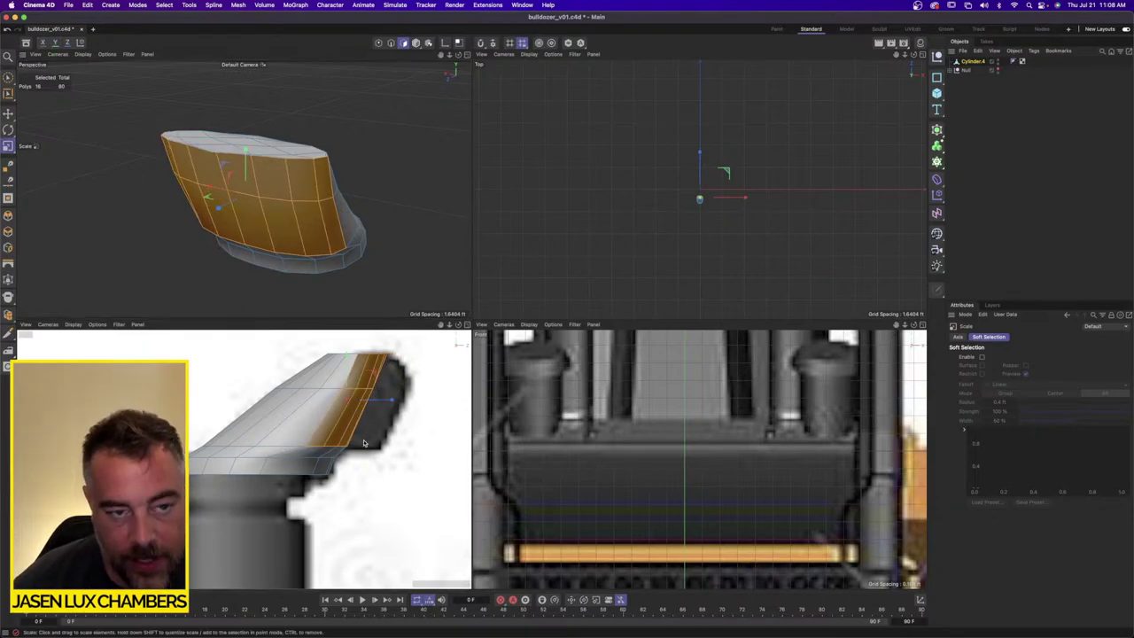
{"action": "key", "text": "d"}
{"action": "left_click_drag", "start_coordinate": [361, 460], "coordinate": [423, 460]}
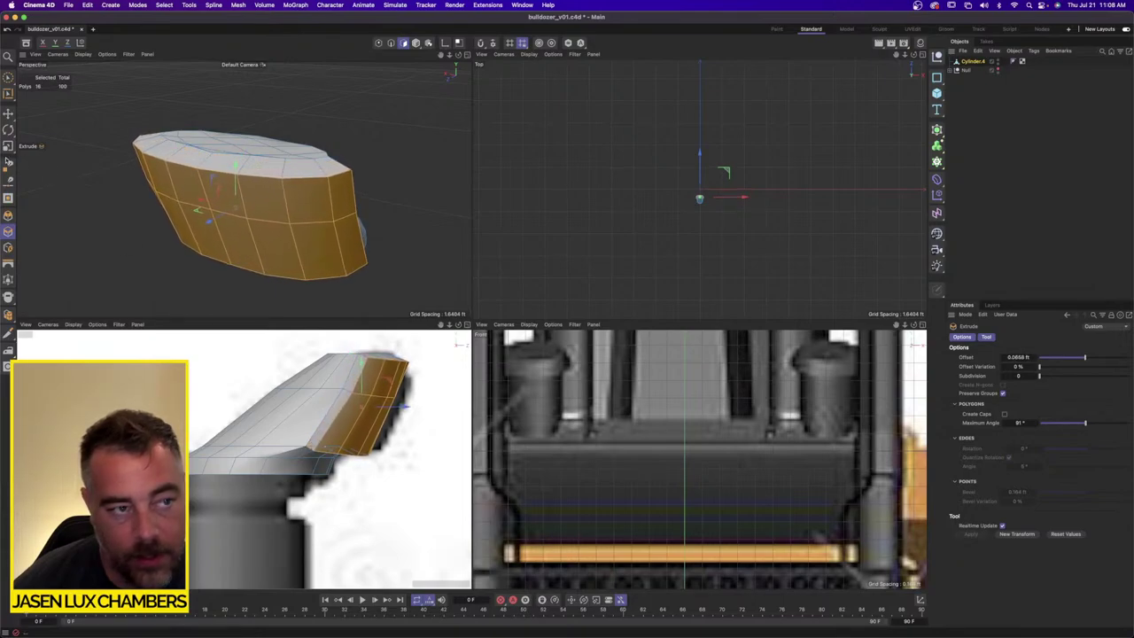
Step: Move the extruded outlet polygons outwards and slightly up to reach the flap's outer edge in the side blueprint
{"action": "left_click", "coordinate": [8, 114]}
{"action": "left_click_drag", "start_coordinate": [379, 494], "coordinate": [392, 487]}
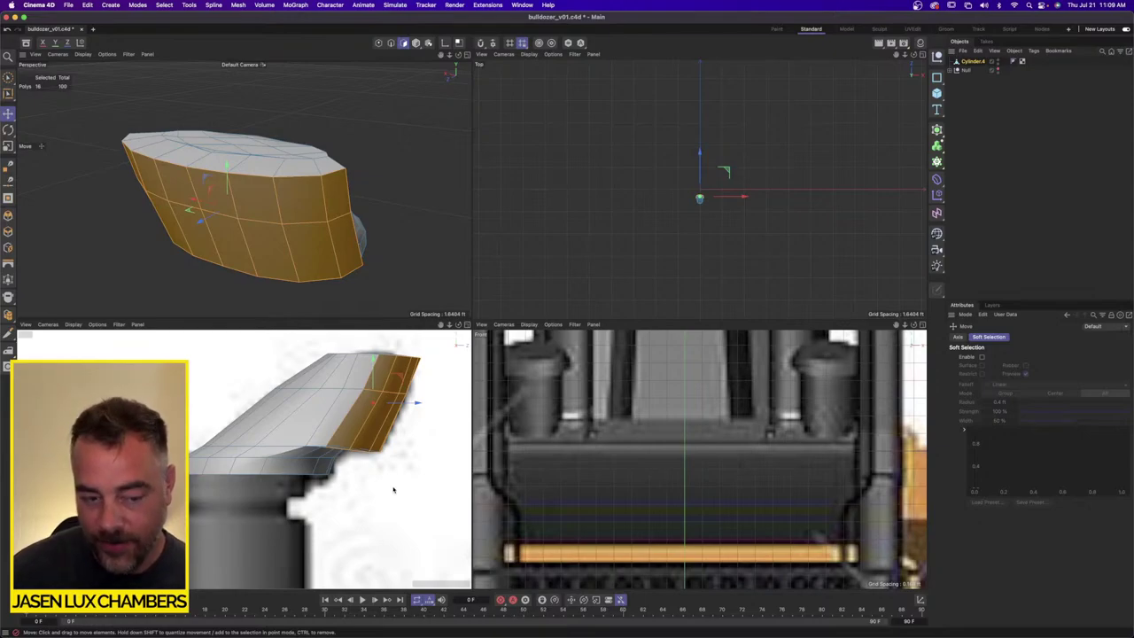
{"action": "left_click_drag", "start_coordinate": [417, 406], "coordinate": [427, 405]}
{"action": "scroll", "coordinate": [428, 404], "scroll_direction": "down", "scroll_amount": 3}
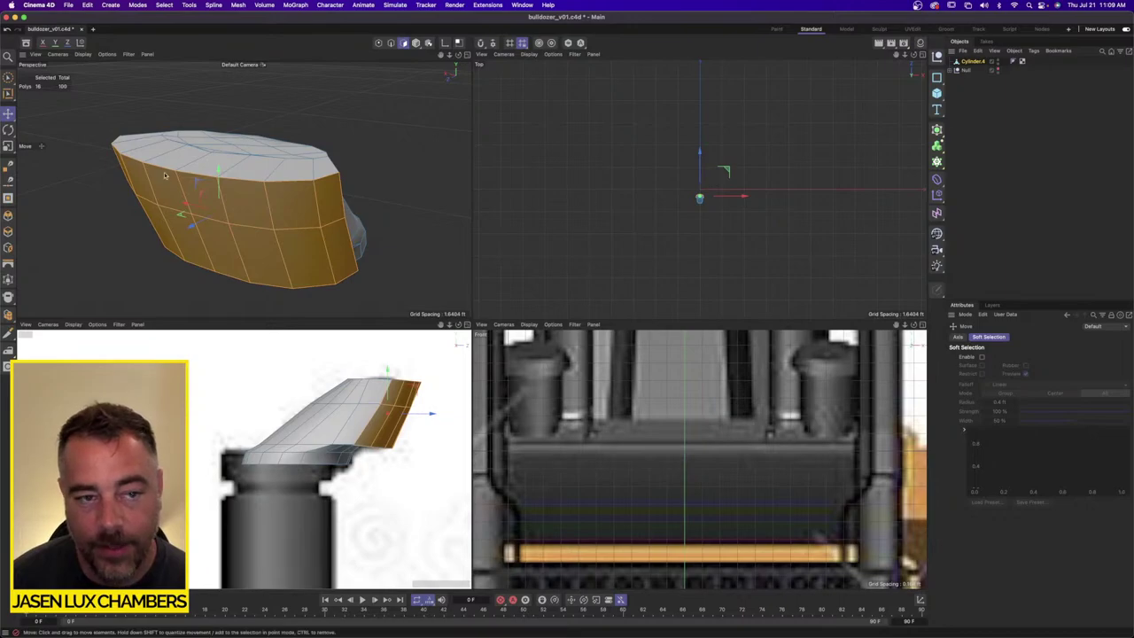
Step: Inset the outlet polygons slightly and delete the inner faces to open the flap's mouth
{"action": "mouse_move", "coordinate": [182, 164]}
{"action": "left_mouse_down", "text": "alt"}
{"action": "mouse_move", "coordinate": [176, 215]}
{"action": "mouse_move", "coordinate": [185, 178]}
{"action": "left_mouse_up", "text": "alt"}
{"action": "key", "text": "t"}
{"action": "left_click_drag", "start_coordinate": [235, 215], "coordinate": [345, 159], "text": "alt"}
{"action": "key", "text": "i"}
{"action": "left_click_drag", "start_coordinate": [316, 194], "coordinate": [316, 194]}
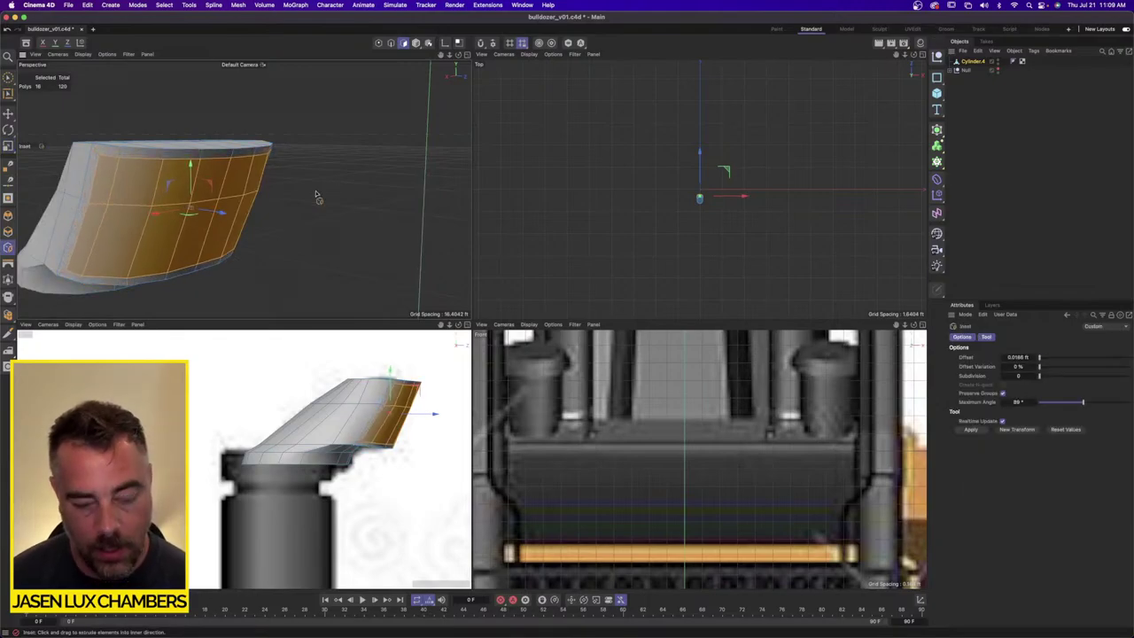
{"action": "key", "text": "Delete"}
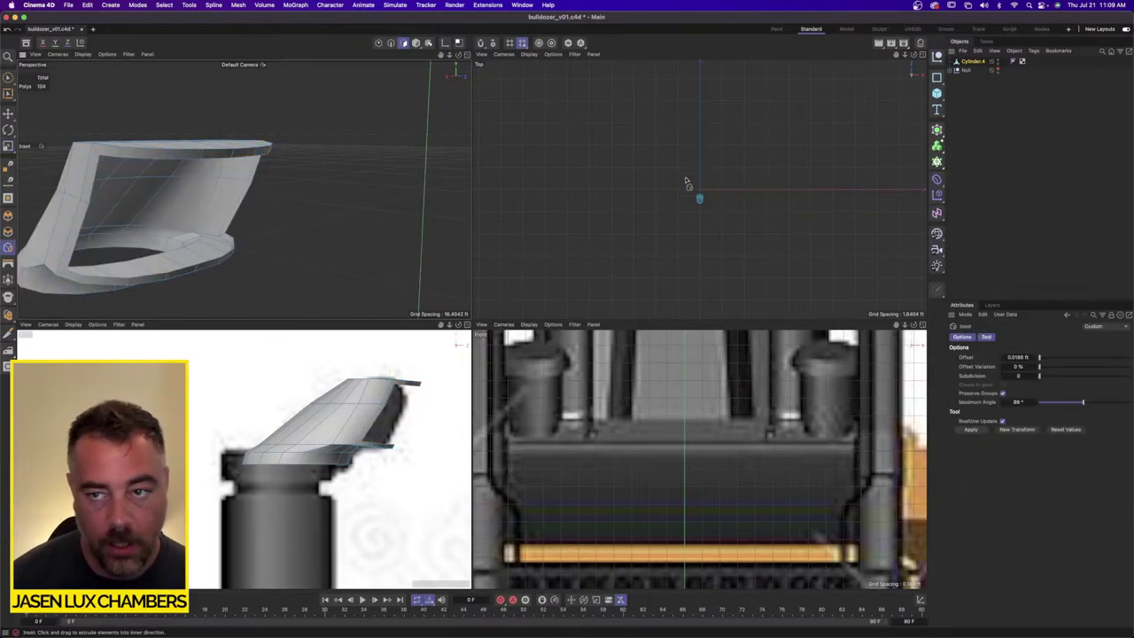
Step: Put the flap mesh under a Subdivision Surface and examine the smoothed shape against the side blueprint
{"action": "left_click", "coordinate": [937, 129], "text": "alt"}
{"action": "left_click_drag", "start_coordinate": [982, 64], "coordinate": [983, 62]}
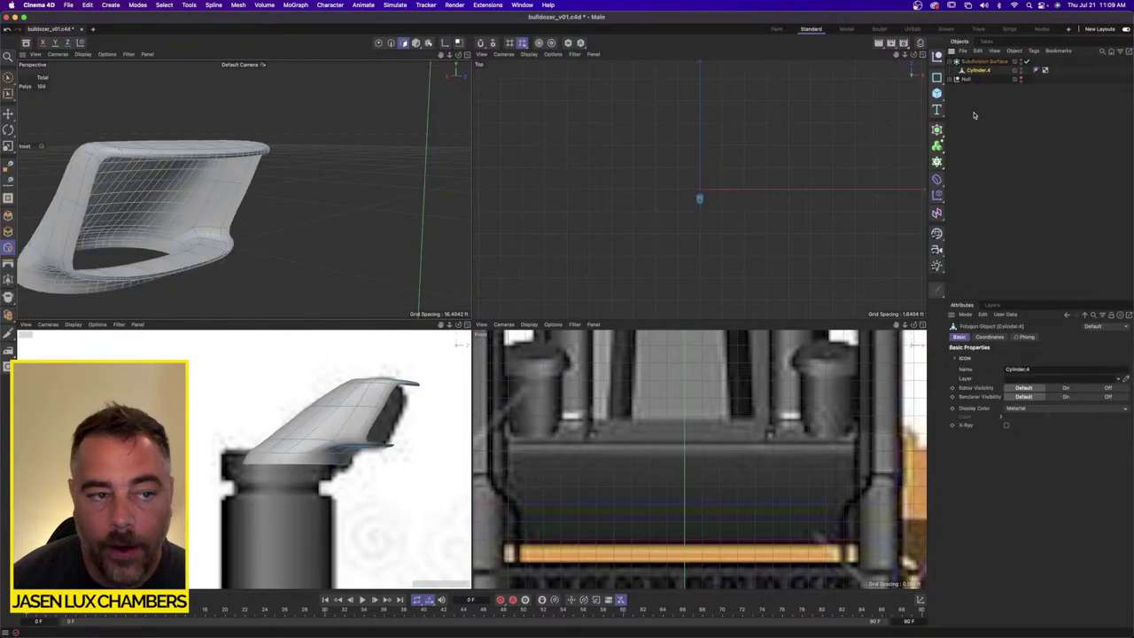
{"action": "left_click", "coordinate": [975, 114]}
{"action": "left_click_drag", "start_coordinate": [244, 189], "coordinate": [260, 216], "text": "alt"}
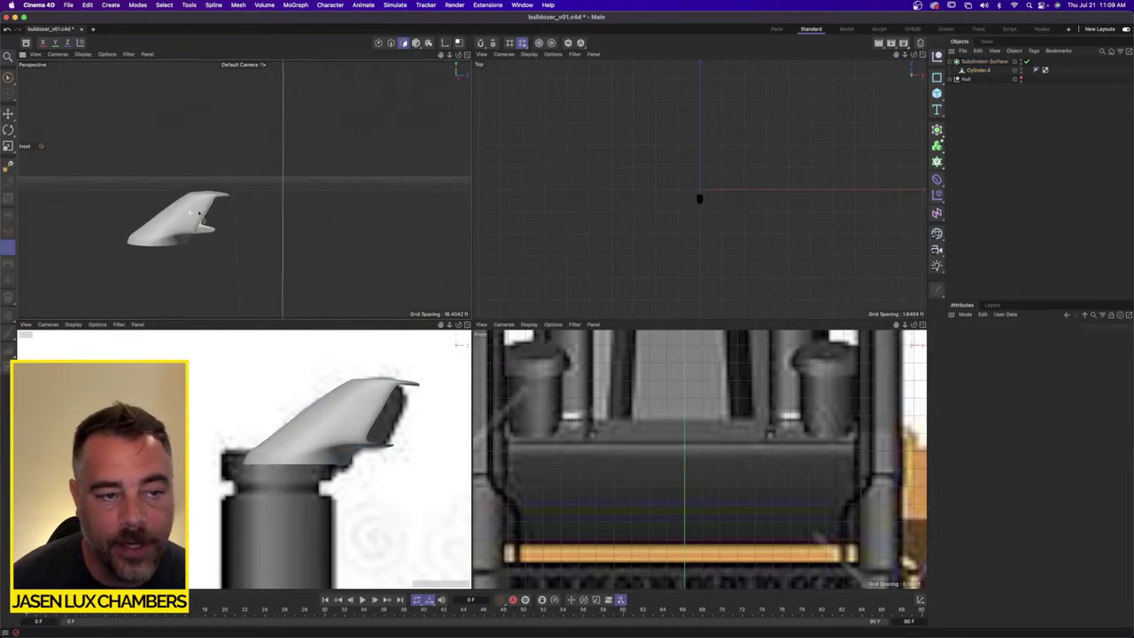
{"action": "scroll", "coordinate": [267, 210], "scroll_direction": "up", "scroll_amount": 3}
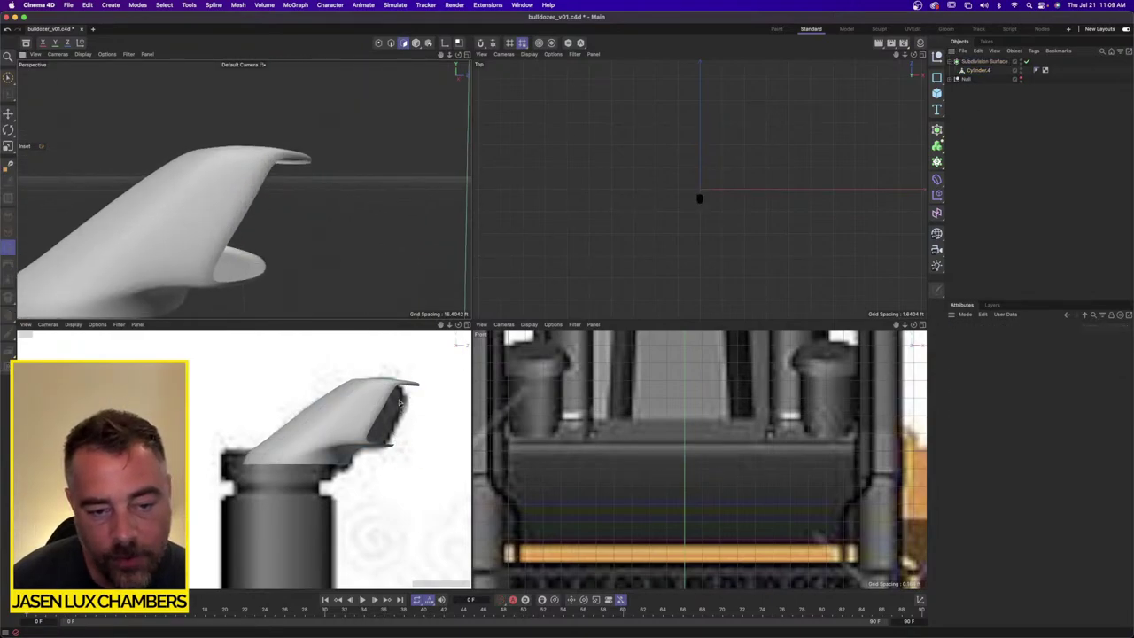
{"action": "left_click_drag", "start_coordinate": [351, 252], "coordinate": [253, 200], "text": "alt"}
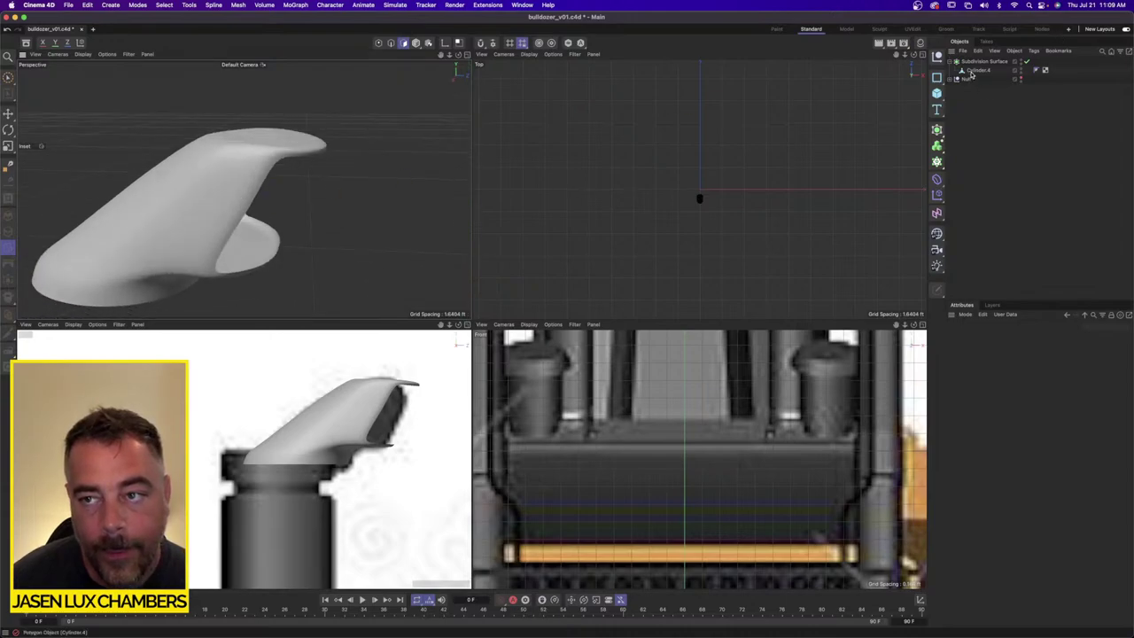
Step: Select the flap mesh in point editing and rectangle-select the points at the tip of the upper lip
{"action": "left_click", "coordinate": [975, 71]}
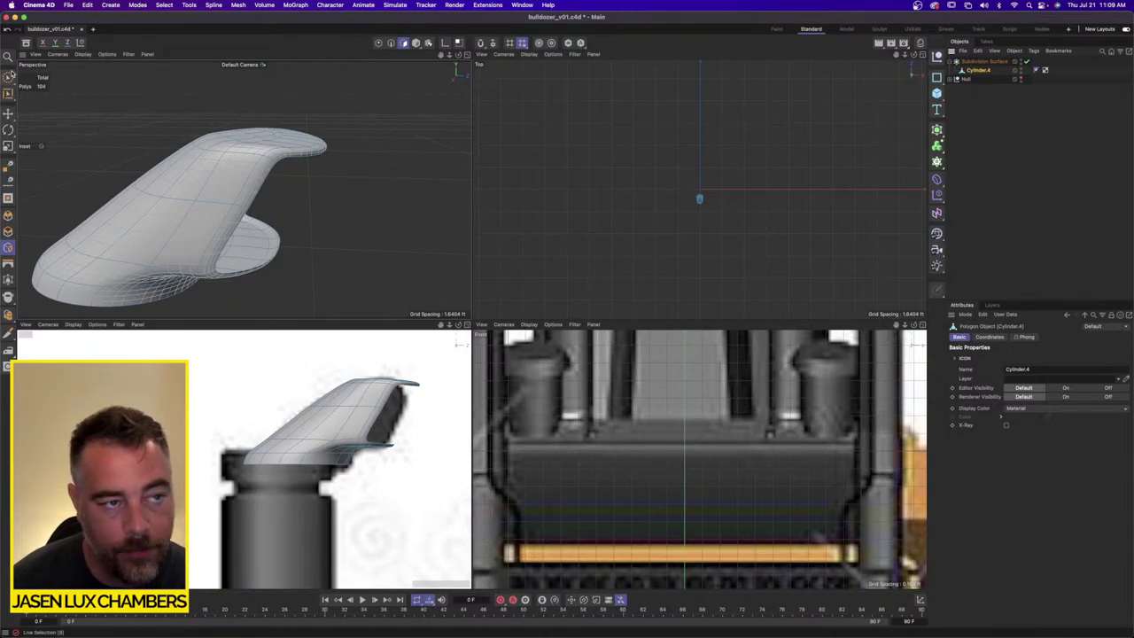
{"action": "left_click_drag", "start_coordinate": [9, 76], "coordinate": [32, 107]}
{"action": "left_click_drag", "start_coordinate": [243, 188], "coordinate": [309, 220], "text": "alt"}
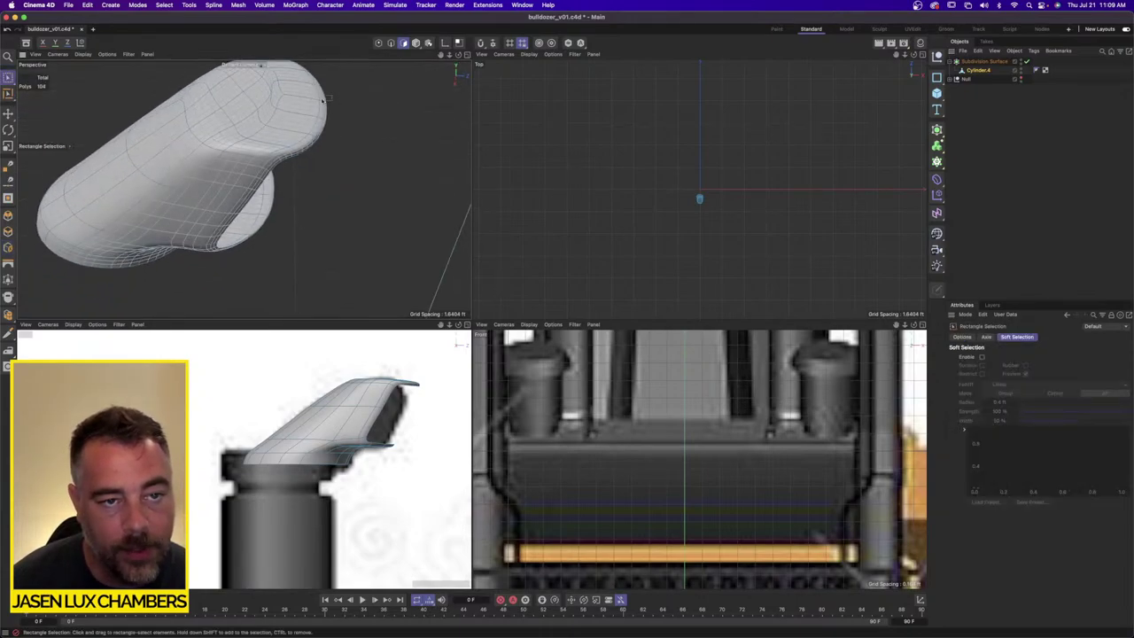
{"action": "left_click", "coordinate": [971, 87]}
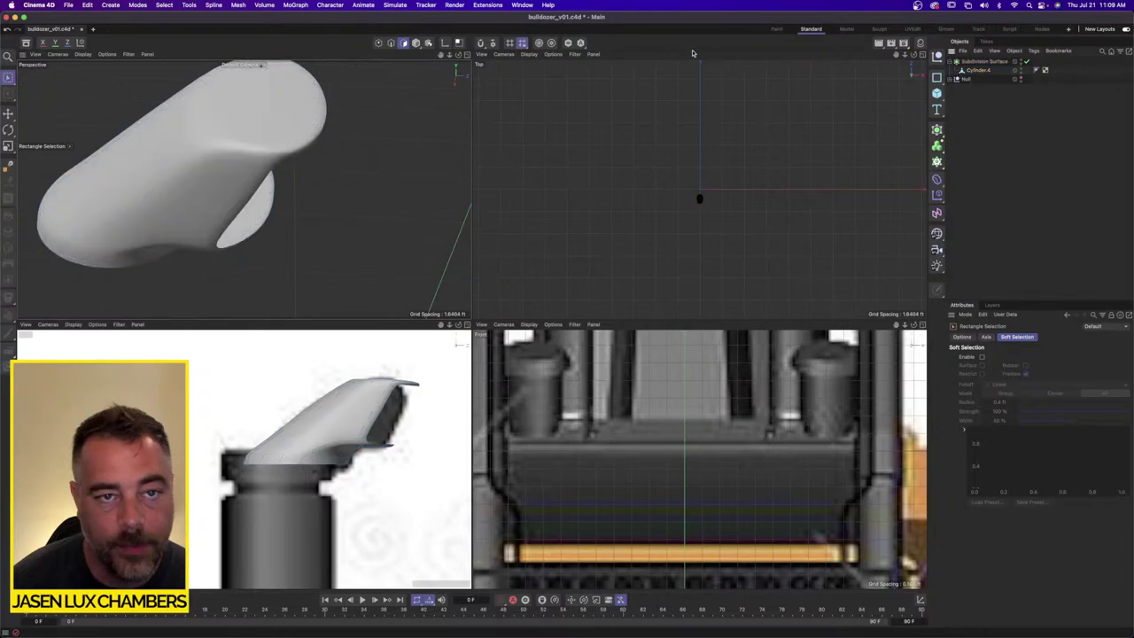
{"action": "left_click", "coordinate": [379, 42]}
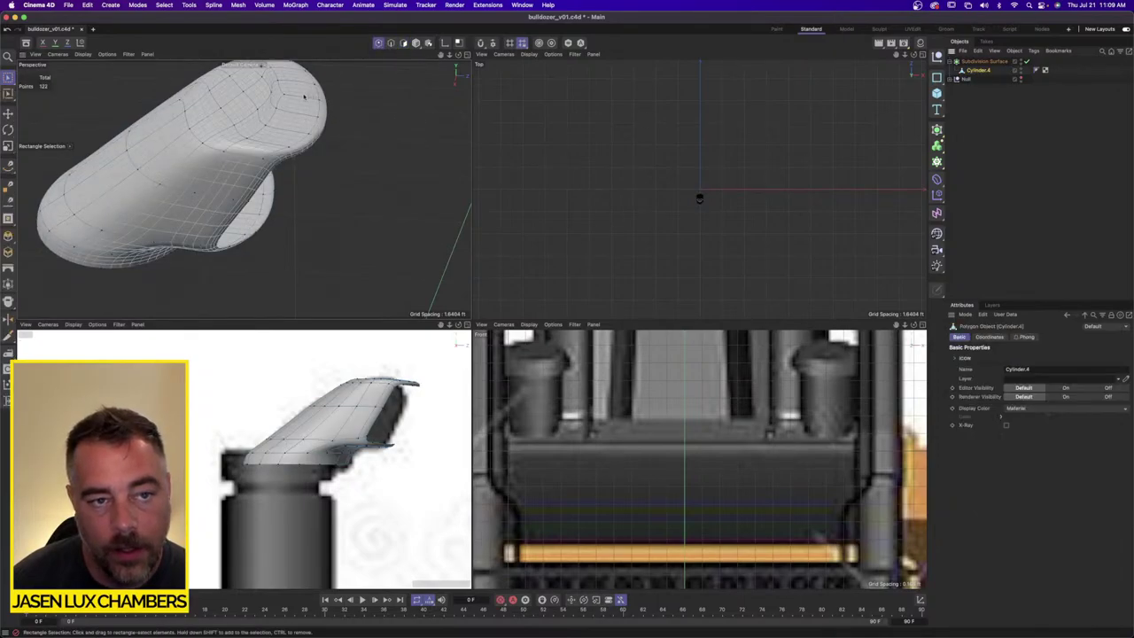
{"action": "left_click_drag", "start_coordinate": [304, 95], "coordinate": [348, 131]}
{"action": "left_click_drag", "start_coordinate": [349, 131], "coordinate": [236, 190], "text": "alt"}
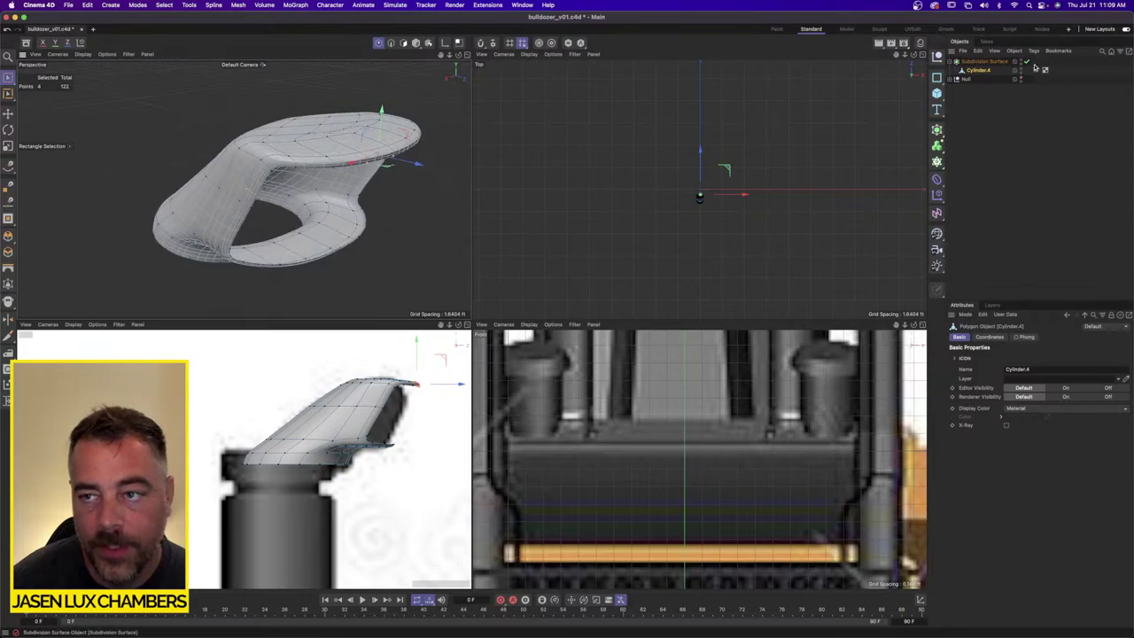
Step: Turn off the Subdivision Surface and extend the point selection along the upper lip's rounded front rim
{"action": "left_click", "coordinate": [1028, 62]}
{"action": "left_click_drag", "start_coordinate": [341, 164], "coordinate": [442, 62], "text": "alt"}
{"action": "left_click_drag", "start_coordinate": [416, 89], "coordinate": [351, 211], "text": "alt"}
{"action": "left_click_drag", "start_coordinate": [377, 175], "coordinate": [271, 200], "text": "alt"}
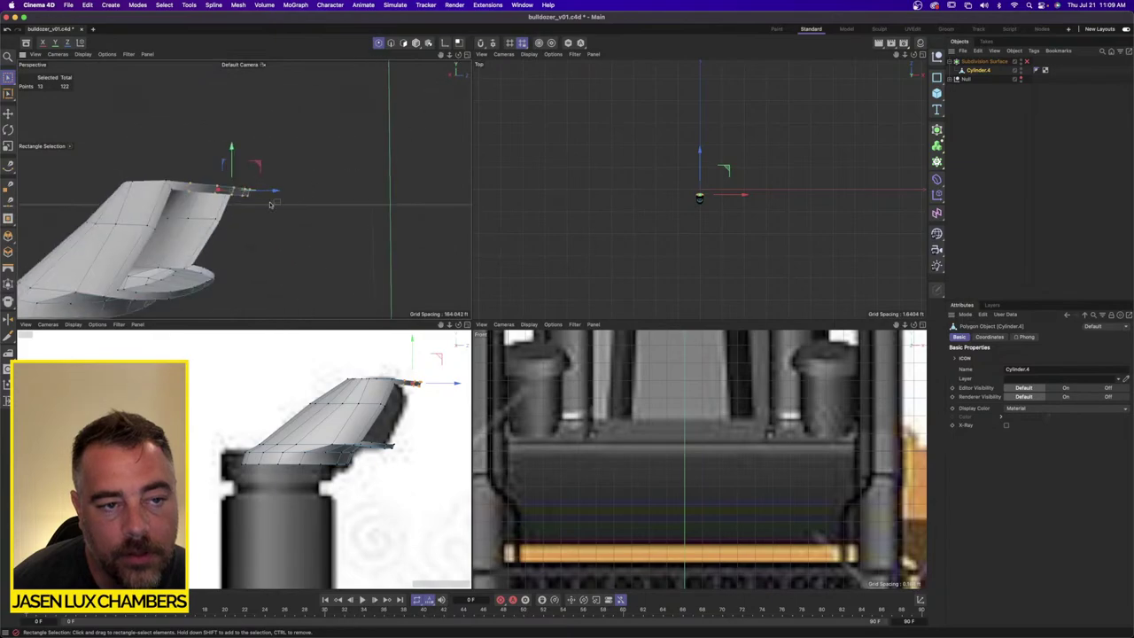
{"action": "middle_click_drag", "start_coordinate": [229, 248], "coordinate": [320, 215], "text": "alt"}
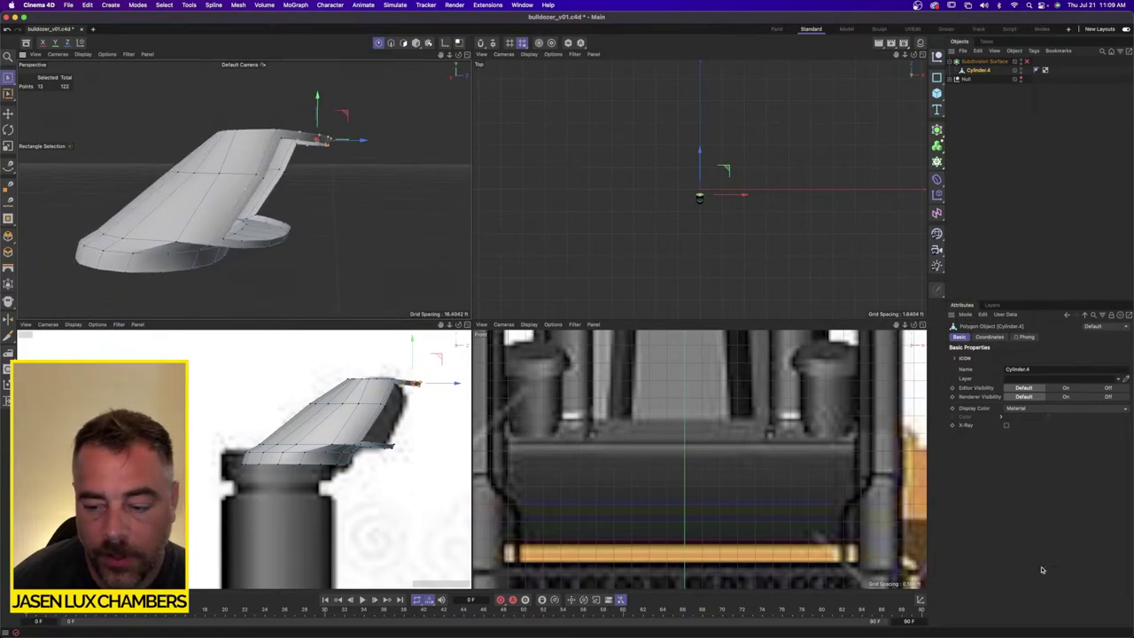
Step: Flatten the upper lip's complete front rim by setting its Z size to 0 ft, and slide it inwards to the blueprint edge
{"action": "left_click", "coordinate": [920, 601]}
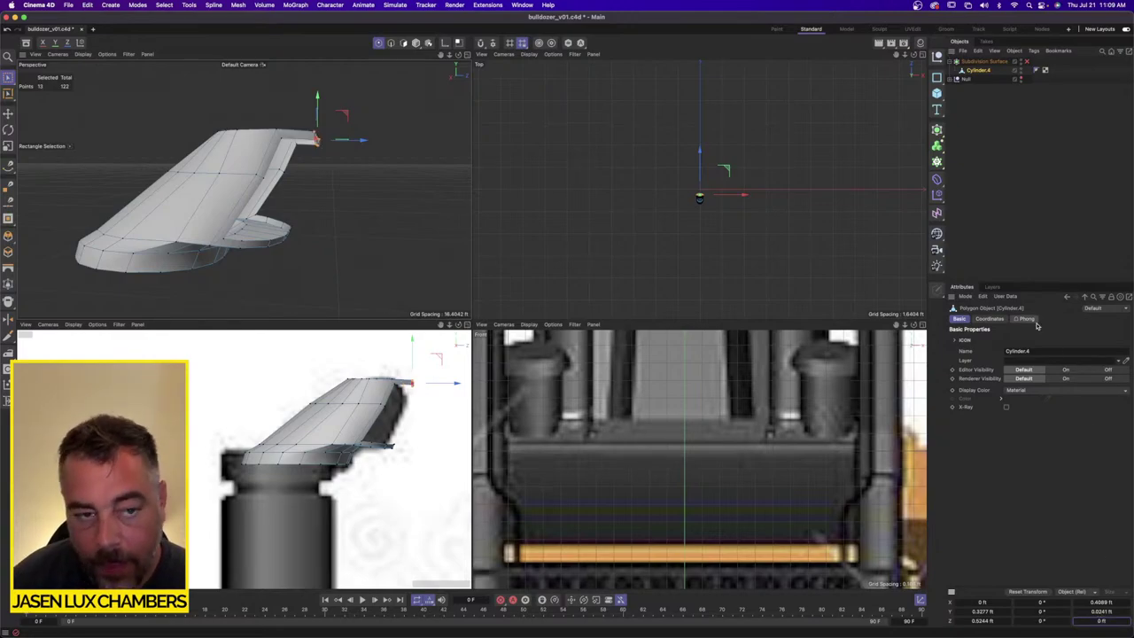
{"action": "left_click_drag", "start_coordinate": [363, 140], "coordinate": [325, 139]}
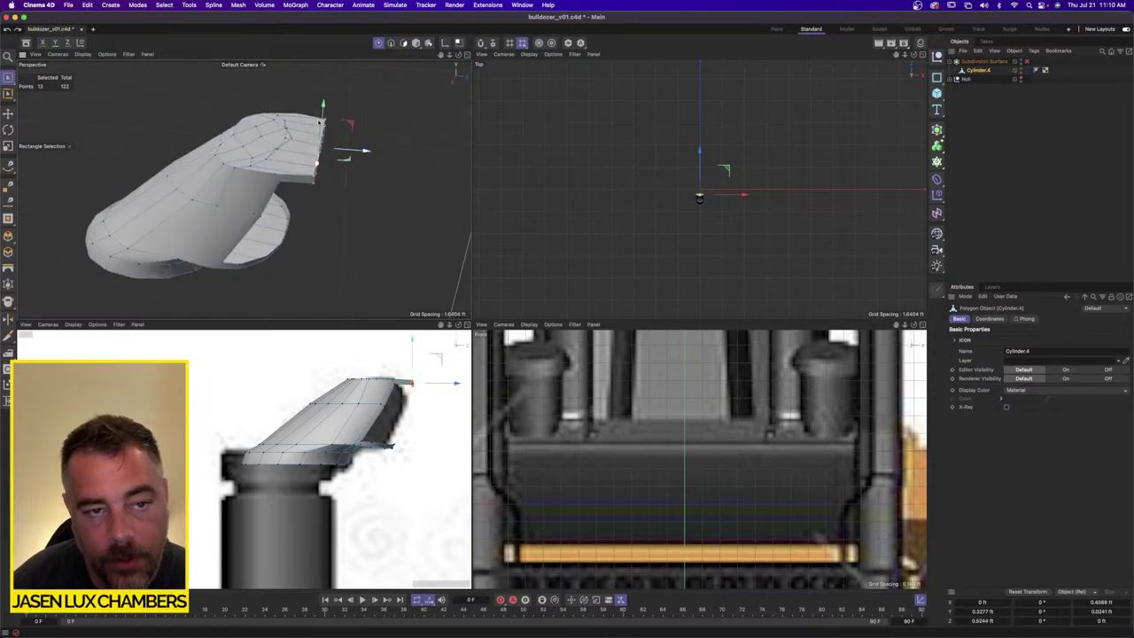
{"action": "left_click_drag", "start_coordinate": [395, 87], "coordinate": [307, 193]}
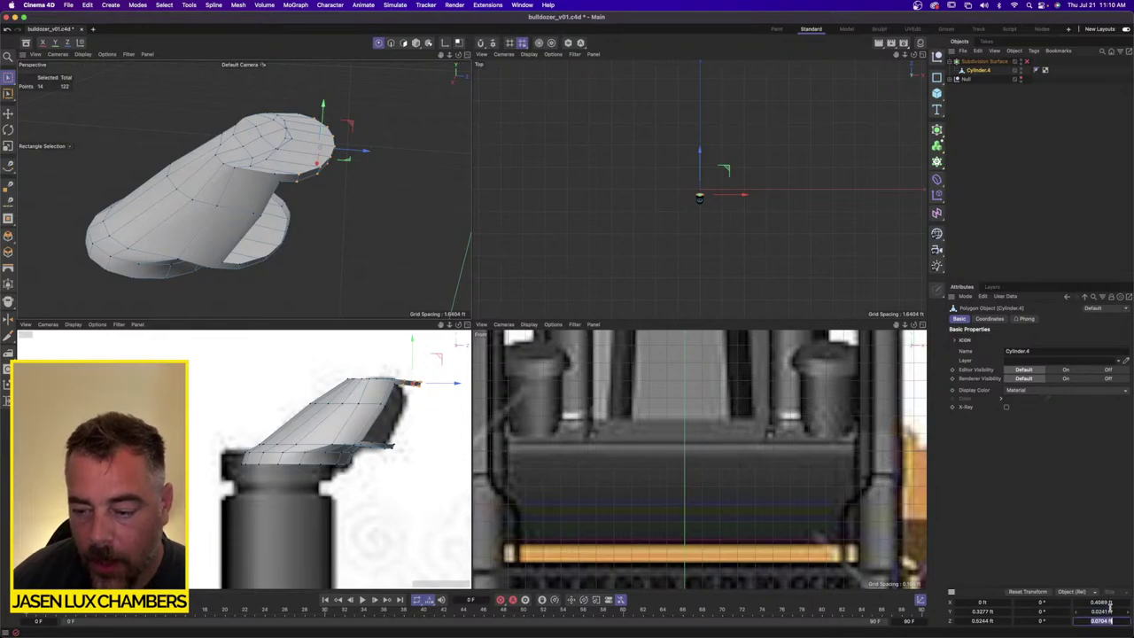
{"action": "type", "text": "0"}
{"action": "key", "text": "Return"}
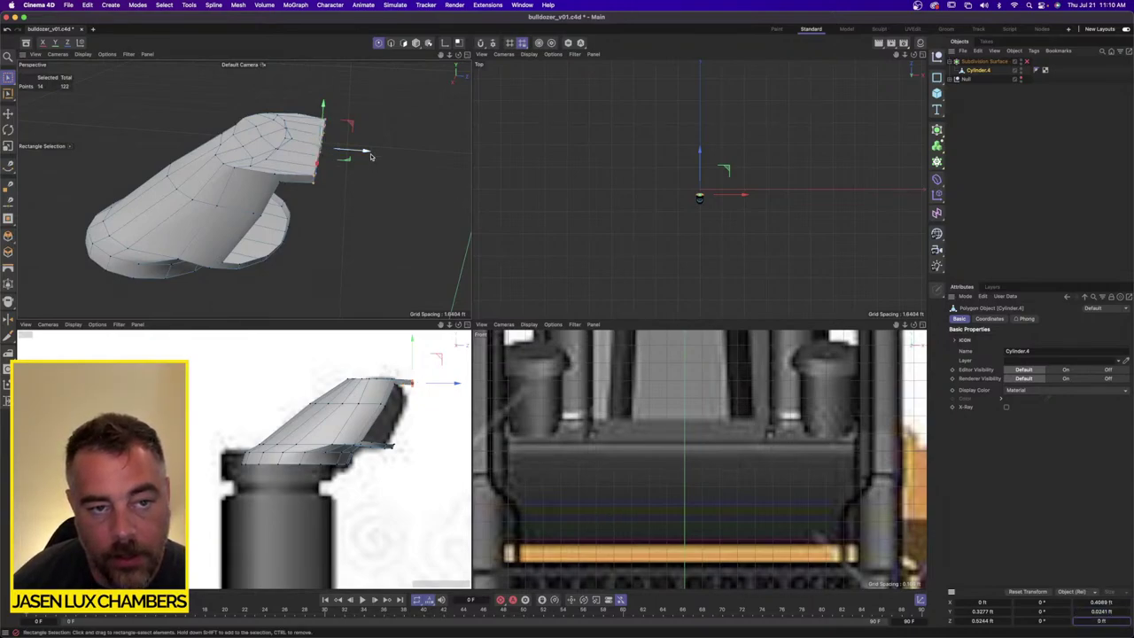
{"action": "left_click_drag", "start_coordinate": [370, 157], "coordinate": [341, 282]}
Step: Select all the points along the lower lip's rounded front rim, including those at both ends
{"action": "left_click_drag", "start_coordinate": [286, 242], "coordinate": [137, 276], "text": "alt"}
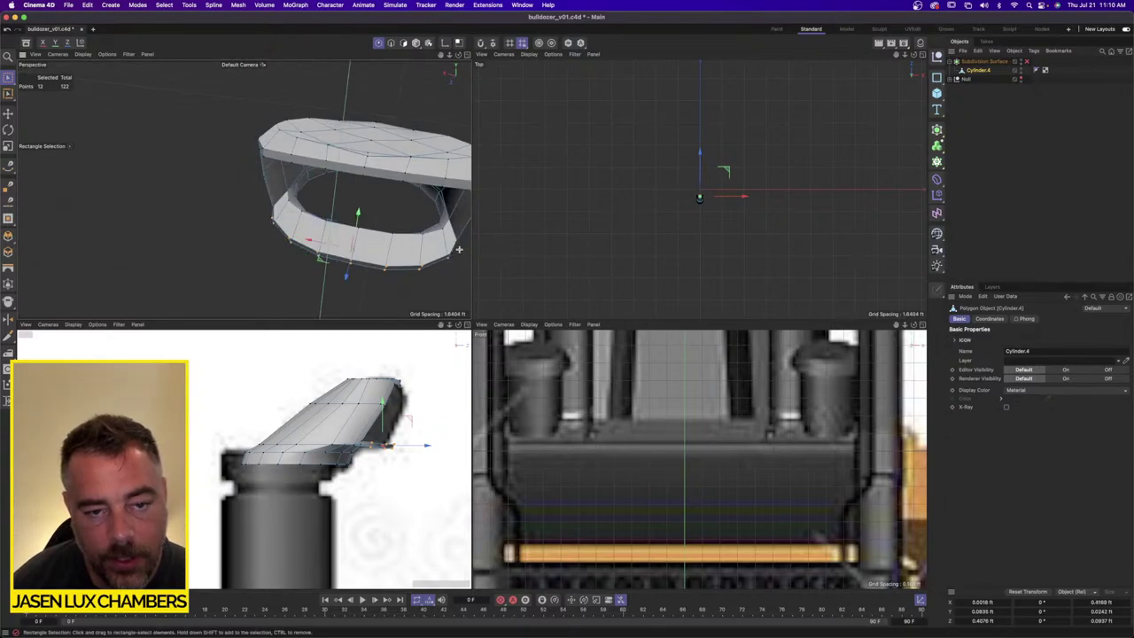
{"action": "left_click_drag", "start_coordinate": [459, 249], "coordinate": [434, 278], "text": "shift"}
{"action": "left_click_drag", "start_coordinate": [435, 278], "coordinate": [414, 261], "text": "alt"}
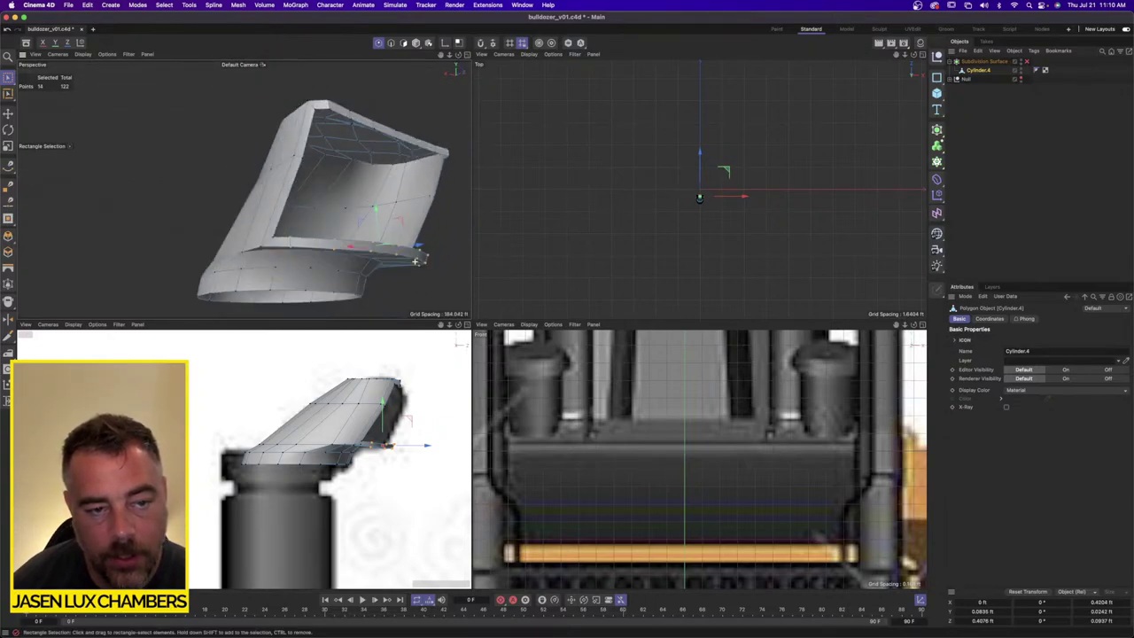
{"action": "left_click_drag", "start_coordinate": [345, 273], "coordinate": [351, 295], "text": "alt"}
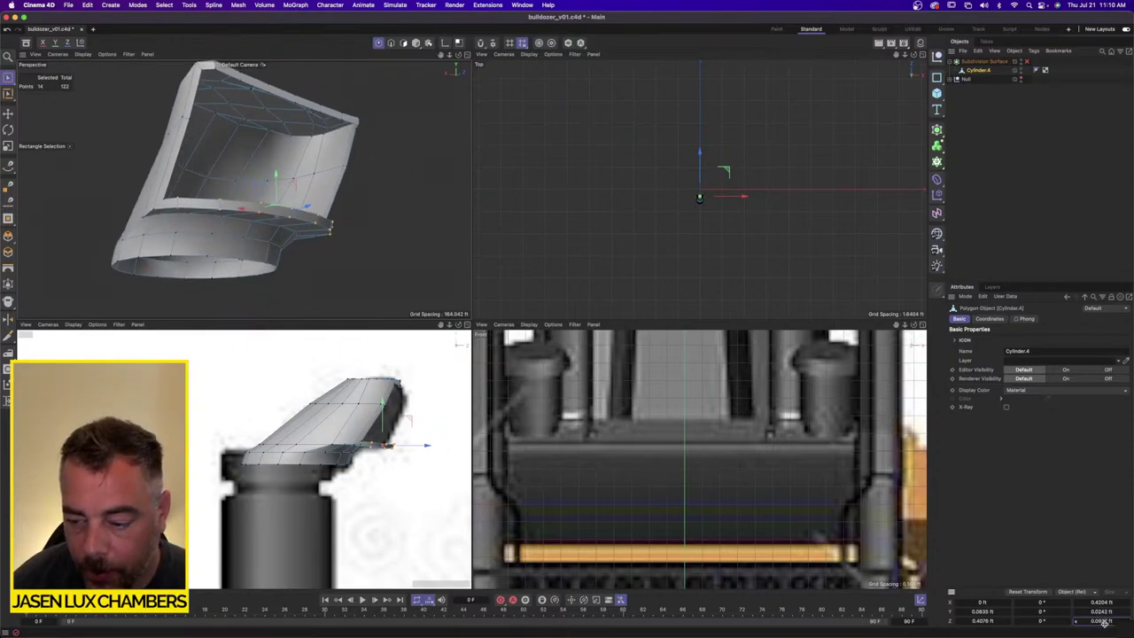
Step: Set the lower lip rim's Z size to 0 ft and slide its points inwards towards the flap body
{"action": "type", "text": "0"}
{"action": "key", "text": "Return"}
{"action": "left_click_drag", "start_coordinate": [292, 221], "coordinate": [345, 264], "text": "alt"}
{"action": "scroll", "coordinate": [398, 409], "scroll_direction": "up", "scroll_amount": 3}
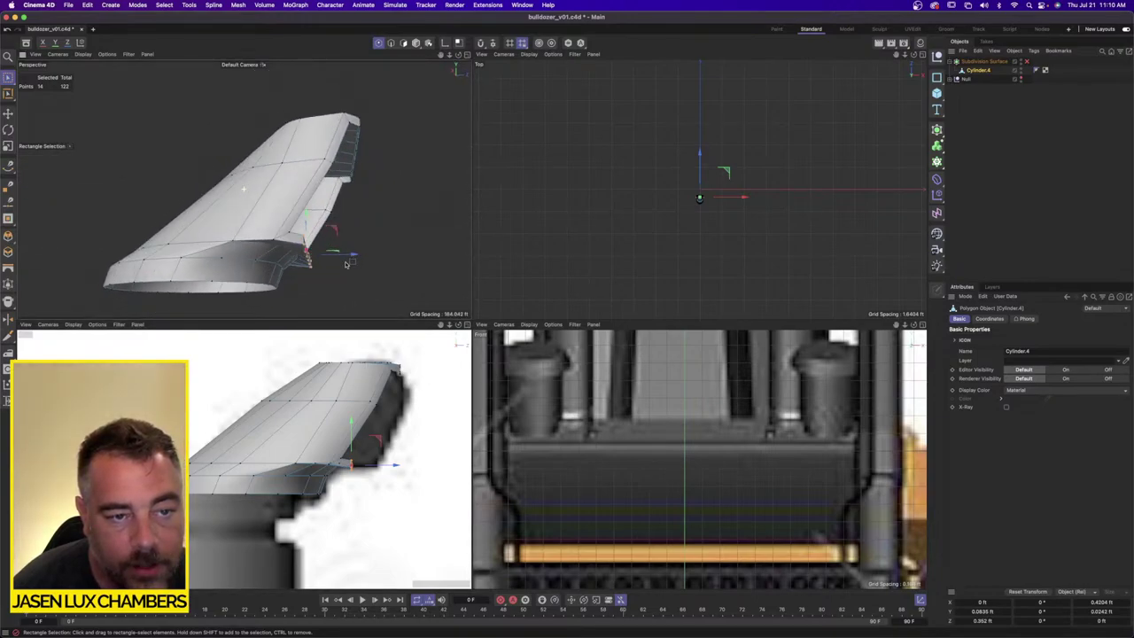
{"action": "scroll", "coordinate": [345, 453], "scroll_direction": "up", "scroll_amount": 2}
{"action": "scroll", "coordinate": [403, 444], "scroll_direction": "down", "scroll_amount": 3}
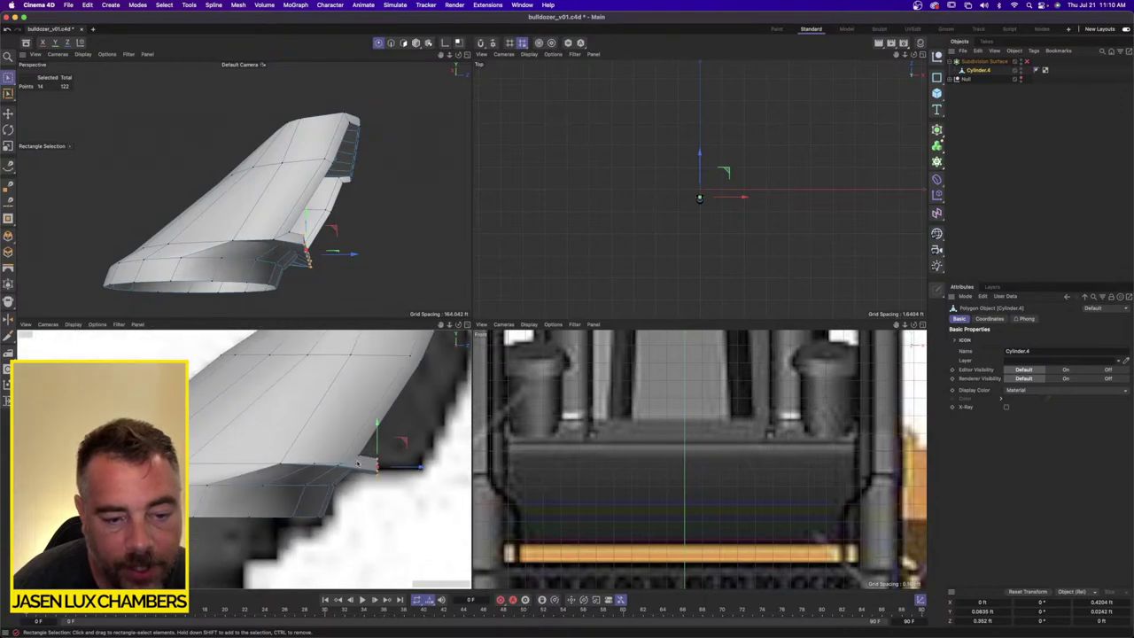
Step: Delete the points of the flap's upper lip and the remaining points of the cap closing the flap's top
{"action": "left_click_drag", "start_coordinate": [429, 401], "coordinate": [431, 403]}
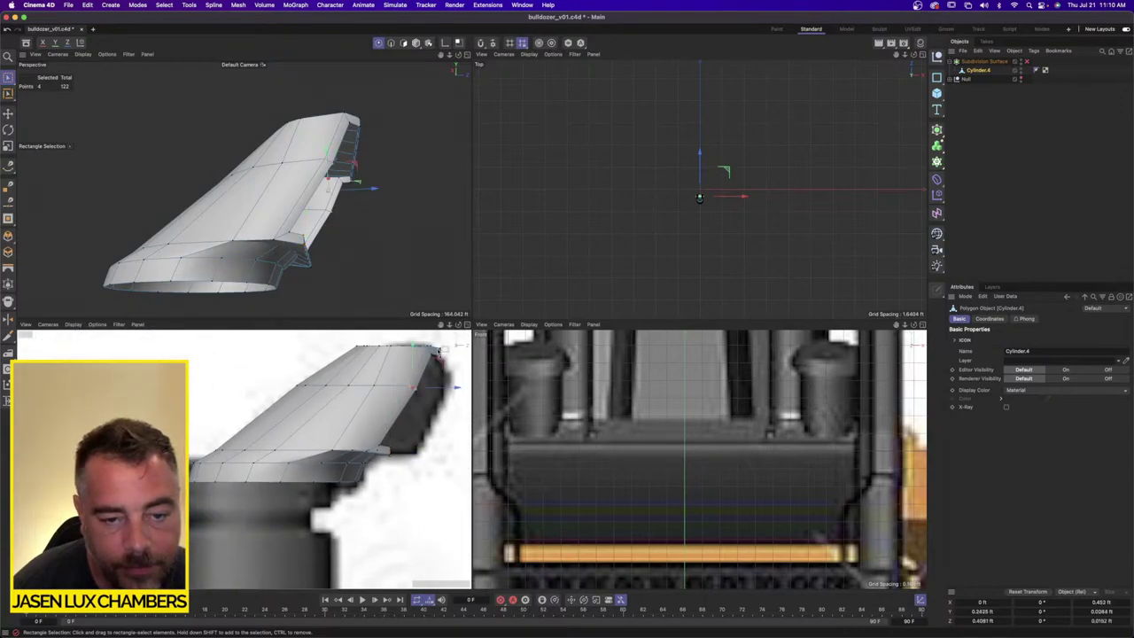
{"action": "left_click_drag", "start_coordinate": [394, 221], "coordinate": [400, 261], "text": "alt"}
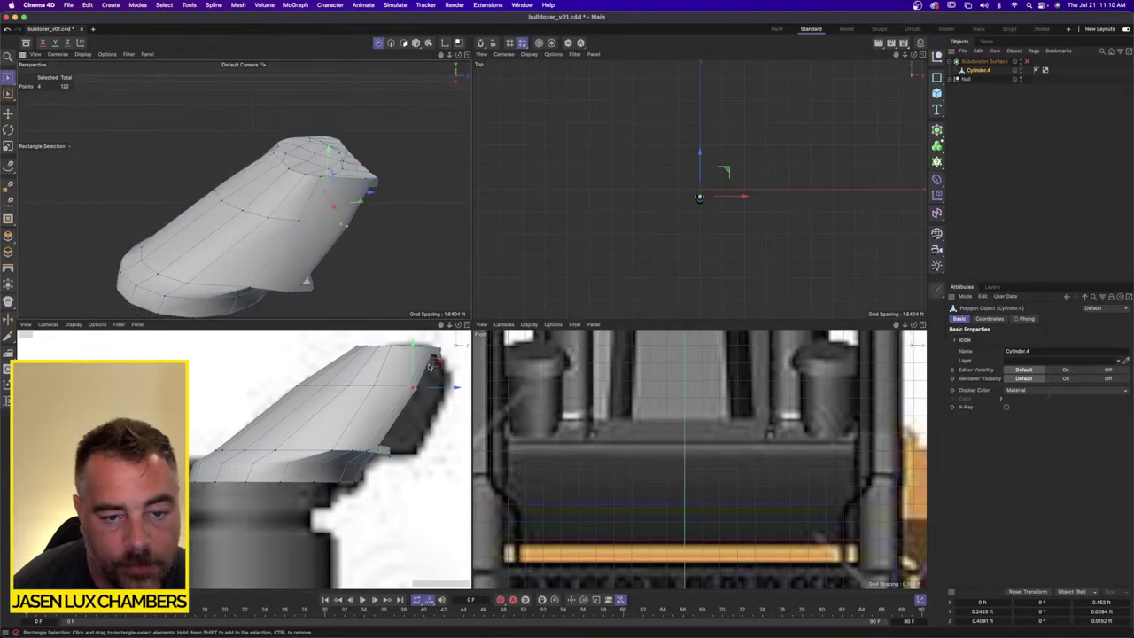
{"action": "scroll", "coordinate": [434, 363], "scroll_direction": "up", "scroll_amount": 5}
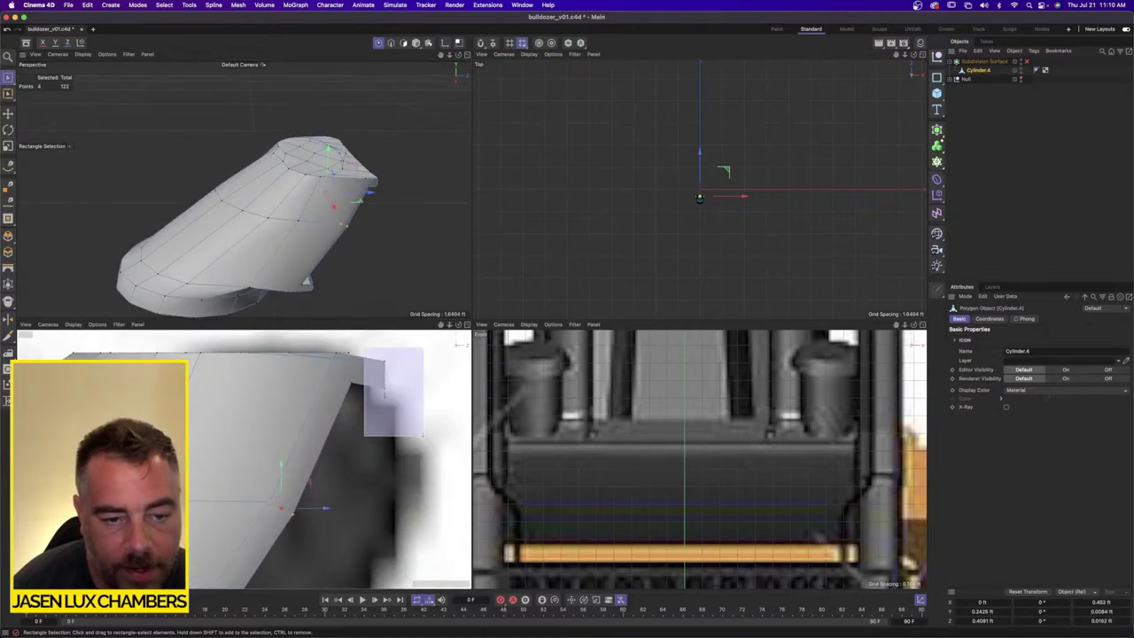
{"action": "key", "text": "Delete"}
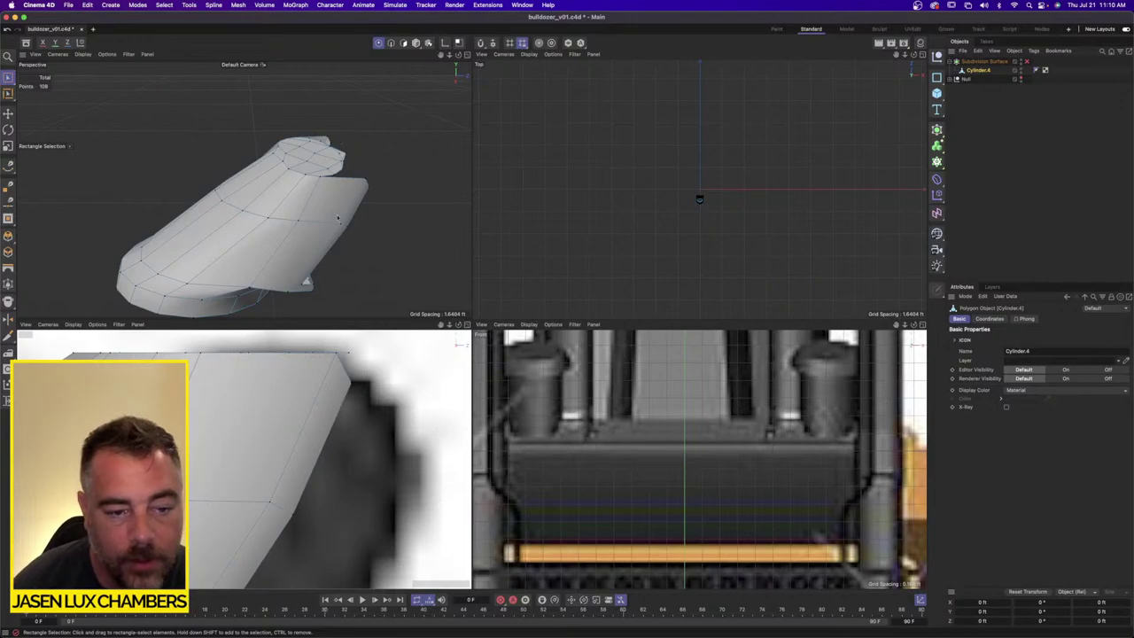
{"action": "left_click_drag", "start_coordinate": [348, 266], "coordinate": [310, 173], "text": "alt"}
{"action": "left_click_drag", "start_coordinate": [233, 123], "coordinate": [245, 97]}
{"action": "key", "text": "Delete"}
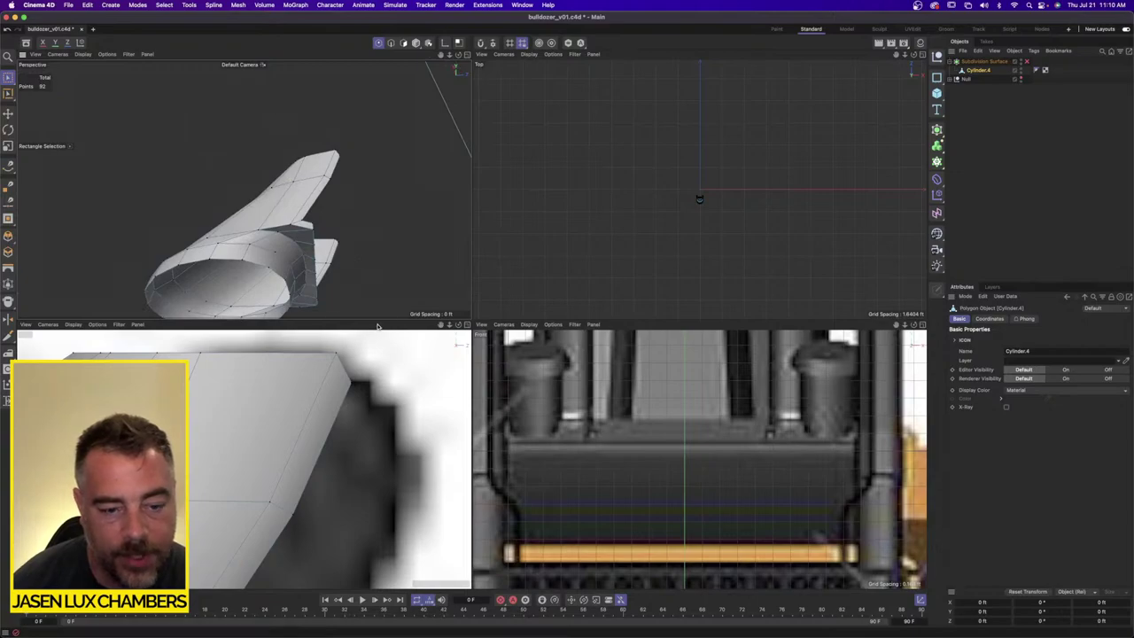
Step: Delete the points of the lower lip projecting from the front of the flap
{"action": "left_click_drag", "start_coordinate": [342, 233], "coordinate": [342, 274], "text": "alt"}
{"action": "left_click_drag", "start_coordinate": [393, 471], "coordinate": [340, 527], "text": "alt"}
{"action": "key", "text": "Delete"}
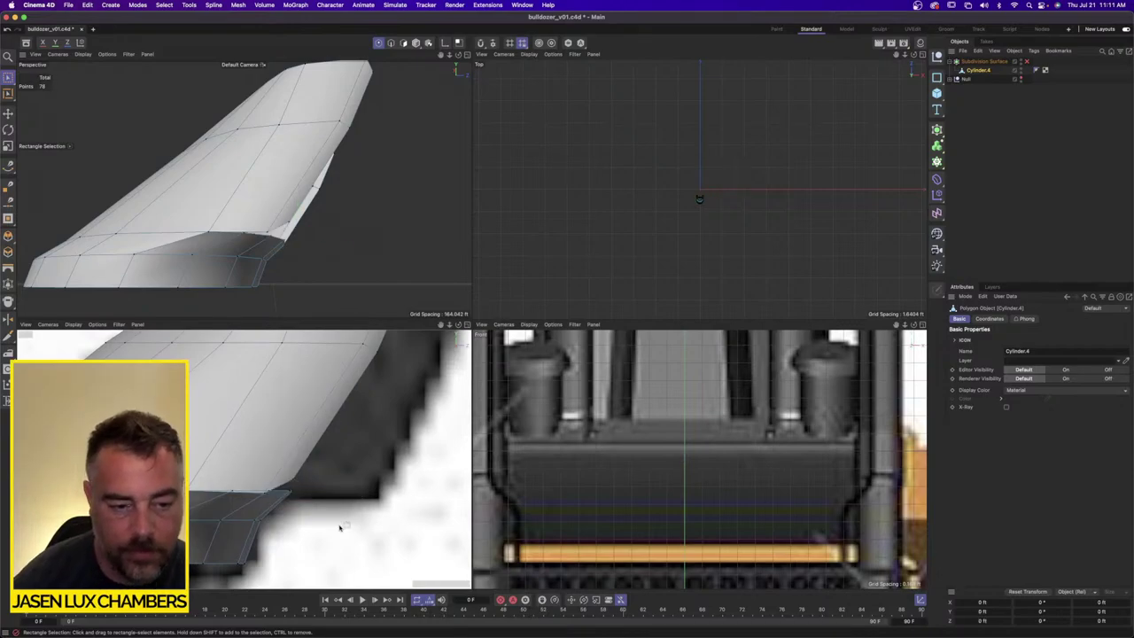
Step: Delete all points on one side of the flap's centre line, keeping the centre points and the other half
{"action": "left_click_drag", "start_coordinate": [262, 170], "coordinate": [266, 255], "text": "alt"}
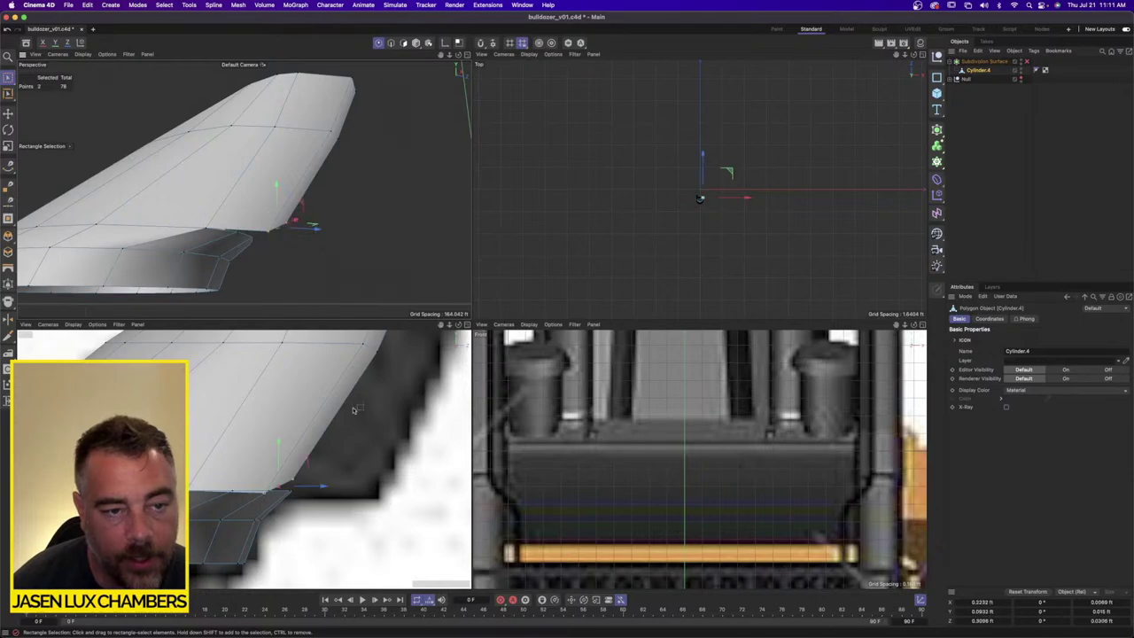
{"action": "left_click_drag", "start_coordinate": [354, 233], "coordinate": [249, 188], "text": "alt"}
{"action": "right_click_drag", "start_coordinate": [248, 188], "coordinate": [177, 188], "text": "alt"}
{"action": "middle_click_drag", "start_coordinate": [339, 178], "coordinate": [240, 244], "text": "alt"}
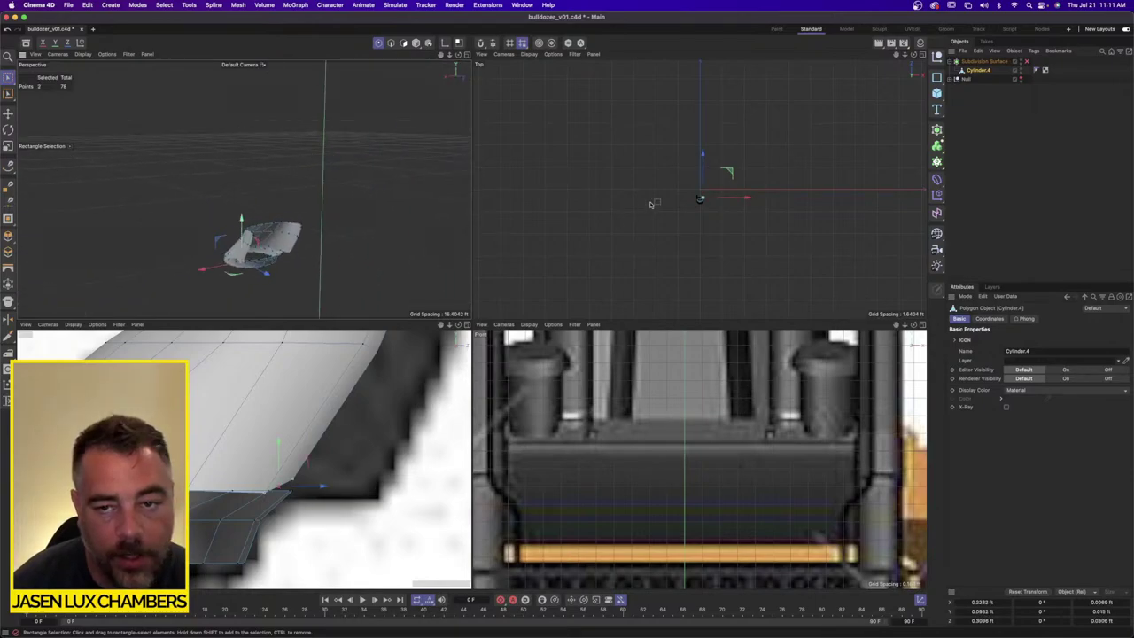
{"action": "right_click_drag", "start_coordinate": [669, 199], "coordinate": [745, 200], "text": "alt"}
{"action": "scroll", "coordinate": [744, 200], "scroll_direction": "up", "scroll_amount": 5}
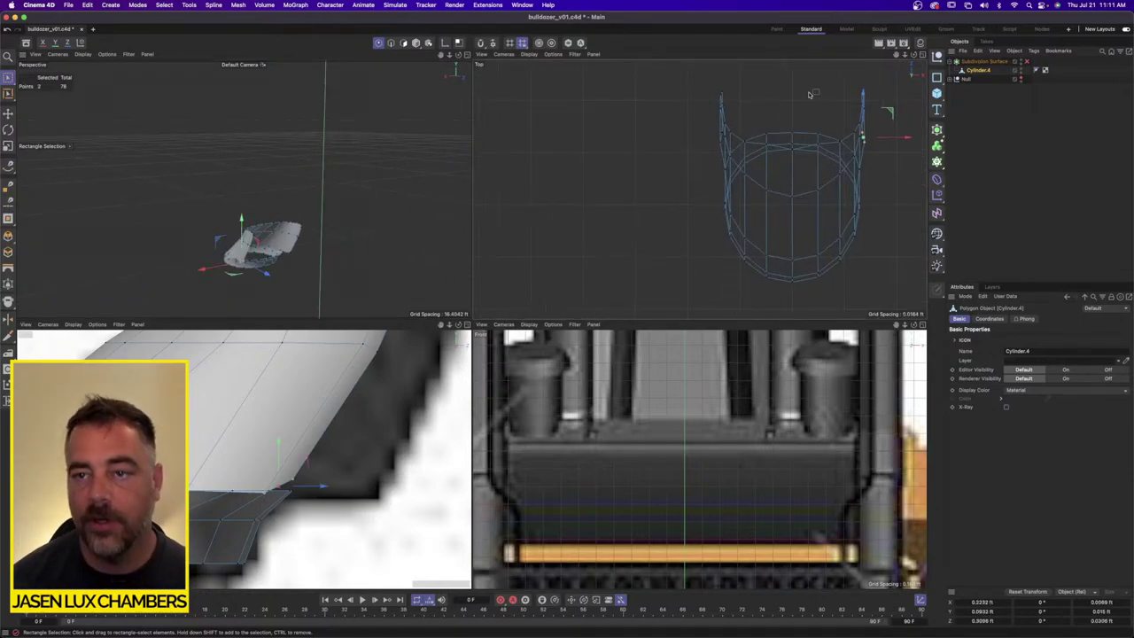
{"action": "left_click_drag", "start_coordinate": [810, 74], "coordinate": [924, 317]}
{"action": "key", "text": "Delete"}
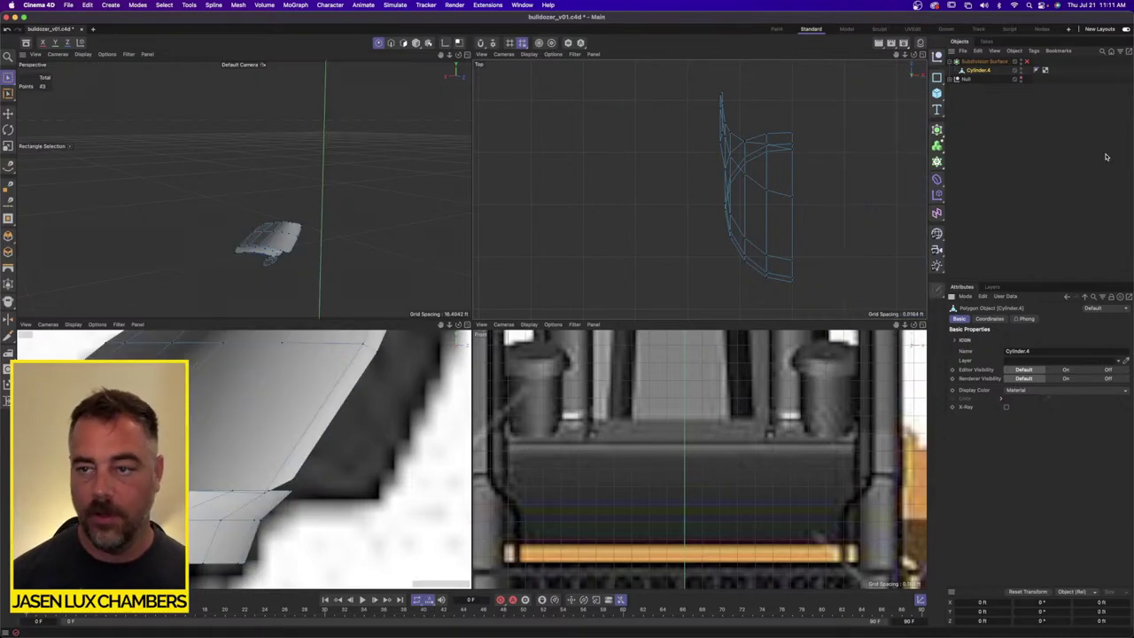
Step: Add a Symmetry object inside the Subdivision Surface and nest Cylinder.4 under it to mirror the half flap
{"action": "left_click", "coordinate": [937, 130]}
{"action": "left_click", "coordinate": [975, 216]}
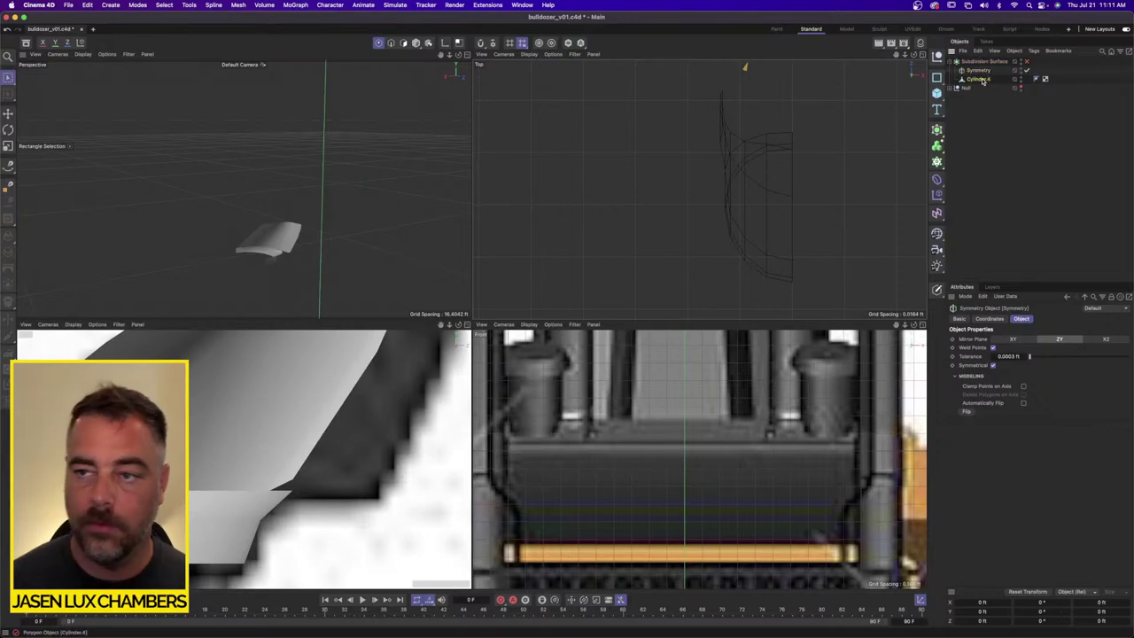
{"action": "left_click_drag", "start_coordinate": [990, 73], "coordinate": [989, 73]}
{"action": "left_click_drag", "start_coordinate": [397, 237], "coordinate": [298, 253], "text": "alt"}
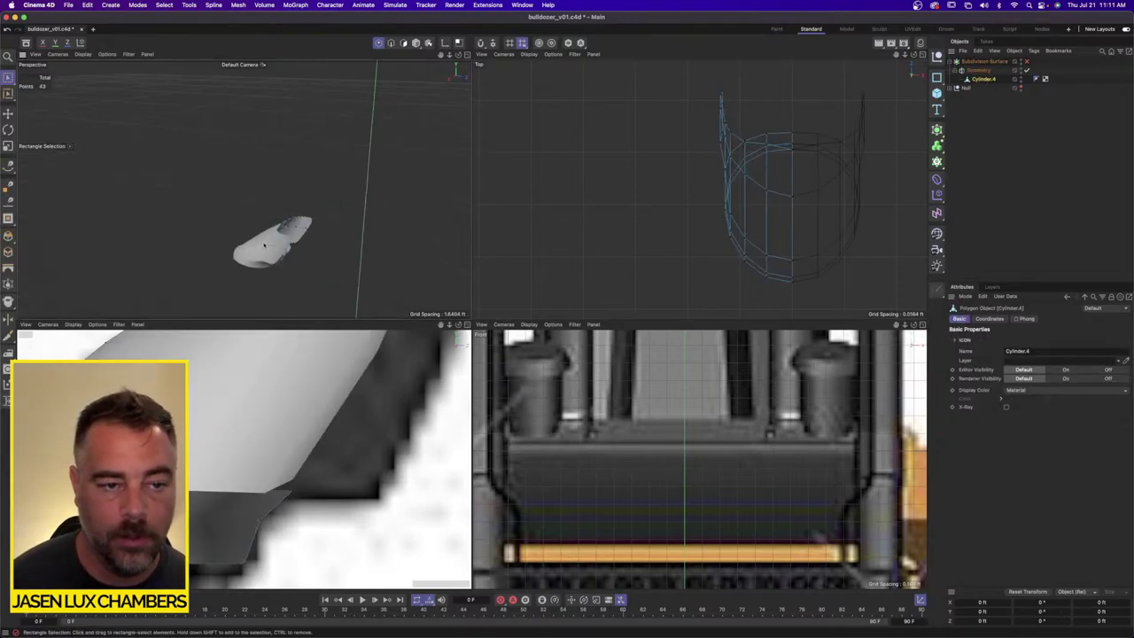
Step: Try sliding the two points at the side wall's lower front corner forwards, and undo the move
{"action": "right_click_drag", "start_coordinate": [283, 254], "coordinate": [301, 243], "text": "alt"}
{"action": "left_click_drag", "start_coordinate": [301, 243], "coordinate": [342, 236], "text": "alt"}
{"action": "middle_click_drag", "start_coordinate": [342, 236], "coordinate": [314, 127], "text": "alt"}
{"action": "left_click_drag", "start_coordinate": [314, 127], "coordinate": [276, 203], "text": "alt"}
{"action": "left_click_drag", "start_coordinate": [171, 180], "coordinate": [168, 211]}
{"action": "left_click_drag", "start_coordinate": [319, 486], "coordinate": [402, 485]}
{"action": "key", "text": "super+z"}
Step: Weld the side wall's loose lower point to the neighbouring point on the base ring's upper edge
{"action": "left_click_drag", "start_coordinate": [310, 283], "coordinate": [336, 183], "text": "alt"}
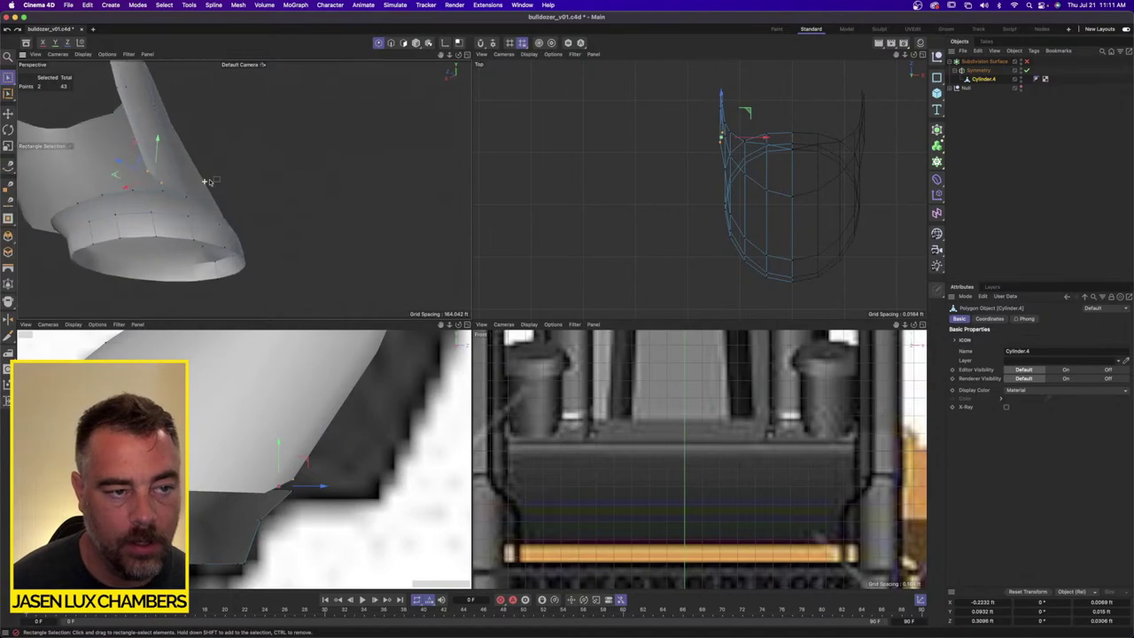
{"action": "right_click_drag", "start_coordinate": [210, 184], "coordinate": [248, 185], "text": "alt"}
{"action": "middle_click_drag", "start_coordinate": [184, 196], "coordinate": [320, 182], "text": "alt"}
{"action": "mouse_move", "coordinate": [325, 201]}
{"action": "left_mouse_down", "text": "alt"}
{"action": "mouse_move", "coordinate": [281, 214]}
{"action": "mouse_move", "coordinate": [373, 147]}
{"action": "mouse_move", "coordinate": [294, 184]}
{"action": "left_mouse_up", "text": "alt"}
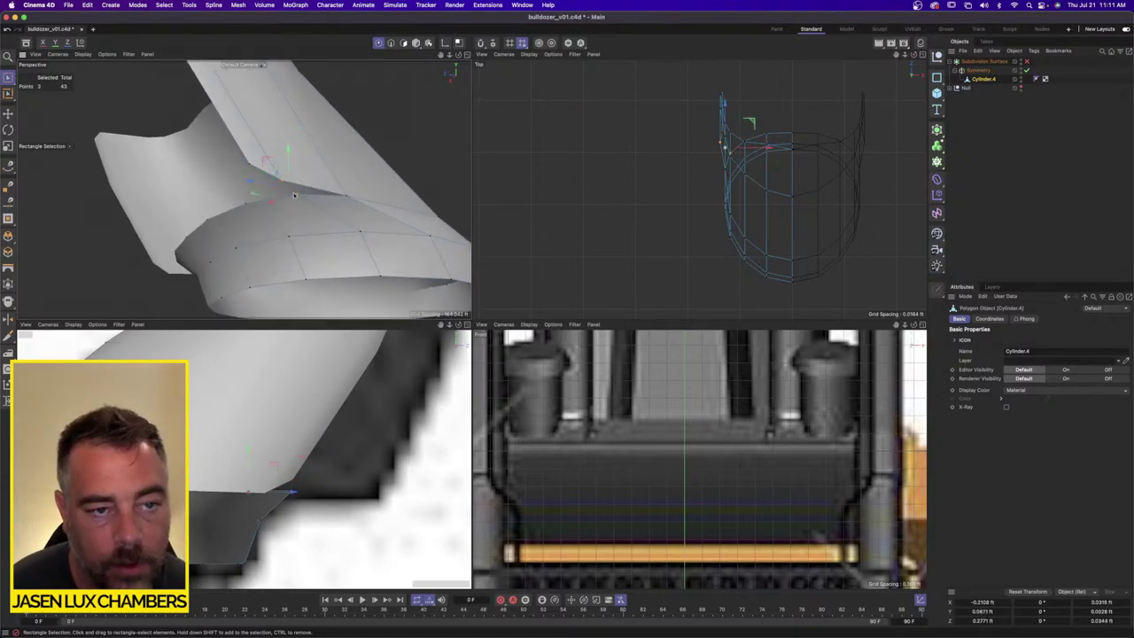
{"action": "right_click", "coordinate": [295, 194]}
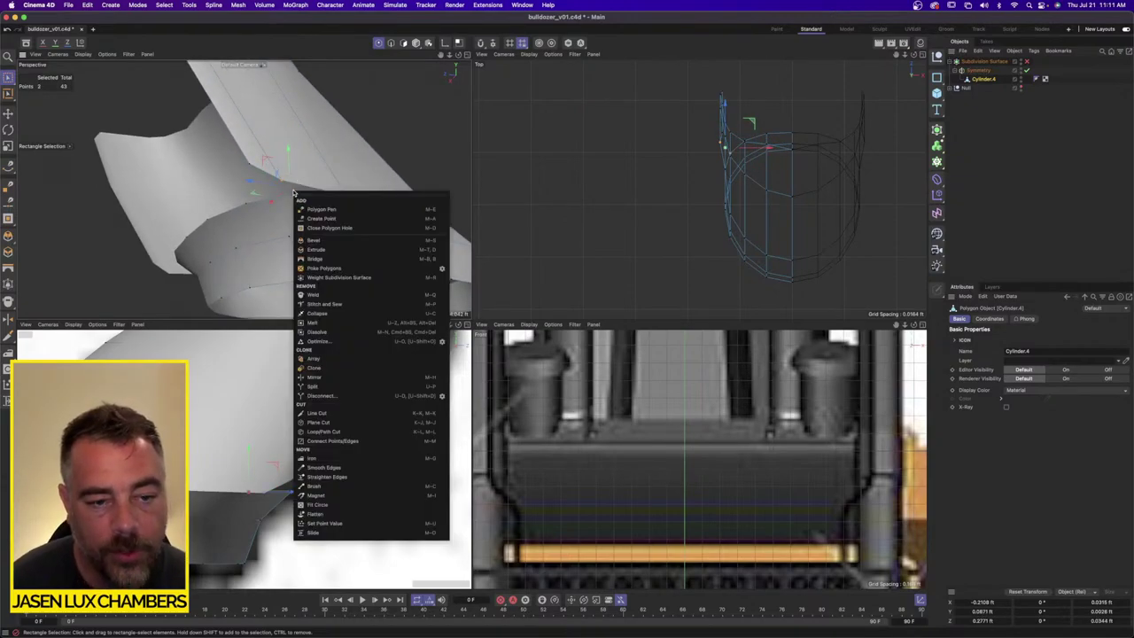
{"action": "left_click", "coordinate": [327, 298]}
{"action": "left_click", "coordinate": [298, 195]}
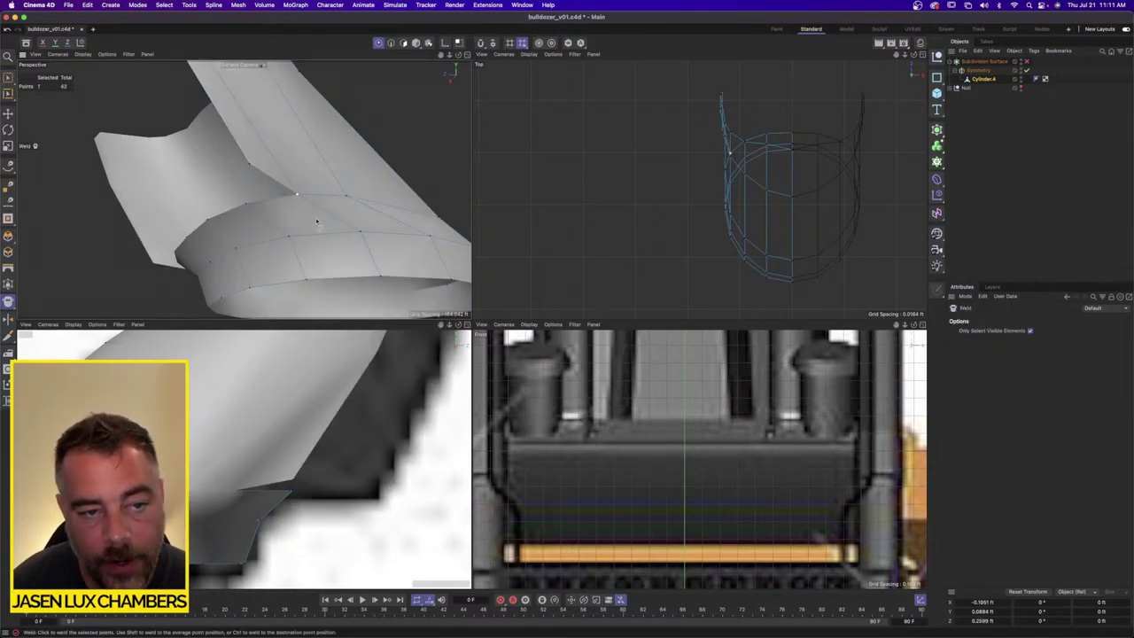
Step: Weld the side wall's front corner point to the next point forward on the base ring's upper edge
{"action": "left_click_drag", "start_coordinate": [265, 198], "coordinate": [242, 201], "text": "alt"}
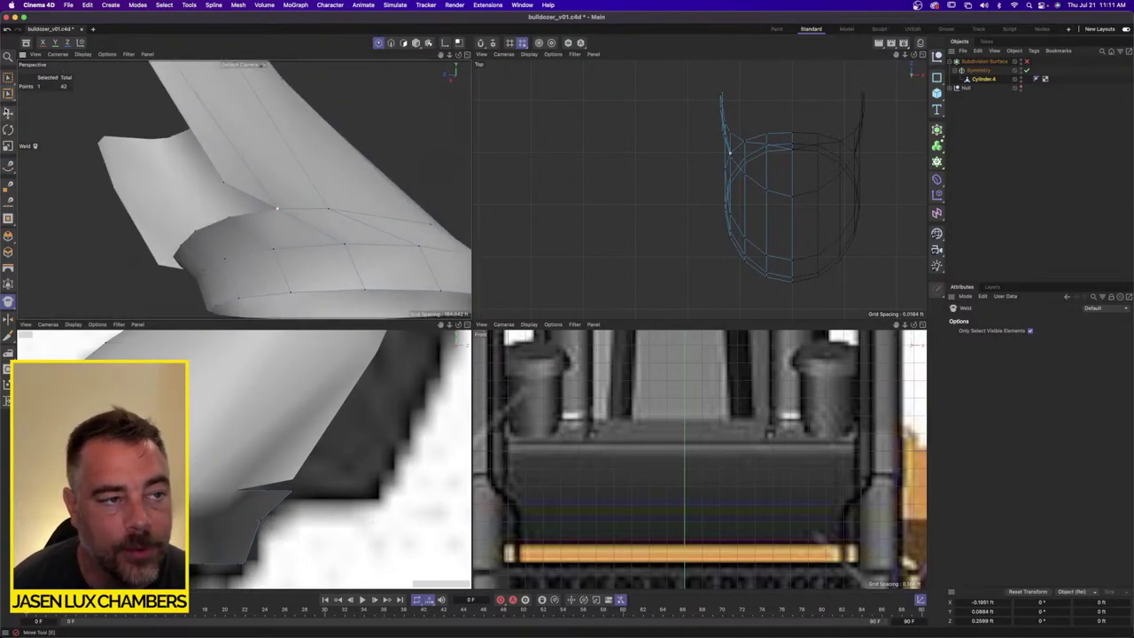
{"action": "left_click", "coordinate": [8, 114]}
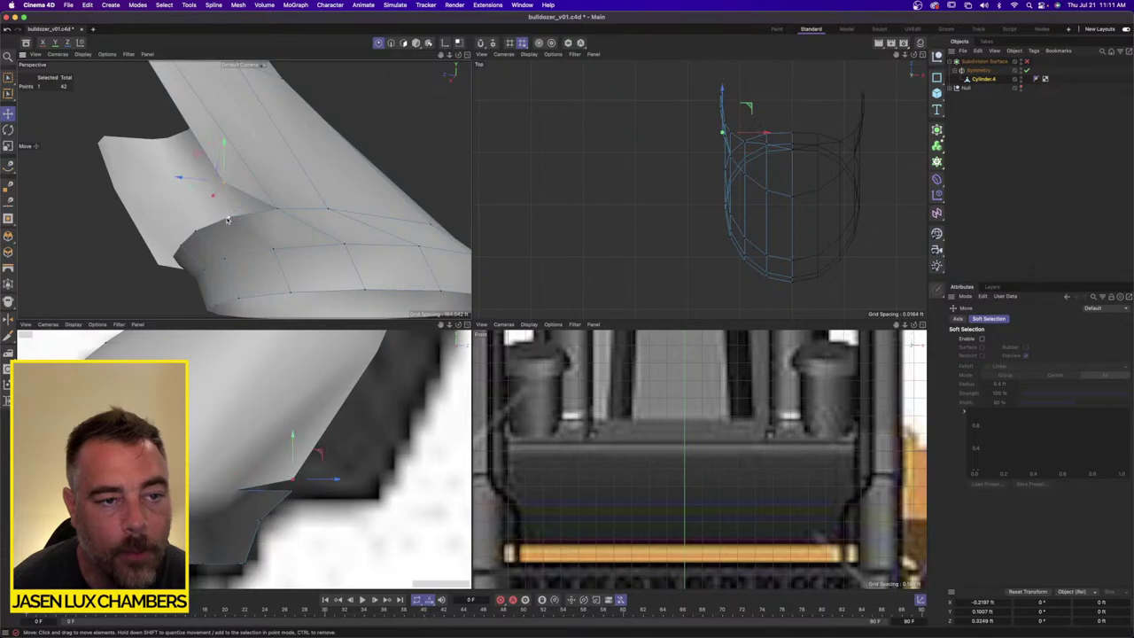
{"action": "left_click", "coordinate": [227, 220], "text": "shift"}
{"action": "right_click", "coordinate": [252, 202]}
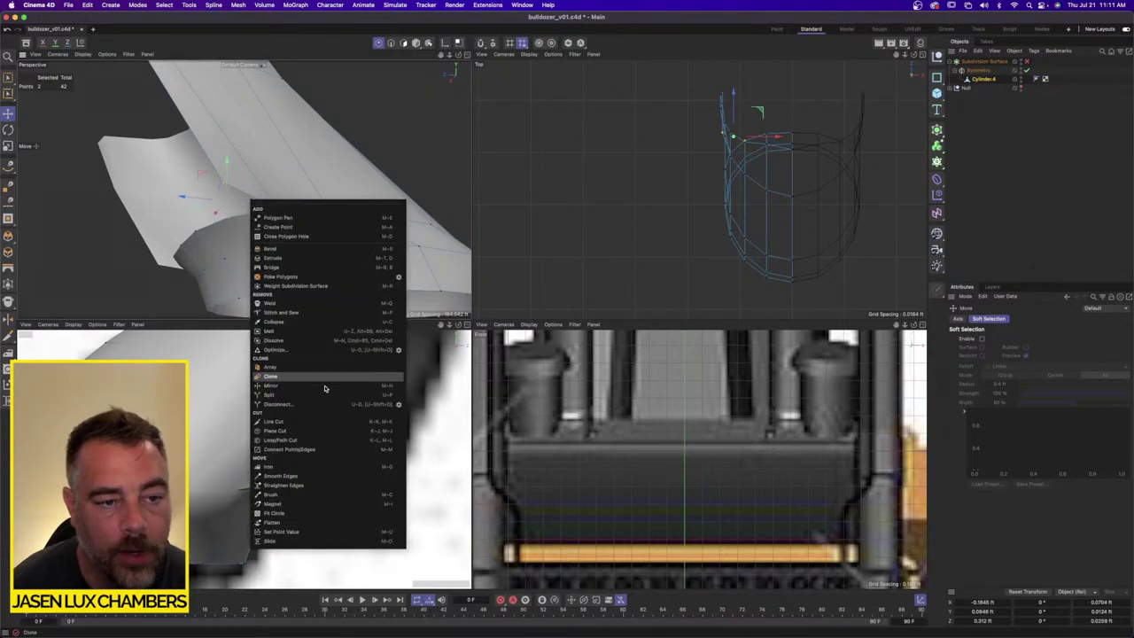
{"action": "left_click", "coordinate": [294, 304]}
{"action": "left_click", "coordinate": [232, 223]}
{"action": "left_click_drag", "start_coordinate": [266, 255], "coordinate": [238, 165], "text": "alt"}
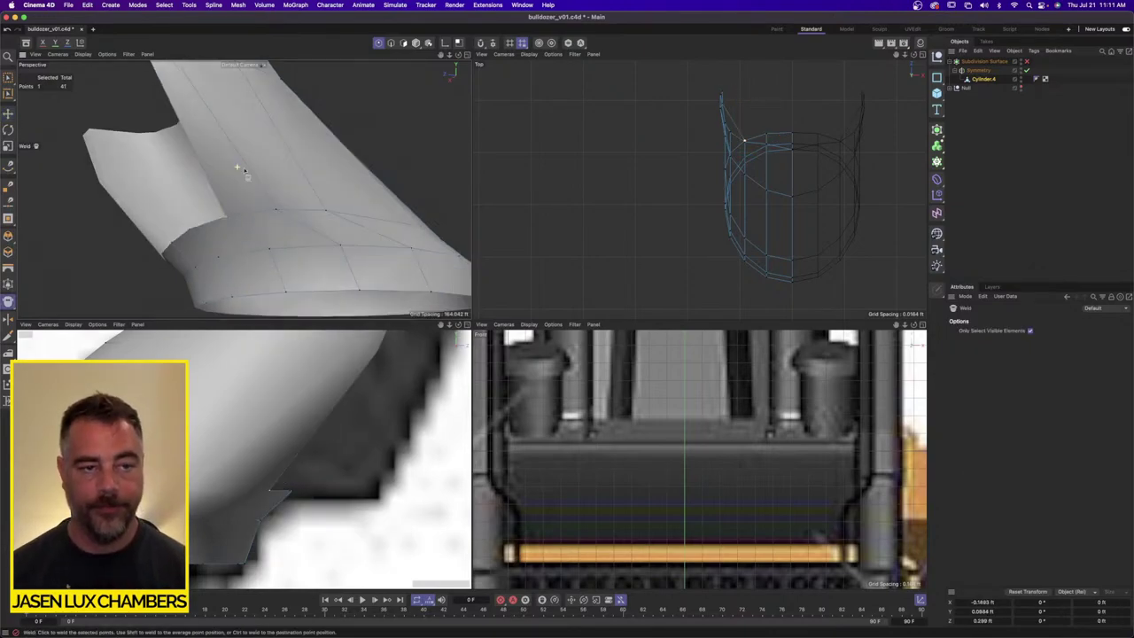
{"action": "right_click_drag", "start_coordinate": [239, 165], "coordinate": [286, 165], "text": "alt"}
{"action": "middle_click_drag", "start_coordinate": [286, 165], "coordinate": [278, 203], "text": "alt"}
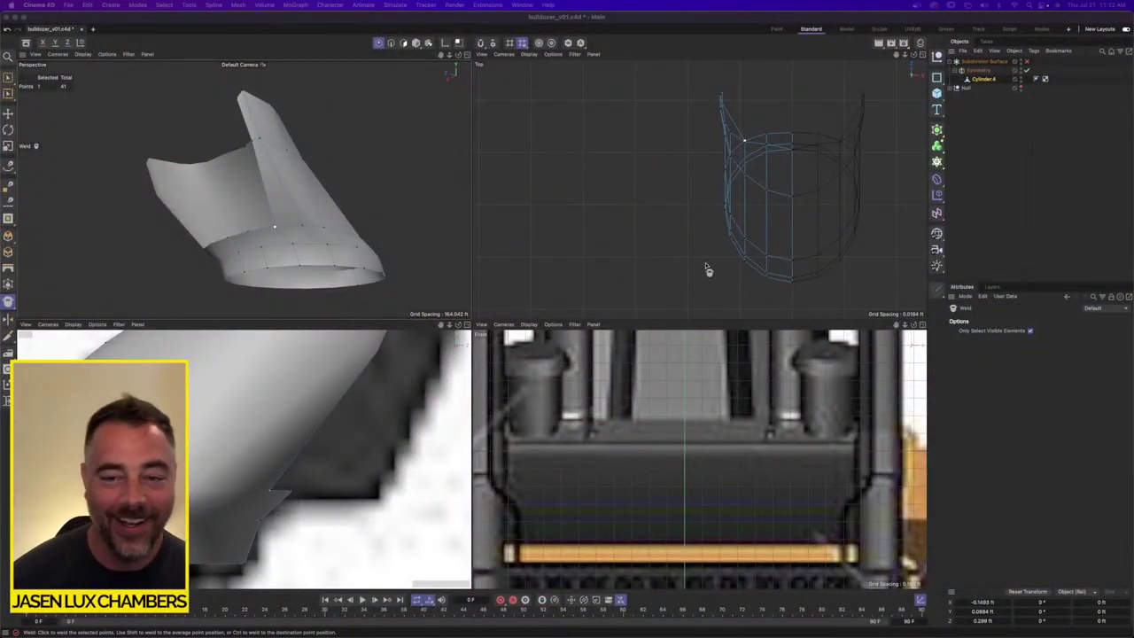
{"action": "left_click_drag", "start_coordinate": [230, 204], "coordinate": [355, 213], "text": "alt"}
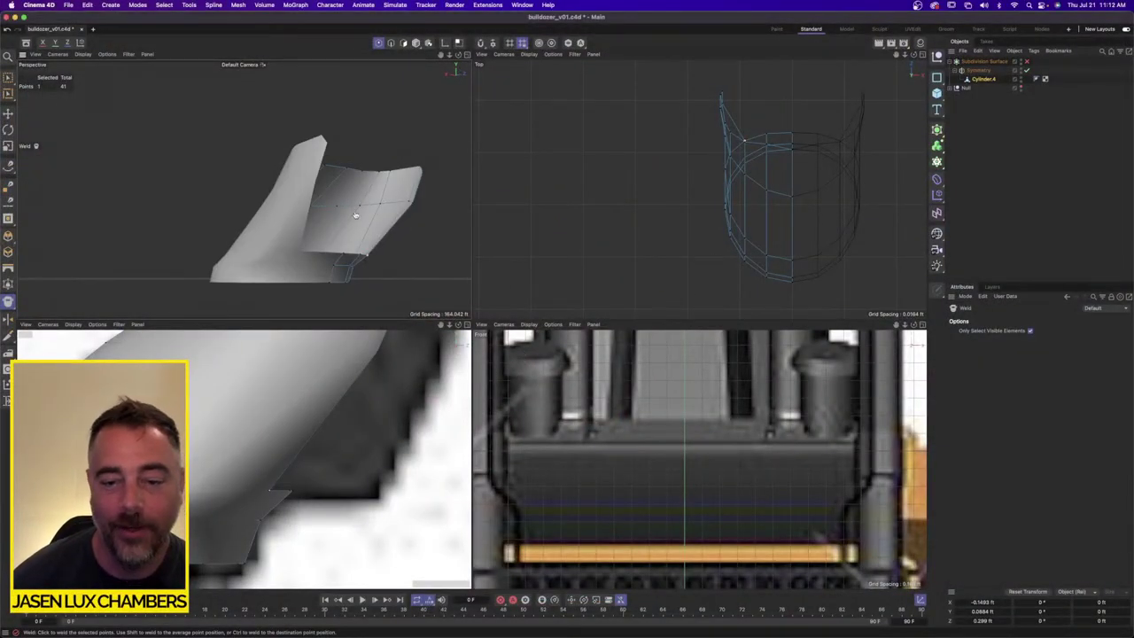
{"action": "key", "text": "super+Tab"}
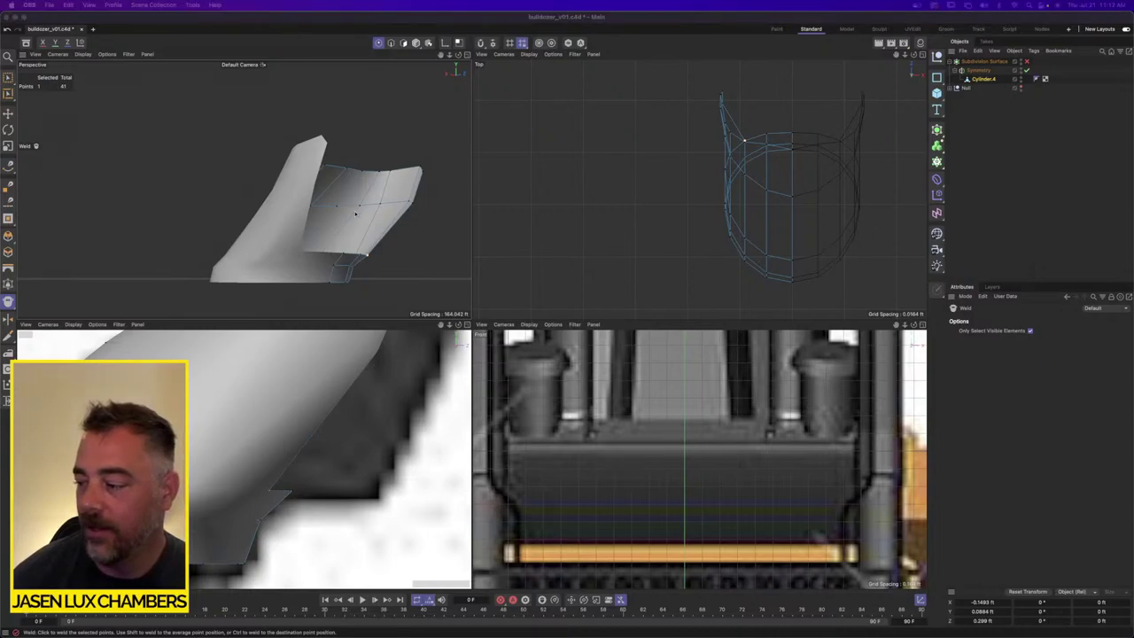
{"action": "left_click", "coordinate": [495, 22]}
{"action": "left_click_drag", "start_coordinate": [243, 187], "coordinate": [400, 138], "text": "alt"}
{"action": "left_click_drag", "start_coordinate": [314, 242], "coordinate": [330, 195], "text": "alt"}
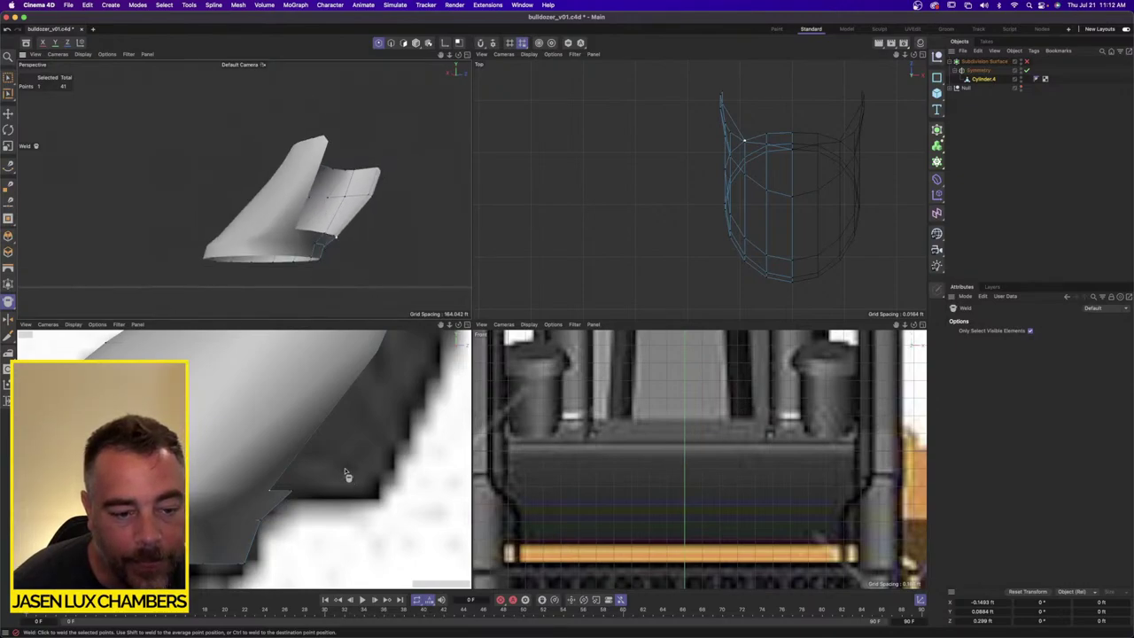
Step: Select the three front points of the base ring's upper edge and pull them forwards to the blueprint's front edge
{"action": "scroll", "coordinate": [341, 468], "scroll_direction": "down", "scroll_amount": 1}
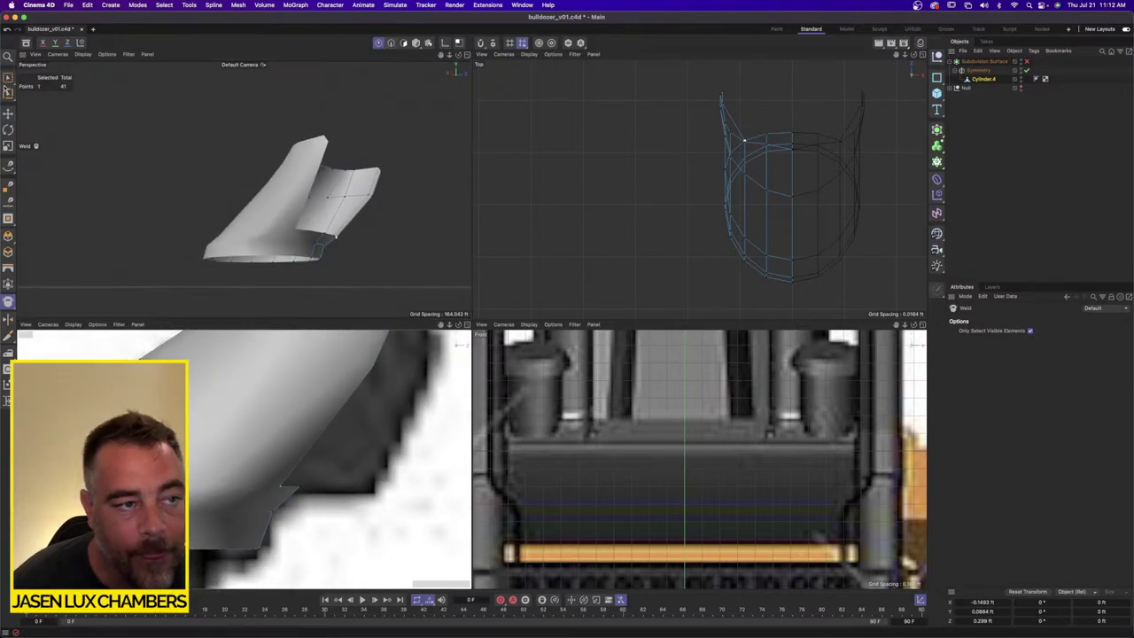
{"action": "left_click", "coordinate": [8, 77]}
{"action": "left_click", "coordinate": [49, 105]}
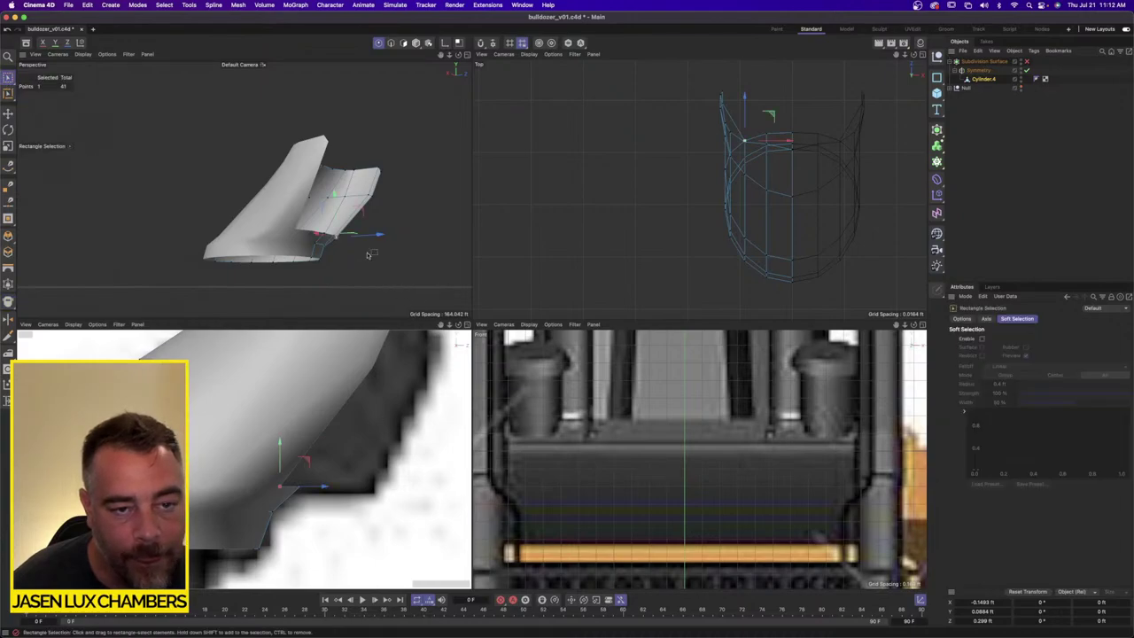
{"action": "left_click_drag", "start_coordinate": [368, 256], "coordinate": [316, 222], "text": "alt"}
{"action": "right_click_drag", "start_coordinate": [316, 222], "coordinate": [354, 197], "text": "alt"}
{"action": "middle_click_drag", "start_coordinate": [354, 197], "coordinate": [344, 222], "text": "alt"}
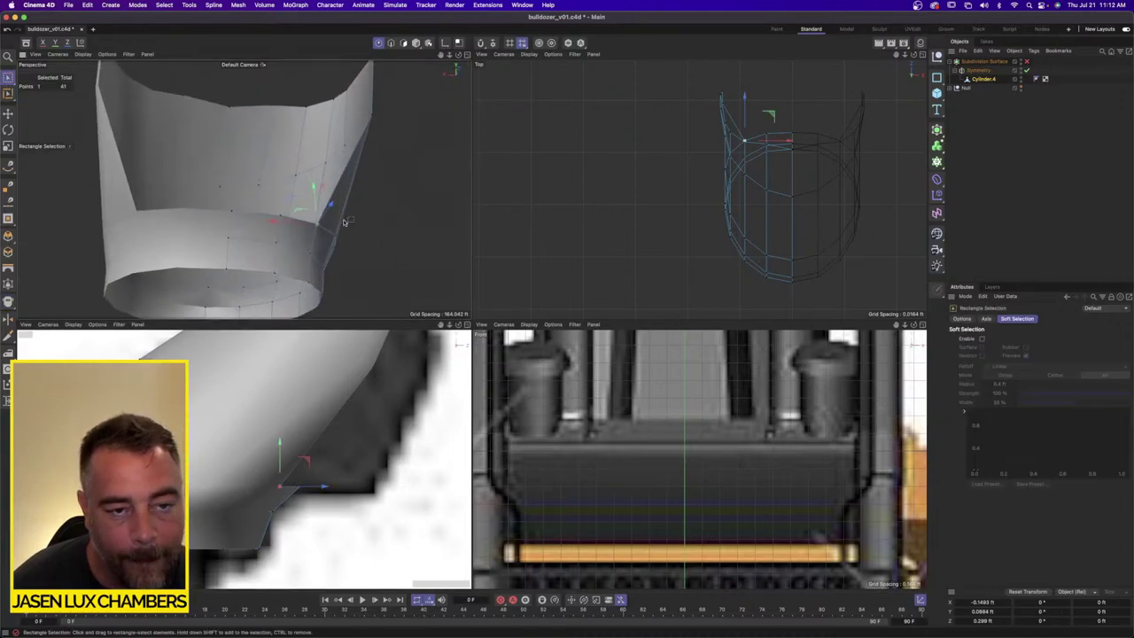
{"action": "left_click_drag", "start_coordinate": [346, 222], "coordinate": [231, 249], "text": "alt"}
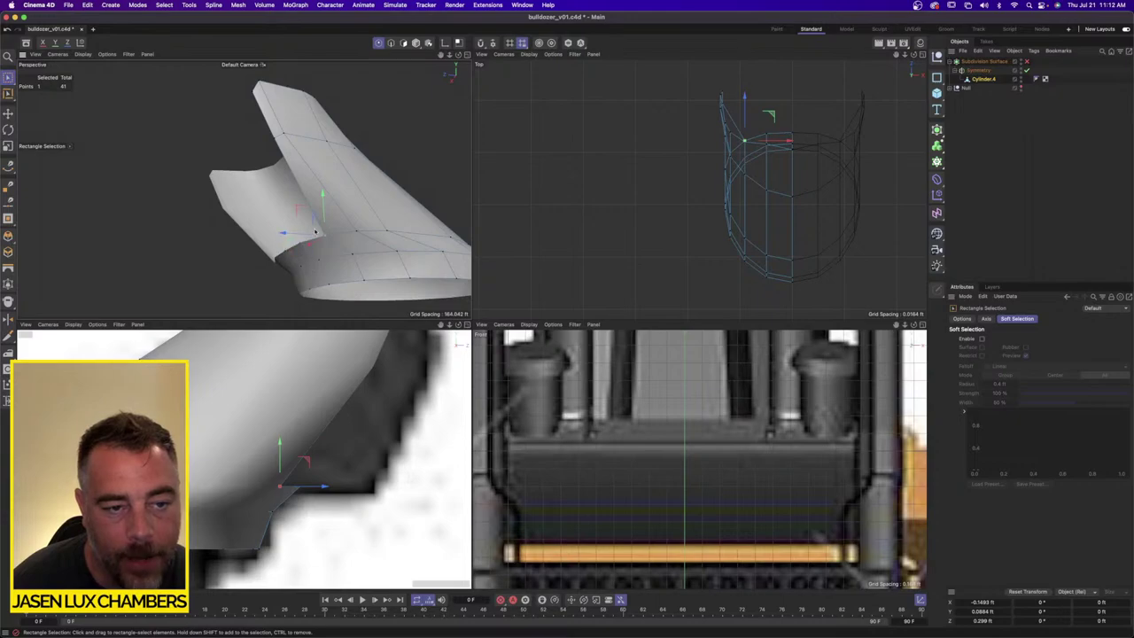
{"action": "scroll", "coordinate": [357, 252], "scroll_direction": "down", "scroll_amount": 2}
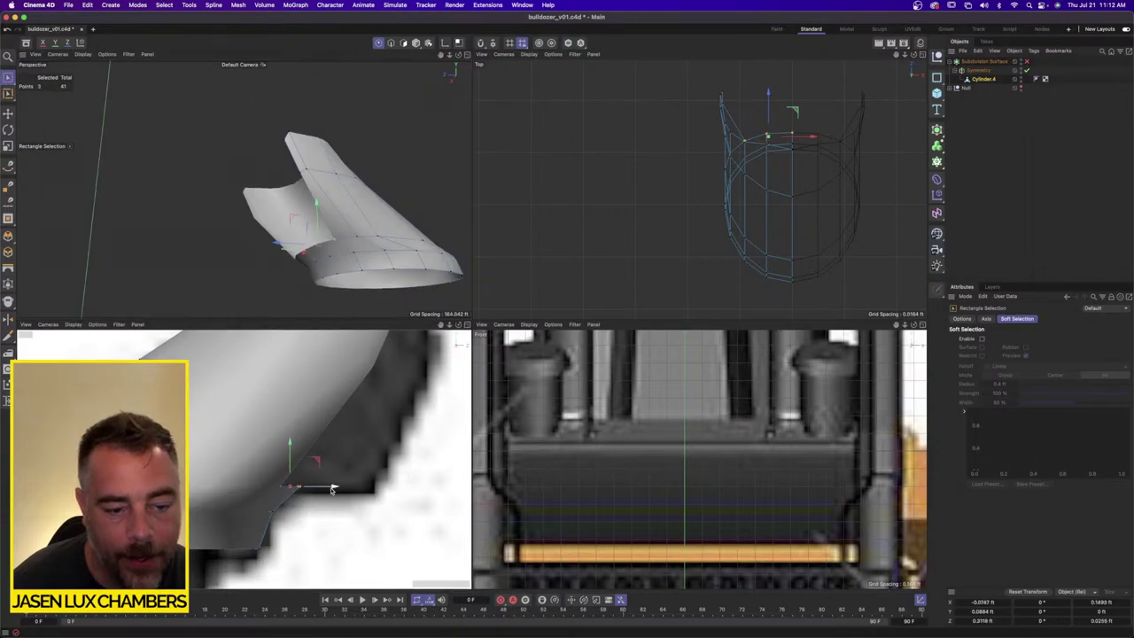
{"action": "left_click_drag", "start_coordinate": [337, 470], "coordinate": [427, 483]}
Step: Flatten the three front points by setting their Z size to 0 ft, and nudge them onto the blueprint's lower front corner
{"action": "left_click_drag", "start_coordinate": [351, 231], "coordinate": [342, 200], "text": "alt"}
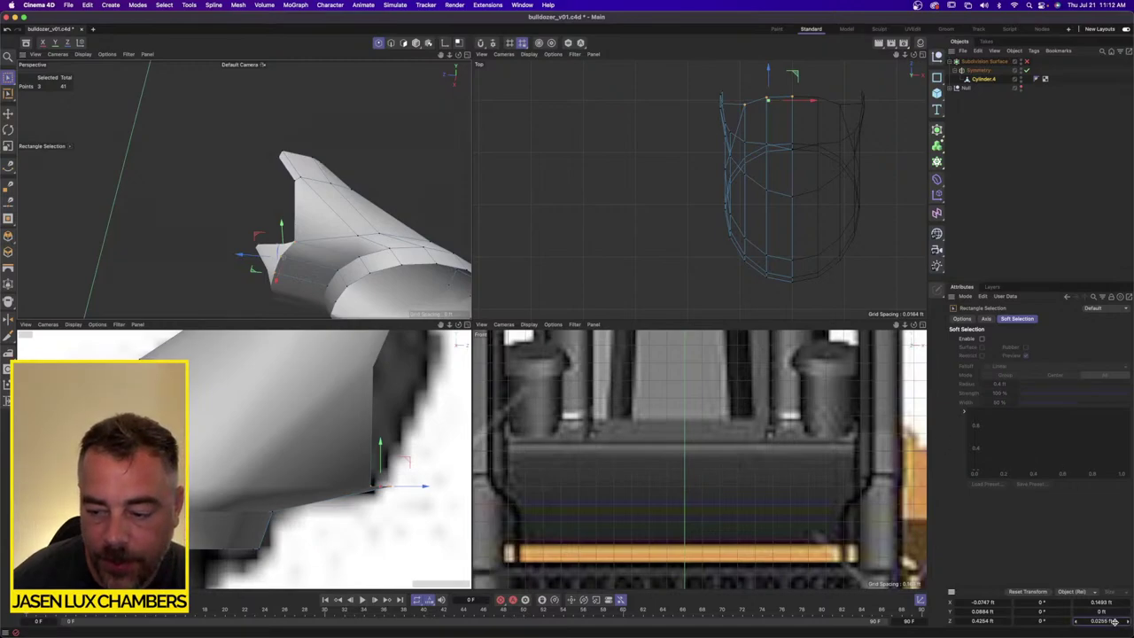
{"action": "type", "text": "0"}
{"action": "key", "text": "Return"}
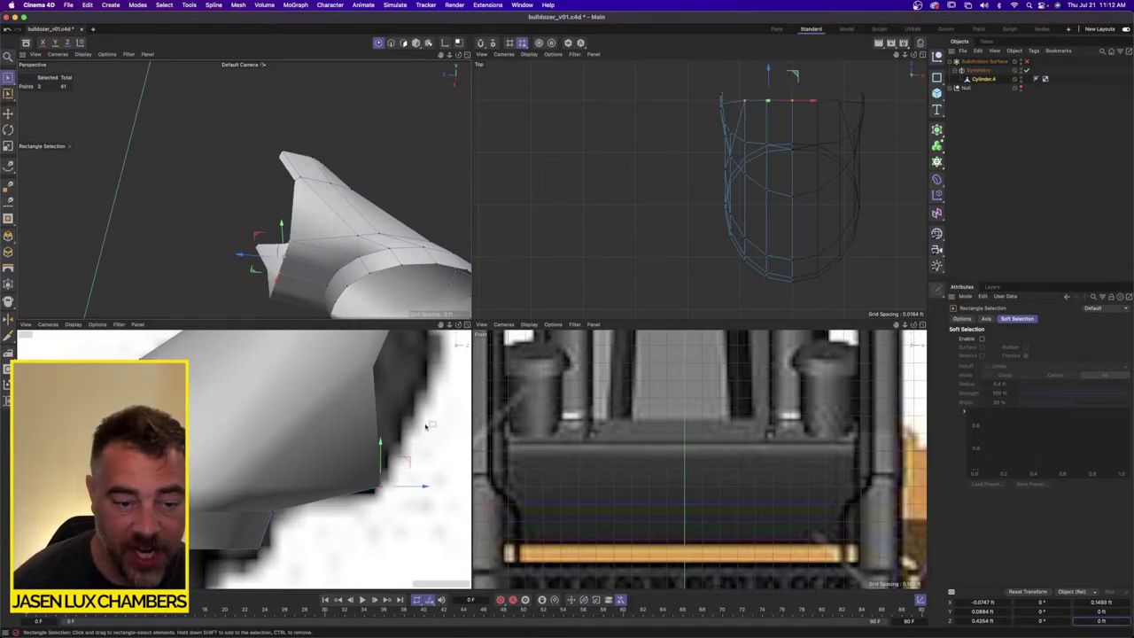
{"action": "left_click_drag", "start_coordinate": [408, 461], "coordinate": [402, 467]}
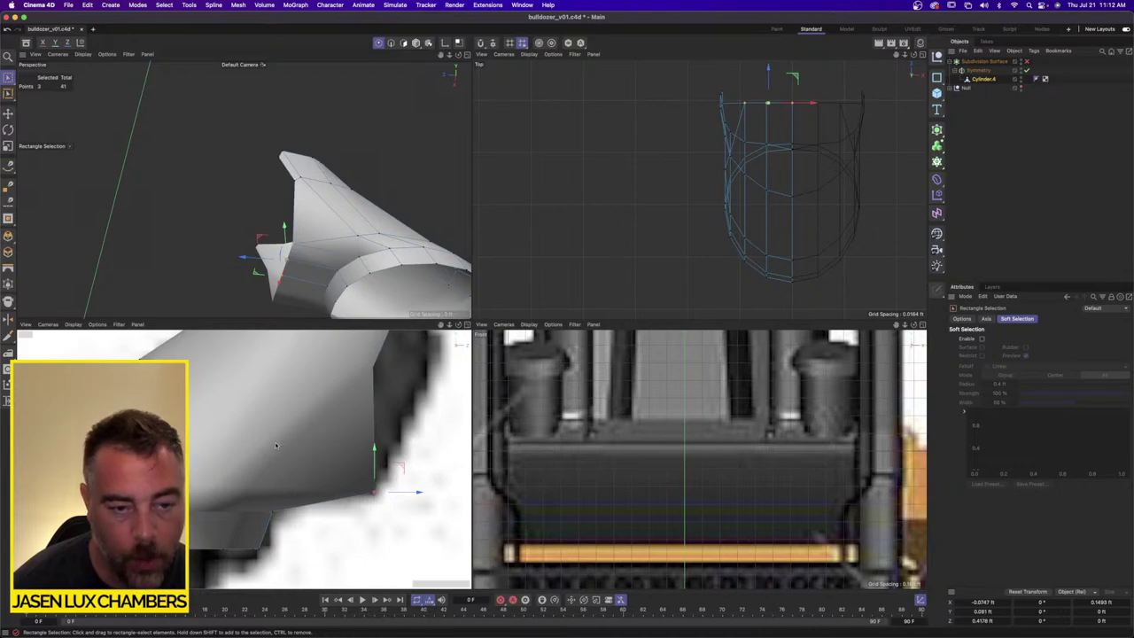
Step: Pull the side wall's front corner point and the point just above it forwards to the blueprint's rounded front outline
{"action": "middle_click_drag", "start_coordinate": [310, 390], "coordinate": [207, 515], "text": "alt"}
{"action": "left_click", "coordinate": [262, 490]}
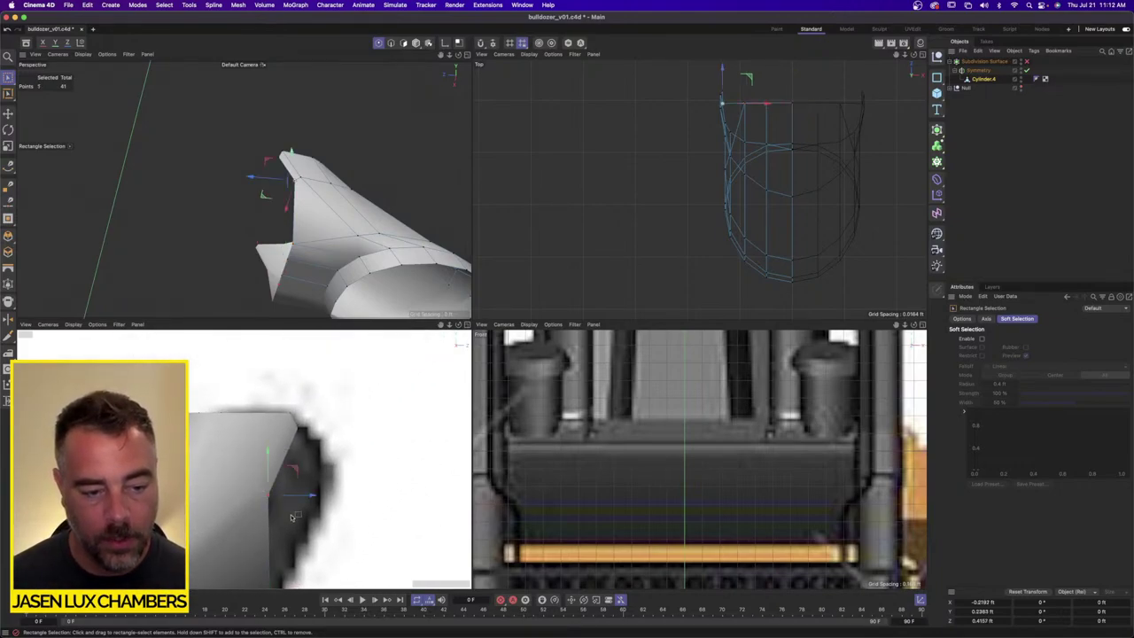
{"action": "left_click_drag", "start_coordinate": [294, 495], "coordinate": [348, 495]}
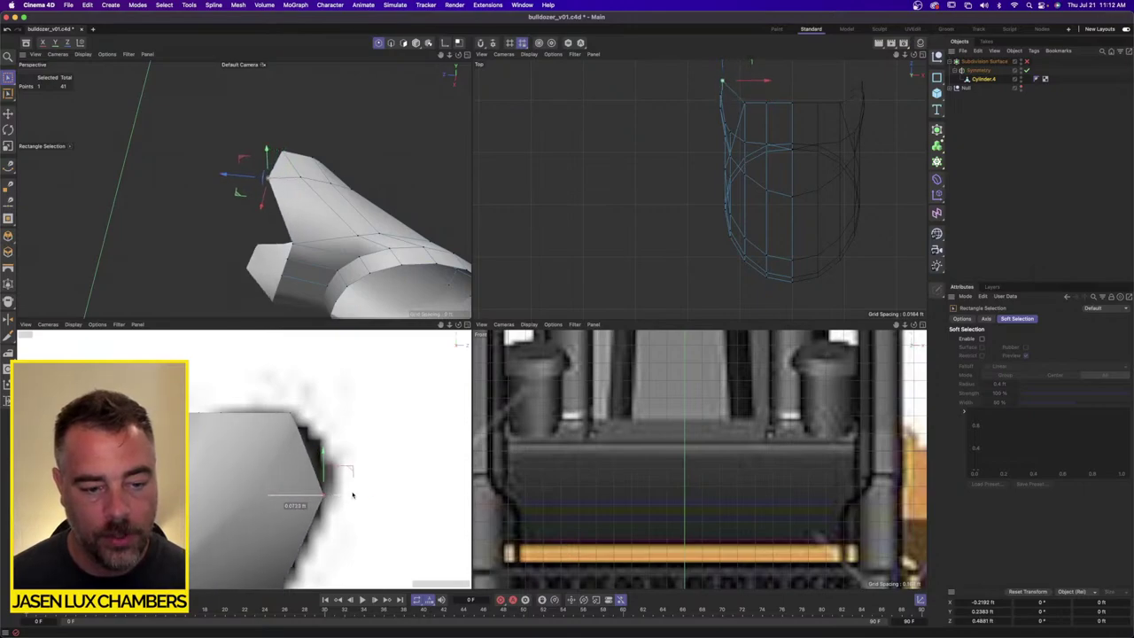
{"action": "key", "text": "super+a"}
{"action": "left_click", "coordinate": [265, 167]}
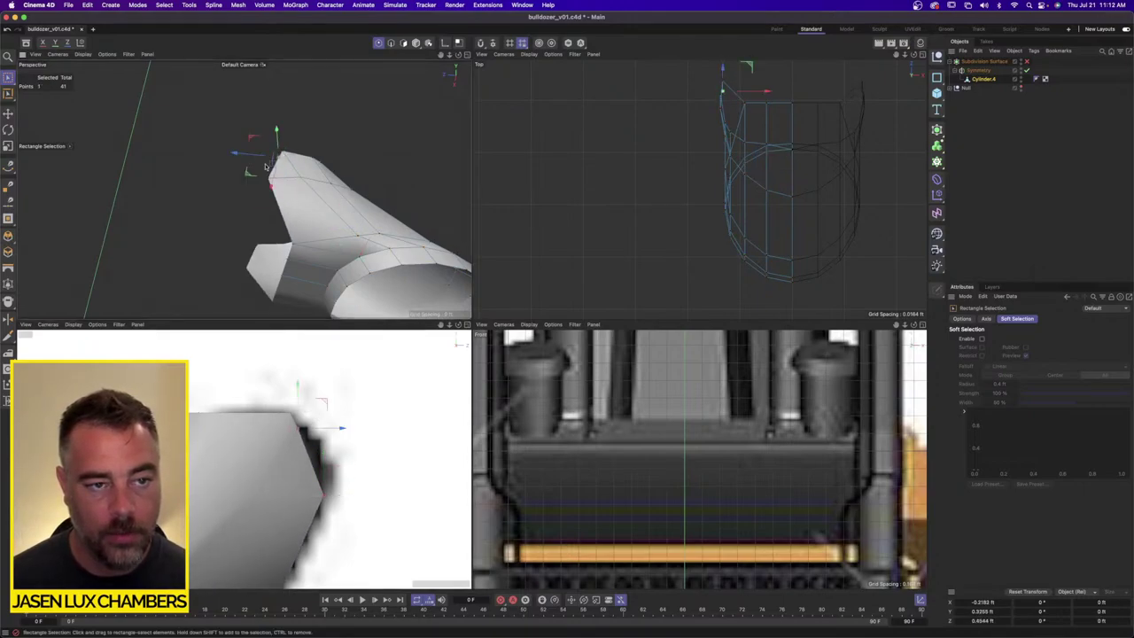
{"action": "left_click_drag", "start_coordinate": [323, 405], "coordinate": [348, 411]}
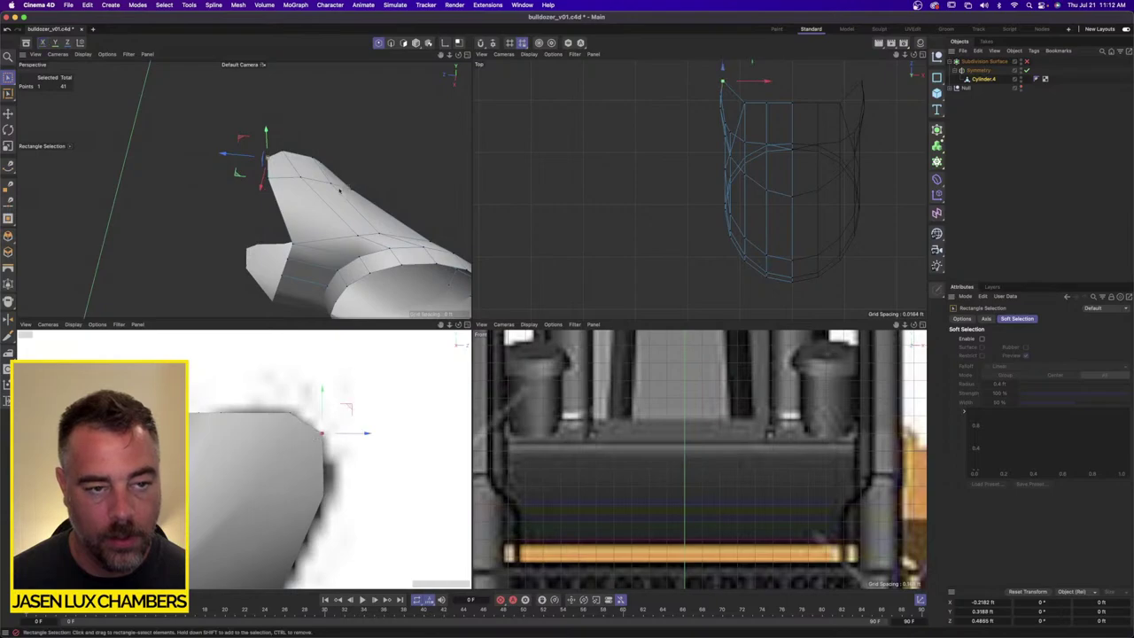
Step: Merge the Symmetry and its Cylinder.4 mesh into a single editable object with Connect Objects + Delete
{"action": "left_click_drag", "start_coordinate": [277, 164], "coordinate": [367, 132], "text": "alt"}
{"action": "left_click", "coordinate": [467, 54]}
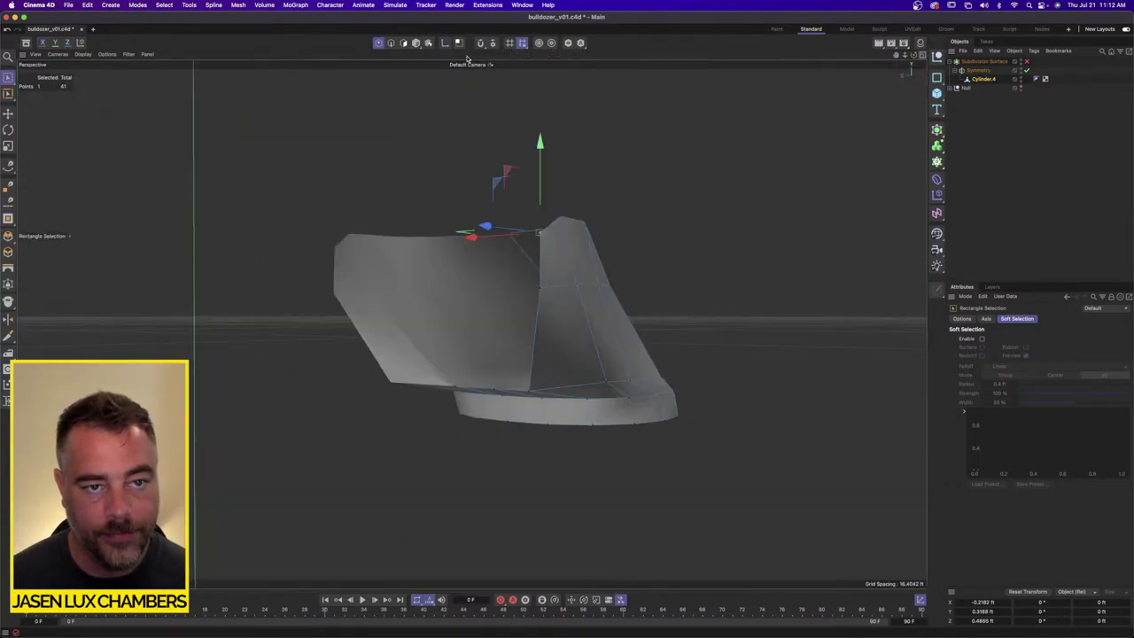
{"action": "left_click_drag", "start_coordinate": [533, 284], "coordinate": [510, 347], "text": "alt"}
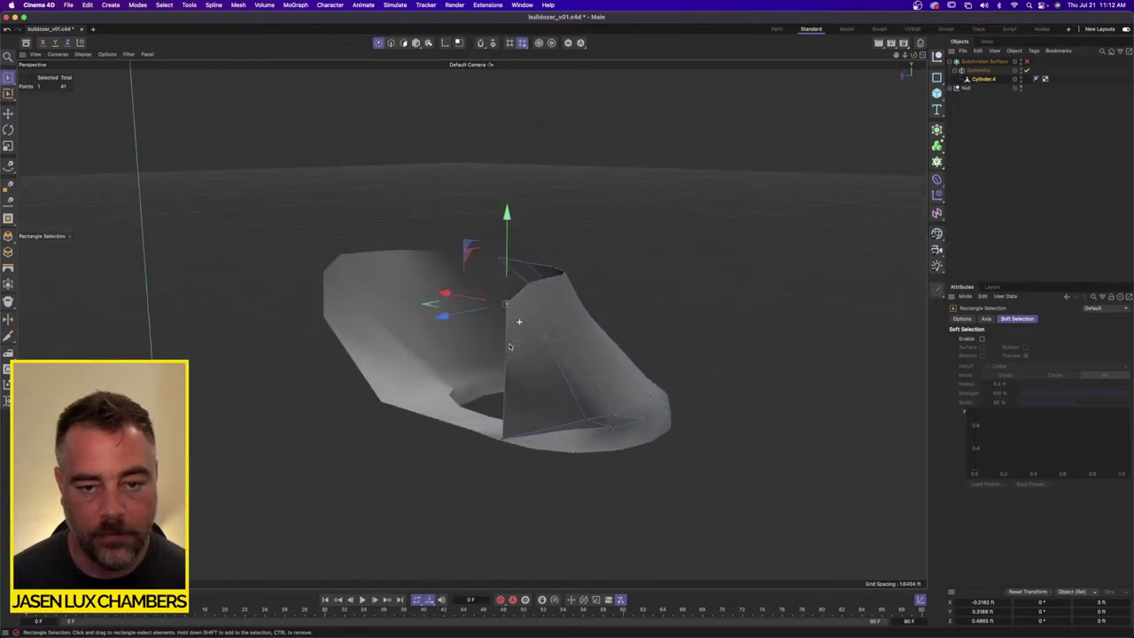
{"action": "right_click", "coordinate": [983, 78]}
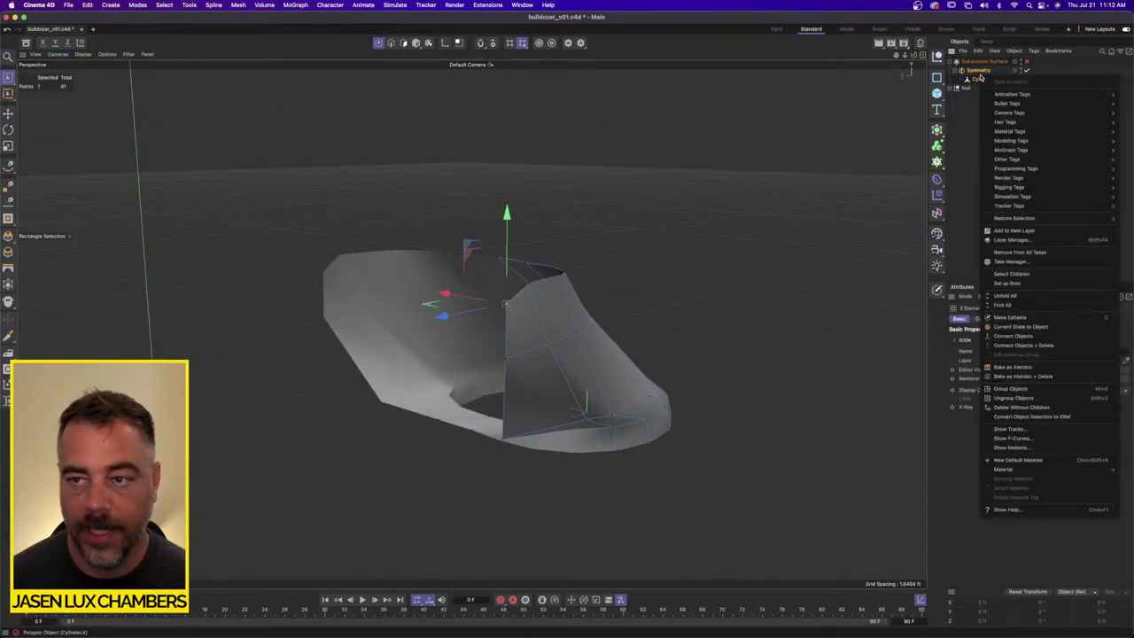
{"action": "left_click", "coordinate": [1033, 345]}
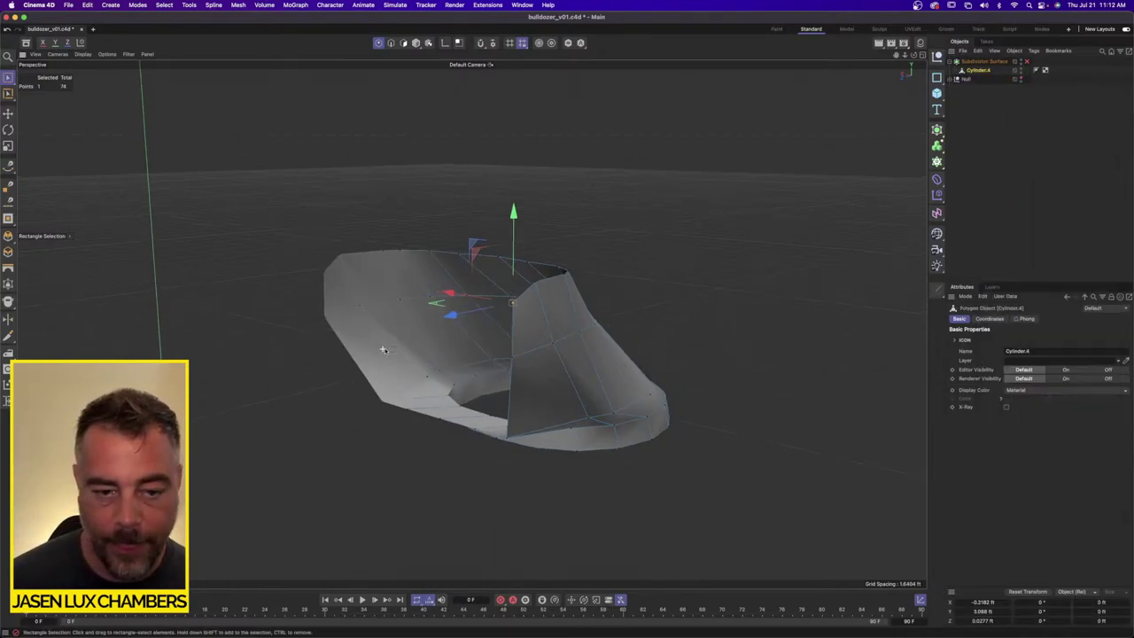
Step: Select the two facing vertical edges at the front of the side walls and bridge them across the opening
{"action": "left_click", "coordinate": [391, 44]}
{"action": "left_click", "coordinate": [8, 113]}
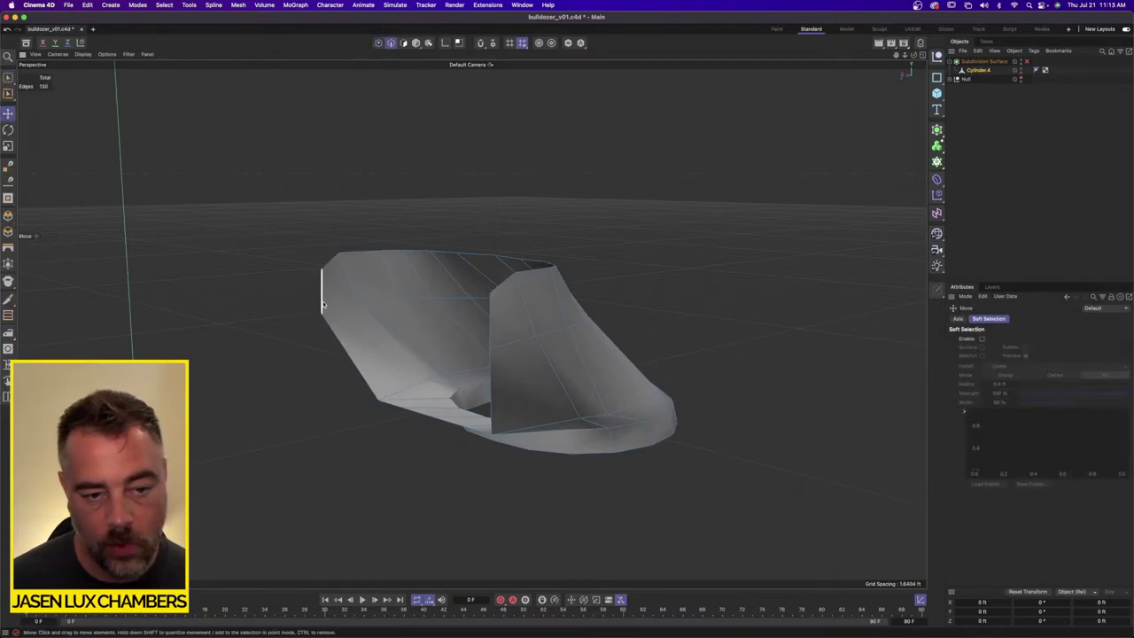
{"action": "left_click", "coordinate": [323, 302]}
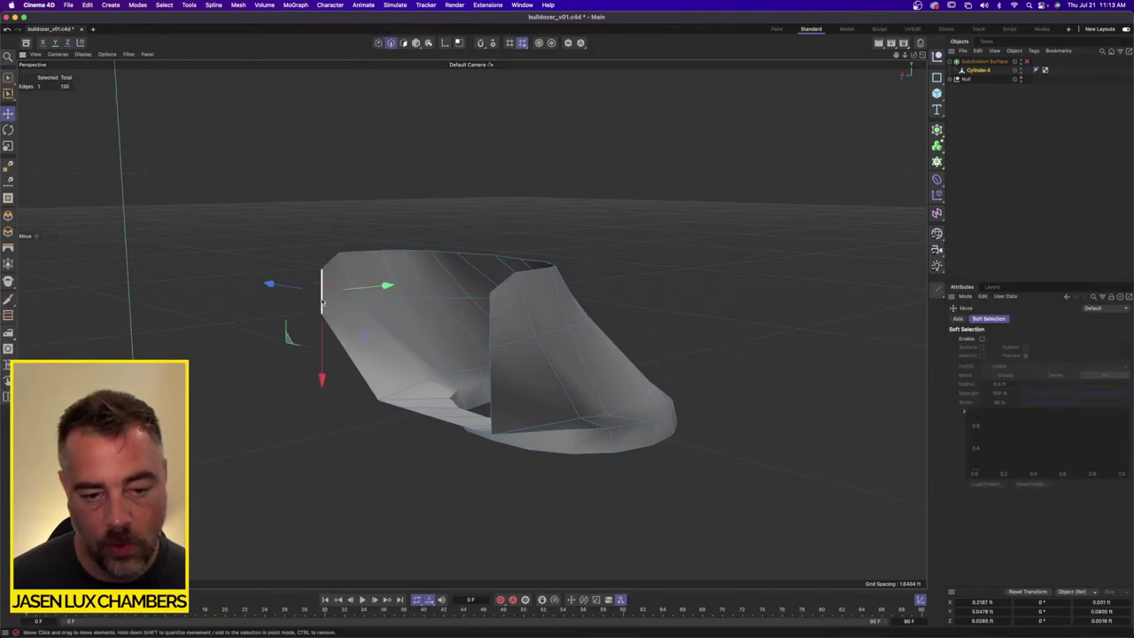
{"action": "right_click", "coordinate": [488, 319]}
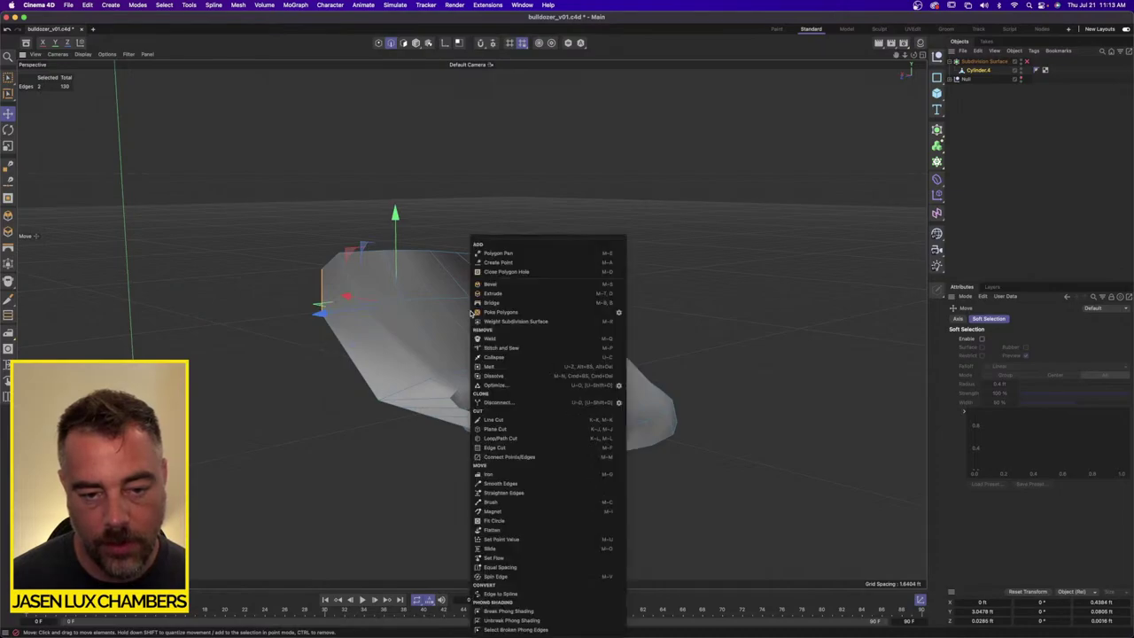
{"action": "left_click", "coordinate": [524, 308]}
{"action": "left_click_drag", "start_coordinate": [329, 316], "coordinate": [519, 293]}
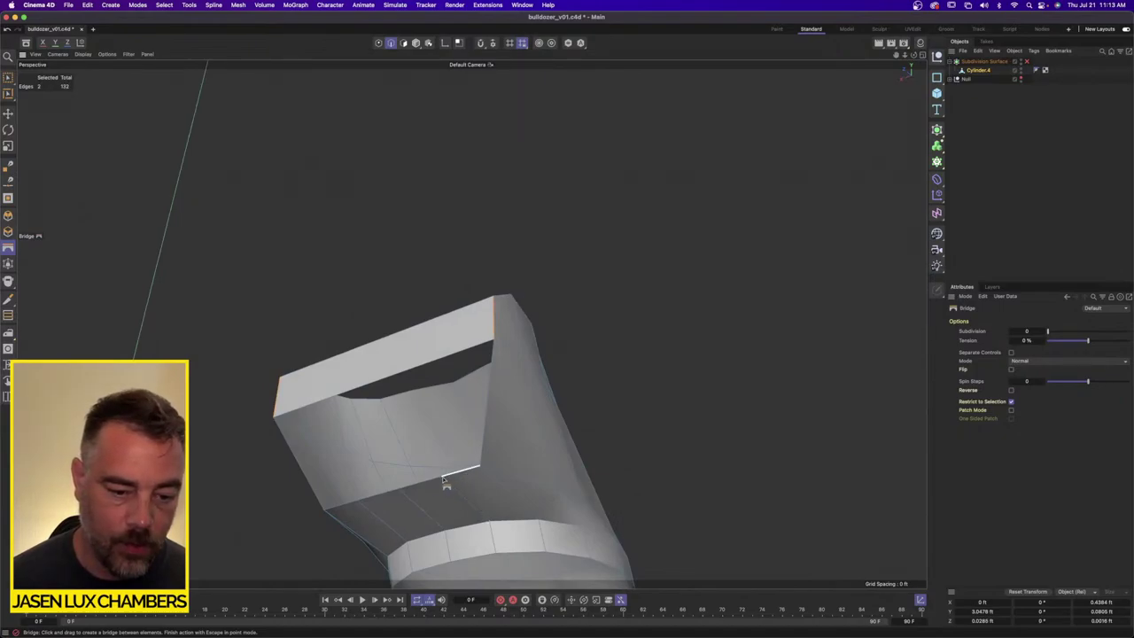
Step: Divide the new front strip into four equal sections with three vertical loop cuts
{"action": "left_click", "coordinate": [264, 4]}
{"action": "mouse_move", "coordinate": [239, 4]}
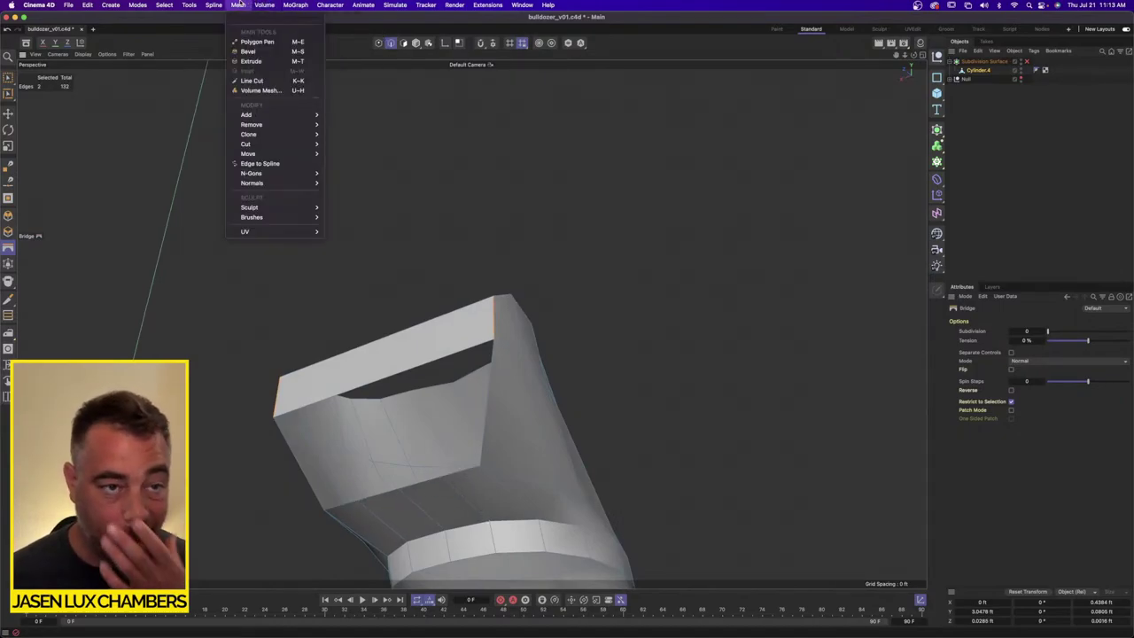
{"action": "mouse_move", "coordinate": [266, 144]}
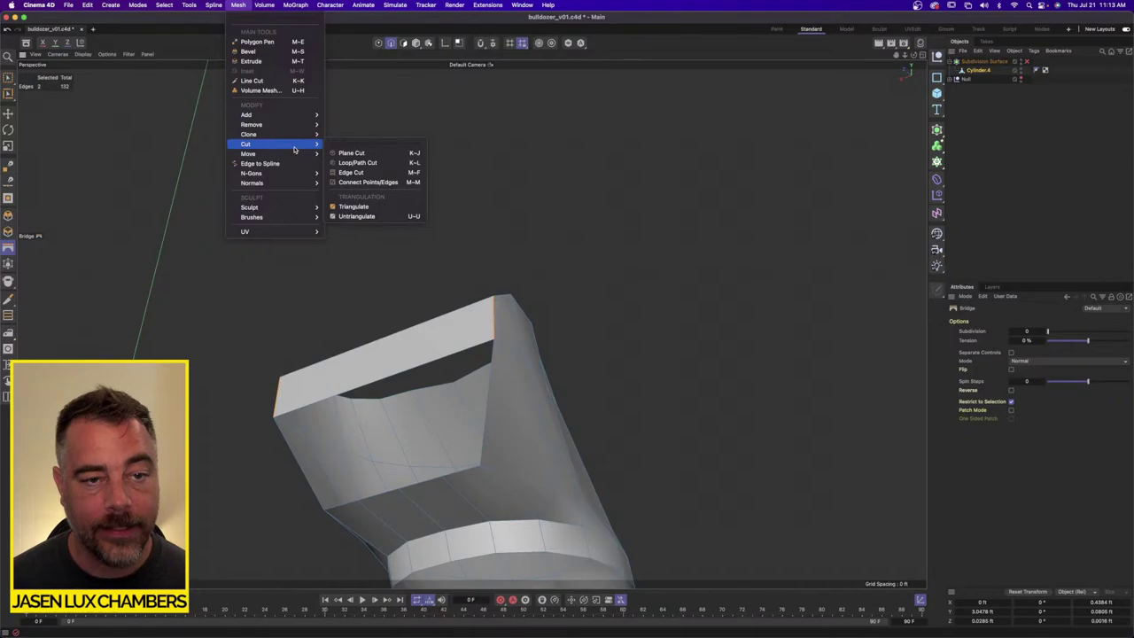
{"action": "left_click", "coordinate": [358, 162]}
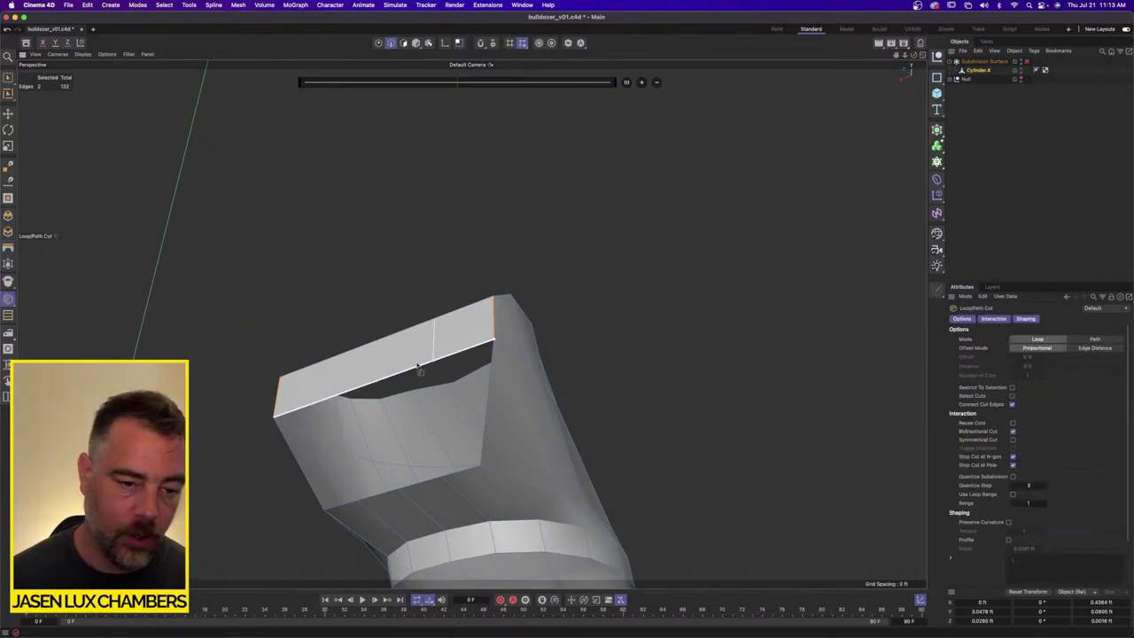
{"action": "left_click", "coordinate": [434, 364]}
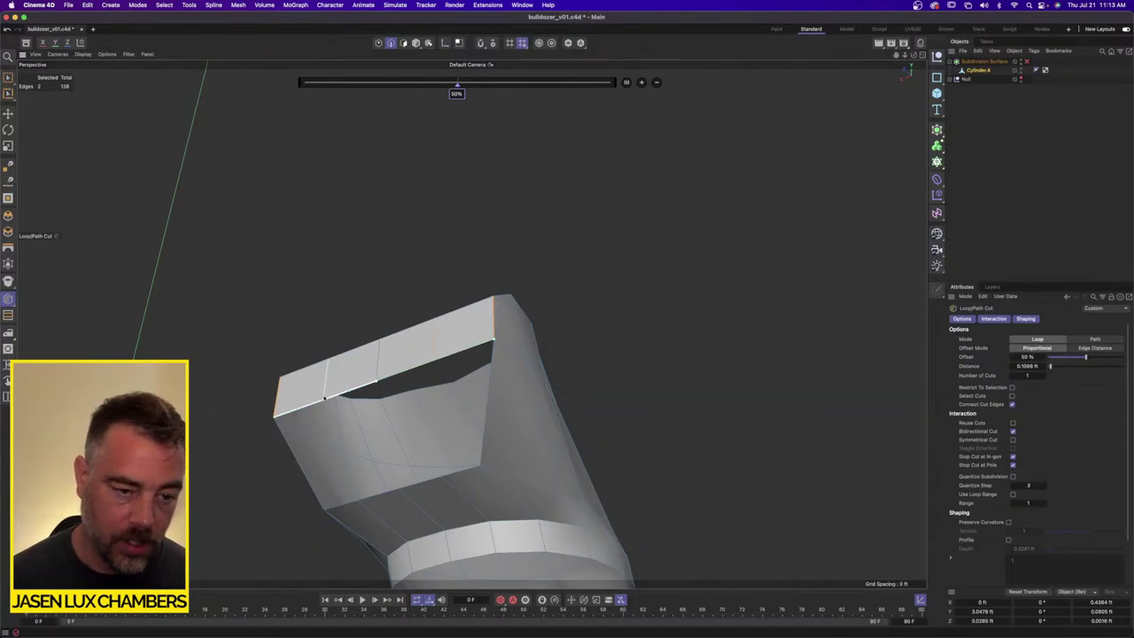
{"action": "left_click_drag", "start_coordinate": [325, 399], "coordinate": [390, 363], "text": "alt"}
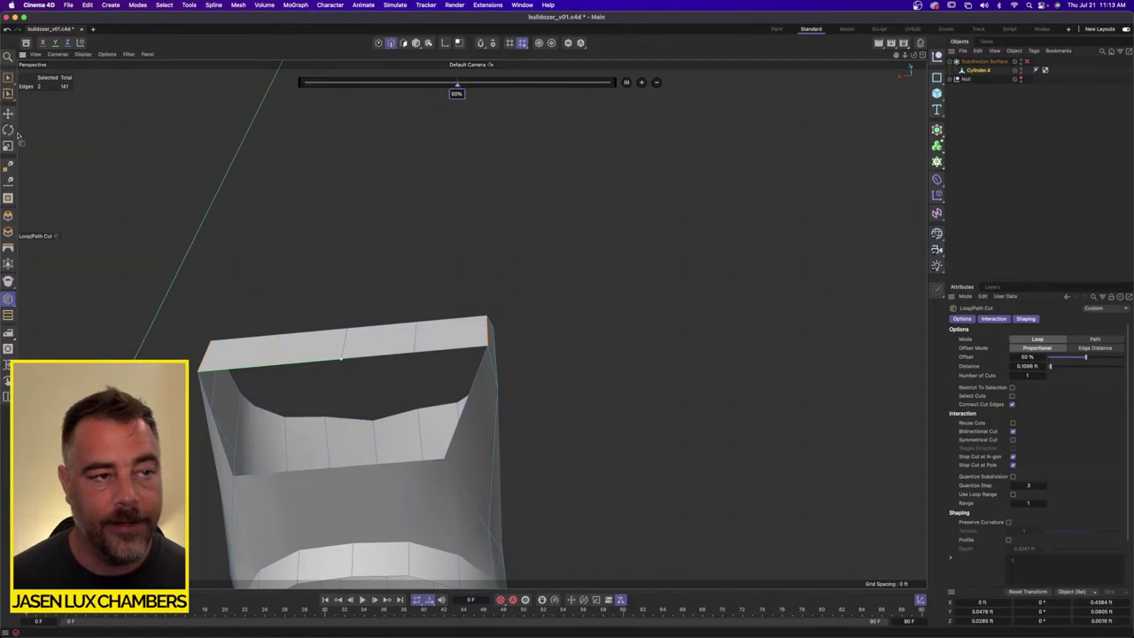
Step: Select the front strip's four lower edges and the four front edges of the base below, and bridge them to fill the gap
{"action": "left_click", "coordinate": [8, 78]}
{"action": "left_click", "coordinate": [262, 374]}
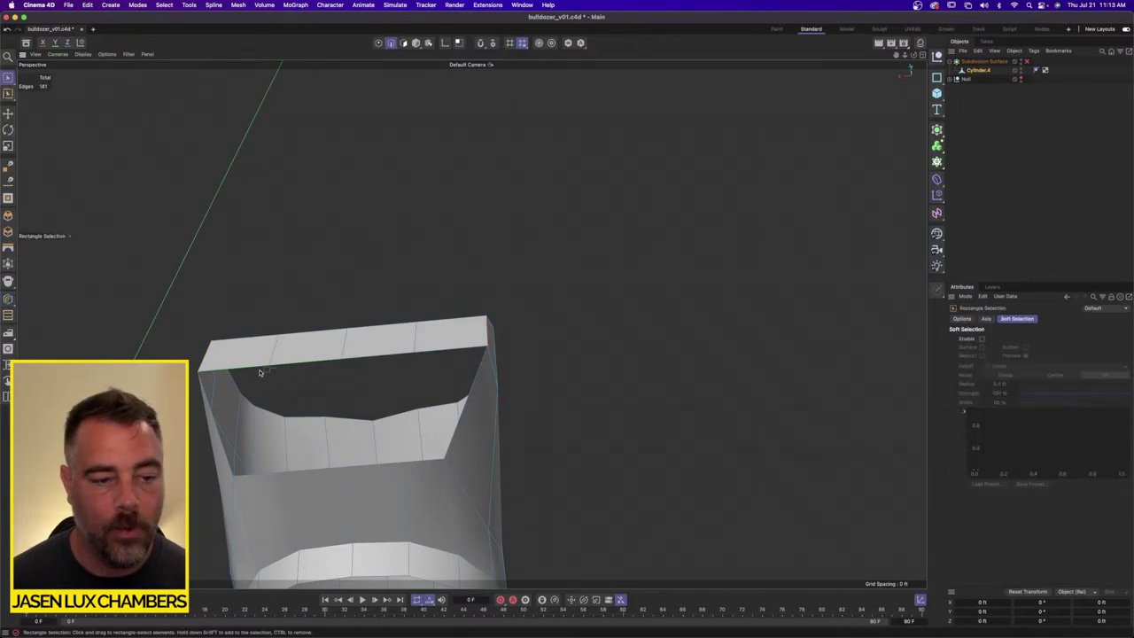
{"action": "left_click_drag", "start_coordinate": [8, 78], "coordinate": [44, 92]}
{"action": "left_click", "coordinate": [255, 369]}
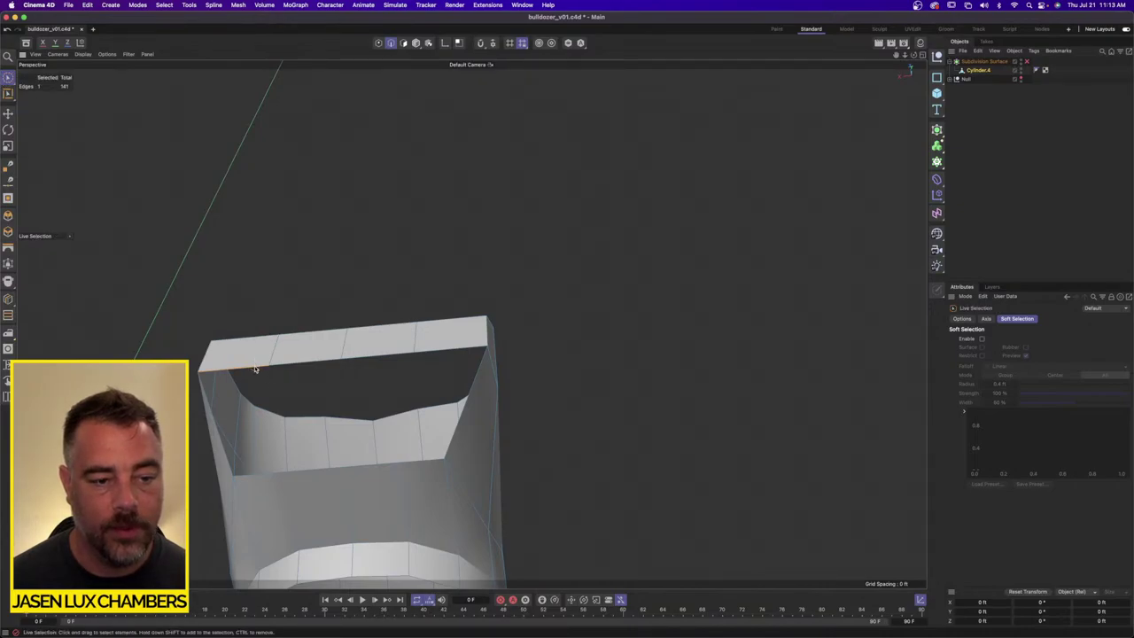
{"action": "left_click_drag", "start_coordinate": [415, 379], "coordinate": [383, 477]}
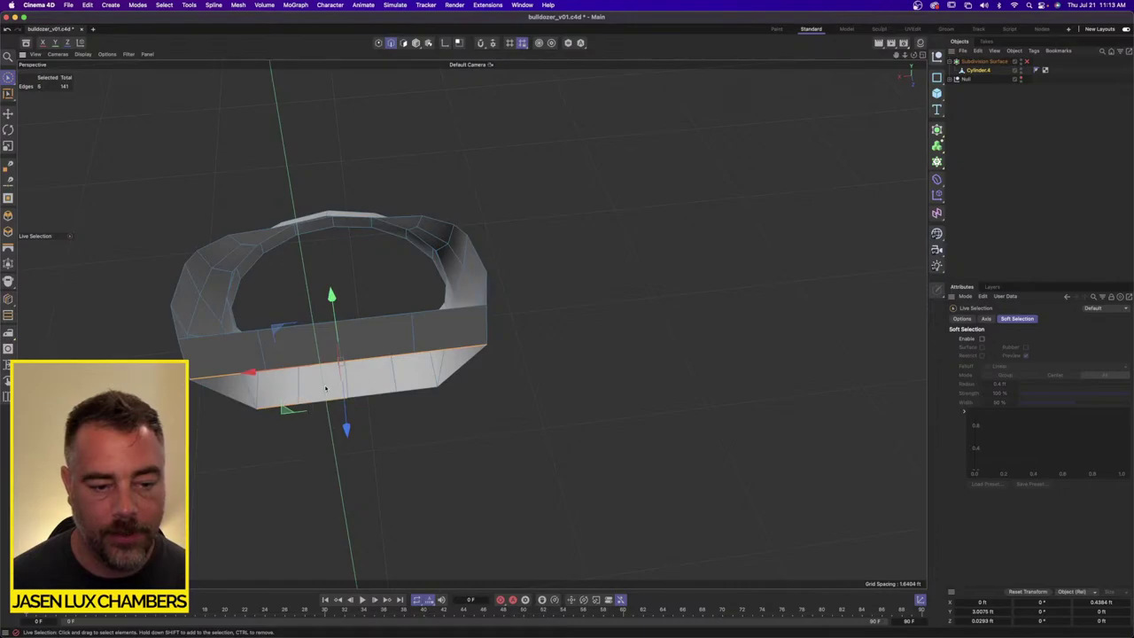
{"action": "left_click_drag", "start_coordinate": [418, 382], "coordinate": [448, 377], "text": "alt"}
{"action": "scroll", "coordinate": [443, 365], "scroll_direction": "up", "scroll_amount": 3}
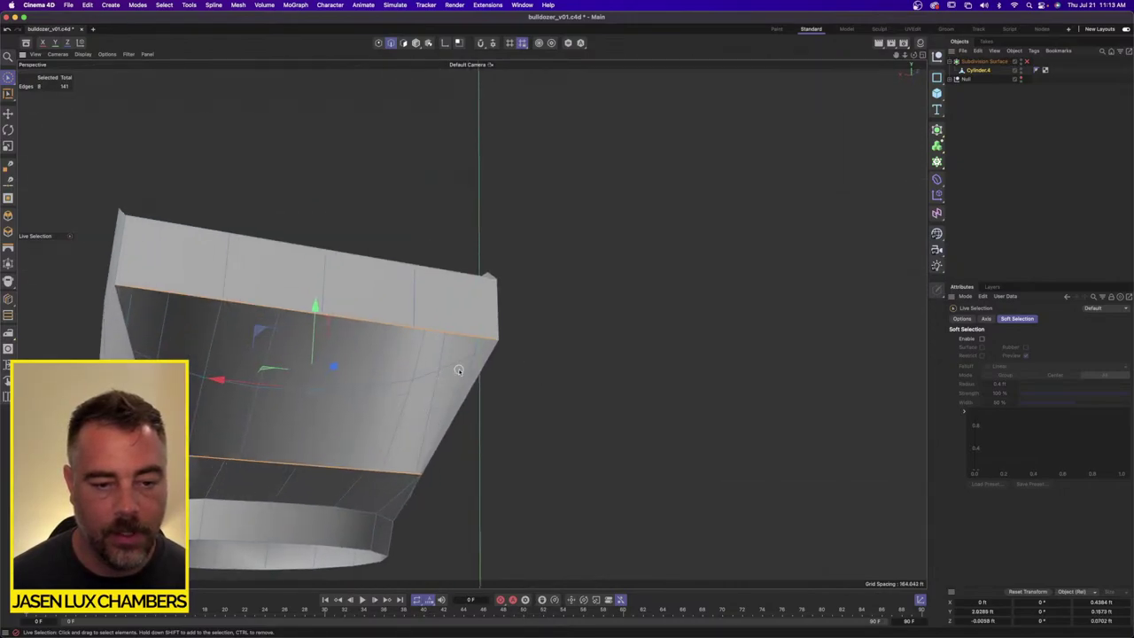
{"action": "right_click", "coordinate": [441, 362]}
{"action": "left_click", "coordinate": [483, 302]}
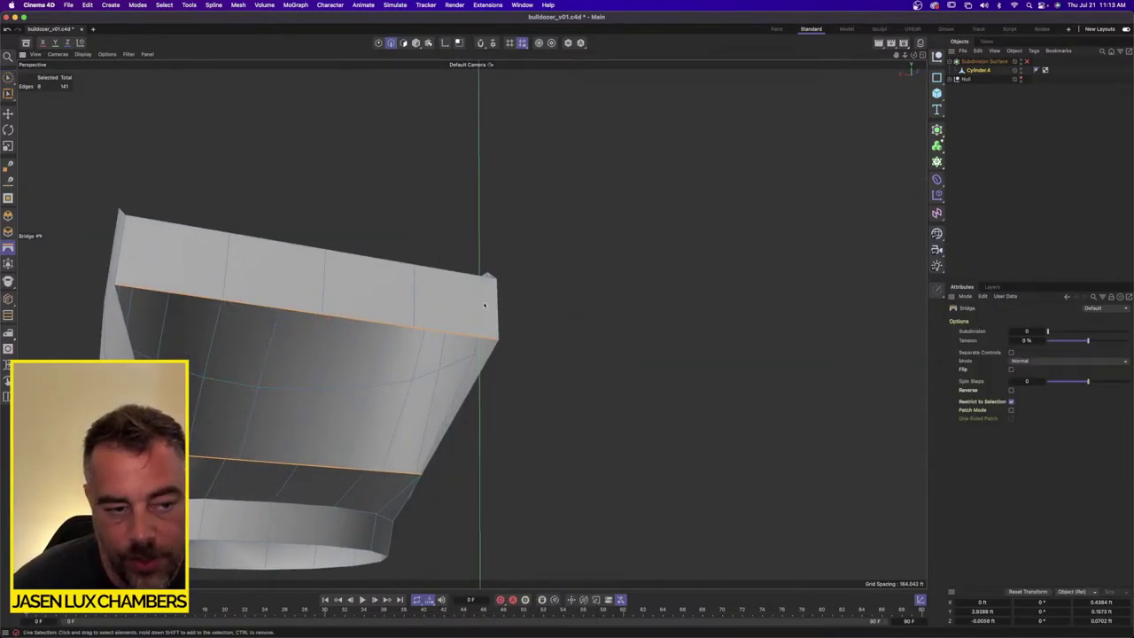
{"action": "left_click_drag", "start_coordinate": [223, 348], "coordinate": [234, 461]}
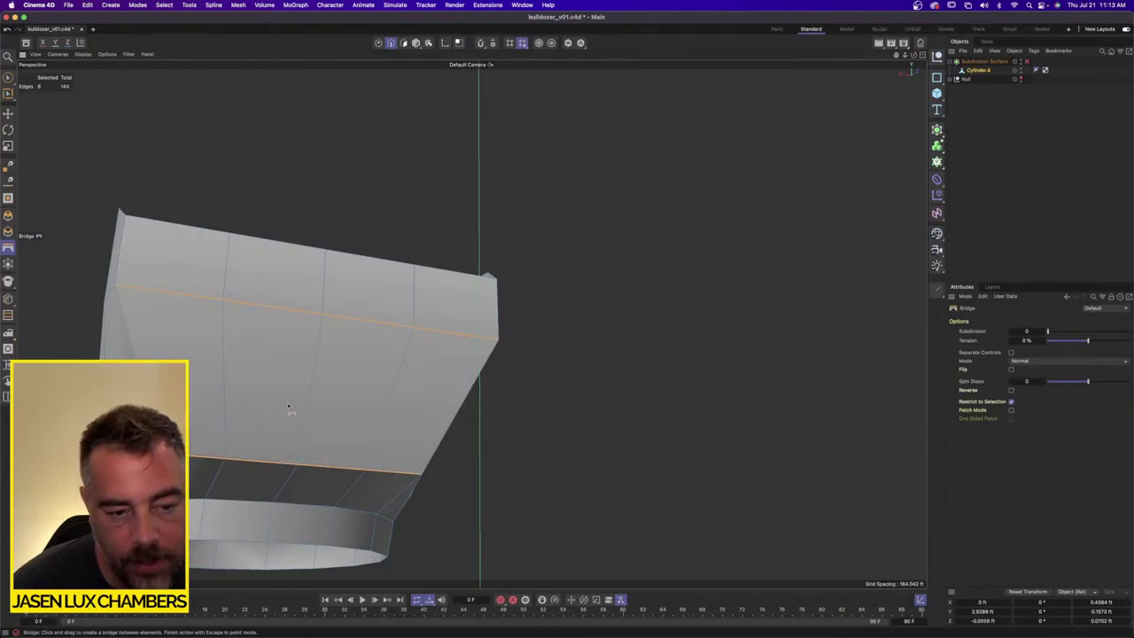
Step: Fill the flap's open top with Close Polygon Hole, using the Grid polygon type
{"action": "left_click_drag", "start_coordinate": [288, 404], "coordinate": [283, 311], "text": "alt"}
{"action": "left_click", "coordinate": [266, 5]}
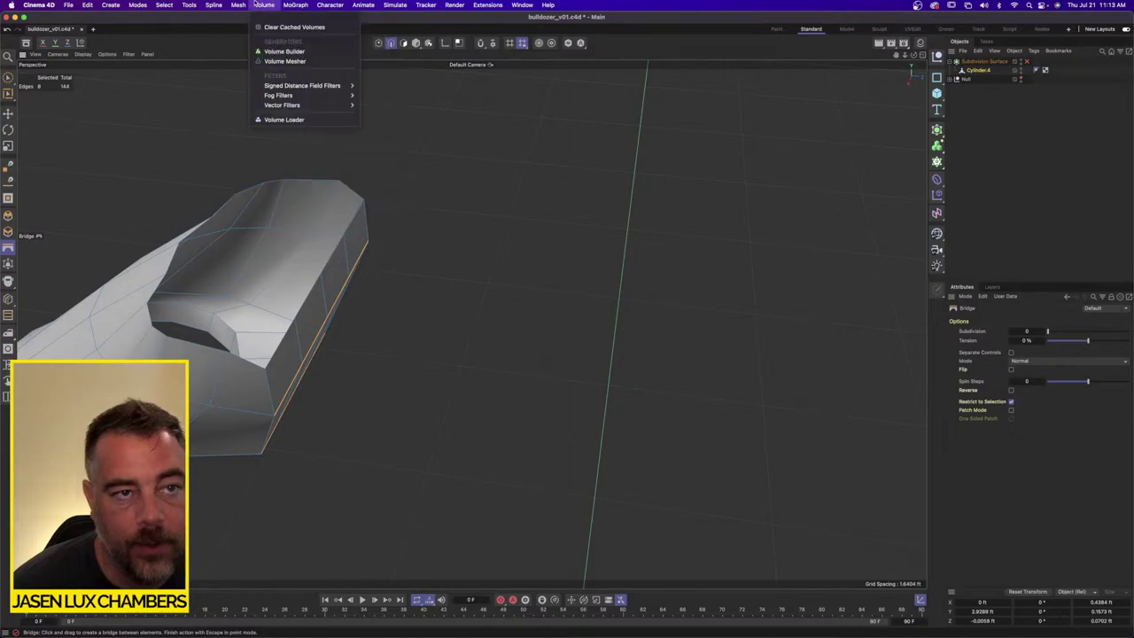
{"action": "mouse_move", "coordinate": [271, 136]}
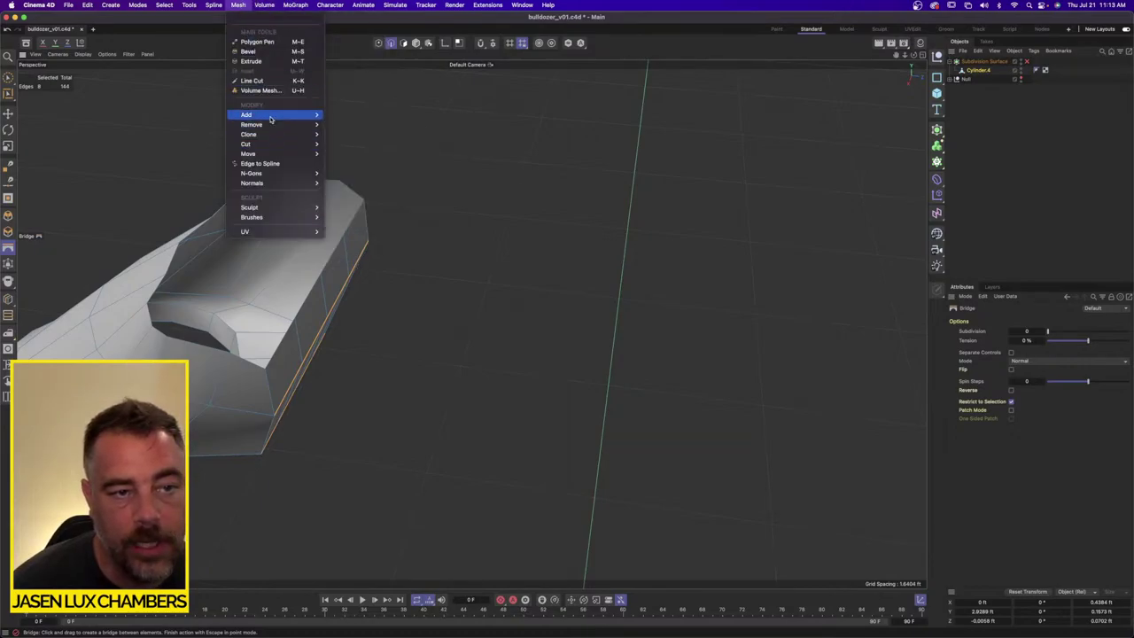
{"action": "mouse_move", "coordinate": [257, 114]}
{"action": "left_click", "coordinate": [368, 133]}
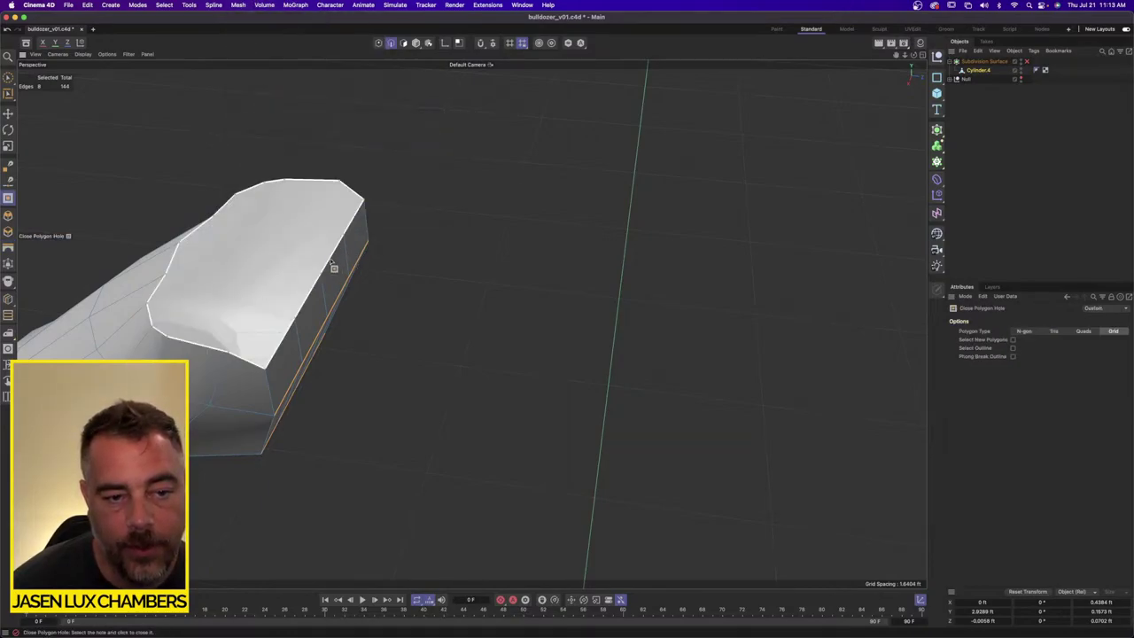
{"action": "left_click", "coordinate": [335, 264]}
{"action": "left_click_drag", "start_coordinate": [421, 278], "coordinate": [509, 304], "text": "alt"}
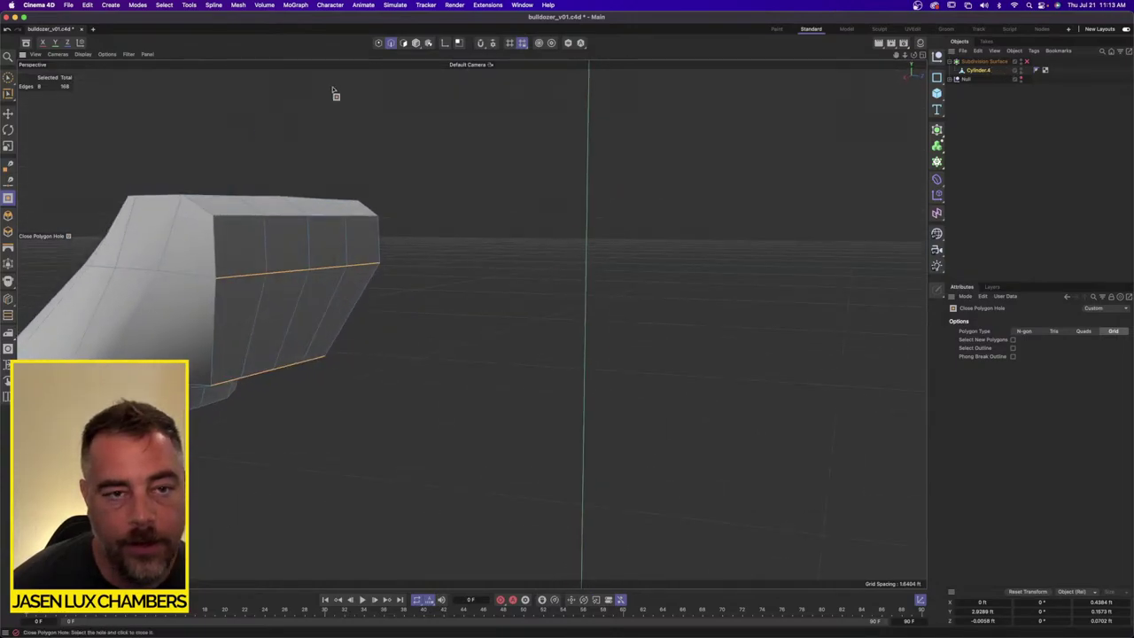
Step: Select the eight polygons of the flap's front face, inset them, and extrude them inwards about 0.02 ft
{"action": "left_click", "coordinate": [403, 43]}
{"action": "left_click", "coordinate": [8, 93]}
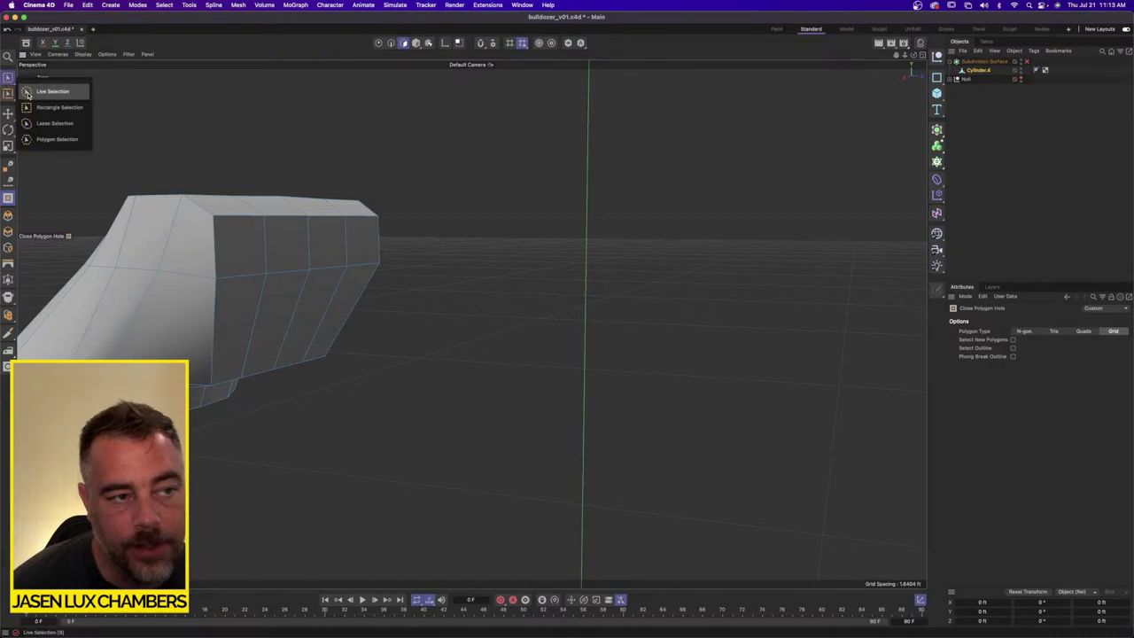
{"action": "left_click", "coordinate": [53, 92]}
{"action": "mouse_move", "coordinate": [326, 255]}
{"action": "left_mouse_down"}
{"action": "mouse_move", "coordinate": [351, 263]}
{"action": "mouse_move", "coordinate": [266, 274]}
{"action": "mouse_move", "coordinate": [327, 261]}
{"action": "mouse_move", "coordinate": [363, 274]}
{"action": "left_mouse_up"}
{"action": "key", "text": "i"}
{"action": "key", "text": "d"}
{"action": "left_click_drag", "start_coordinate": [469, 251], "coordinate": [552, 245]}
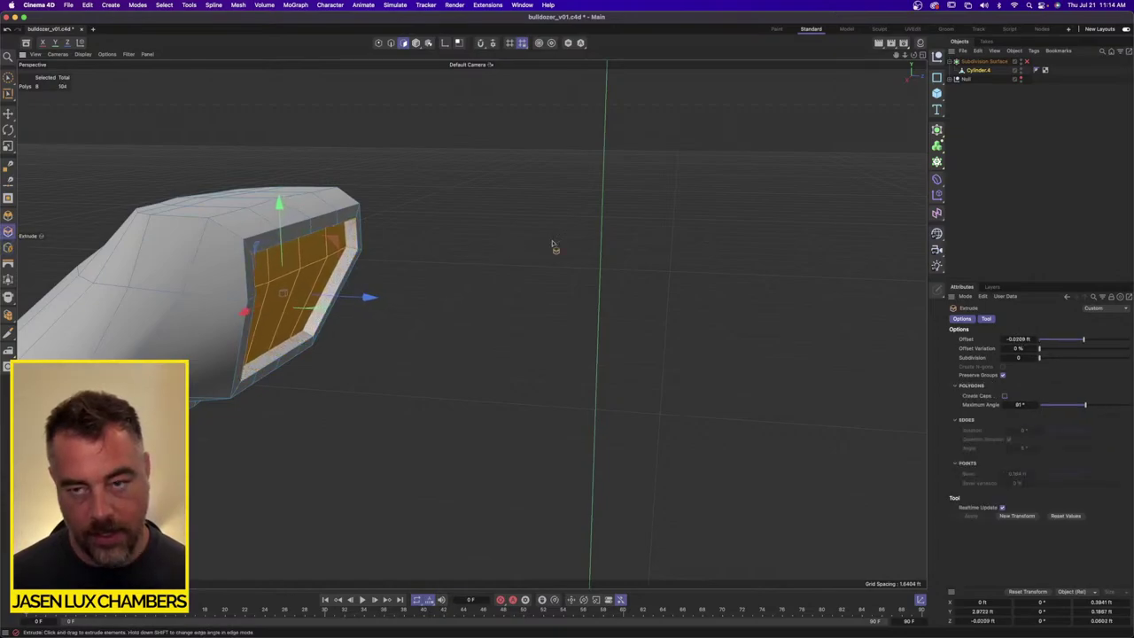
Step: Turn on the Subdivision Surface and delete the eight recessed front polygons to open the flap's mouth
{"action": "left_click", "coordinate": [1027, 62]}
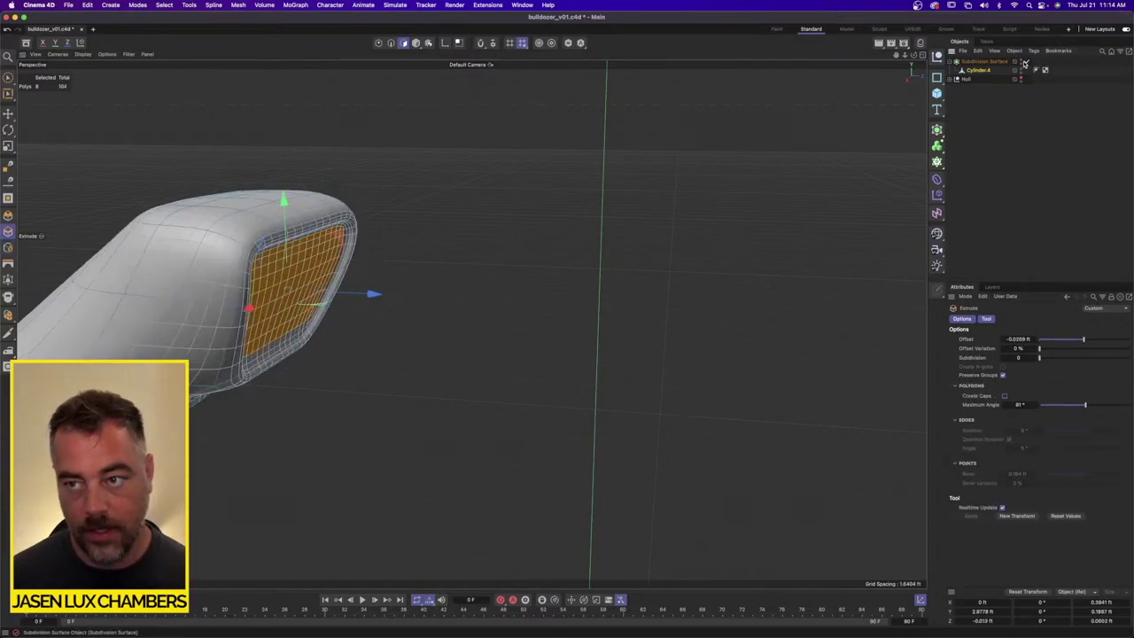
{"action": "left_click", "coordinate": [990, 119]}
{"action": "scroll", "coordinate": [398, 243], "scroll_direction": "down", "scroll_amount": 3}
{"action": "left_click_drag", "start_coordinate": [398, 242], "coordinate": [349, 254], "text": "alt"}
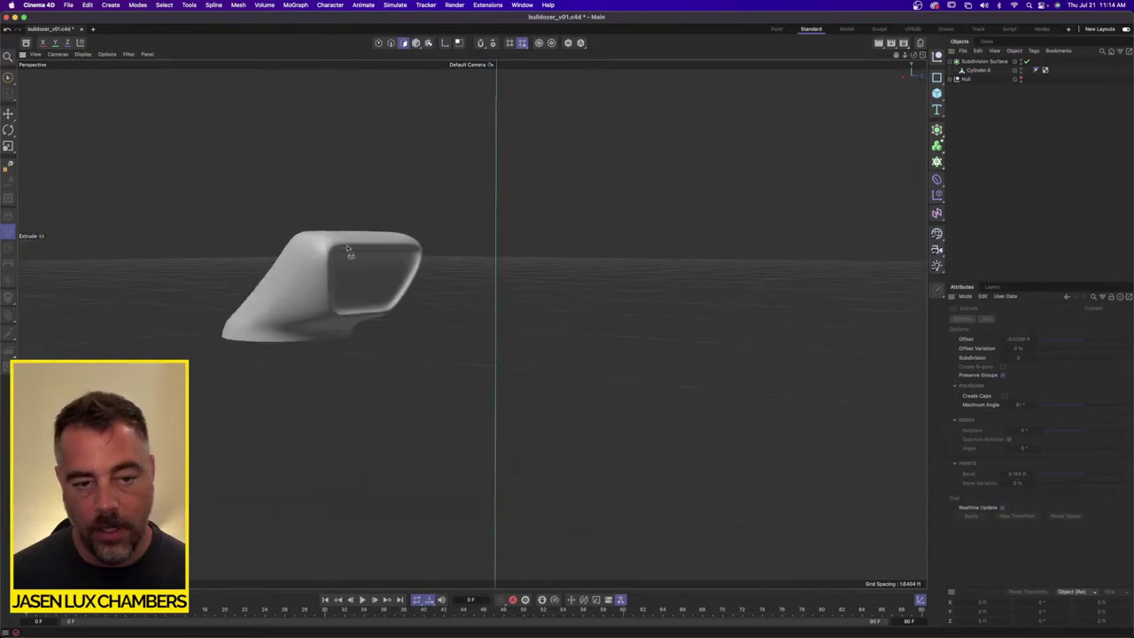
{"action": "right_click_drag", "start_coordinate": [349, 253], "coordinate": [524, 210], "text": "alt"}
{"action": "left_click", "coordinate": [974, 71]}
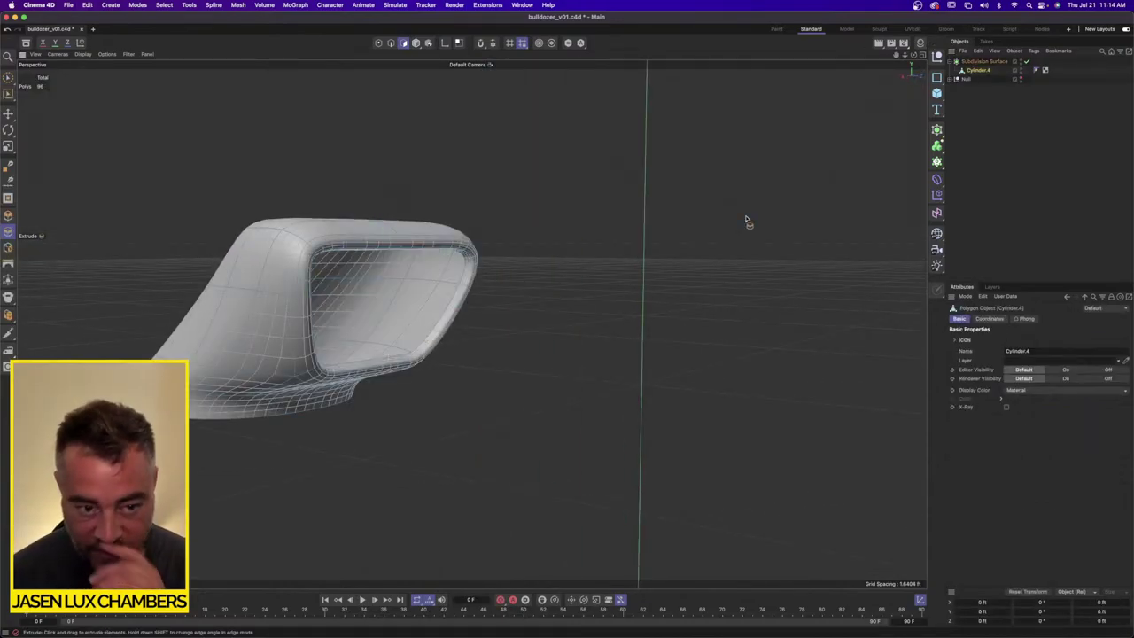
{"action": "left_click", "coordinate": [982, 177]}
{"action": "left_click_drag", "start_coordinate": [597, 252], "coordinate": [427, 270], "text": "alt"}
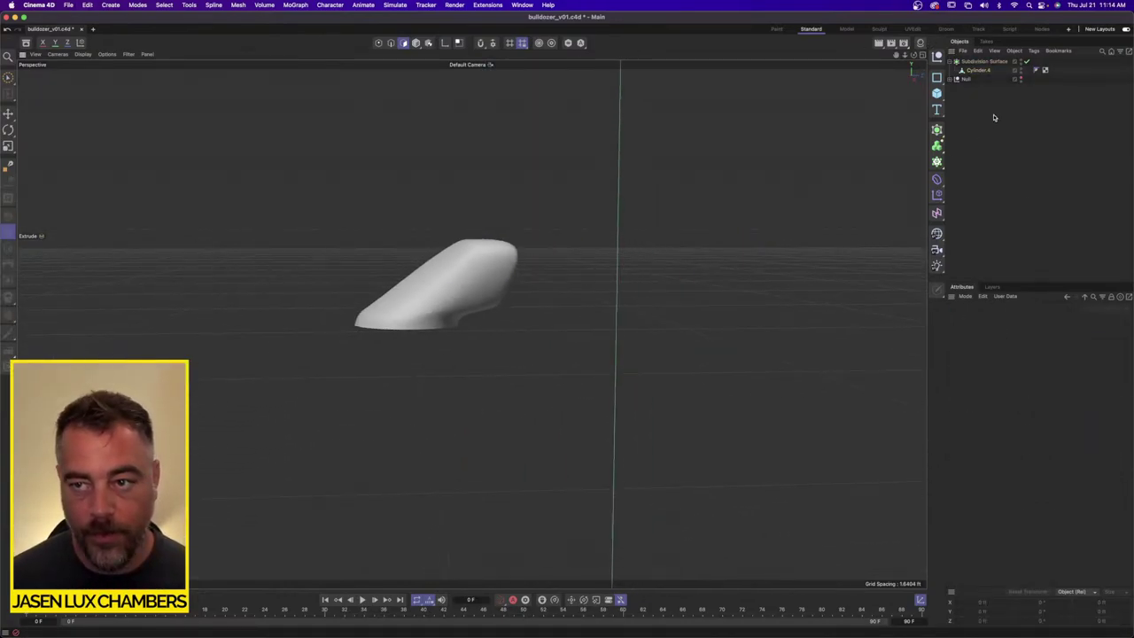
Step: Unhide the Null group containing the exhaust stack, and select the Cylinder.4 flap mesh where it meets the stack's rim
{"action": "left_click", "coordinate": [1020, 78]}
{"action": "left_click_drag", "start_coordinate": [491, 289], "coordinate": [502, 310], "text": "alt"}
{"action": "right_click_drag", "start_coordinate": [501, 310], "coordinate": [527, 281], "text": "alt"}
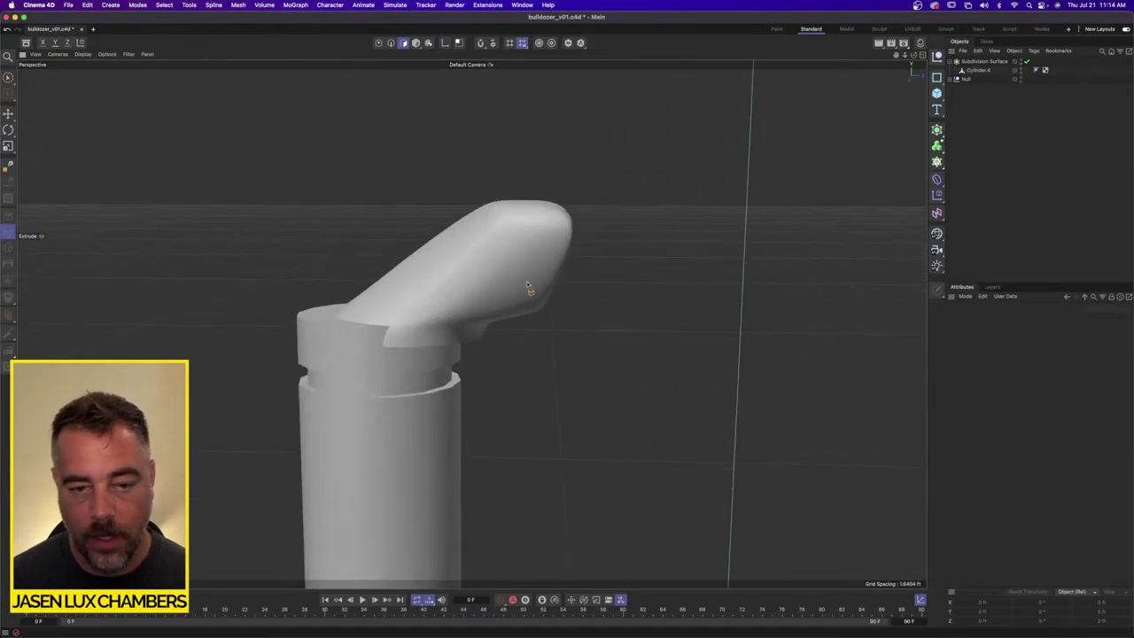
{"action": "left_click", "coordinate": [973, 72]}
{"action": "right_click_drag", "start_coordinate": [353, 312], "coordinate": [375, 307], "text": "alt"}
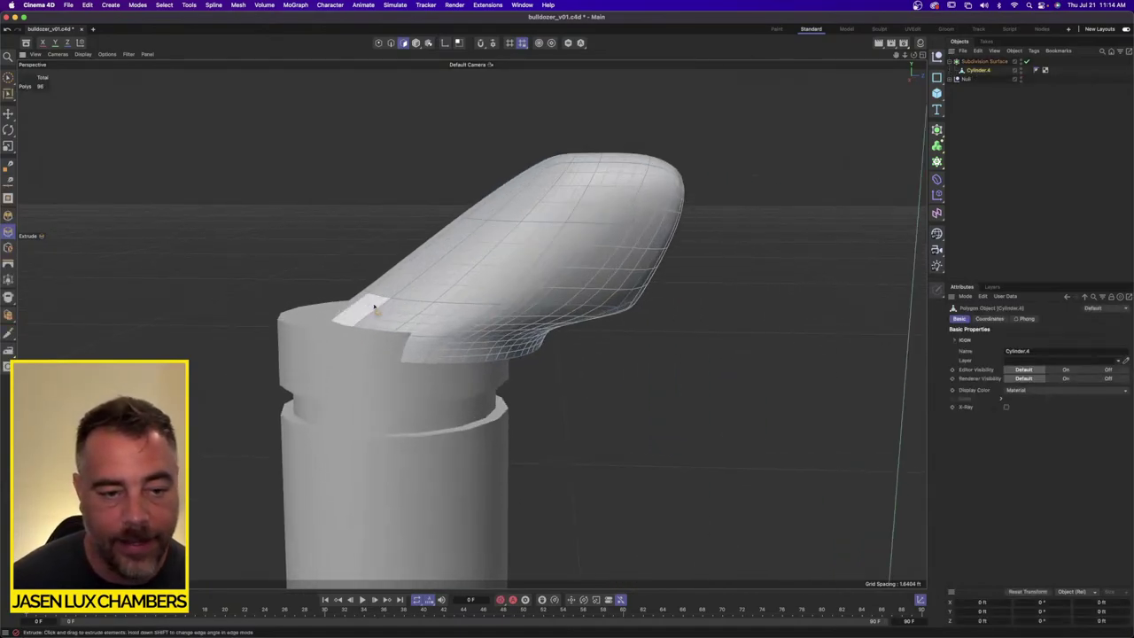
Step: Select all points of the Cylinder.4 flap mesh and show the four-view layout with the flap and the stack's rim framed
{"action": "left_click", "coordinate": [378, 43]}
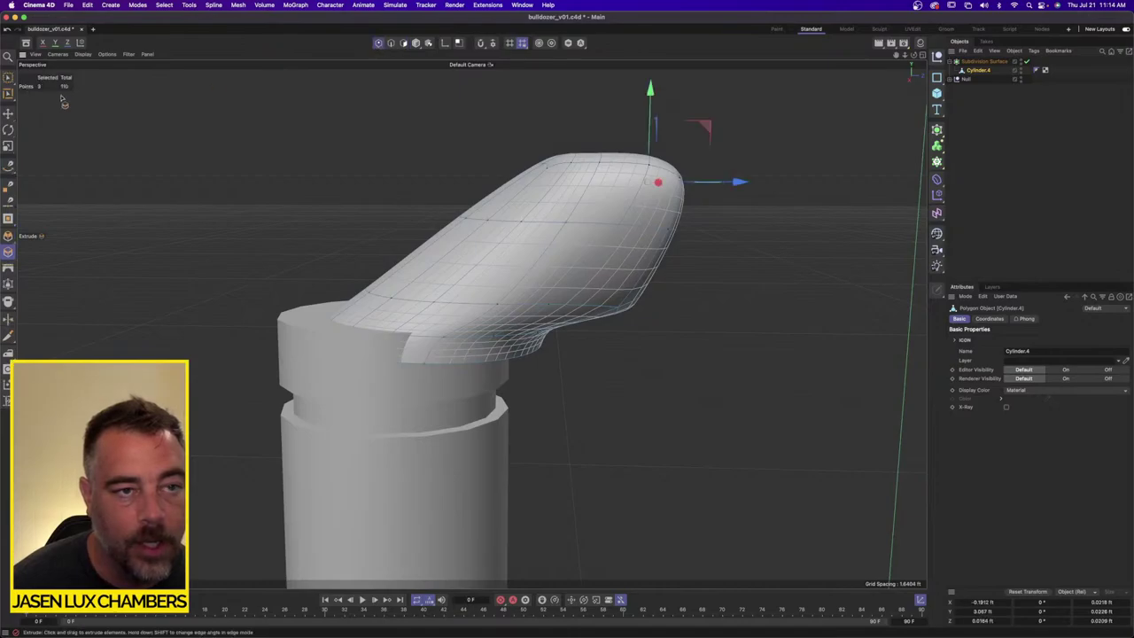
{"action": "key", "text": "super+a"}
{"action": "left_click_drag", "start_coordinate": [577, 268], "coordinate": [529, 296], "text": "alt"}
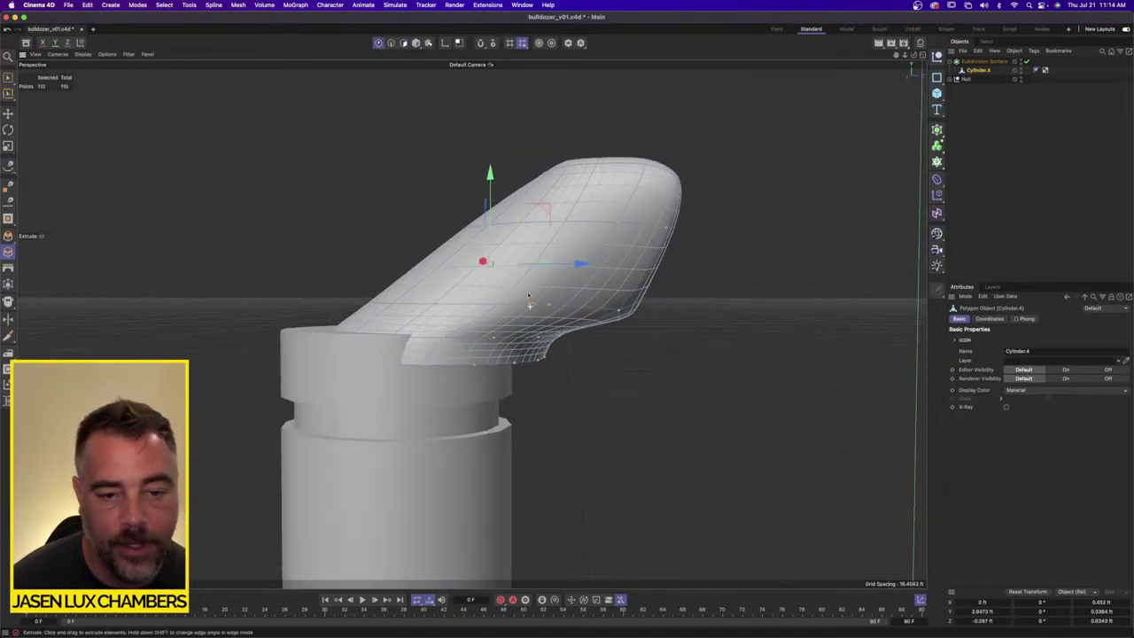
{"action": "left_click_drag", "start_coordinate": [18, 92], "coordinate": [49, 104]}
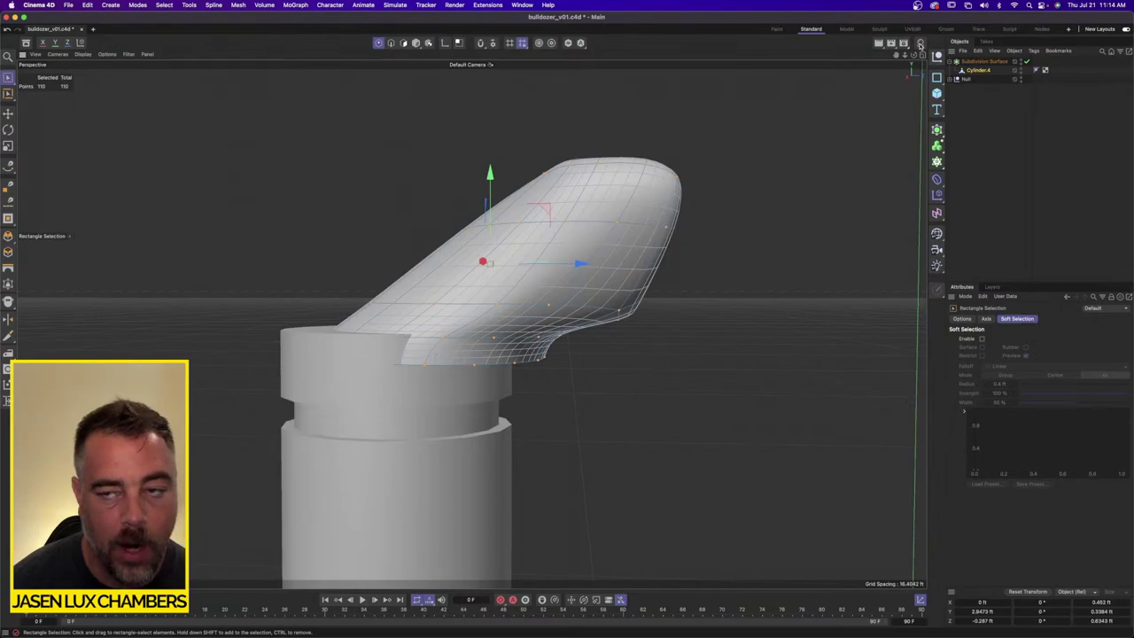
{"action": "left_click", "coordinate": [919, 44]}
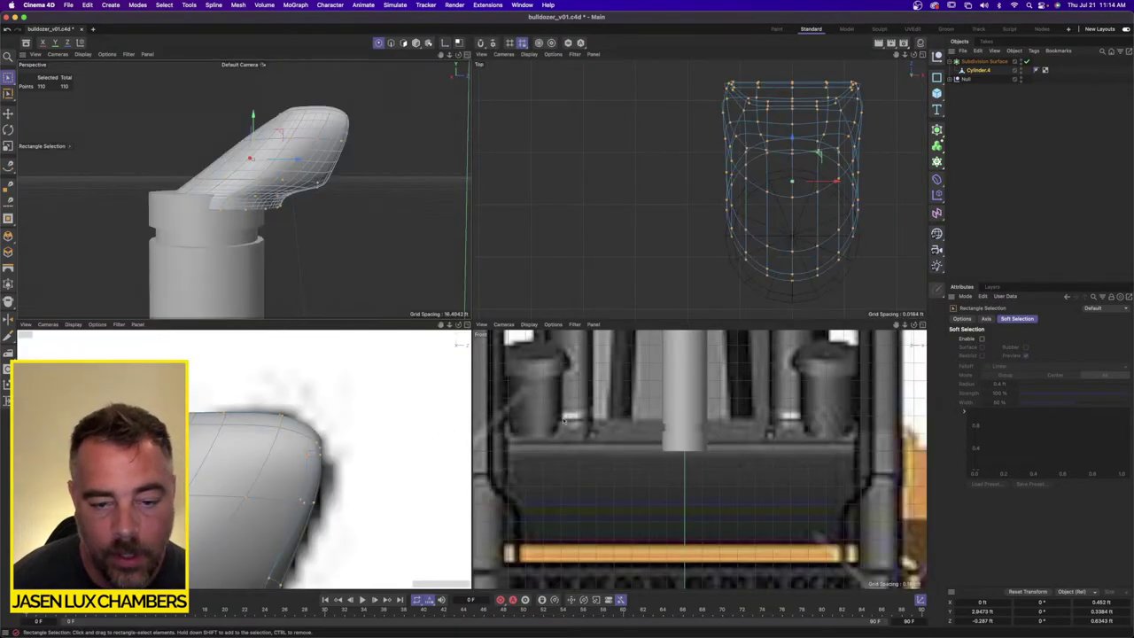
{"action": "scroll", "coordinate": [250, 432], "scroll_direction": "down", "scroll_amount": 5}
{"action": "scroll", "coordinate": [250, 433], "scroll_direction": "up", "scroll_amount": 5}
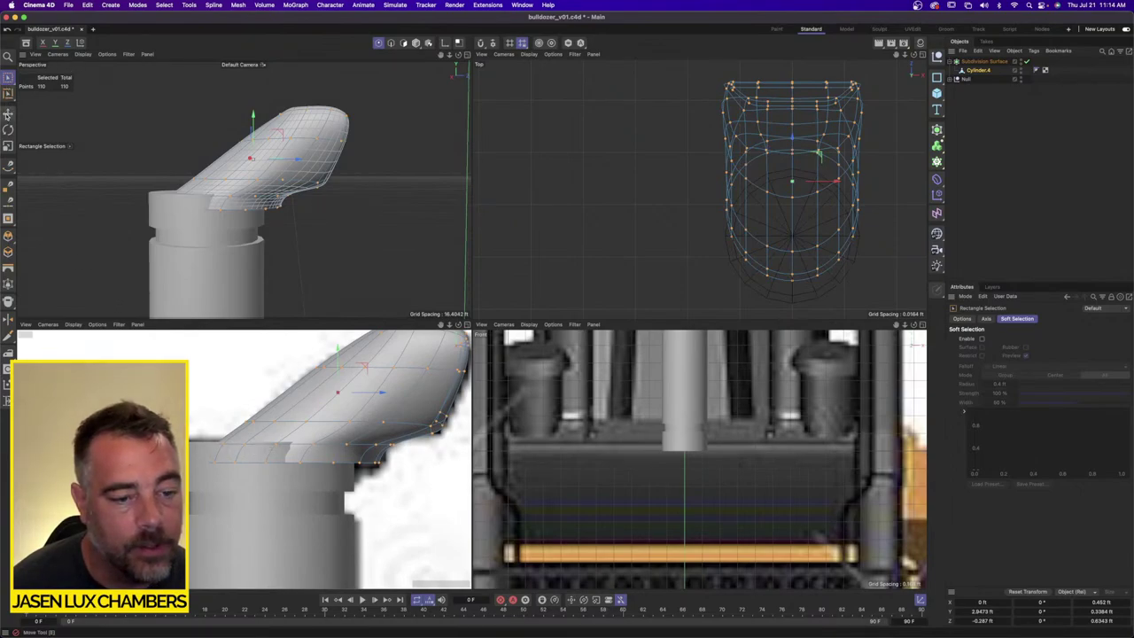
Step: Turn on cap fillets for the stack's four cylinders, Cylinder through Cylinder.3, inside the Null group
{"action": "left_click", "coordinate": [951, 80]}
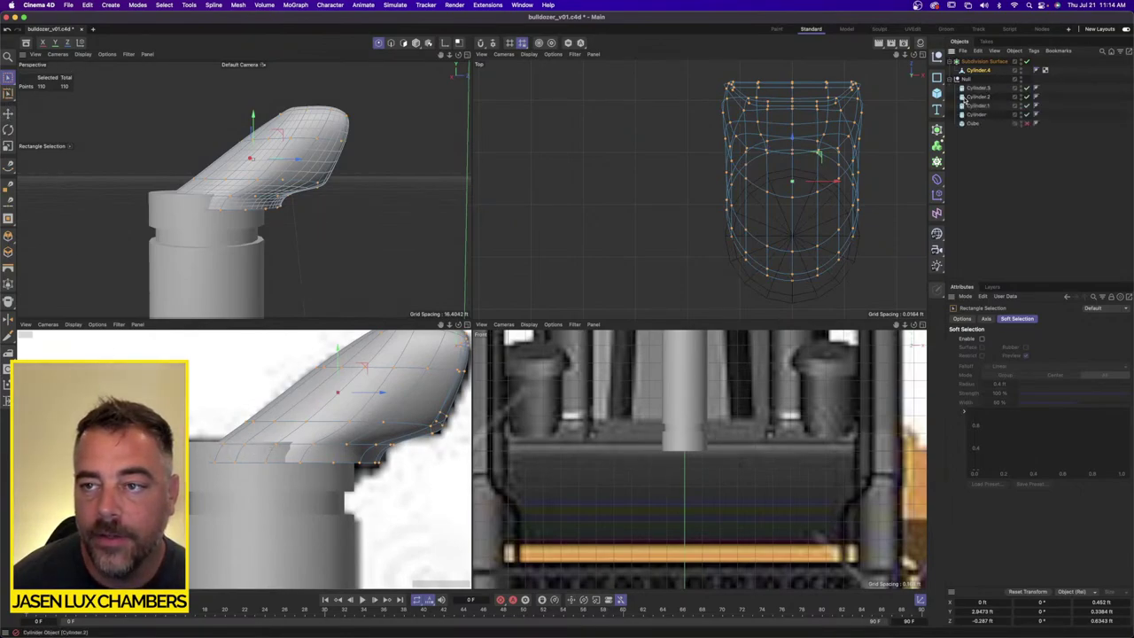
{"action": "left_click", "coordinate": [978, 89]}
{"action": "left_click", "coordinate": [979, 115], "text": "shift"}
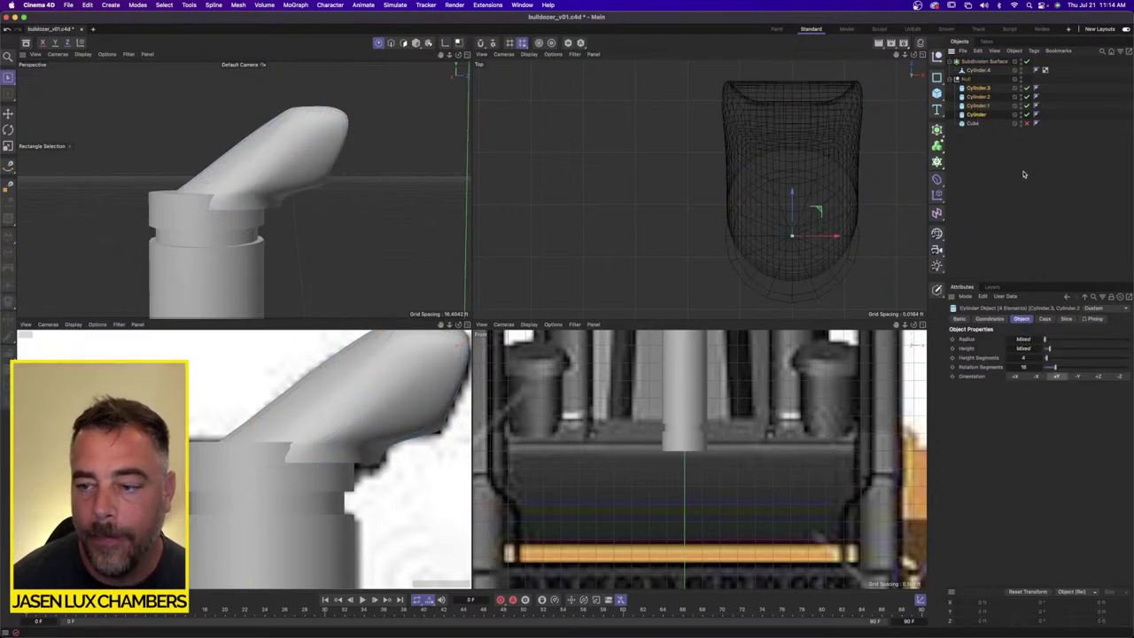
{"action": "left_click", "coordinate": [1045, 319]}
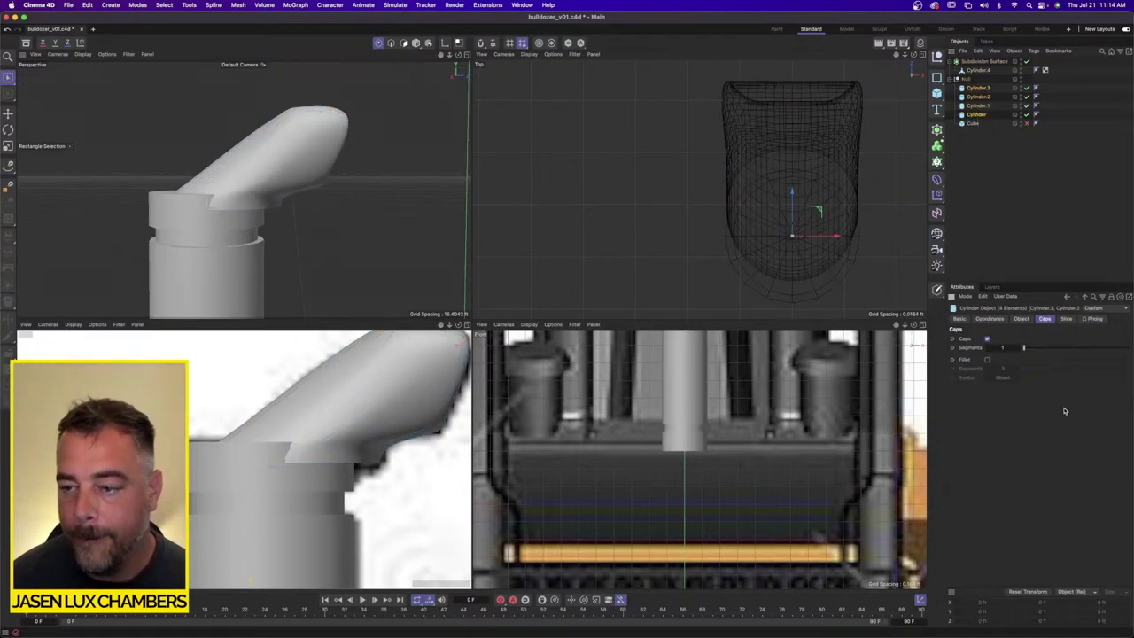
{"action": "left_click", "coordinate": [987, 361]}
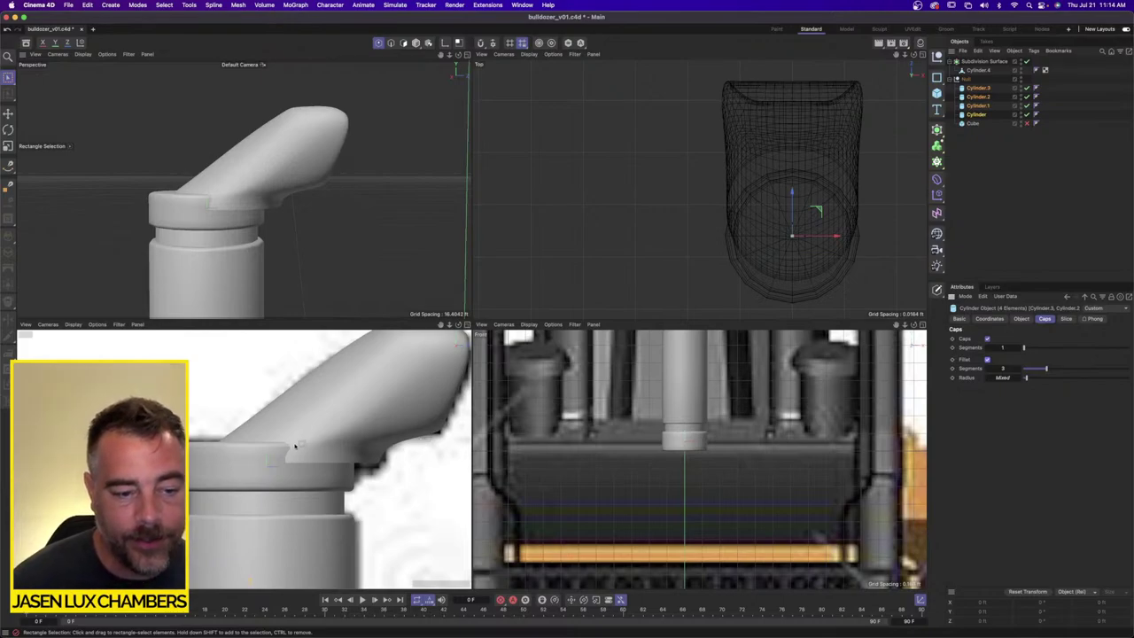
Step: Extend the flap's base points back over the stack's rim in the side view, and raise the upper ring of 16 points slightly
{"action": "left_click", "coordinate": [979, 70]}
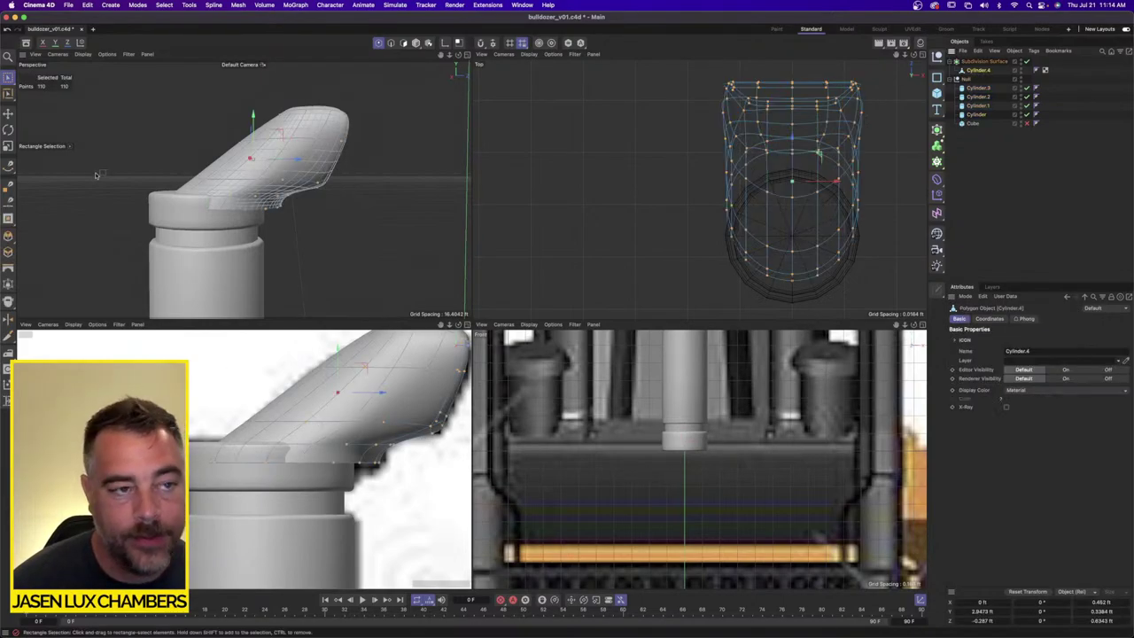
{"action": "left_click_drag", "start_coordinate": [8, 78], "coordinate": [36, 112]}
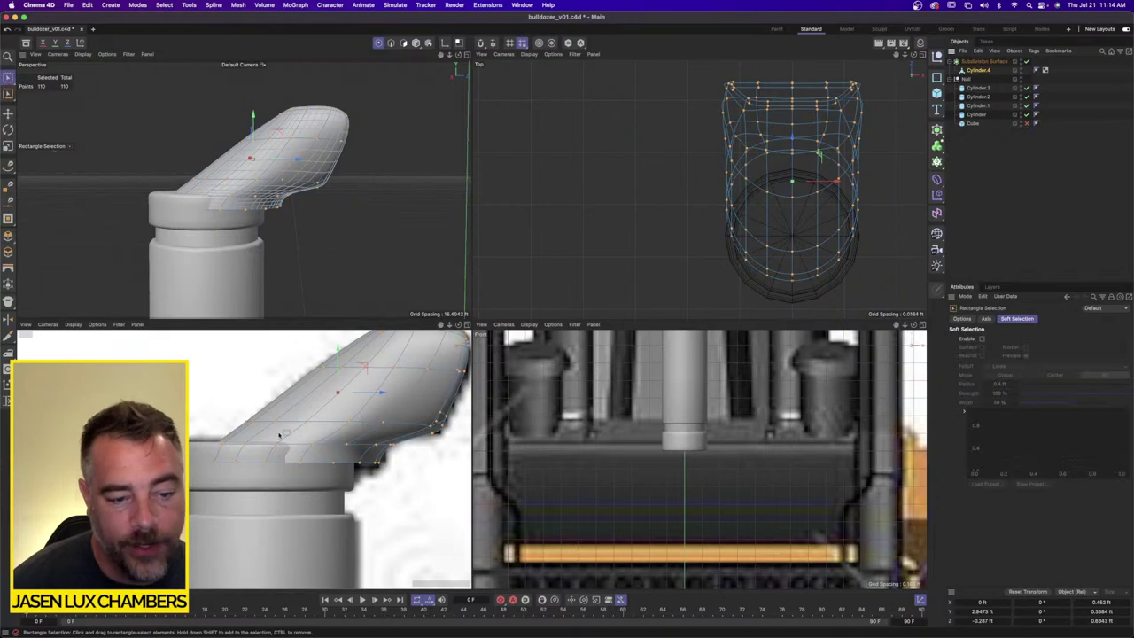
{"action": "left_click_drag", "start_coordinate": [282, 432], "coordinate": [197, 499]}
{"action": "left_click_drag", "start_coordinate": [287, 455], "coordinate": [416, 456]}
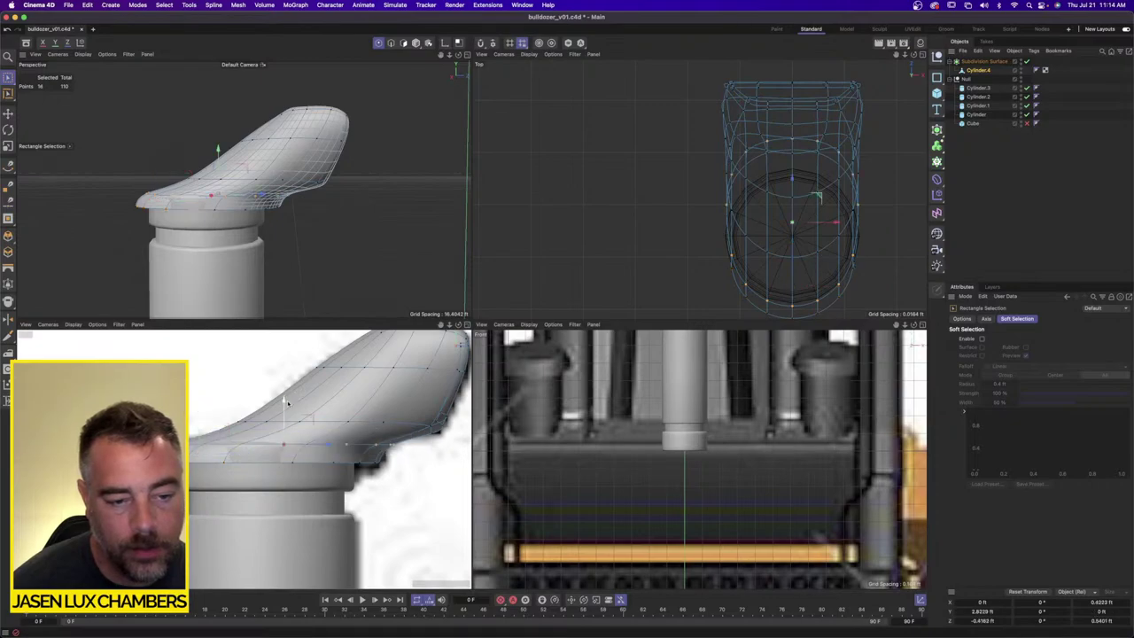
{"action": "left_click_drag", "start_coordinate": [288, 403], "coordinate": [287, 394]}
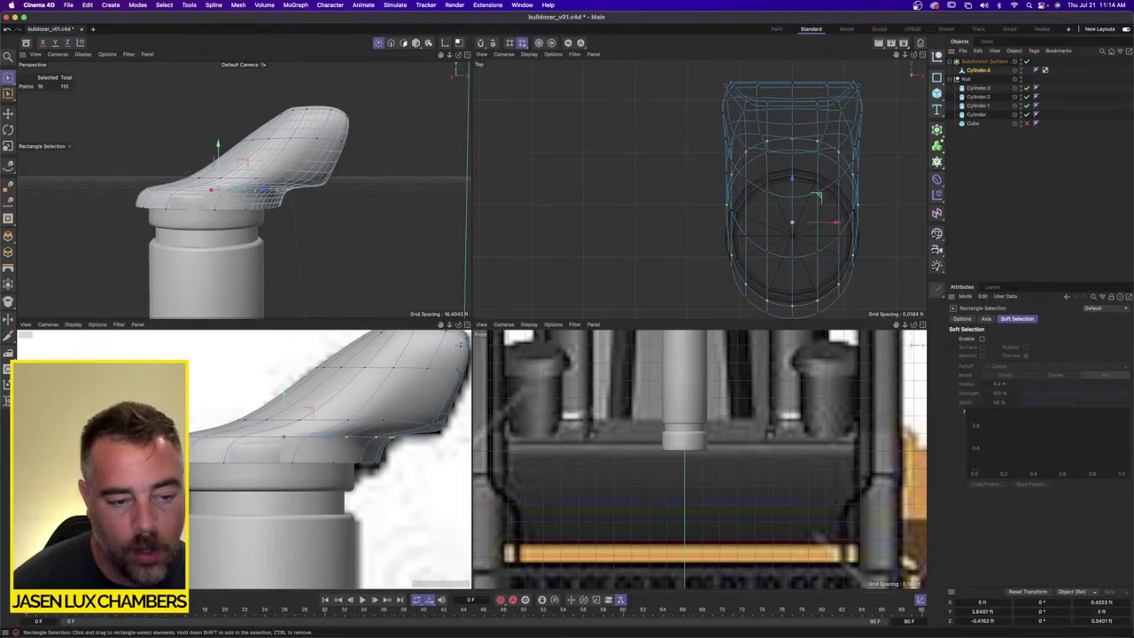
Step: Select the eight side points at the flap's base and scale them outwards along X to a width of about 0.47 ft
{"action": "left_click_drag", "start_coordinate": [151, 450], "coordinate": [179, 474]}
{"action": "left_click_drag", "start_coordinate": [211, 218], "coordinate": [323, 271], "text": "alt"}
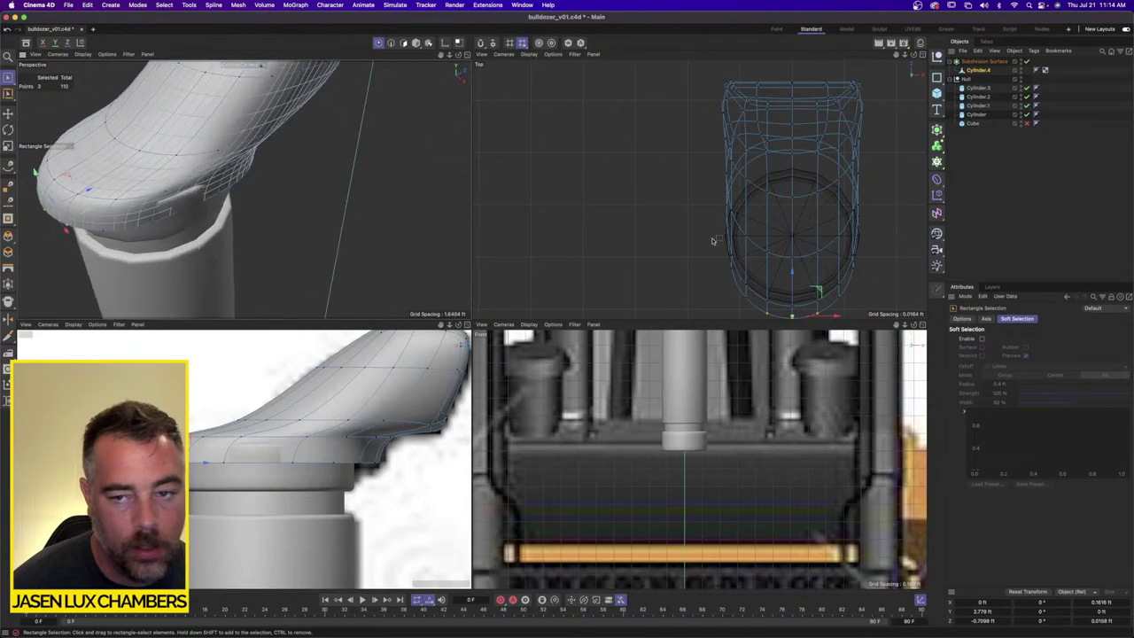
{"action": "left_click_drag", "start_coordinate": [202, 452], "coordinate": [334, 442], "text": "shift"}
{"action": "left_click_drag", "start_coordinate": [220, 426], "coordinate": [200, 472], "text": "ctrl"}
{"action": "left_click_drag", "start_coordinate": [228, 188], "coordinate": [238, 196], "text": "alt"}
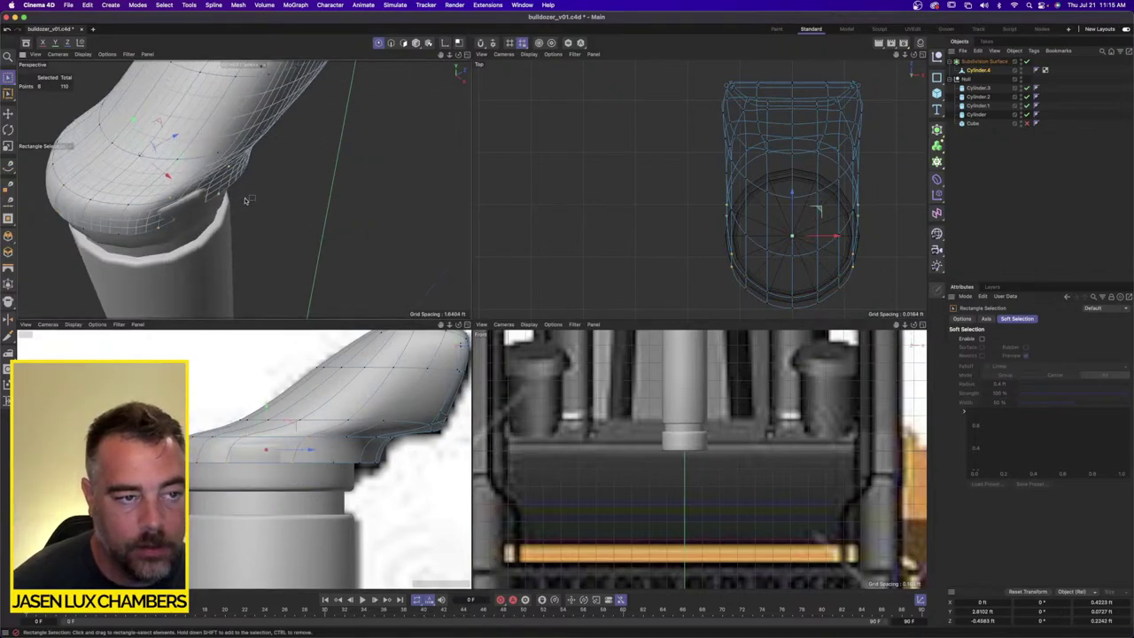
{"action": "left_click_drag", "start_coordinate": [39, 128], "coordinate": [102, 130], "text": "alt"}
{"action": "left_click", "coordinate": [8, 145]}
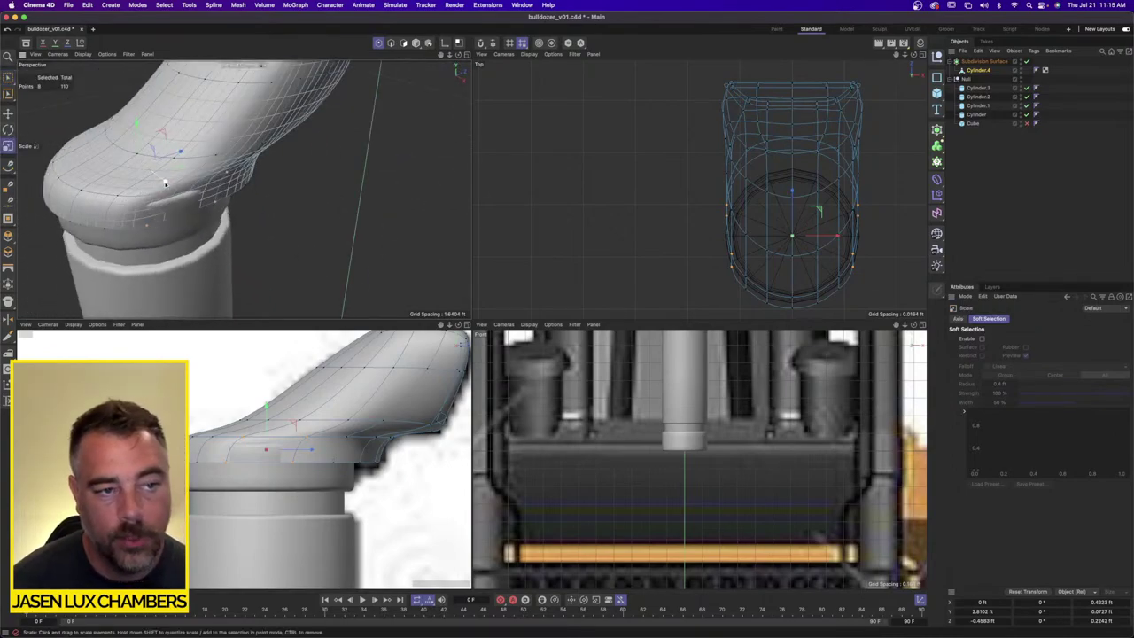
{"action": "left_click_drag", "start_coordinate": [158, 177], "coordinate": [166, 183]}
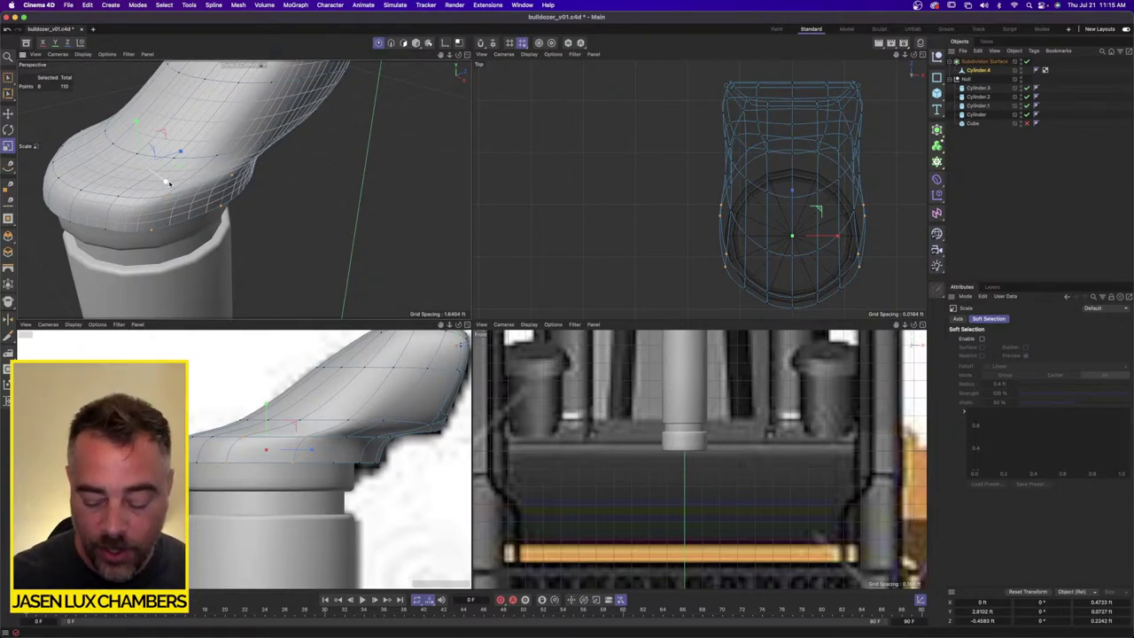
{"action": "left_click", "coordinate": [166, 182]}
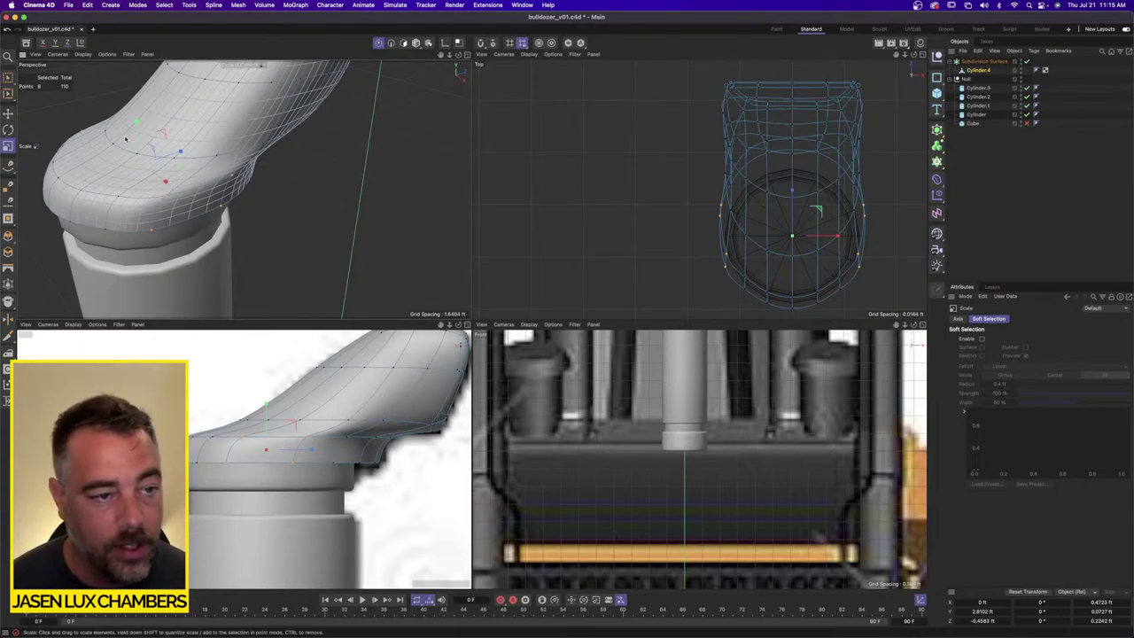
Step: Delete all the flap points on the negative X side of the mesh's centreline
{"action": "left_click", "coordinate": [8, 77]}
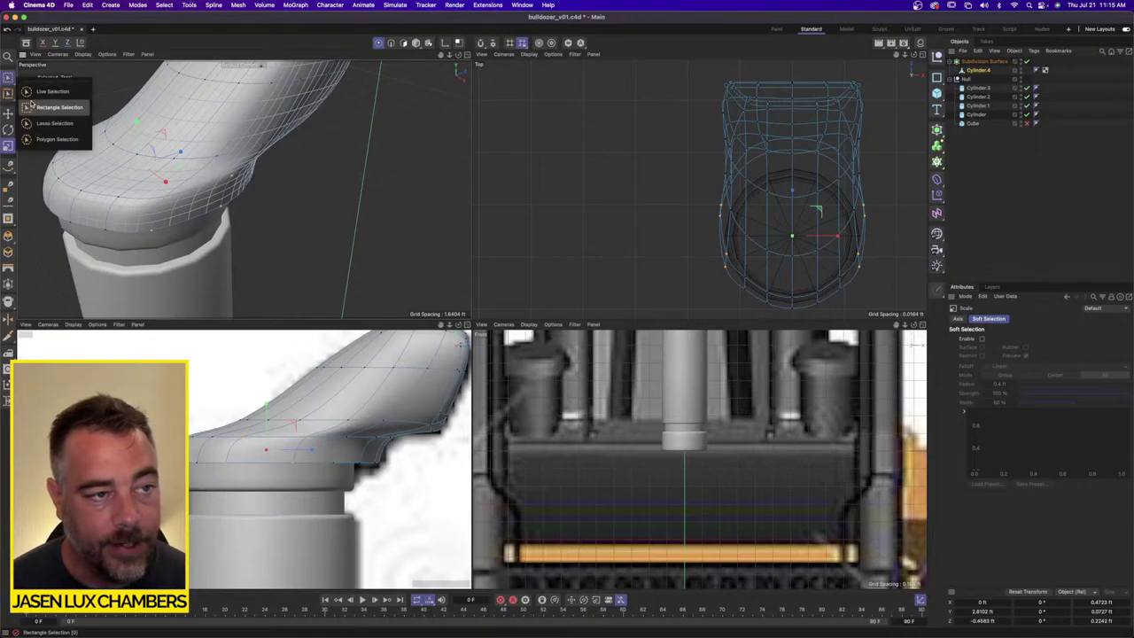
{"action": "left_click", "coordinate": [49, 99]}
{"action": "left_click_drag", "start_coordinate": [141, 255], "coordinate": [179, 197]}
{"action": "mouse_move", "coordinate": [179, 198]}
{"action": "left_mouse_down", "text": "alt"}
{"action": "mouse_move", "coordinate": [133, 177]}
{"action": "mouse_move", "coordinate": [193, 205]}
{"action": "left_mouse_up", "text": "alt"}
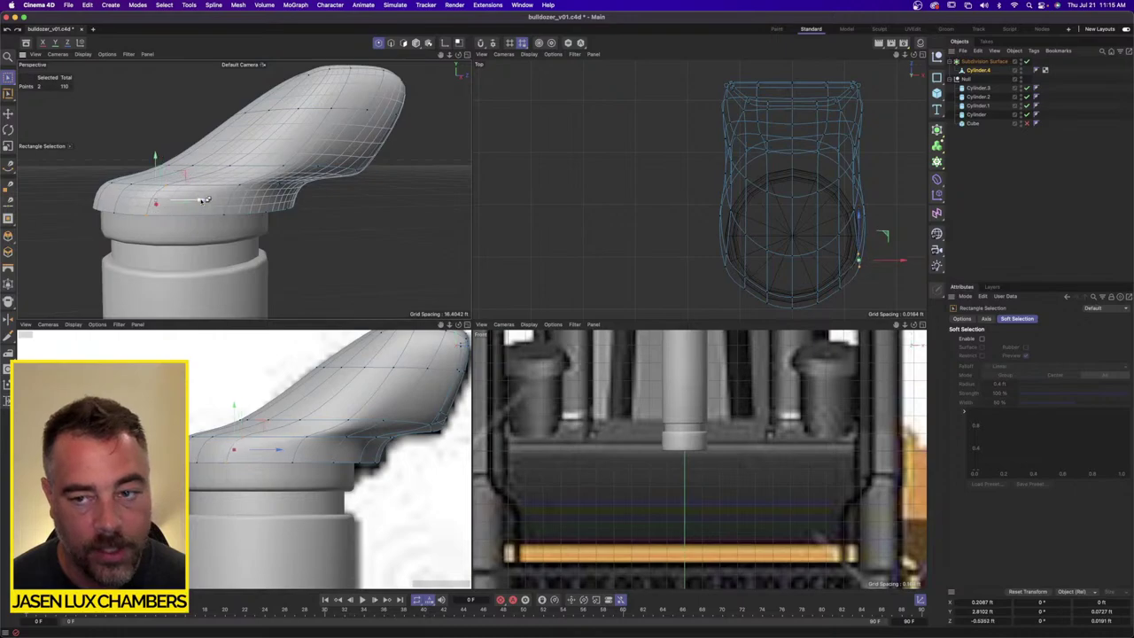
{"action": "scroll", "coordinate": [550, 188], "scroll_direction": "down", "scroll_amount": 3}
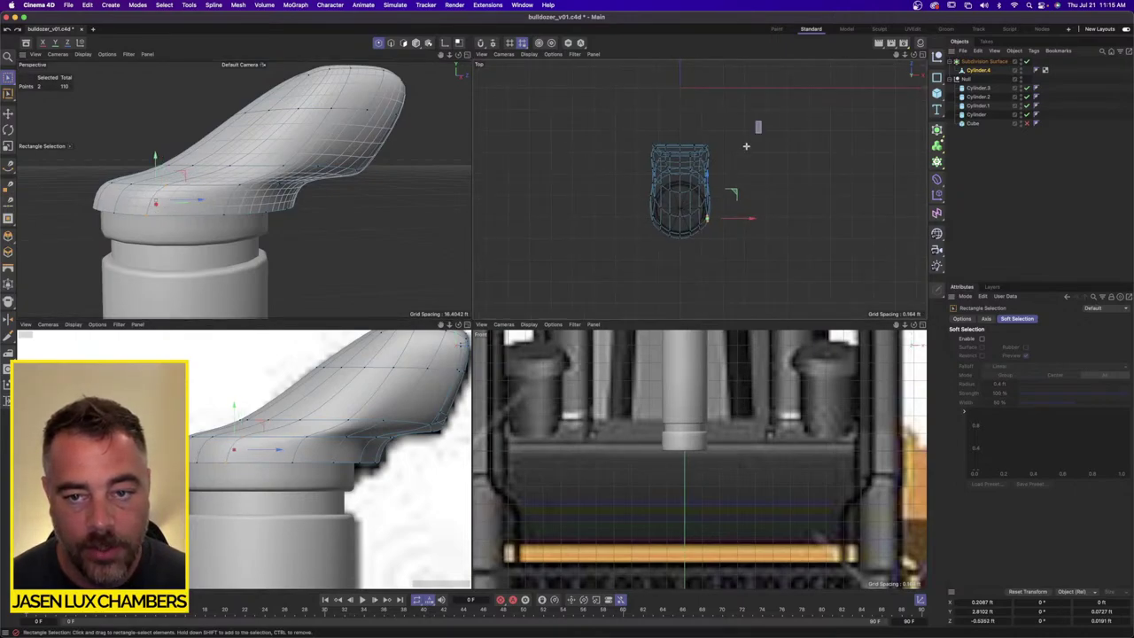
{"action": "left_click_drag", "start_coordinate": [604, 110], "coordinate": [690, 267]}
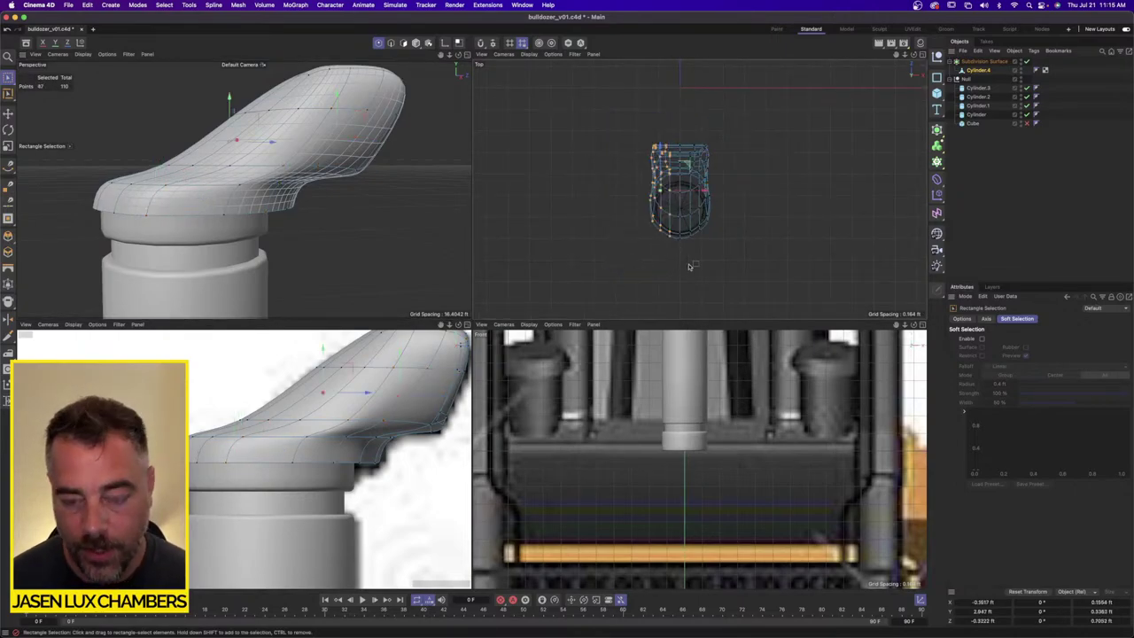
{"action": "key", "text": "Delete"}
Step: Add a Symmetry object inside the Subdivision Surface and nest the Cylinder.4 half mesh in it
{"action": "left_click", "coordinate": [937, 130]}
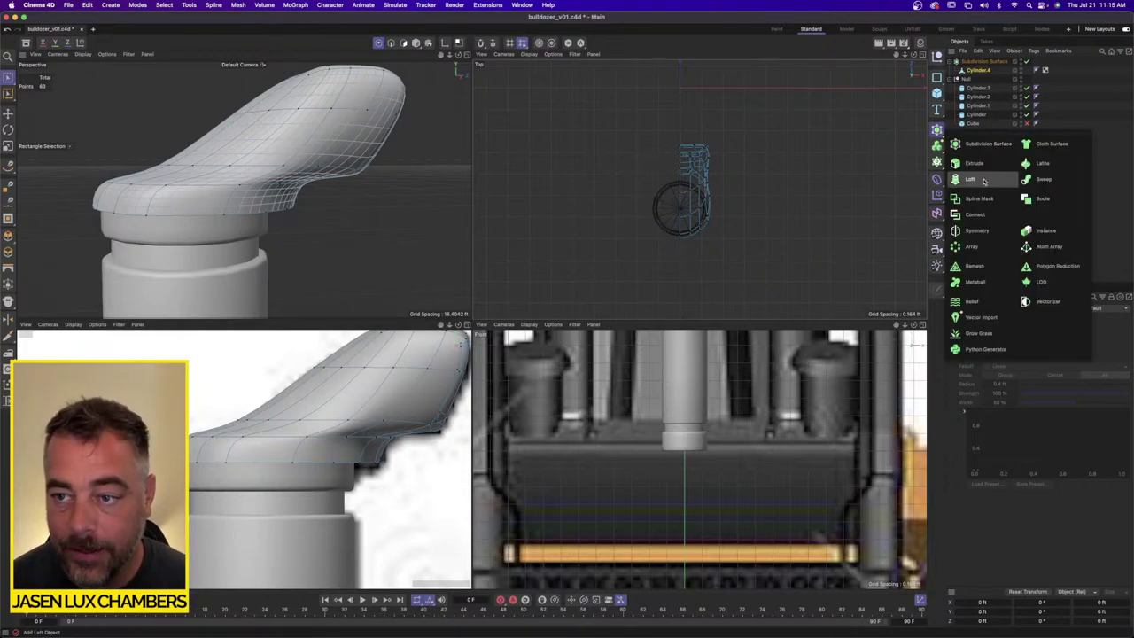
{"action": "left_click", "coordinate": [975, 223]}
{"action": "left_click_drag", "start_coordinate": [974, 62], "coordinate": [986, 72]}
{"action": "left_click", "coordinate": [982, 79]}
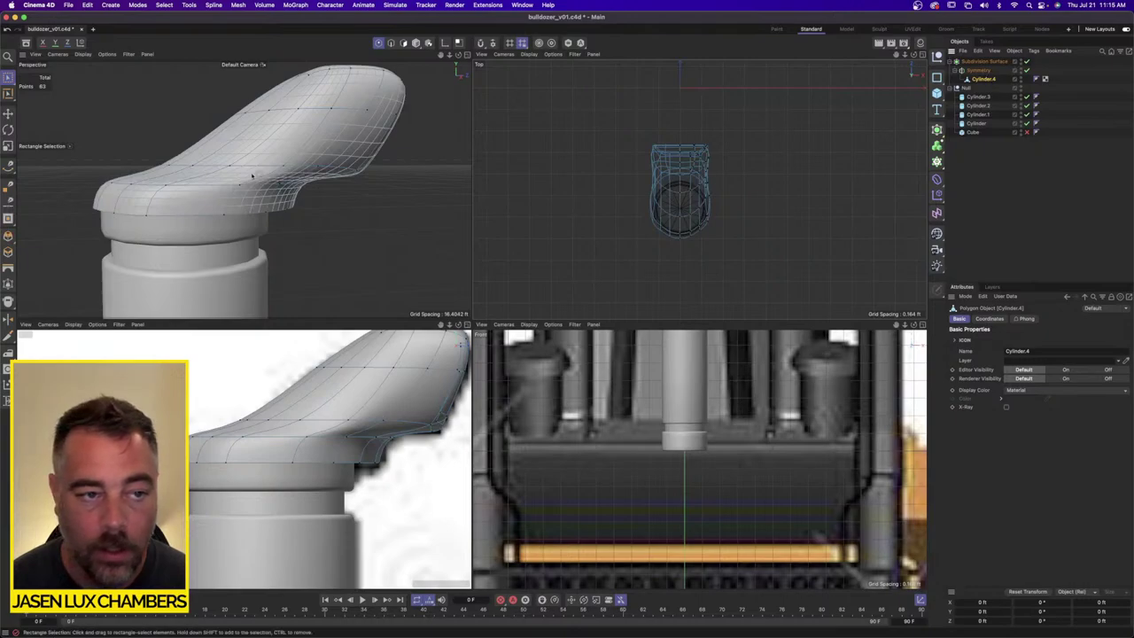
Step: Smooth the nine points along the flap's bottom edge with the Iron tool and move them back to Z about -0.45 ft
{"action": "left_click_drag", "start_coordinate": [215, 178], "coordinate": [249, 219]}
{"action": "left_click_drag", "start_coordinate": [249, 219], "coordinate": [218, 165], "text": "alt"}
{"action": "left_click_drag", "start_coordinate": [218, 165], "coordinate": [354, 266], "text": "alt"}
{"action": "middle_click_drag", "start_coordinate": [399, 301], "coordinate": [372, 217], "text": "alt"}
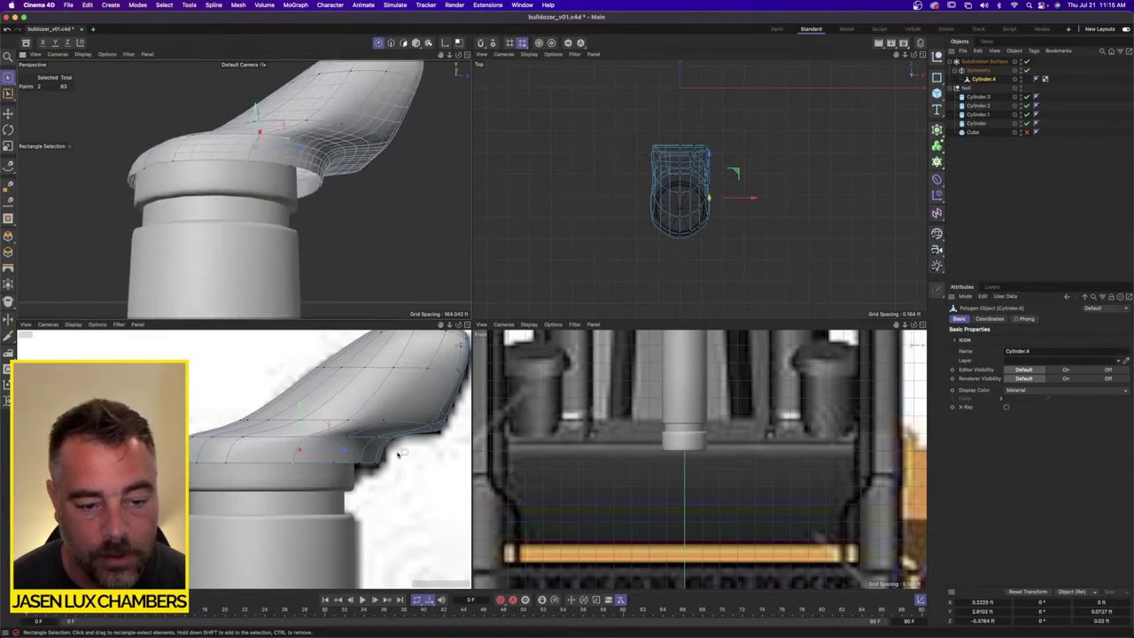
{"action": "left_click_drag", "start_coordinate": [399, 452], "coordinate": [199, 480]}
{"action": "left_click_drag", "start_coordinate": [266, 165], "coordinate": [281, 94], "text": "alt"}
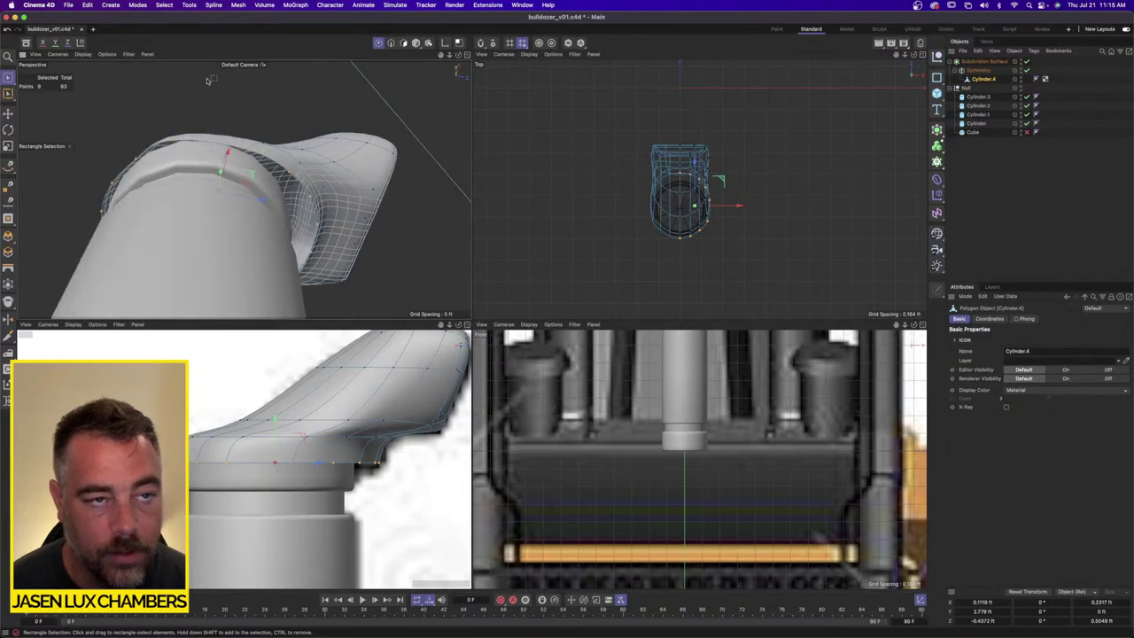
{"action": "left_click", "coordinate": [189, 4]}
{"action": "mouse_move", "coordinate": [238, 4]}
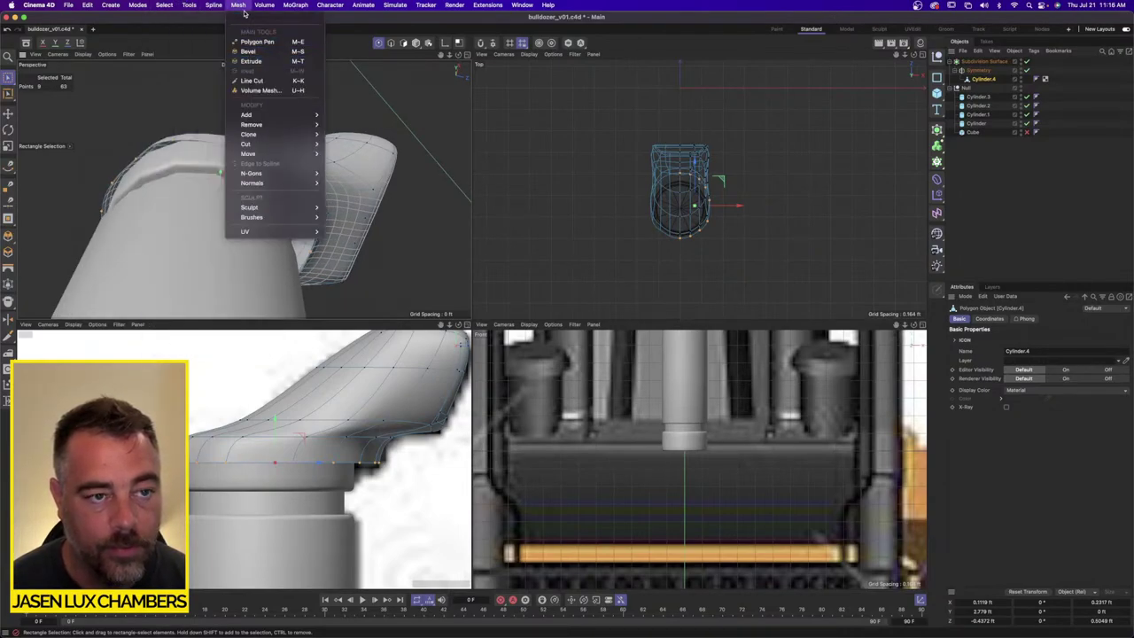
{"action": "mouse_move", "coordinate": [282, 118]}
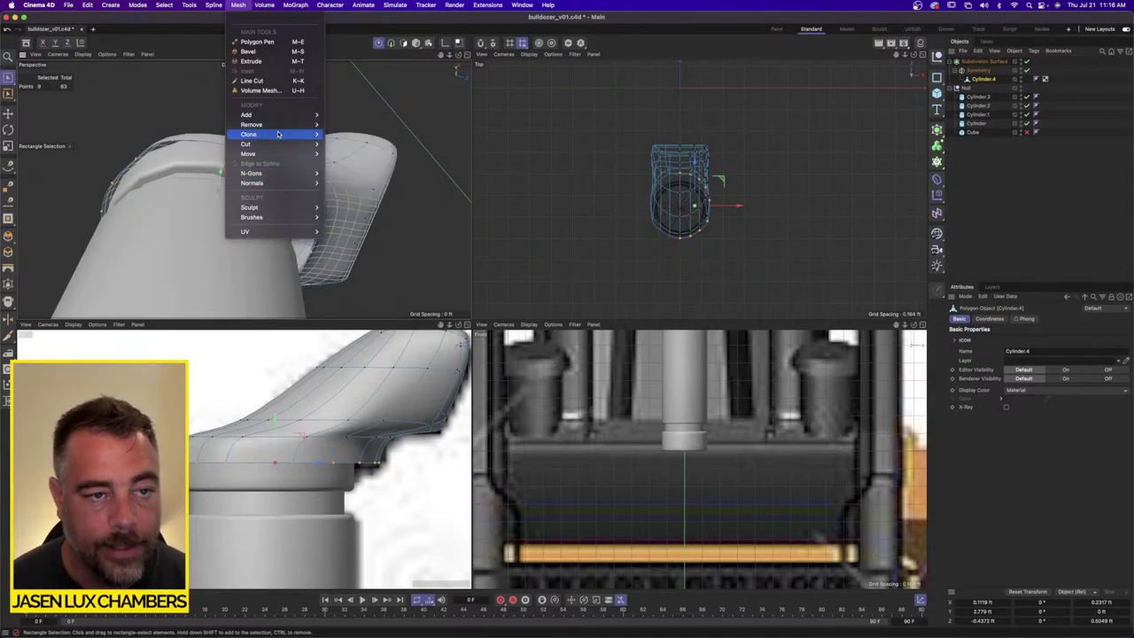
{"action": "mouse_move", "coordinate": [278, 154]}
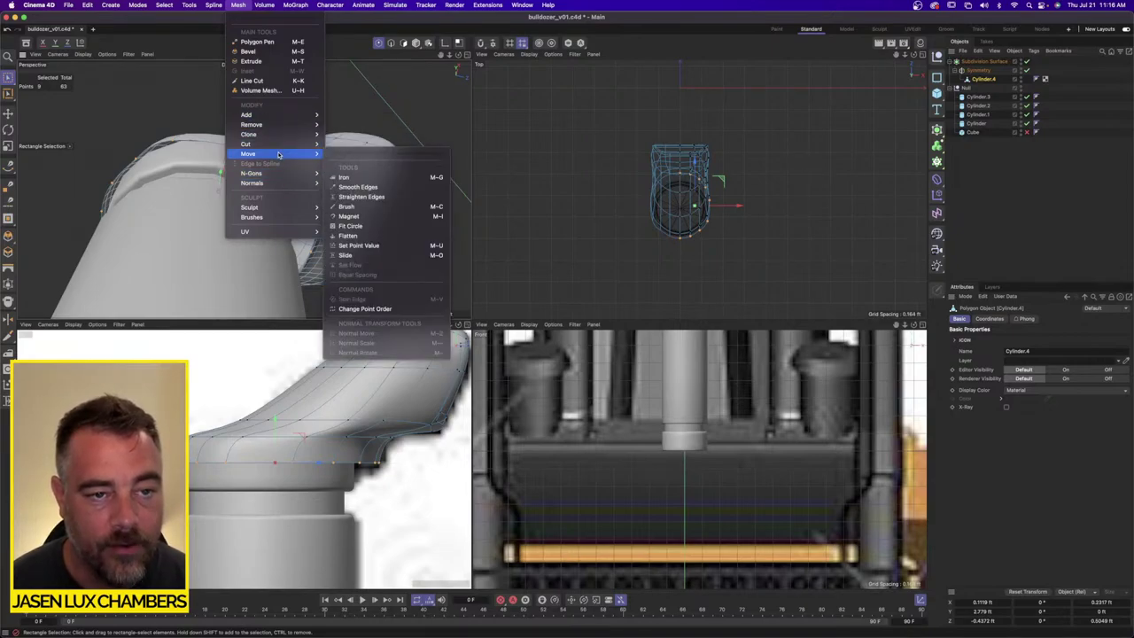
{"action": "left_click", "coordinate": [344, 177]}
{"action": "left_click_drag", "start_coordinate": [209, 155], "coordinate": [192, 156]}
{"action": "left_click", "coordinate": [7, 113]}
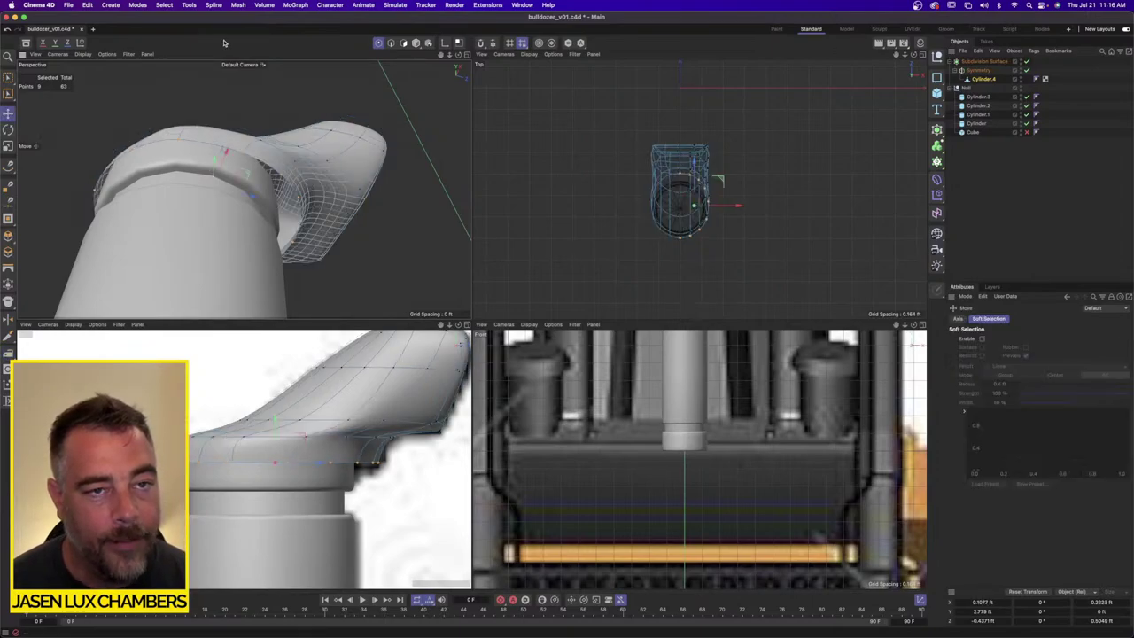
{"action": "left_click_drag", "start_coordinate": [254, 199], "coordinate": [250, 195]}
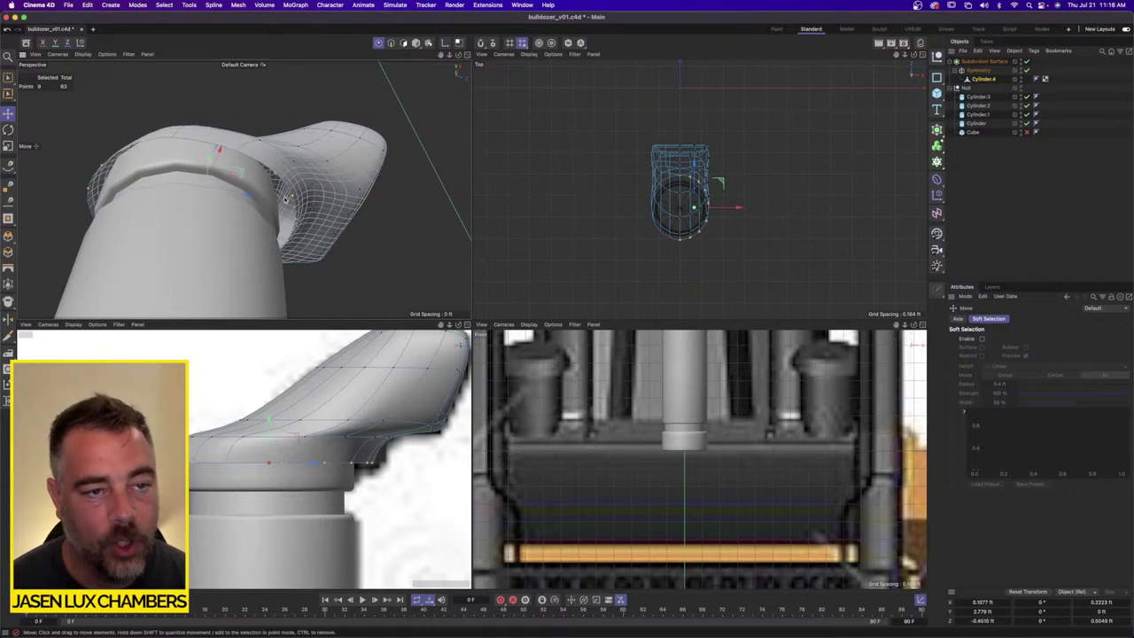
Step: Try to fill the half mesh's open bottom with Close Polygon Hole, using the Grid polygon type
{"action": "left_click", "coordinate": [238, 4]}
{"action": "mouse_move", "coordinate": [248, 114]}
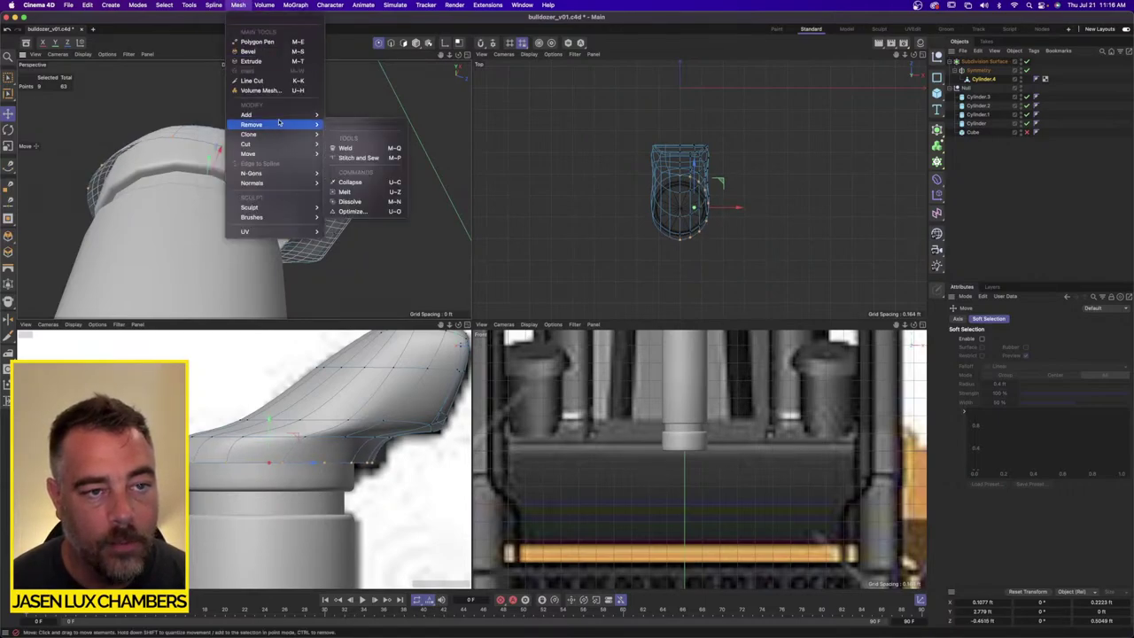
{"action": "left_click", "coordinate": [363, 133]}
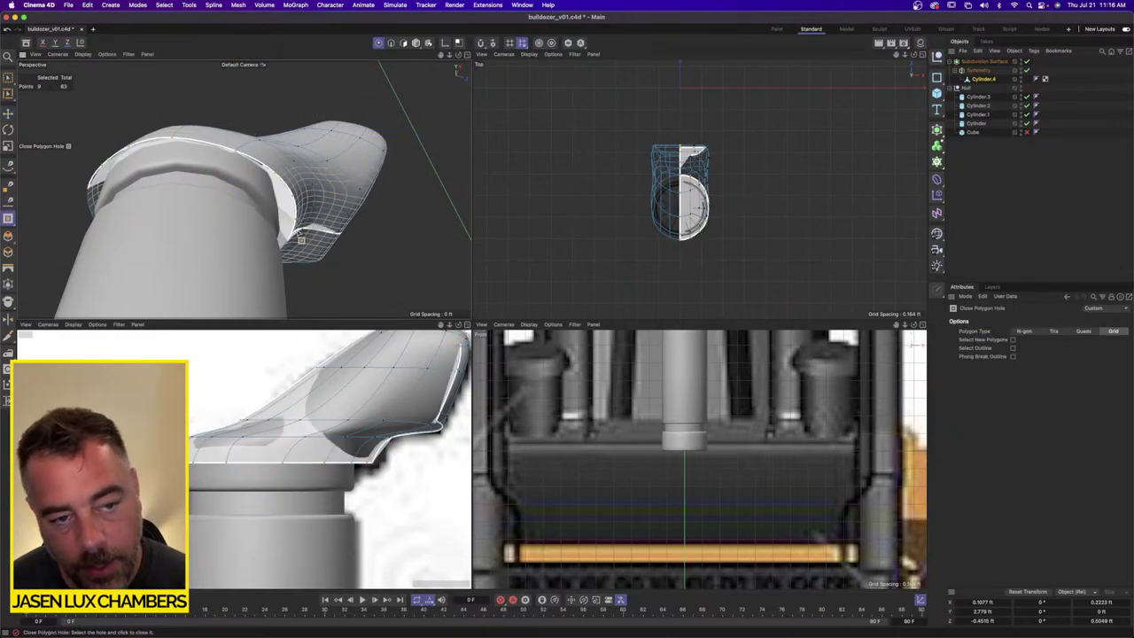
{"action": "left_click", "coordinate": [301, 240]}
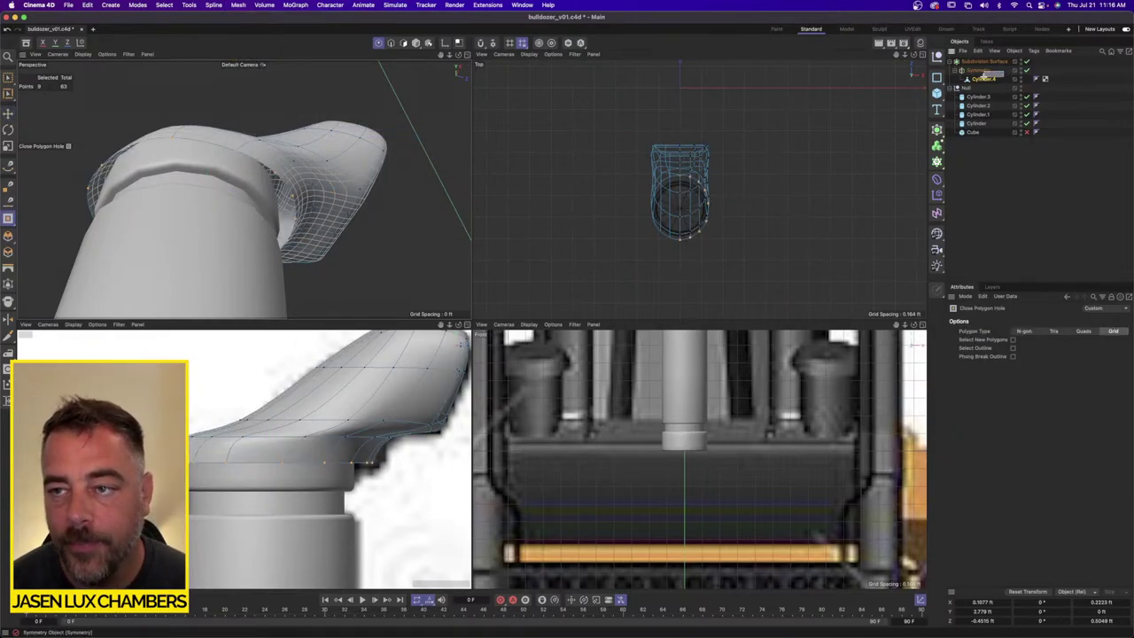
Step: Merge the Symmetry object and its half mesh into one full Cylinder.4 polygon object
{"action": "right_click", "coordinate": [987, 74]}
{"action": "left_click", "coordinate": [1065, 347]}
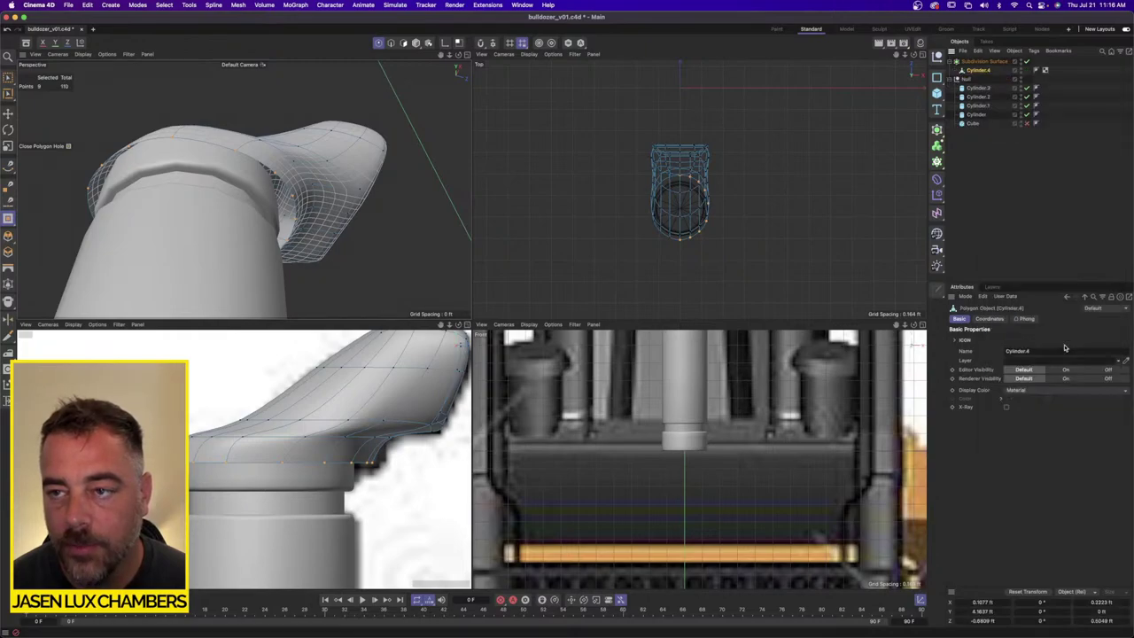
Step: Close the open bottom of the Cylinder.4 flap mesh with Close Polygon Hole
{"action": "left_click", "coordinate": [292, 196]}
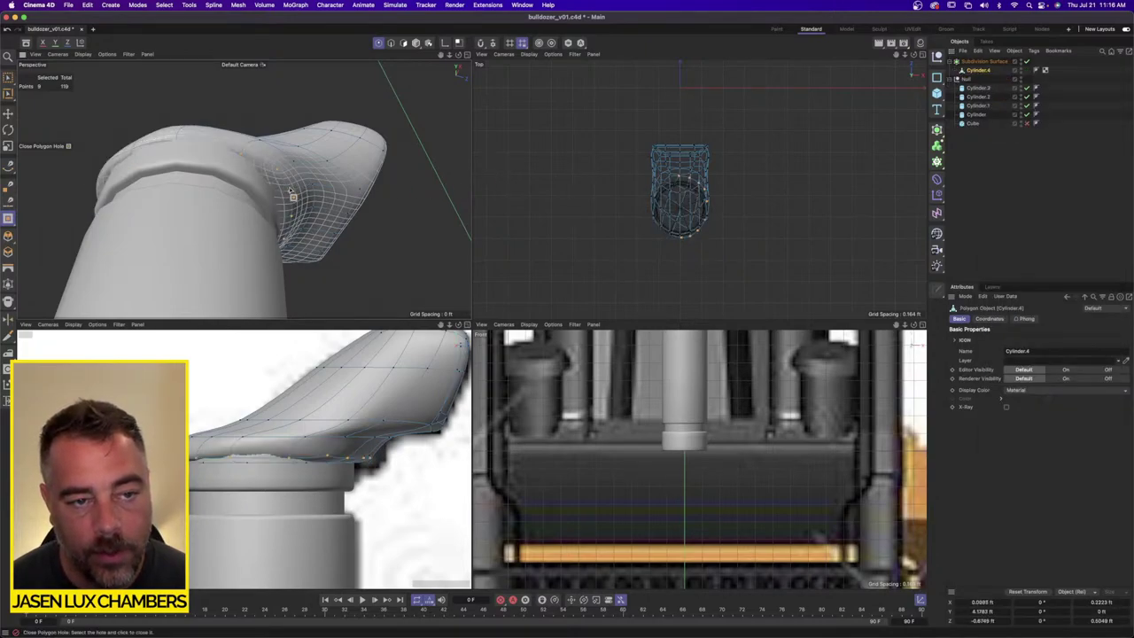
{"action": "left_click_drag", "start_coordinate": [292, 196], "coordinate": [288, 238], "text": "alt"}
Step: Select the polygons across the flap's closed bottom, and extrude and inset them to tighten the base edge against the stack's rim
{"action": "left_click", "coordinate": [404, 43]}
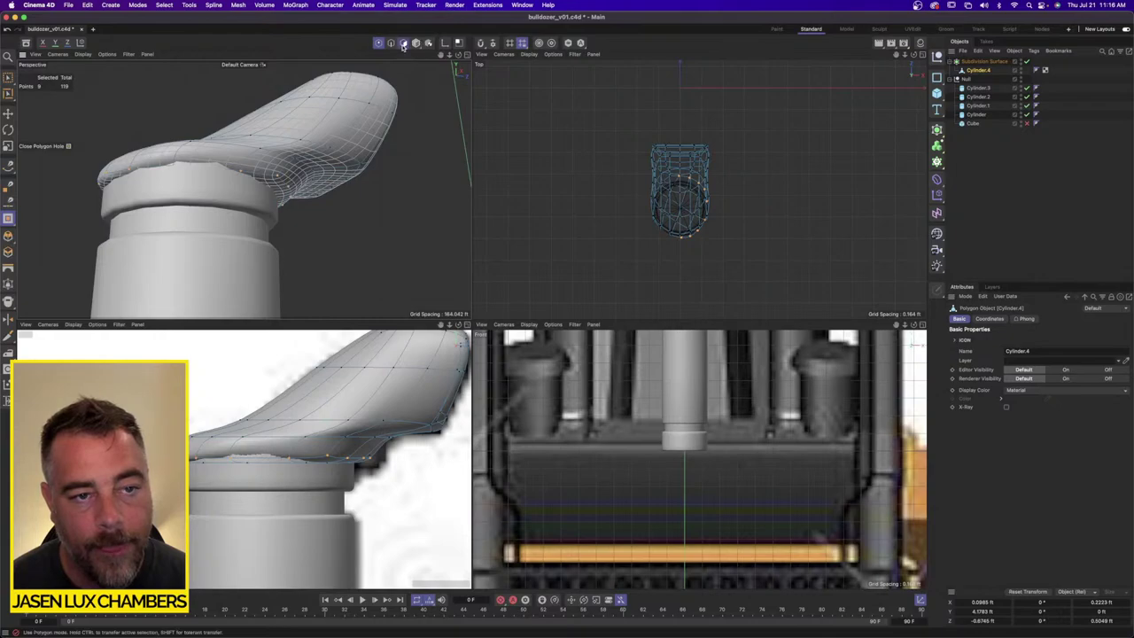
{"action": "left_click", "coordinate": [8, 78]}
{"action": "left_click", "coordinate": [55, 108]}
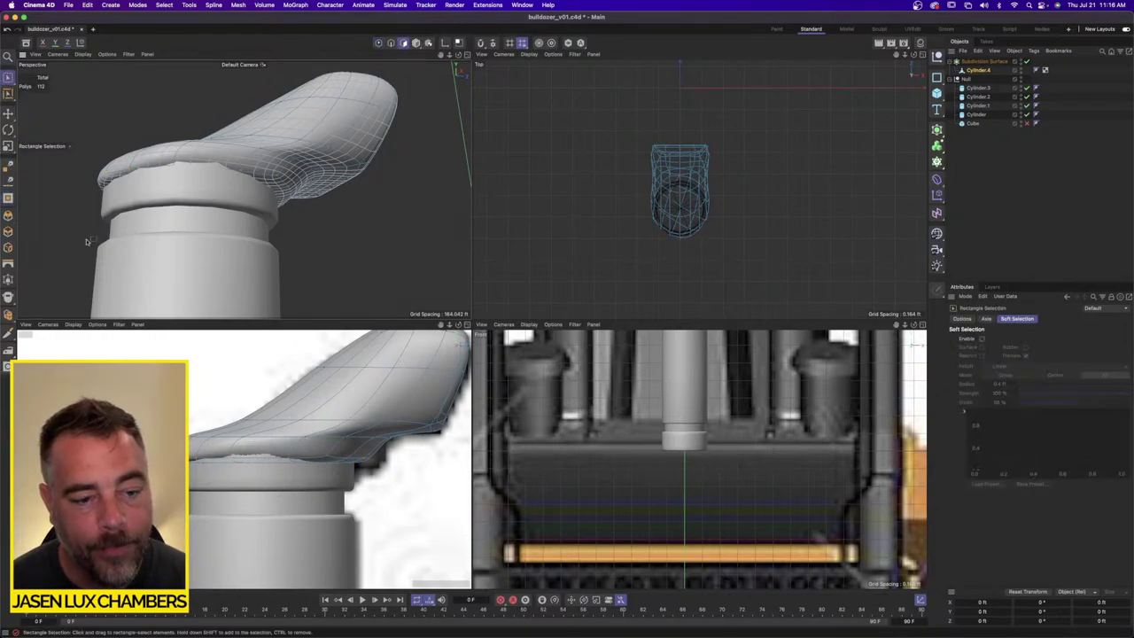
{"action": "left_click_drag", "start_coordinate": [199, 496], "coordinate": [441, 441]}
{"action": "key", "text": "d"}
{"action": "mouse_move", "coordinate": [312, 182]}
{"action": "left_mouse_down"}
{"action": "mouse_move", "coordinate": [335, 183]}
{"action": "mouse_move", "coordinate": [314, 175]}
{"action": "left_mouse_up"}
{"action": "key", "text": "i"}
{"action": "key", "text": "d"}
{"action": "left_click", "coordinate": [1063, 184]}
{"action": "left_click_drag", "start_coordinate": [254, 203], "coordinate": [269, 228], "text": "alt"}
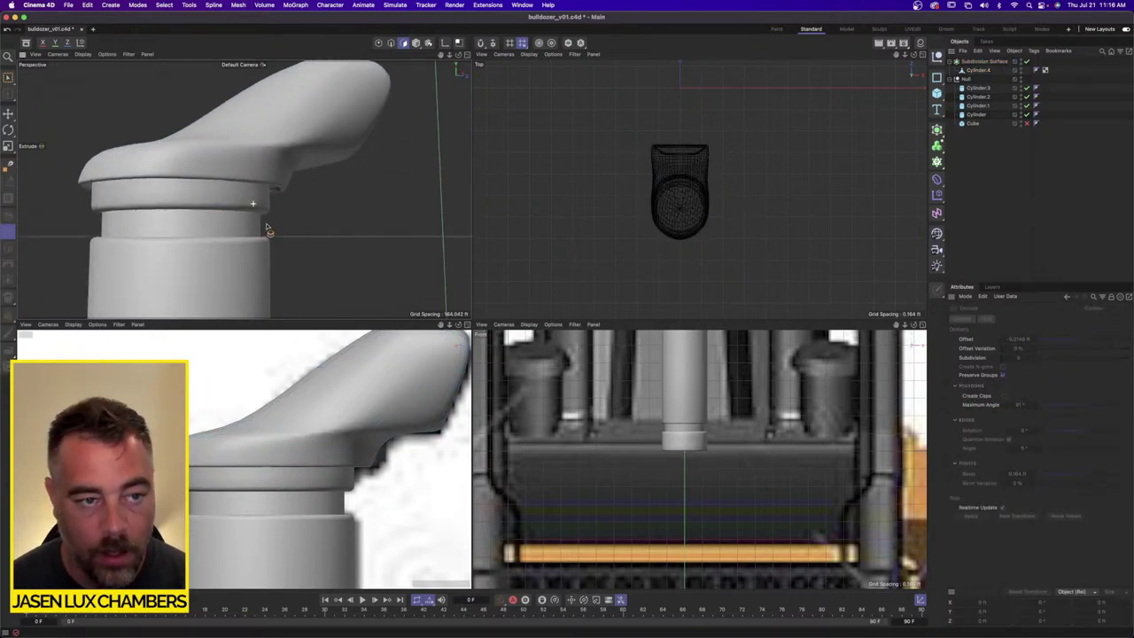
{"action": "right_click_drag", "start_coordinate": [268, 227], "coordinate": [221, 228], "text": "alt"}
{"action": "left_click_drag", "start_coordinate": [316, 220], "coordinate": [357, 257], "text": "alt"}
Step: Trace the reference capped pipe's slanted cap side and outer rim with the Spline Pen, down to about Y 3.91 ft, Z -1.99 ft
{"action": "scroll", "coordinate": [281, 385], "scroll_direction": "down", "scroll_amount": 6}
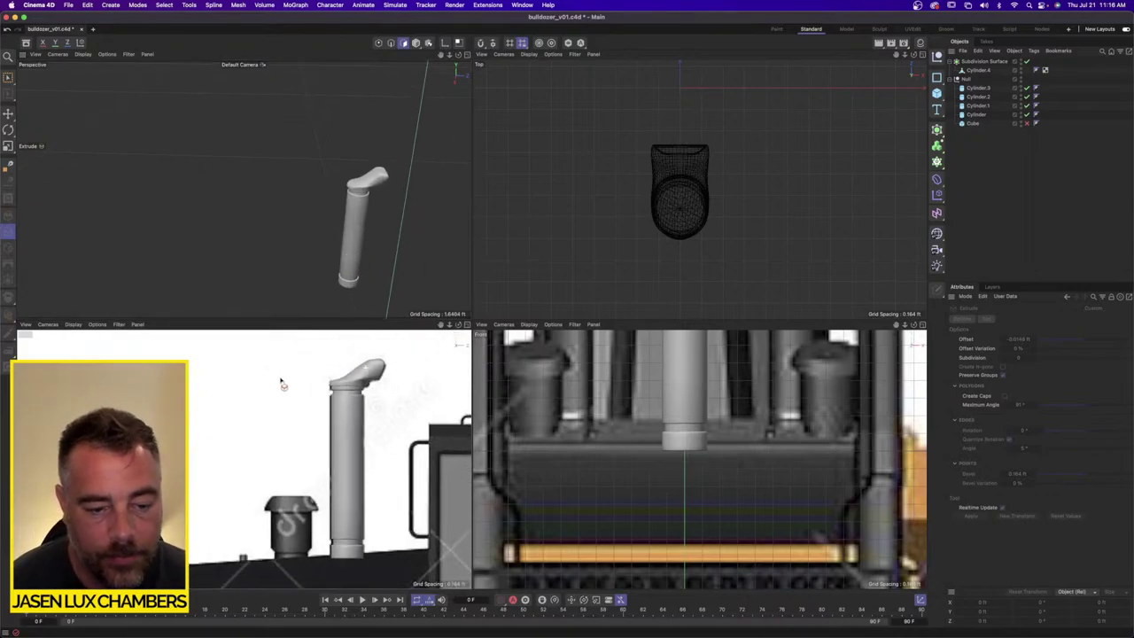
{"action": "scroll", "coordinate": [286, 476], "scroll_direction": "up", "scroll_amount": 6}
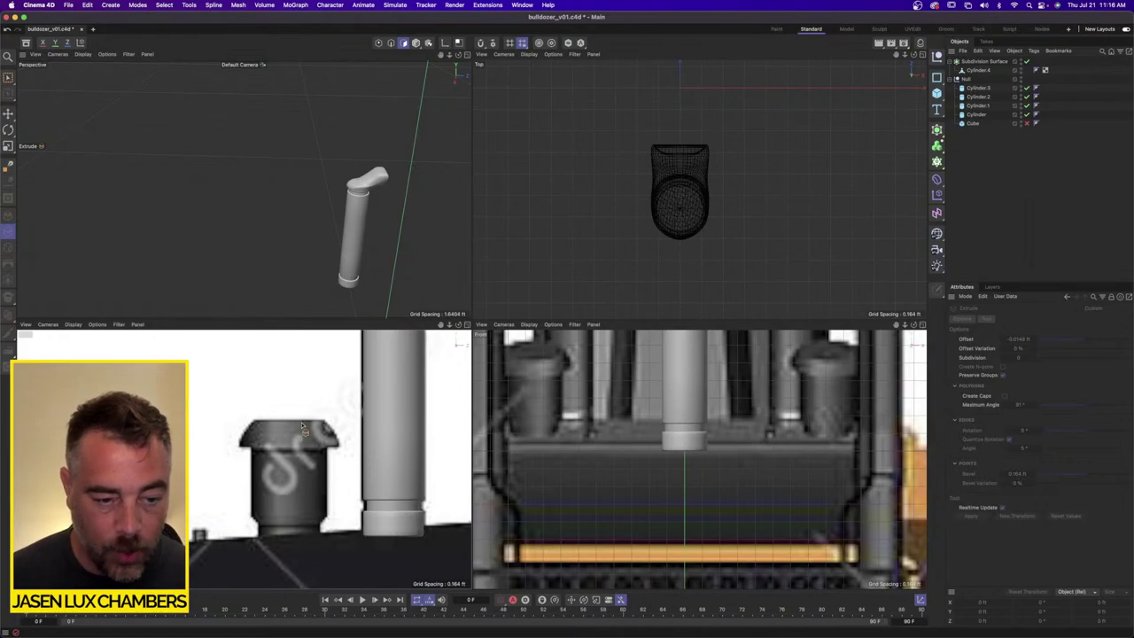
{"action": "scroll", "coordinate": [310, 444], "scroll_direction": "up", "scroll_amount": 2}
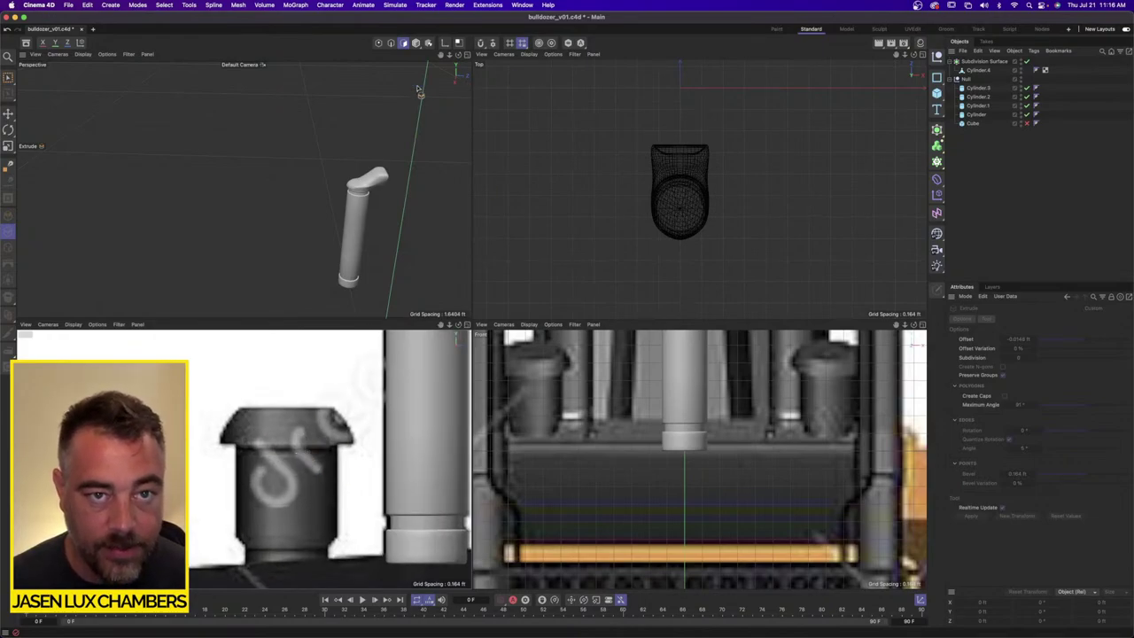
{"action": "left_click", "coordinate": [416, 42]}
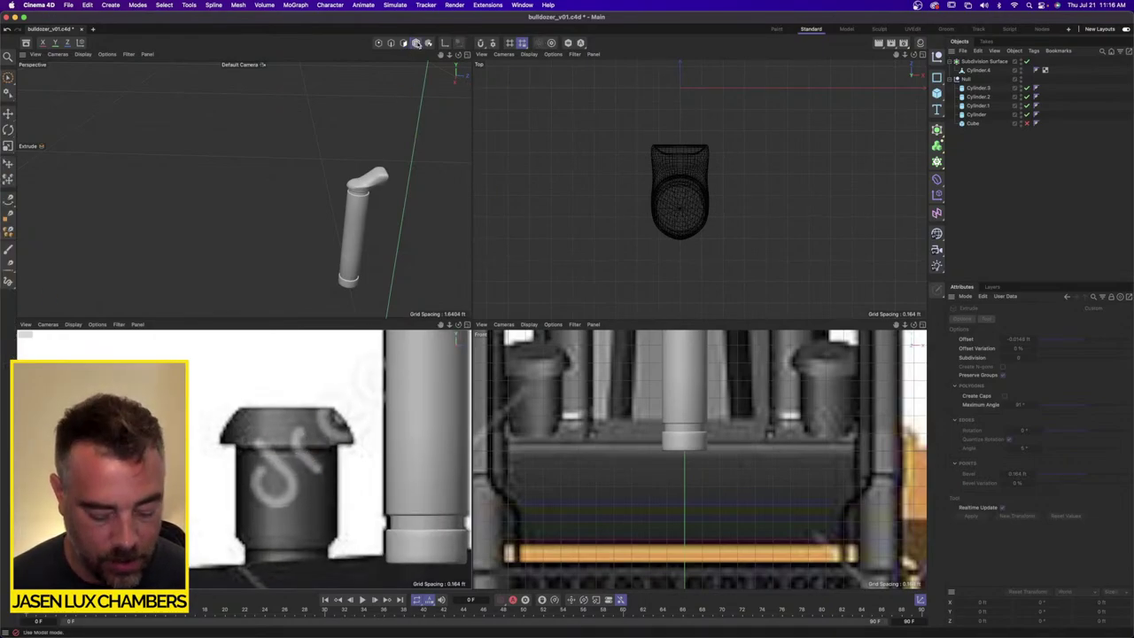
{"action": "left_click", "coordinate": [9, 199]}
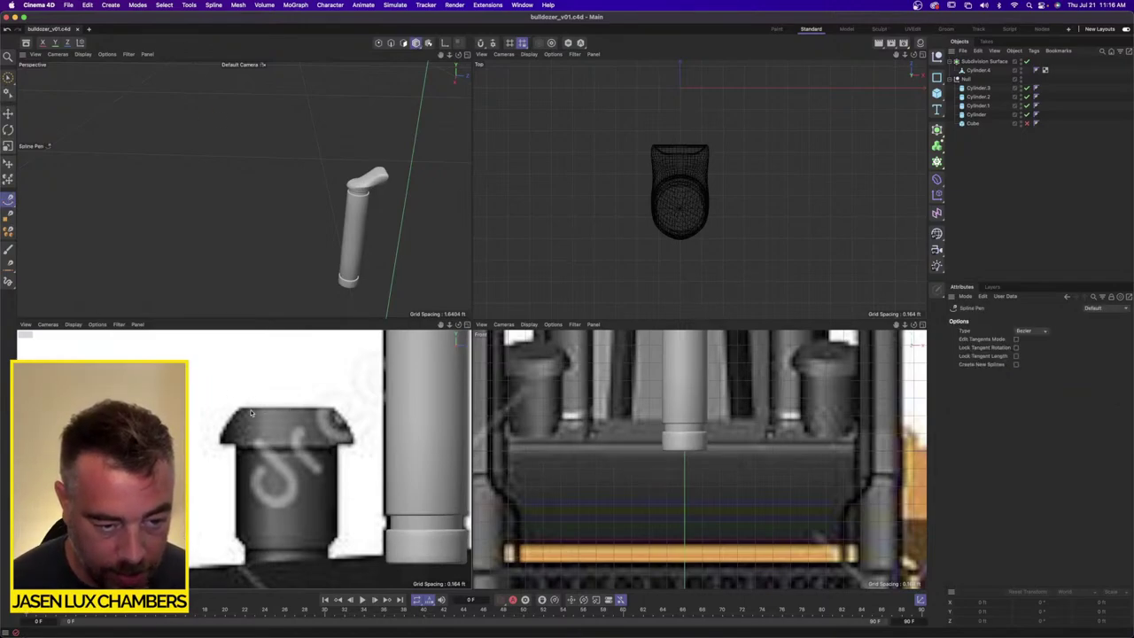
{"action": "scroll", "coordinate": [252, 412], "scroll_direction": "up", "scroll_amount": 3}
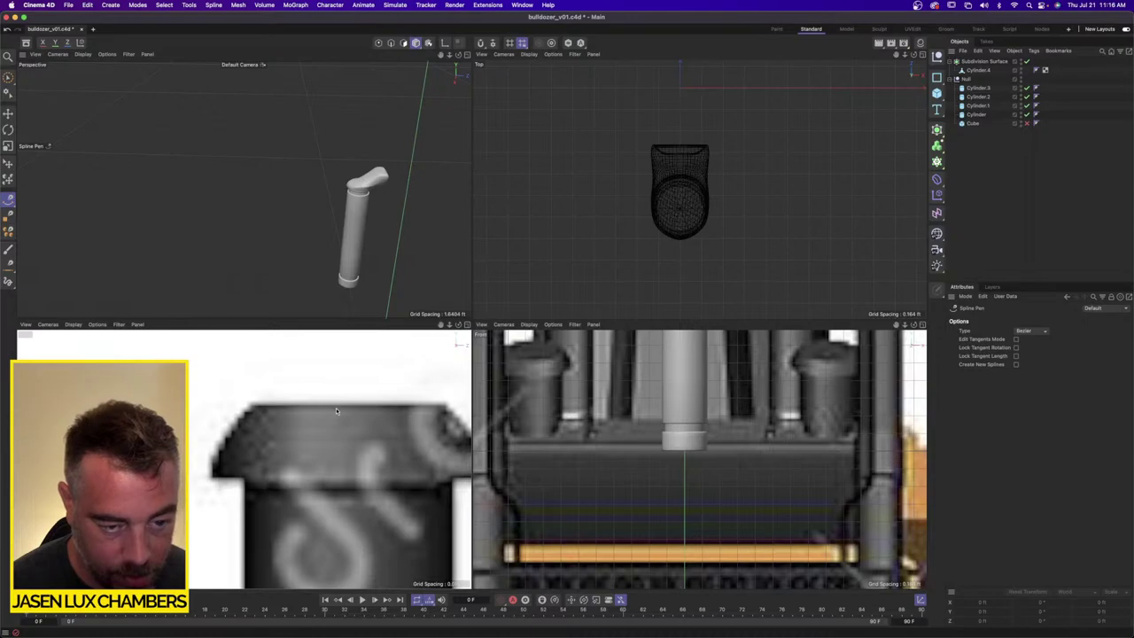
{"action": "left_click", "coordinate": [256, 407]}
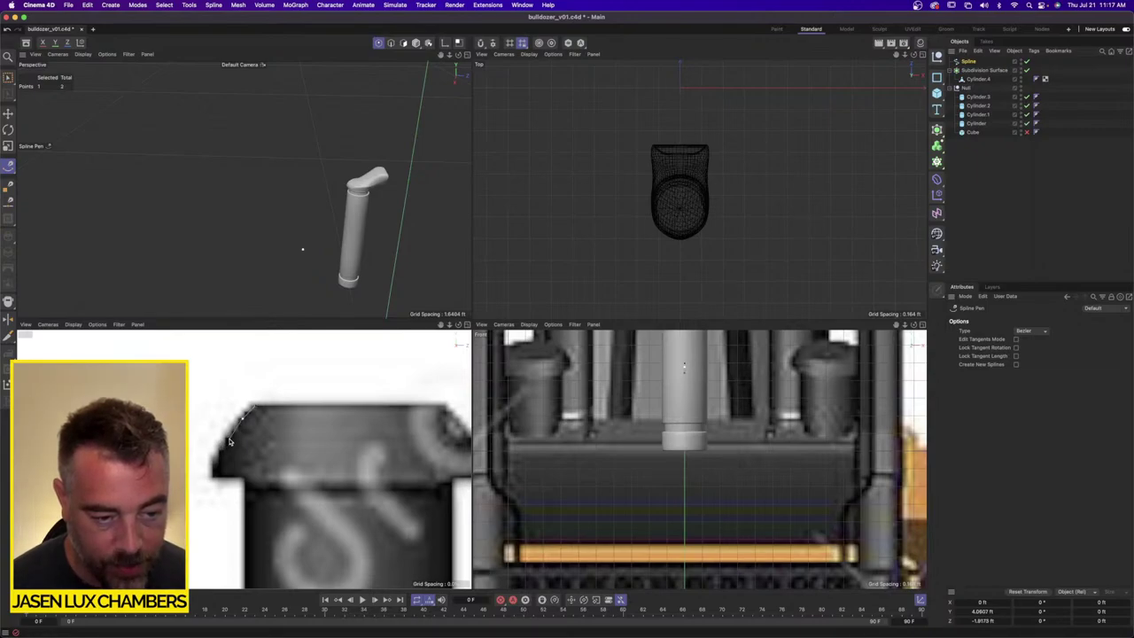
{"action": "key", "text": "super+z"}
{"action": "mouse_move", "coordinate": [216, 460]}
{"action": "right_mouse_down", "text": "alt"}
{"action": "mouse_move", "coordinate": [243, 453]}
{"action": "mouse_move", "coordinate": [230, 458]}
{"action": "right_mouse_up", "text": "alt"}
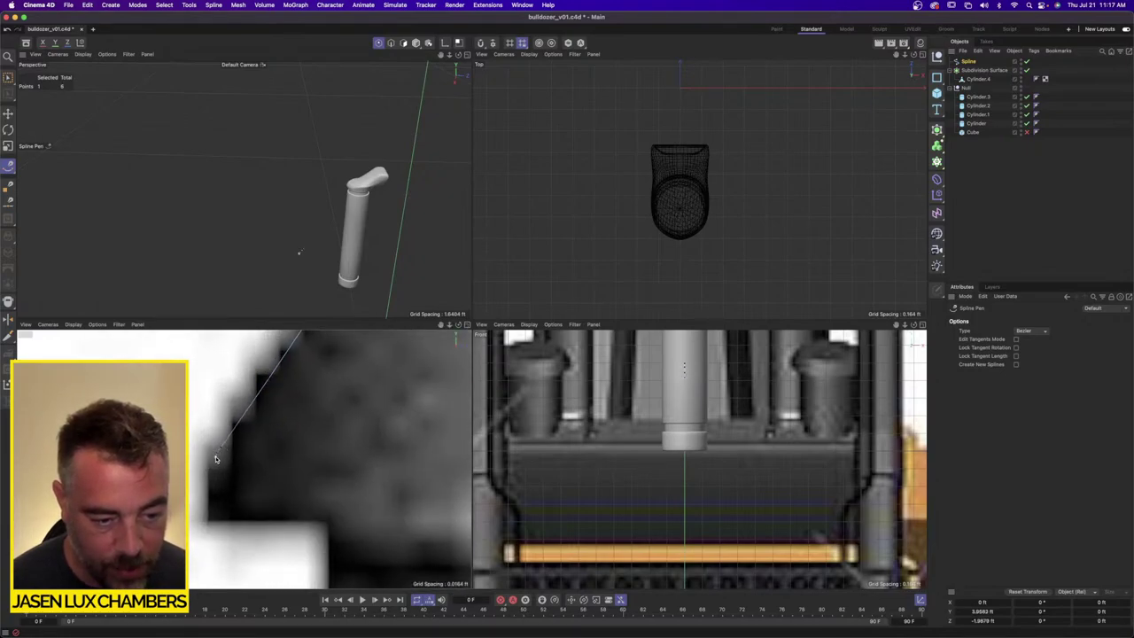
{"action": "left_click", "coordinate": [215, 457]}
{"action": "left_click", "coordinate": [213, 518]}
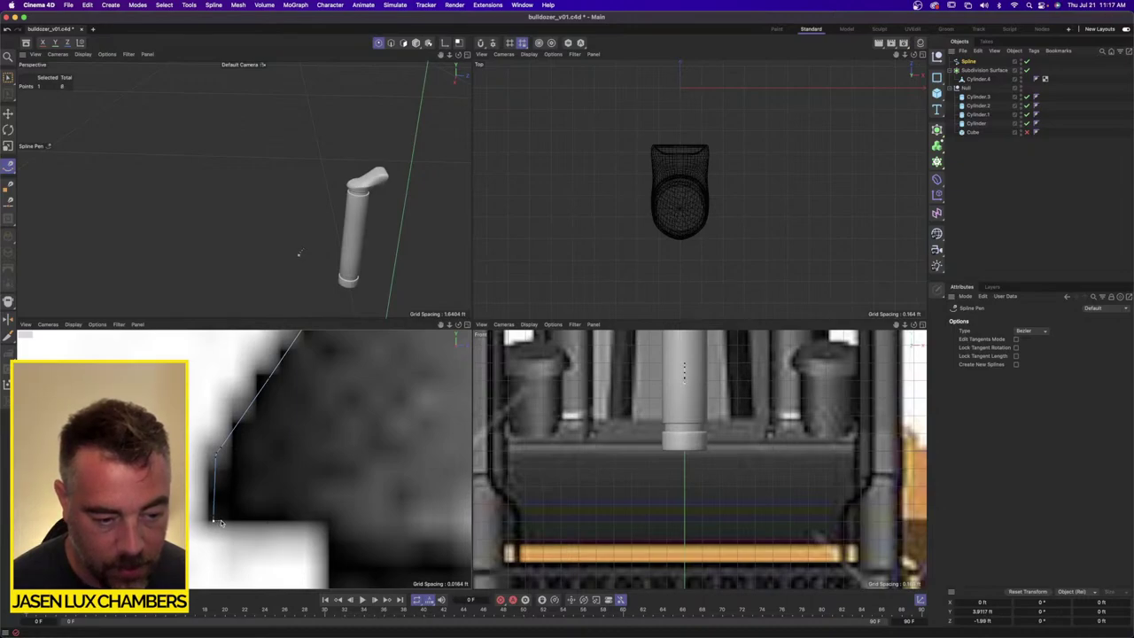
Step: Try to continue the spline straight along the cap's underside to the pipe body's edge
{"action": "left_click", "coordinate": [324, 522]}
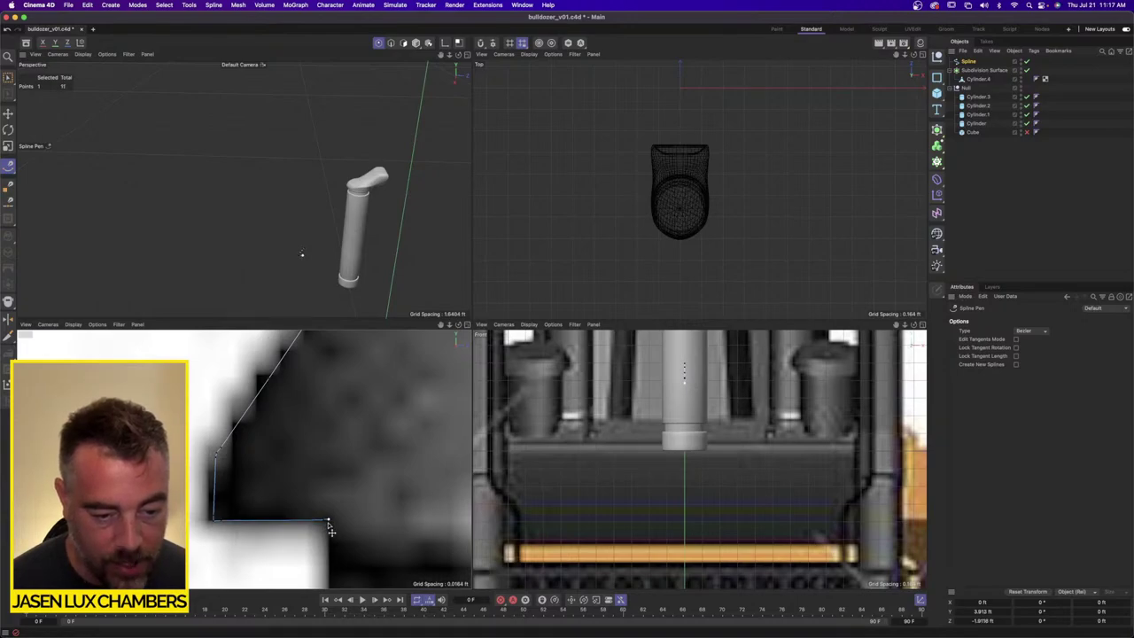
{"action": "left_click", "coordinate": [328, 526]}
{"action": "middle_click_drag", "start_coordinate": [349, 533], "coordinate": [297, 390], "text": "alt"}
{"action": "scroll", "coordinate": [351, 524], "scroll_direction": "down", "scroll_amount": 3}
{"action": "scroll", "coordinate": [355, 518], "scroll_direction": "down", "scroll_amount": 4}
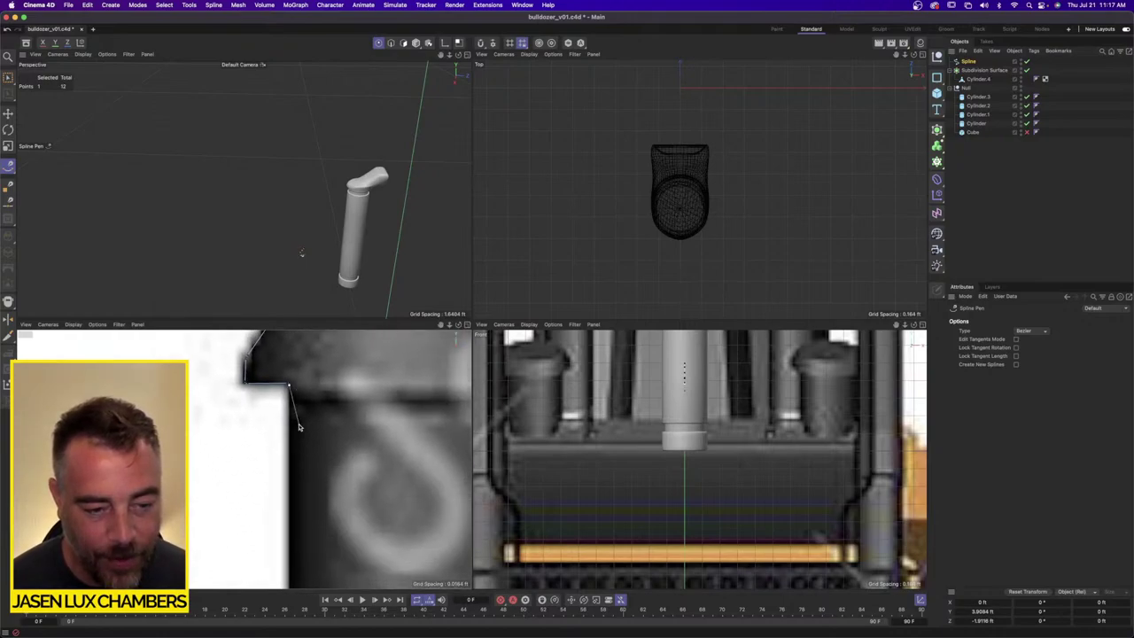
{"action": "mouse_move", "coordinate": [320, 416]}
{"action": "right_mouse_down", "text": "alt"}
{"action": "mouse_move", "coordinate": [233, 424]}
{"action": "mouse_move", "coordinate": [326, 417]}
{"action": "right_mouse_up", "text": "alt"}
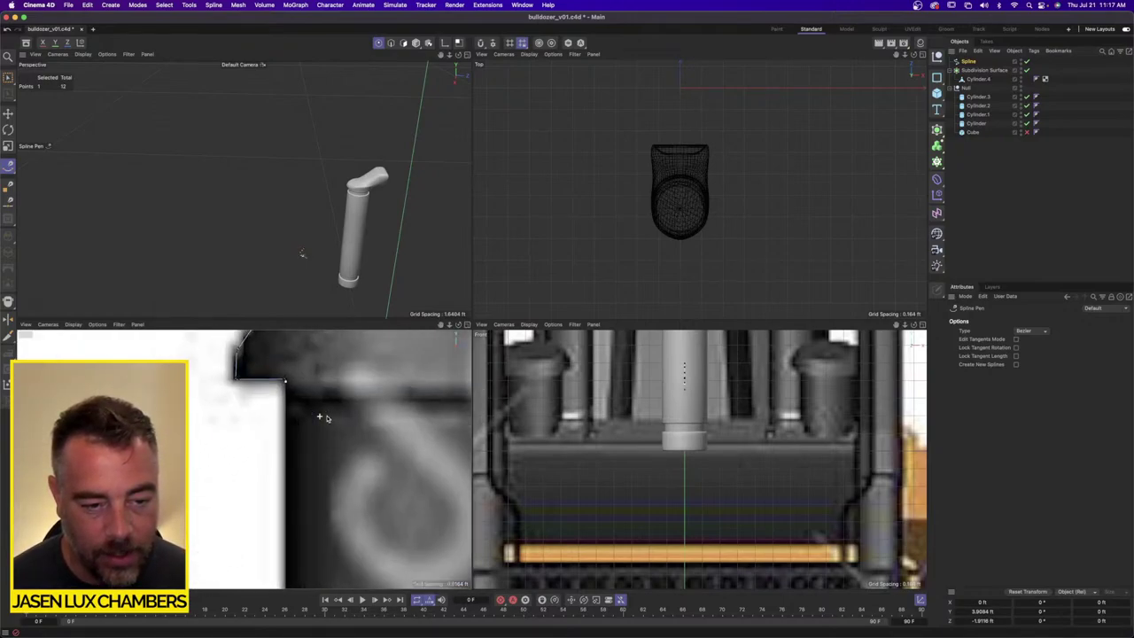
Step: Undo the spline points along the cap's underside, back to the outer rim's lower corner
{"action": "scroll", "coordinate": [325, 417], "scroll_direction": "down", "scroll_amount": 6}
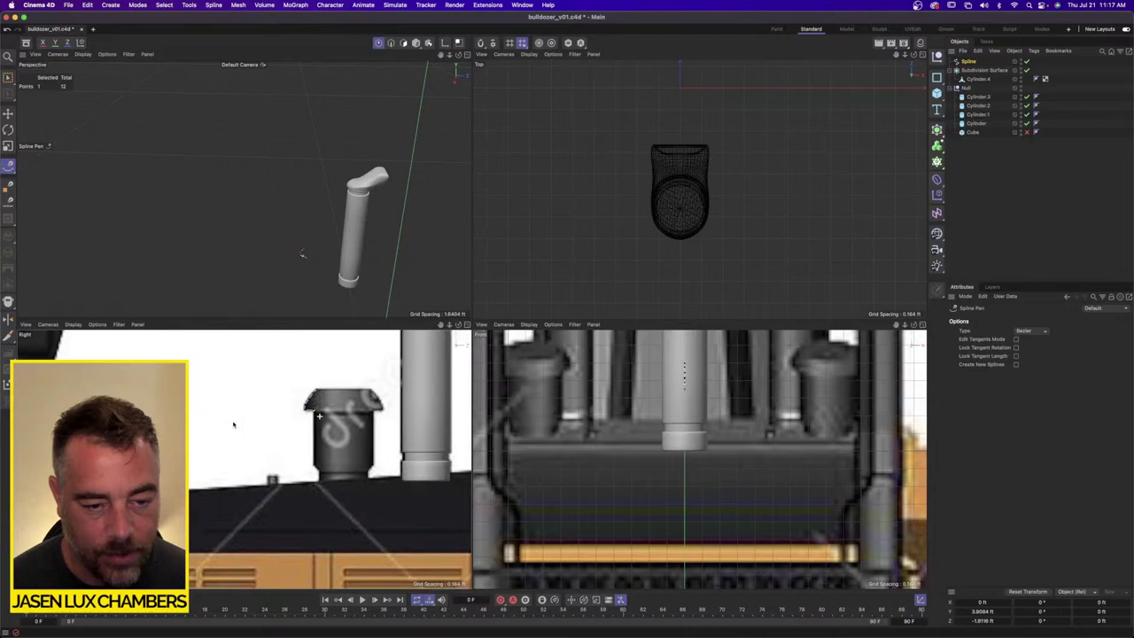
{"action": "scroll", "coordinate": [320, 418], "scroll_direction": "up", "scroll_amount": 8}
{"action": "scroll", "coordinate": [325, 419], "scroll_direction": "down", "scroll_amount": 6}
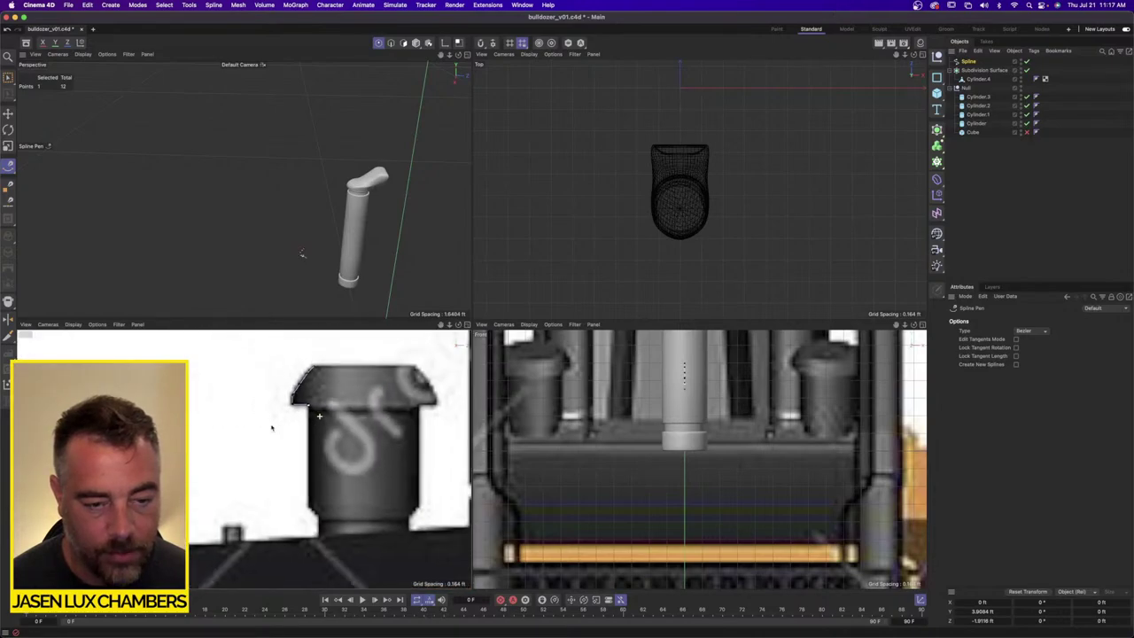
{"action": "scroll", "coordinate": [329, 421], "scroll_direction": "up", "scroll_amount": 6}
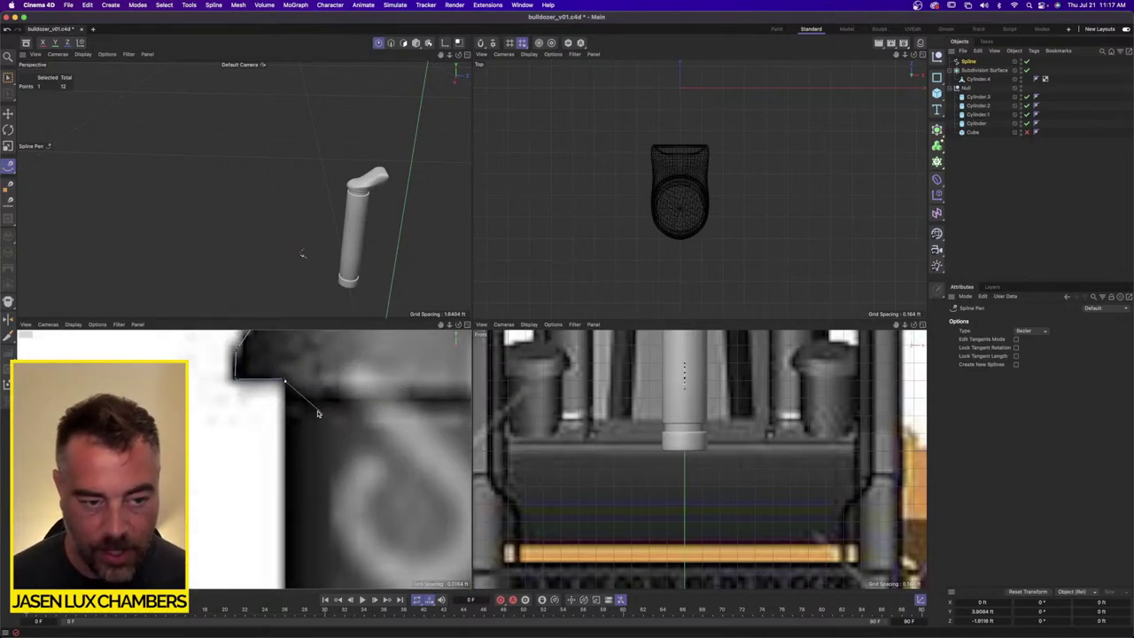
{"action": "key", "text": "Delete"}
{"action": "key", "text": "super+z"}
{"action": "key", "text": "super+z"}
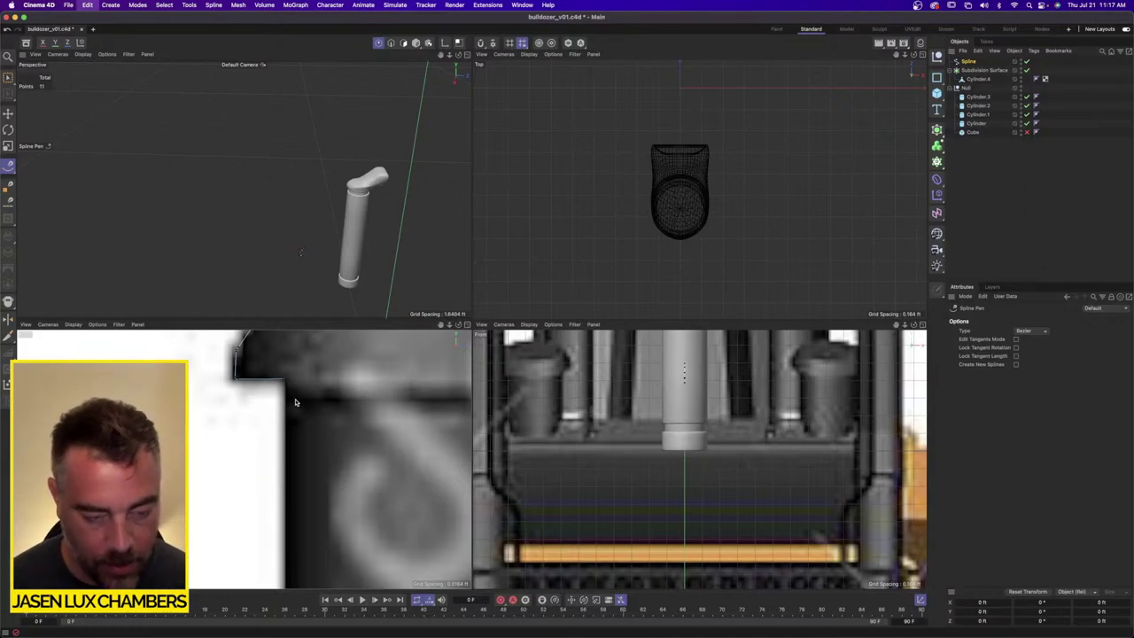
Step: Add a short flat lip under the cap rim and turn its inner corner upward at about Y 3.92 ft, Z -1.97 ft
{"action": "right_click_drag", "start_coordinate": [251, 376], "coordinate": [282, 379], "text": "alt"}
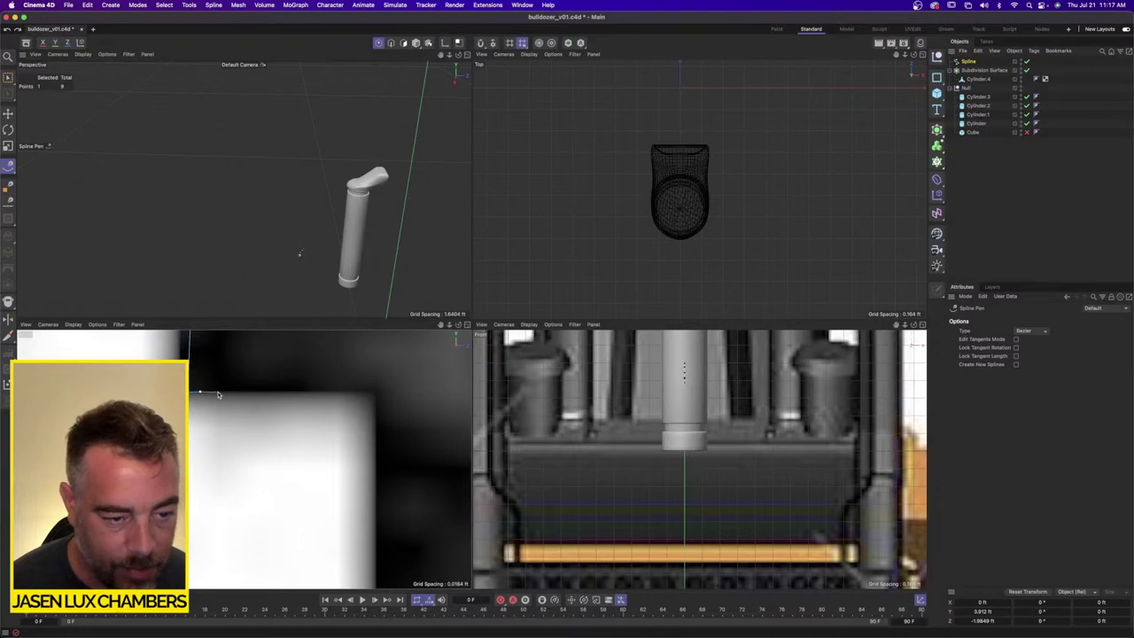
{"action": "left_click", "coordinate": [220, 391]}
{"action": "left_click_drag", "start_coordinate": [228, 394], "coordinate": [229, 387]}
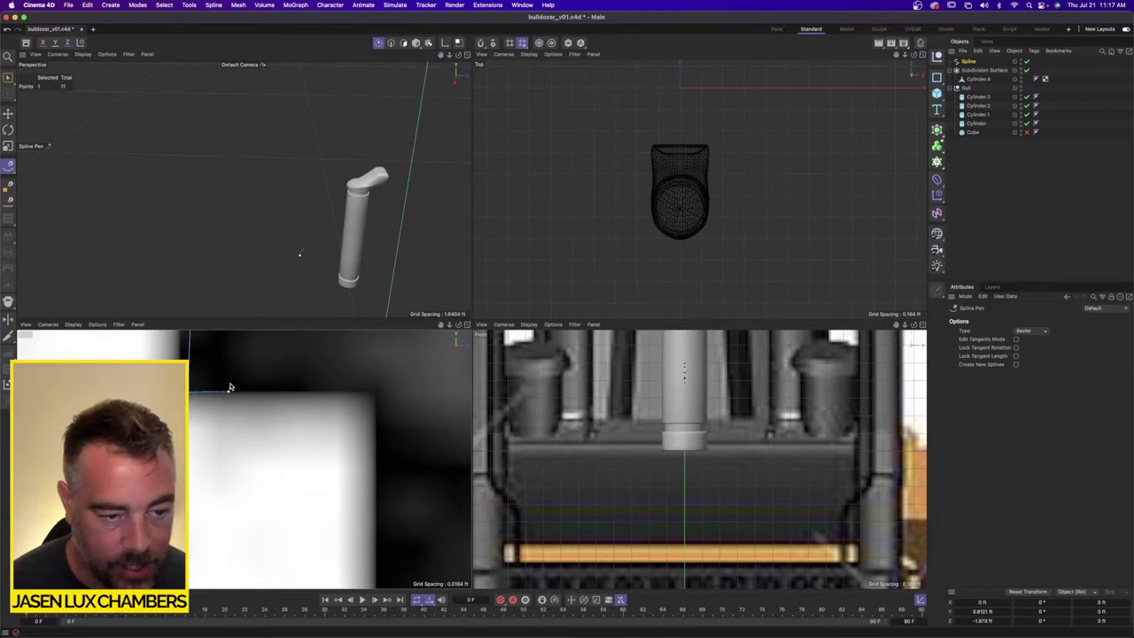
{"action": "left_click", "coordinate": [232, 382]}
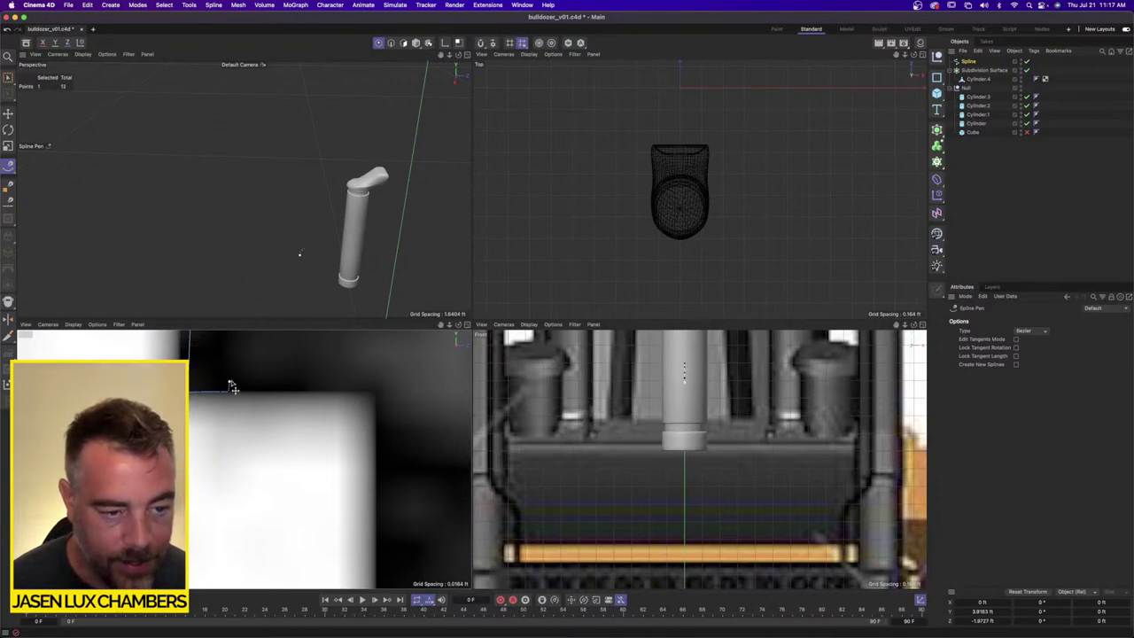
Step: Curve the spline up inside the cap to about Y 3.97 ft, Z -1.91 ft, to hollow out its underside
{"action": "scroll", "coordinate": [259, 386], "scroll_direction": "down", "scroll_amount": 3}
{"action": "middle_click_drag", "start_coordinate": [293, 364], "coordinate": [259, 448], "text": "alt"}
{"action": "left_click_drag", "start_coordinate": [232, 446], "coordinate": [263, 419]}
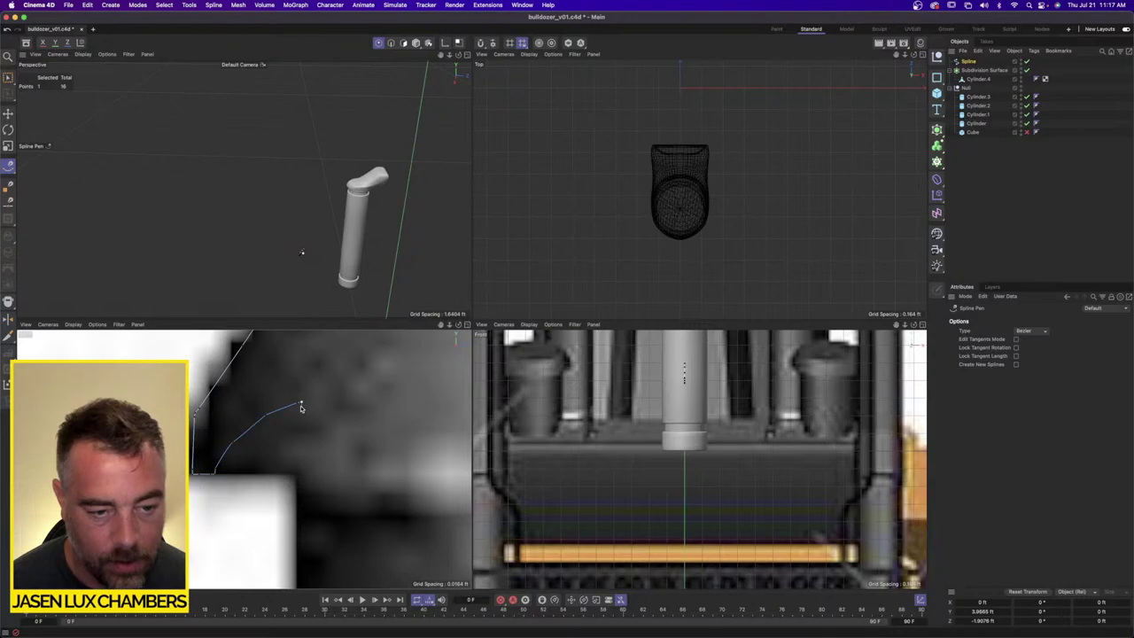
Step: Run the spline straight down the pipe body's side to the start of its bottom slope, at about Y 3.42 ft, Z -1.91 ft
{"action": "scroll", "coordinate": [293, 476], "scroll_direction": "down", "scroll_amount": 4}
{"action": "middle_click_drag", "start_coordinate": [293, 476], "coordinate": [311, 381], "text": "alt"}
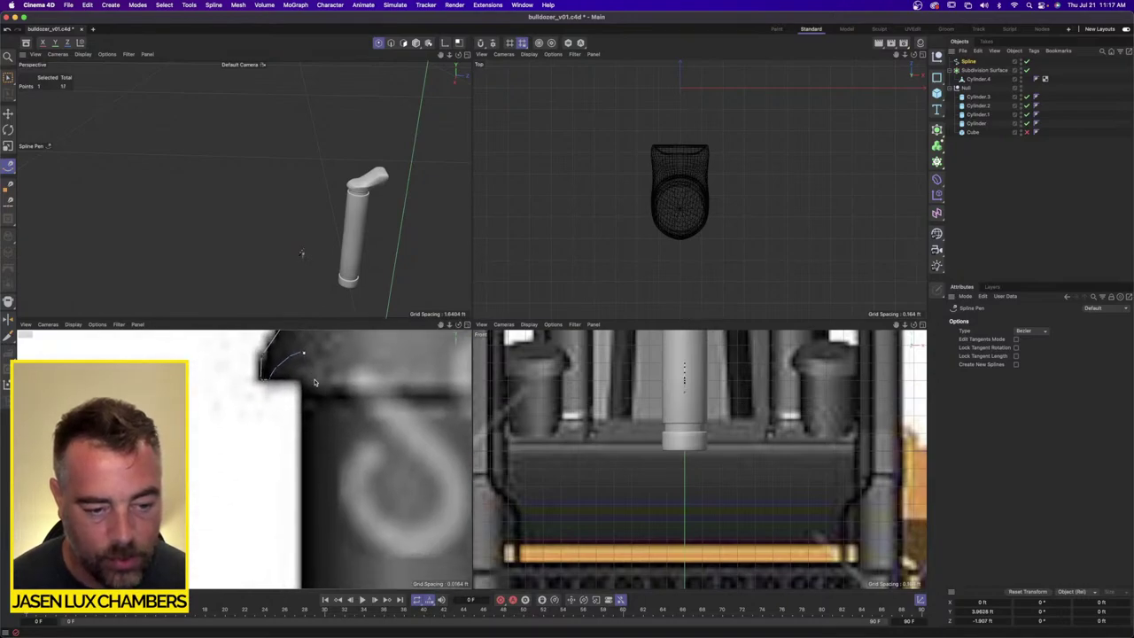
{"action": "scroll", "coordinate": [311, 476], "scroll_direction": "up", "scroll_amount": 2}
{"action": "middle_click_drag", "start_coordinate": [311, 473], "coordinate": [301, 397], "text": "alt"}
{"action": "scroll", "coordinate": [305, 486], "scroll_direction": "up", "scroll_amount": 4}
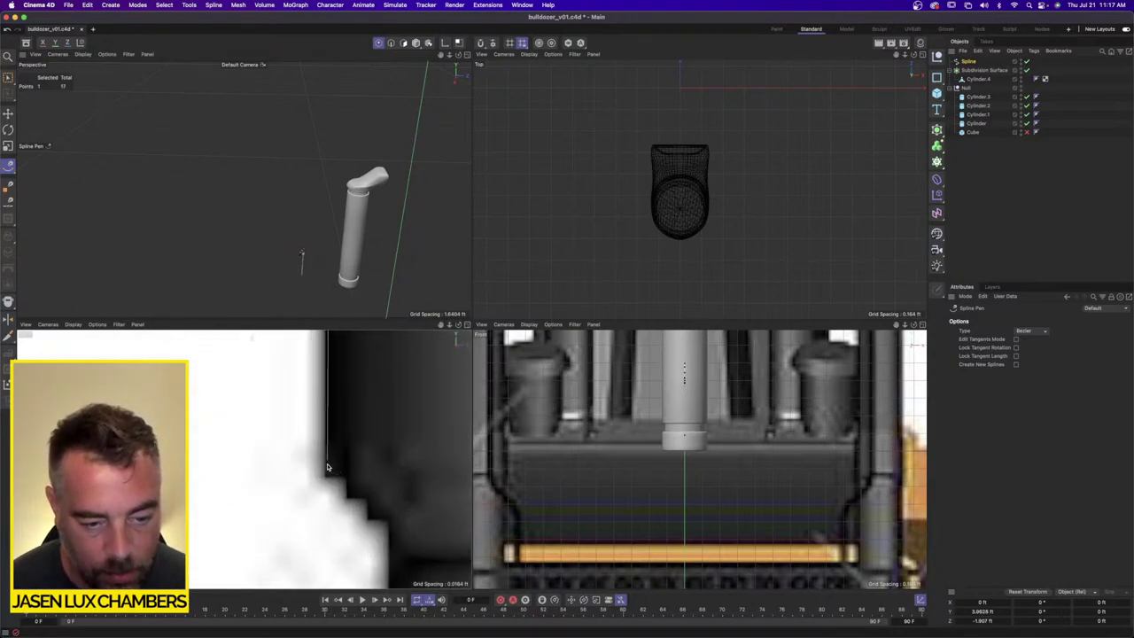
{"action": "scroll", "coordinate": [344, 463], "scroll_direction": "up", "scroll_amount": 3}
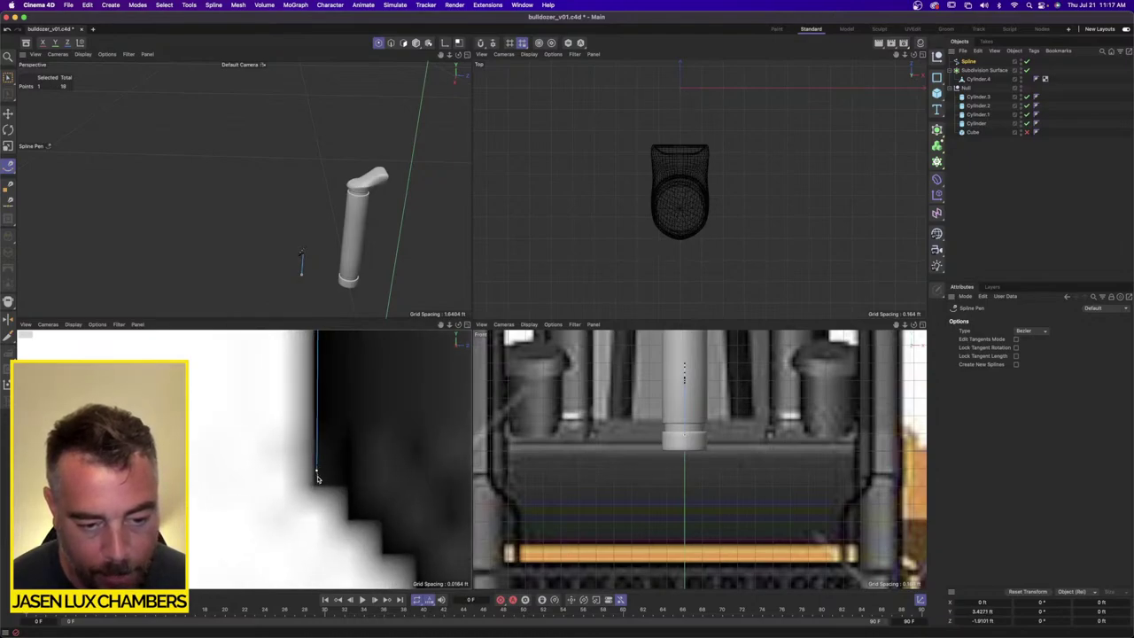
{"action": "left_click", "coordinate": [317, 476]}
Step: Trace the spline diagonally inward along the pipe body's bottom slope to about Y 3.37 ft, Z -1.87 ft
{"action": "scroll", "coordinate": [357, 491], "scroll_direction": "down", "scroll_amount": 2}
{"action": "middle_click_drag", "start_coordinate": [357, 491], "coordinate": [277, 397], "text": "alt"}
{"action": "right_click_drag", "start_coordinate": [338, 468], "coordinate": [242, 470], "text": "alt"}
{"action": "right_click_drag", "start_coordinate": [443, 461], "coordinate": [407, 467], "text": "alt"}
{"action": "scroll", "coordinate": [407, 467], "scroll_direction": "down", "scroll_amount": 3}
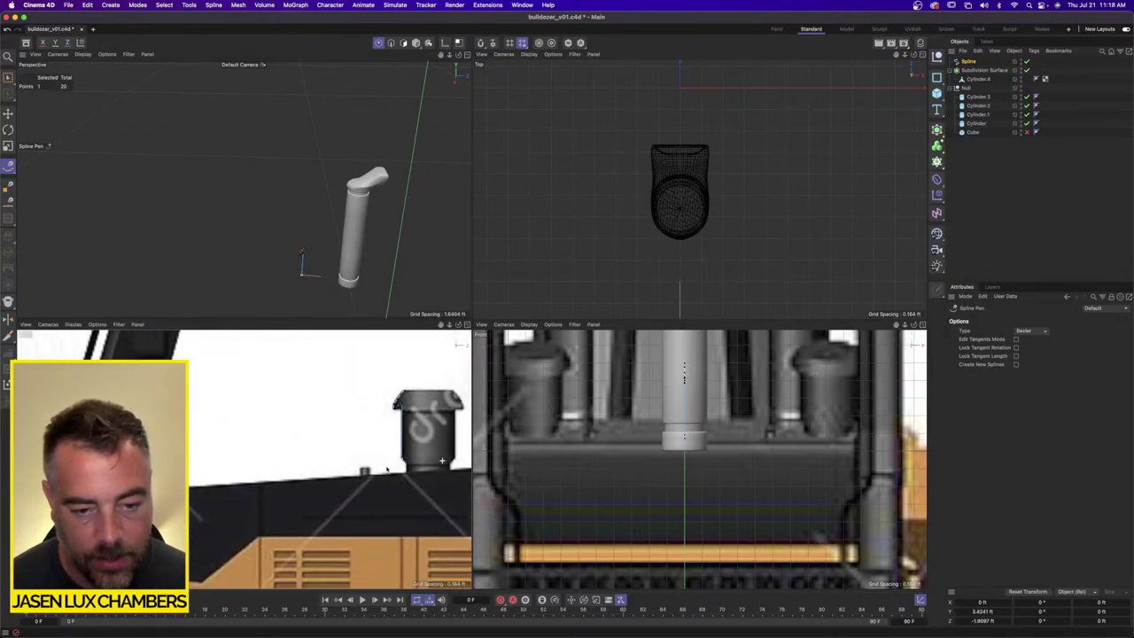
{"action": "scroll", "coordinate": [385, 459], "scroll_direction": "up", "scroll_amount": 4}
{"action": "scroll", "coordinate": [407, 459], "scroll_direction": "up", "scroll_amount": 4}
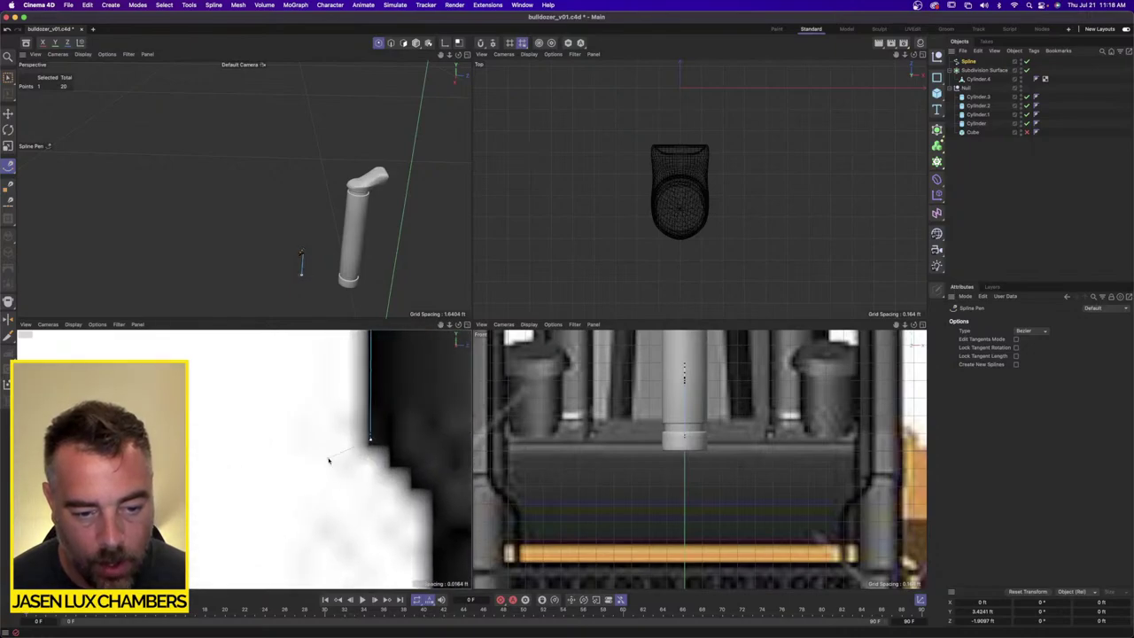
{"action": "middle_click_drag", "start_coordinate": [386, 458], "coordinate": [219, 434], "text": "alt"}
{"action": "scroll", "coordinate": [283, 474], "scroll_direction": "down", "scroll_amount": 3}
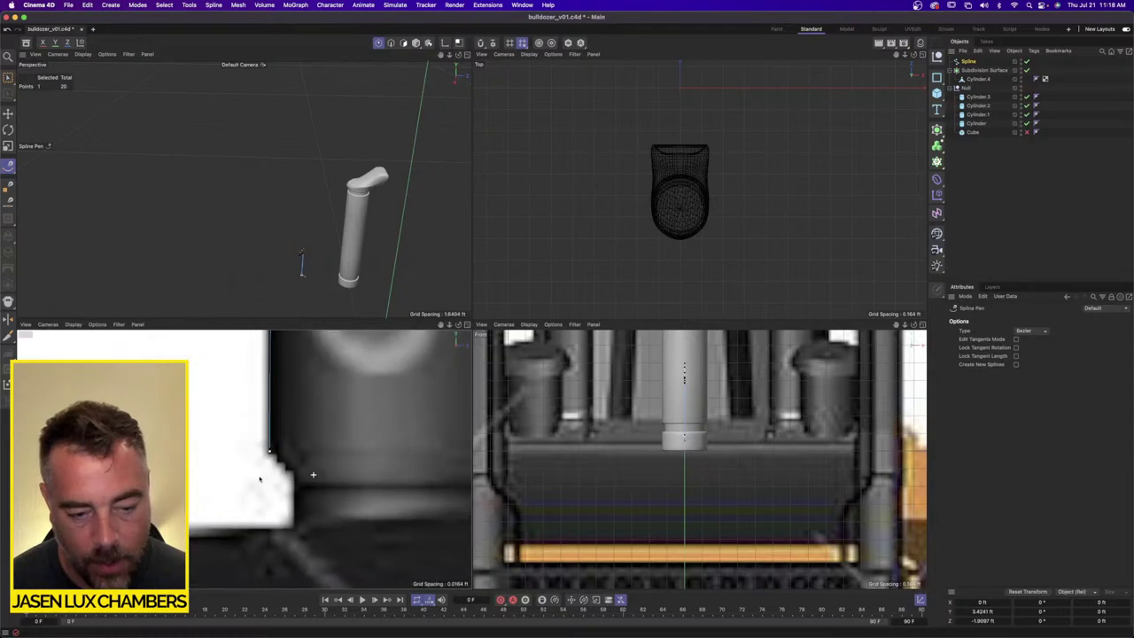
{"action": "scroll", "coordinate": [319, 477], "scroll_direction": "up", "scroll_amount": 4}
{"action": "right_click_drag", "start_coordinate": [327, 479], "coordinate": [333, 481], "text": "alt"}
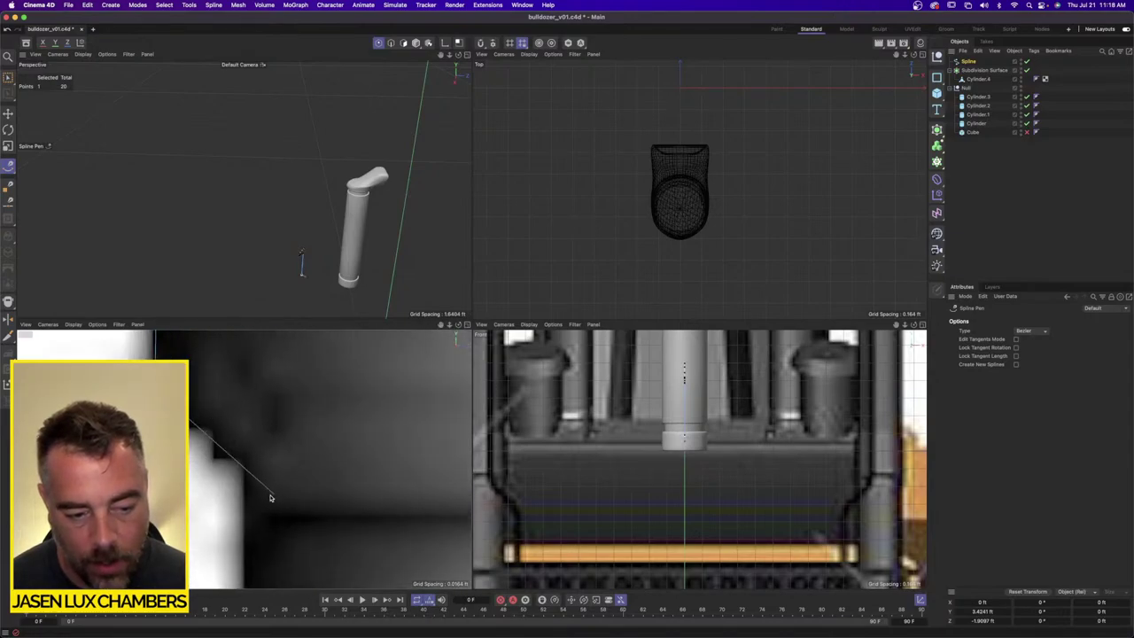
{"action": "left_click", "coordinate": [255, 501]}
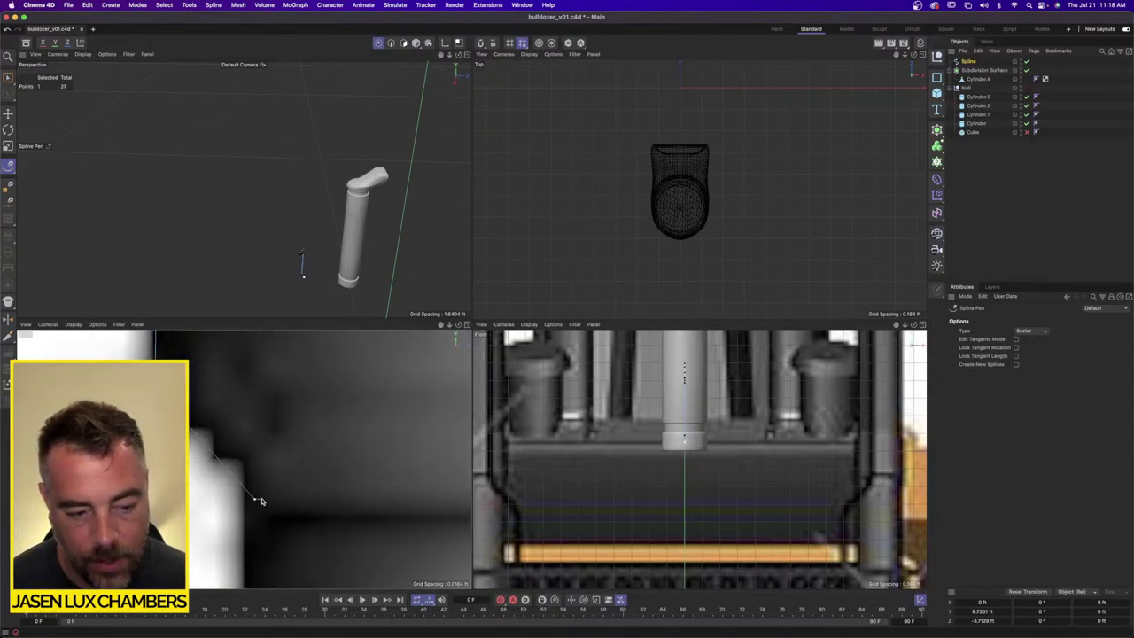
{"action": "scroll", "coordinate": [240, 510], "scroll_direction": "up", "scroll_amount": 3}
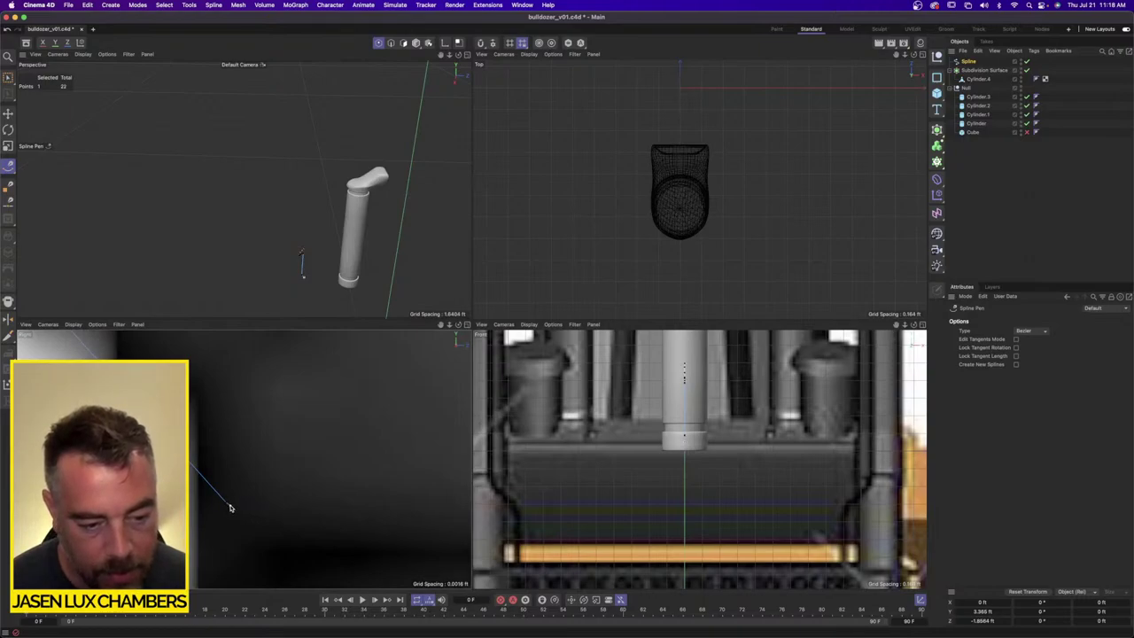
Step: Finish the profile spline with a small notch at about Y 3.36 ft and a final segment down to the pipe's base
{"action": "left_click", "coordinate": [231, 507]}
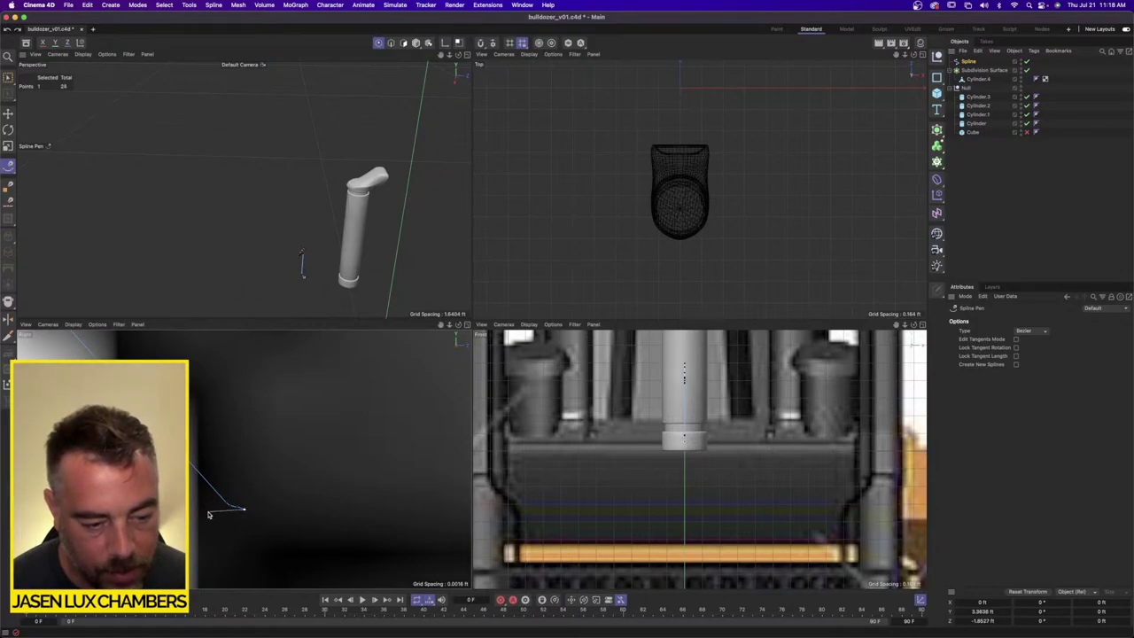
{"action": "left_click", "coordinate": [199, 519]}
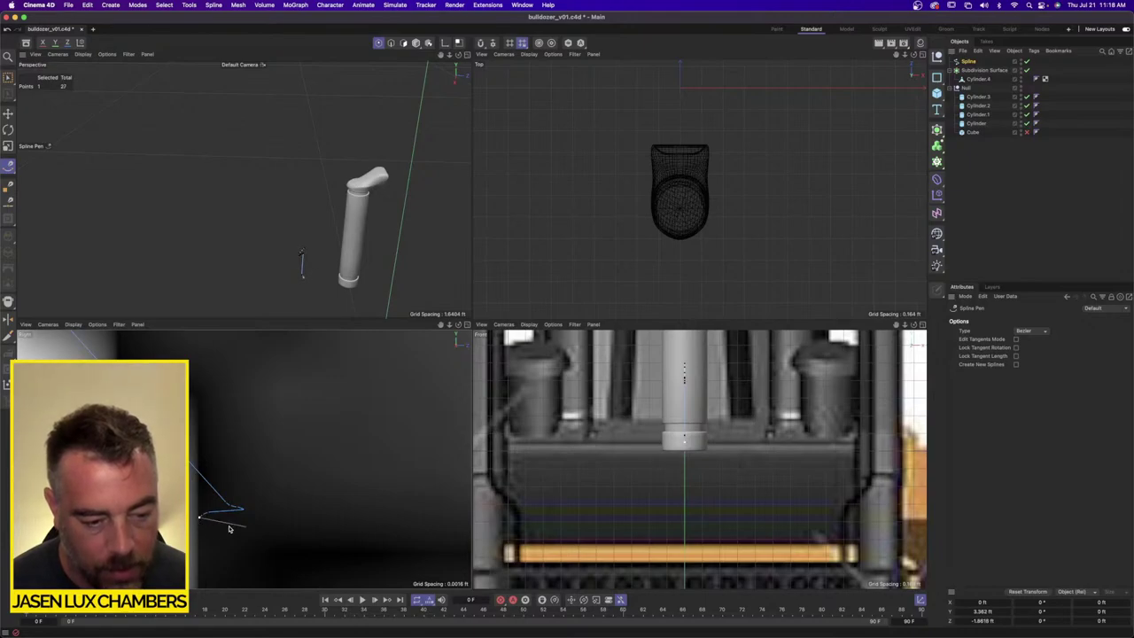
{"action": "right_click_drag", "start_coordinate": [230, 527], "coordinate": [213, 537], "text": "alt"}
{"action": "middle_click_drag", "start_coordinate": [226, 540], "coordinate": [205, 395], "text": "alt"}
{"action": "right_click_drag", "start_coordinate": [284, 434], "coordinate": [124, 450], "text": "alt"}
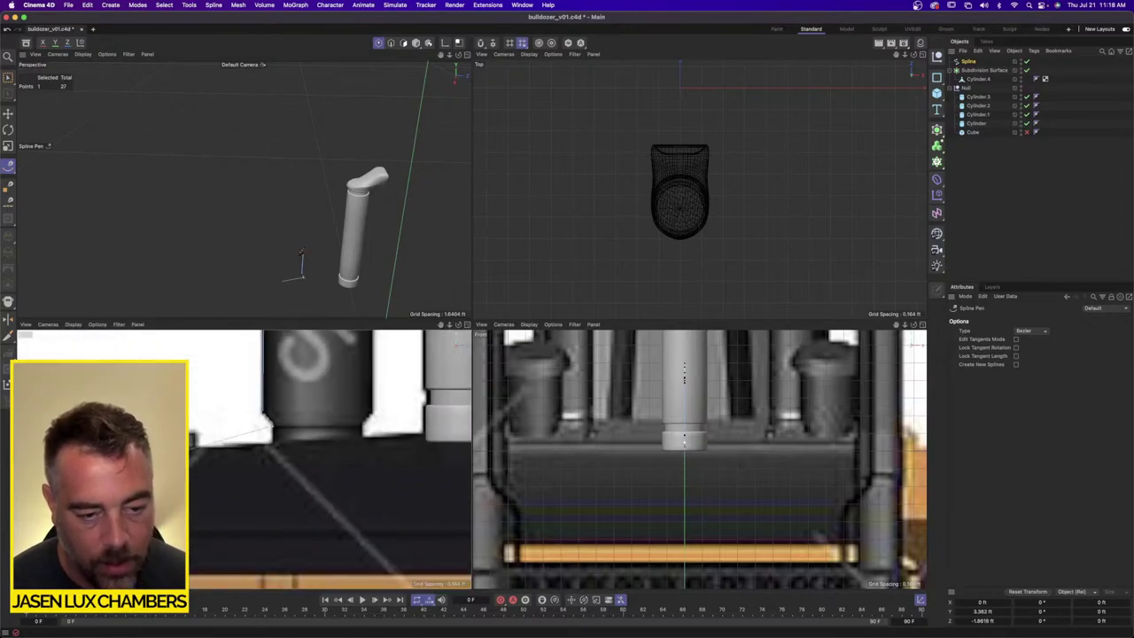
{"action": "right_click_drag", "start_coordinate": [241, 441], "coordinate": [388, 434], "text": "alt"}
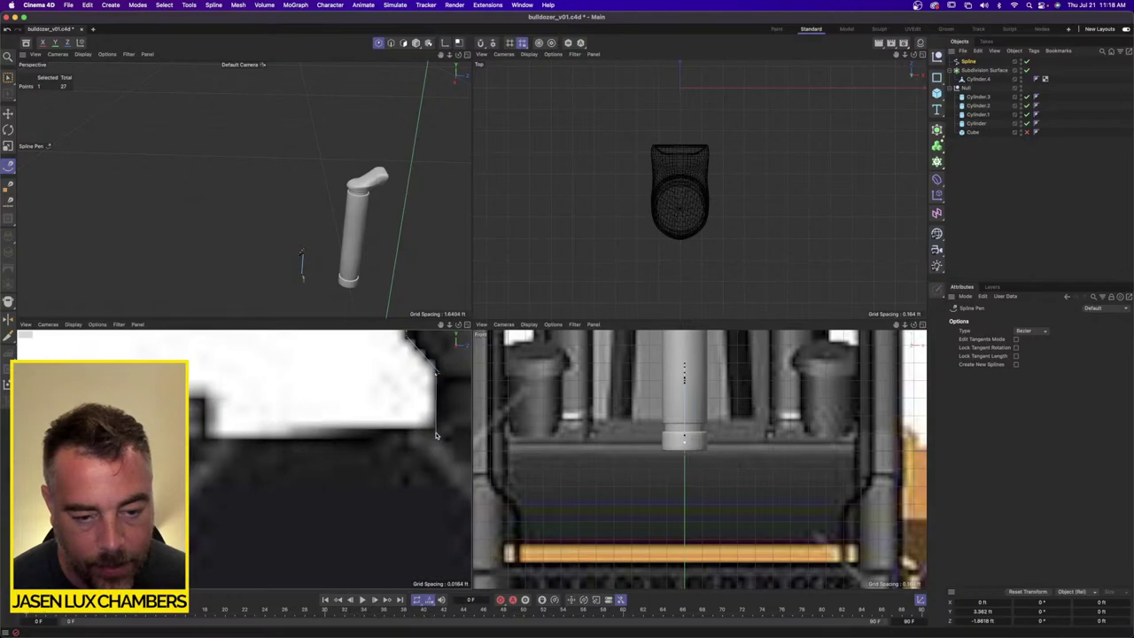
{"action": "scroll", "coordinate": [346, 457], "scroll_direction": "down", "scroll_amount": 3}
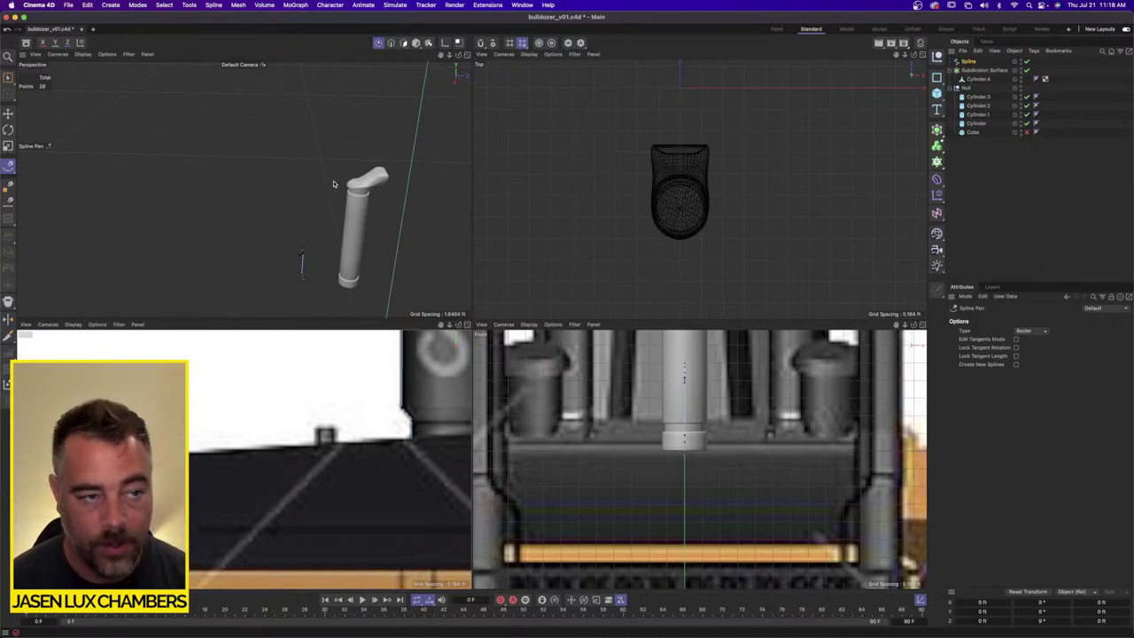
Step: Add a Lathe generator and move its axis to the centre of the capped pipe in the side reference
{"action": "middle_click_drag", "start_coordinate": [334, 184], "coordinate": [329, 186], "text": "alt"}
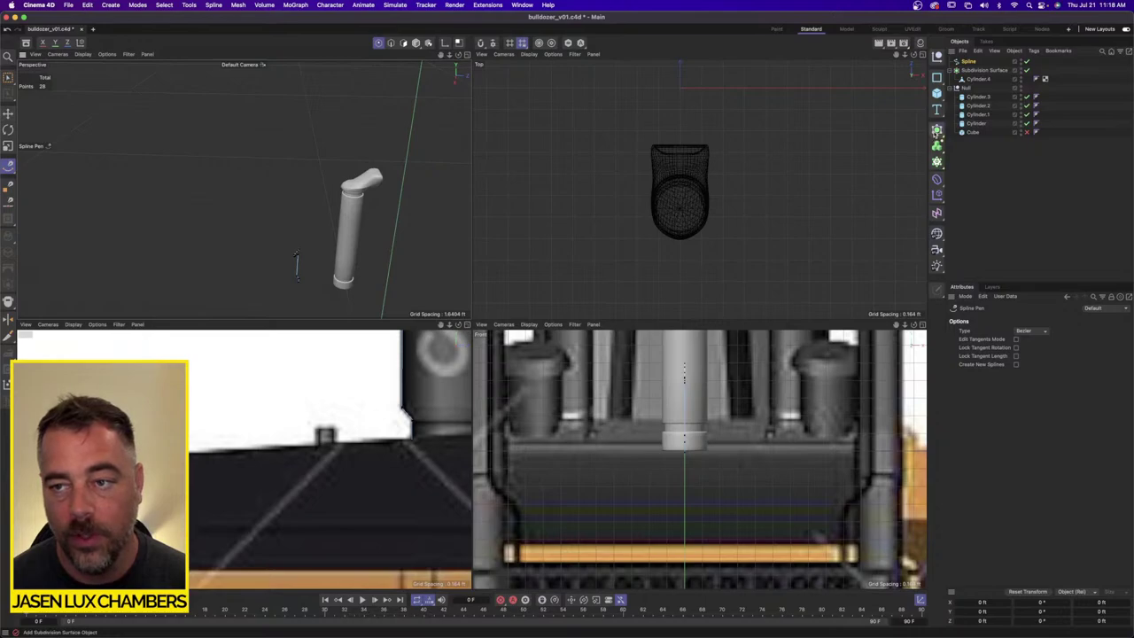
{"action": "left_click", "coordinate": [937, 129]}
{"action": "left_click", "coordinate": [1036, 163]}
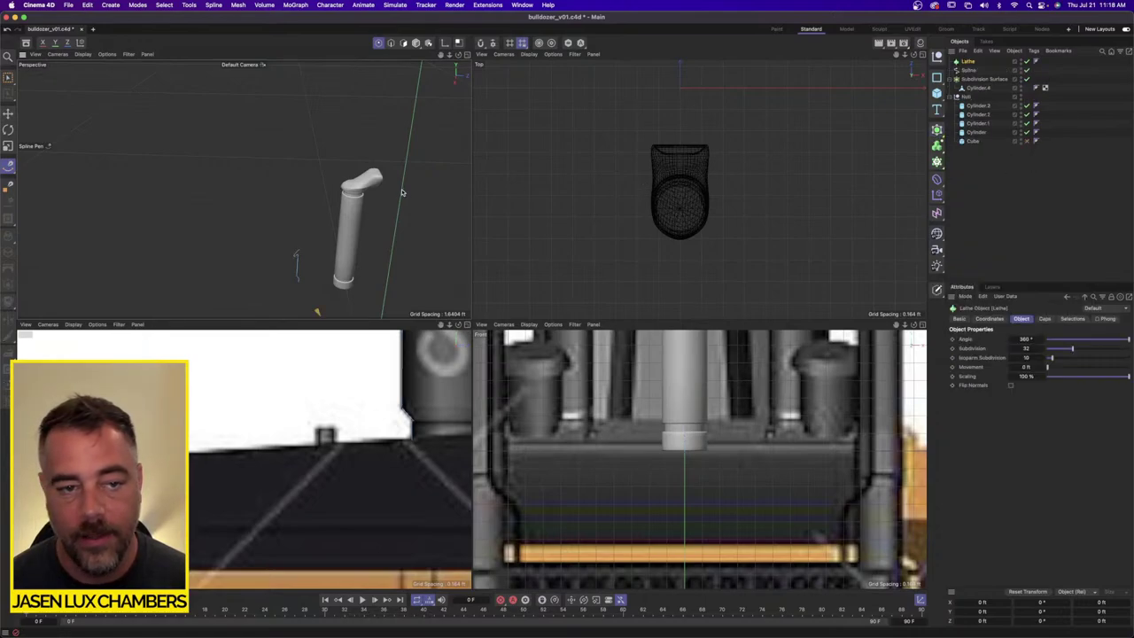
{"action": "left_click", "coordinate": [7, 114]}
{"action": "scroll", "coordinate": [307, 447], "scroll_direction": "down", "scroll_amount": 3}
{"action": "middle_click_drag", "start_coordinate": [306, 447], "coordinate": [246, 464], "text": "alt"}
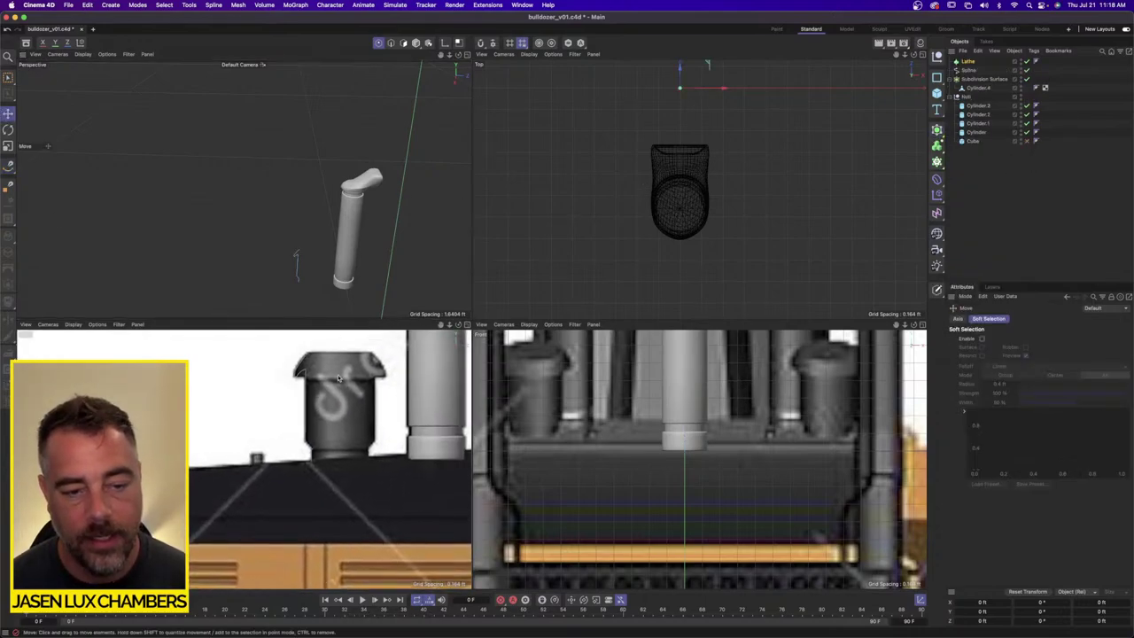
{"action": "left_click_drag", "start_coordinate": [356, 479], "coordinate": [405, 414]}
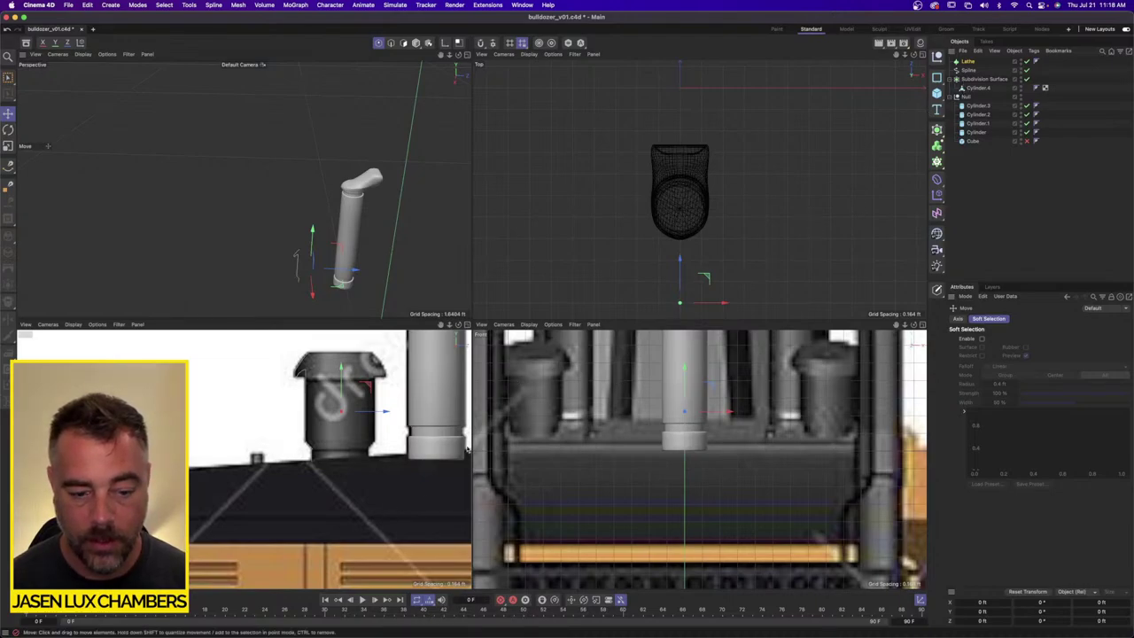
Step: Nest the profile spline under the Lathe and nudge the Lathe's axis along Z to match the reference pipe's width
{"action": "left_click_drag", "start_coordinate": [974, 65], "coordinate": [970, 62]}
{"action": "left_click", "coordinate": [969, 61]}
{"action": "left_click", "coordinate": [973, 70]}
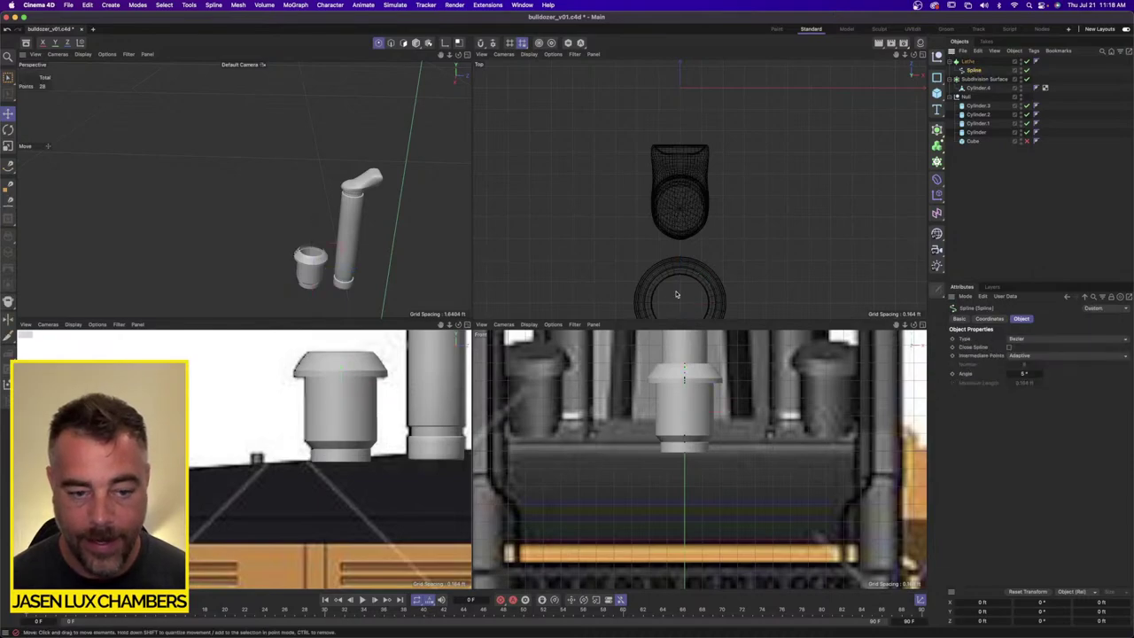
{"action": "left_click", "coordinate": [969, 61]}
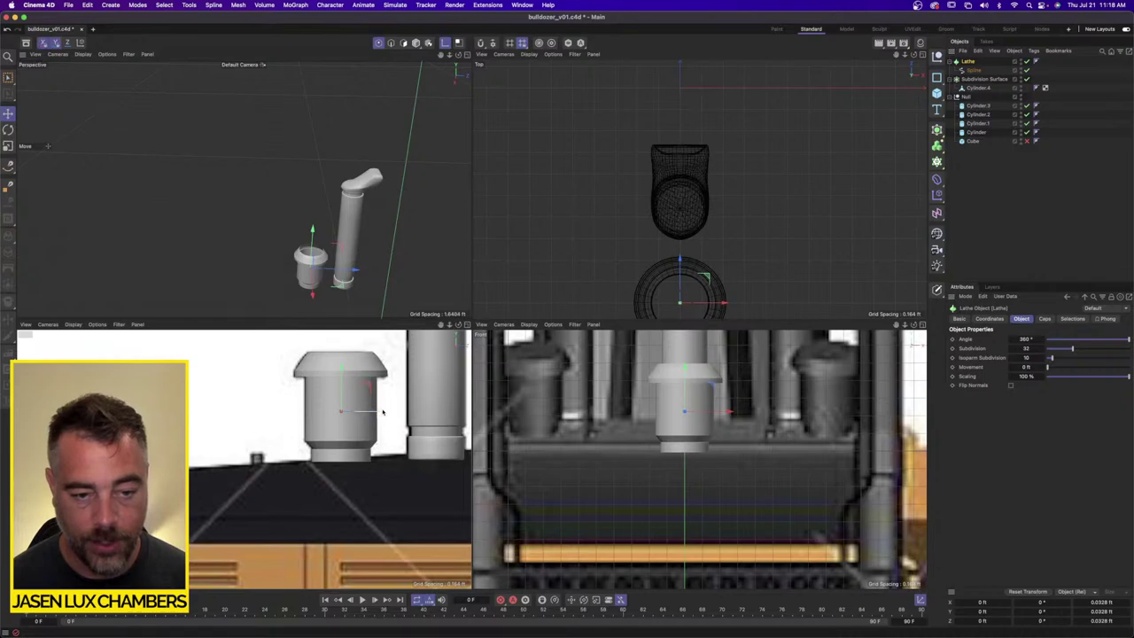
{"action": "mouse_move", "coordinate": [379, 409]}
{"action": "left_mouse_down"}
{"action": "mouse_move", "coordinate": [363, 407]}
{"action": "mouse_move", "coordinate": [382, 406]}
{"action": "left_mouse_up"}
{"action": "left_click", "coordinate": [1051, 196]}
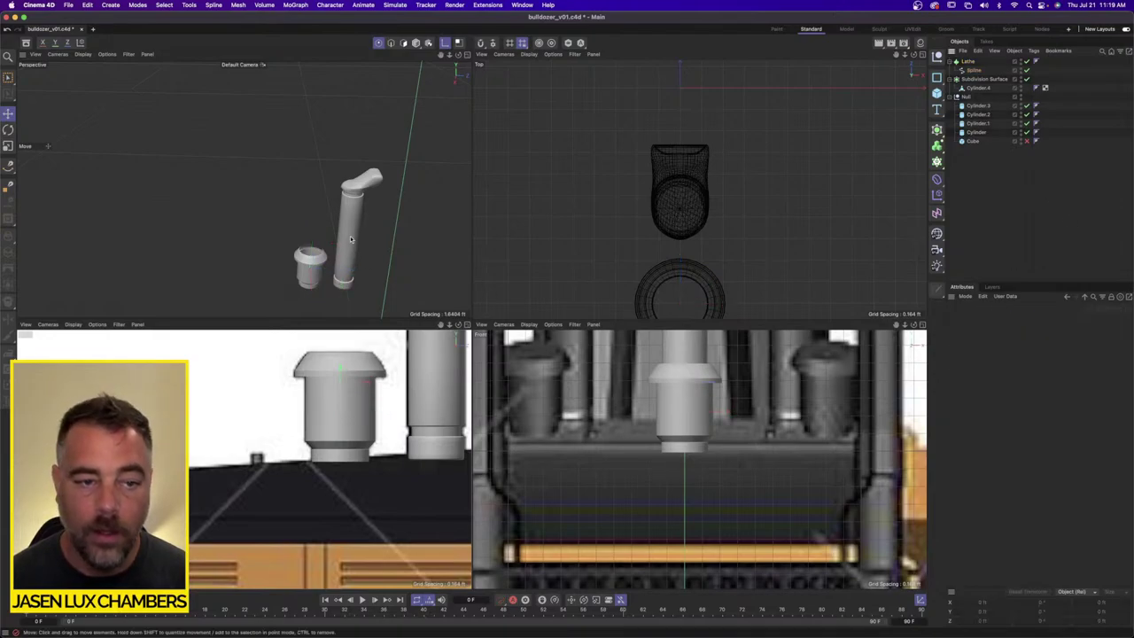
Step: Set the capped pipe's profile spline type to Linear
{"action": "scroll", "coordinate": [351, 239], "scroll_direction": "up", "scroll_amount": 10}
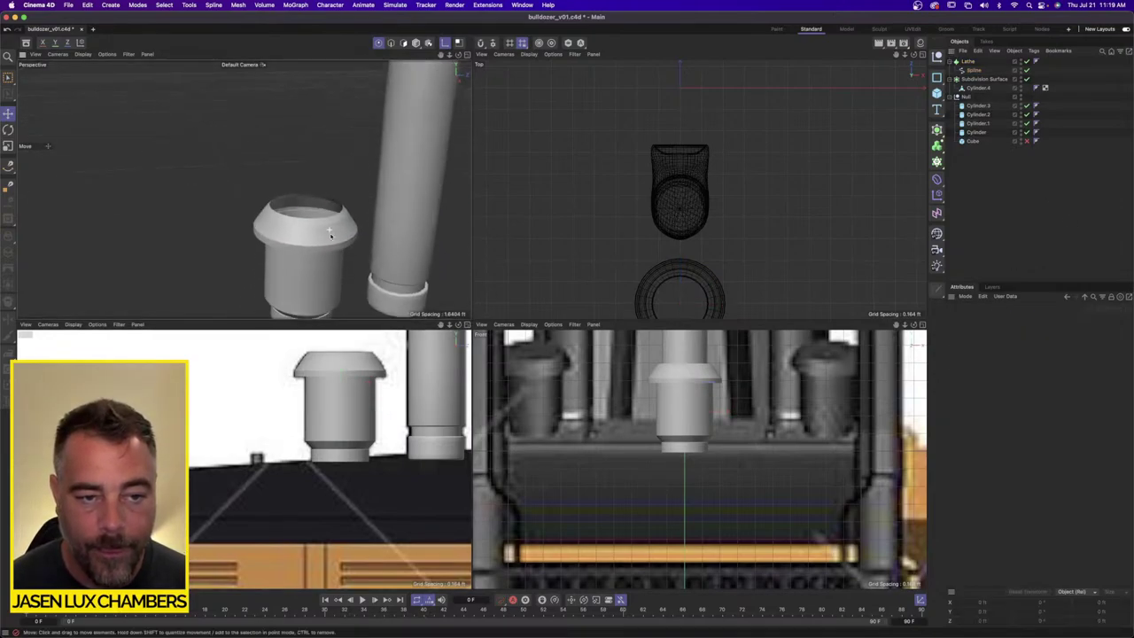
{"action": "scroll", "coordinate": [330, 233], "scroll_direction": "down", "scroll_amount": 6}
{"action": "left_click", "coordinate": [974, 70]}
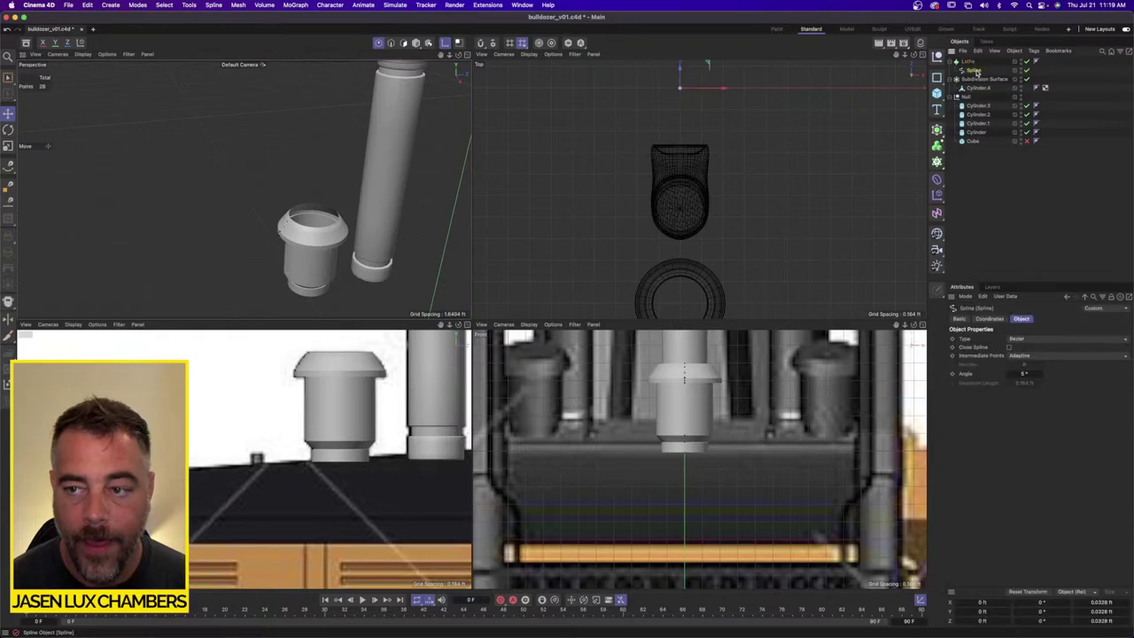
{"action": "left_click", "coordinate": [1025, 341]}
{"action": "left_click", "coordinate": [1033, 347]}
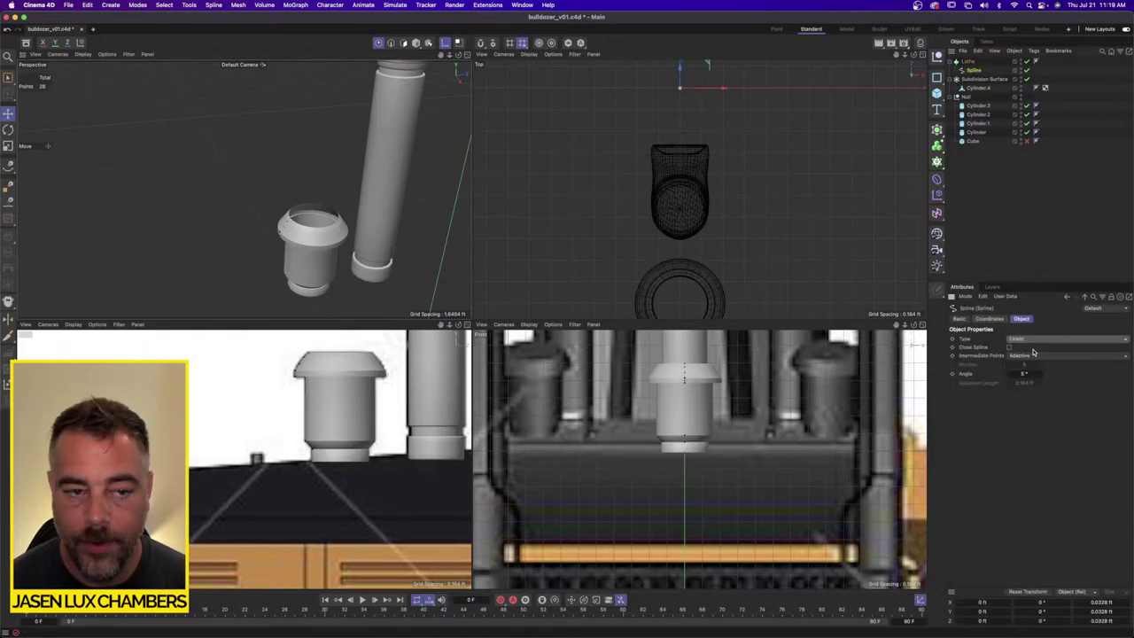
Step: Set the Lathe's subdivision to 12 and convert it together with its spline into an editable polygon object
{"action": "left_click", "coordinate": [995, 63]}
{"action": "double_click", "coordinate": [1034, 349]}
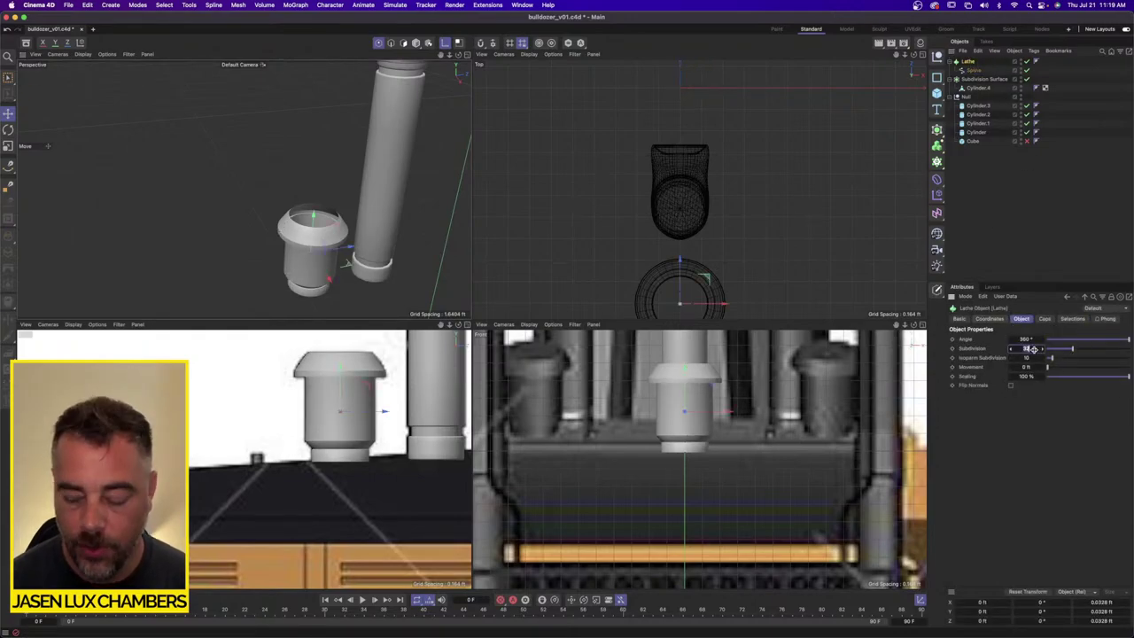
{"action": "type", "text": "128"}
{"action": "key", "text": "Return"}
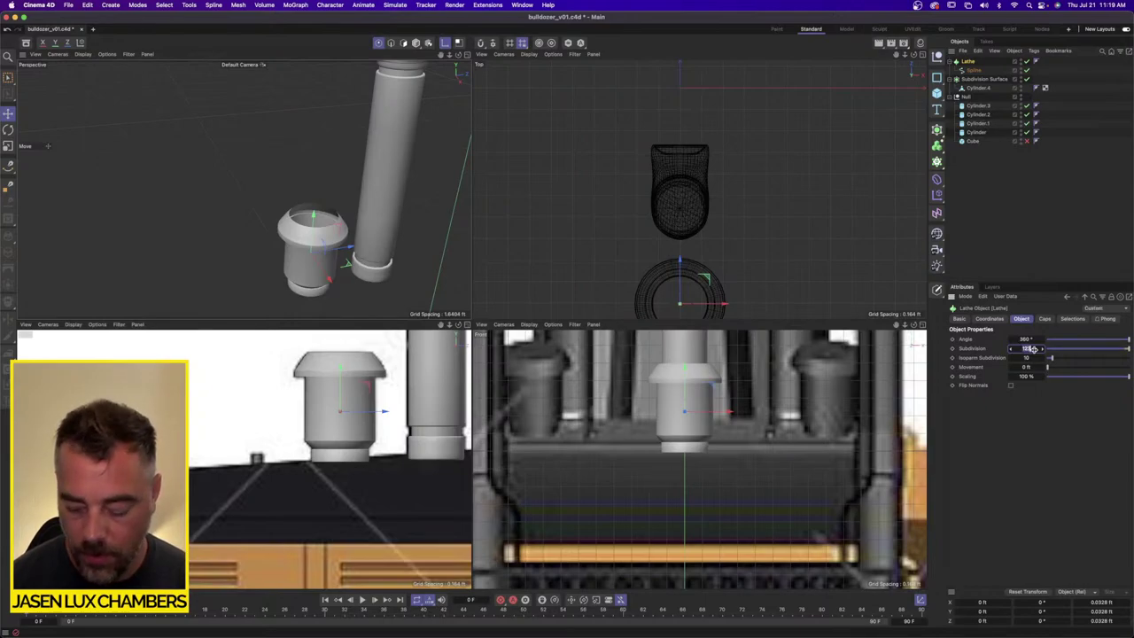
{"action": "type", "text": "12"}
{"action": "key", "text": "Return"}
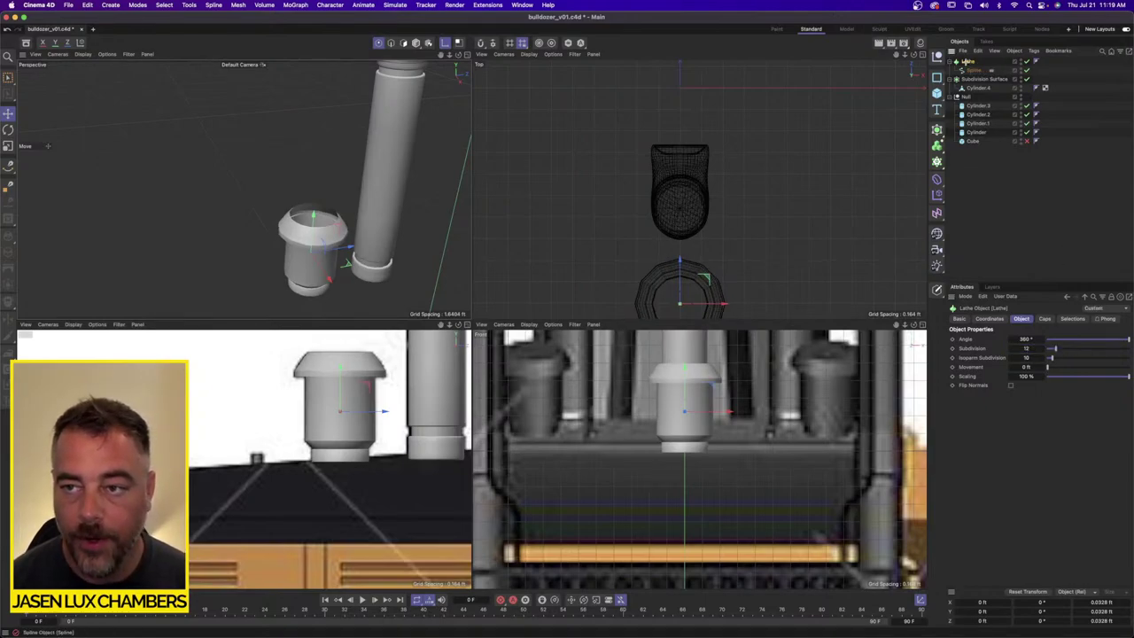
{"action": "left_click", "coordinate": [974, 70], "text": "ctrl"}
{"action": "left_click", "coordinate": [938, 290]}
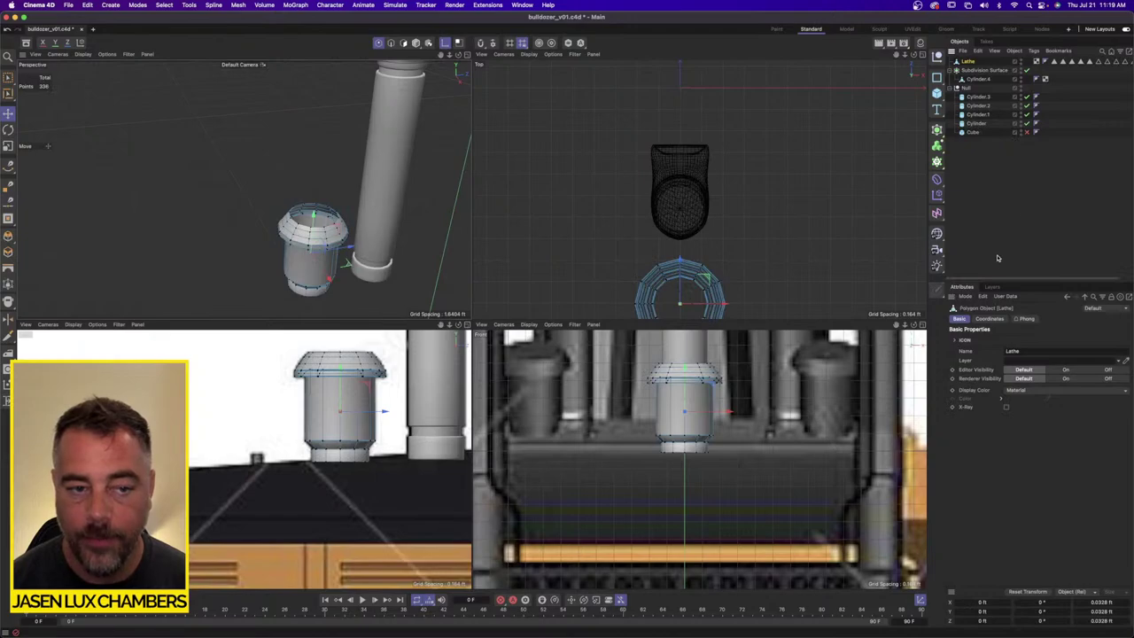
Step: Close the openings at the top of the cap and the bottom of the pipe using Close Polygon Hole with Grid polygons
{"action": "right_click_drag", "start_coordinate": [321, 223], "coordinate": [328, 223], "text": "alt"}
{"action": "scroll", "coordinate": [329, 221], "scroll_direction": "up", "scroll_amount": 3}
{"action": "left_click", "coordinate": [164, 4]}
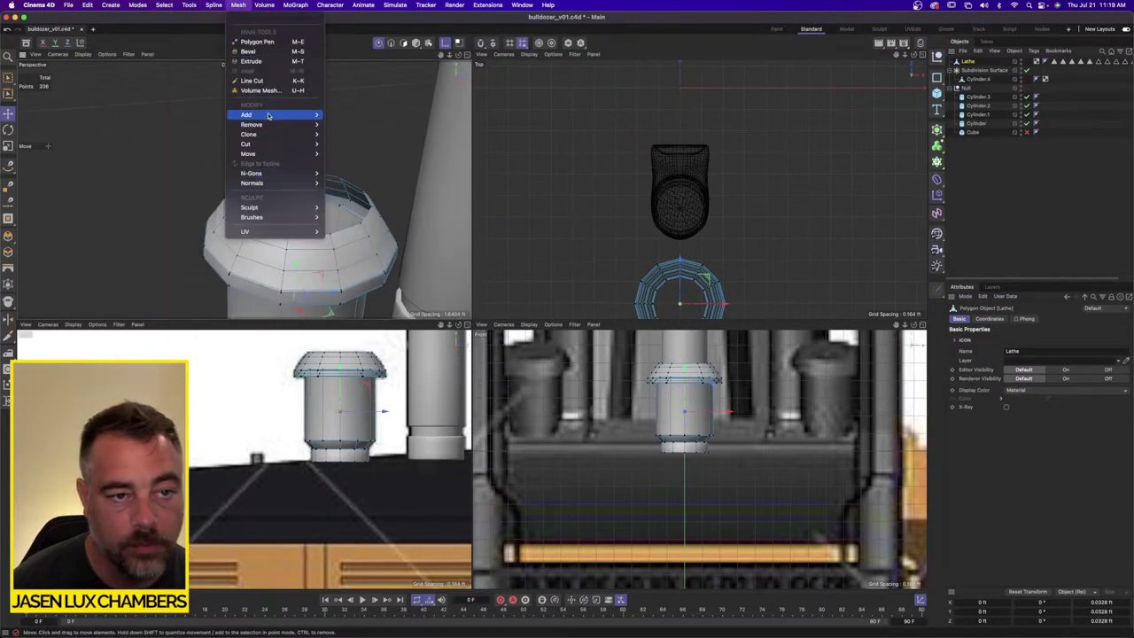
{"action": "mouse_move", "coordinate": [284, 114]}
{"action": "left_click", "coordinate": [372, 133]}
{"action": "left_click", "coordinate": [357, 227]}
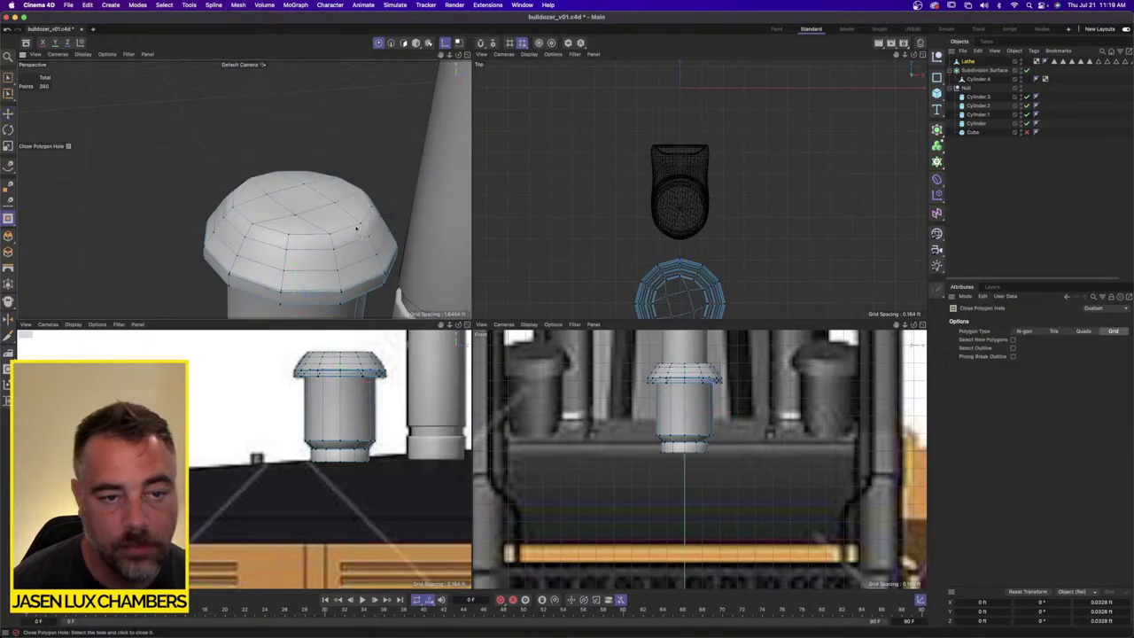
{"action": "right_click_drag", "start_coordinate": [357, 228], "coordinate": [328, 245], "text": "alt"}
{"action": "left_click_drag", "start_coordinate": [328, 246], "coordinate": [320, 84], "text": "alt"}
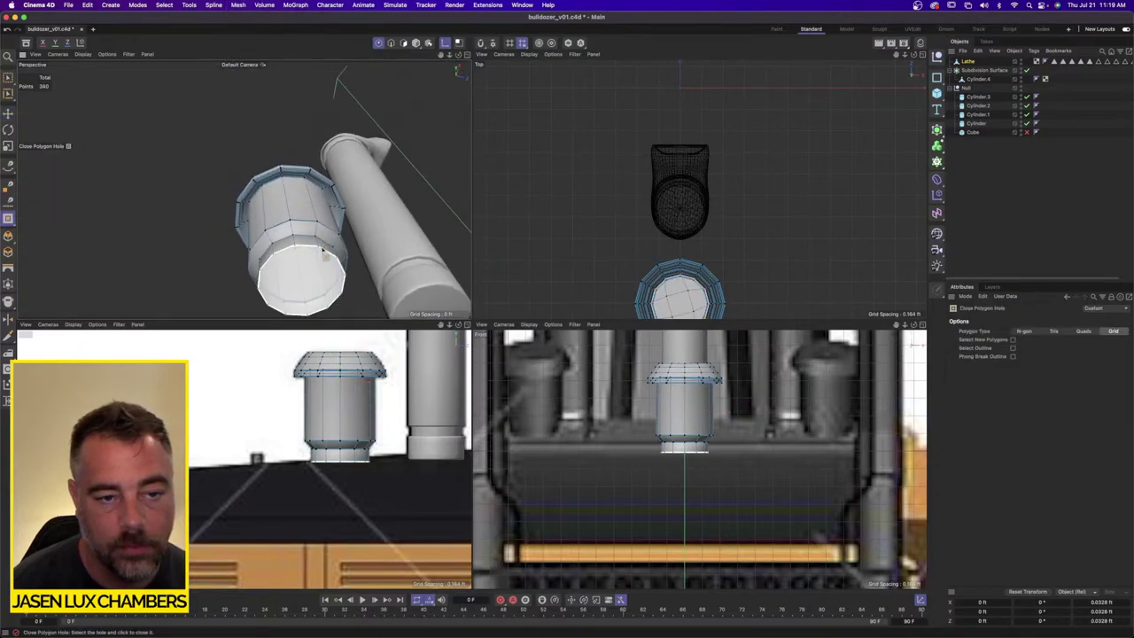
{"action": "left_click", "coordinate": [324, 256]}
{"action": "left_click", "coordinate": [992, 207]}
{"action": "left_click_drag", "start_coordinate": [333, 193], "coordinate": [330, 233], "text": "alt"}
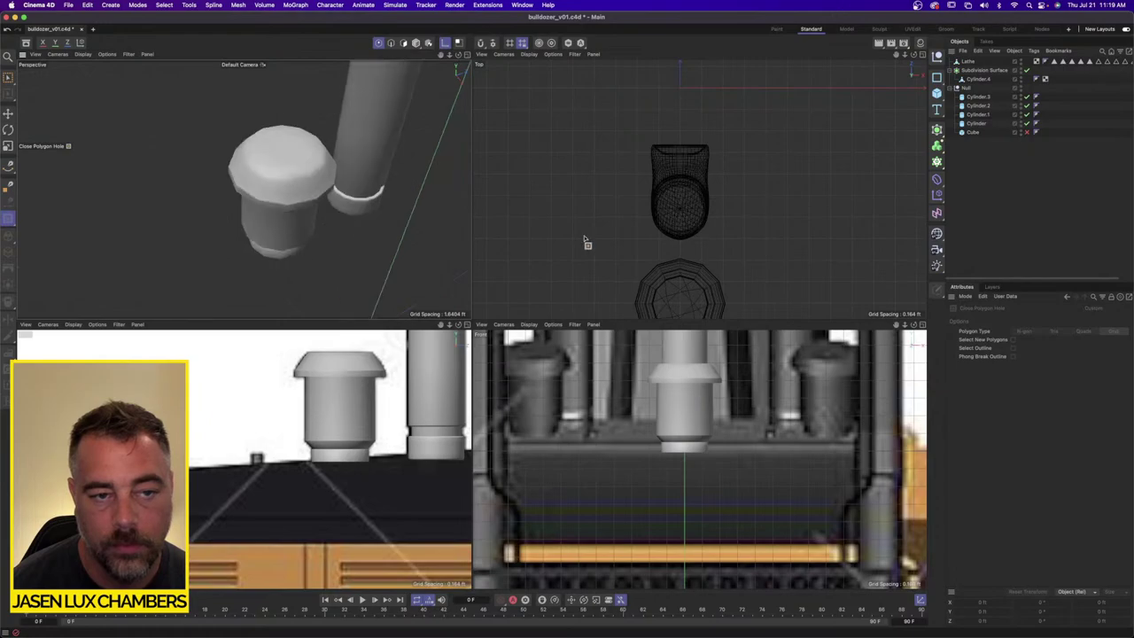
Step: Place the capped pipe mesh in a new Subdivision Surface and delete all its selection tags
{"action": "left_click", "coordinate": [937, 130]}
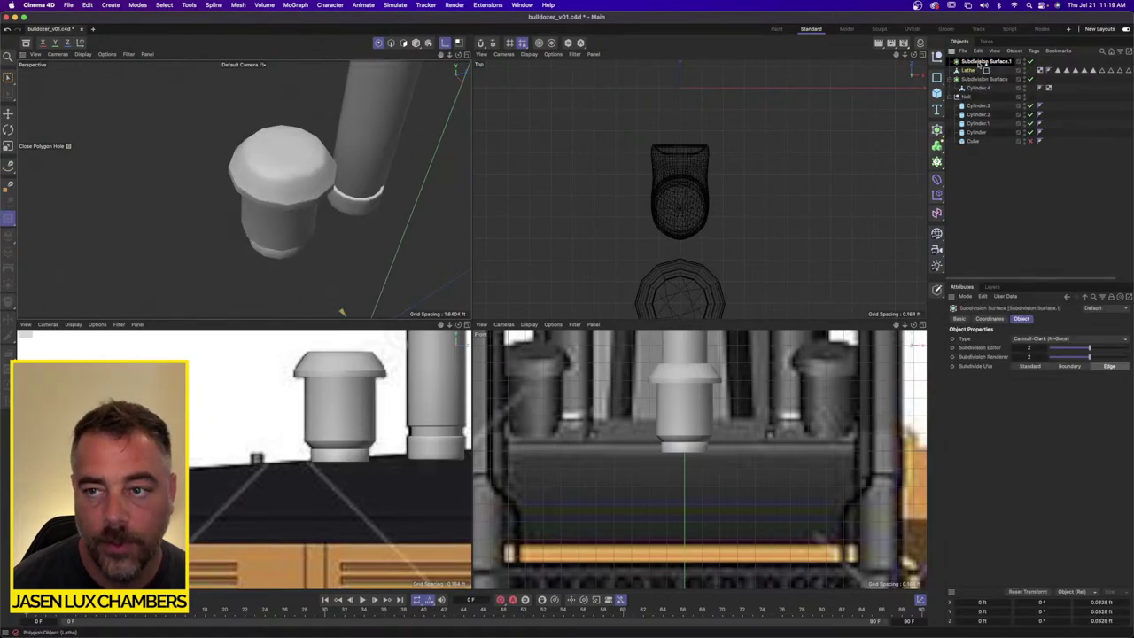
{"action": "left_click", "coordinate": [973, 70]}
{"action": "left_click", "coordinate": [1058, 70]}
{"action": "scroll", "coordinate": [1076, 73], "scroll_direction": "right", "scroll_amount": 1}
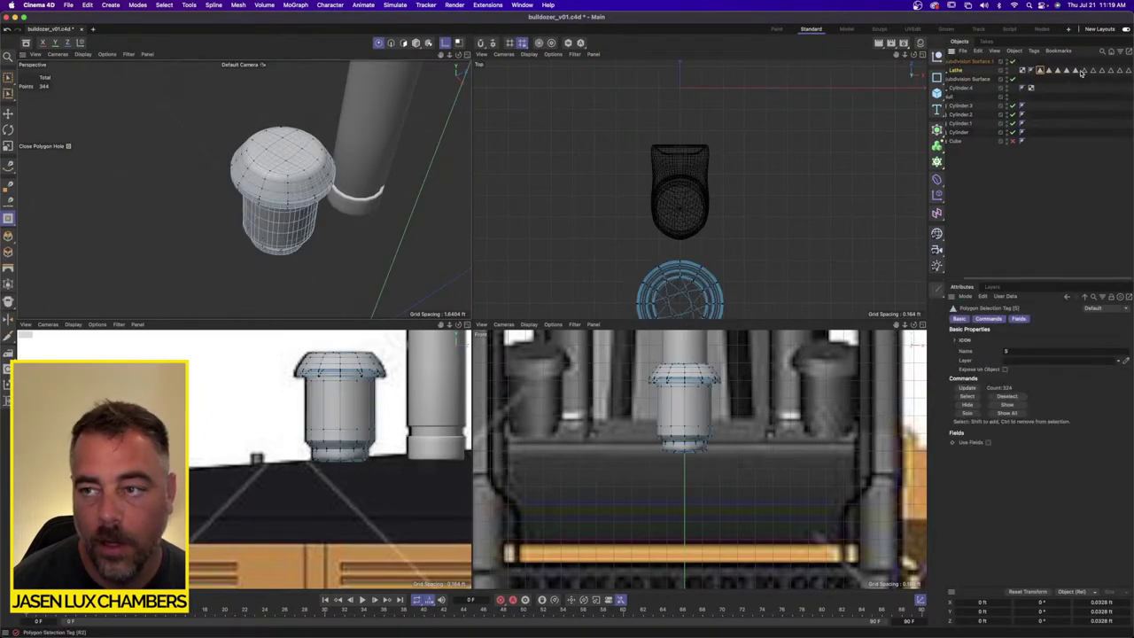
{"action": "left_click", "coordinate": [1129, 71], "text": "shift"}
{"action": "key", "text": "Delete"}
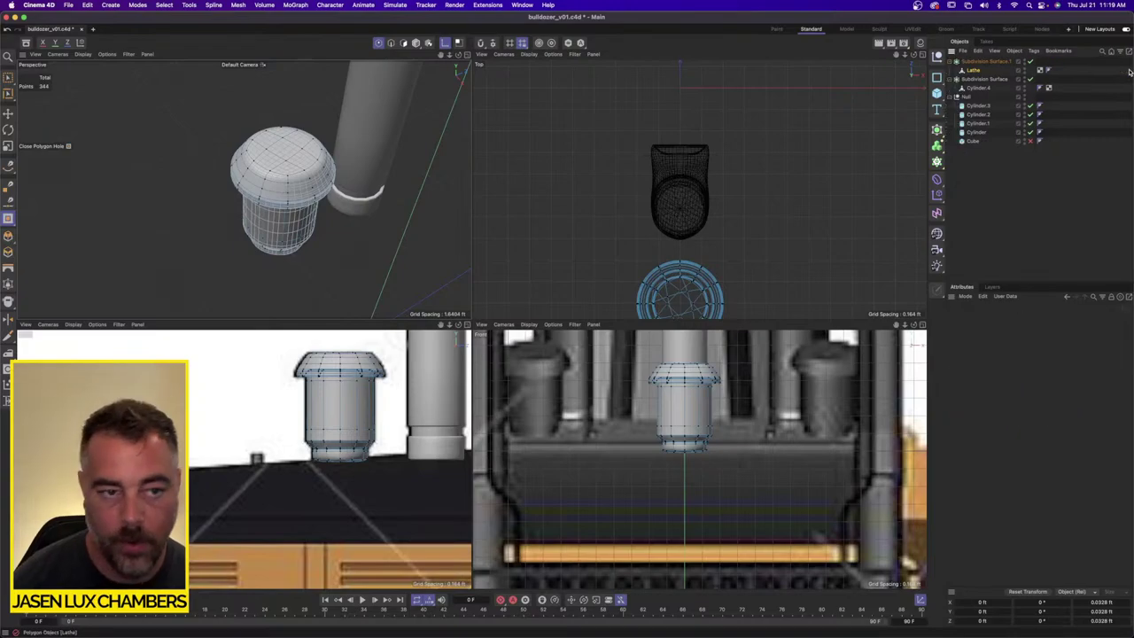
{"action": "left_click", "coordinate": [1046, 191]}
Step: Move the capped pipe mesh along X to about -1.38 ft, onto the left capped pipe in the front reference
{"action": "right_click_drag", "start_coordinate": [289, 205], "coordinate": [226, 208], "text": "alt"}
{"action": "scroll", "coordinate": [359, 433], "scroll_direction": "down", "scroll_amount": 4}
{"action": "scroll", "coordinate": [275, 205], "scroll_direction": "down", "scroll_amount": 5}
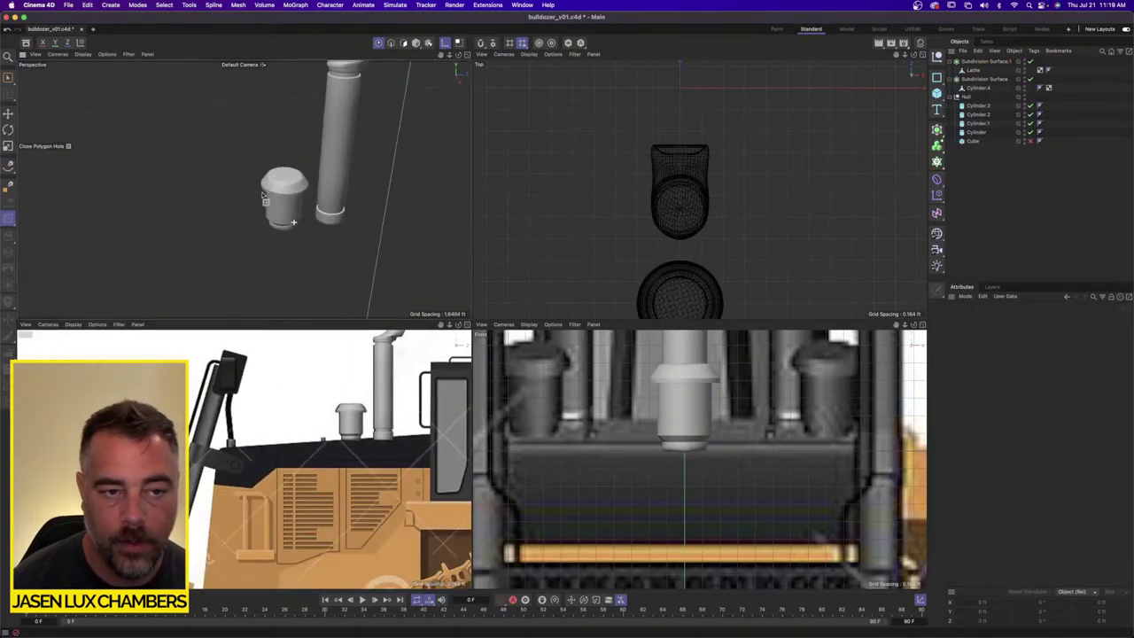
{"action": "right_click_drag", "start_coordinate": [703, 409], "coordinate": [663, 399], "text": "alt"}
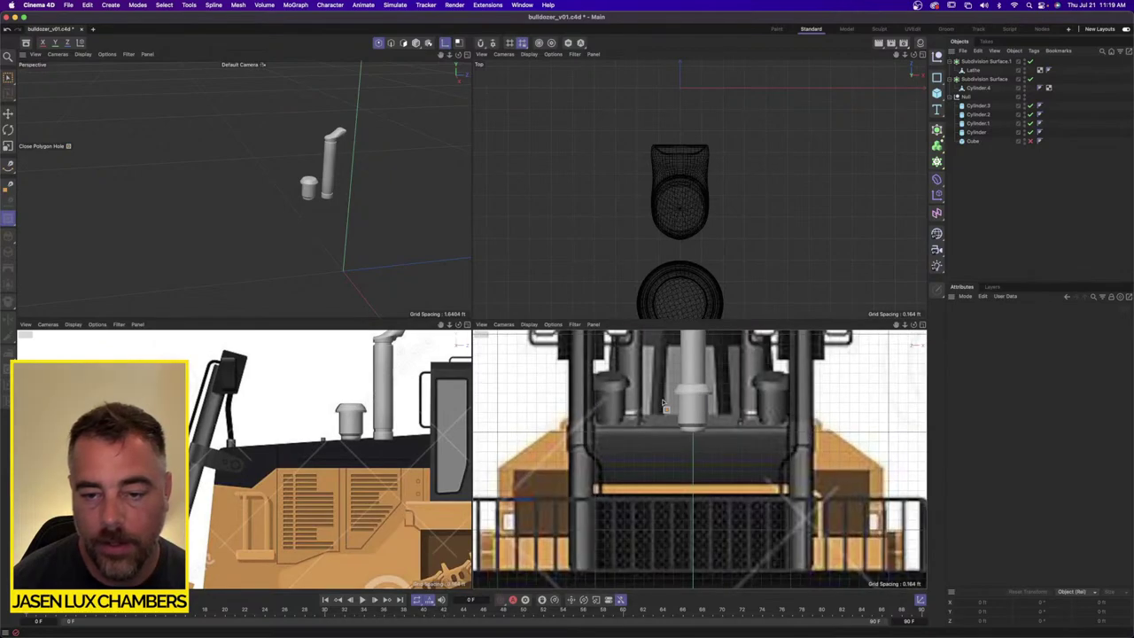
{"action": "middle_click_drag", "start_coordinate": [698, 405], "coordinate": [697, 502], "text": "alt"}
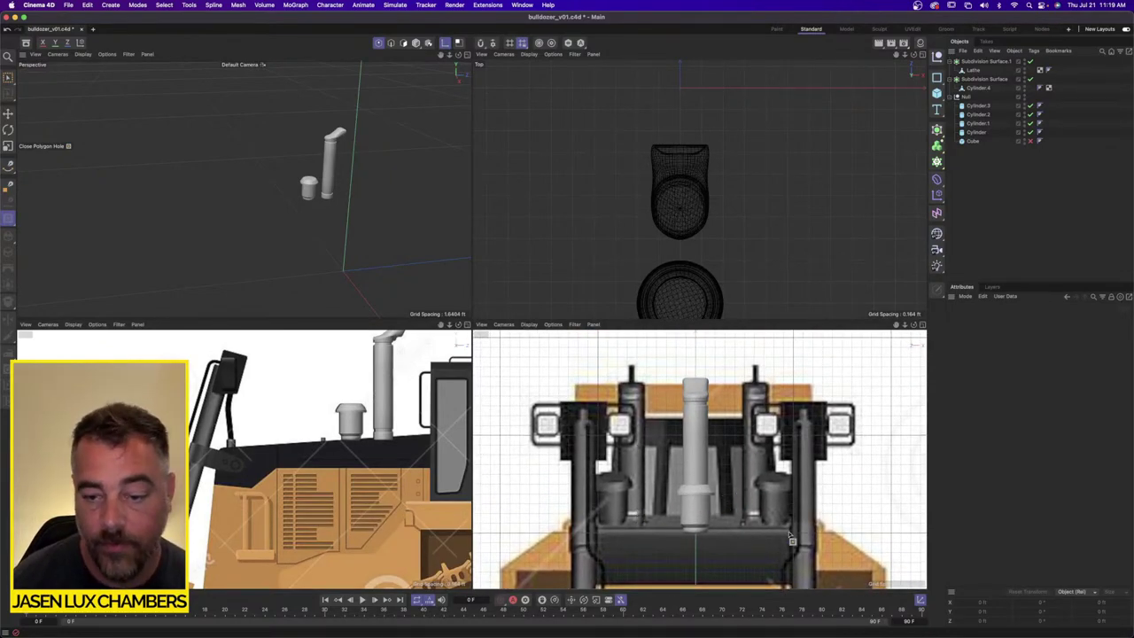
{"action": "left_click", "coordinate": [978, 88]}
{"action": "left_click", "coordinate": [950, 79]}
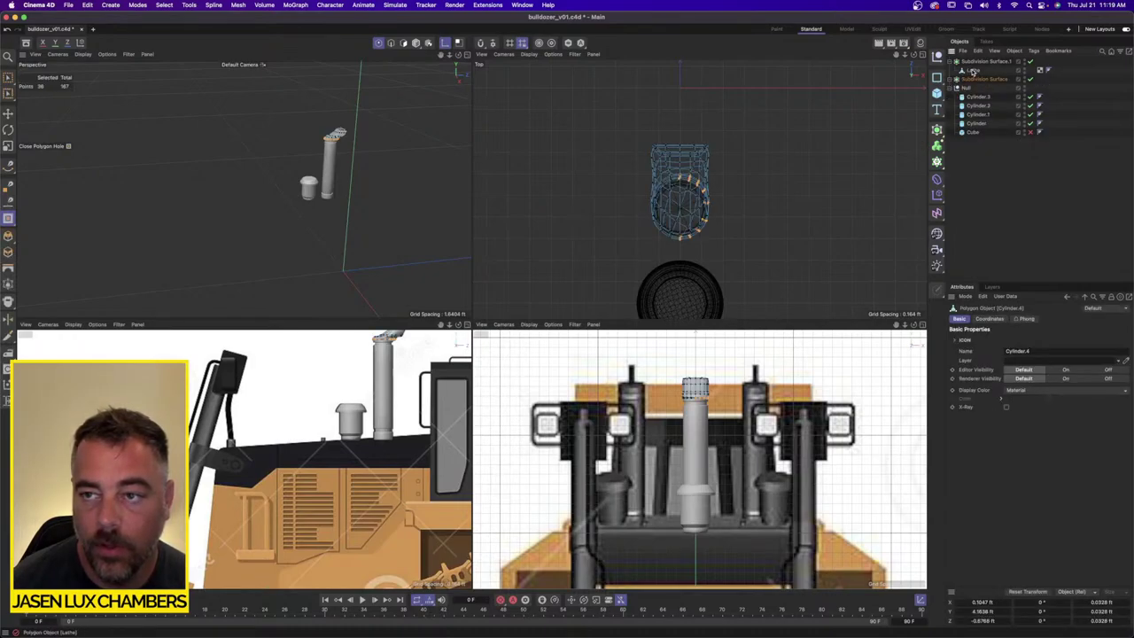
{"action": "left_click", "coordinate": [975, 70]}
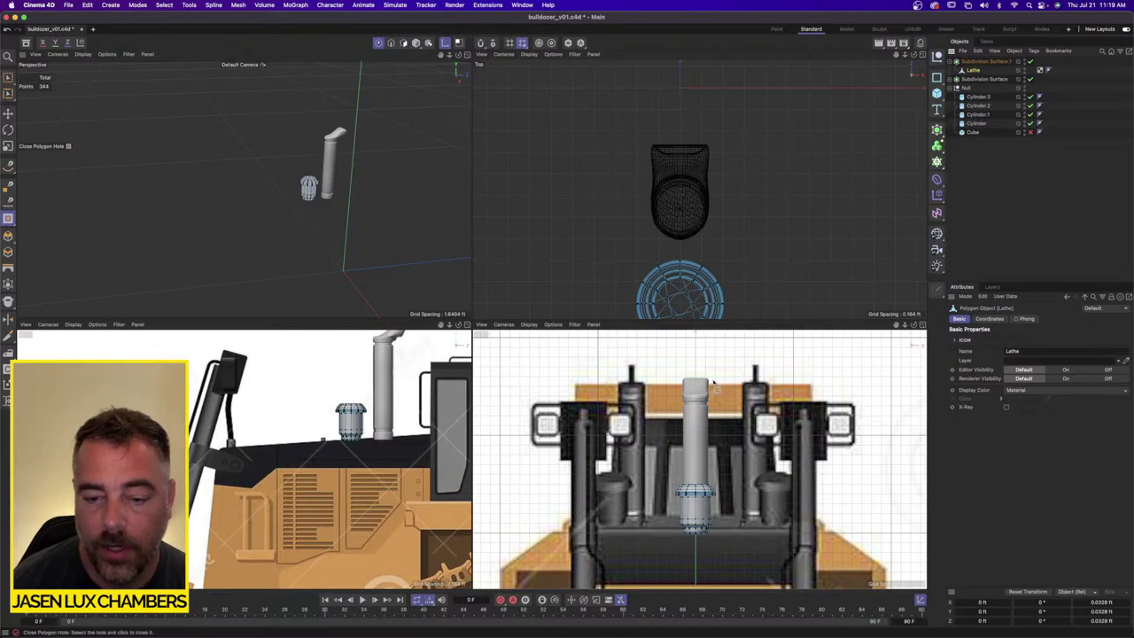
{"action": "left_click", "coordinate": [405, 44]}
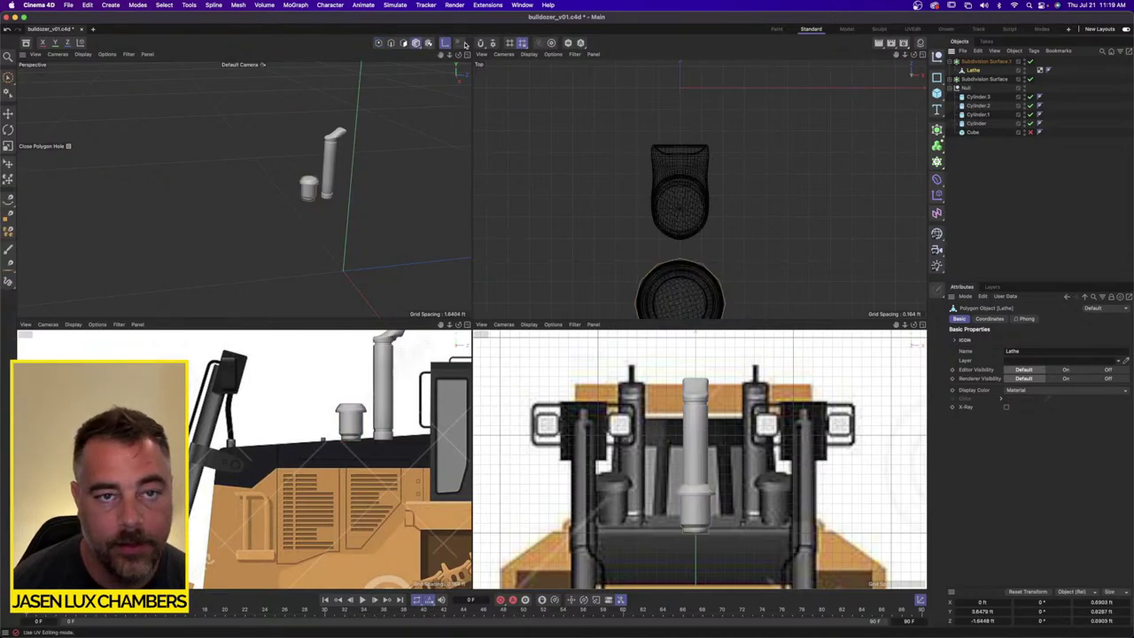
{"action": "left_click", "coordinate": [445, 42]}
{"action": "left_click", "coordinate": [8, 114]}
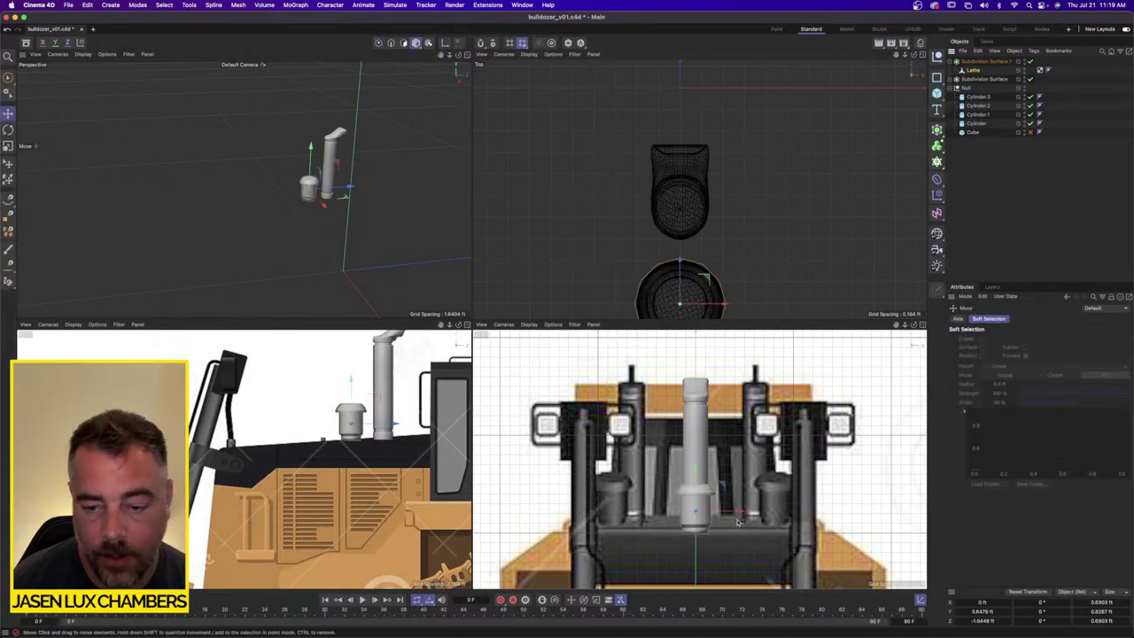
{"action": "left_click_drag", "start_coordinate": [737, 523], "coordinate": [654, 508]}
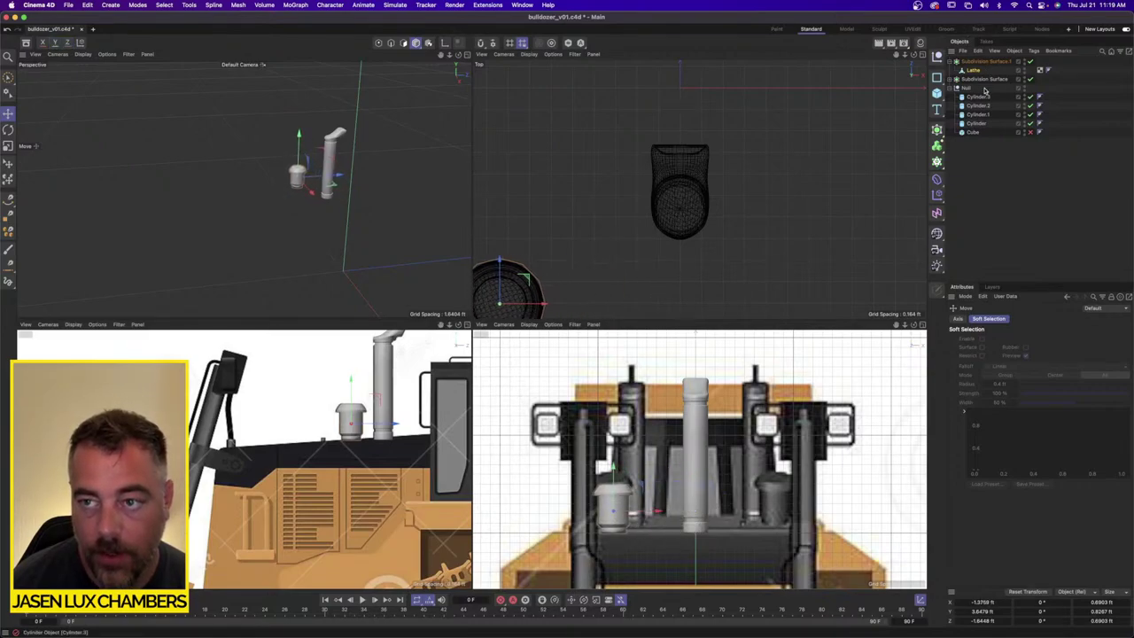
Step: Put the exhaust flap's Subdivision Surface into the Null with the exhaust cylinders
{"action": "left_click_drag", "start_coordinate": [971, 79], "coordinate": [968, 88]}
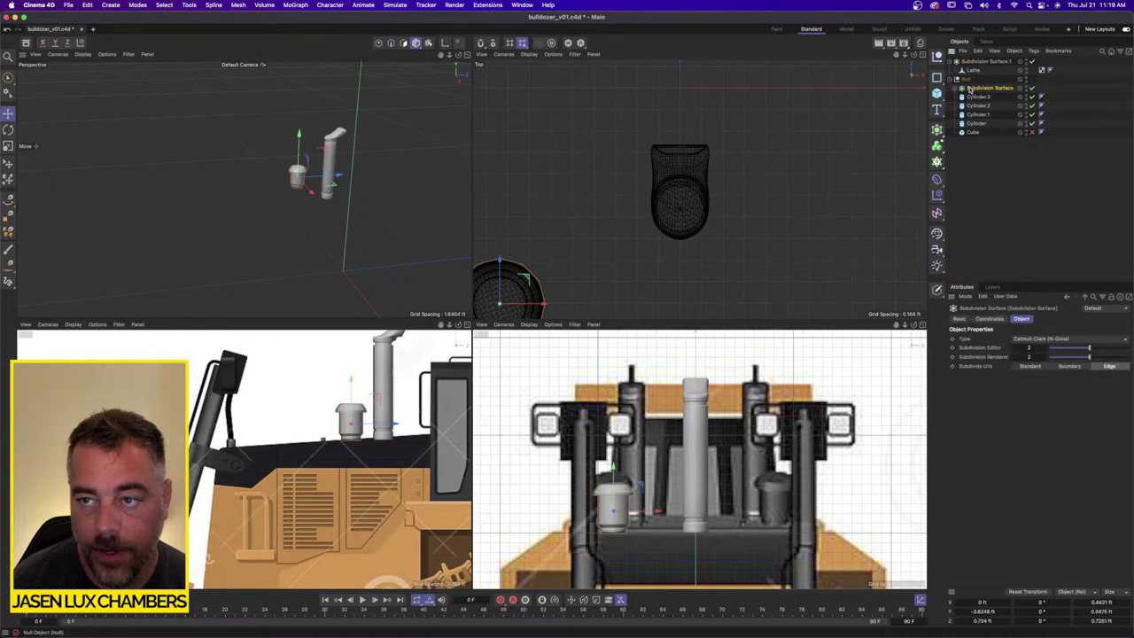
Step: Move the exhaust stack's Null along X to about -1.09 ft, onto the left exhaust in the front reference
{"action": "left_click", "coordinate": [968, 79]}
{"action": "left_click_drag", "start_coordinate": [741, 502], "coordinate": [673, 502]}
{"action": "scroll", "coordinate": [330, 431], "scroll_direction": "down", "scroll_amount": 2}
{"action": "middle_click_drag", "start_coordinate": [368, 415], "coordinate": [245, 442], "text": "alt"}
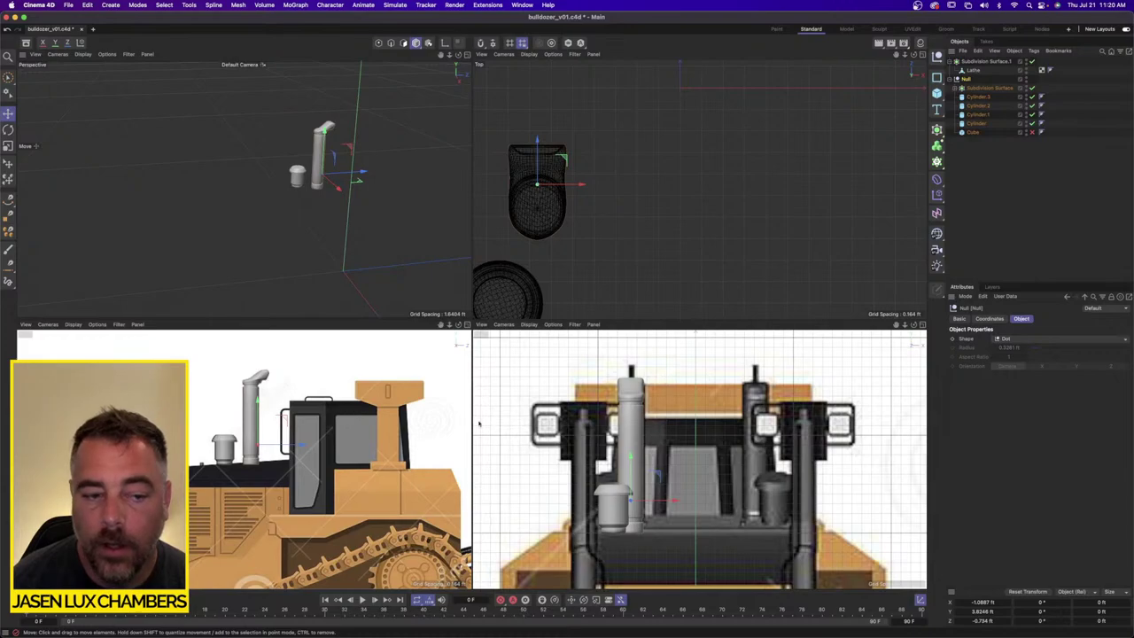
{"action": "scroll", "coordinate": [664, 367], "scroll_direction": "up", "scroll_amount": 3}
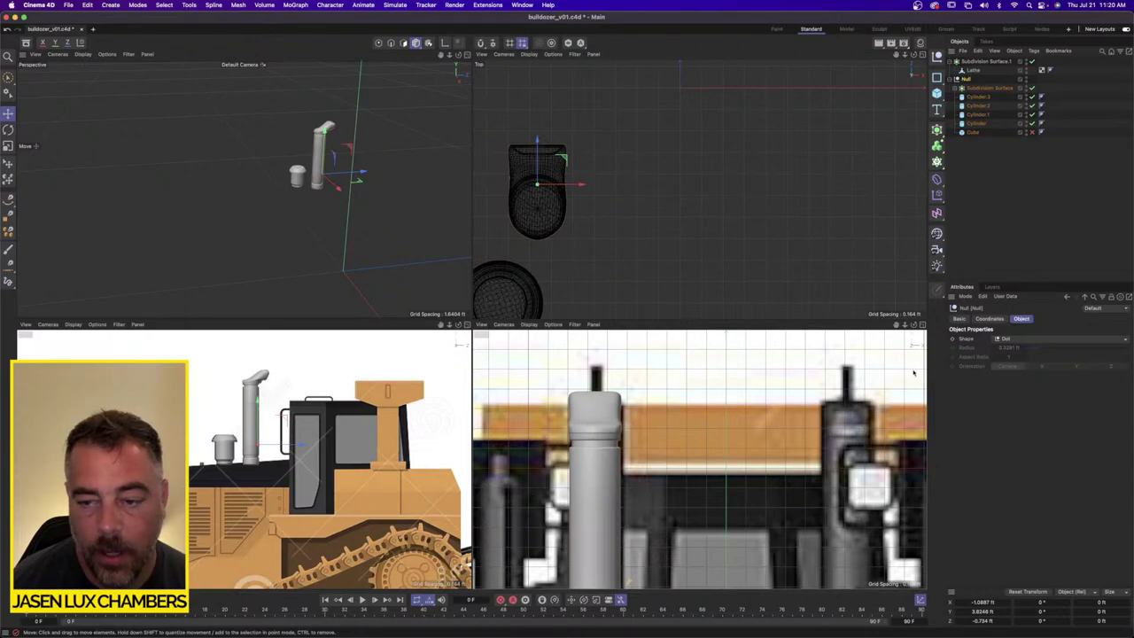
{"action": "scroll", "coordinate": [914, 373], "scroll_direction": "down", "scroll_amount": 4}
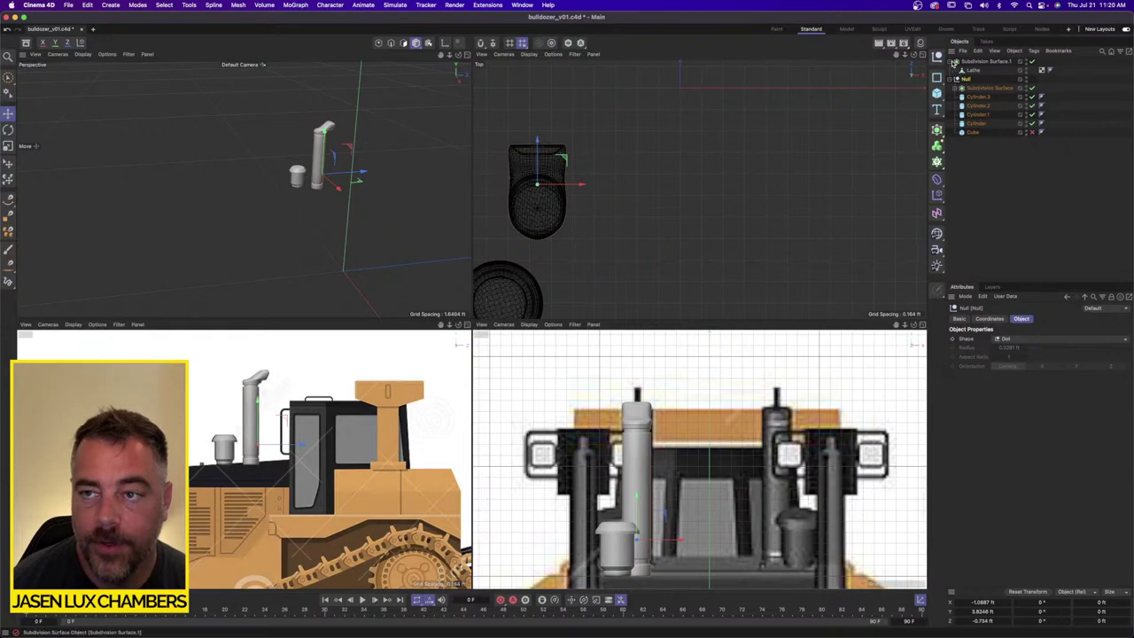
Step: Group the exhaust stack and capped pipe in a new Null and mirror it with a Symmetry object on the ZY plane
{"action": "key", "text": "alt+g"}
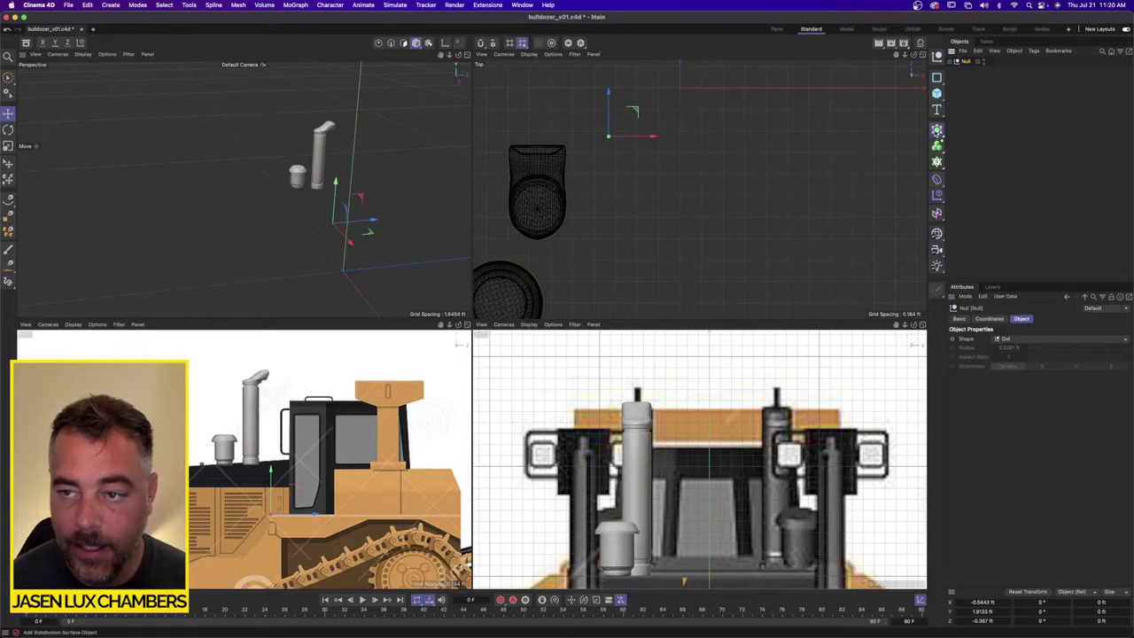
{"action": "left_click", "coordinate": [936, 130]}
{"action": "left_click", "coordinate": [973, 232], "text": "alt"}
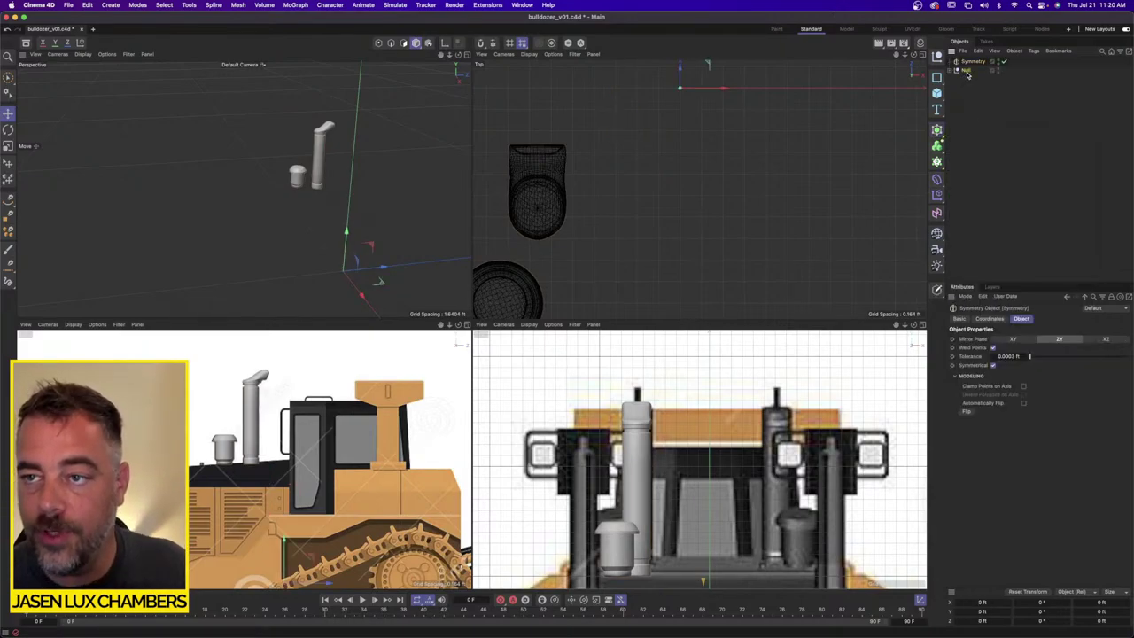
{"action": "left_click_drag", "start_coordinate": [967, 71], "coordinate": [973, 61]}
{"action": "left_click", "coordinate": [990, 105]}
{"action": "left_click_drag", "start_coordinate": [329, 172], "coordinate": [361, 178], "text": "alt"}
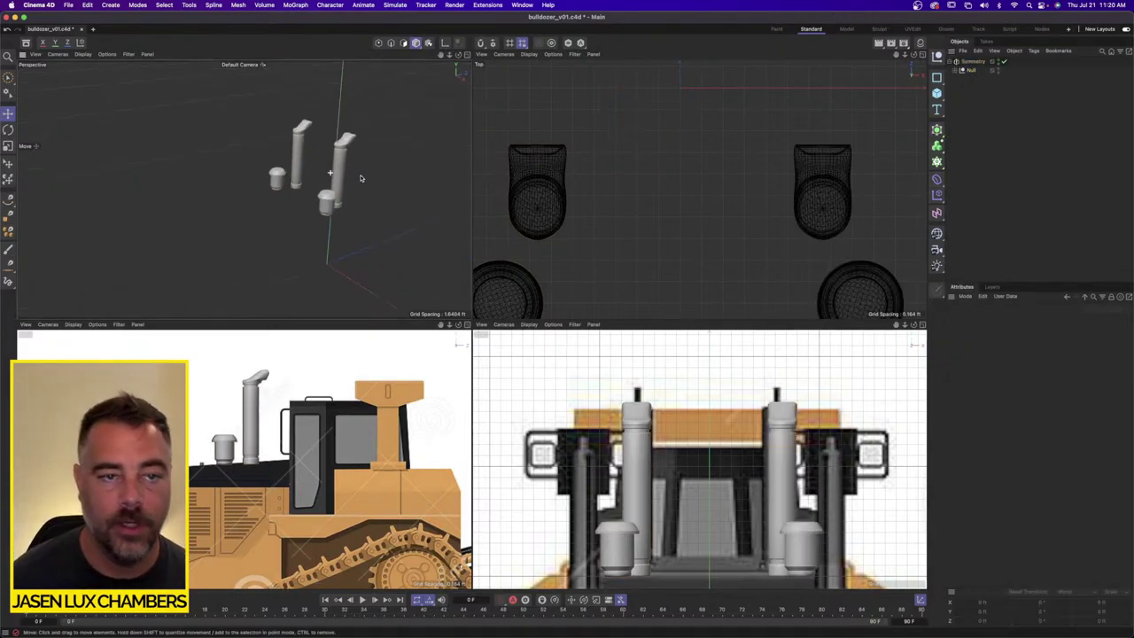
Step: Hide the workplane, world axis and horizon in the perspective view
{"action": "scroll", "coordinate": [360, 178], "scroll_direction": "up", "scroll_amount": 5}
{"action": "left_click", "coordinate": [128, 54]}
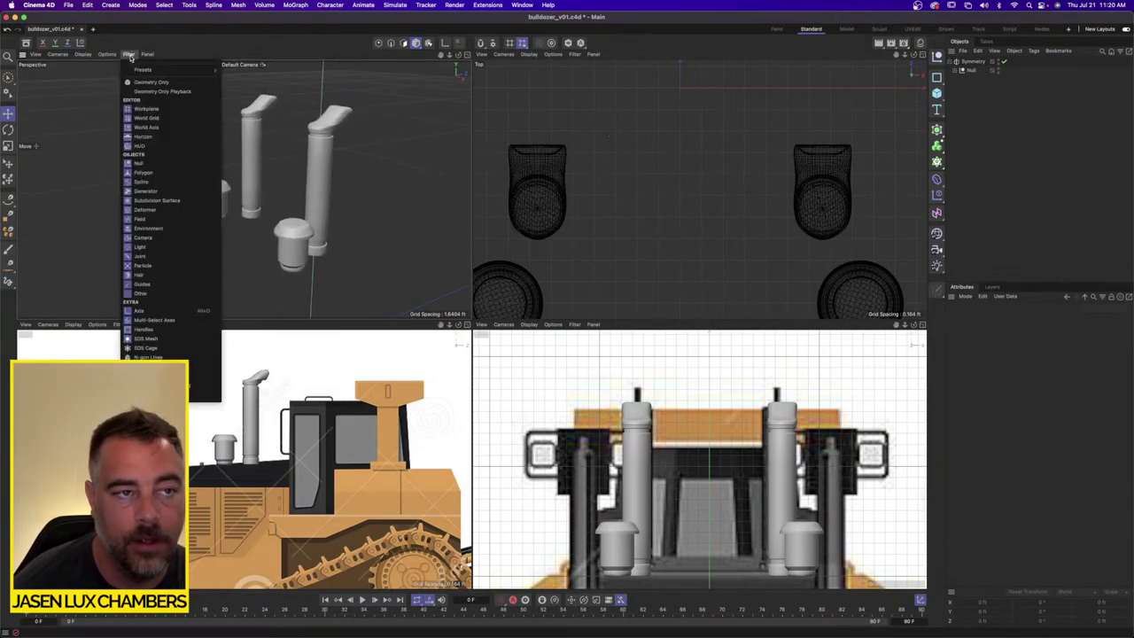
{"action": "left_click", "coordinate": [147, 109]}
{"action": "left_click", "coordinate": [129, 54]}
{"action": "left_click", "coordinate": [155, 130]}
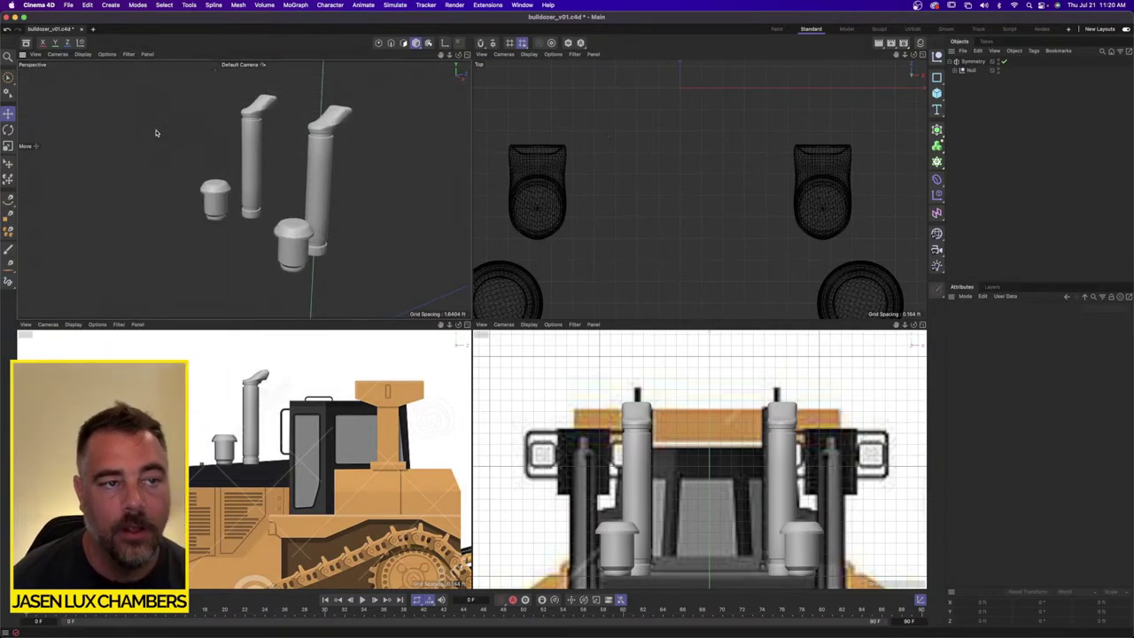
{"action": "left_click", "coordinate": [129, 54]}
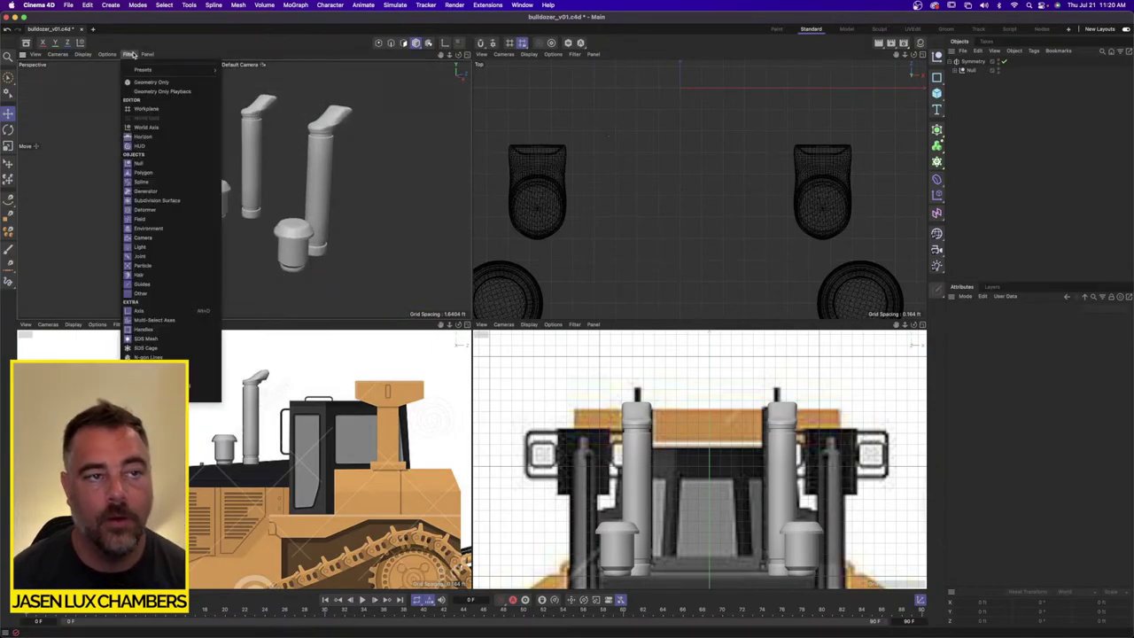
{"action": "left_click", "coordinate": [150, 141]}
{"action": "left_click_drag", "start_coordinate": [256, 178], "coordinate": [298, 165], "text": "alt"}
{"action": "mouse_move", "coordinate": [299, 165]}
{"action": "right_mouse_down", "text": "alt"}
{"action": "mouse_move", "coordinate": [311, 151]}
{"action": "mouse_move", "coordinate": [281, 159]}
{"action": "right_mouse_up", "text": "alt"}
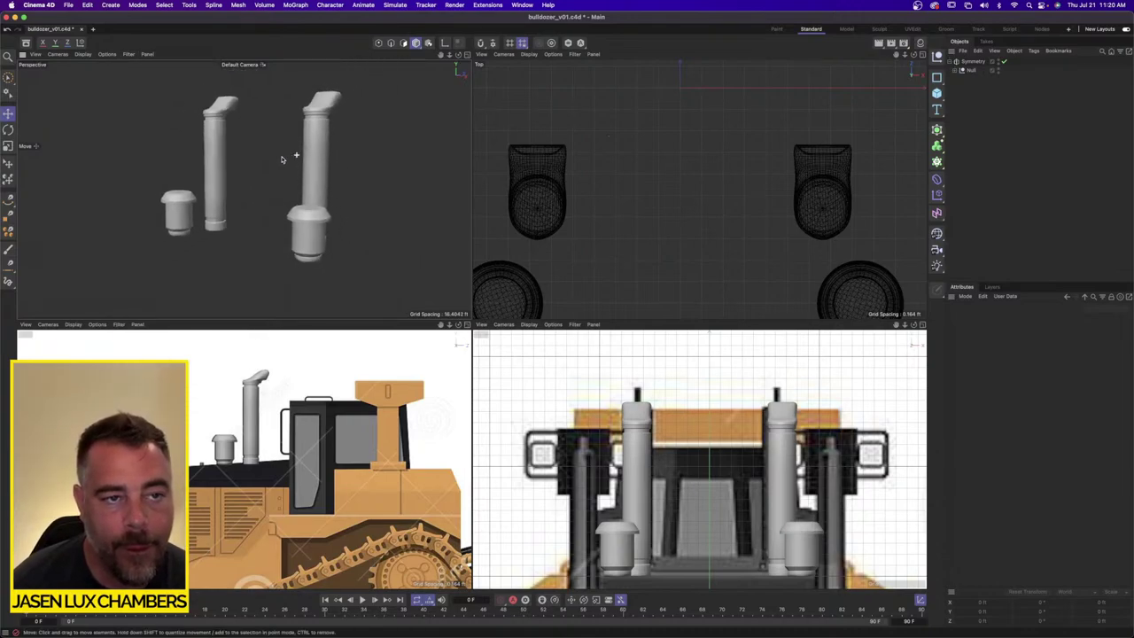
{"action": "middle_click_drag", "start_coordinate": [283, 160], "coordinate": [283, 169], "text": "alt"}
{"action": "right_click_drag", "start_coordinate": [283, 169], "coordinate": [293, 163], "text": "alt"}
{"action": "middle_click_drag", "start_coordinate": [294, 162], "coordinate": [276, 154], "text": "alt"}
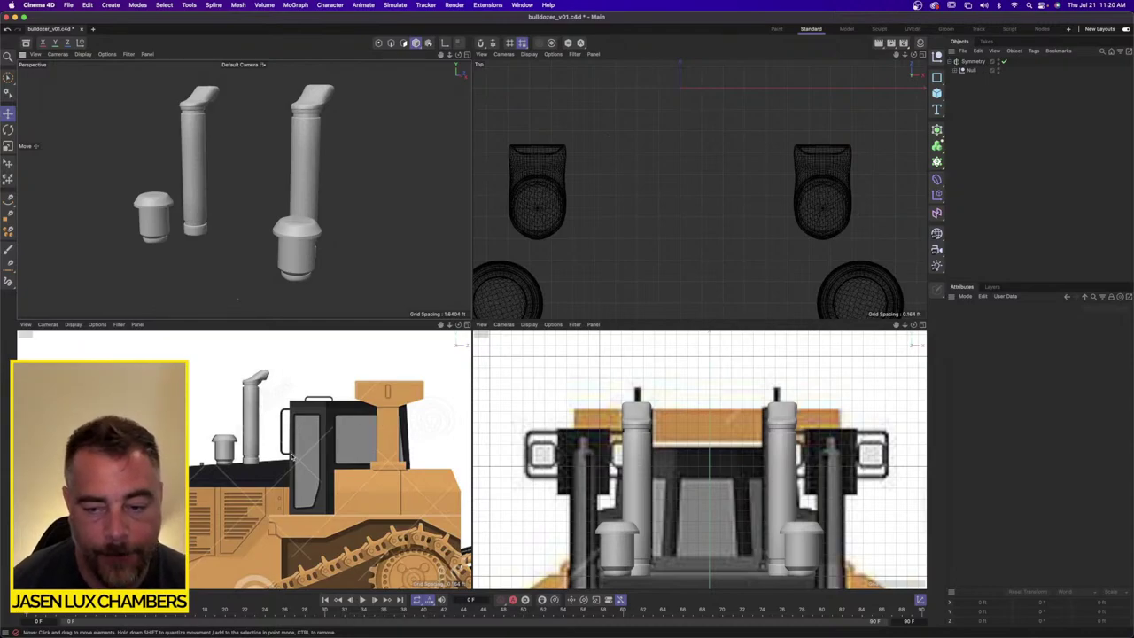
Step: Draw a four-point polygon about 3.17 ft tall over the cab's door section in the side reference with the Polygon Pen
{"action": "scroll", "coordinate": [355, 429], "scroll_direction": "up", "scroll_amount": 4}
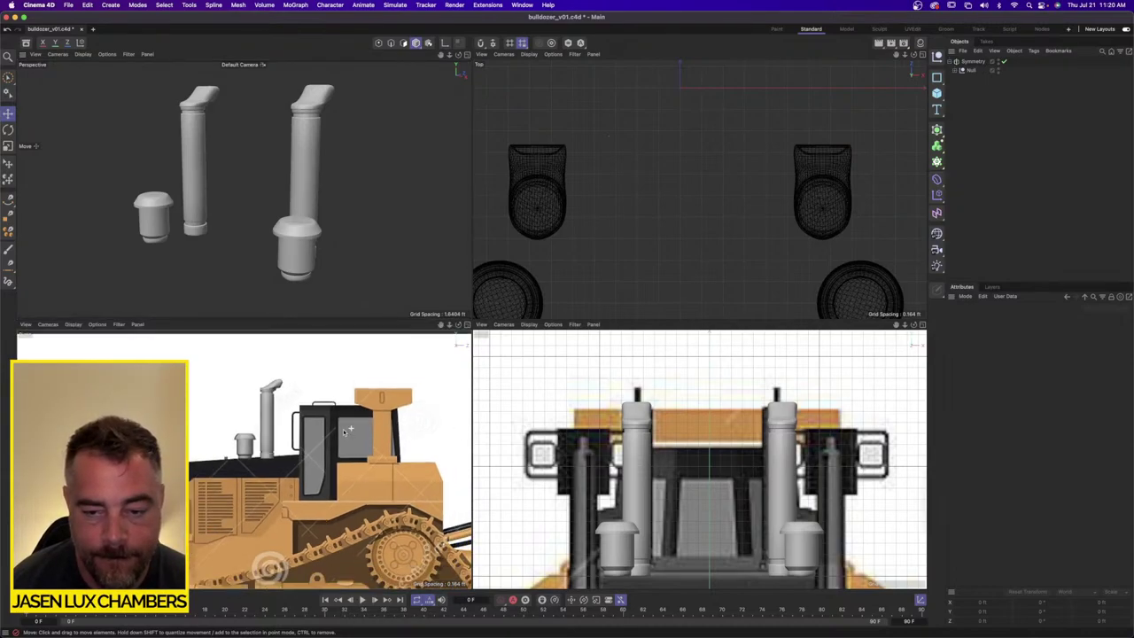
{"action": "scroll", "coordinate": [360, 430], "scroll_direction": "up", "scroll_amount": 2}
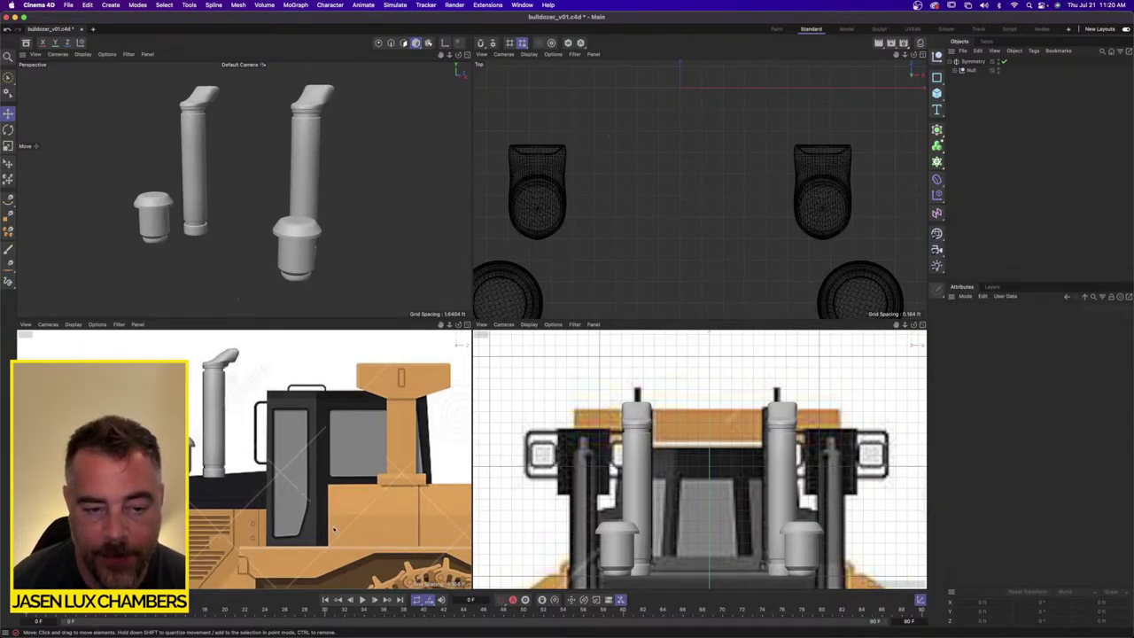
{"action": "scroll", "coordinate": [368, 431], "scroll_direction": "up", "scroll_amount": 3}
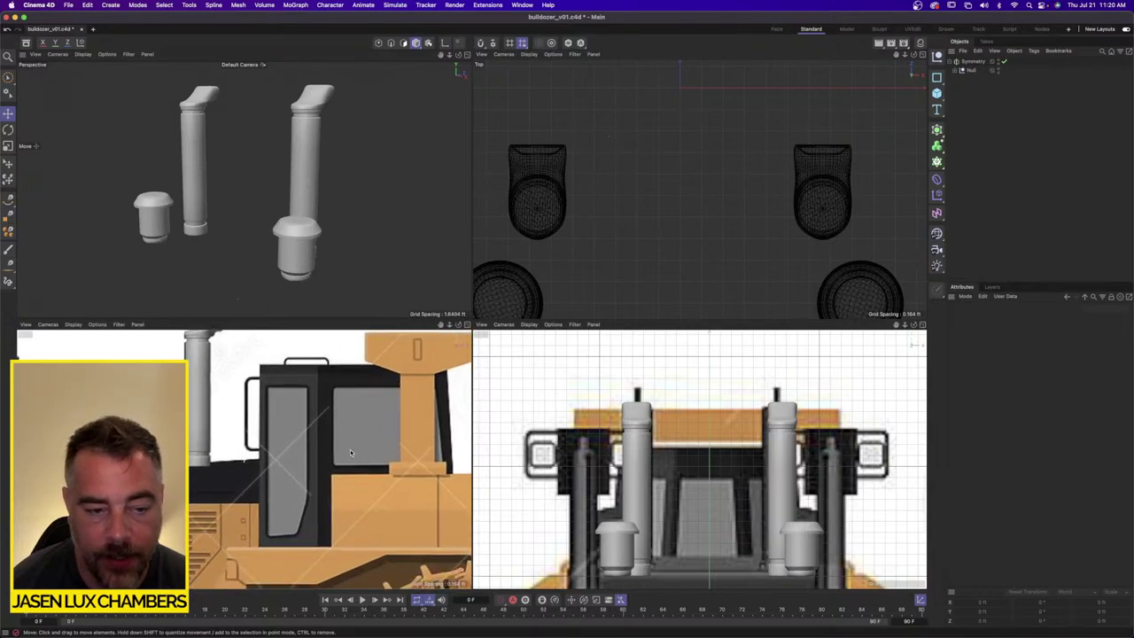
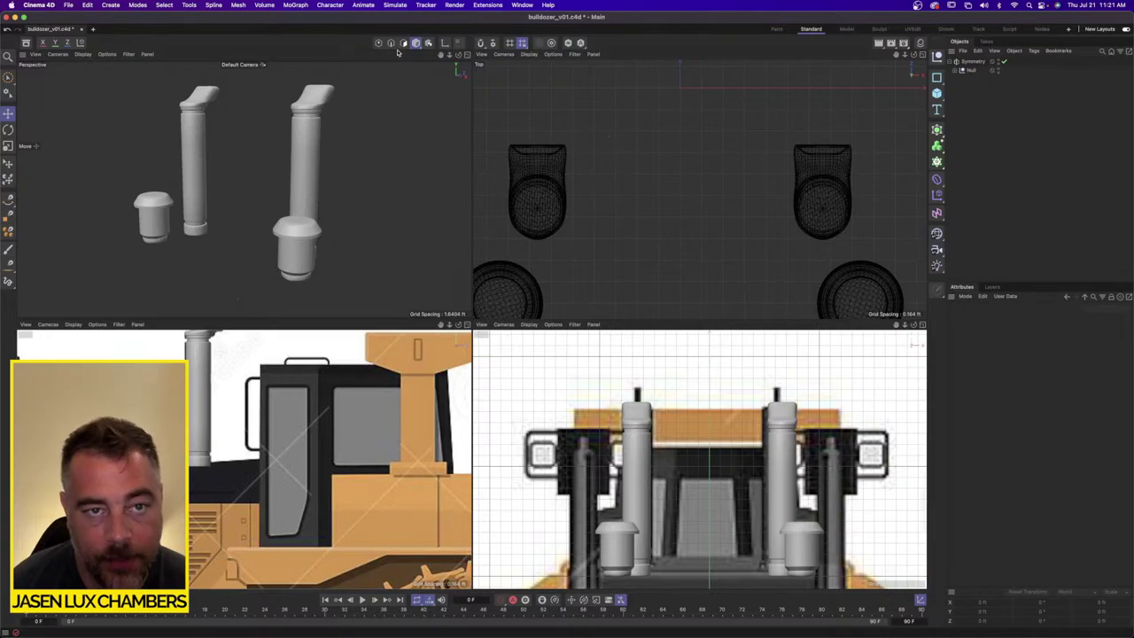
{"action": "left_click", "coordinate": [9, 212]}
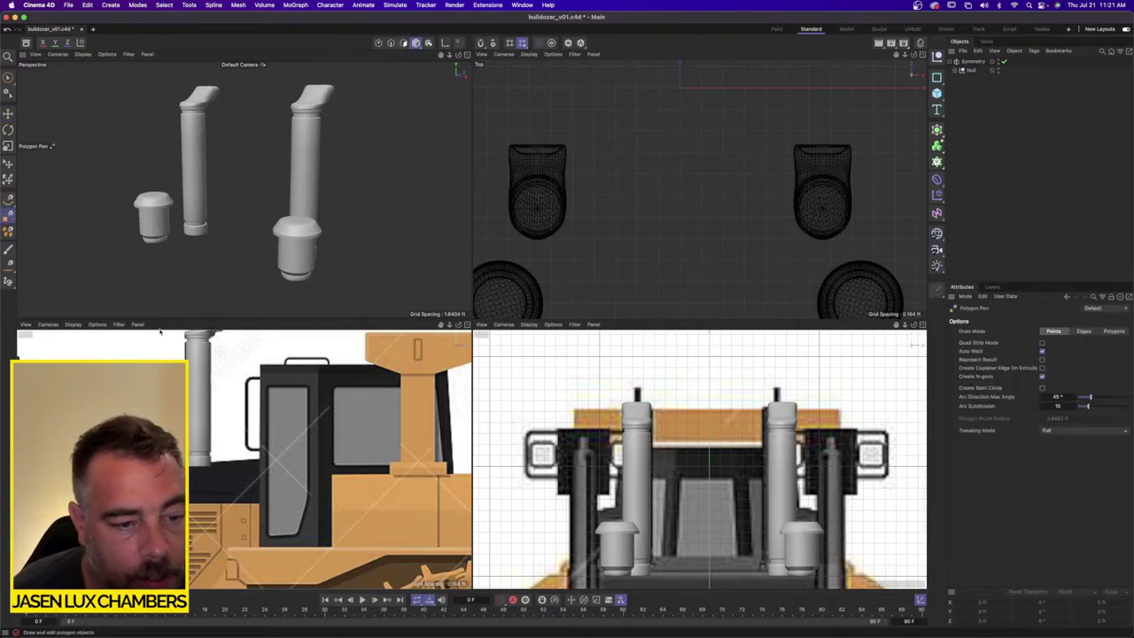
{"action": "left_click", "coordinate": [262, 367]}
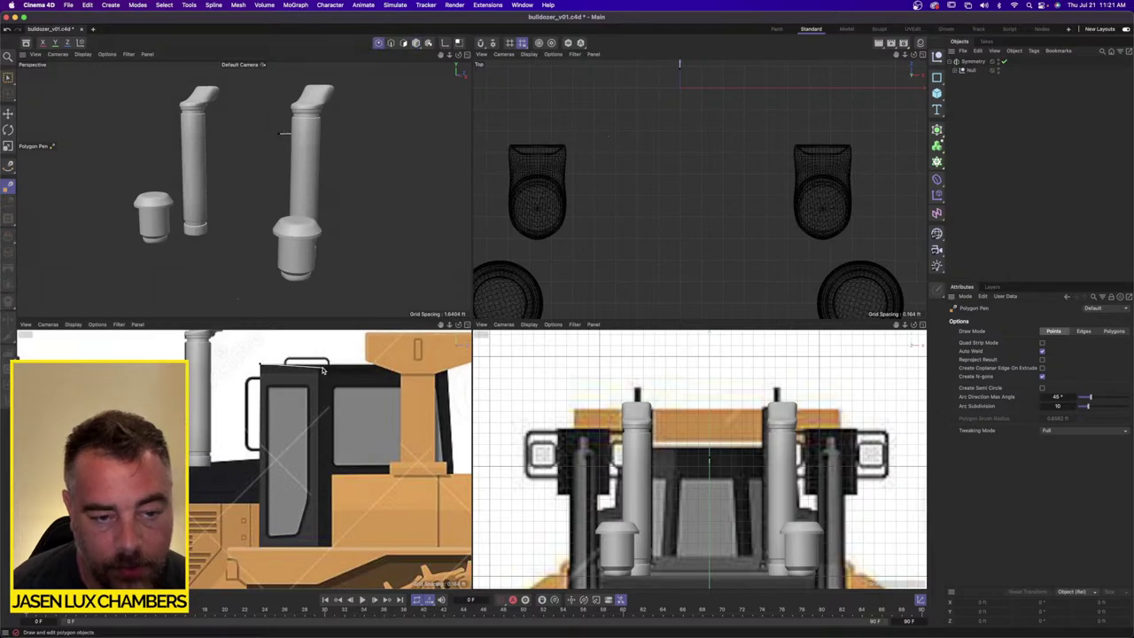
{"action": "left_click", "coordinate": [321, 364]}
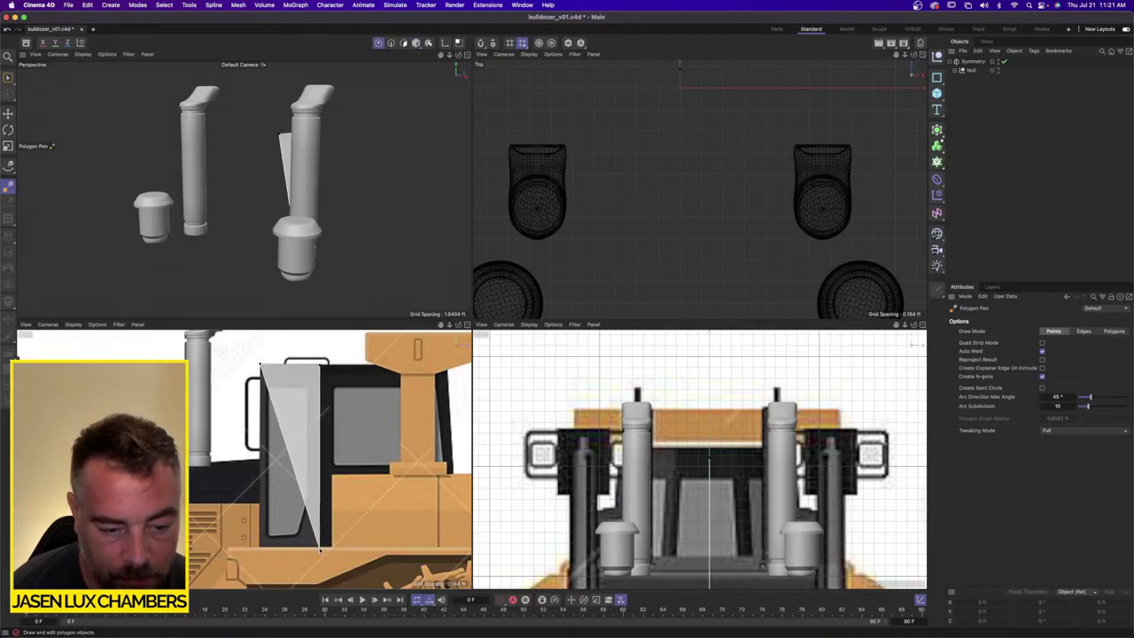
{"action": "left_click", "coordinate": [321, 548]}
{"action": "left_click", "coordinate": [259, 550]}
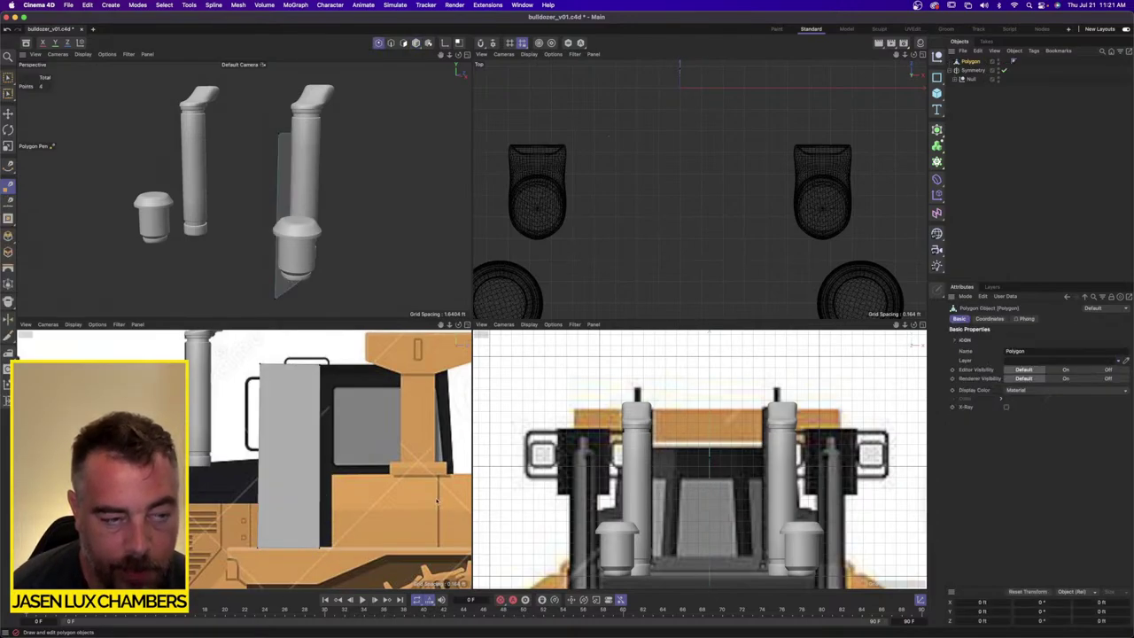
Step: Move the cab panel's two front points to X about 0.45 ft and its two rear points to X about 0.86 ft
{"action": "left_click", "coordinate": [8, 113]}
{"action": "left_click_drag", "start_coordinate": [8, 77], "coordinate": [41, 107]}
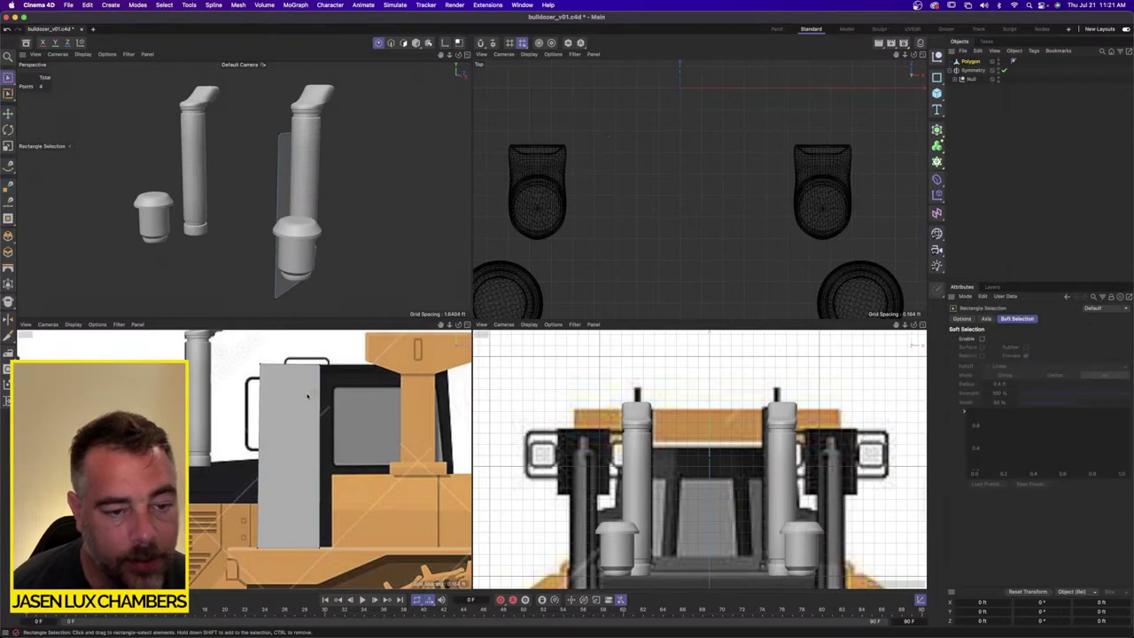
{"action": "left_click_drag", "start_coordinate": [305, 358], "coordinate": [243, 588]}
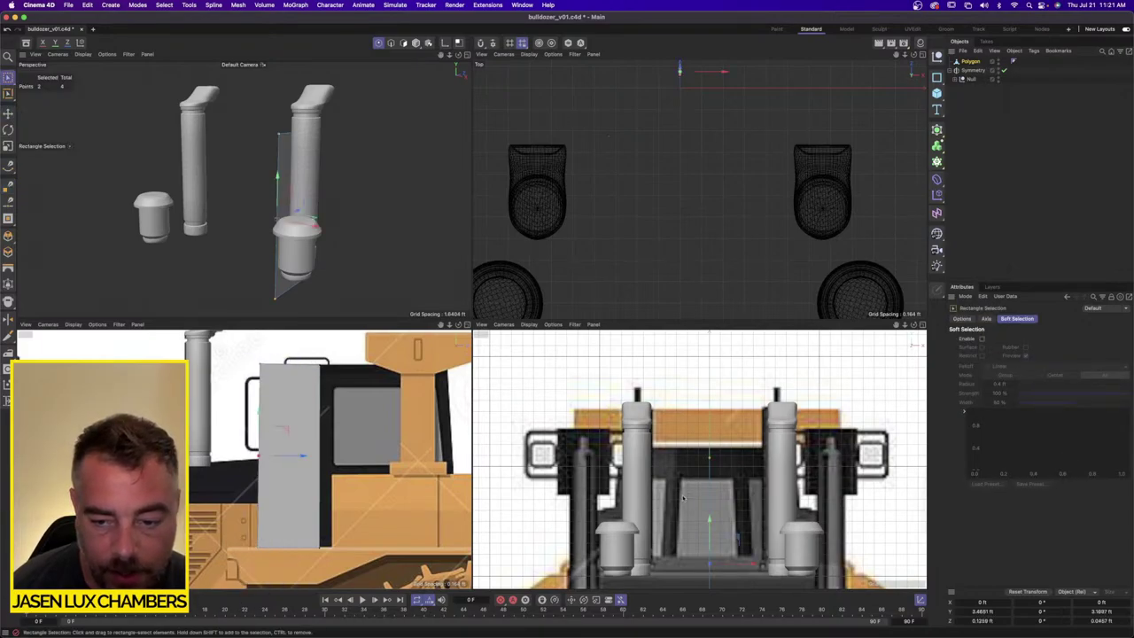
{"action": "left_click_drag", "start_coordinate": [745, 566], "coordinate": [784, 564]}
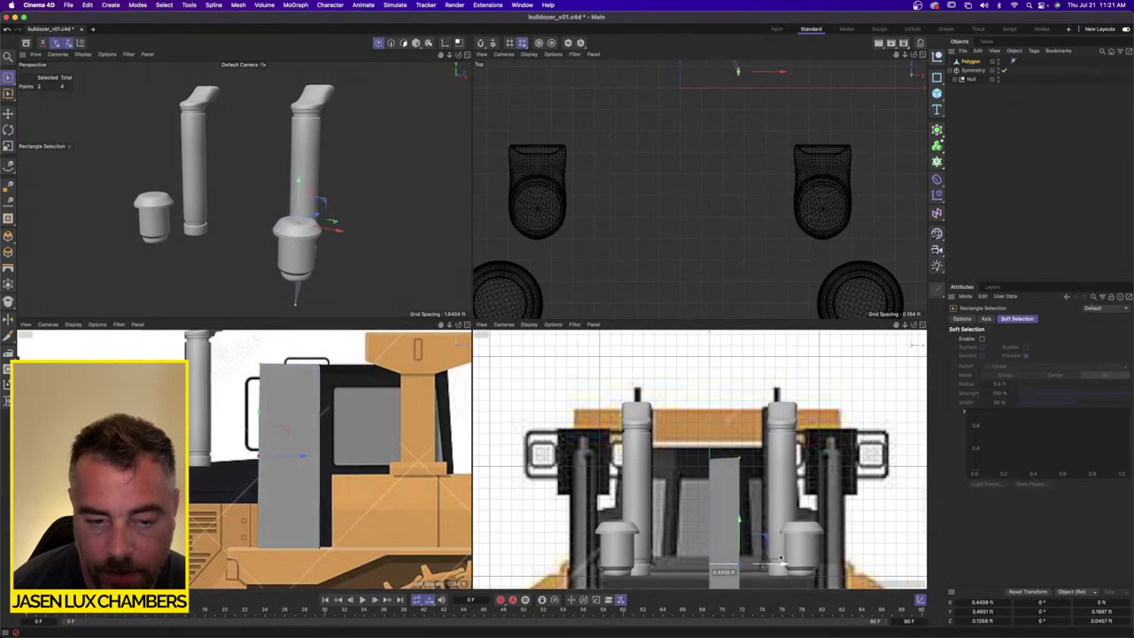
{"action": "left_click_drag", "start_coordinate": [307, 349], "coordinate": [407, 553]}
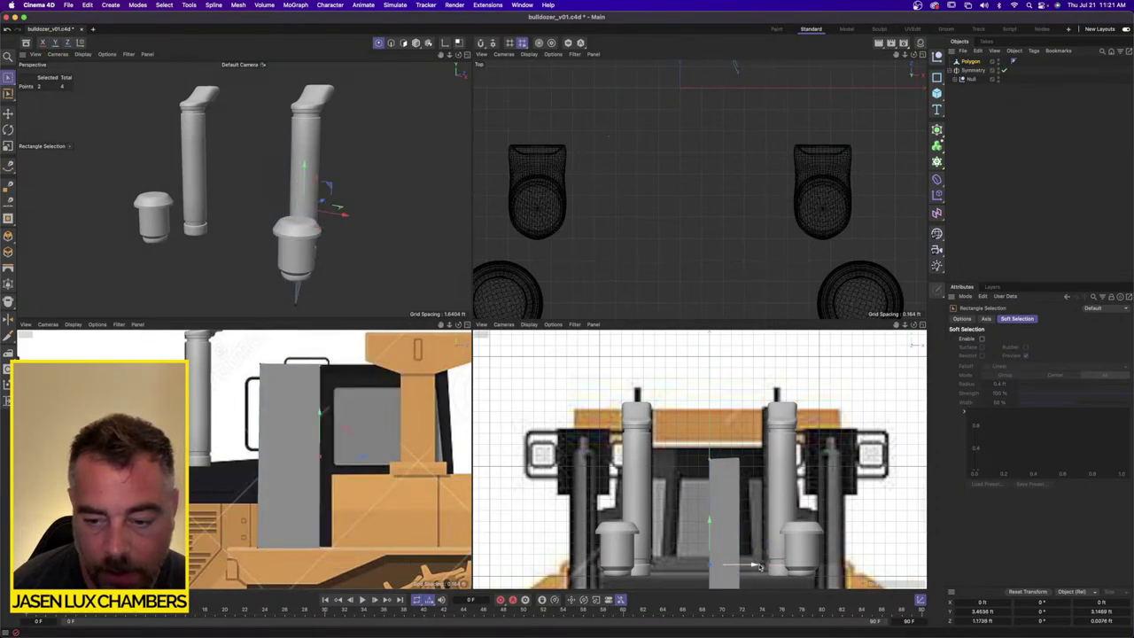
{"action": "left_click_drag", "start_coordinate": [748, 565], "coordinate": [814, 547]}
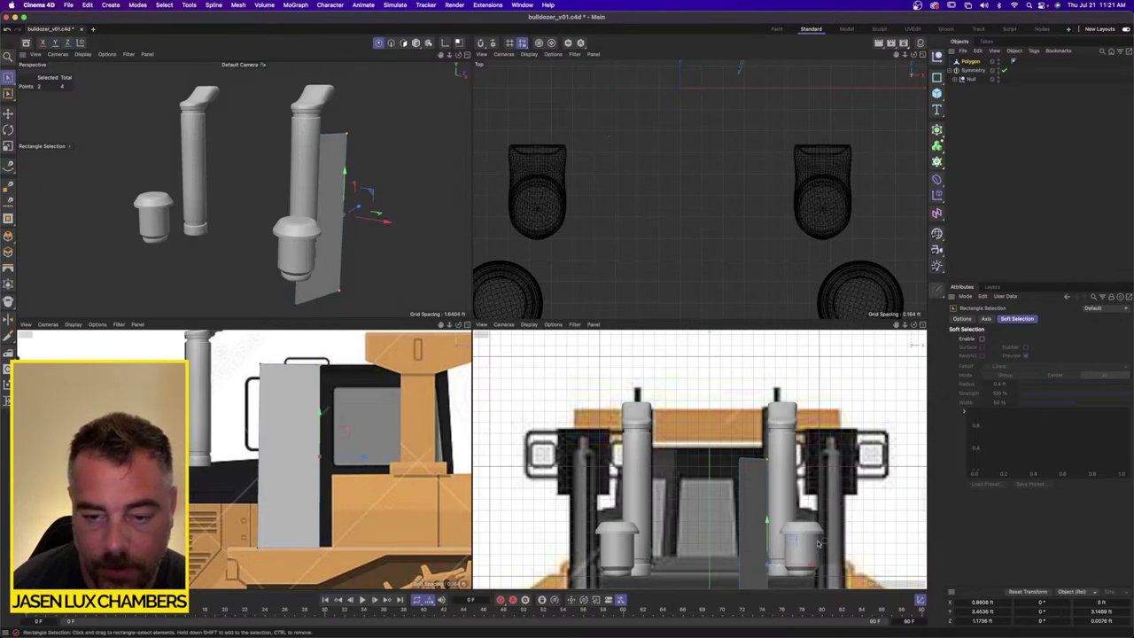
Step: Level the cab panel's top and bottom point pairs by setting each pair's Y size to 0 ft
{"action": "left_click_drag", "start_coordinate": [760, 452], "coordinate": [821, 481]}
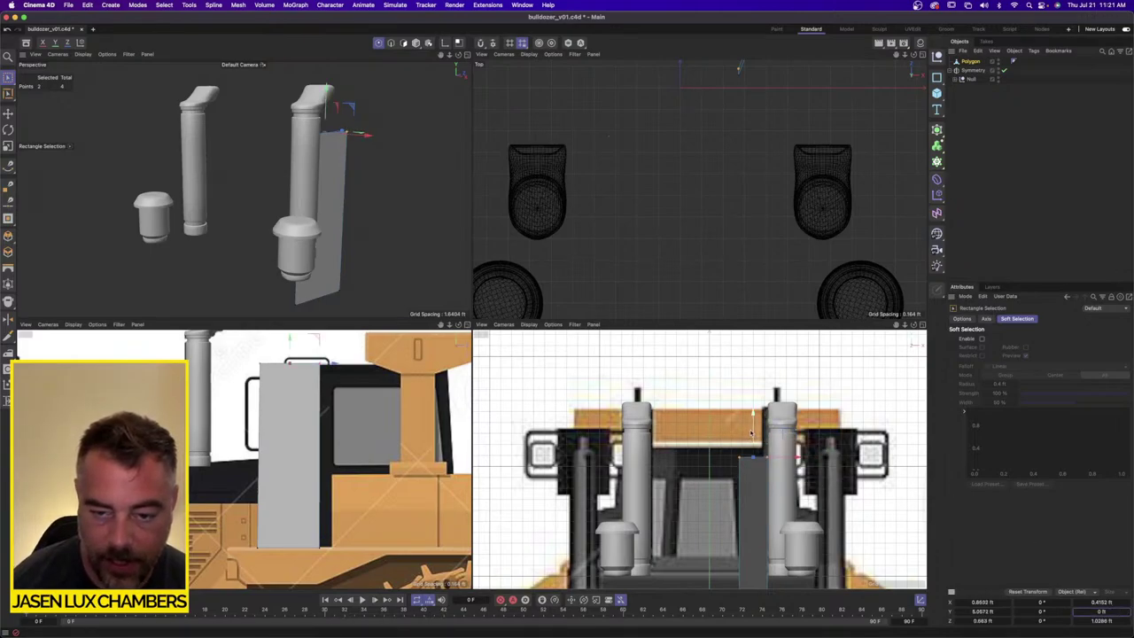
{"action": "left_click_drag", "start_coordinate": [755, 431], "coordinate": [755, 433]}
{"action": "left_click_drag", "start_coordinate": [234, 520], "coordinate": [363, 571]}
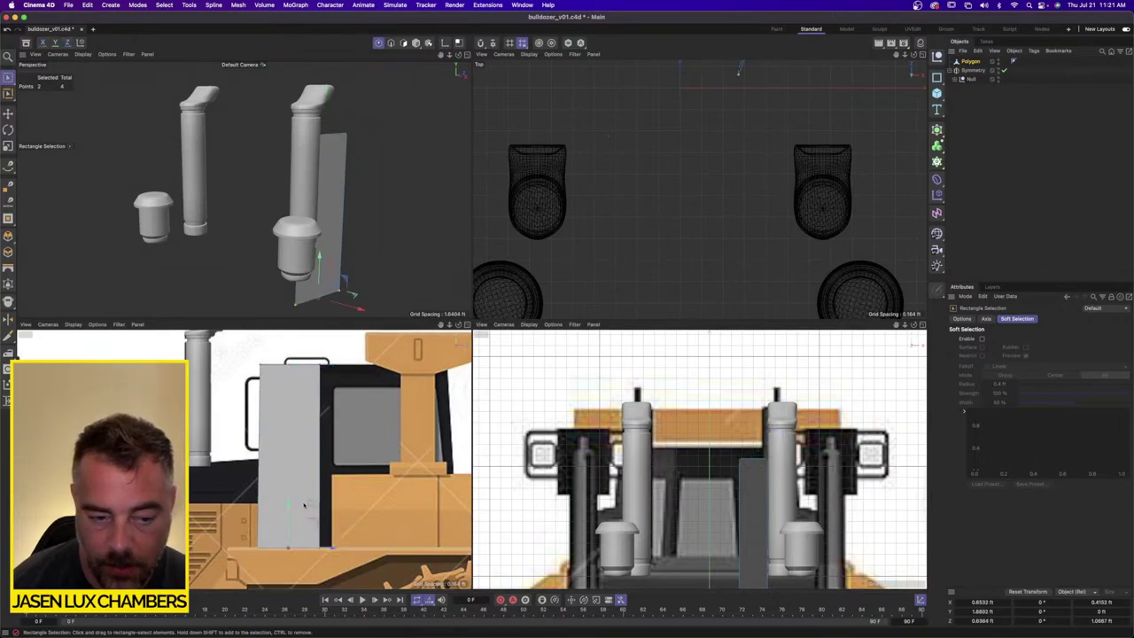
Step: Move the cab panel's two rear points along Z to about 1.28 ft in the side view
{"action": "left_click_drag", "start_coordinate": [309, 354], "coordinate": [383, 580]}
{"action": "mouse_move", "coordinate": [362, 455]}
{"action": "left_mouse_down"}
{"action": "mouse_move", "coordinate": [327, 455]}
{"action": "mouse_move", "coordinate": [369, 455]}
{"action": "left_mouse_up"}
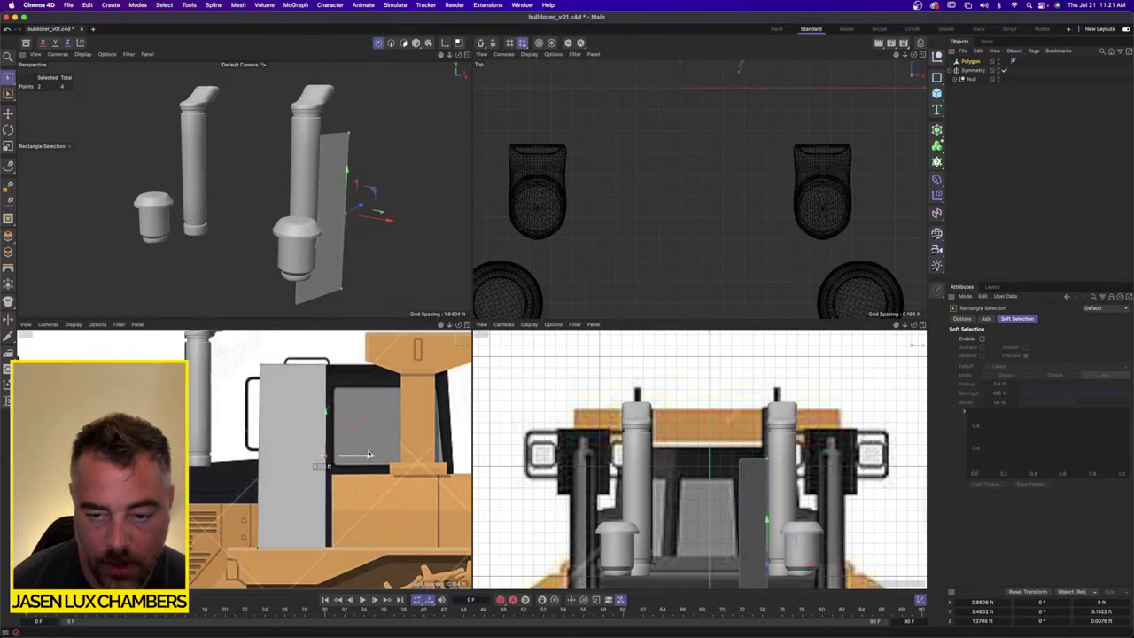
{"action": "left_click_drag", "start_coordinate": [315, 177], "coordinate": [357, 176], "text": "alt"}
Step: Set the front view's background image Offset Y to 341
{"action": "scroll", "coordinate": [714, 479], "scroll_direction": "down", "scroll_amount": 2}
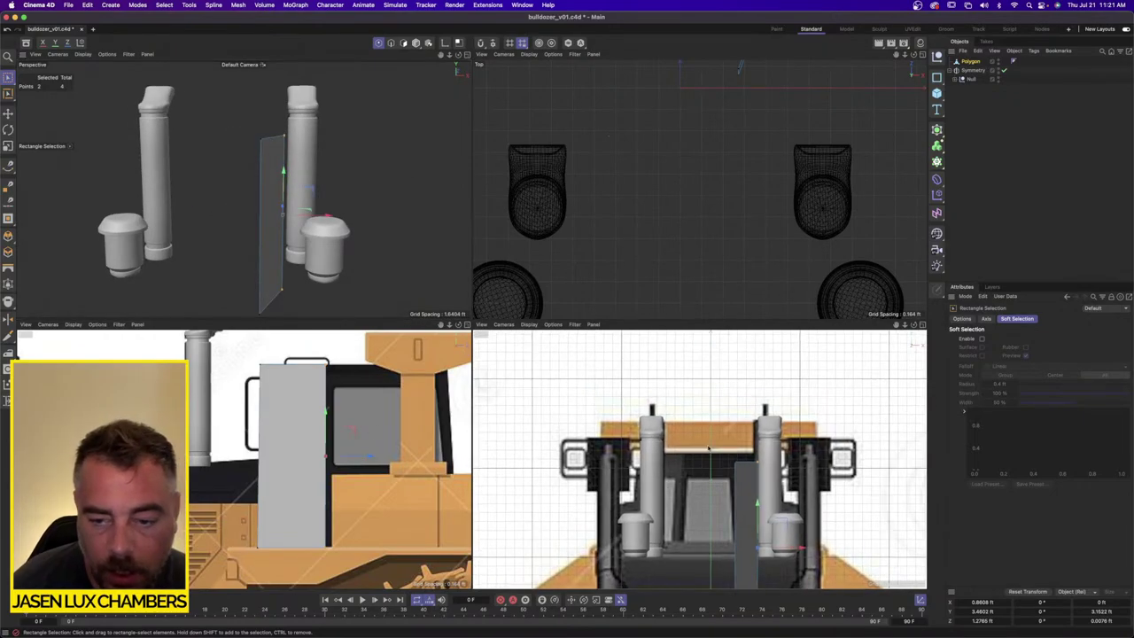
{"action": "scroll", "coordinate": [700, 447], "scroll_direction": "down", "scroll_amount": 2}
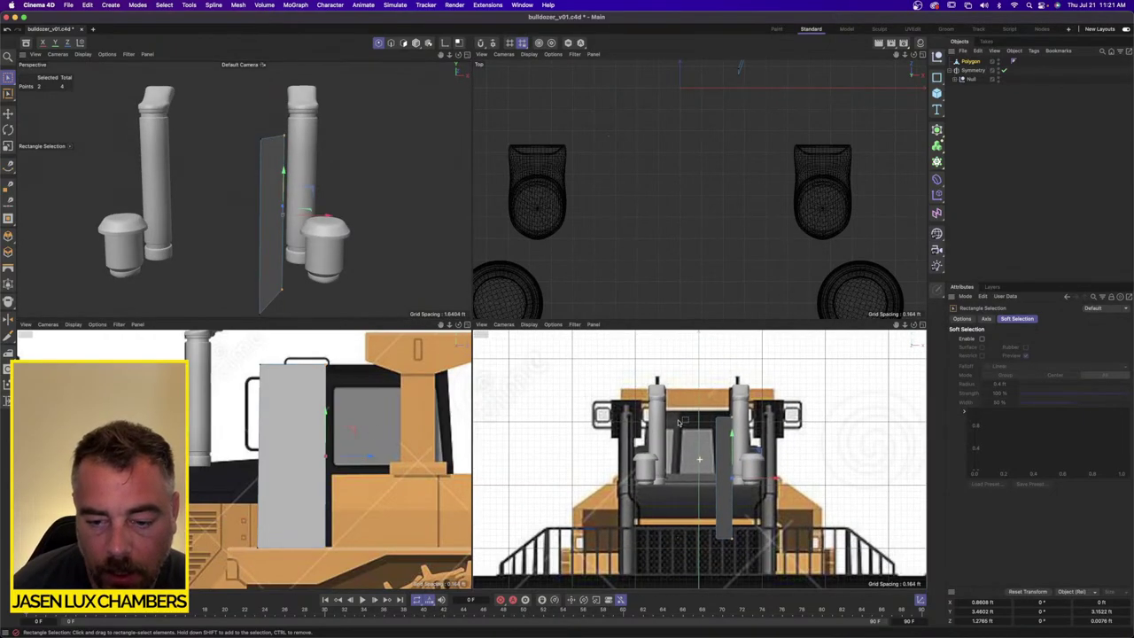
{"action": "left_click", "coordinate": [482, 324]}
{"action": "left_click", "coordinate": [510, 521]}
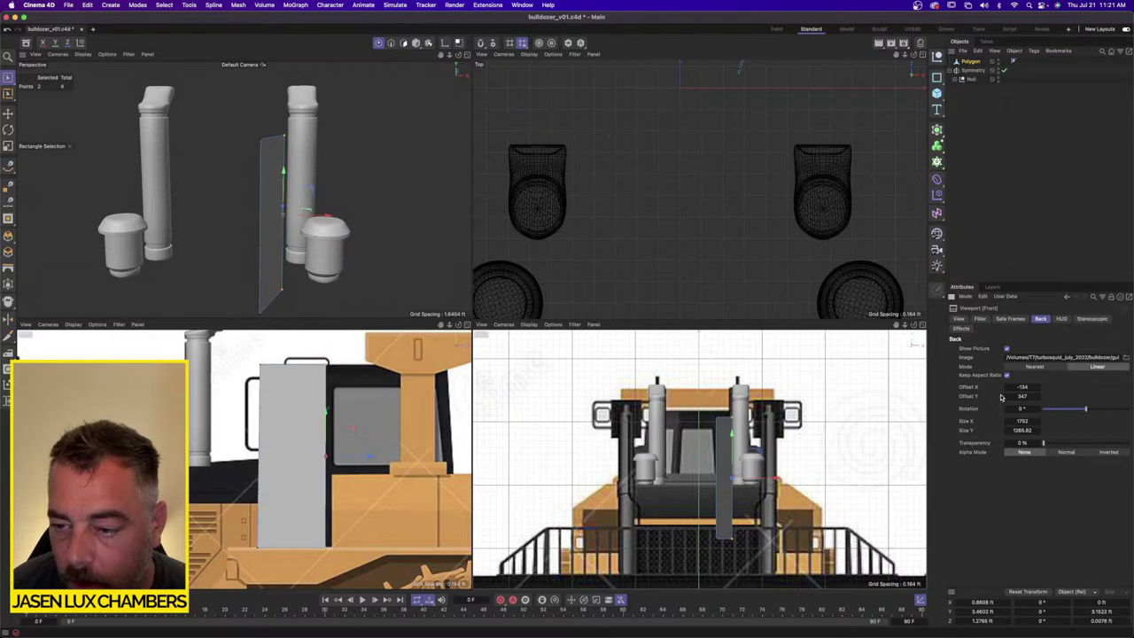
{"action": "left_click", "coordinate": [1007, 397]}
{"action": "left_click", "coordinate": [1007, 397]}
{"action": "left_click", "coordinate": [1007, 396]}
{"action": "left_click", "coordinate": [1006, 396]}
{"action": "left_click", "coordinate": [1007, 396]}
{"action": "left_click", "coordinate": [1006, 396]}
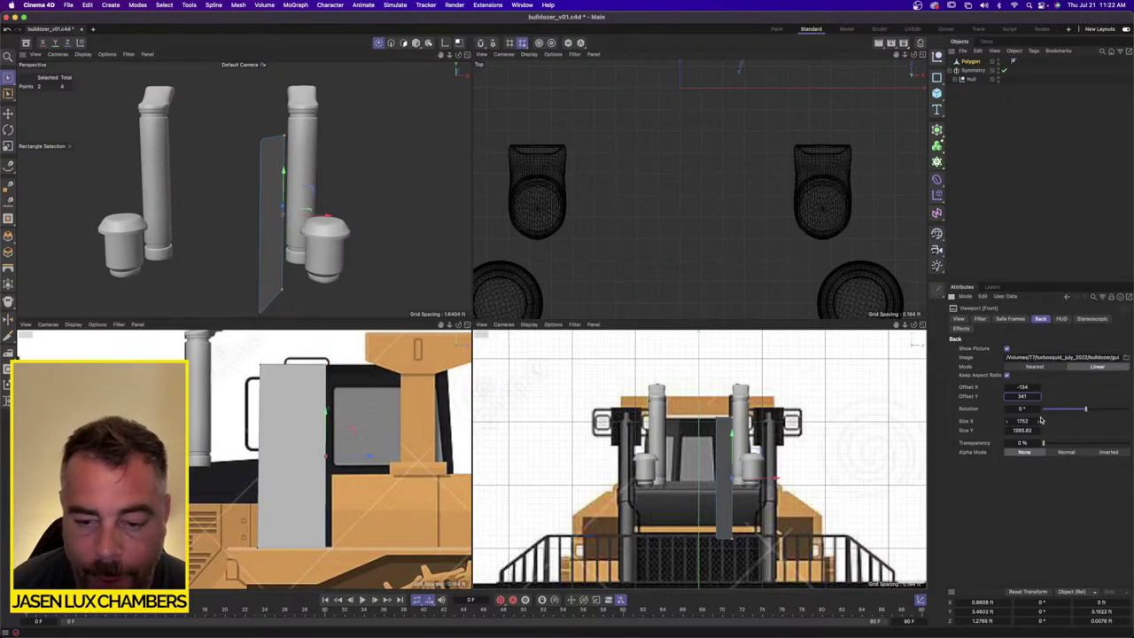
Step: Hide and restore the mirrored exhausts to compare the cab panel with the front reference
{"action": "scroll", "coordinate": [221, 421], "scroll_direction": "down", "scroll_amount": 4}
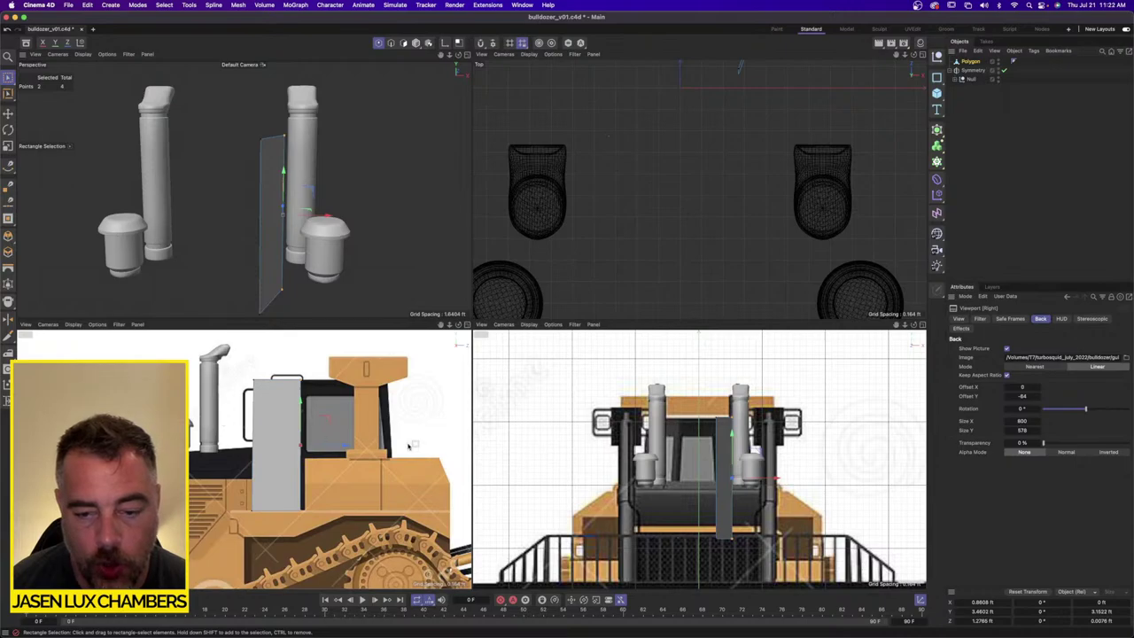
{"action": "scroll", "coordinate": [690, 469], "scroll_direction": "up", "scroll_amount": 5}
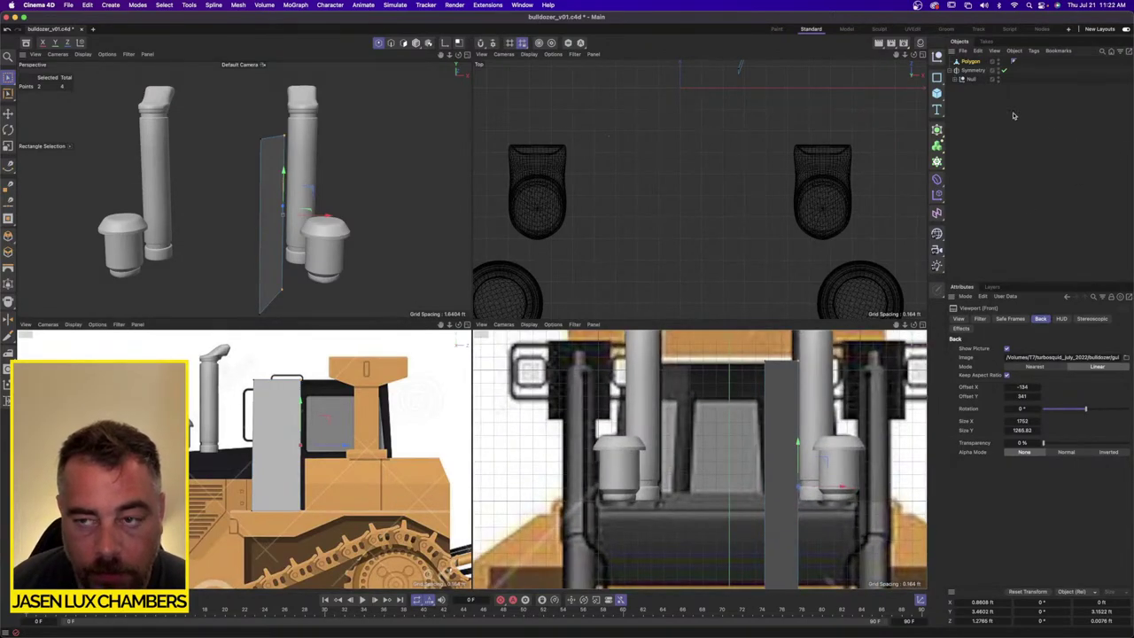
{"action": "left_click", "coordinate": [1000, 71]}
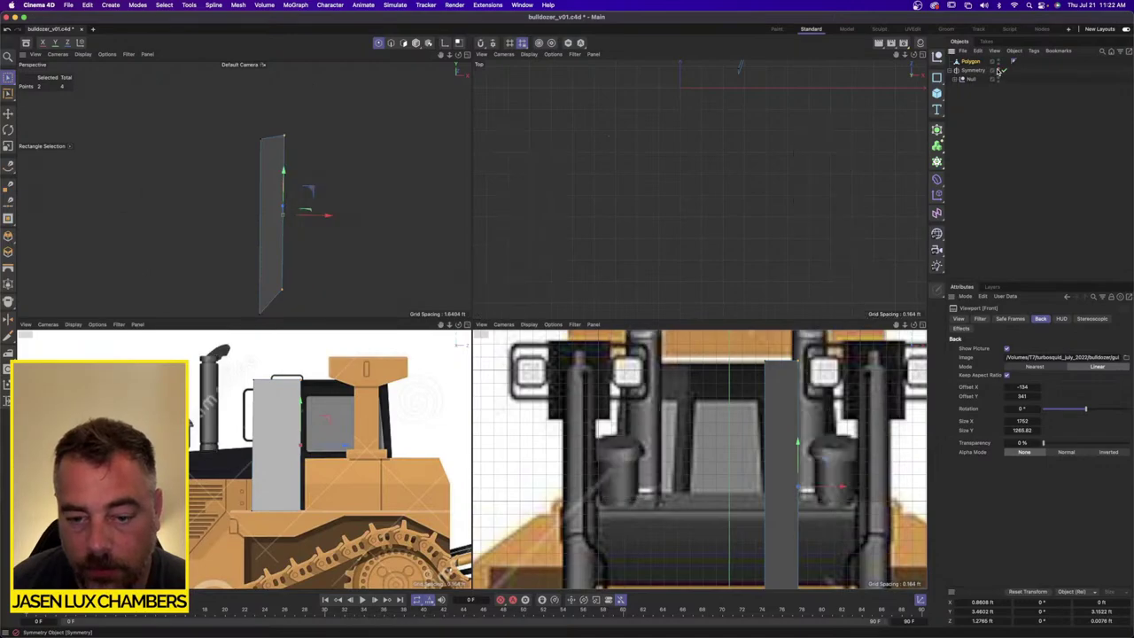
{"action": "left_click", "coordinate": [1000, 71]}
{"action": "scroll", "coordinate": [706, 388], "scroll_direction": "down", "scroll_amount": 3}
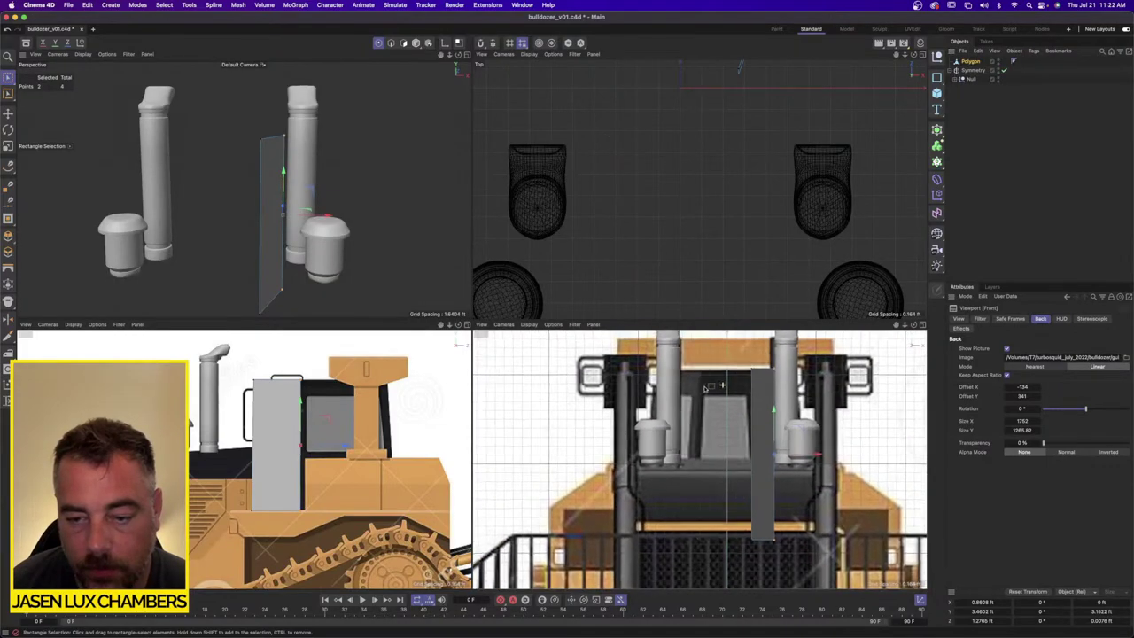
Step: Extend the cab's side panel rearward in the side view with a four-sided Polygon Pen face tracing the rear cab outline
{"action": "scroll", "coordinate": [724, 387], "scroll_direction": "down", "scroll_amount": 4}
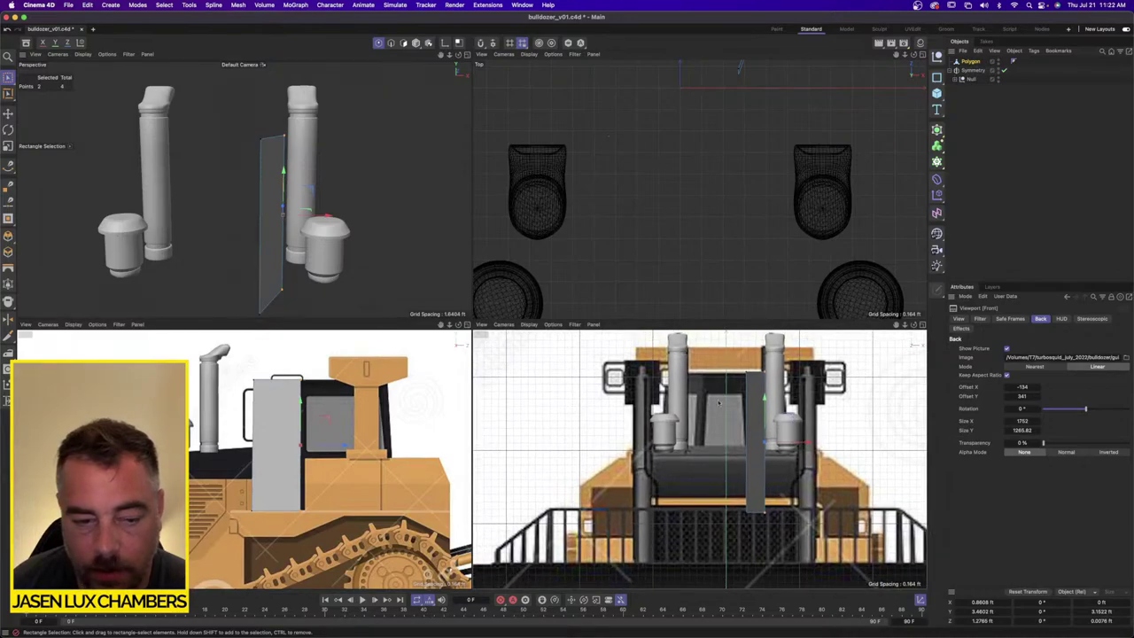
{"action": "scroll", "coordinate": [299, 492], "scroll_direction": "down", "scroll_amount": 2}
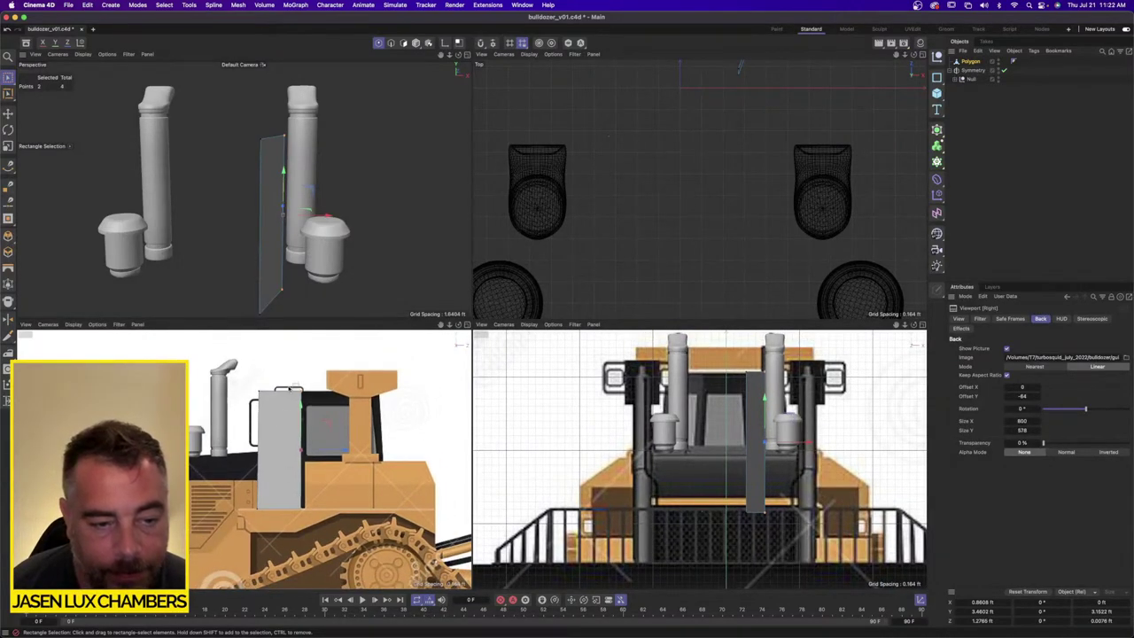
{"action": "left_click", "coordinate": [8, 186]}
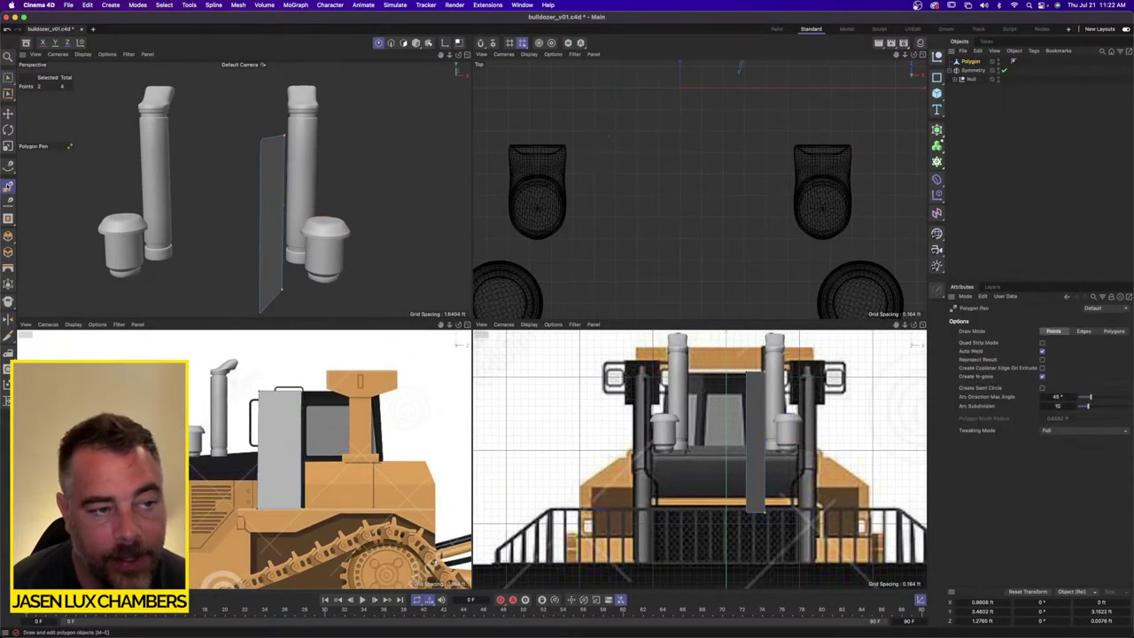
{"action": "left_click", "coordinate": [303, 391]}
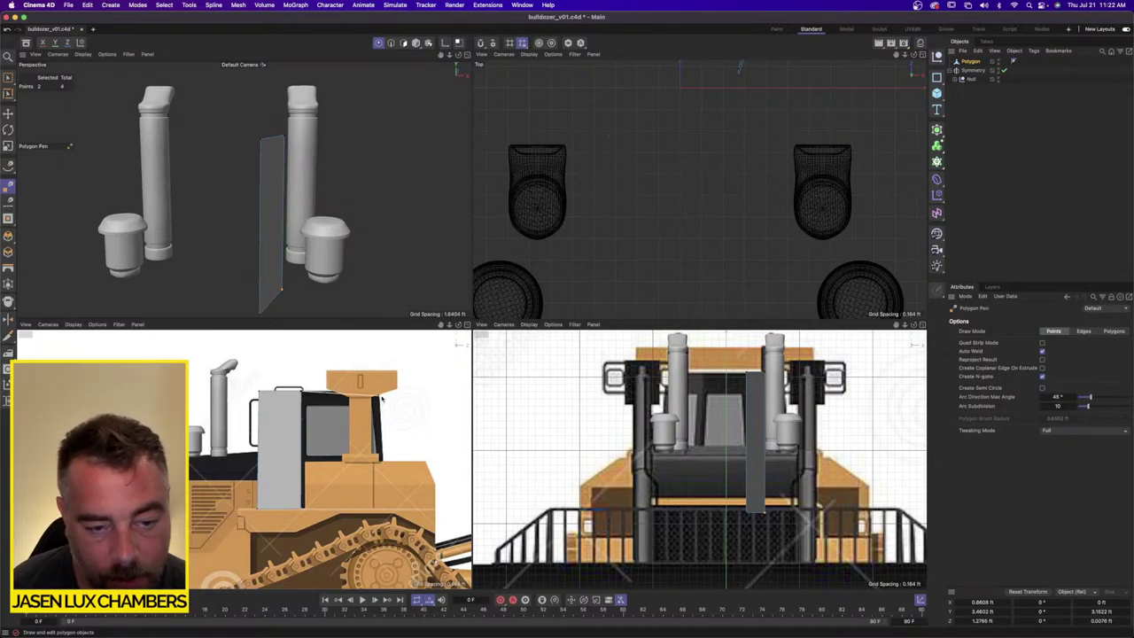
{"action": "left_click", "coordinate": [383, 393]}
{"action": "left_click", "coordinate": [384, 511]}
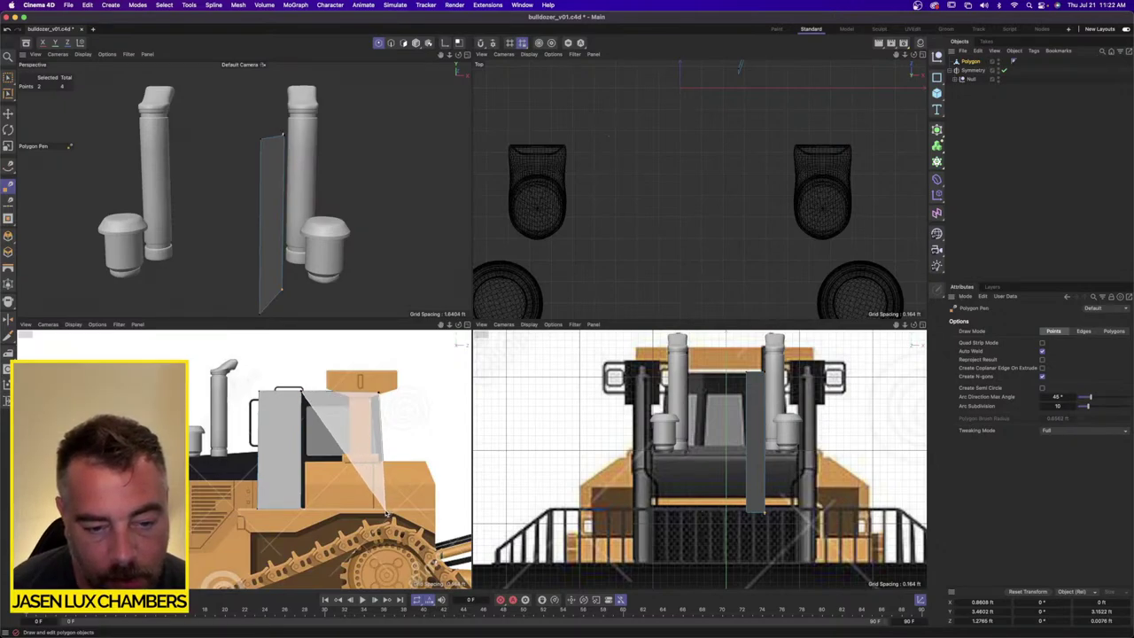
{"action": "left_click", "coordinate": [300, 511]}
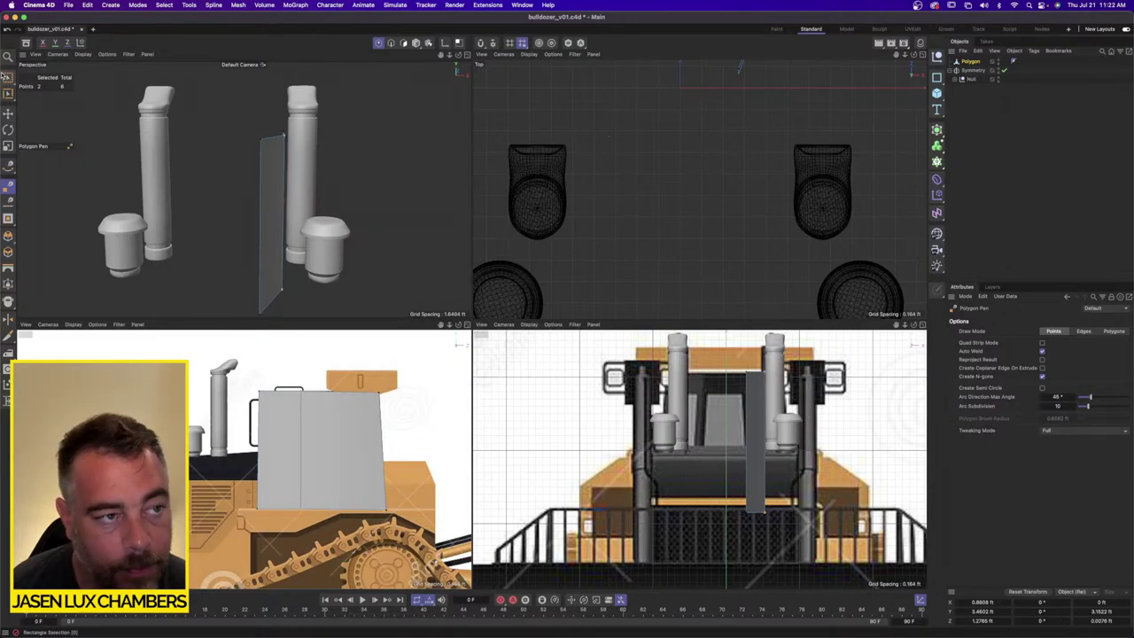
Step: Level the cab side's three bottom points and three top points by setting each group's Y size to 0 ft
{"action": "left_click_drag", "start_coordinate": [8, 78], "coordinate": [36, 107]}
{"action": "left_click_drag", "start_coordinate": [213, 471], "coordinate": [400, 543]}
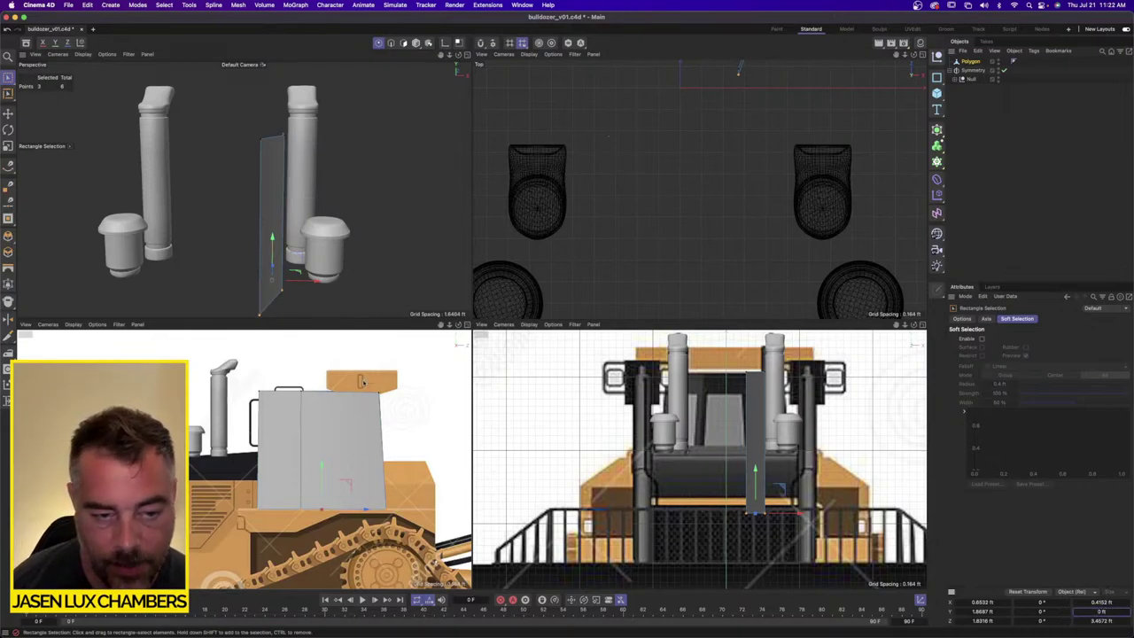
{"action": "left_click_drag", "start_coordinate": [1104, 610], "coordinate": [1086, 607]}
{"action": "left_click", "coordinate": [1101, 611]}
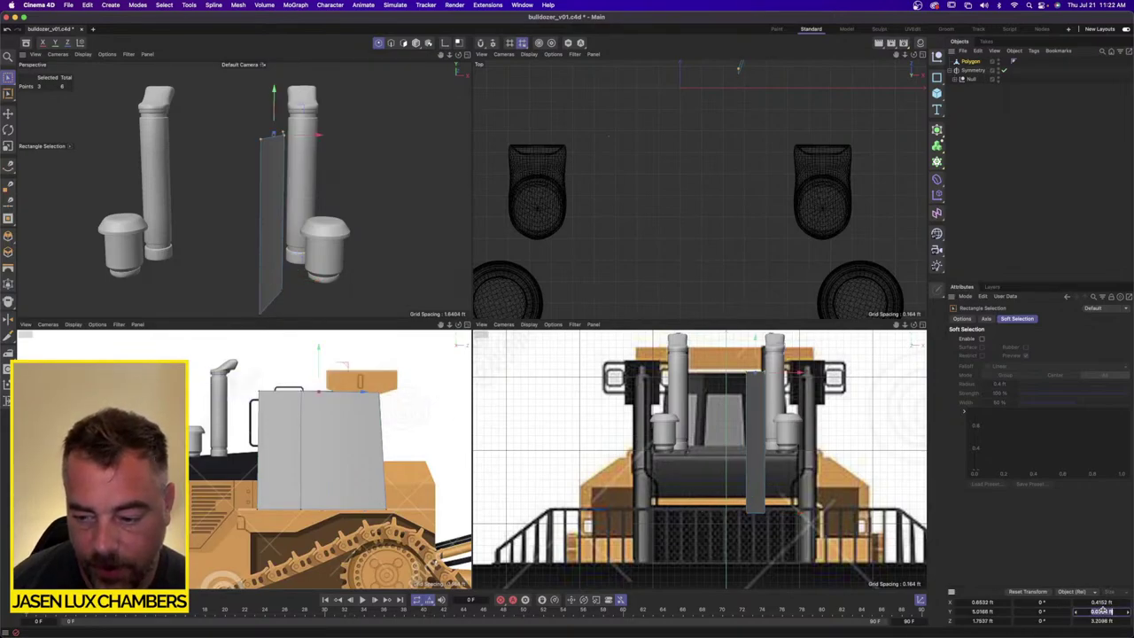
{"action": "type", "text": "0"}
{"action": "key", "text": "Return"}
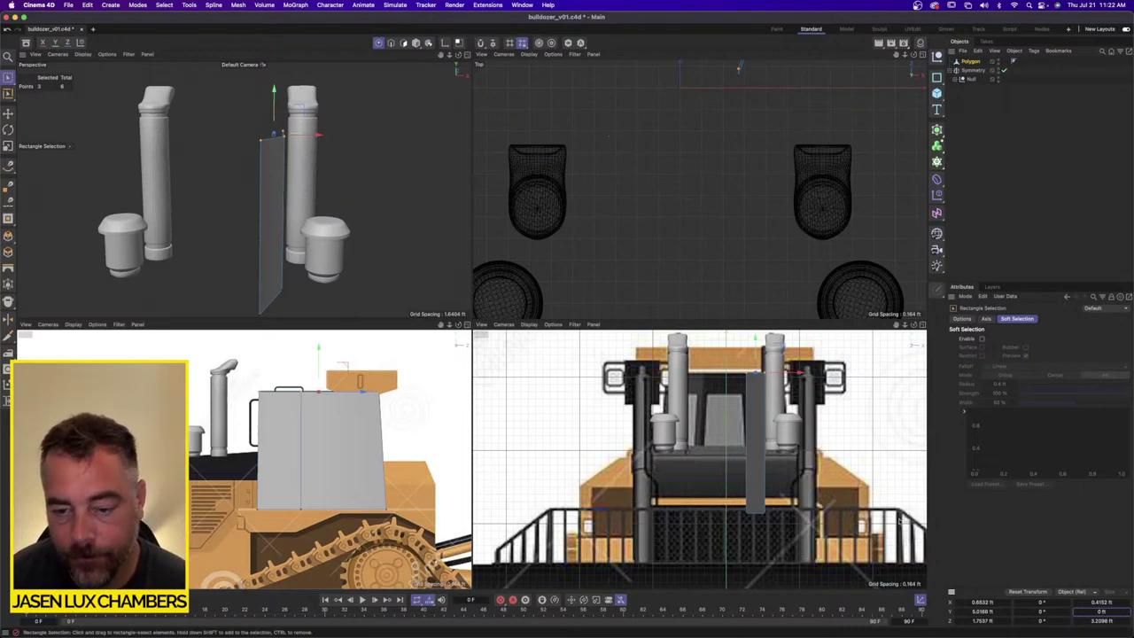
Step: Move the cab's two rear bottom points outward to X about 1.4 ft and its front bottom point to about 0.67 ft
{"action": "left_click_drag", "start_coordinate": [755, 483], "coordinate": [816, 516]}
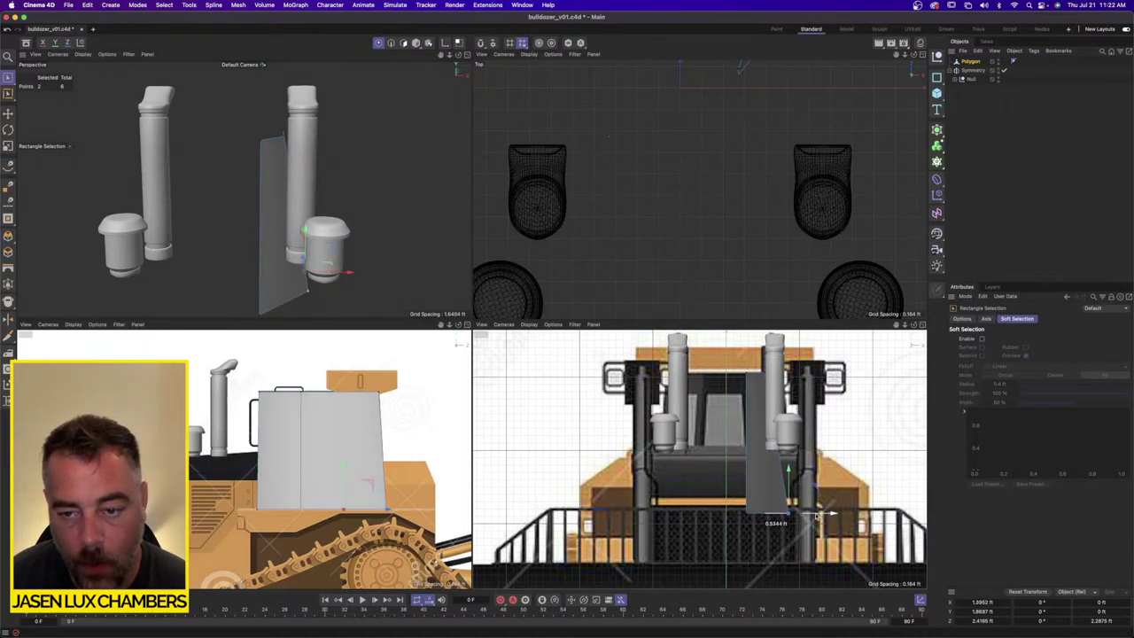
{"action": "left_click_drag", "start_coordinate": [816, 516], "coordinate": [817, 516]}
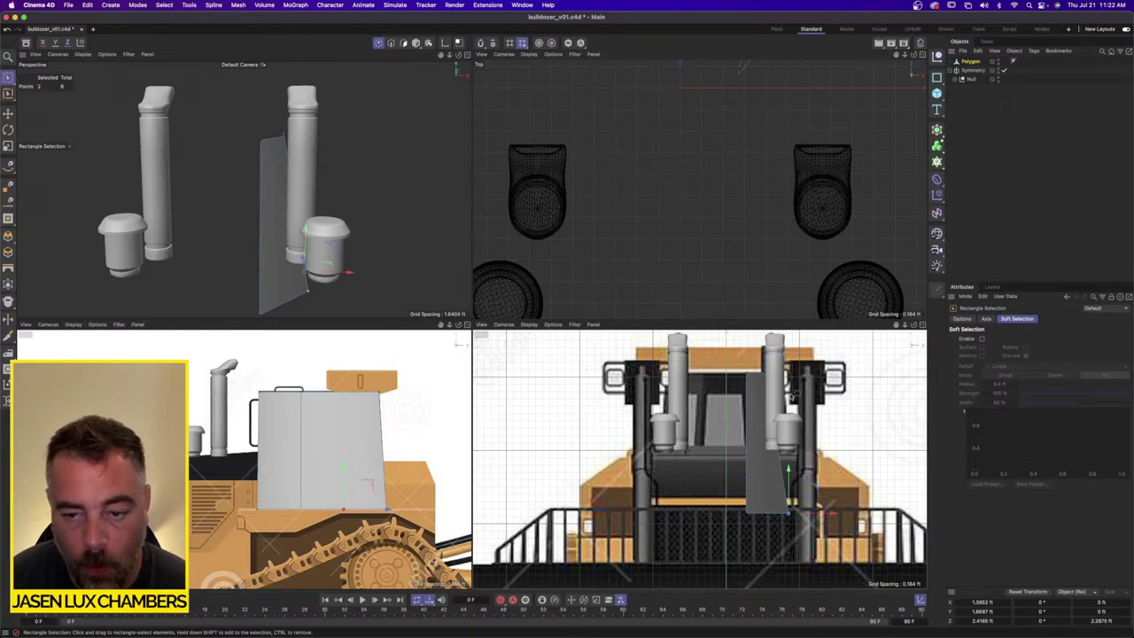
{"action": "left_click_drag", "start_coordinate": [752, 367], "coordinate": [739, 378]}
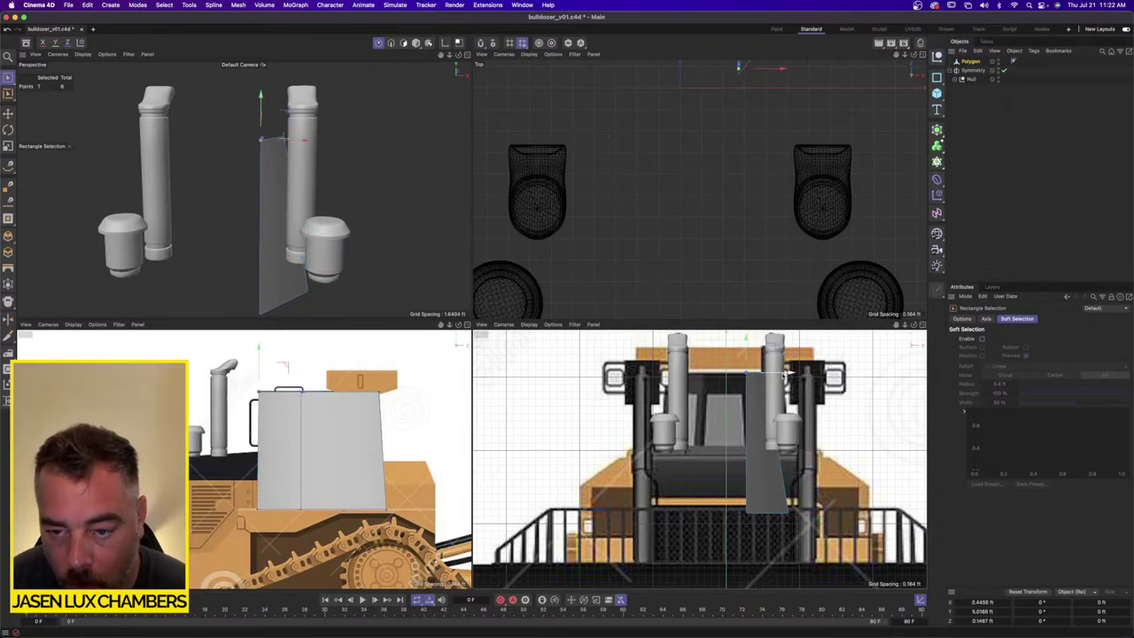
{"action": "left_click_drag", "start_coordinate": [764, 500], "coordinate": [798, 512]}
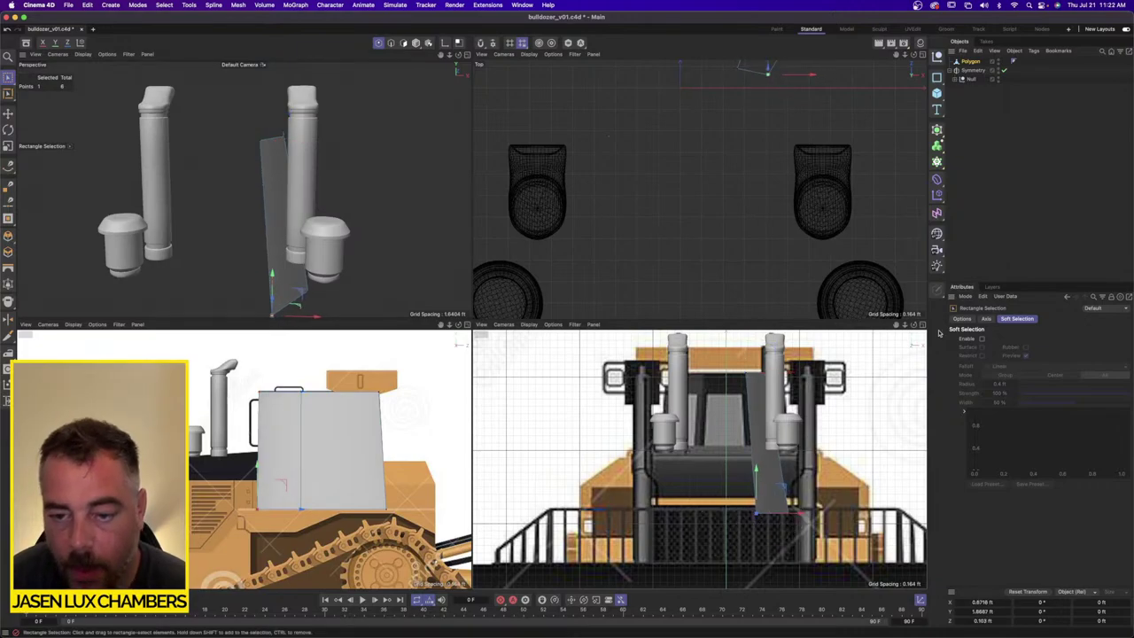
Step: Add a front cab panel with the Polygon Pen from the side panel's front edge to the bulldozer's centre line
{"action": "left_click", "coordinate": [8, 185]}
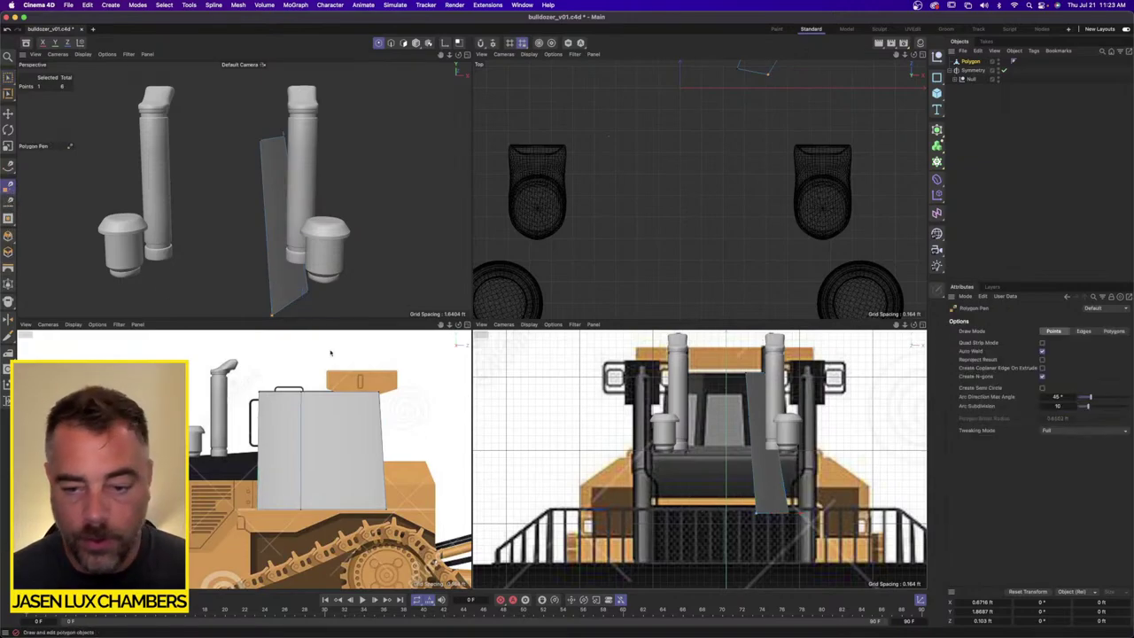
{"action": "left_click", "coordinate": [728, 373]}
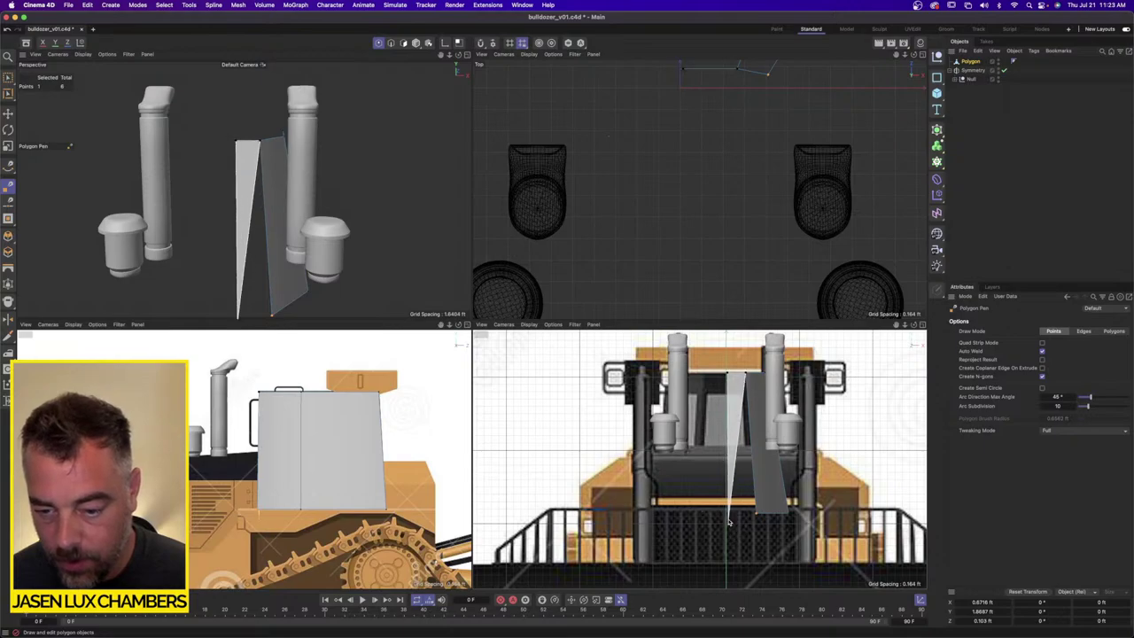
{"action": "left_click", "coordinate": [728, 513]}
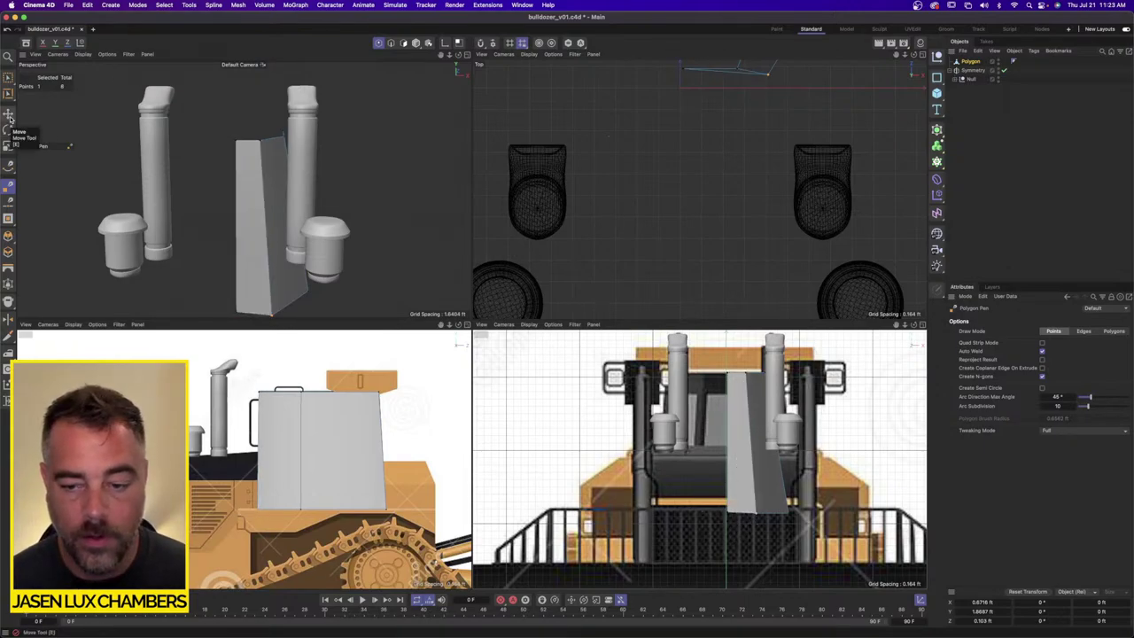
Step: Flatten the front cab panel by selecting its polygon and setting its Z size to 0 ft
{"action": "left_click", "coordinate": [8, 78]}
{"action": "left_click", "coordinate": [58, 107]}
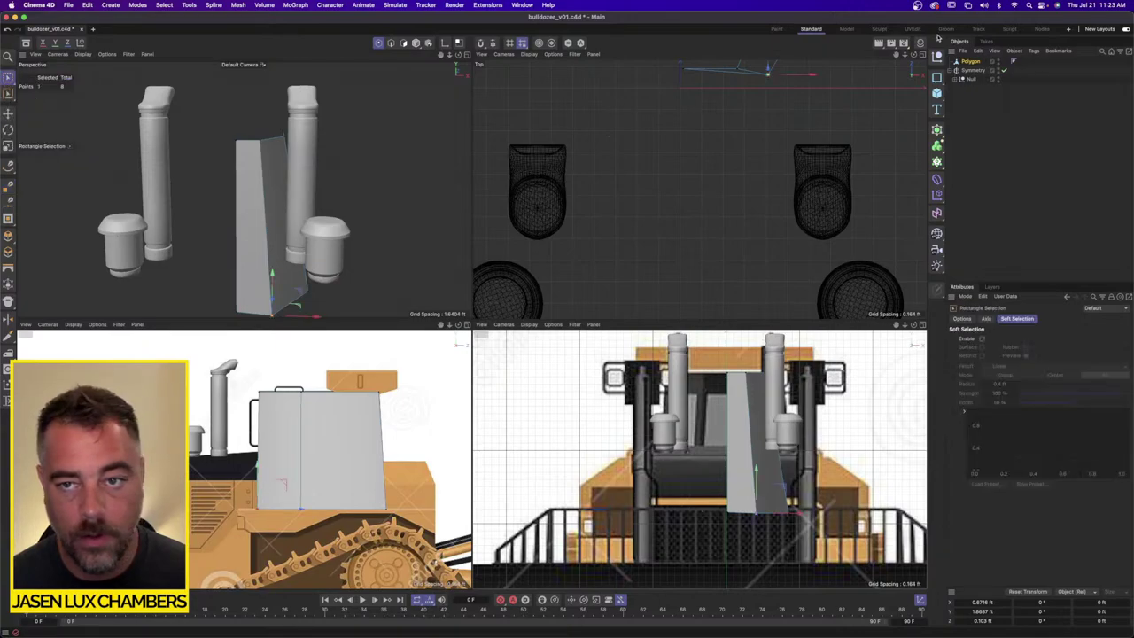
{"action": "left_click", "coordinate": [403, 43]}
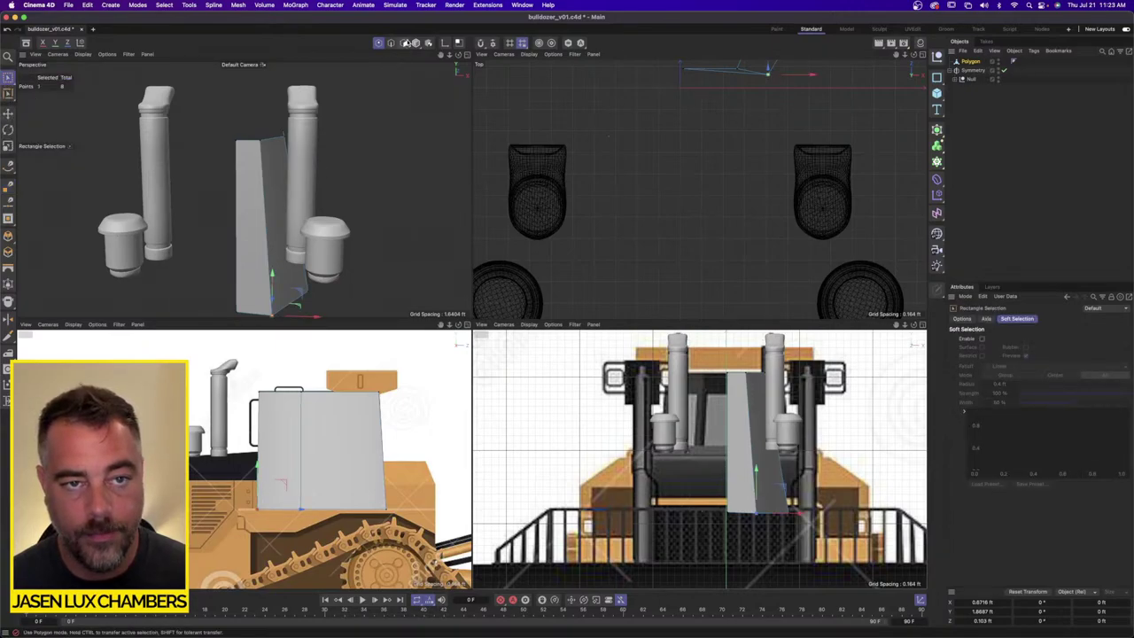
{"action": "key", "text": "e"}
{"action": "left_click", "coordinate": [255, 221]}
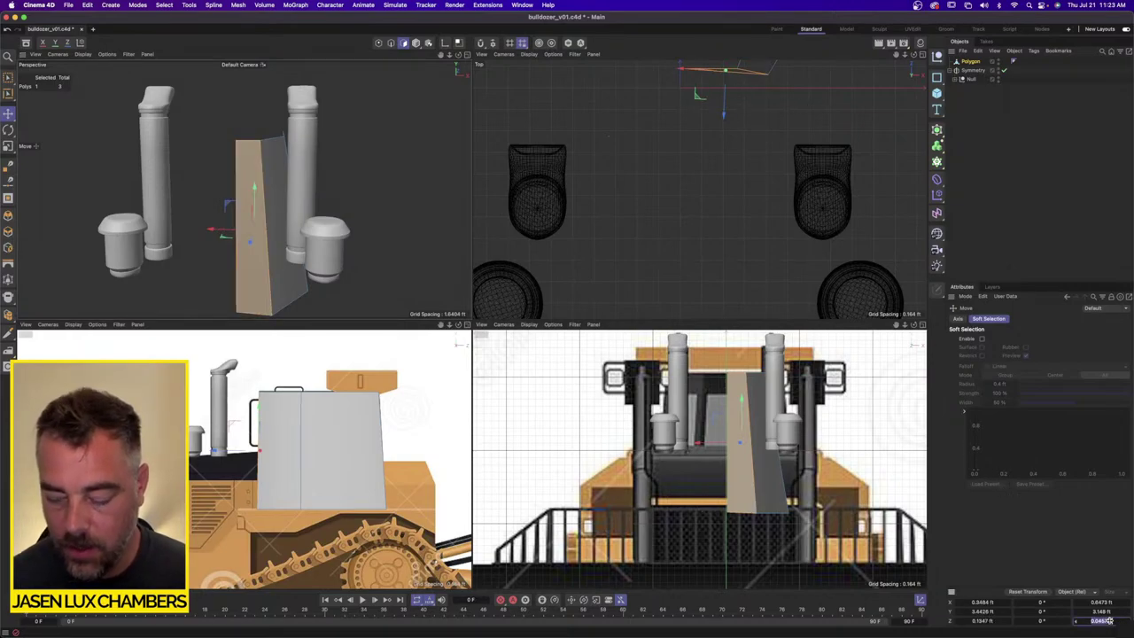
{"action": "left_click_drag", "start_coordinate": [270, 135], "coordinate": [344, 127], "text": "alt"}
{"action": "key", "text": "Return"}
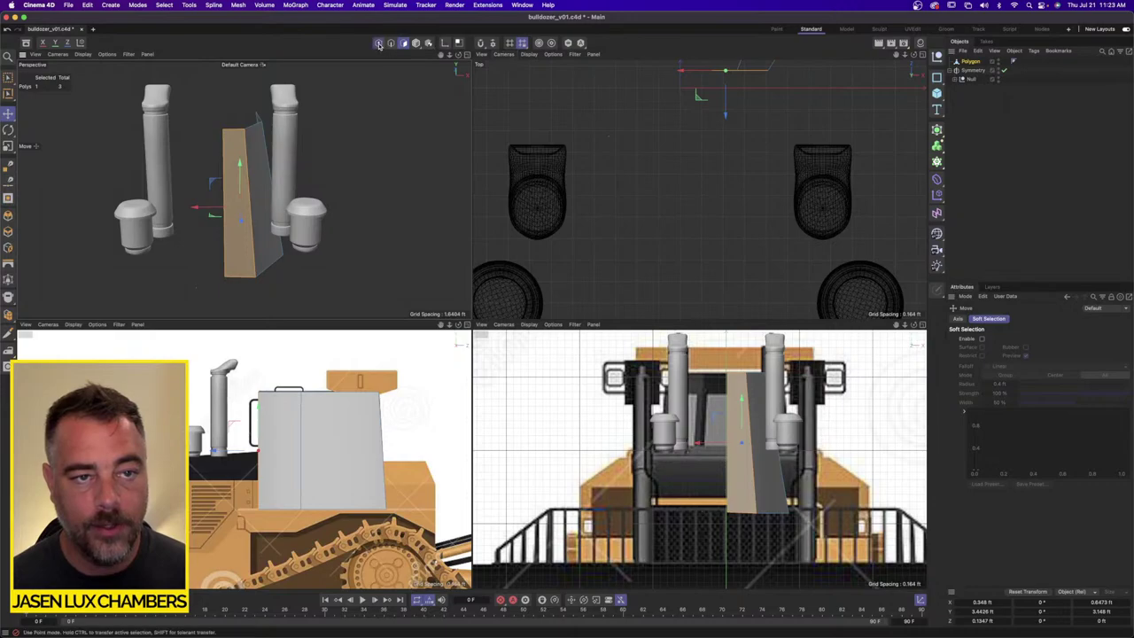
Step: Align the front panel's two centre-line points by setting their X position to 0 ft
{"action": "left_click_drag", "start_coordinate": [10, 81], "coordinate": [37, 107]}
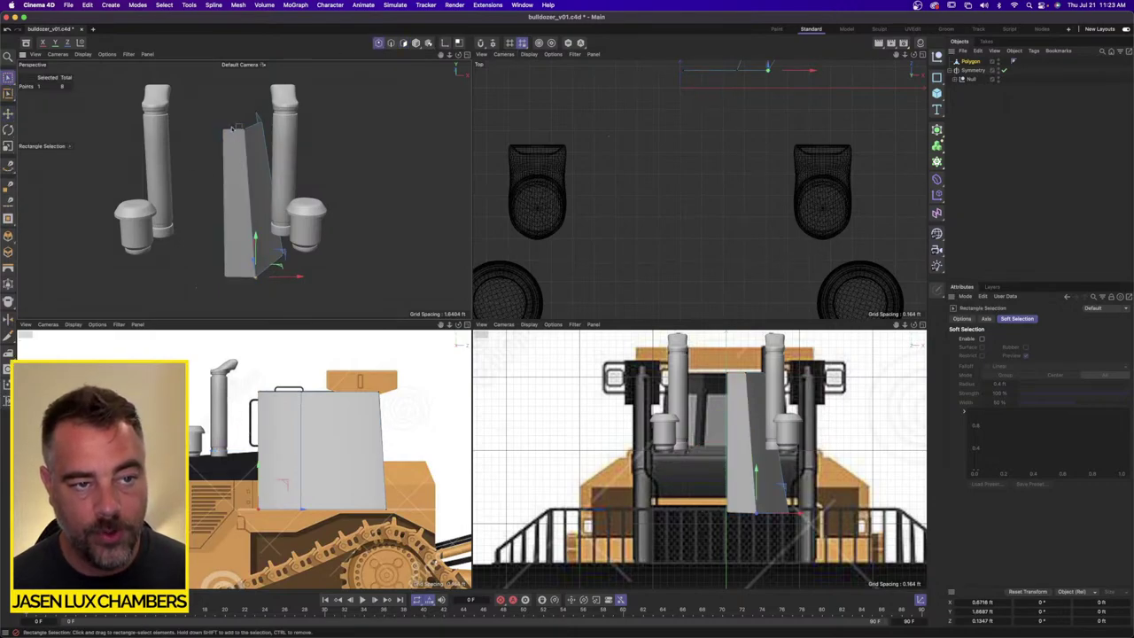
{"action": "left_click", "coordinate": [222, 129]}
{"action": "left_click", "coordinate": [226, 272], "text": "shift"}
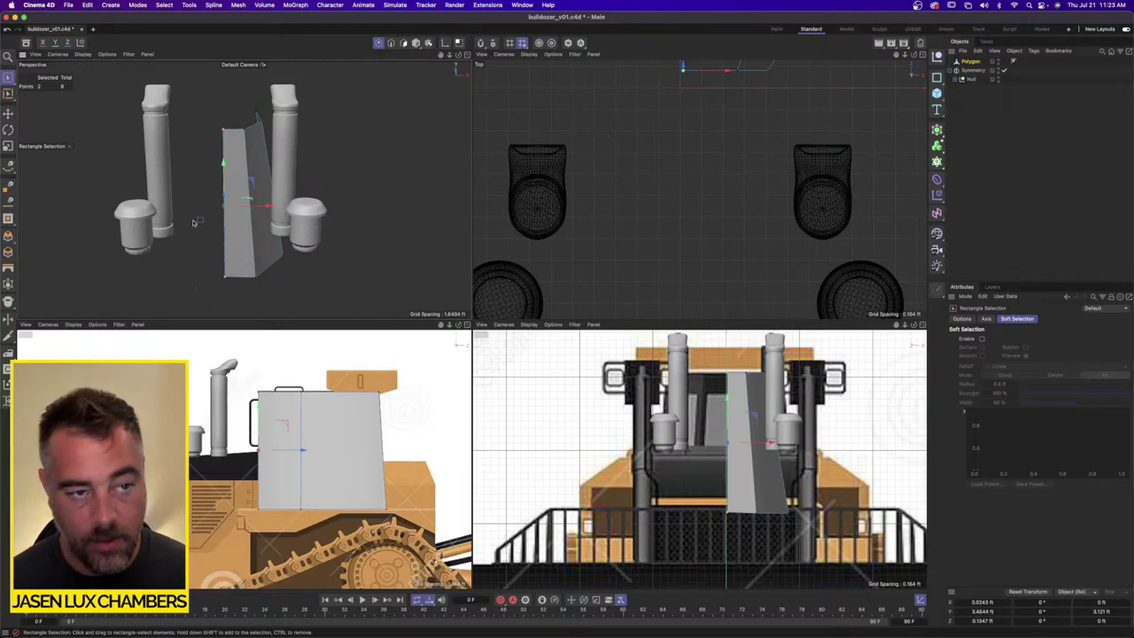
{"action": "double_click", "coordinate": [988, 602]}
{"action": "type", "text": "0"}
{"action": "key", "text": "Return"}
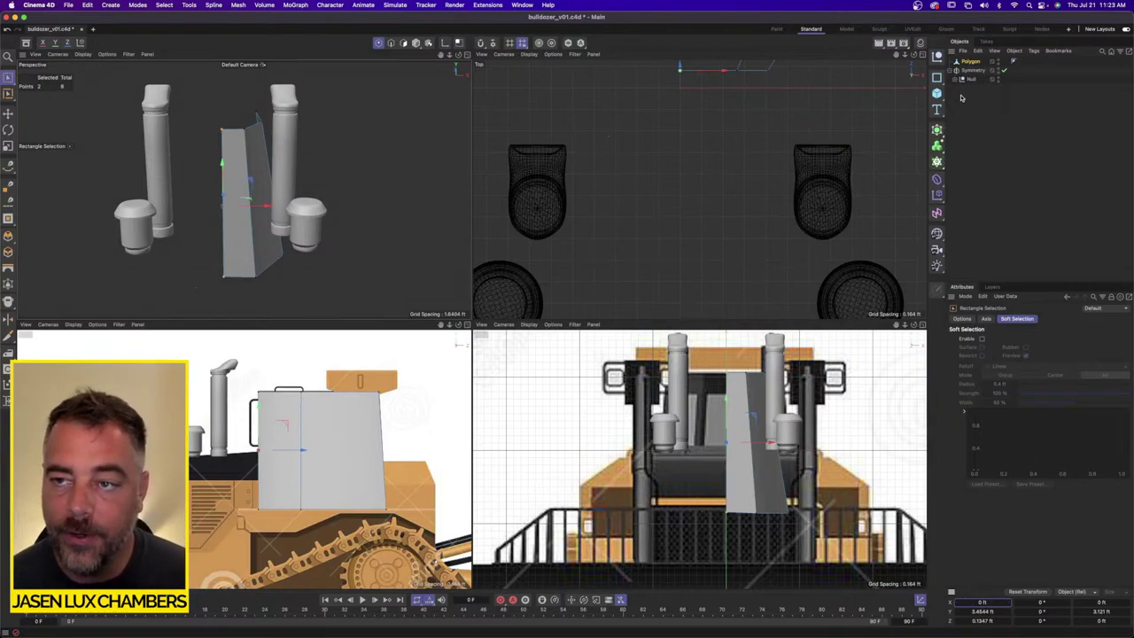
Step: Mirror the cab by adding a Symmetry object and nesting the cab polygon inside it
{"action": "left_click", "coordinate": [956, 80]}
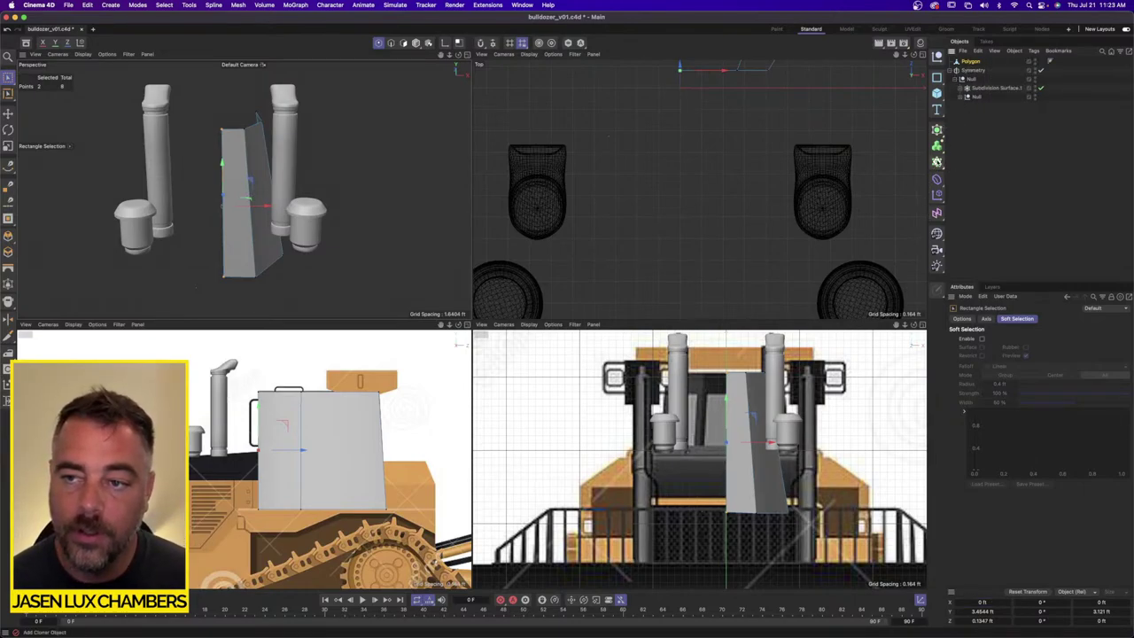
{"action": "left_click", "coordinate": [937, 129]}
{"action": "left_click", "coordinate": [986, 232]}
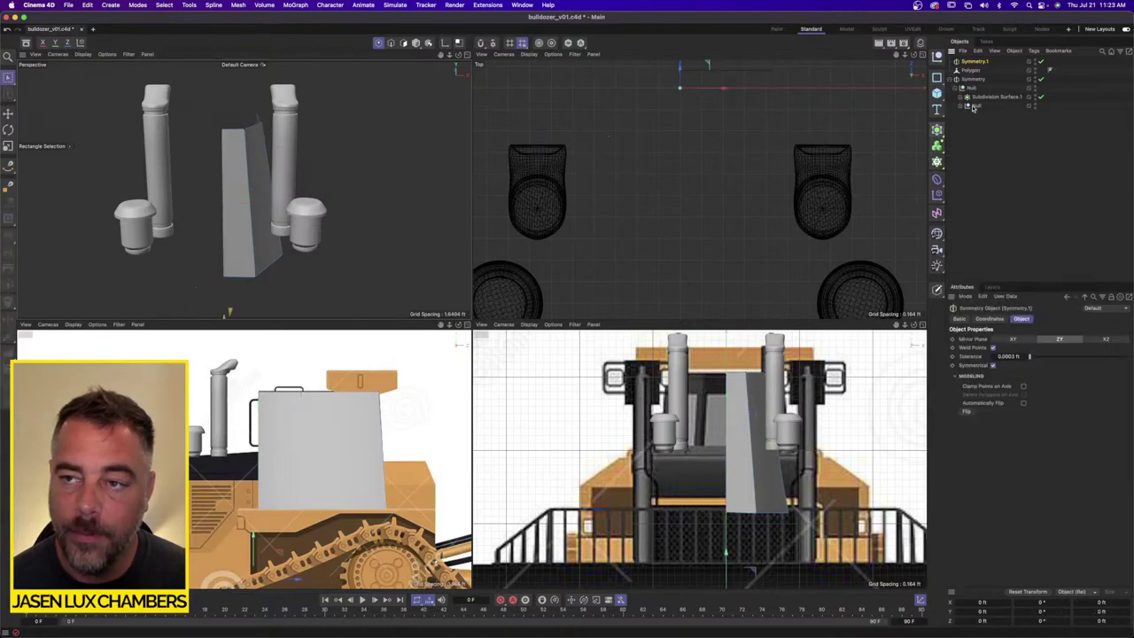
{"action": "left_click_drag", "start_coordinate": [975, 70], "coordinate": [975, 61]}
{"action": "left_click_drag", "start_coordinate": [266, 209], "coordinate": [204, 204], "text": "alt"}
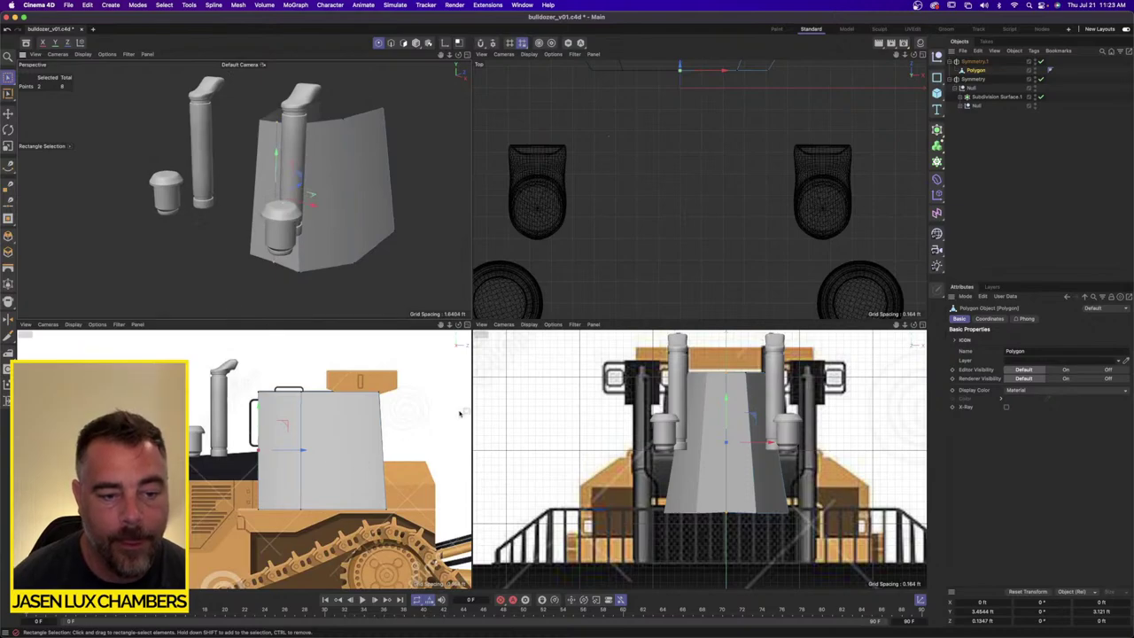
Step: Trace the handrail in front of the cab with the Spline Pen in the enlarged side view, placing extra points around its corners
{"action": "scroll", "coordinate": [403, 413], "scroll_direction": "up", "scroll_amount": 6}
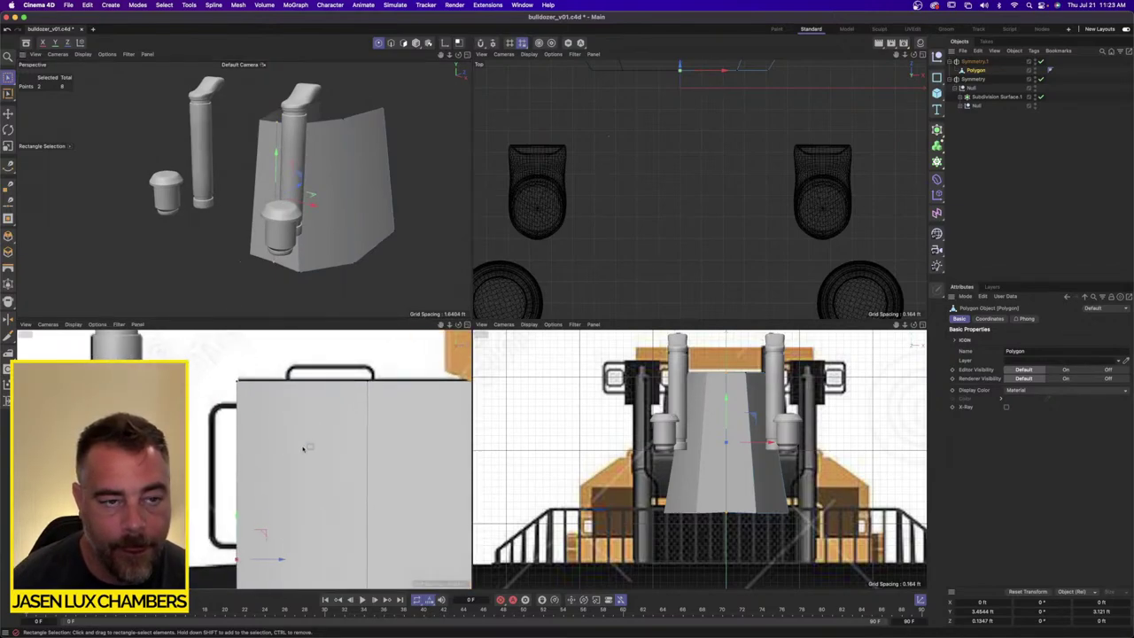
{"action": "left_click", "coordinate": [998, 275]}
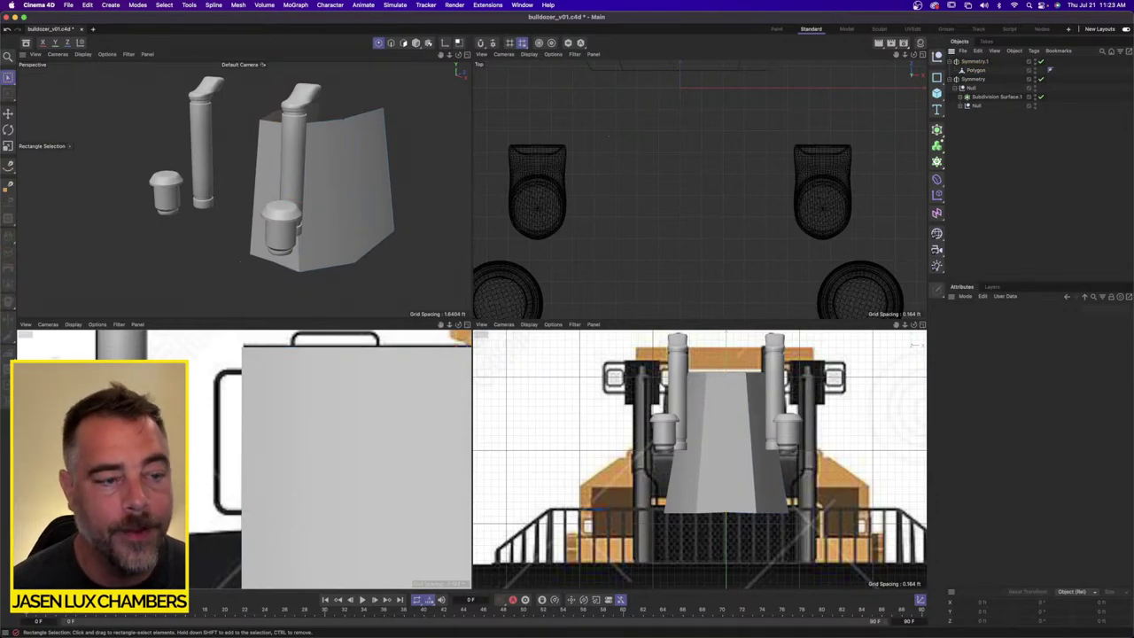
{"action": "left_click", "coordinate": [416, 42]}
{"action": "left_click", "coordinate": [467, 324]}
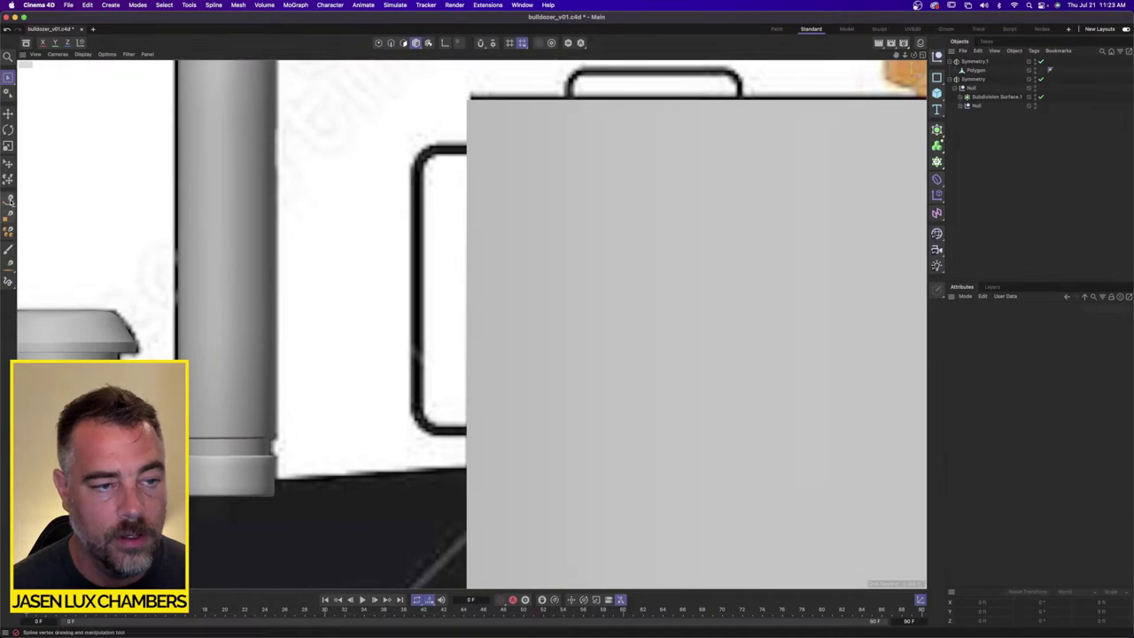
{"action": "left_click", "coordinate": [9, 200]}
{"action": "left_click", "coordinate": [475, 152]}
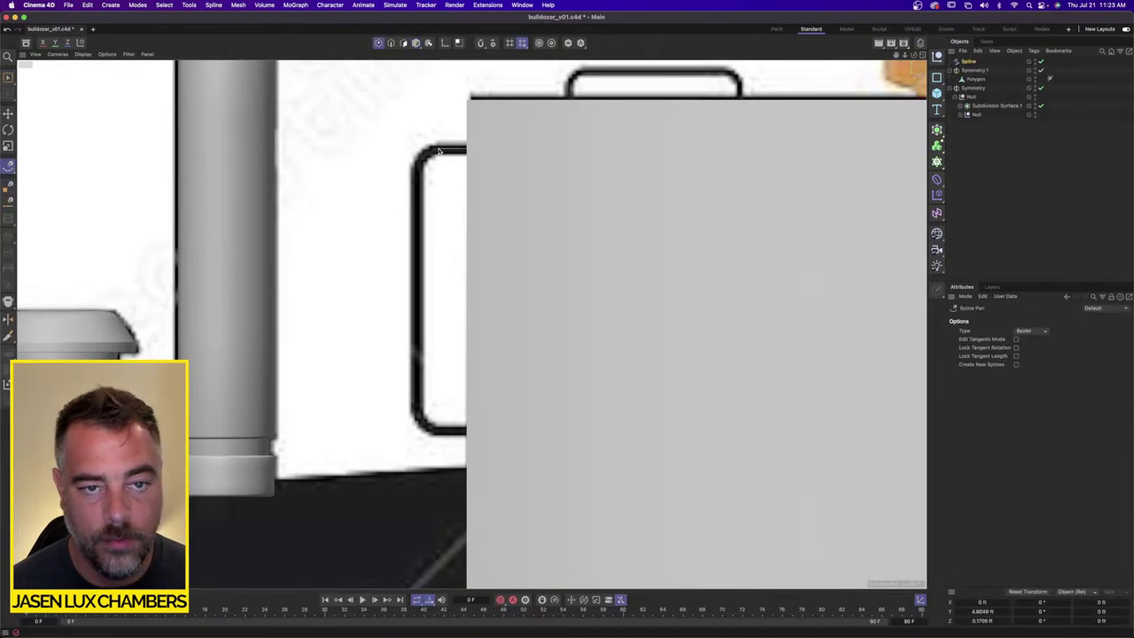
{"action": "left_click", "coordinate": [437, 149]}
{"action": "left_click", "coordinate": [426, 154]}
{"action": "left_click", "coordinate": [418, 161]}
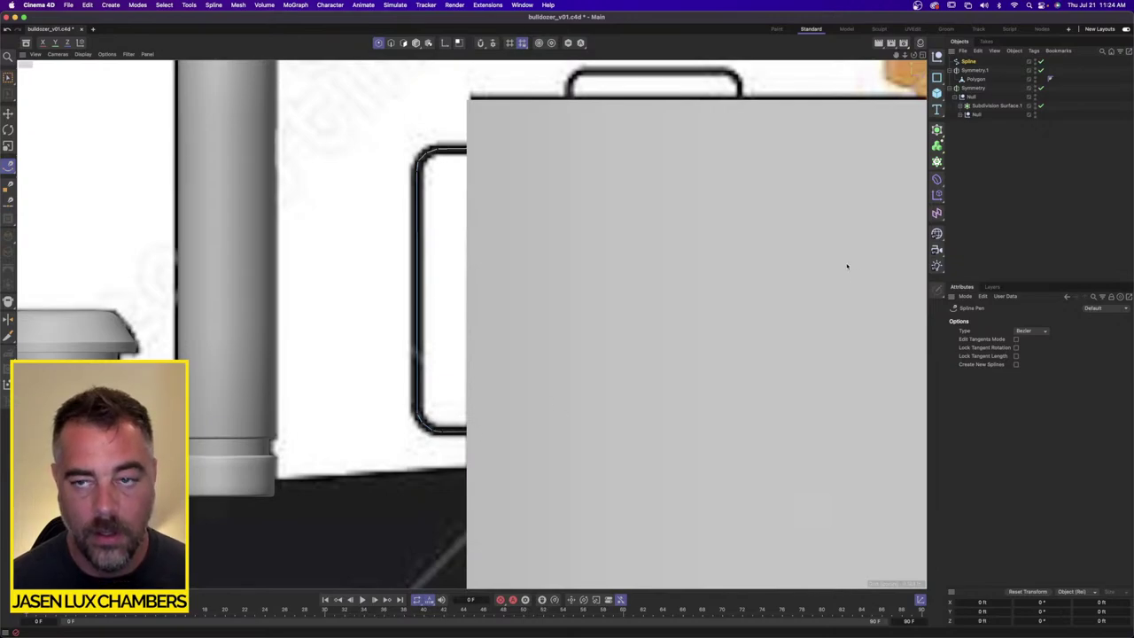
Step: Set the handrail spline's type to B-Spline
{"action": "left_click", "coordinate": [973, 62]}
{"action": "left_click", "coordinate": [1042, 338]}
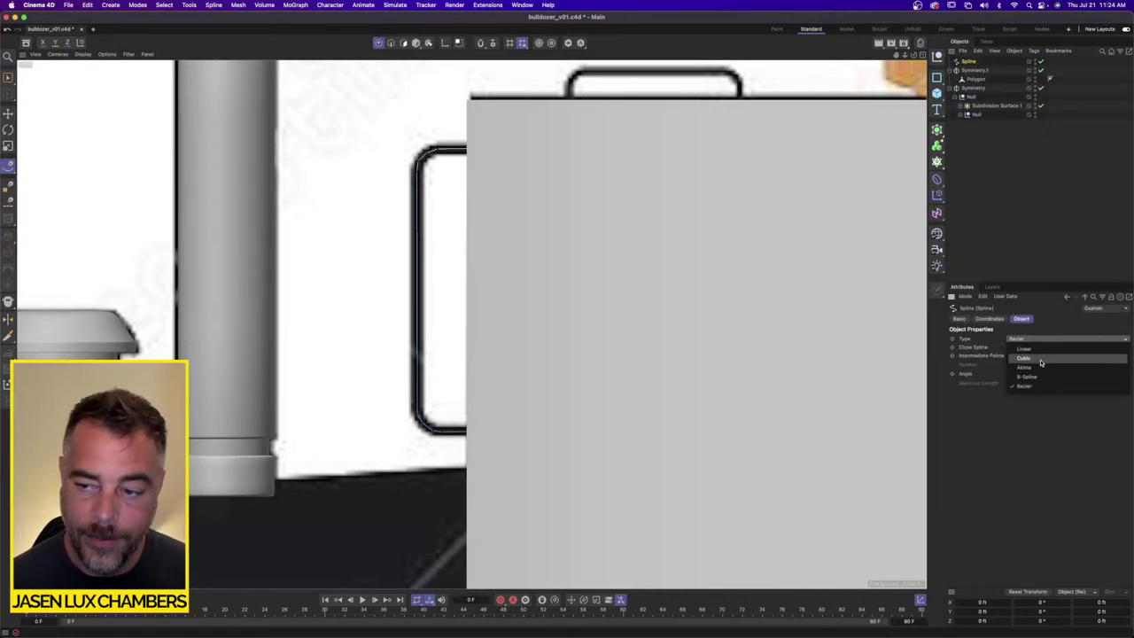
{"action": "left_click", "coordinate": [1028, 377]}
Step: Add a Circle spline and a Sweep generator, and nest the circle and the handrail spline inside the Sweep
{"action": "left_click", "coordinate": [936, 77]}
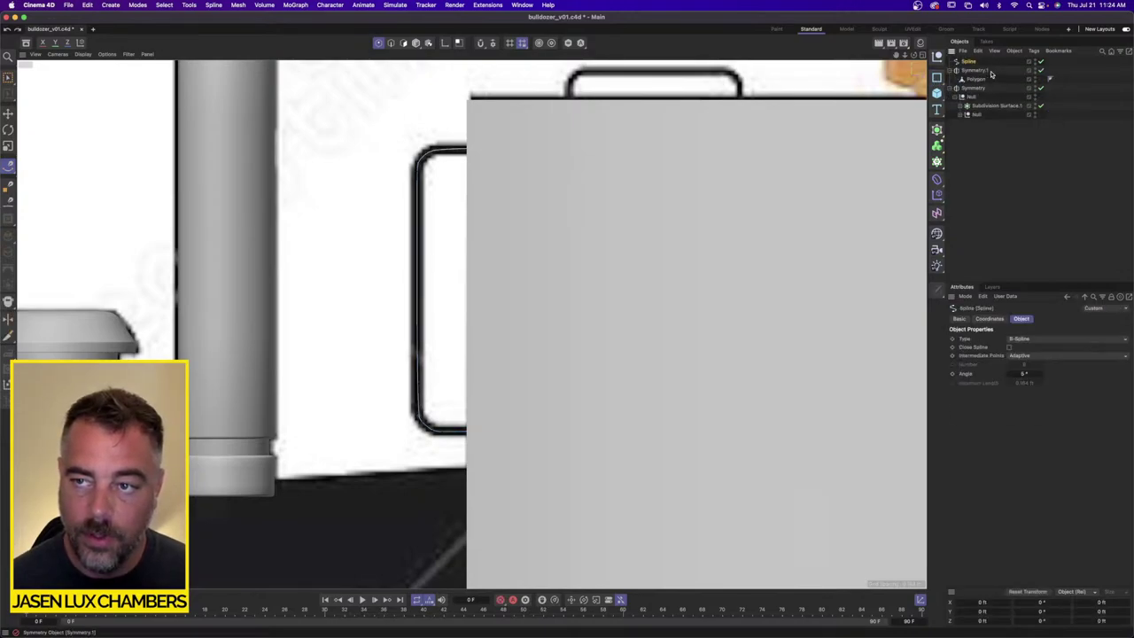
{"action": "left_click", "coordinate": [936, 77]}
{"action": "left_click", "coordinate": [966, 92]}
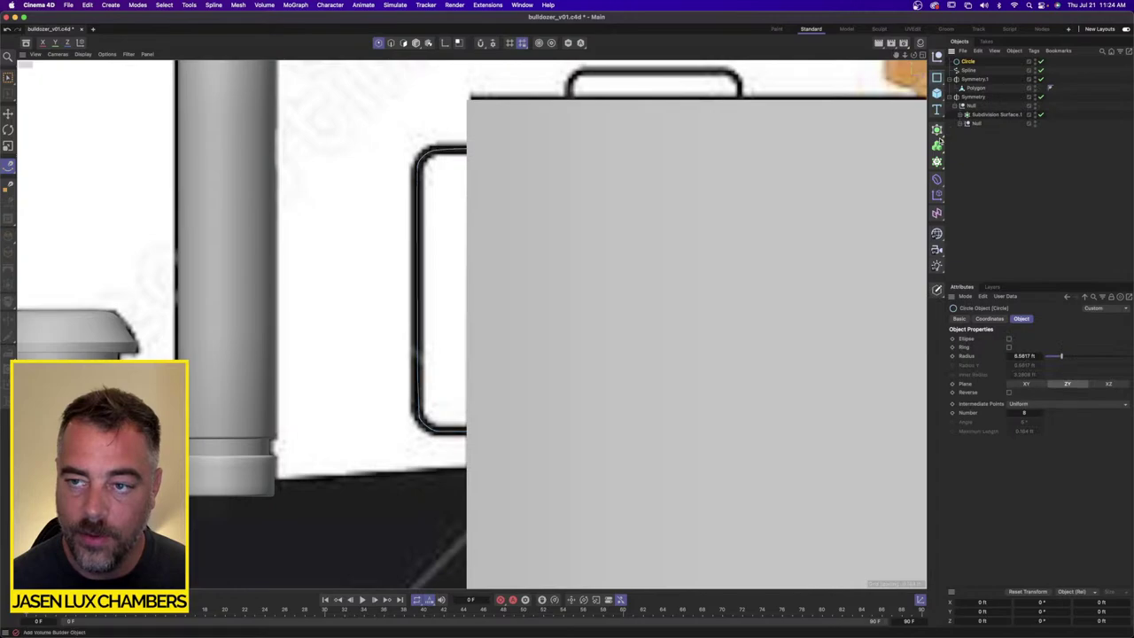
{"action": "left_click", "coordinate": [937, 130]}
{"action": "left_click", "coordinate": [1042, 179]}
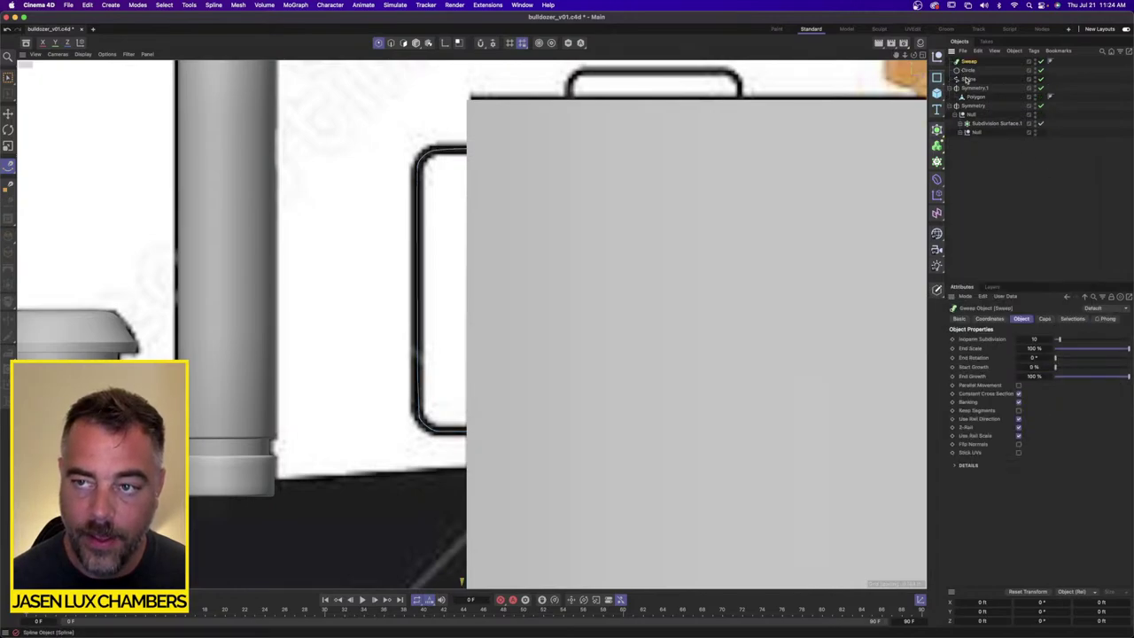
{"action": "left_click", "coordinate": [967, 78]}
{"action": "left_click_drag", "start_coordinate": [968, 73], "coordinate": [971, 62]}
Step: Set the sweep circle's plane to XY and scale its radius down to about 0.03 ft to match the handrail reference
{"action": "left_click", "coordinate": [974, 71]}
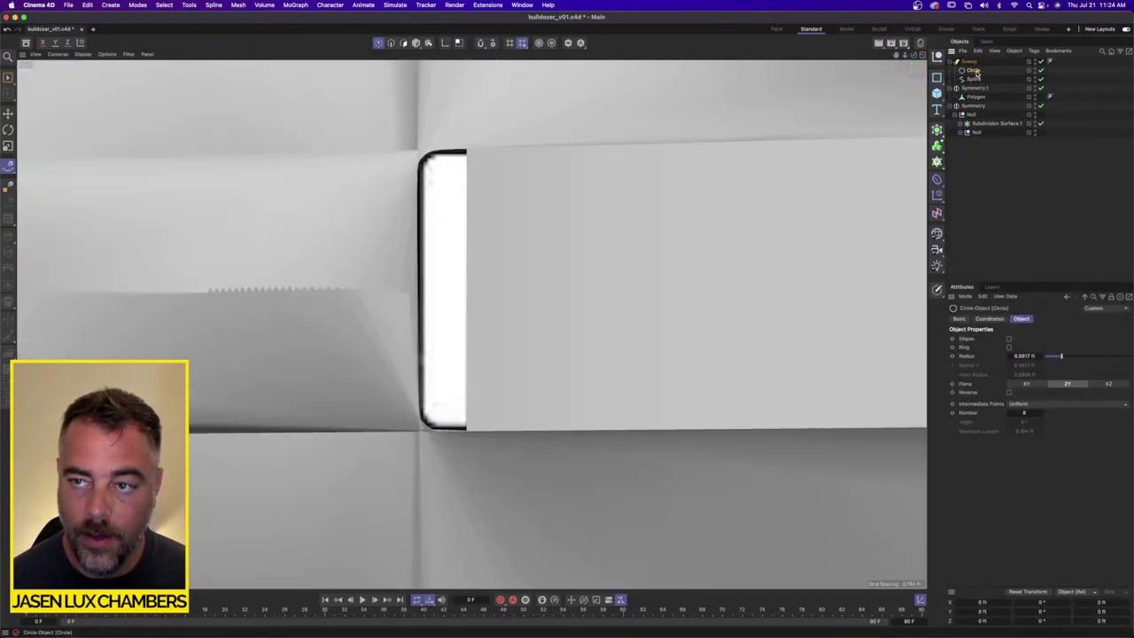
{"action": "left_click", "coordinate": [9, 146]}
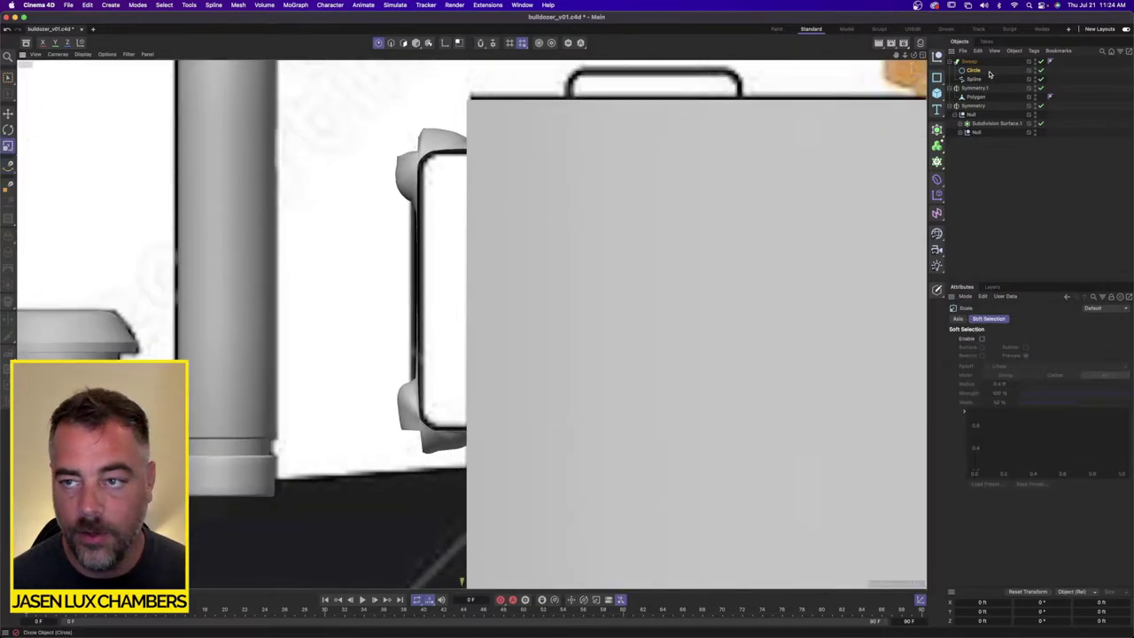
{"action": "left_click", "coordinate": [973, 70]}
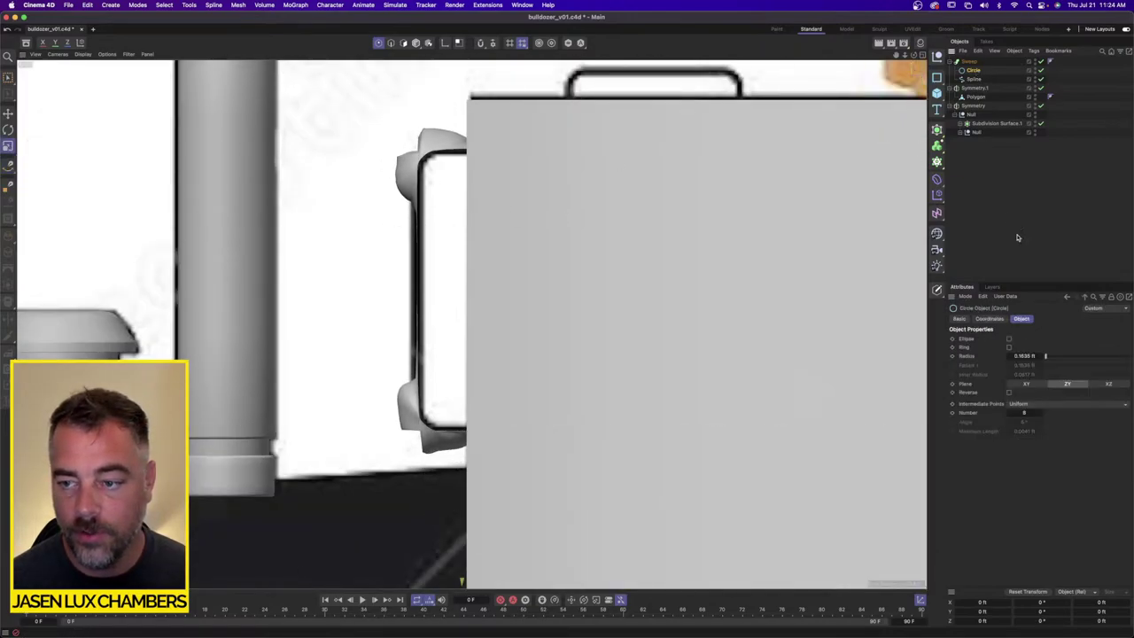
{"action": "left_click", "coordinate": [1035, 385]}
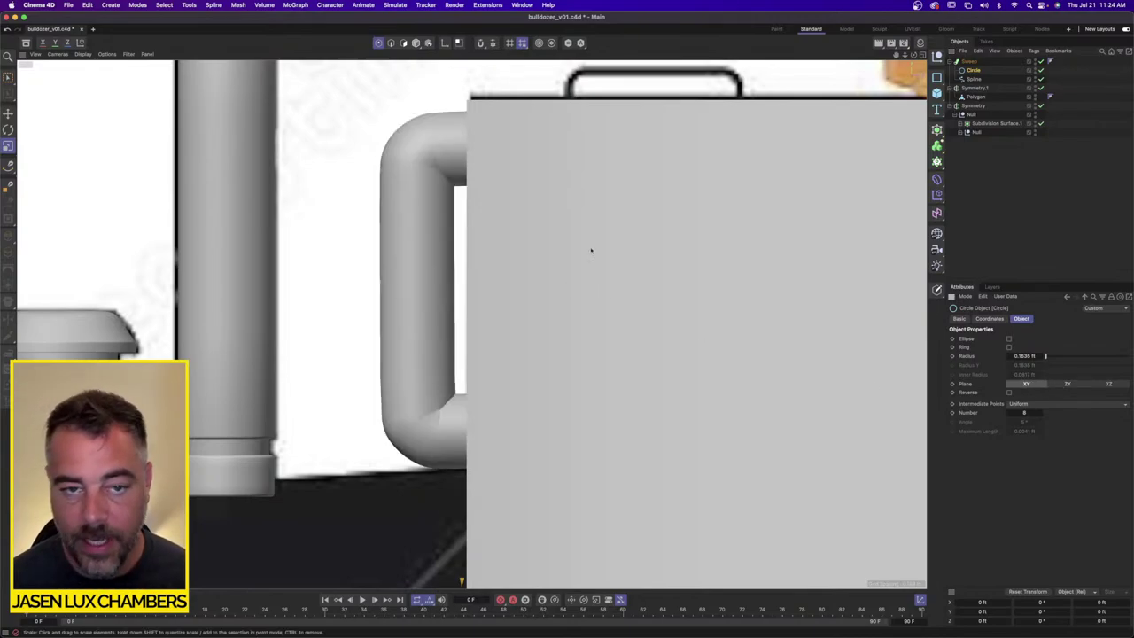
{"action": "left_click_drag", "start_coordinate": [736, 201], "coordinate": [423, 246]}
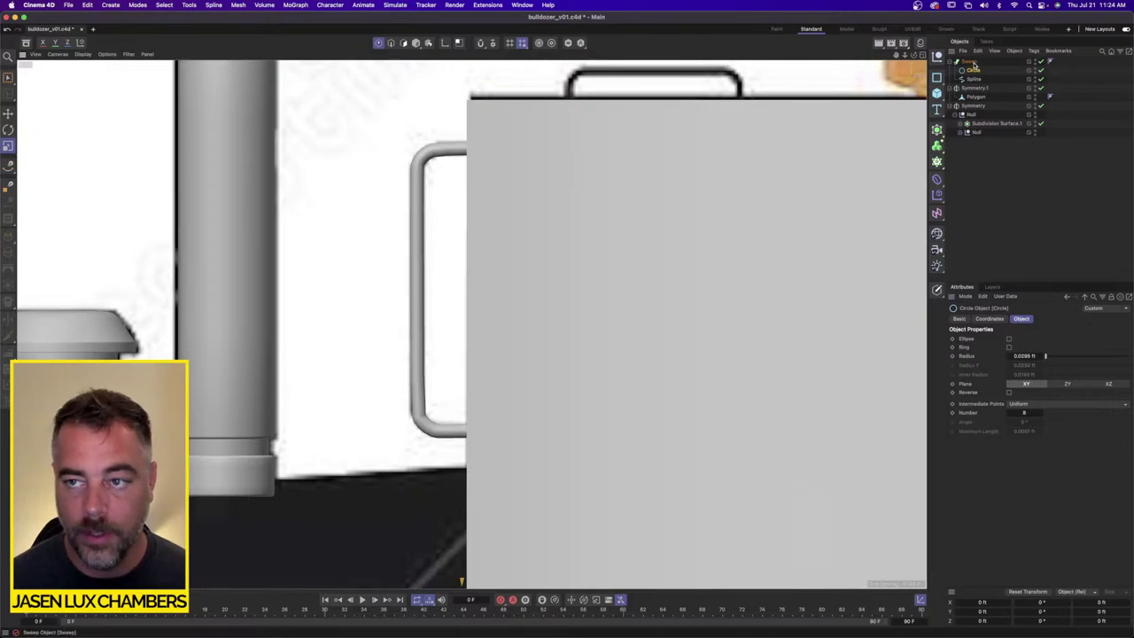
Step: Duplicate the handle sweep and rotate the copy's spline points about 90° so the handle lies horizontally
{"action": "left_click", "coordinate": [969, 62]}
{"action": "key", "text": "super+c"}
{"action": "key", "text": "super+v"}
{"action": "left_click", "coordinate": [974, 79]}
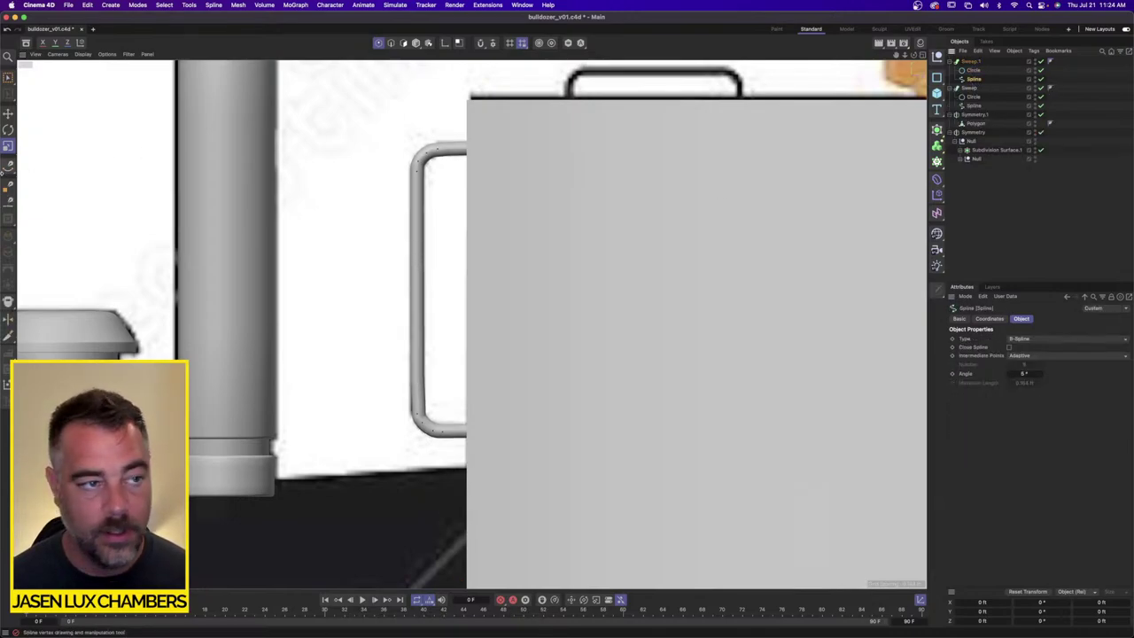
{"action": "left_click", "coordinate": [8, 129]}
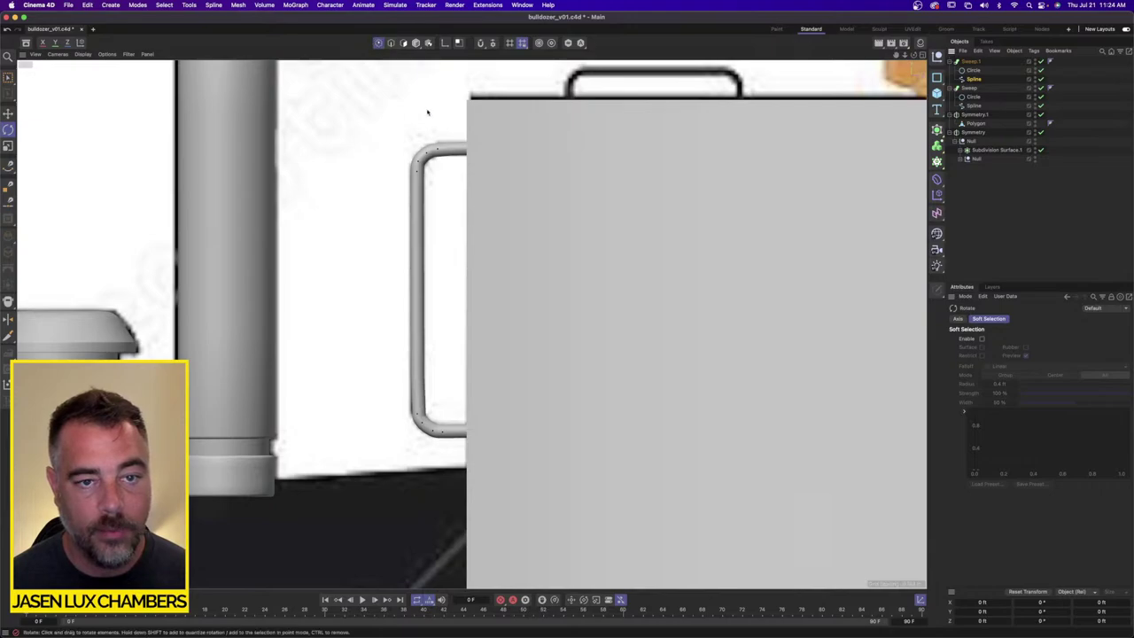
{"action": "left_click_drag", "start_coordinate": [474, 246], "coordinate": [499, 326]}
Step: Move the copied handle onto the body's top edge and scale its spline points down to match the reference handle
{"action": "key", "text": "e"}
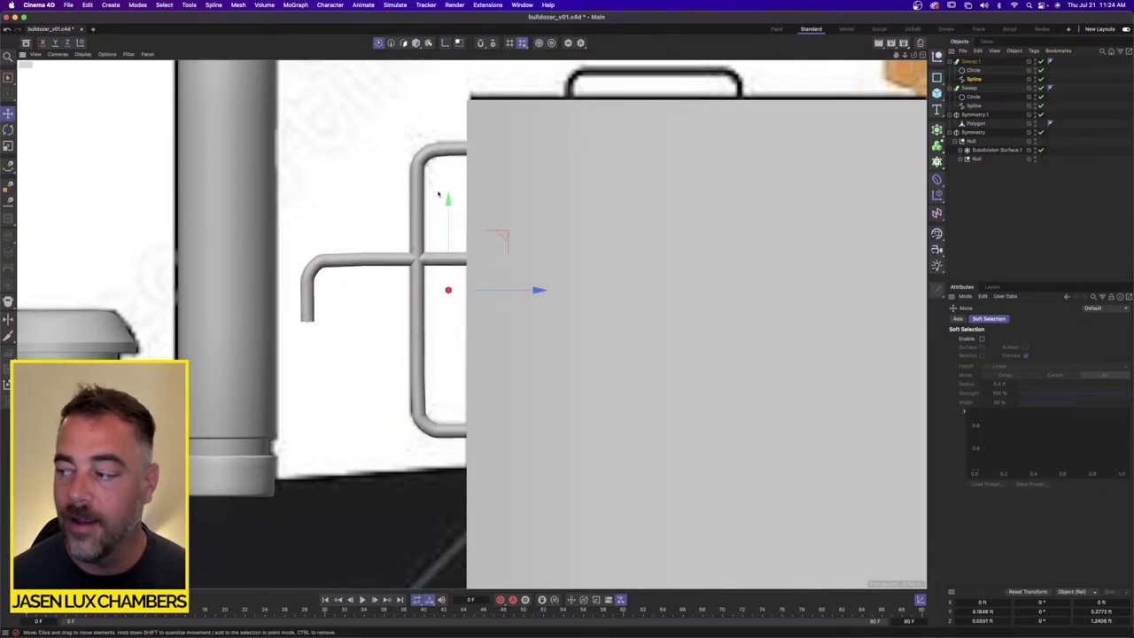
{"action": "scroll", "coordinate": [470, 263], "scroll_direction": "down", "scroll_amount": 3}
{"action": "left_click_drag", "start_coordinate": [469, 262], "coordinate": [659, 144]}
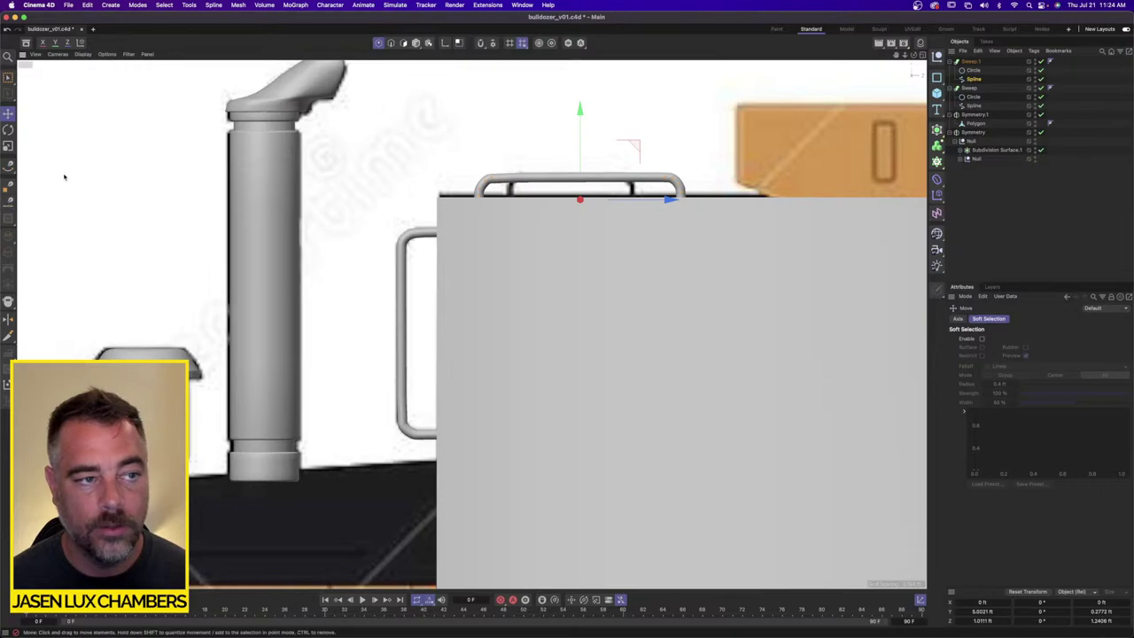
{"action": "left_click", "coordinate": [7, 146]}
{"action": "left_click_drag", "start_coordinate": [570, 253], "coordinate": [435, 254]}
{"action": "left_click", "coordinate": [7, 114]}
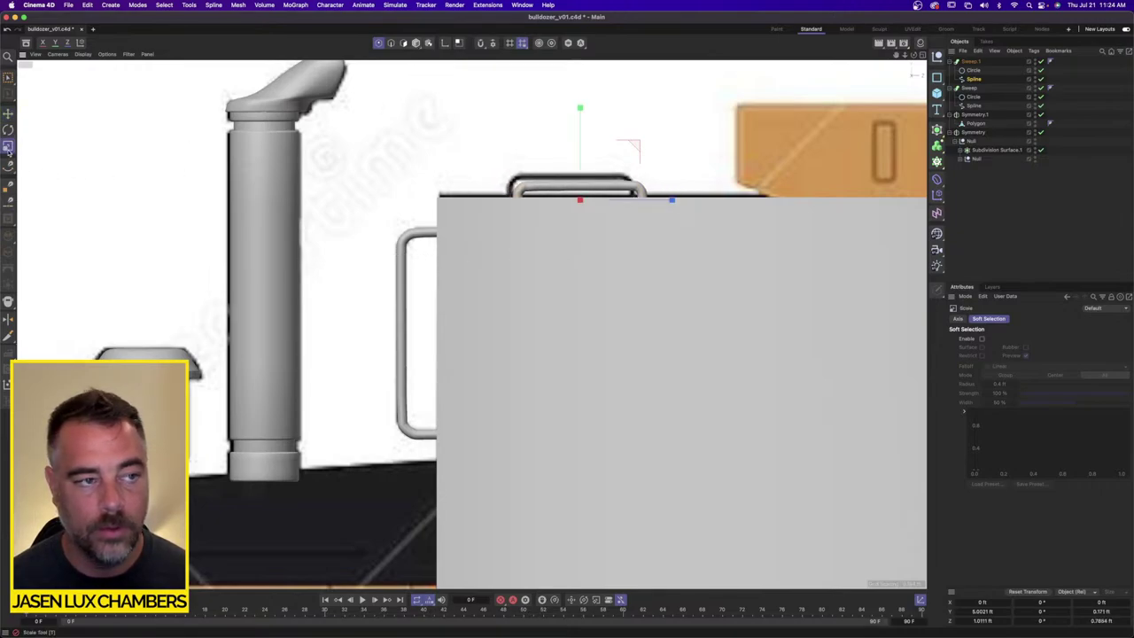
{"action": "left_click", "coordinate": [625, 305]}
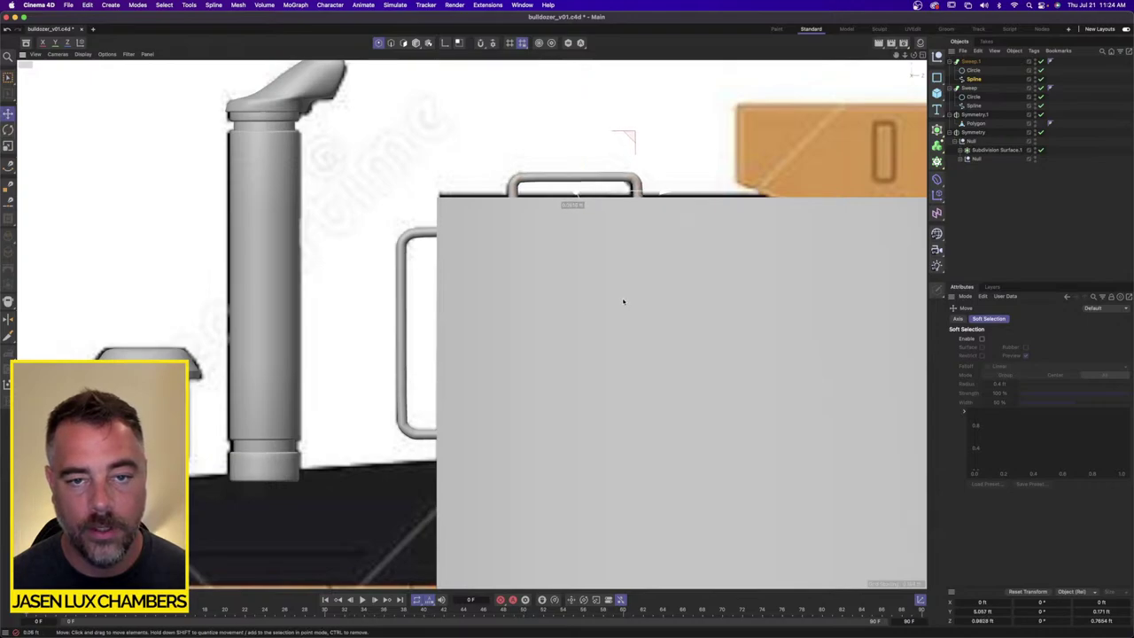
Step: Adjust the spline points at the top handle's two ends to fit the reference outline
{"action": "left_click_drag", "start_coordinate": [7, 77], "coordinate": [53, 106]}
{"action": "left_click_drag", "start_coordinate": [698, 139], "coordinate": [595, 292]}
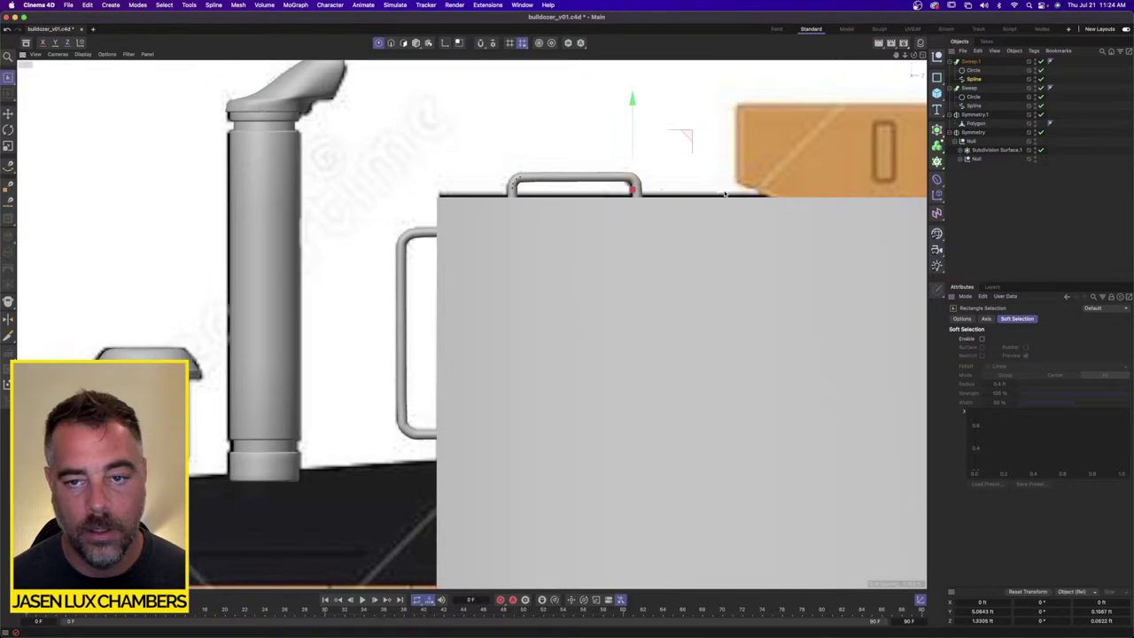
{"action": "mouse_move", "coordinate": [725, 193]}
{"action": "left_mouse_down"}
{"action": "mouse_move", "coordinate": [705, 193]}
{"action": "mouse_move", "coordinate": [720, 189]}
{"action": "left_mouse_up"}
{"action": "left_click_drag", "start_coordinate": [605, 144], "coordinate": [442, 265]}
{"action": "left_click", "coordinate": [570, 220]}
{"action": "mouse_move", "coordinate": [623, 221]}
{"action": "right_mouse_down", "text": "alt"}
{"action": "mouse_move", "coordinate": [559, 228]}
{"action": "mouse_move", "coordinate": [616, 240]}
{"action": "right_mouse_up", "text": "alt"}
{"action": "scroll", "coordinate": [665, 239], "scroll_direction": "up", "scroll_amount": 3}
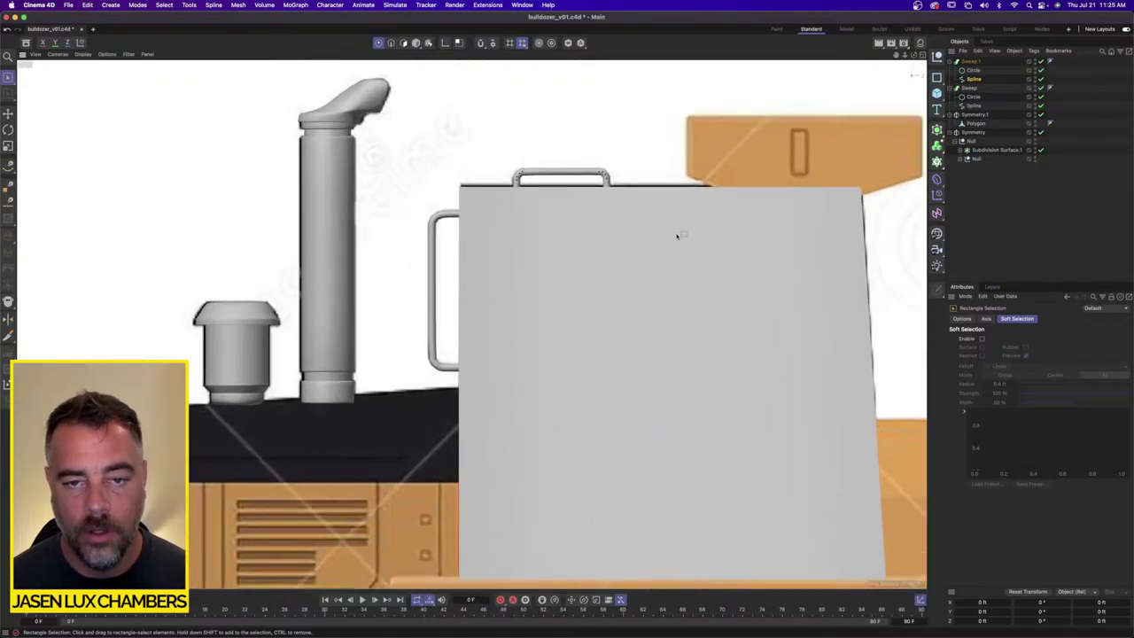
Step: Hide the symmetry object containing the exhaust pipes in the four-view layout
{"action": "left_click", "coordinate": [921, 55]}
{"action": "mouse_move", "coordinate": [729, 388]}
{"action": "right_mouse_down", "text": "alt"}
{"action": "mouse_move", "coordinate": [752, 378]}
{"action": "mouse_move", "coordinate": [736, 363]}
{"action": "right_mouse_up", "text": "alt"}
{"action": "middle_click_drag", "start_coordinate": [735, 363], "coordinate": [744, 392], "text": "alt"}
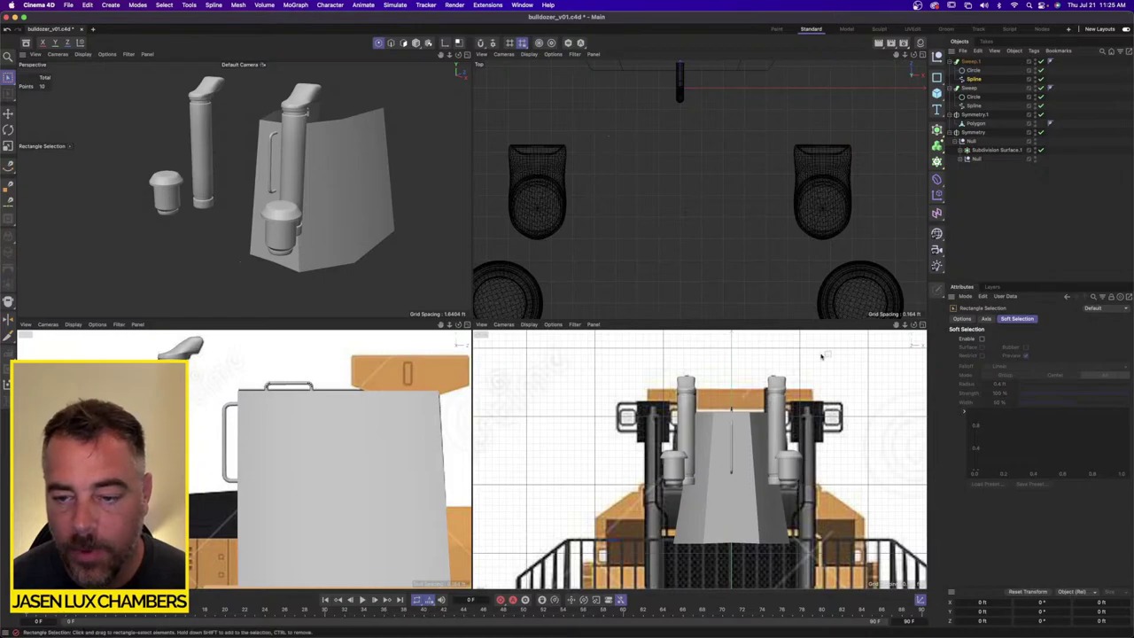
{"action": "left_click", "coordinate": [1035, 133]}
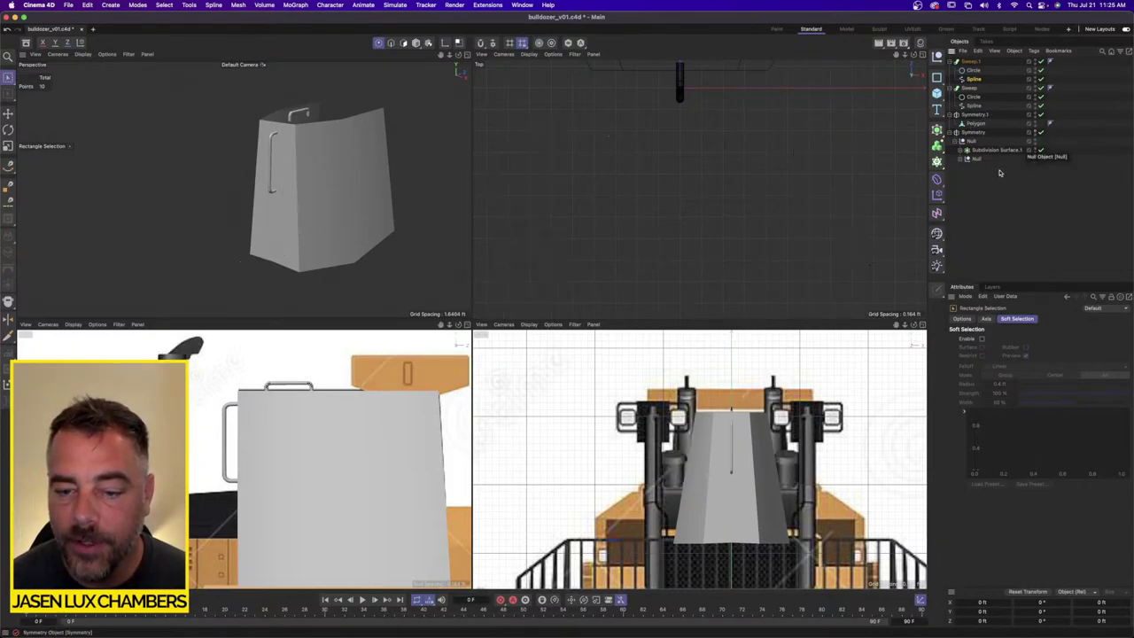
Step: Move all of the top handle's spline points sideways off the centre line to about X -1.05 ft
{"action": "left_click", "coordinate": [974, 78]}
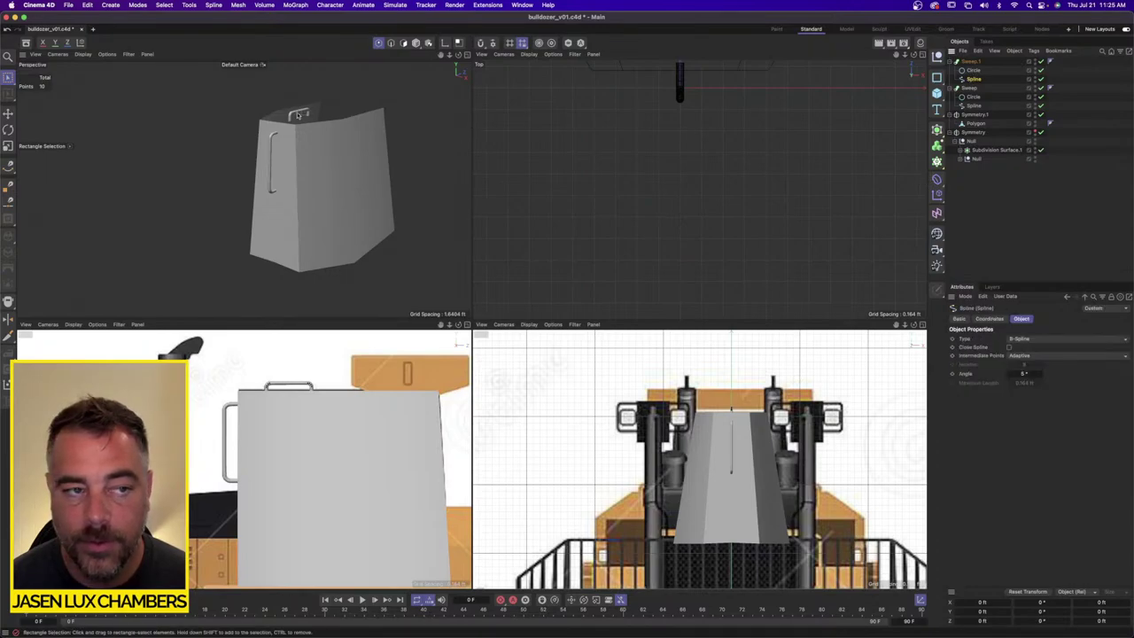
{"action": "left_click", "coordinate": [380, 43]}
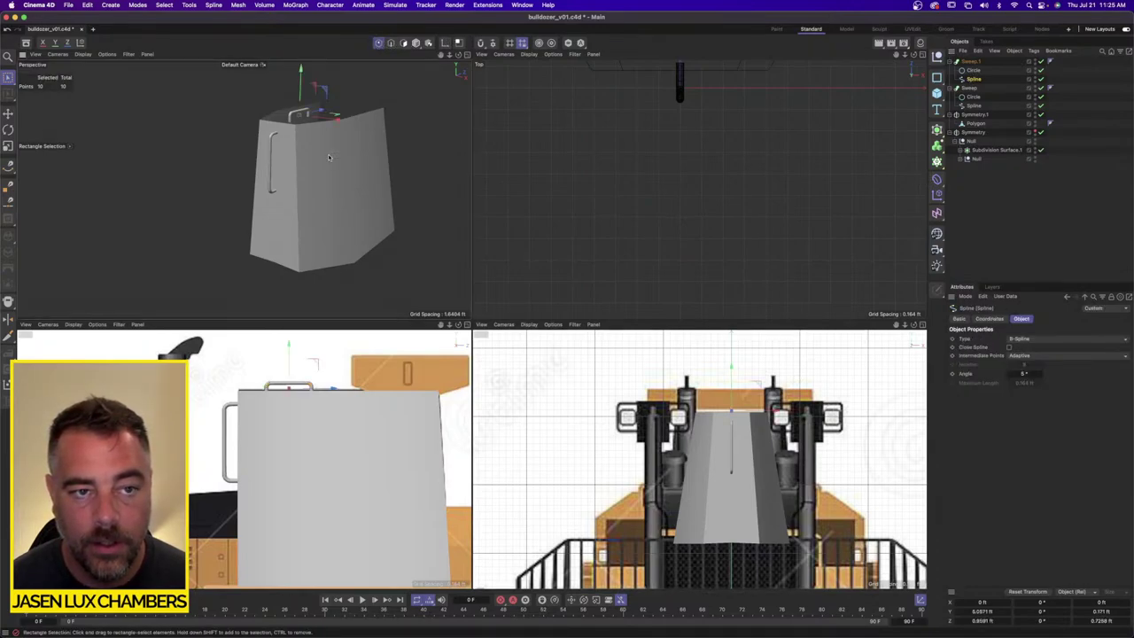
{"action": "left_click_drag", "start_coordinate": [765, 408], "coordinate": [725, 408]}
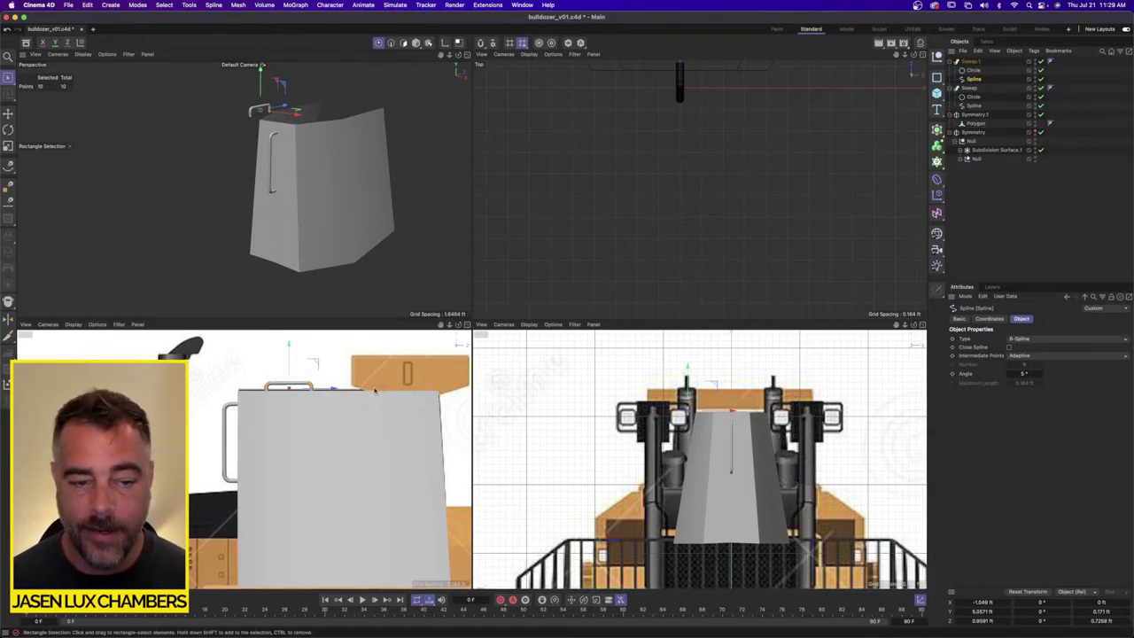
{"action": "middle_click_drag", "start_coordinate": [405, 381], "coordinate": [372, 379], "text": "alt"}
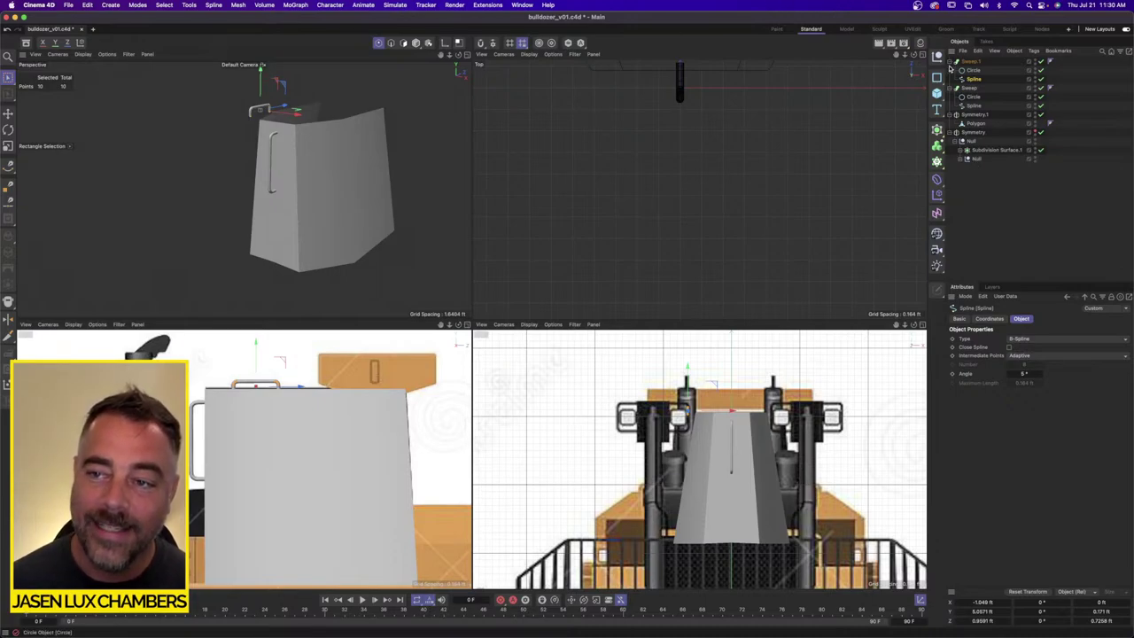
{"action": "left_click", "coordinate": [920, 43]}
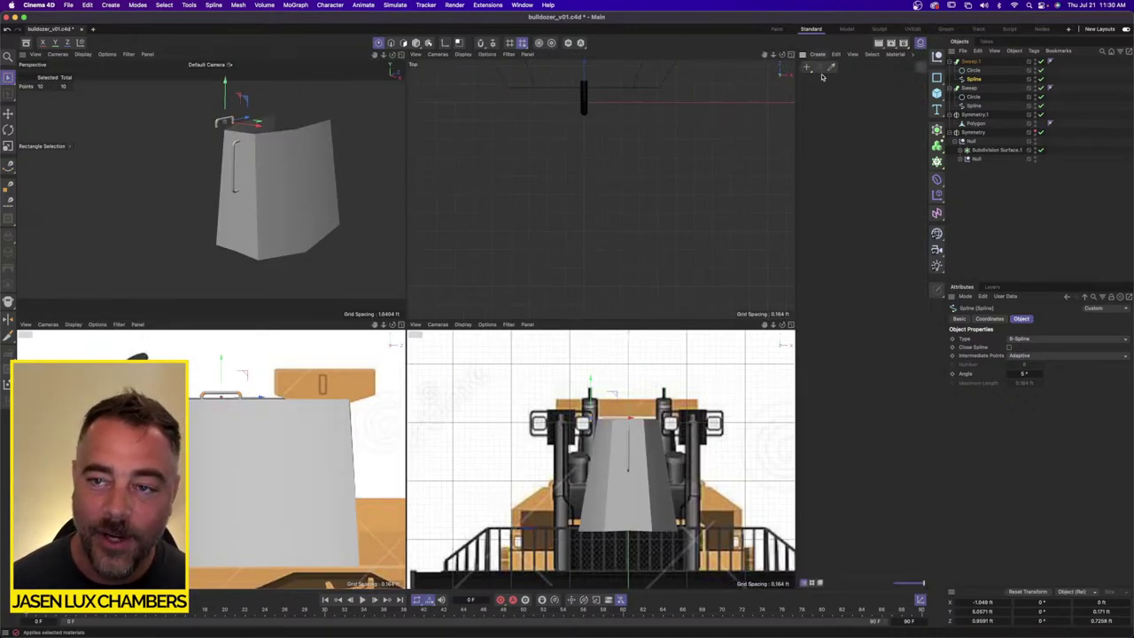
{"action": "double_click", "coordinate": [838, 109]}
{"action": "double_click", "coordinate": [816, 115]}
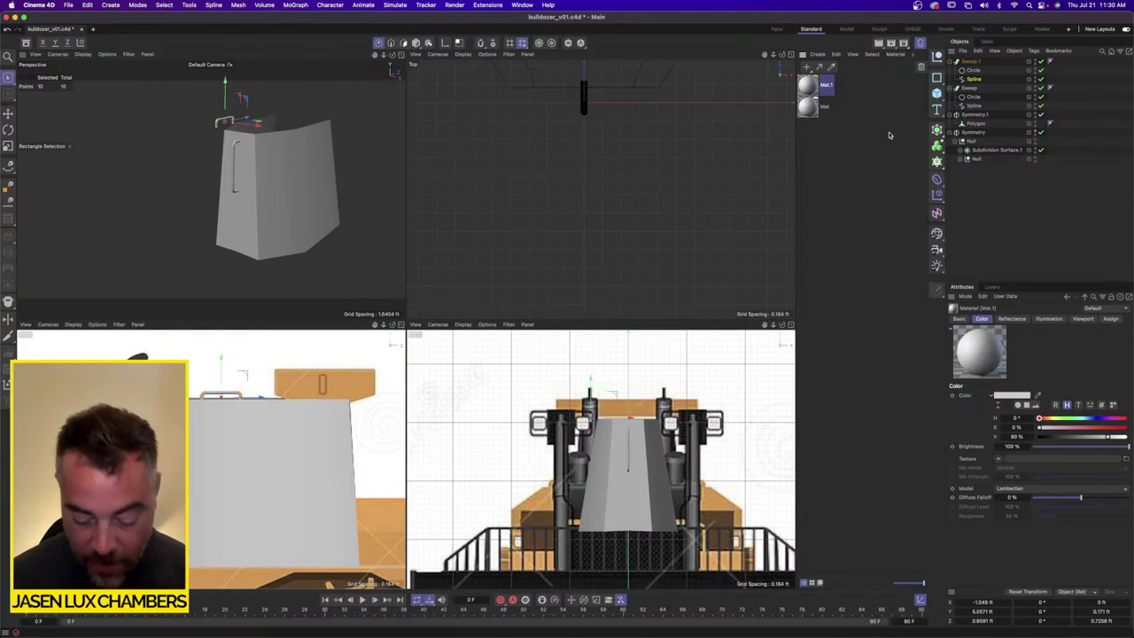
{"action": "left_click", "coordinate": [808, 109]}
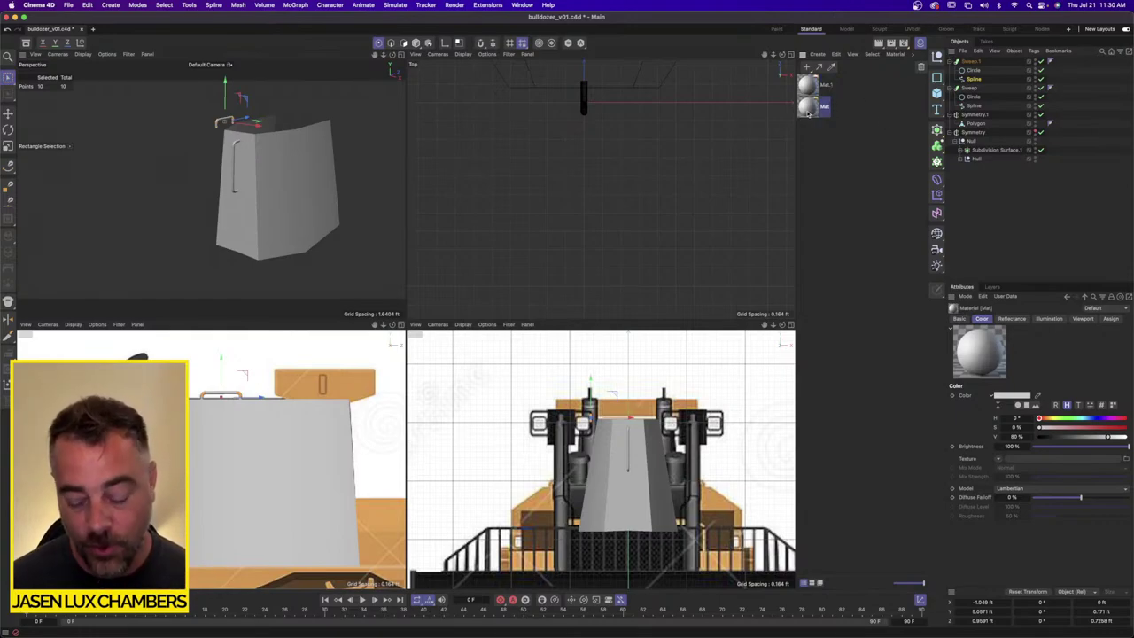
{"action": "key", "text": "Delete"}
{"action": "left_click", "coordinate": [809, 89]}
{"action": "key", "text": "Delete"}
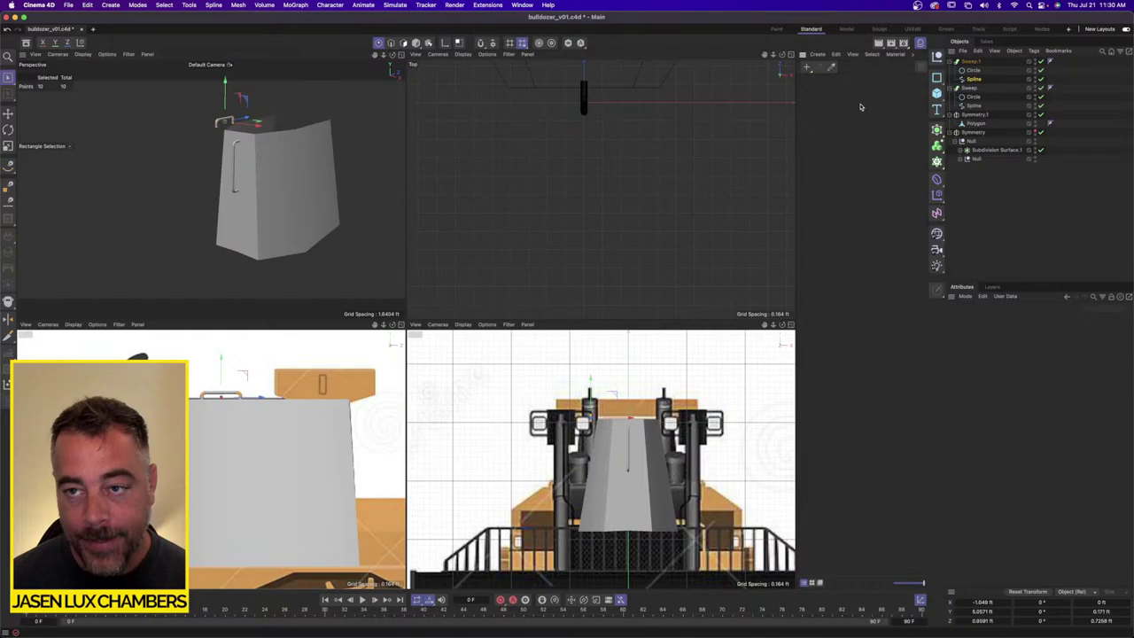
{"action": "left_click", "coordinate": [920, 43]}
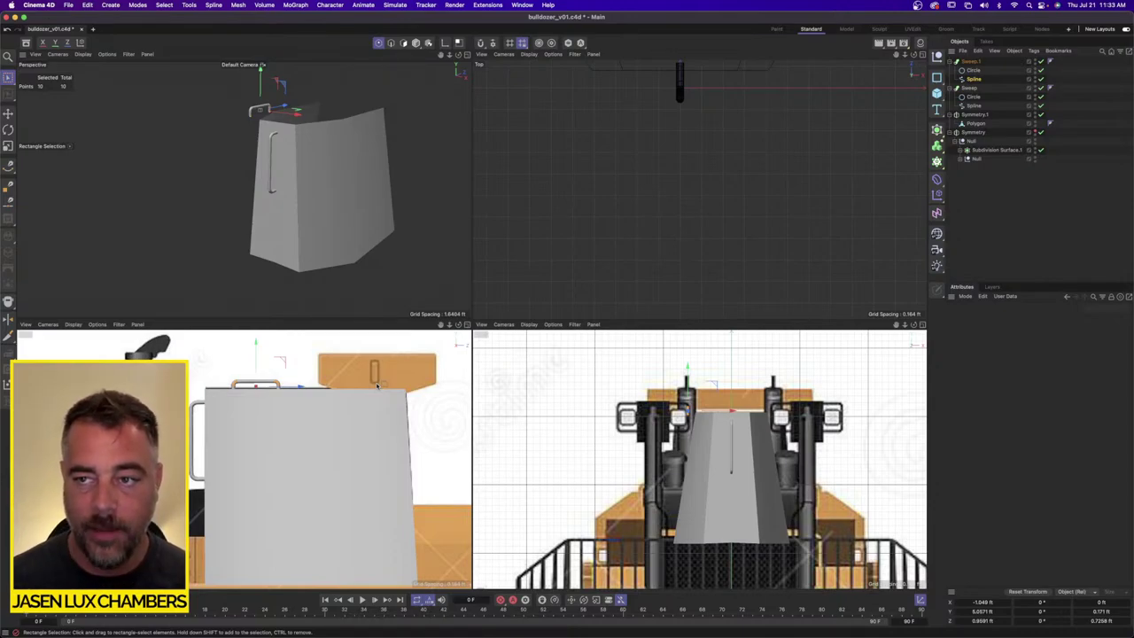
Step: Flatten the body polygon's bottom points to a Y size of 0 ft and raise them to about Y 2.15 ft
{"action": "left_click", "coordinate": [975, 124]}
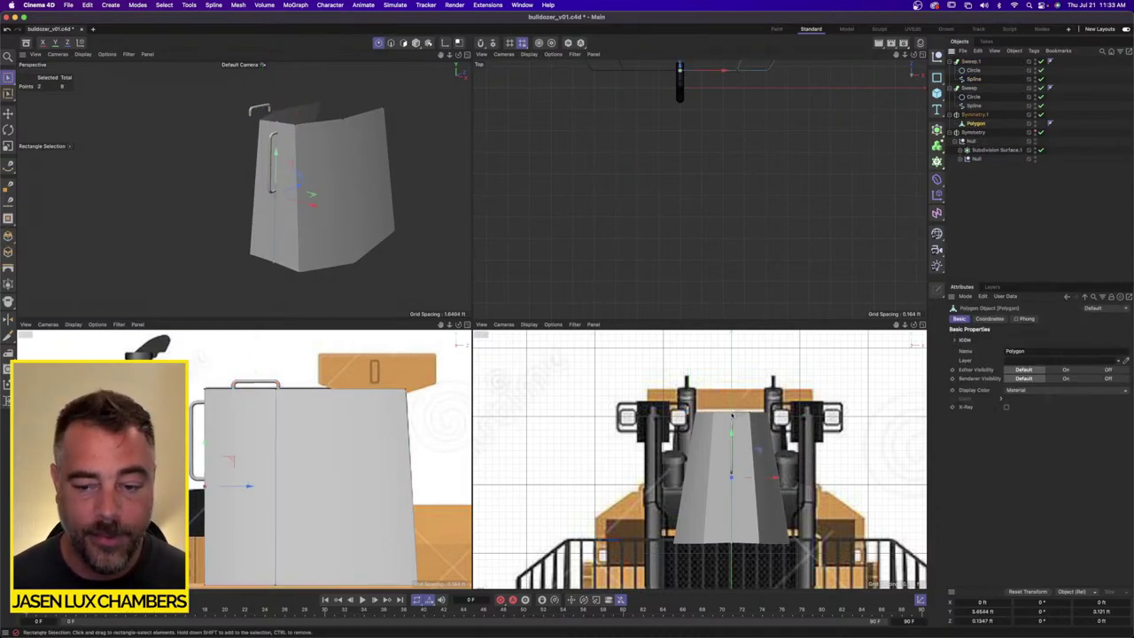
{"action": "left_click", "coordinate": [8, 78]}
{"action": "left_click", "coordinate": [49, 108]}
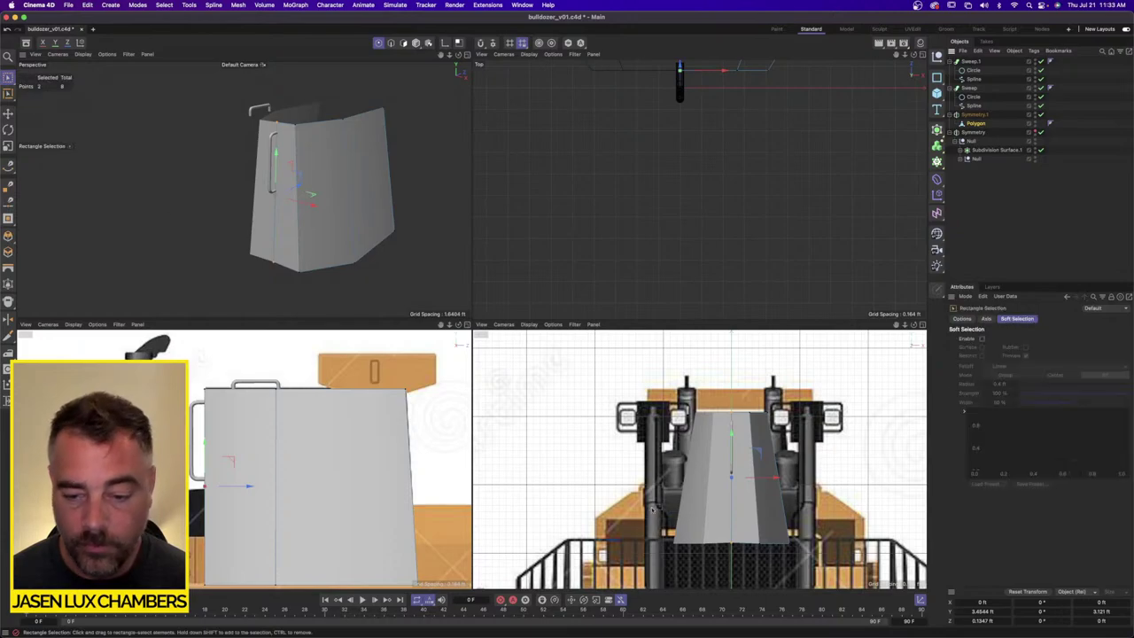
{"action": "left_click_drag", "start_coordinate": [625, 500], "coordinate": [838, 581]}
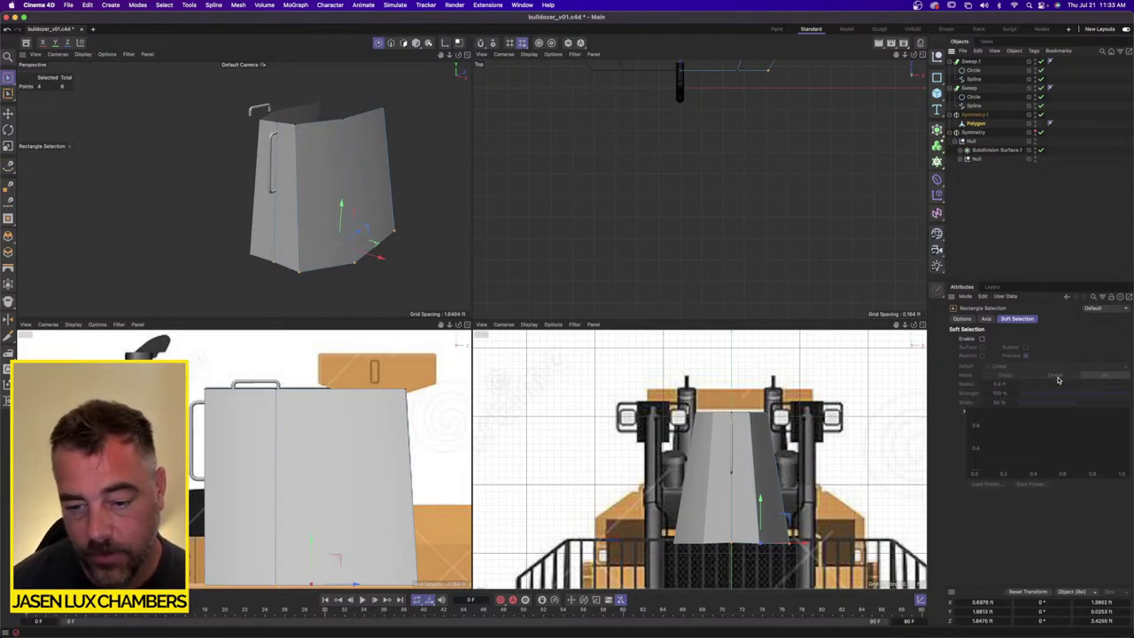
{"action": "left_click", "coordinate": [1103, 611]}
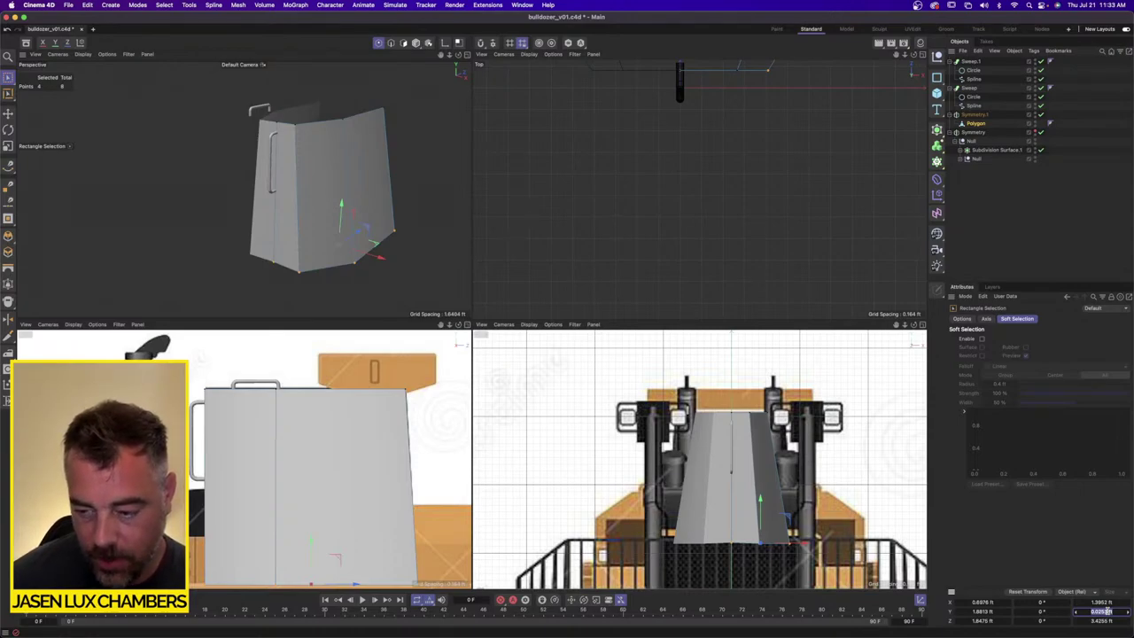
{"action": "type", "text": "0"}
{"action": "key", "text": "Return"}
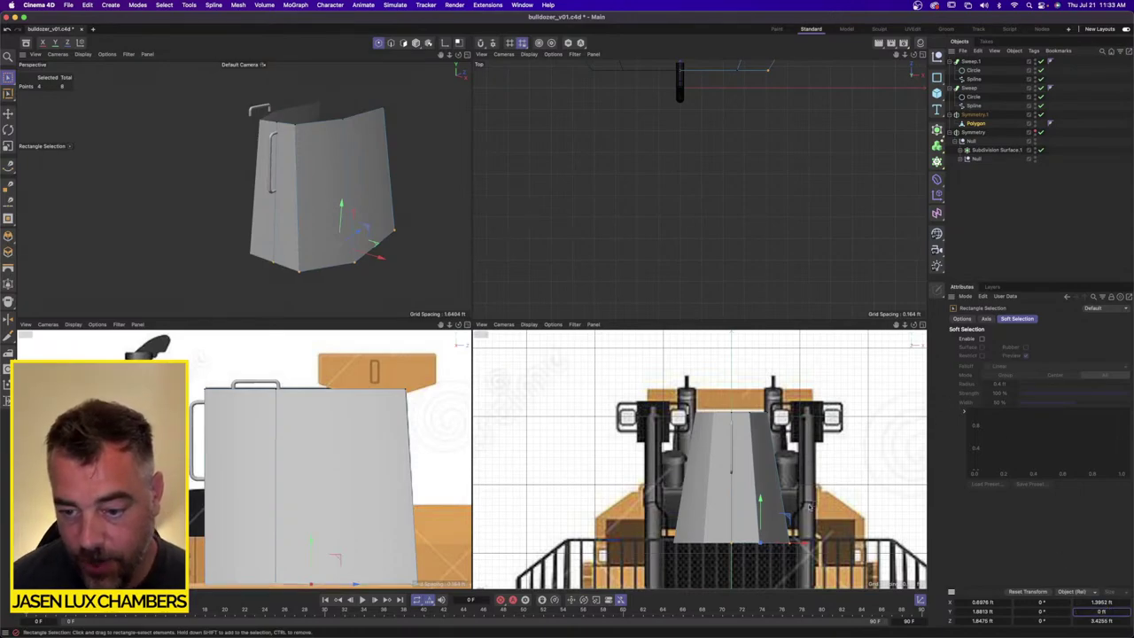
{"action": "left_click_drag", "start_coordinate": [762, 516], "coordinate": [761, 504]}
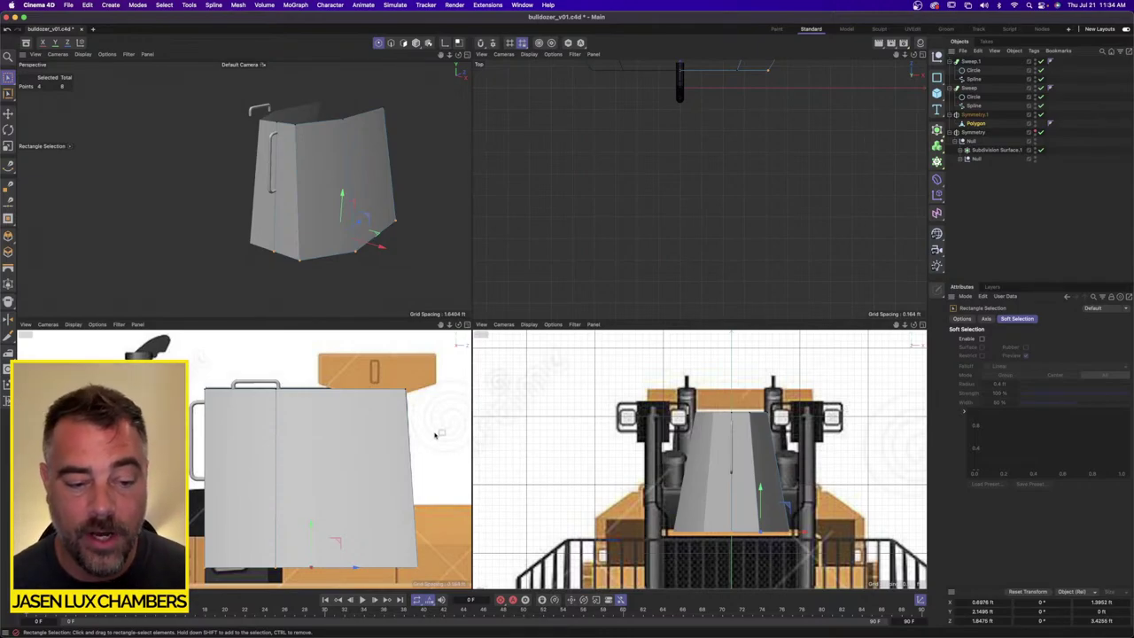
{"action": "left_click", "coordinate": [999, 203]}
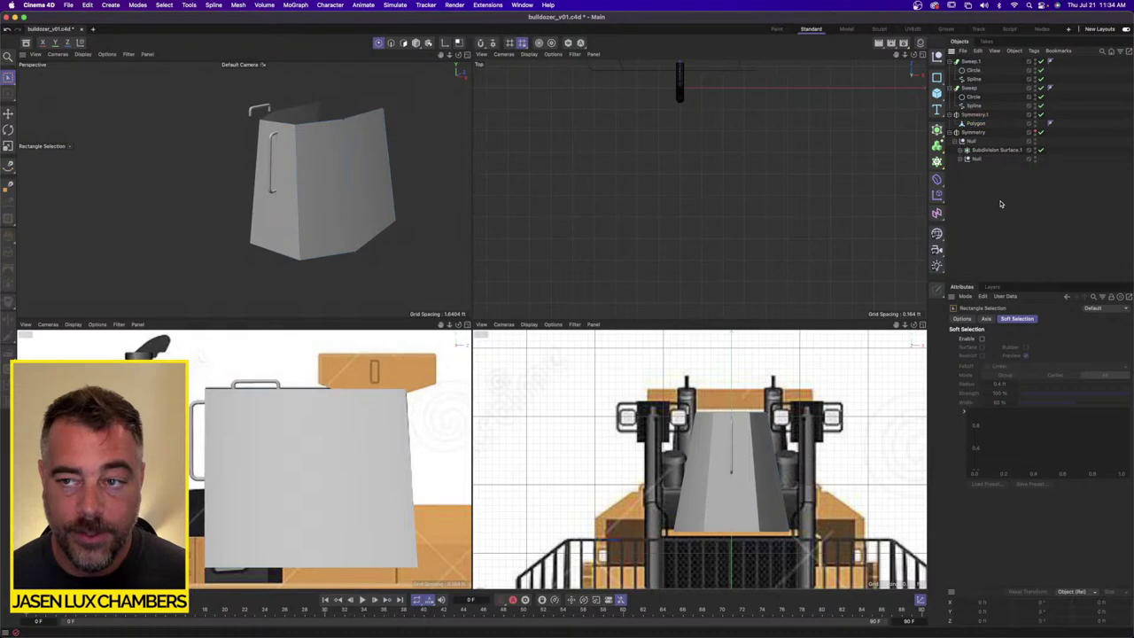
Step: Examine the tapered body and its handles from several angles in perspective and against the front reference
{"action": "left_click", "coordinate": [975, 123]}
{"action": "left_click", "coordinate": [458, 54]}
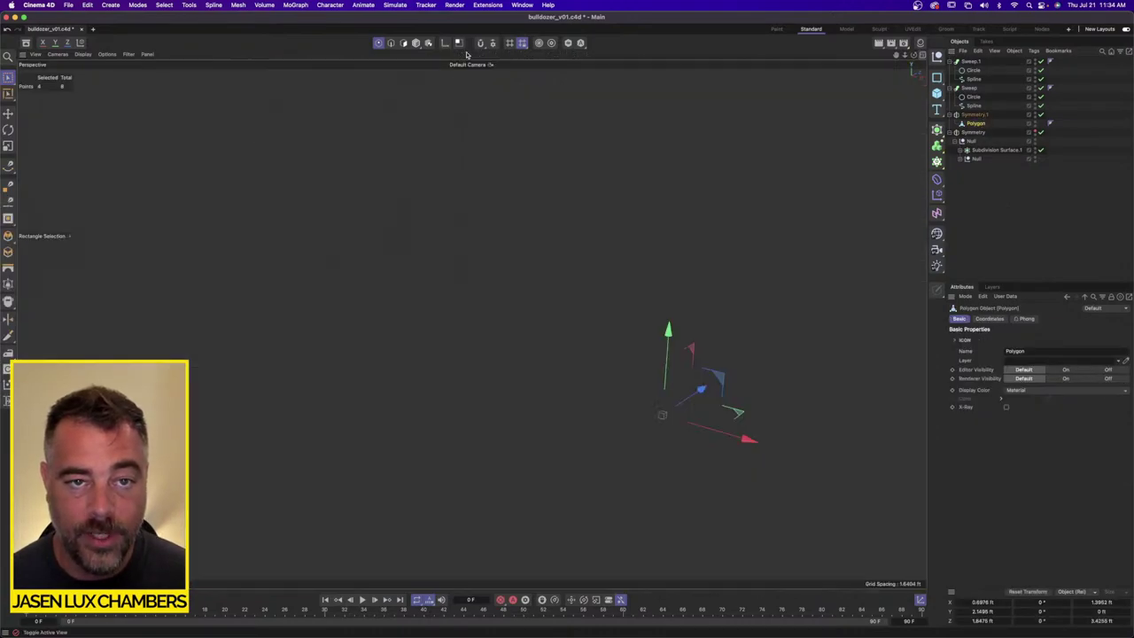
{"action": "left_click_drag", "start_coordinate": [578, 232], "coordinate": [500, 228], "text": "alt"}
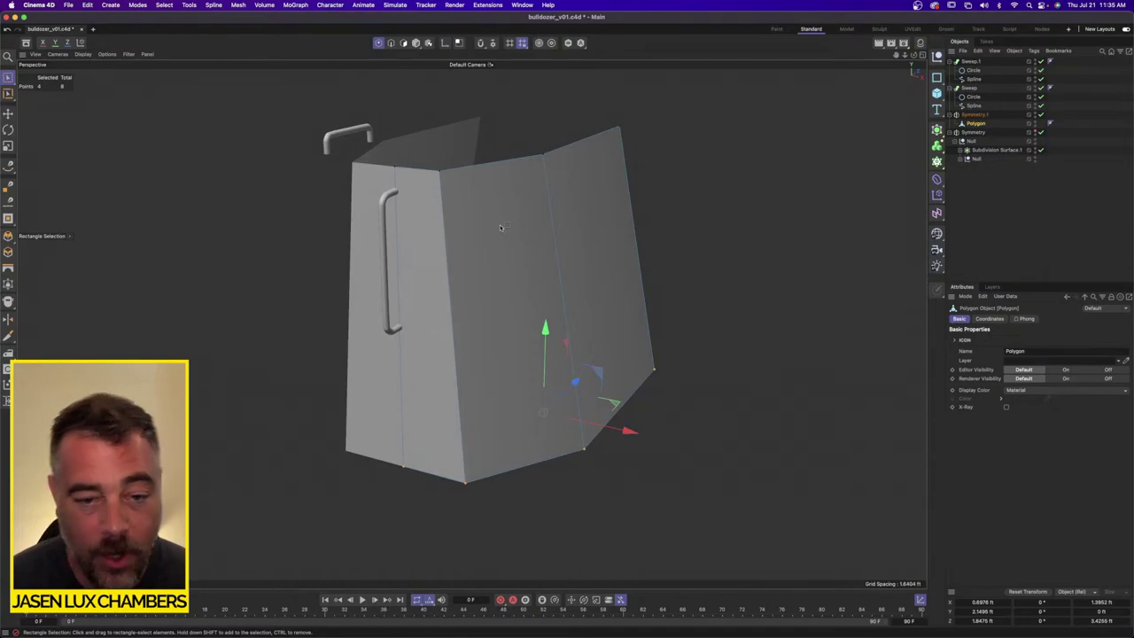
{"action": "left_click_drag", "start_coordinate": [500, 227], "coordinate": [463, 245], "text": "alt"}
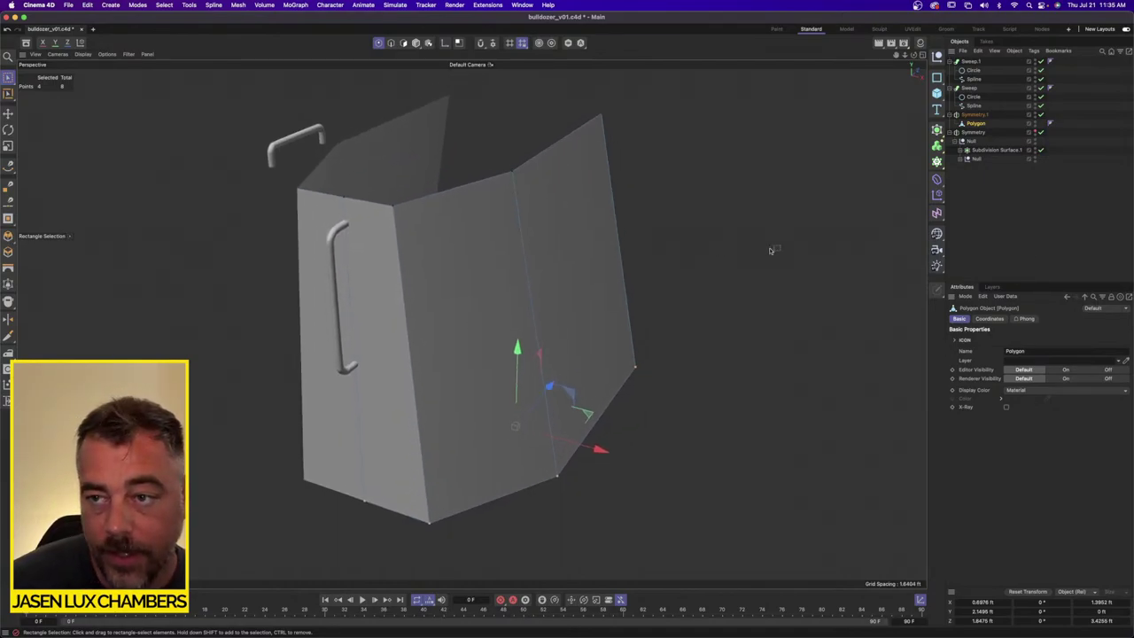
{"action": "left_click", "coordinate": [1072, 187]}
{"action": "left_click", "coordinate": [976, 123]}
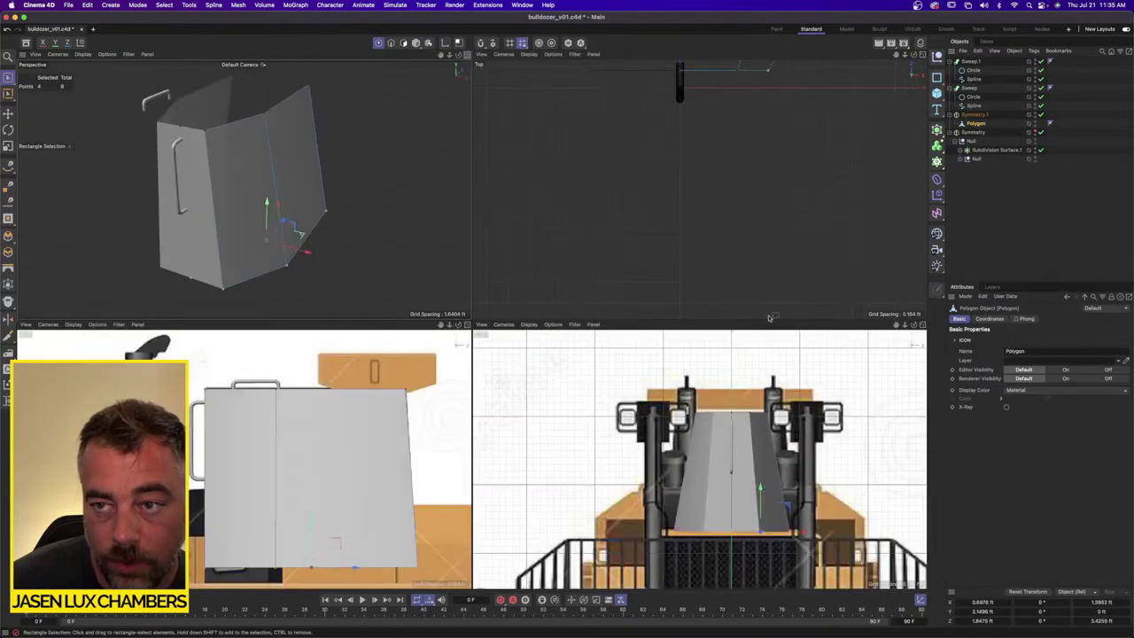
{"action": "left_click", "coordinate": [921, 54]}
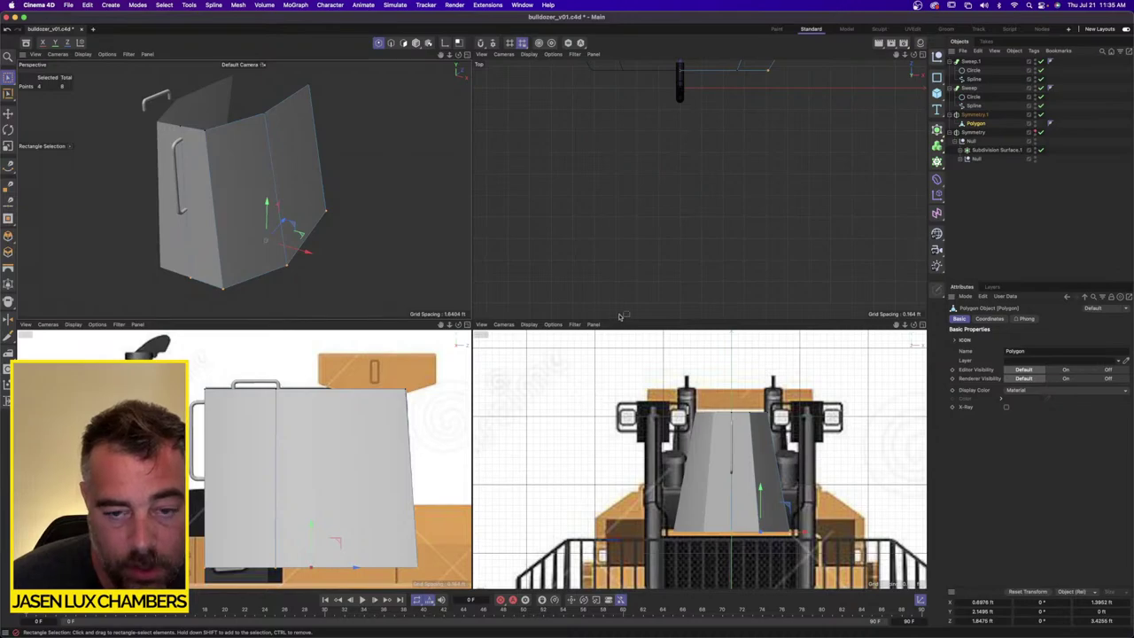
{"action": "scroll", "coordinate": [739, 446], "scroll_direction": "up", "scroll_amount": 1}
{"action": "scroll", "coordinate": [739, 446], "scroll_direction": "up", "scroll_amount": 1}
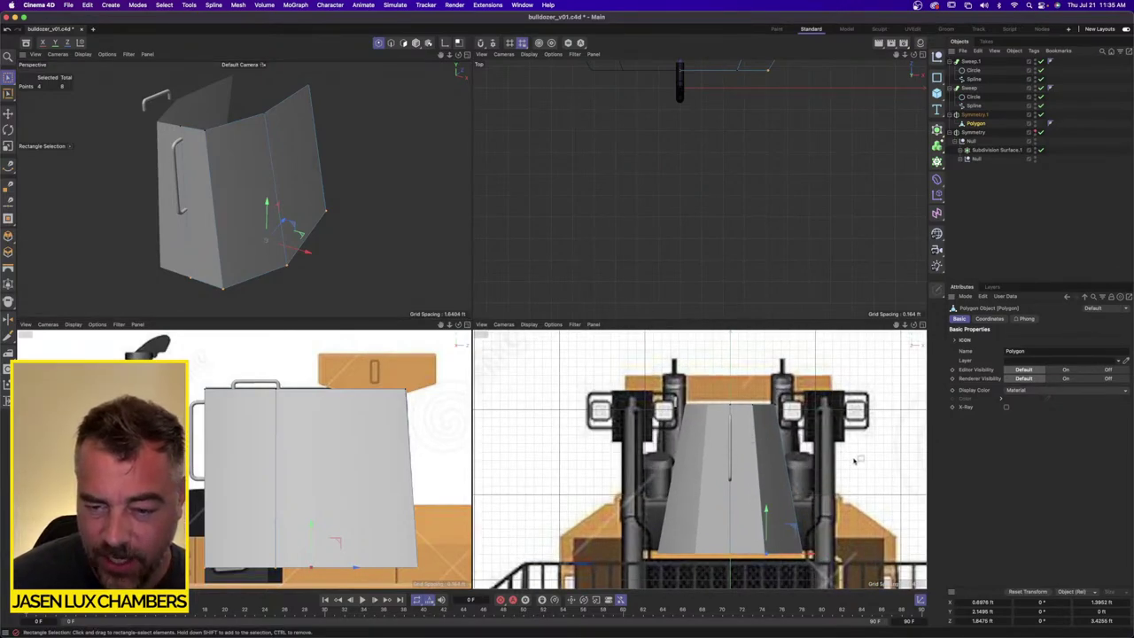
Step: Collapse both handle sweeps and group them with the two symmetry objects under a single null
{"action": "left_click", "coordinate": [1006, 116]}
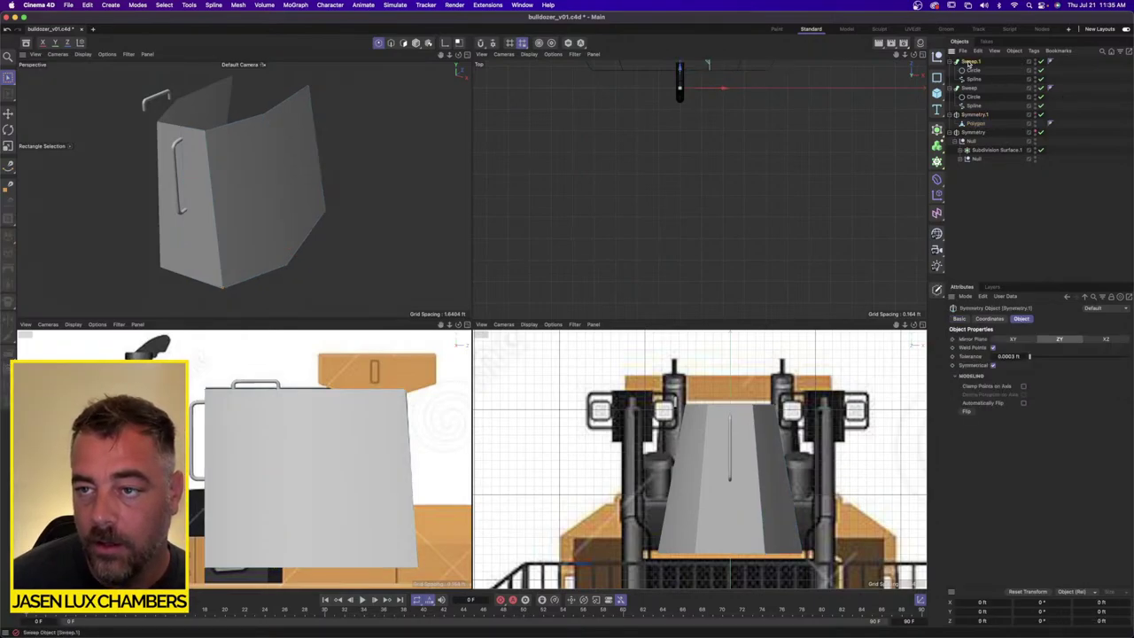
{"action": "left_click", "coordinate": [969, 62]}
{"action": "left_click", "coordinate": [950, 61]}
{"action": "left_click", "coordinate": [950, 70]}
{"action": "left_click", "coordinate": [973, 71]}
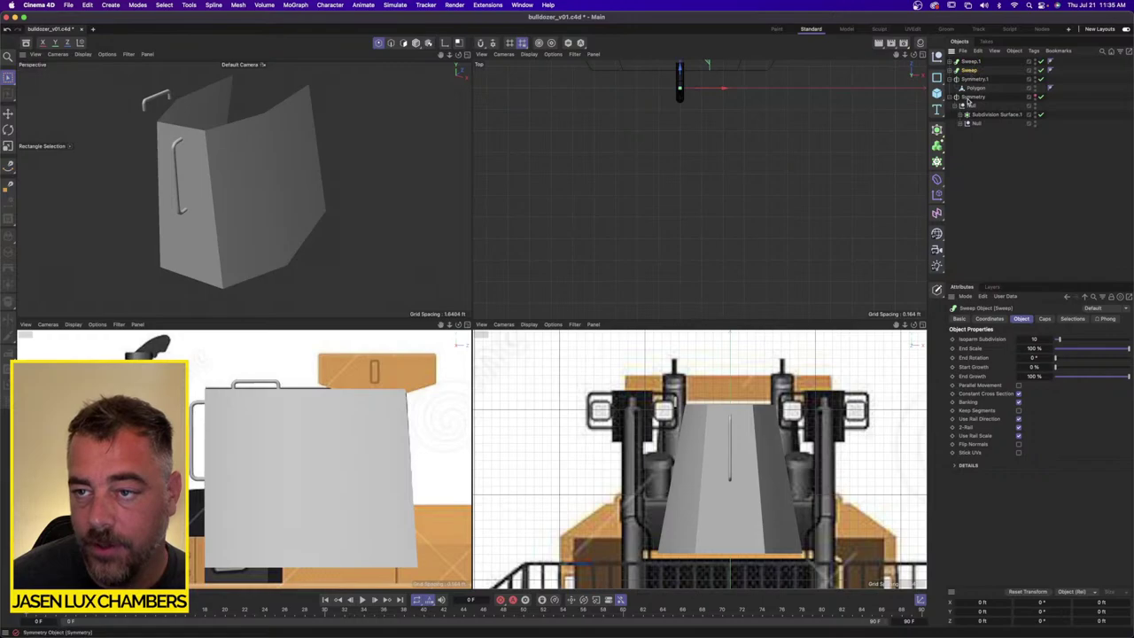
{"action": "left_click", "coordinate": [970, 97]}
{"action": "left_click", "coordinate": [971, 63], "text": "shift"}
{"action": "key", "text": "alt+g"}
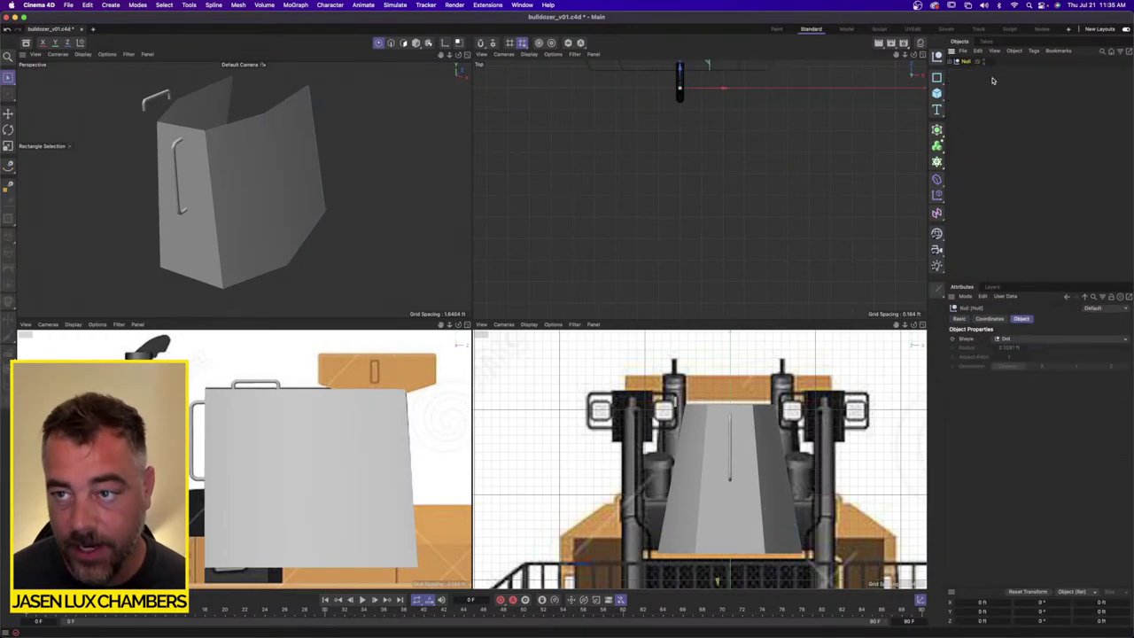
Step: Hide the null that groups the cab body, handles and exhaust parts, and expand its hierarchy
{"action": "left_click", "coordinate": [984, 60], "text": "alt"}
{"action": "left_click", "coordinate": [984, 60], "text": "alt"}
{"action": "left_click", "coordinate": [950, 61]}
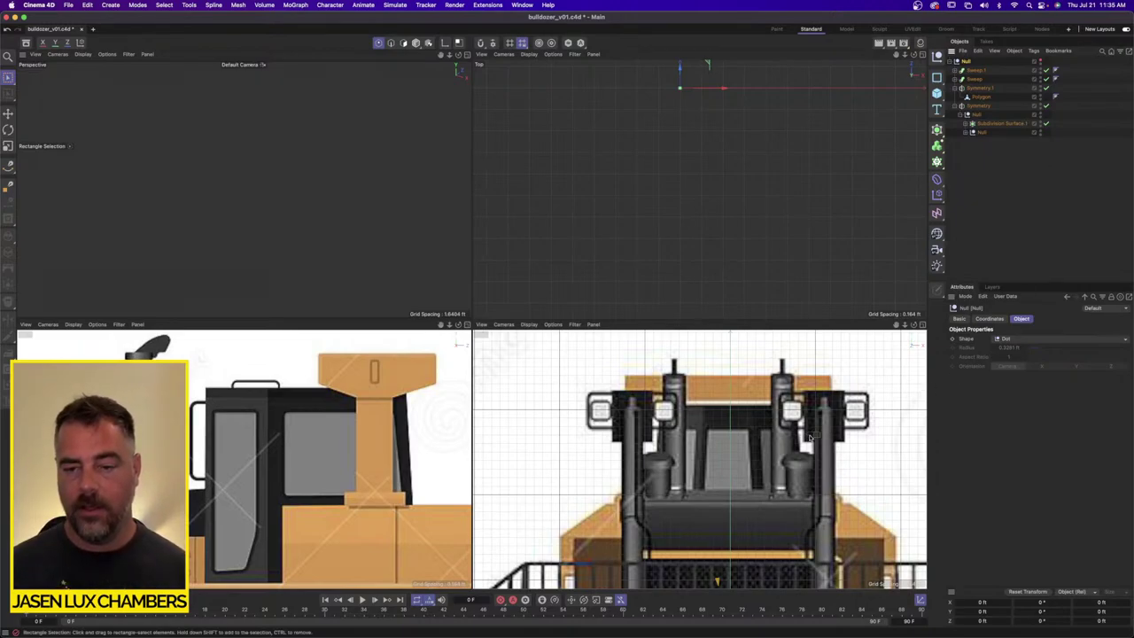
Step: Switch to Finder and examine the cab in the front, side and back blueprint image bulldozer_front-side-back.jpeg
{"action": "key", "text": "super+Tab"}
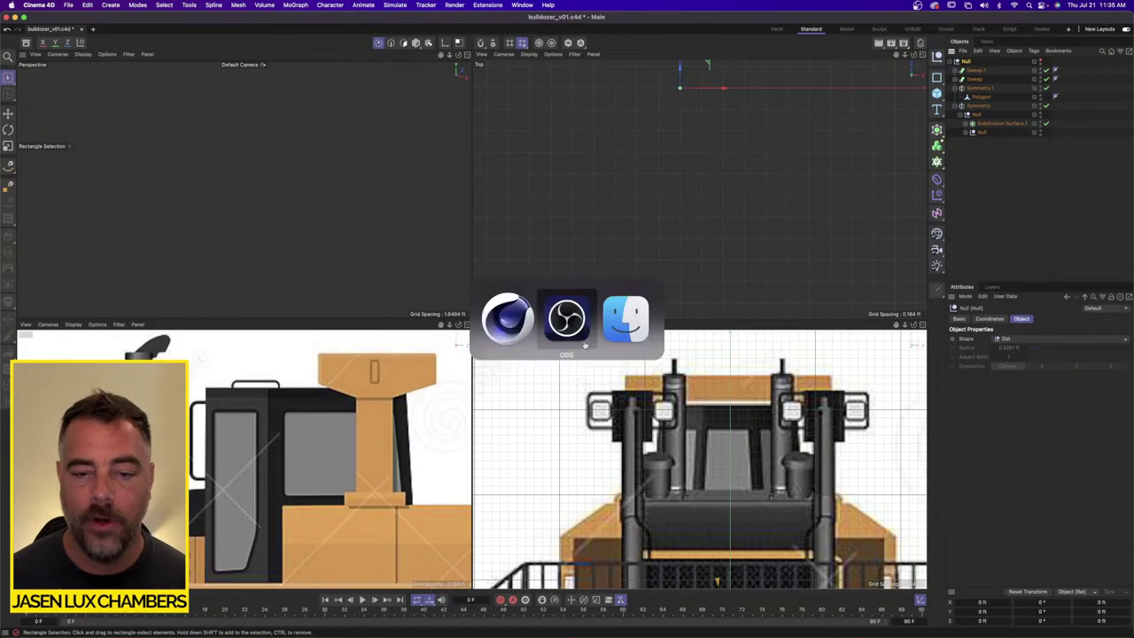
{"action": "key", "text": "super+Tab"}
{"action": "left_click", "coordinate": [530, 359]}
{"action": "key", "text": "space"}
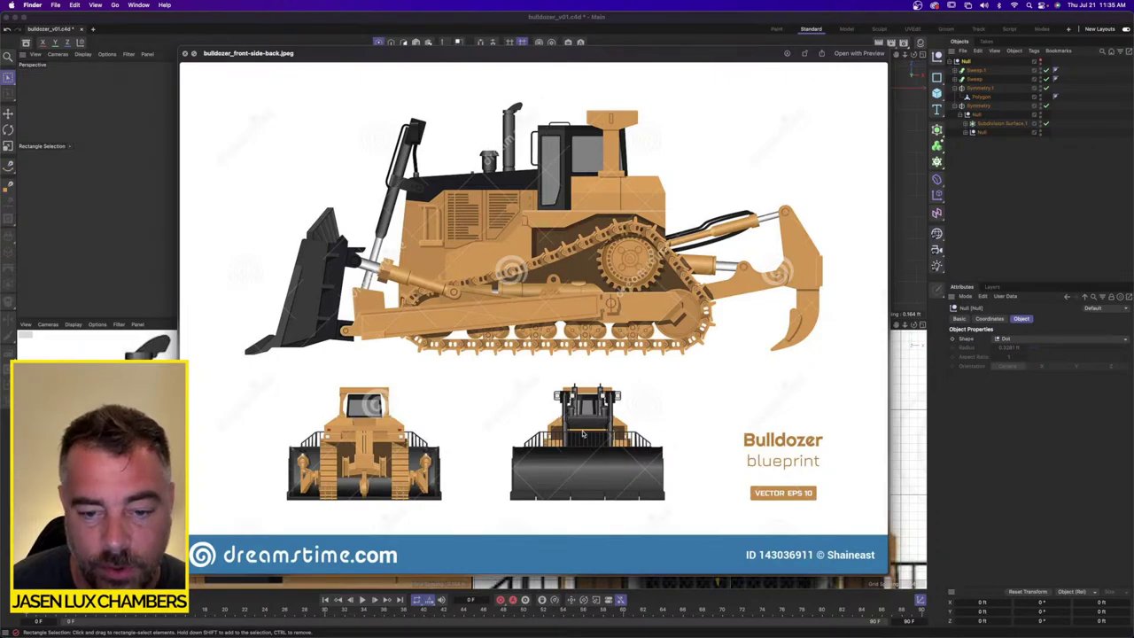
{"action": "key", "text": "space"}
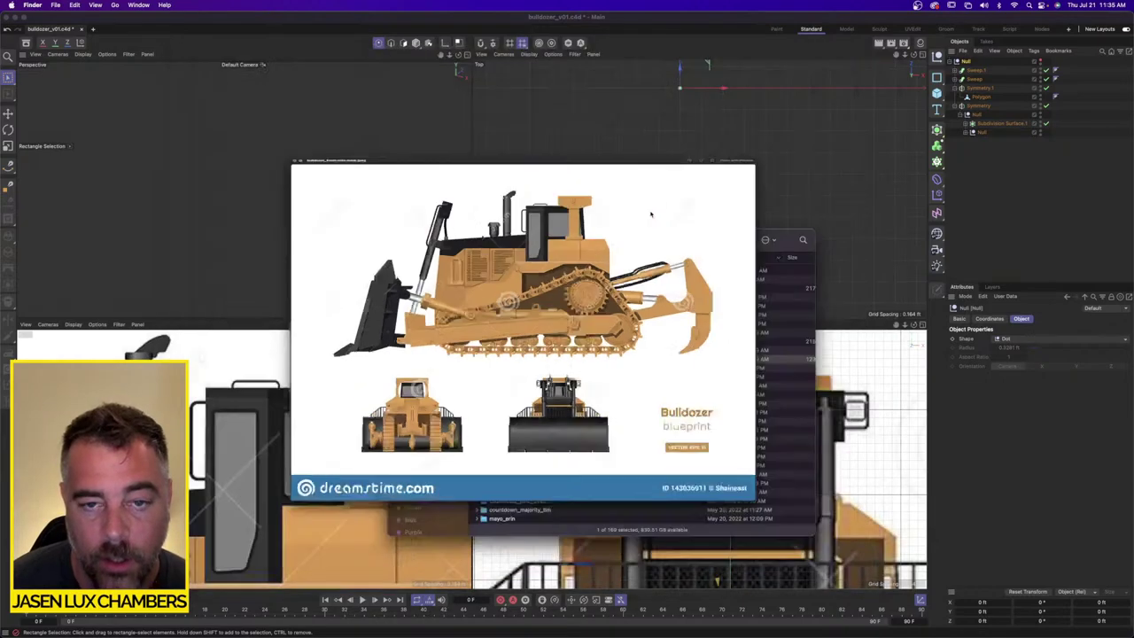
{"action": "left_click", "coordinate": [967, 417]}
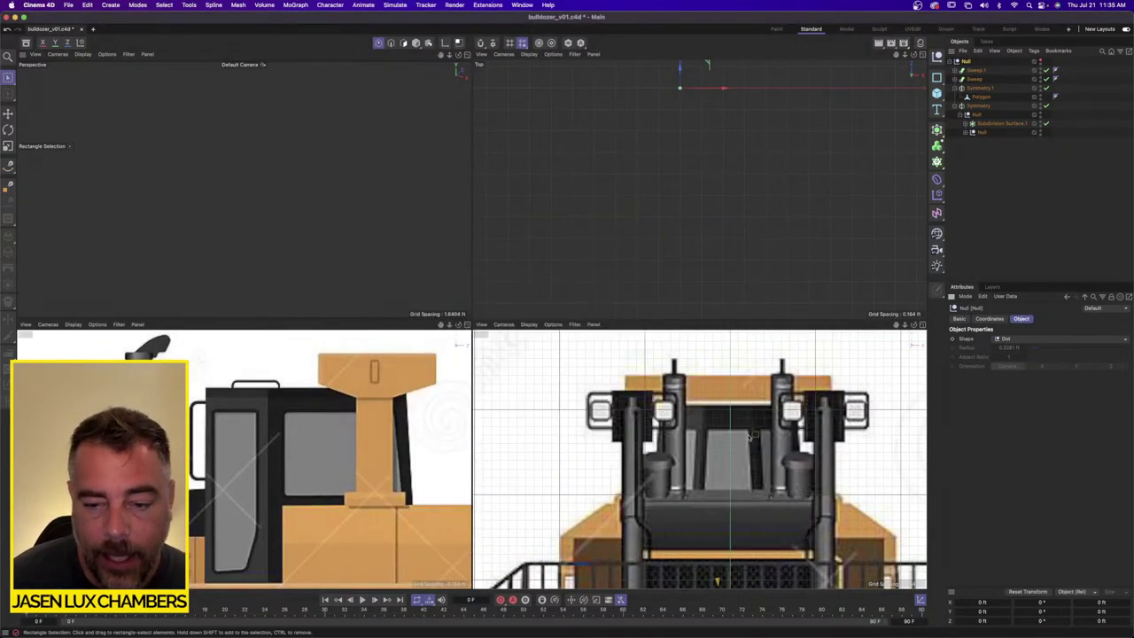
Step: Compare the grouped parts with the front reference by toggling the null's visibility
{"action": "scroll", "coordinate": [761, 433], "scroll_direction": "up", "scroll_amount": 3}
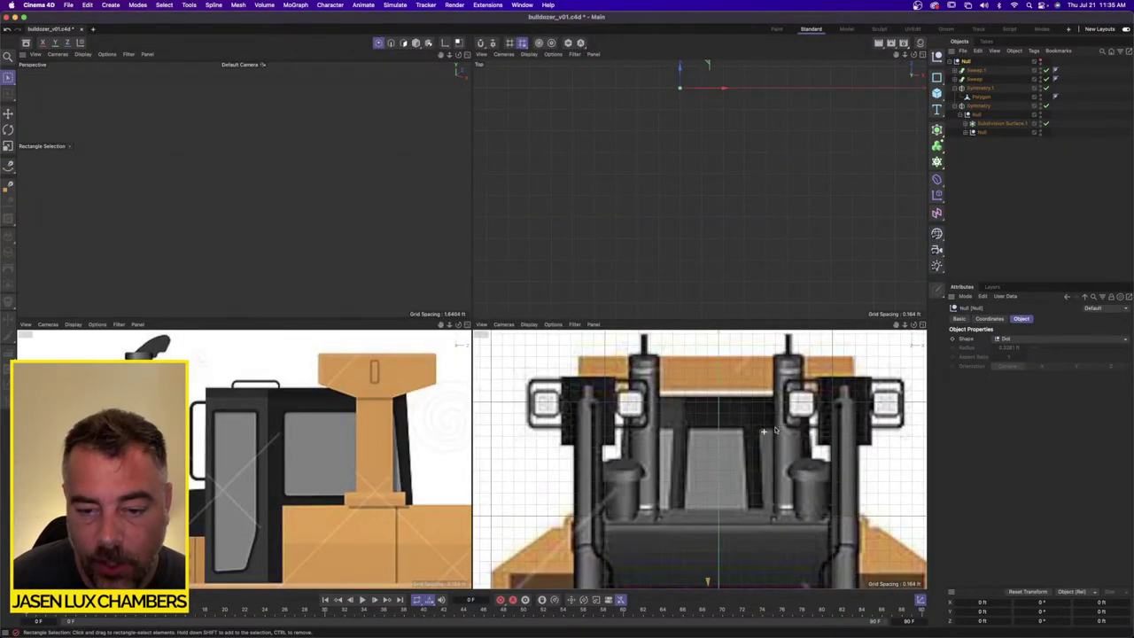
{"action": "left_click", "coordinate": [1043, 60]}
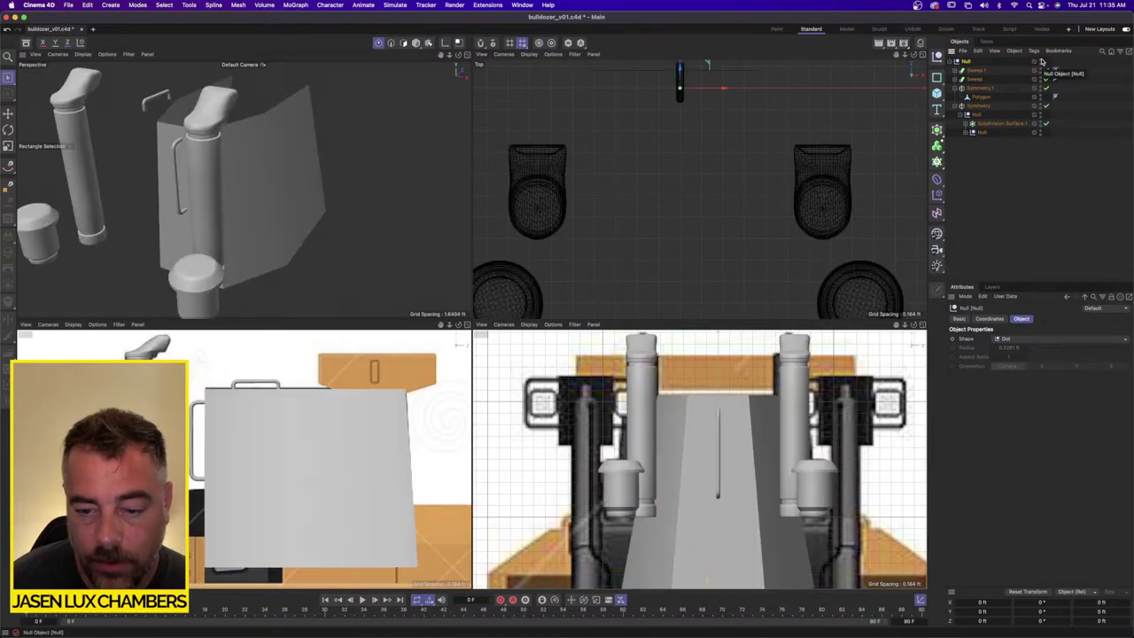
{"action": "left_click", "coordinate": [1042, 60]}
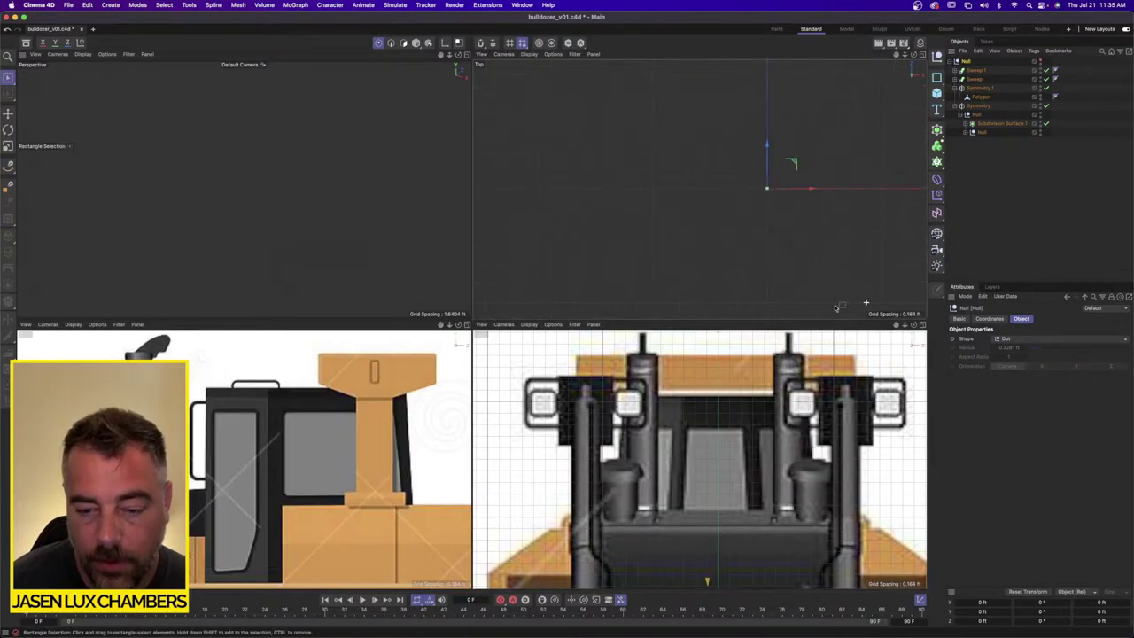
{"action": "scroll", "coordinate": [765, 426], "scroll_direction": "down", "scroll_amount": 4}
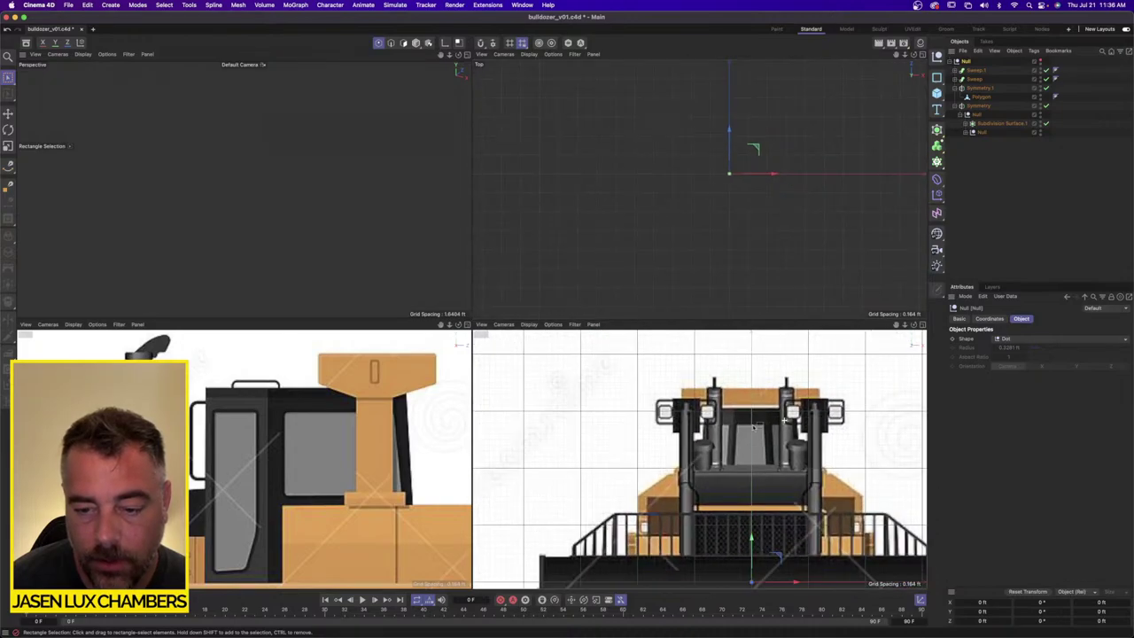
{"action": "scroll", "coordinate": [766, 425], "scroll_direction": "down", "scroll_amount": 2}
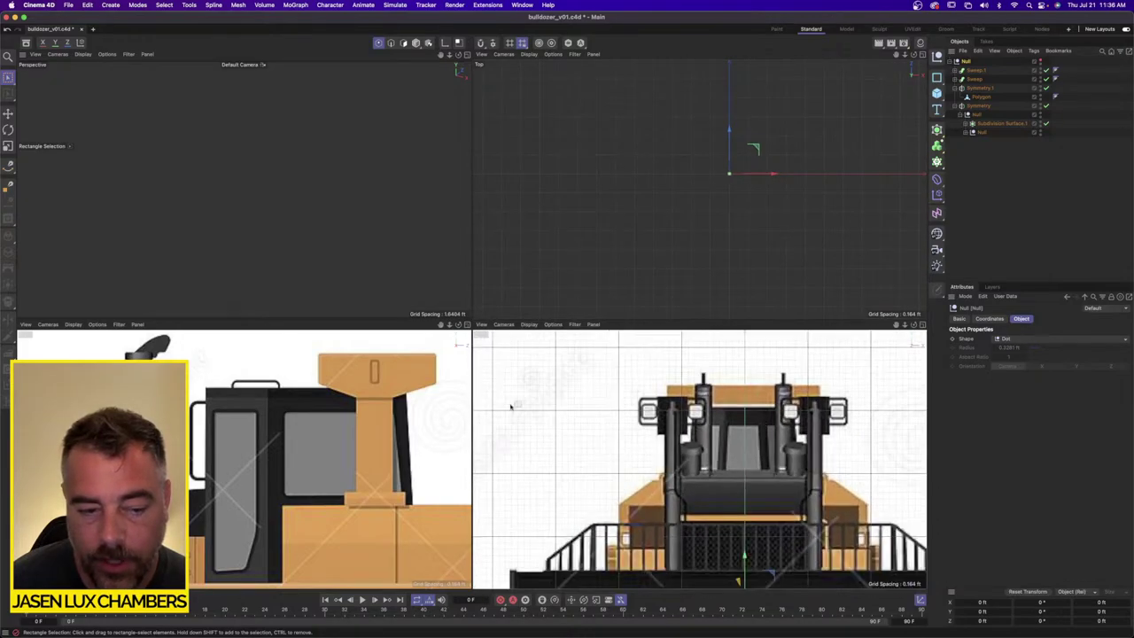
{"action": "left_click", "coordinate": [1041, 61]}
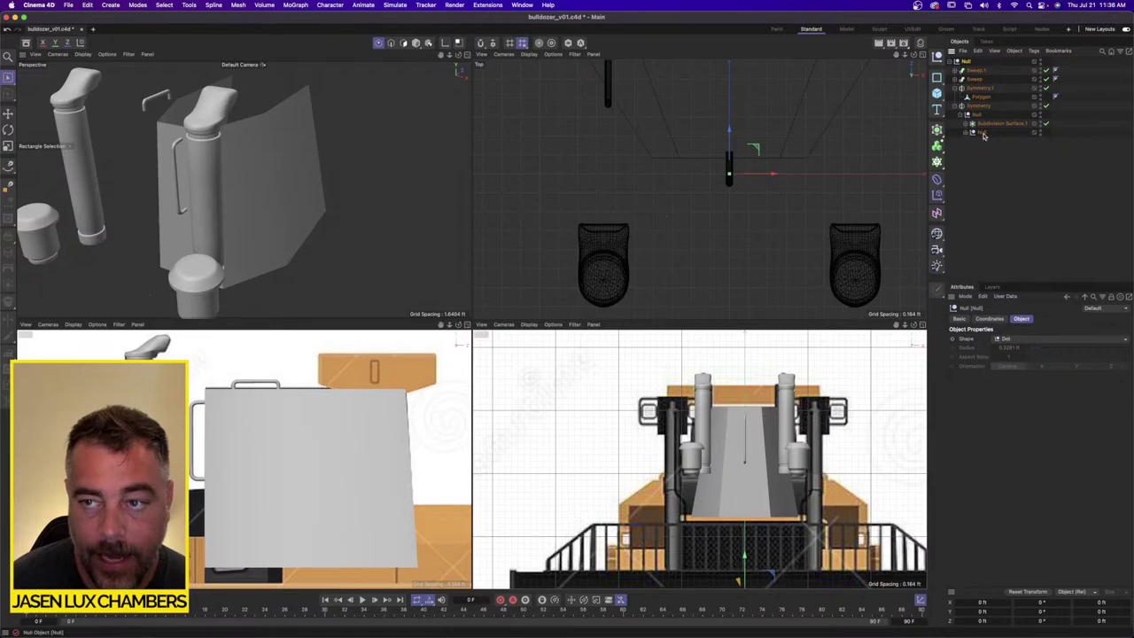
Step: Hide the grouped parts and start a Bezier spline along the top edge of the cab's narrow front window in the side view
{"action": "left_click", "coordinate": [979, 98]}
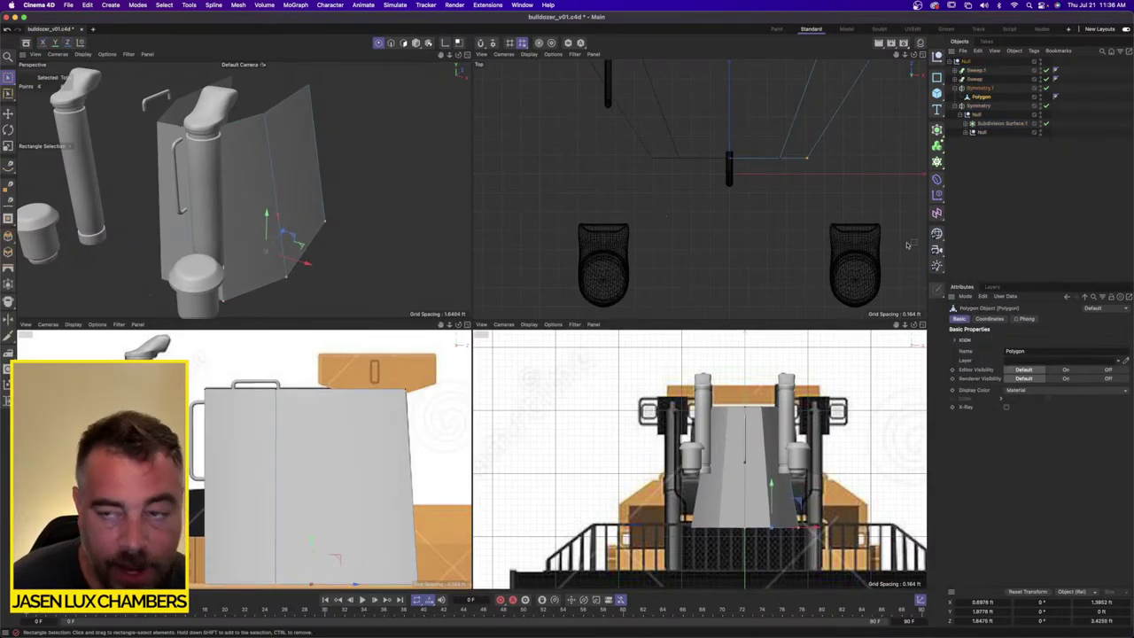
{"action": "left_click", "coordinate": [1041, 61]}
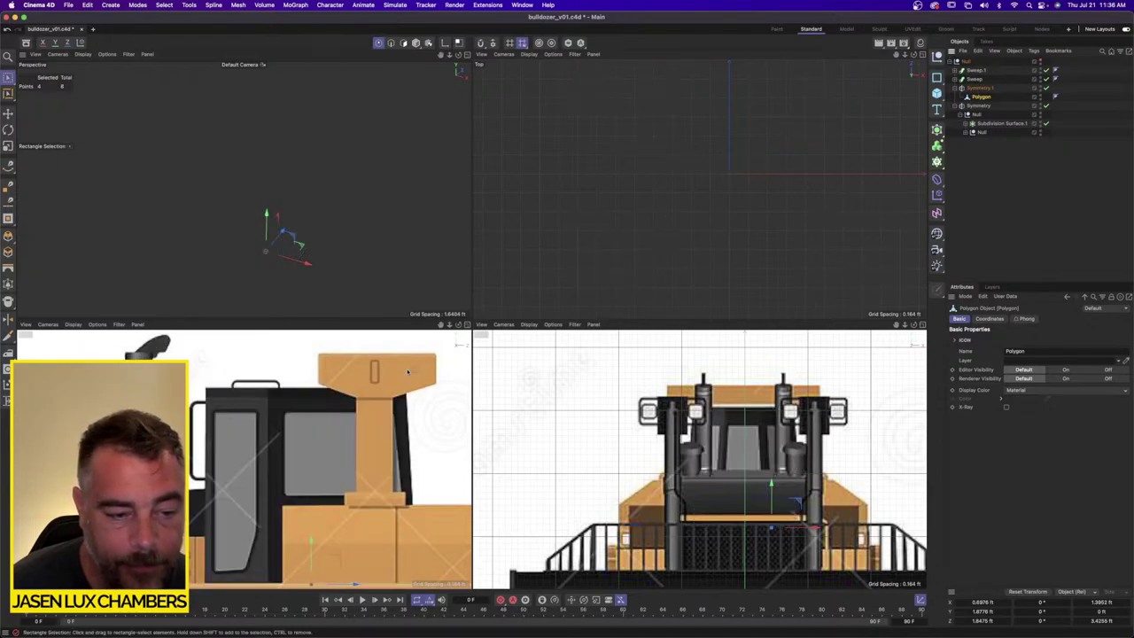
{"action": "left_click", "coordinate": [468, 325]}
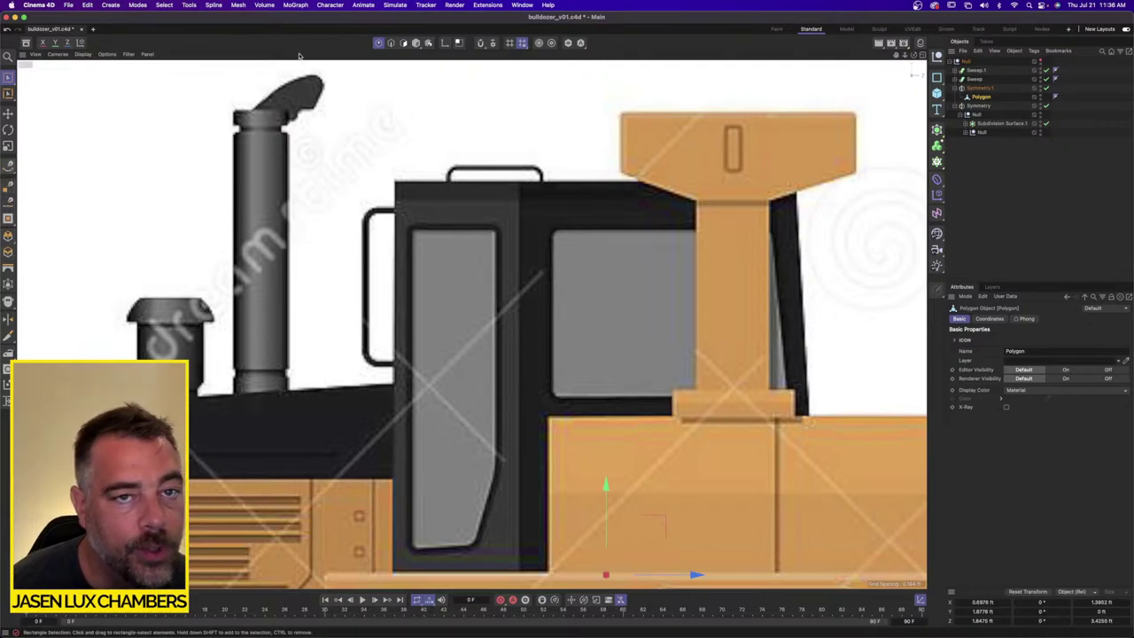
{"action": "left_click", "coordinate": [417, 44]}
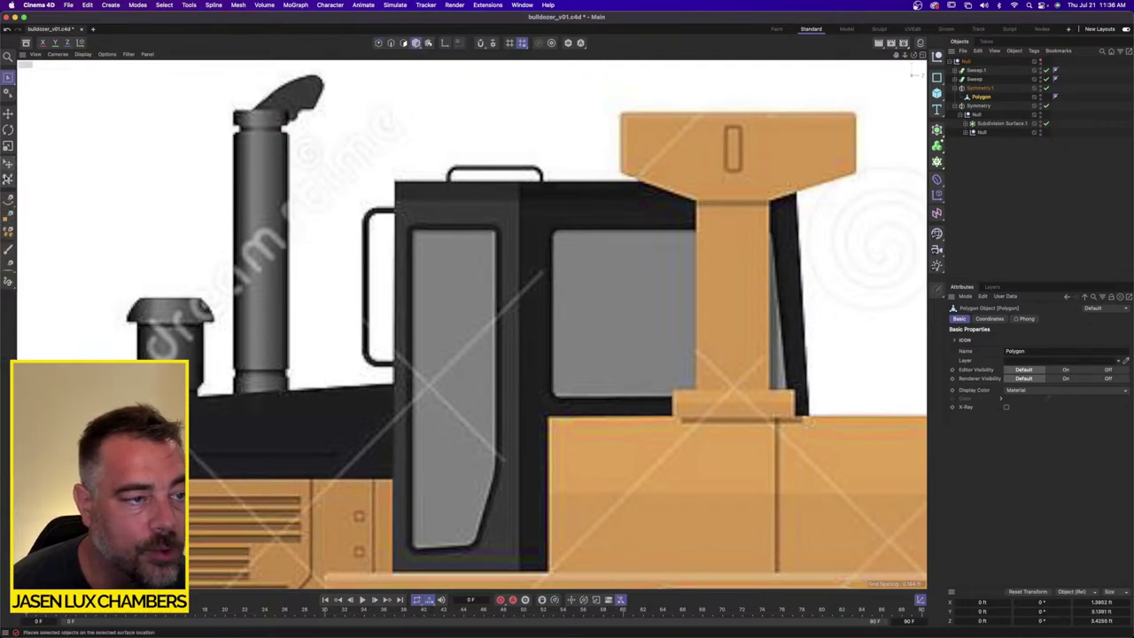
{"action": "left_click", "coordinate": [9, 198]}
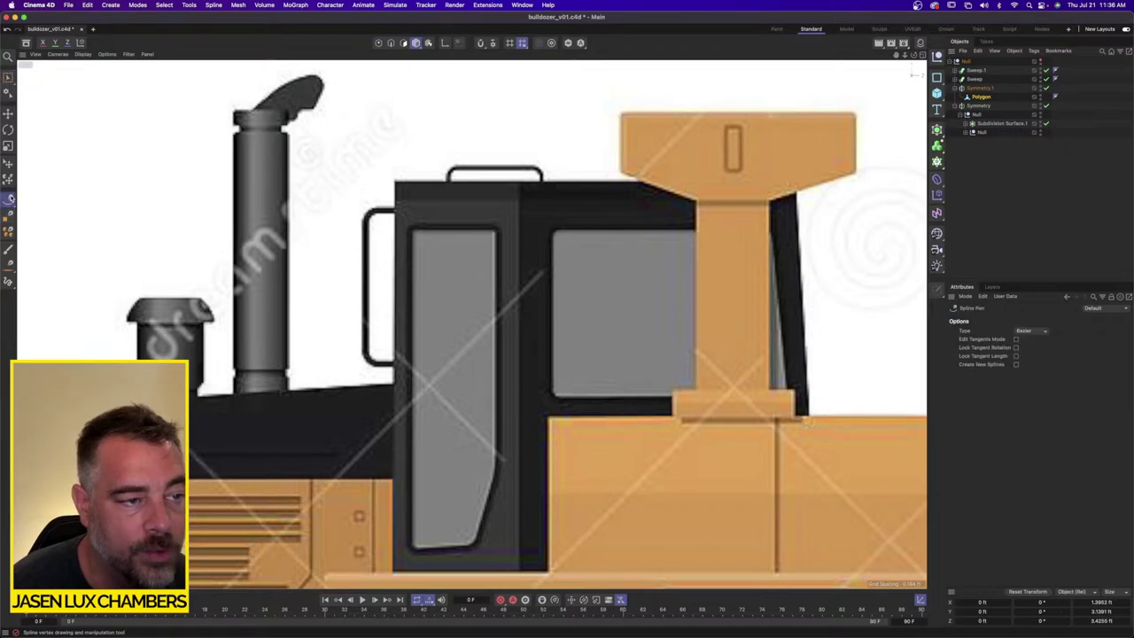
{"action": "scroll", "coordinate": [426, 243], "scroll_direction": "up", "scroll_amount": 8}
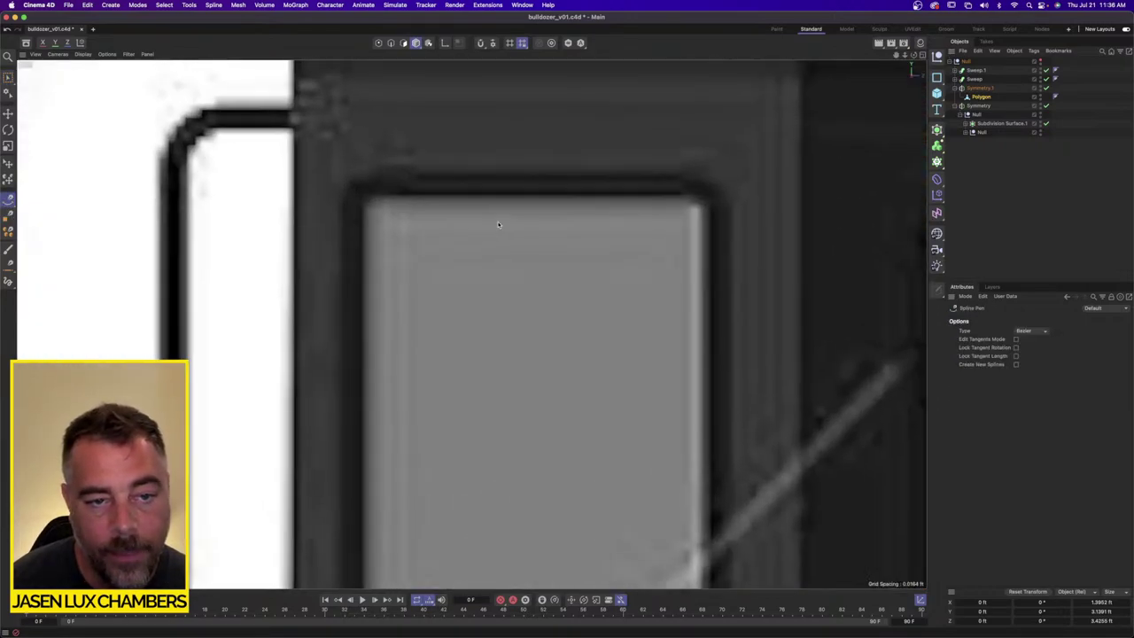
{"action": "left_click", "coordinate": [353, 203]}
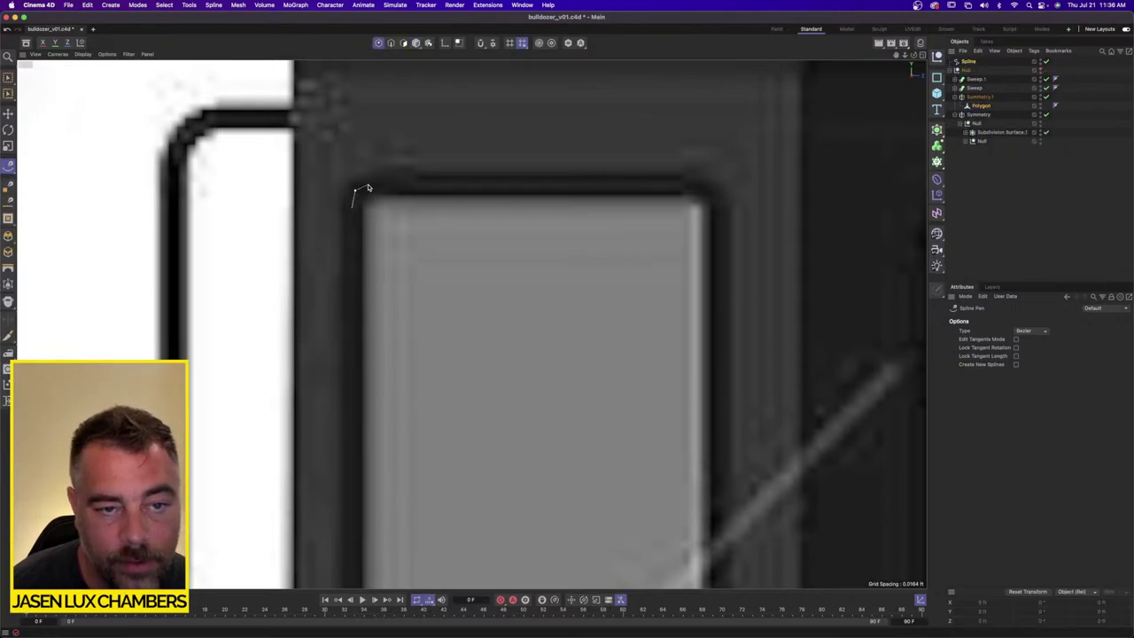
{"action": "left_click", "coordinate": [366, 188]}
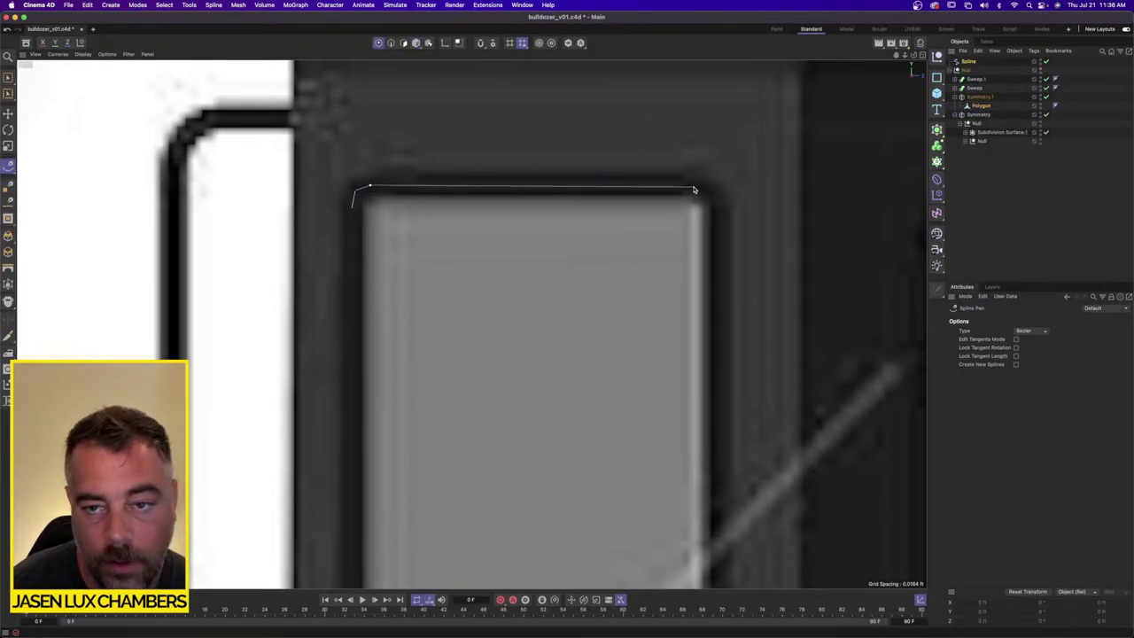
{"action": "left_click", "coordinate": [696, 188]}
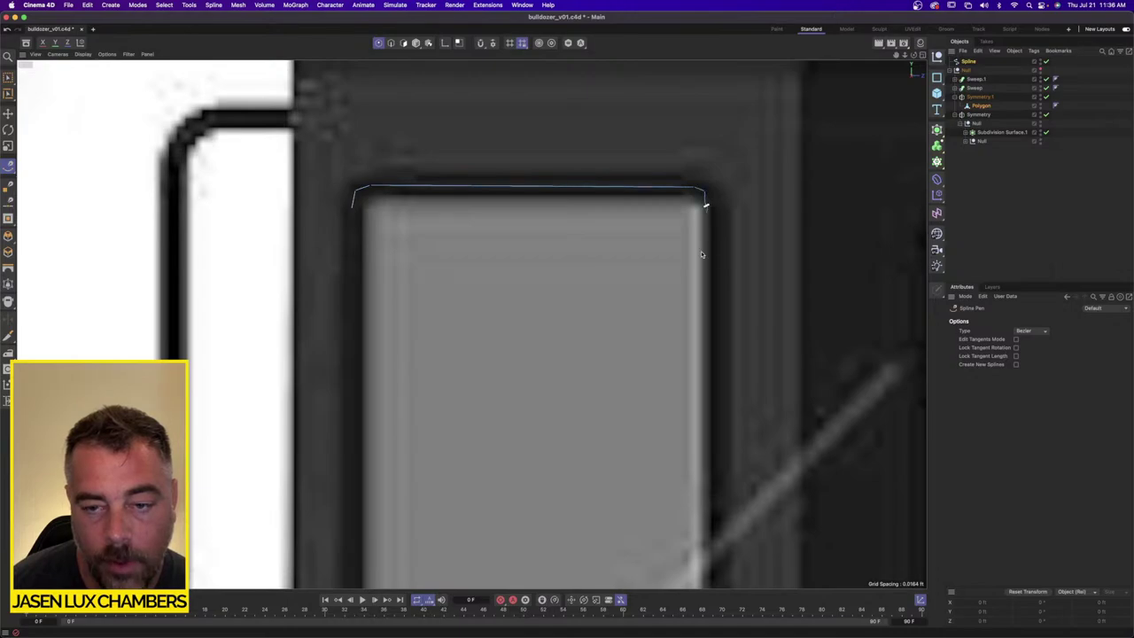
Step: Continue the spline down the window's slanted rear edge, along its bottom and up its front edge, and close it at the first point
{"action": "right_click_drag", "start_coordinate": [693, 269], "coordinate": [625, 270], "text": "alt"}
{"action": "middle_click_drag", "start_coordinate": [712, 443], "coordinate": [701, 327], "text": "alt"}
{"action": "right_click_drag", "start_coordinate": [701, 327], "coordinate": [744, 327], "text": "alt"}
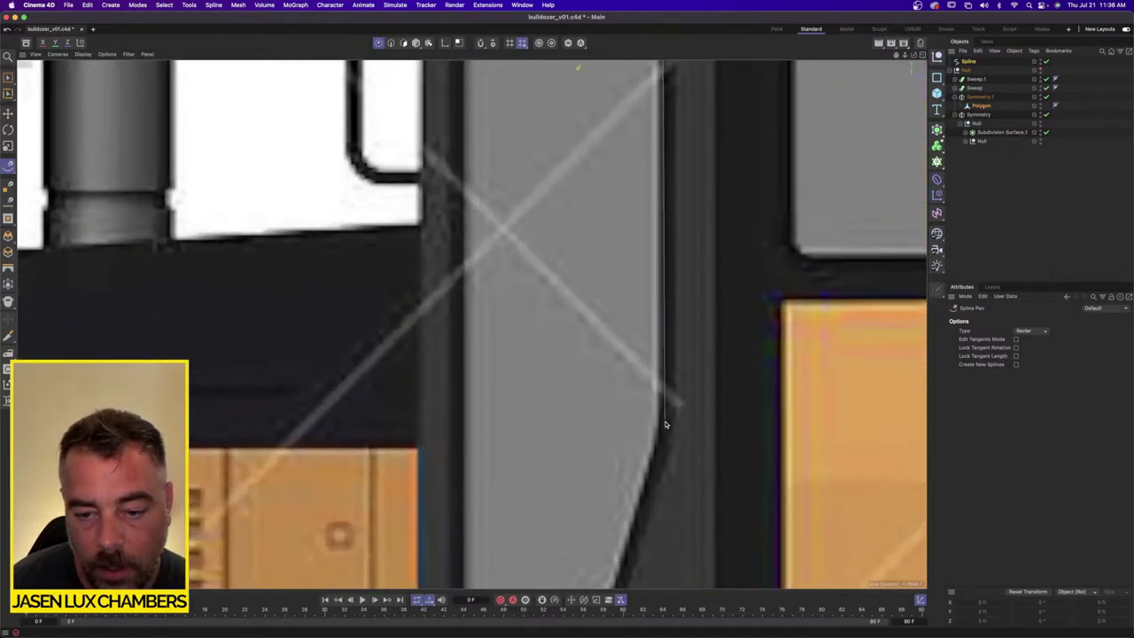
{"action": "left_click", "coordinate": [667, 423]}
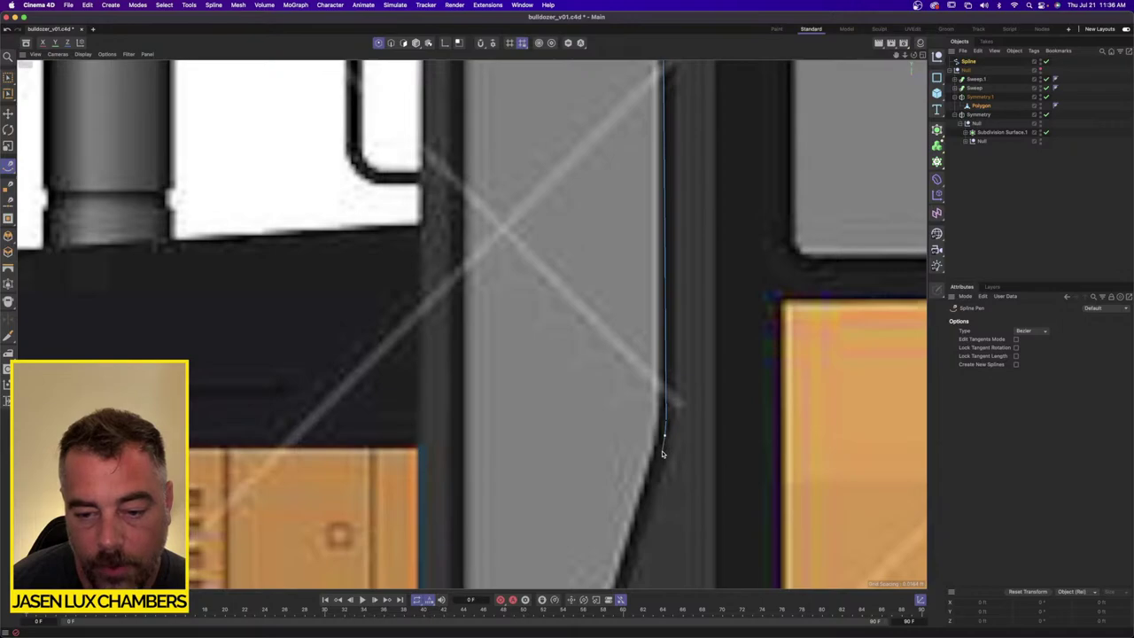
{"action": "middle_click_drag", "start_coordinate": [654, 463], "coordinate": [699, 218], "text": "alt"}
{"action": "left_click", "coordinate": [661, 356]}
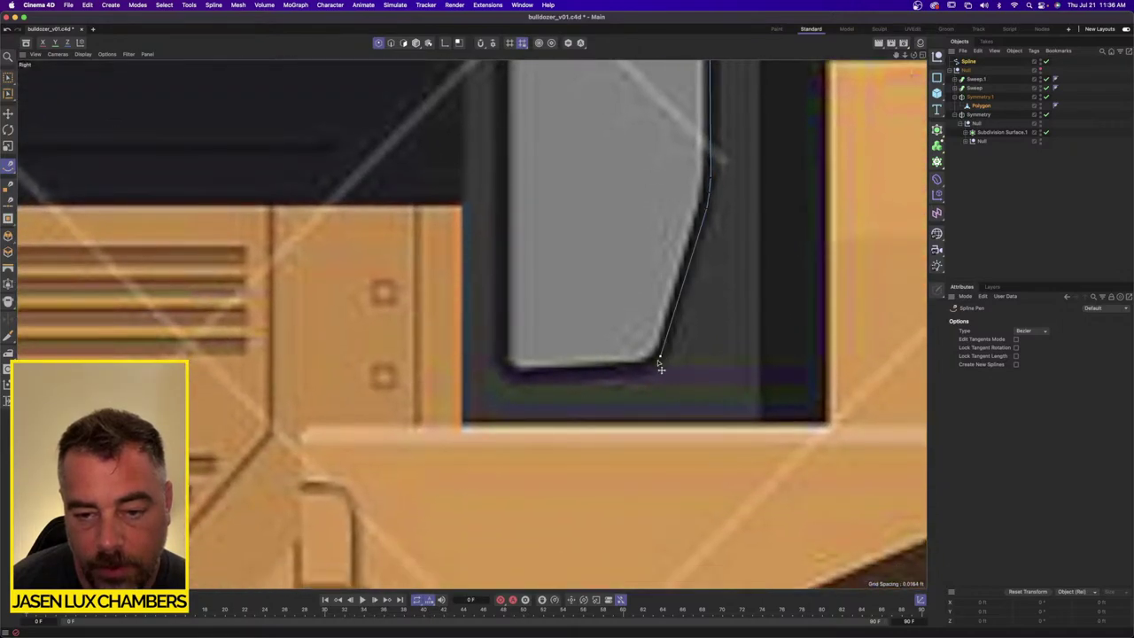
{"action": "left_click", "coordinate": [640, 373]}
{"action": "left_click", "coordinate": [499, 362]}
{"action": "scroll", "coordinate": [544, 339], "scroll_direction": "down", "scroll_amount": 5}
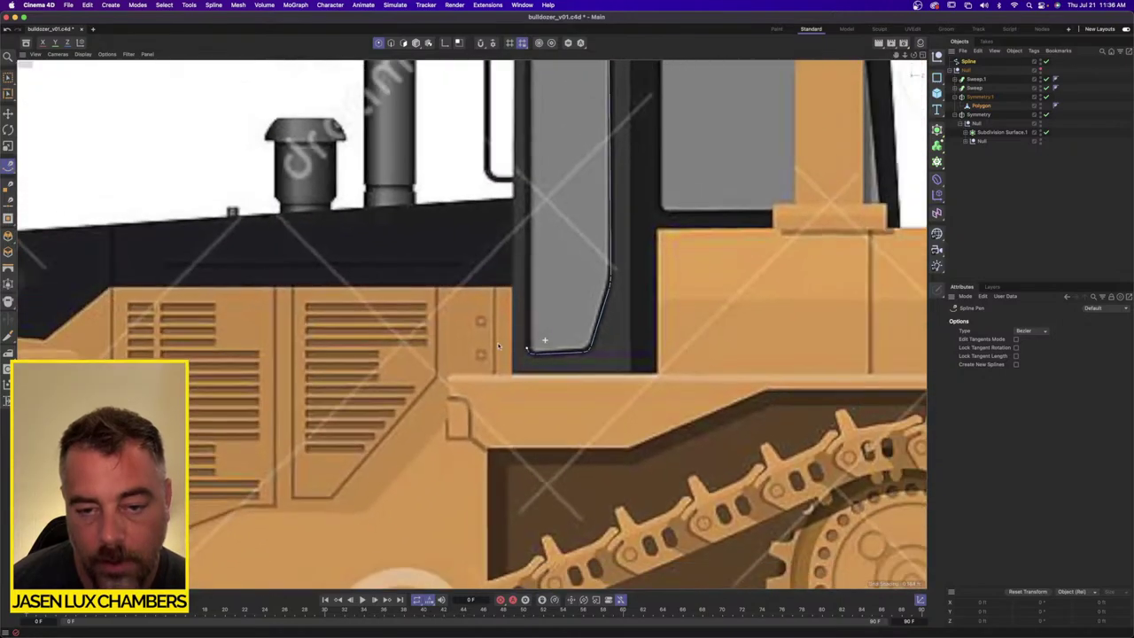
{"action": "middle_click_drag", "start_coordinate": [544, 339], "coordinate": [562, 566], "text": "alt"}
{"action": "scroll", "coordinate": [563, 261], "scroll_direction": "up", "scroll_amount": 7}
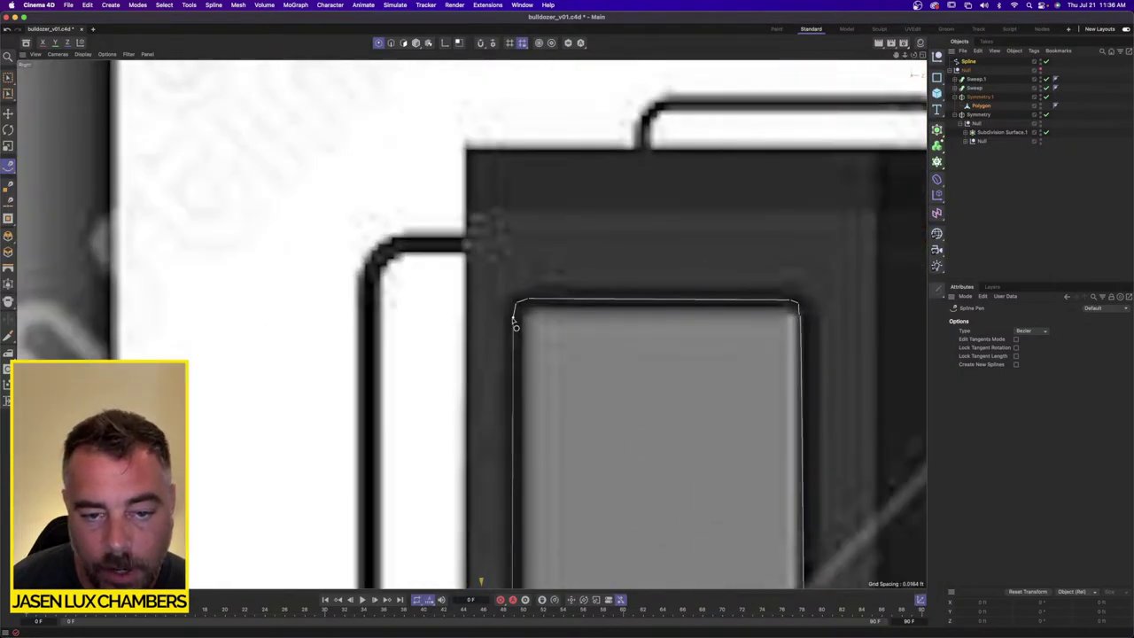
{"action": "left_click", "coordinate": [514, 318]}
Step: Align the window spline's two top-edge points by setting their Y size to 0 ft
{"action": "left_click", "coordinate": [8, 78]}
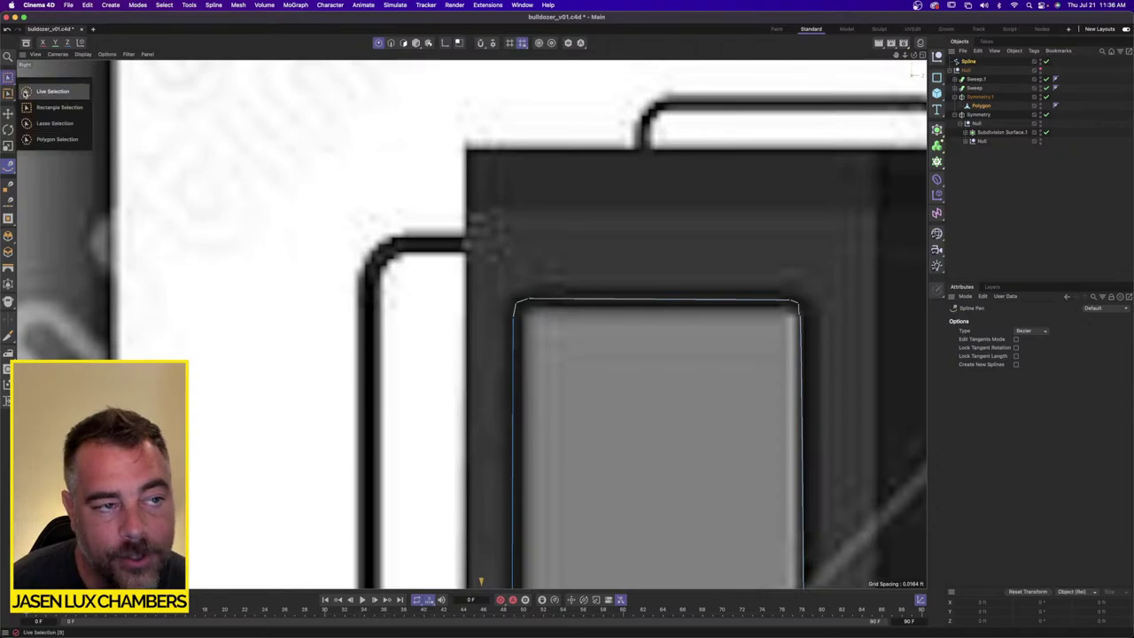
{"action": "left_click", "coordinate": [34, 110]}
{"action": "left_click_drag", "start_coordinate": [512, 280], "coordinate": [796, 310]}
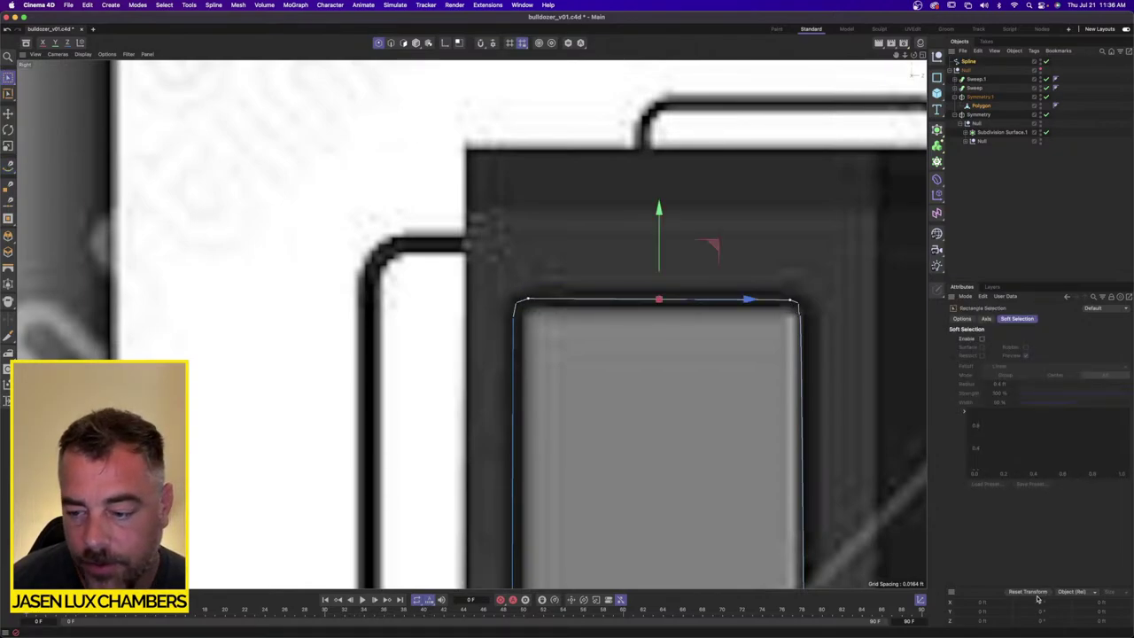
{"action": "left_click", "coordinate": [972, 62]}
{"action": "left_click", "coordinate": [1117, 611]}
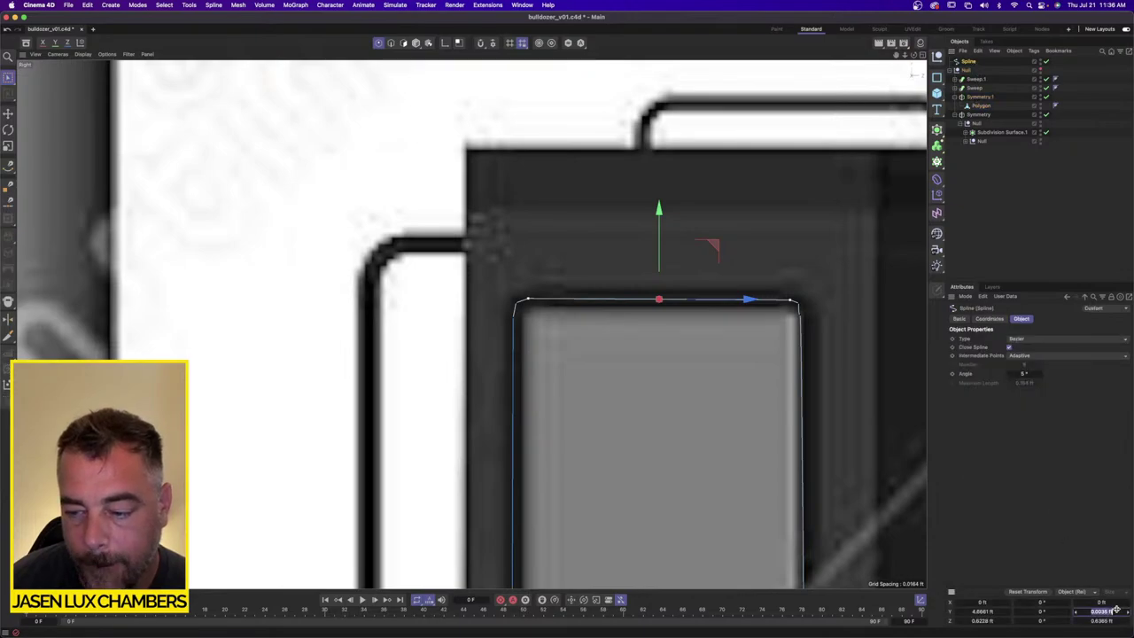
{"action": "type", "text": "0"}
{"action": "key", "text": "Return"}
{"action": "scroll", "coordinate": [753, 341], "scroll_direction": "down", "scroll_amount": 2}
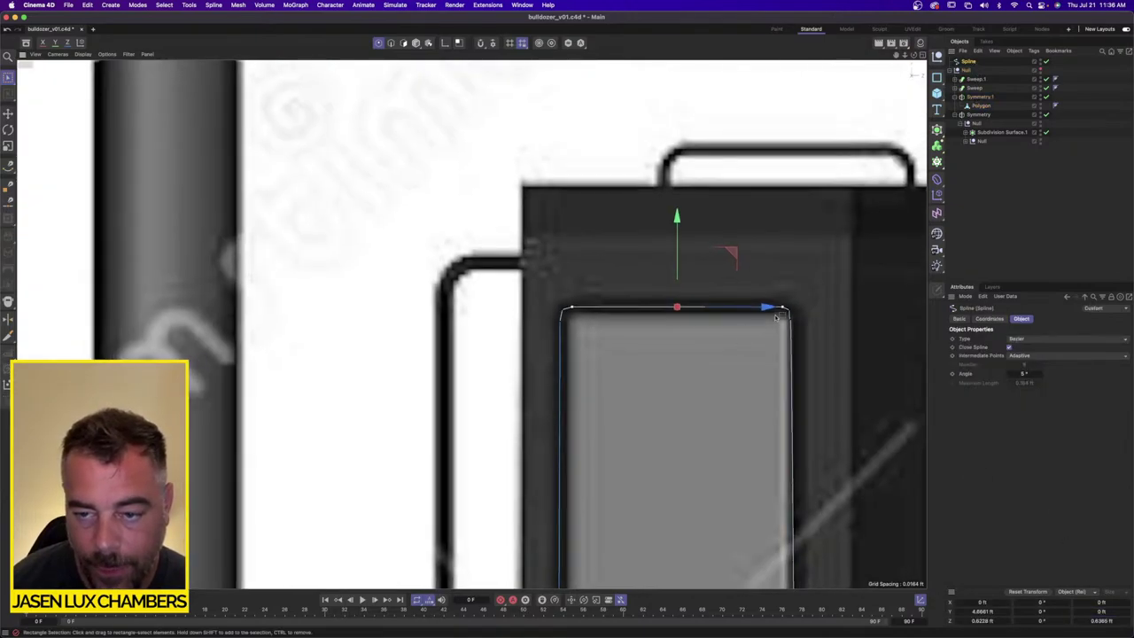
Step: Set the Z size of the window spline's two rear-edge points to 0 ft and move them to about Z 0.98 ft
{"action": "left_click_drag", "start_coordinate": [777, 314], "coordinate": [818, 352]}
{"action": "scroll", "coordinate": [819, 352], "scroll_direction": "down", "scroll_amount": 3}
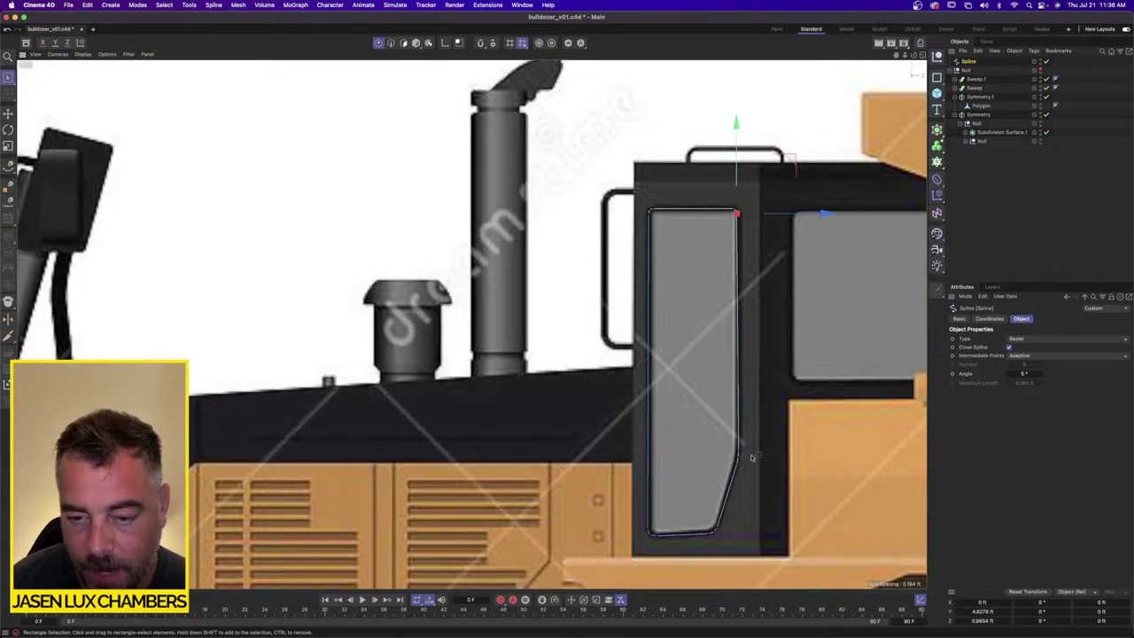
{"action": "left_click", "coordinate": [739, 450], "text": "shift"}
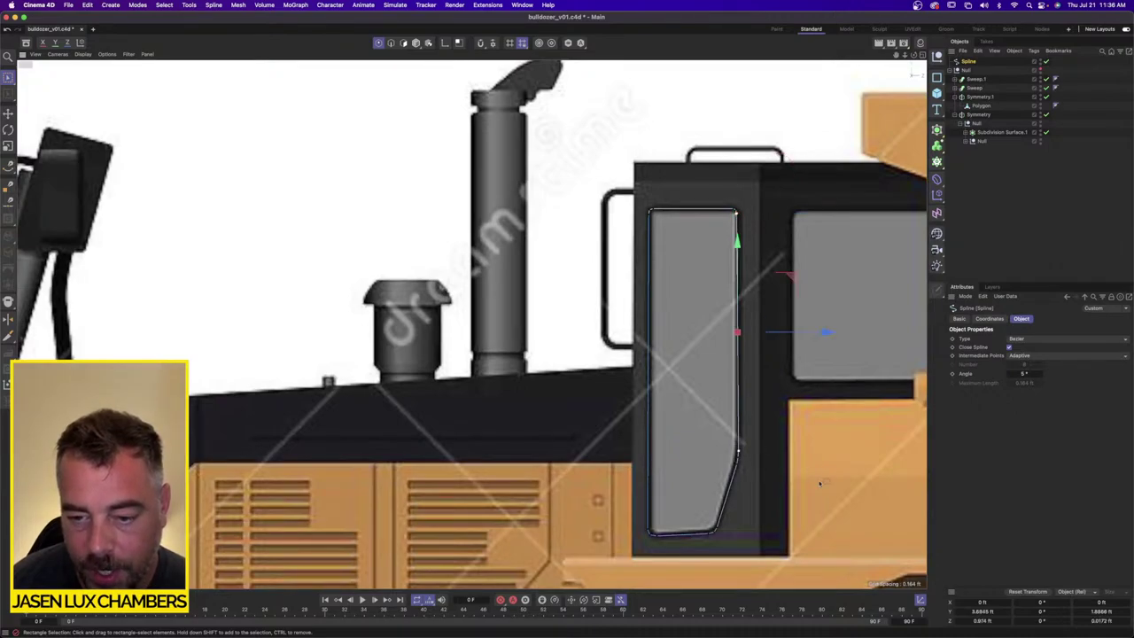
{"action": "double_click", "coordinate": [1115, 620]}
{"action": "type", "text": "0"}
{"action": "key", "text": "Return"}
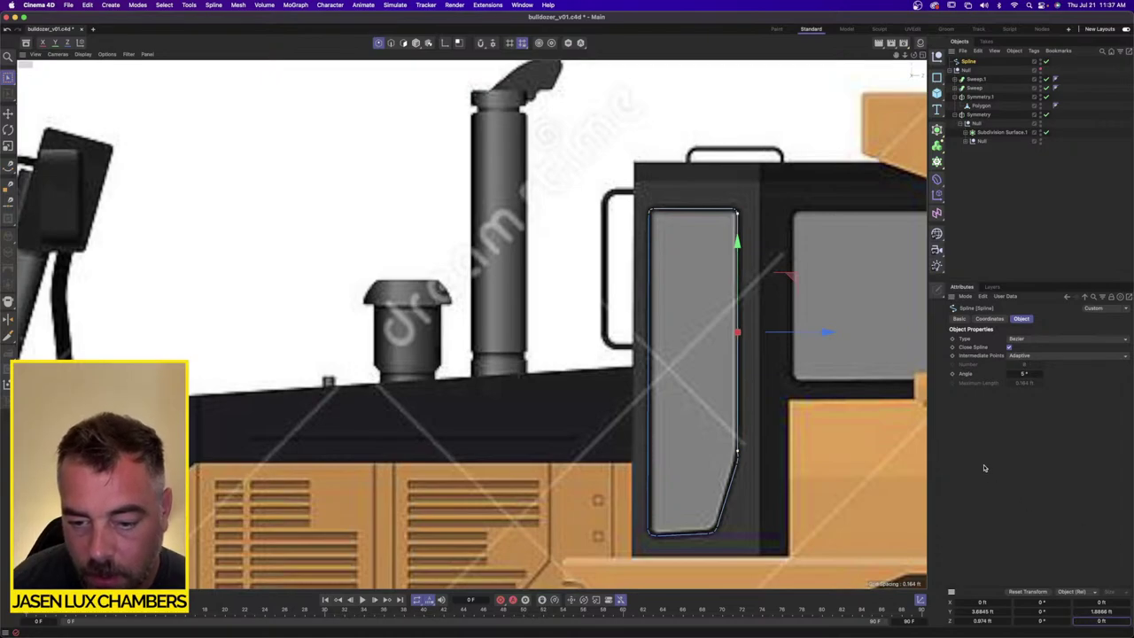
{"action": "left_click_drag", "start_coordinate": [795, 333], "coordinate": [799, 333]}
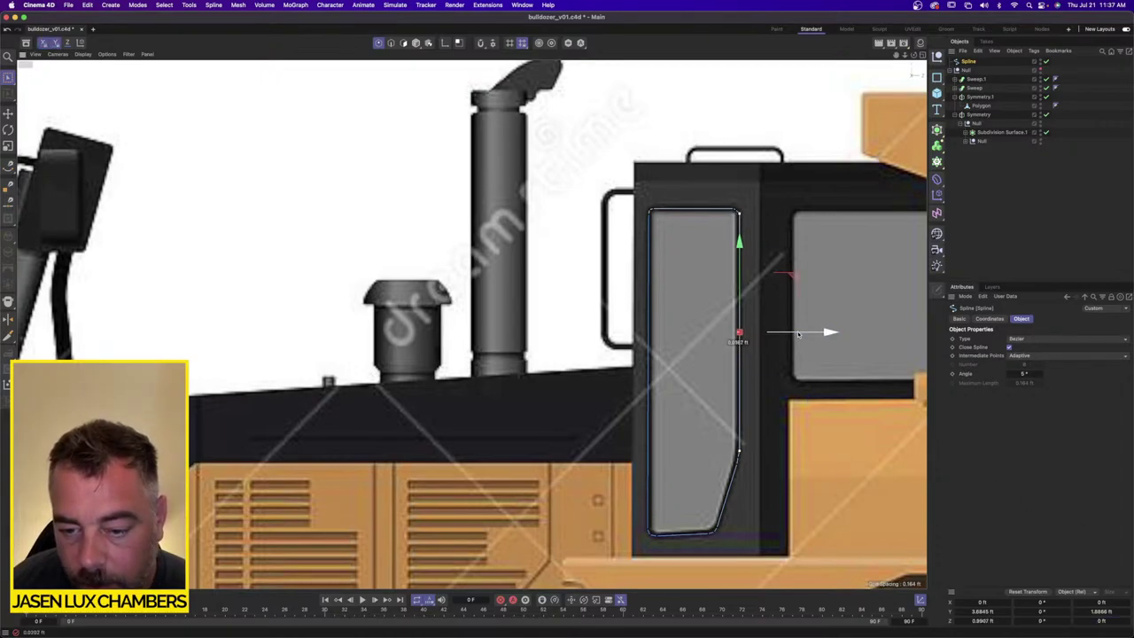
Step: Align the window spline's two bottom-edge points by setting their Y size to 0 ft
{"action": "scroll", "coordinate": [731, 535], "scroll_direction": "up", "scroll_amount": 3}
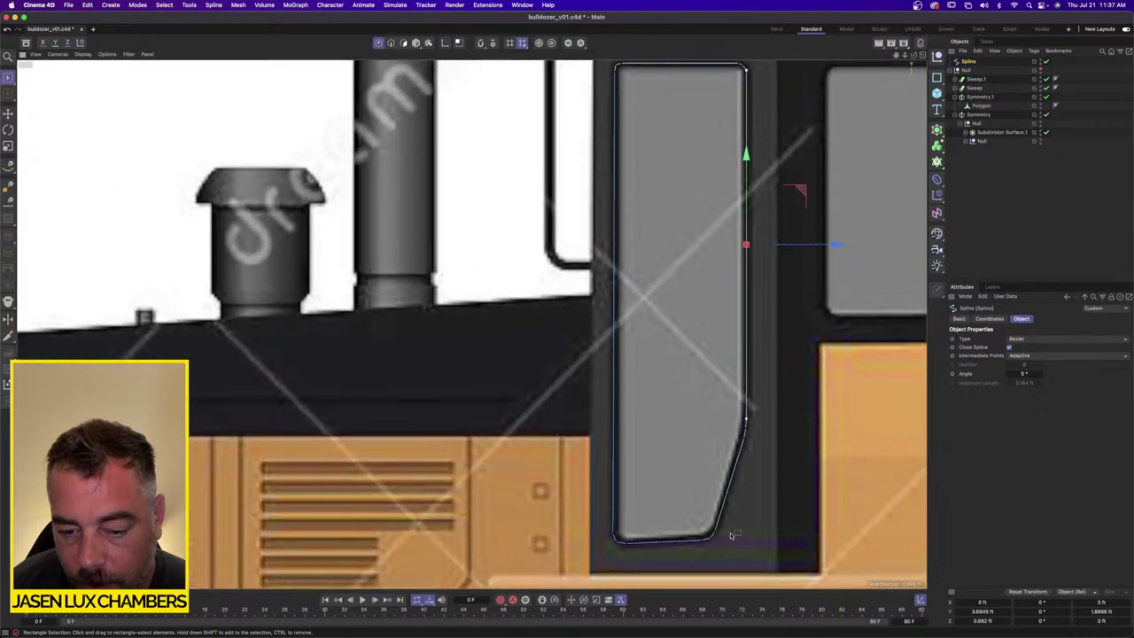
{"action": "left_click_drag", "start_coordinate": [707, 538], "coordinate": [615, 565]}
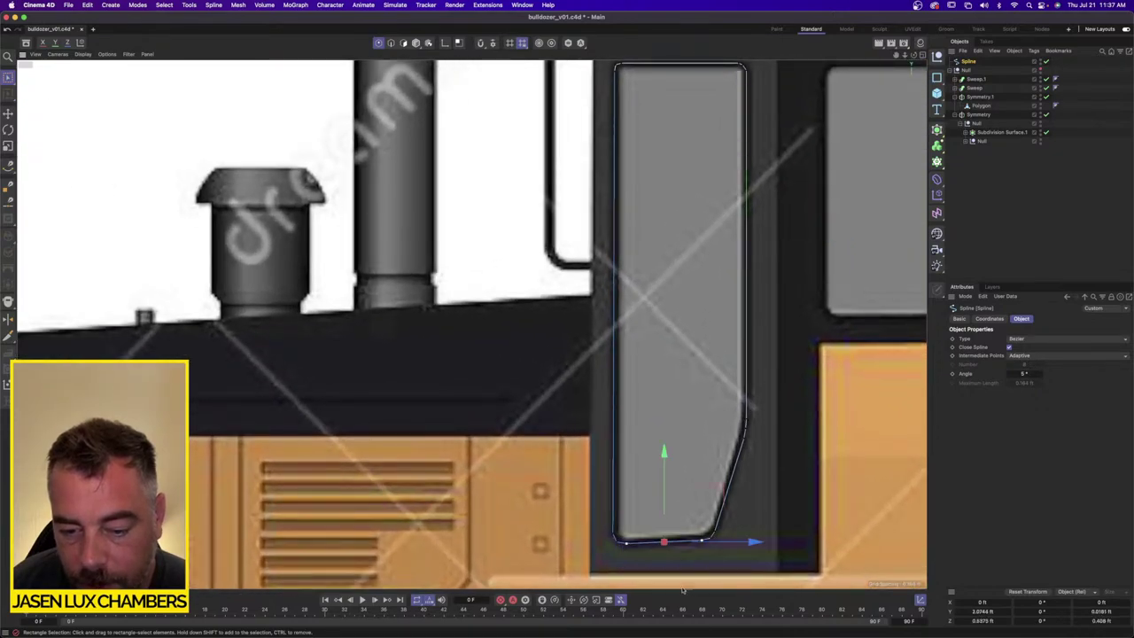
{"action": "left_click", "coordinate": [1115, 612]}
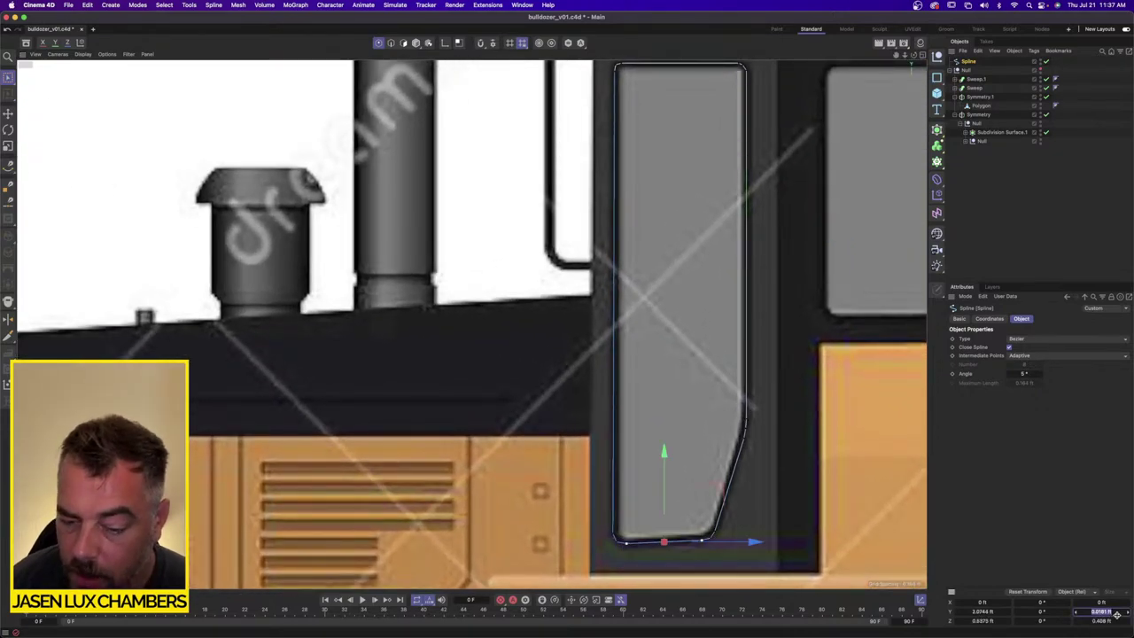
{"action": "scroll", "coordinate": [730, 502], "scroll_direction": "down", "scroll_amount": 6}
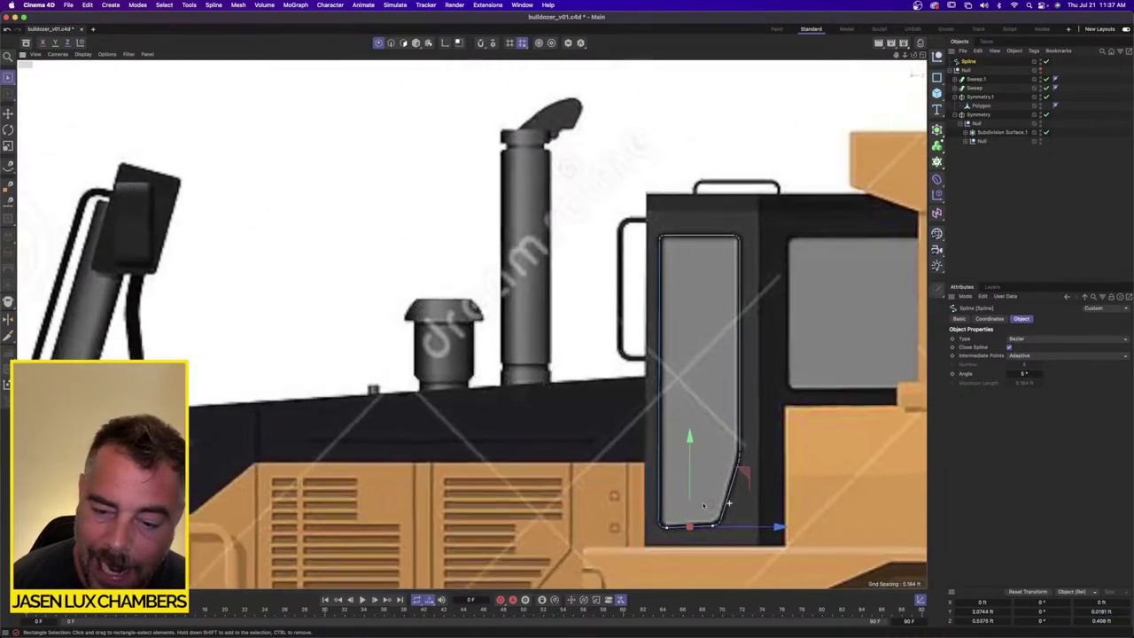
{"action": "scroll", "coordinate": [729, 502], "scroll_direction": "up", "scroll_amount": 5}
{"action": "scroll", "coordinate": [728, 502], "scroll_direction": "up", "scroll_amount": 1}
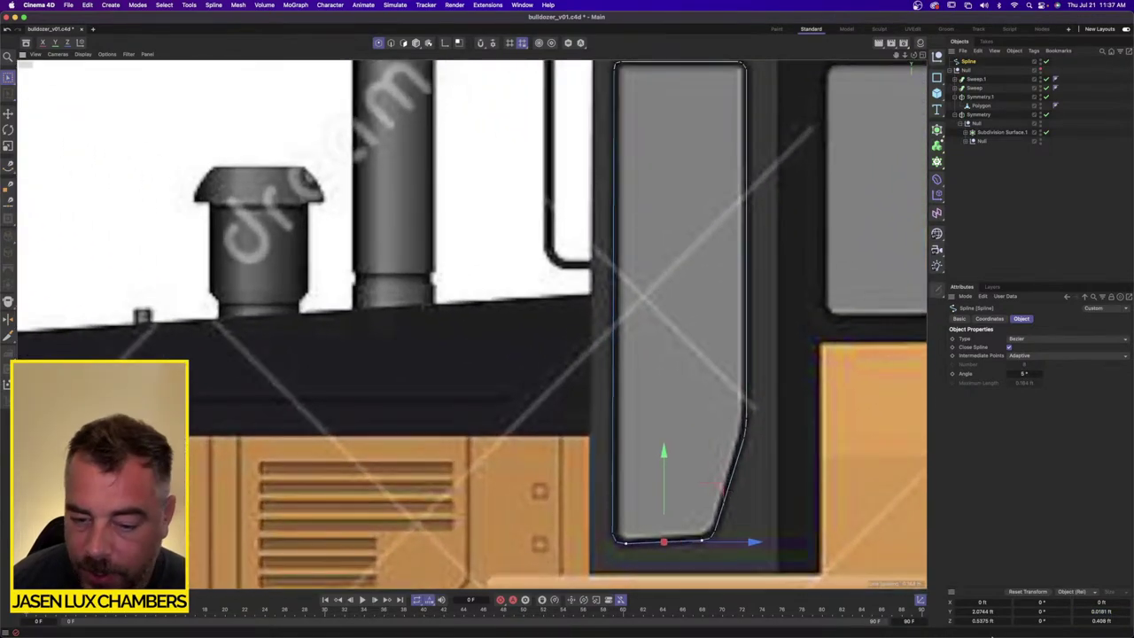
{"action": "left_click", "coordinate": [1091, 611]}
{"action": "type", "text": "0"}
{"action": "key", "text": "Return"}
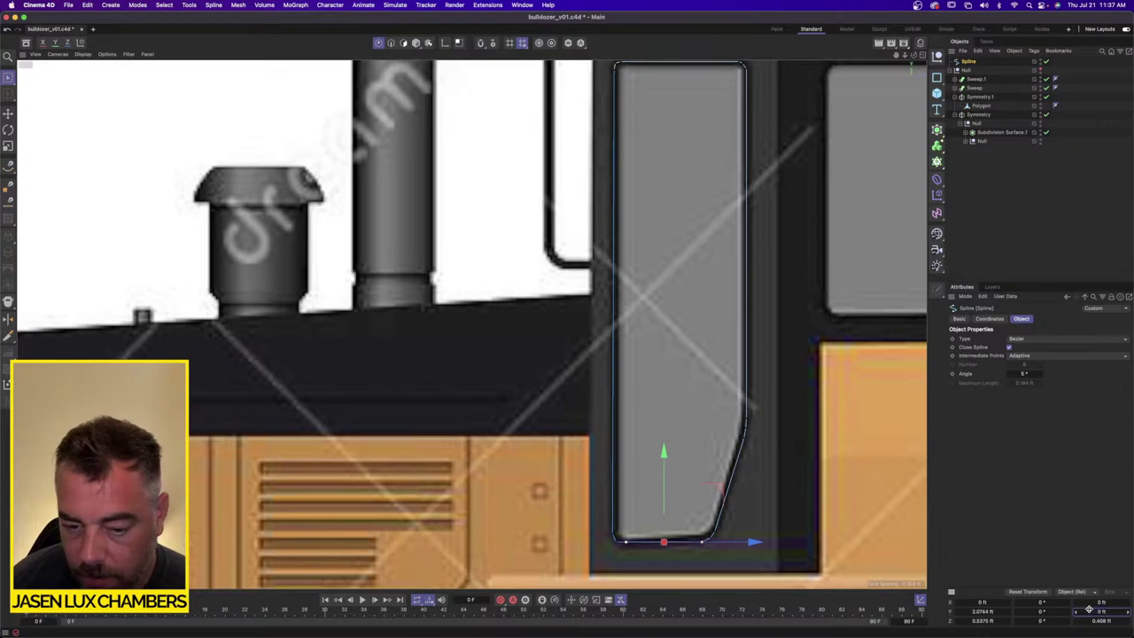
Step: Select the window spline's two front-edge points and set their Z size to 0 ft so the edge is vertical
{"action": "left_click", "coordinate": [615, 534]}
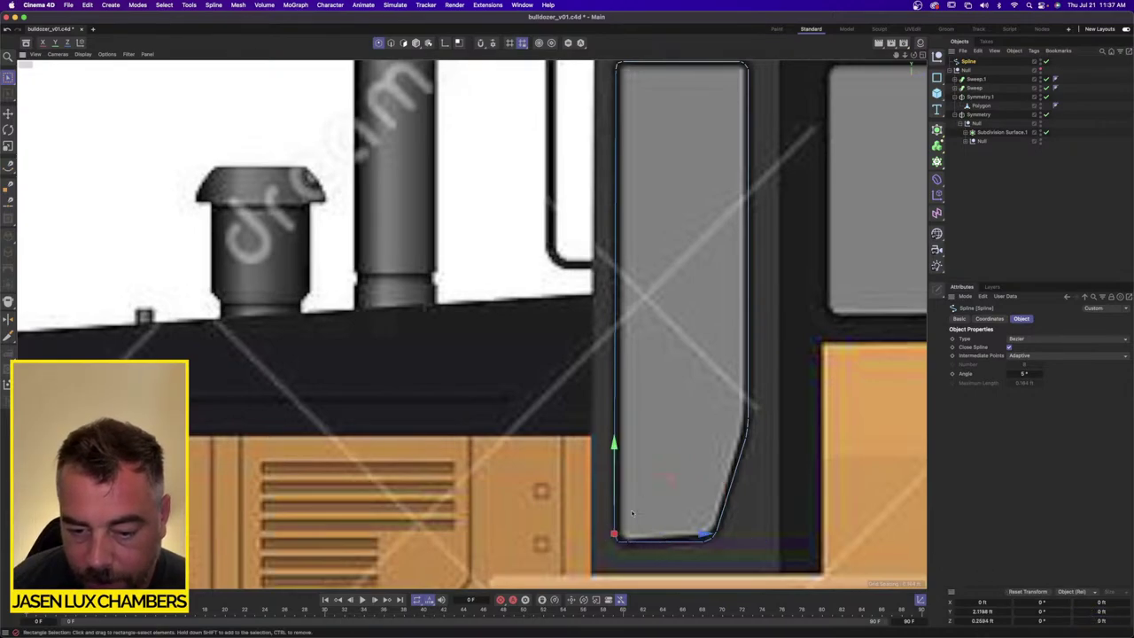
{"action": "scroll", "coordinate": [743, 365], "scroll_direction": "down", "scroll_amount": 2}
{"action": "middle_click_drag", "start_coordinate": [605, 112], "coordinate": [590, 256], "text": "alt"}
{"action": "scroll", "coordinate": [592, 257], "scroll_direction": "up", "scroll_amount": 5}
{"action": "left_click", "coordinate": [658, 258]}
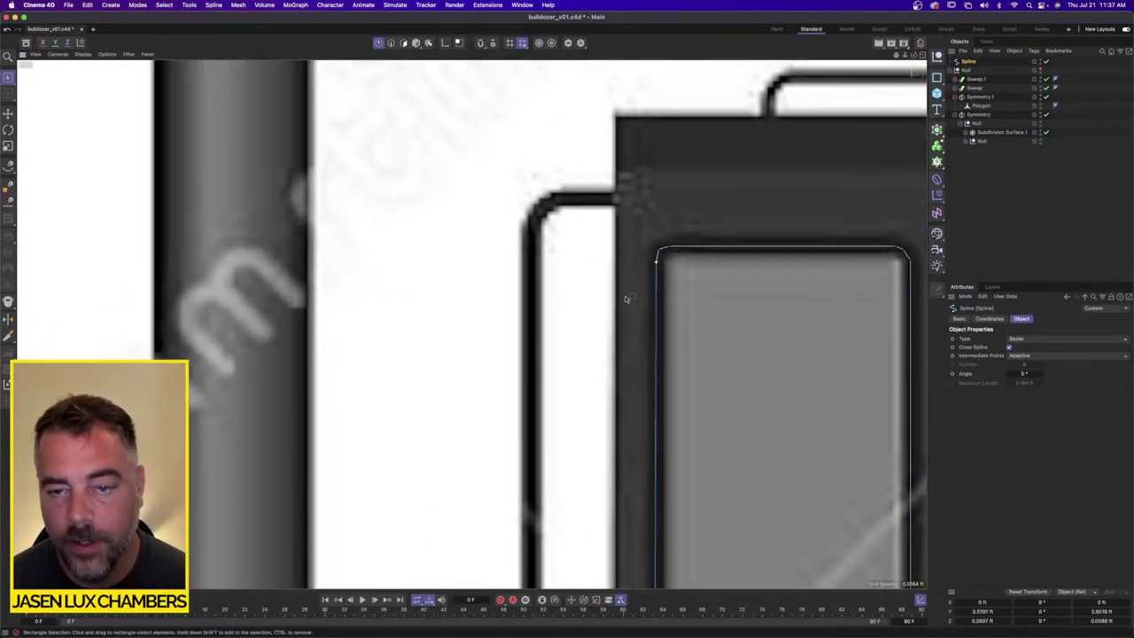
{"action": "left_click", "coordinate": [1108, 621]}
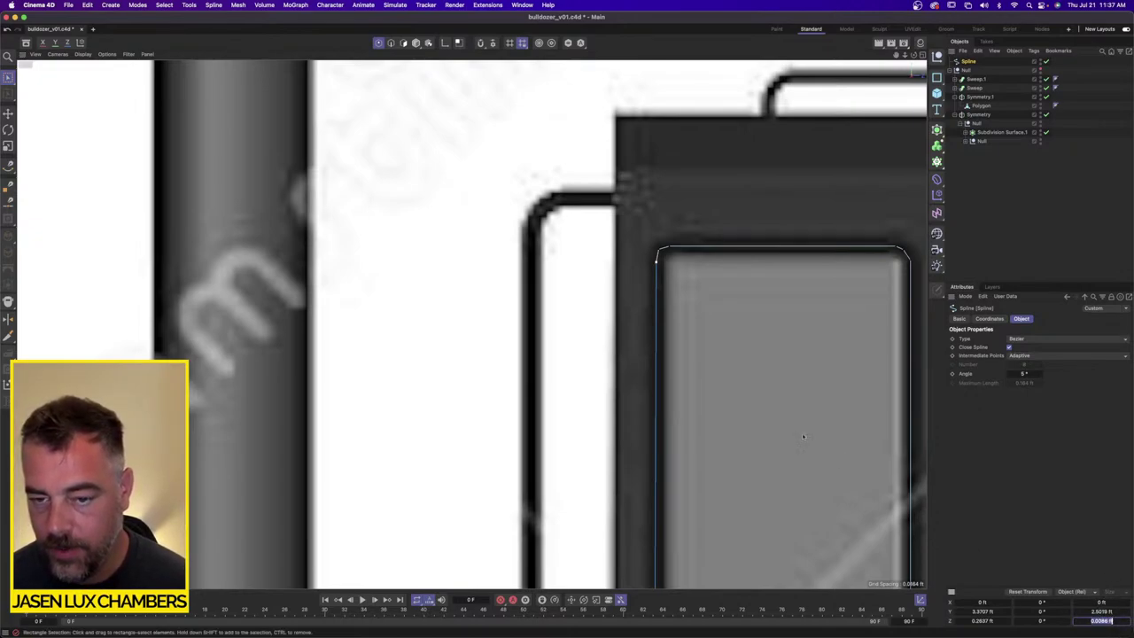
{"action": "type", "text": "0"}
{"action": "key", "text": "Return"}
{"action": "scroll", "coordinate": [670, 224], "scroll_direction": "down", "scroll_amount": 5}
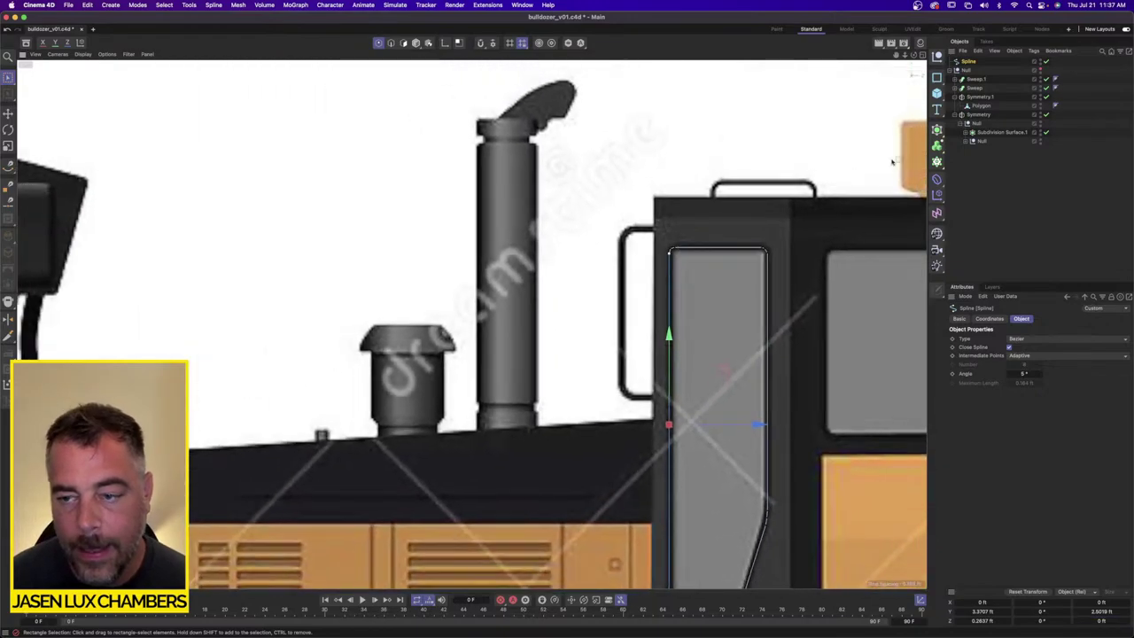
{"action": "scroll", "coordinate": [641, 260], "scroll_direction": "up", "scroll_amount": 5}
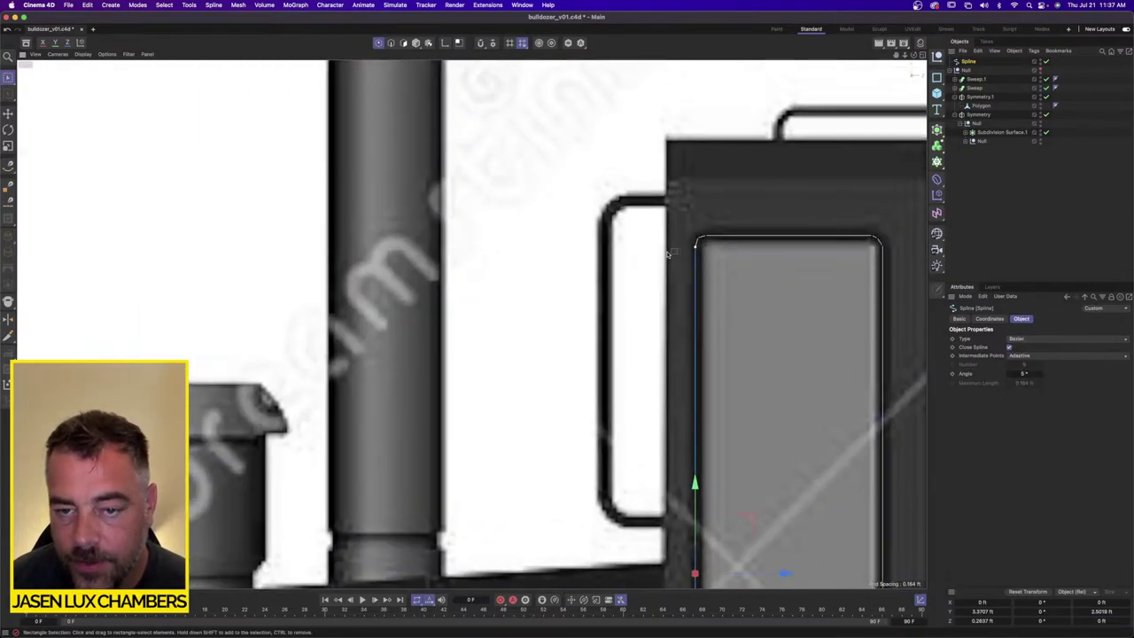
Step: Change the window spline's type from Bezier to B-Spline and deselect it
{"action": "left_click", "coordinate": [1048, 340]}
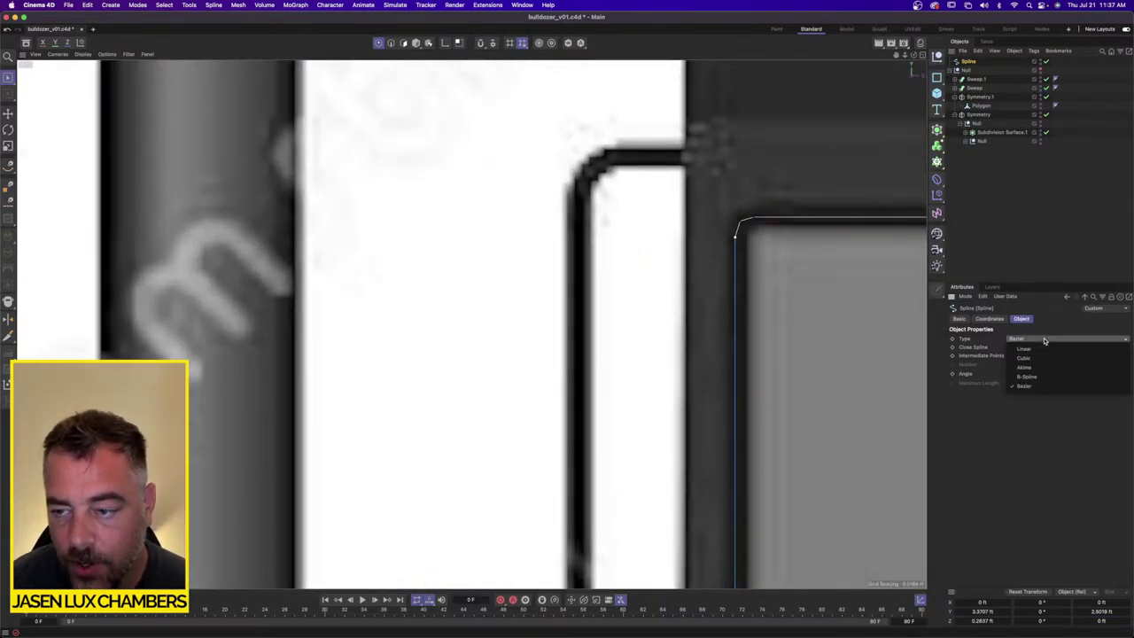
{"action": "left_click", "coordinate": [1052, 379]}
{"action": "left_click", "coordinate": [1035, 195]}
{"action": "scroll", "coordinate": [757, 257], "scroll_direction": "down", "scroll_amount": 7}
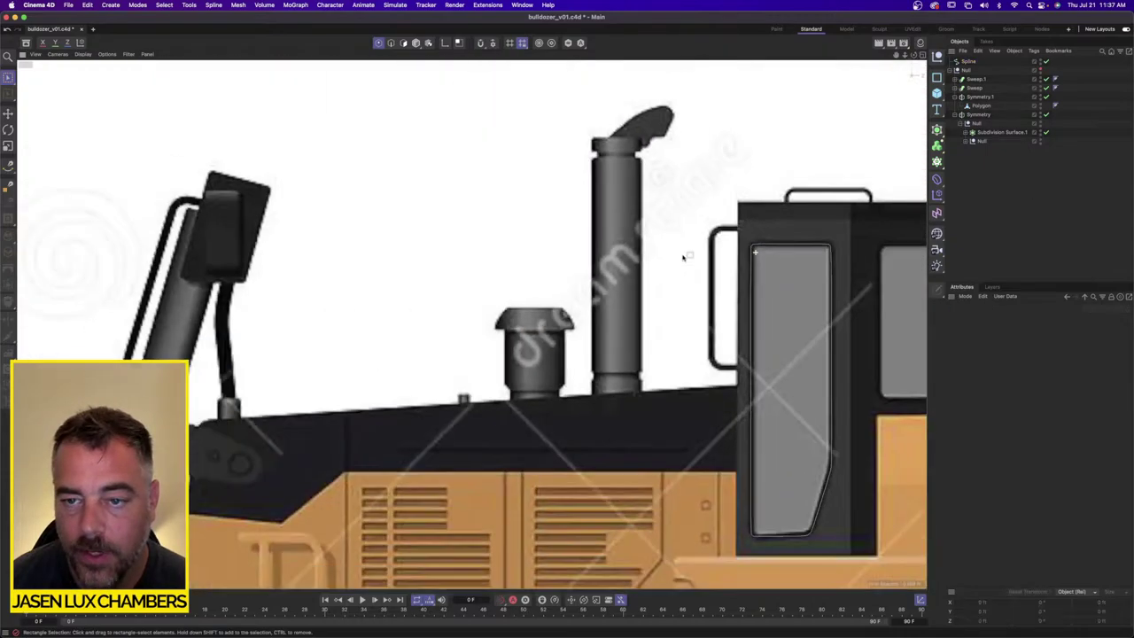
{"action": "middle_click_drag", "start_coordinate": [684, 257], "coordinate": [621, 239], "text": "alt"}
Step: Select all window spline points, show the cab group again, and move the points outside the cab's side to about X 1.6 ft
{"action": "left_click", "coordinate": [972, 62]}
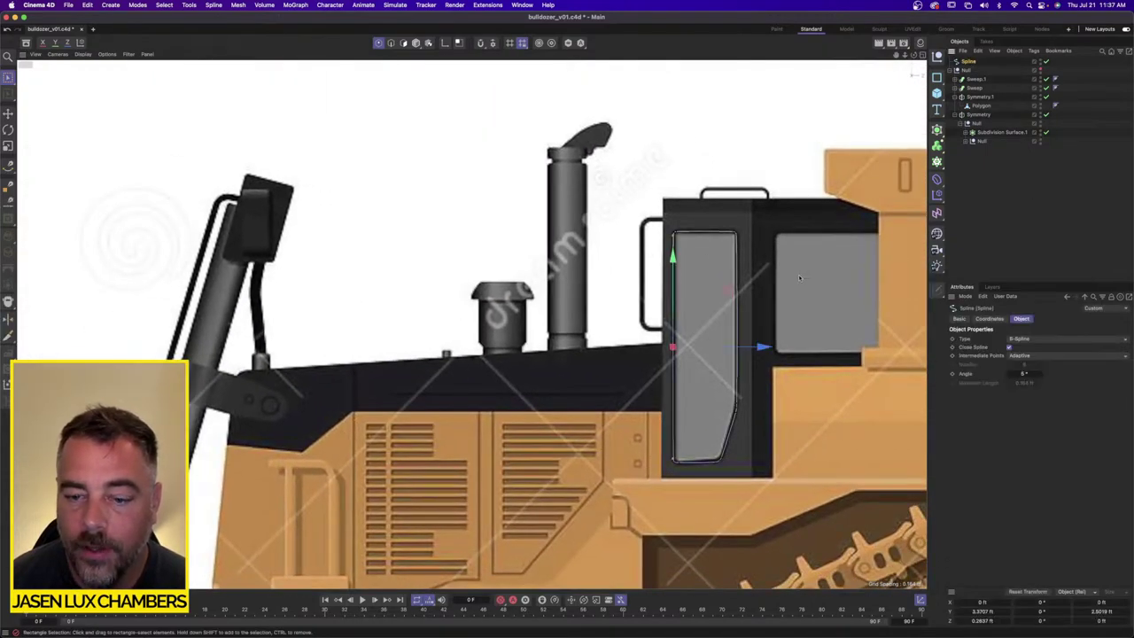
{"action": "key", "text": "super+a"}
{"action": "left_click", "coordinate": [1041, 71]}
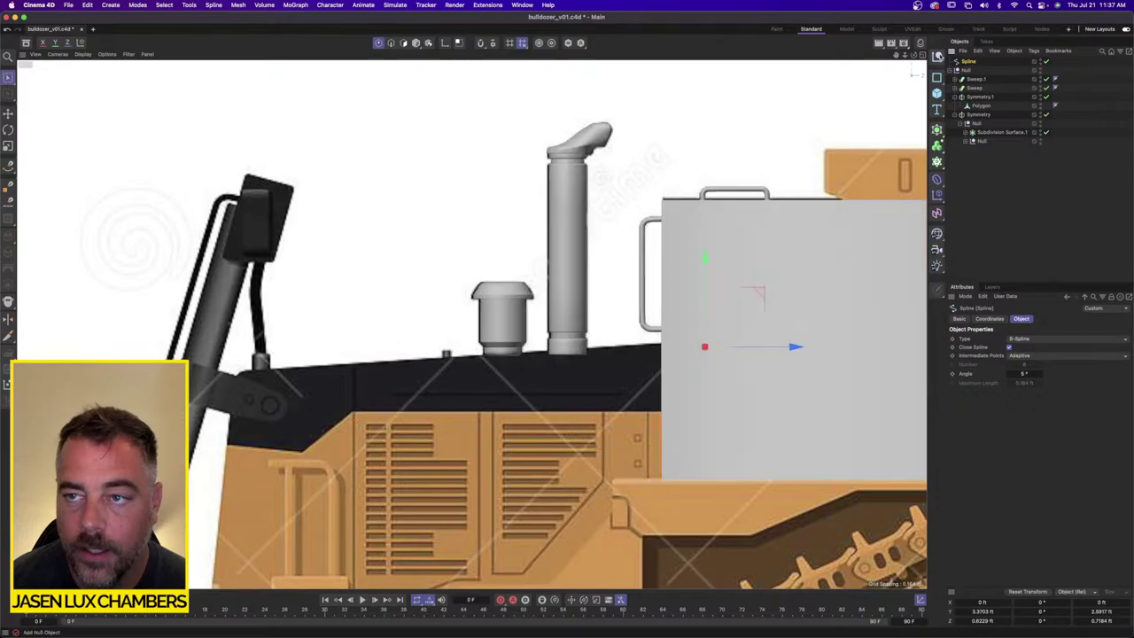
{"action": "left_click", "coordinate": [923, 56]}
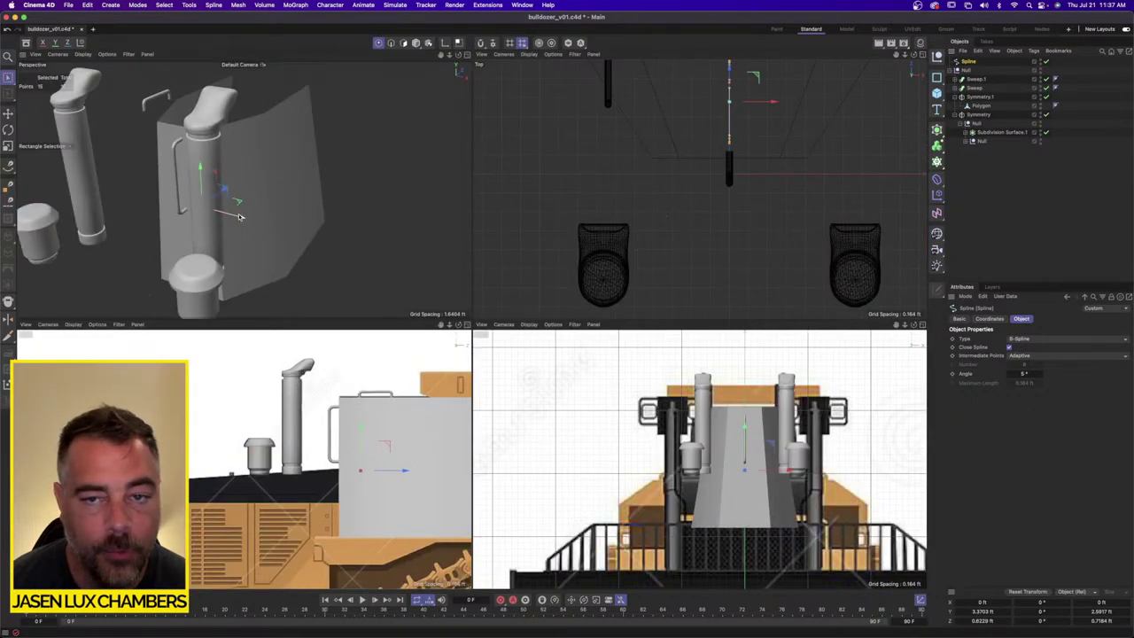
{"action": "left_click_drag", "start_coordinate": [280, 239], "coordinate": [183, 307], "text": "alt"}
{"action": "scroll", "coordinate": [184, 303], "scroll_direction": "down", "scroll_amount": 4}
{"action": "middle_click_drag", "start_coordinate": [195, 267], "coordinate": [268, 158], "text": "alt"}
{"action": "left_click_drag", "start_coordinate": [286, 208], "coordinate": [329, 194], "text": "alt"}
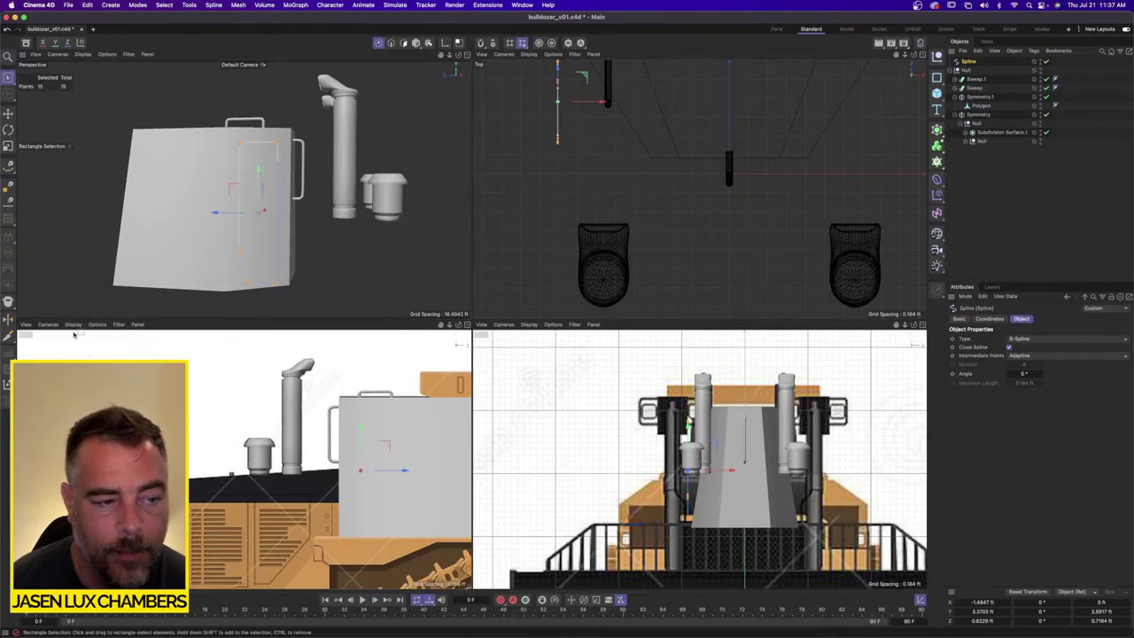
{"action": "left_click_drag", "start_coordinate": [348, 190], "coordinate": [303, 256], "text": "alt"}
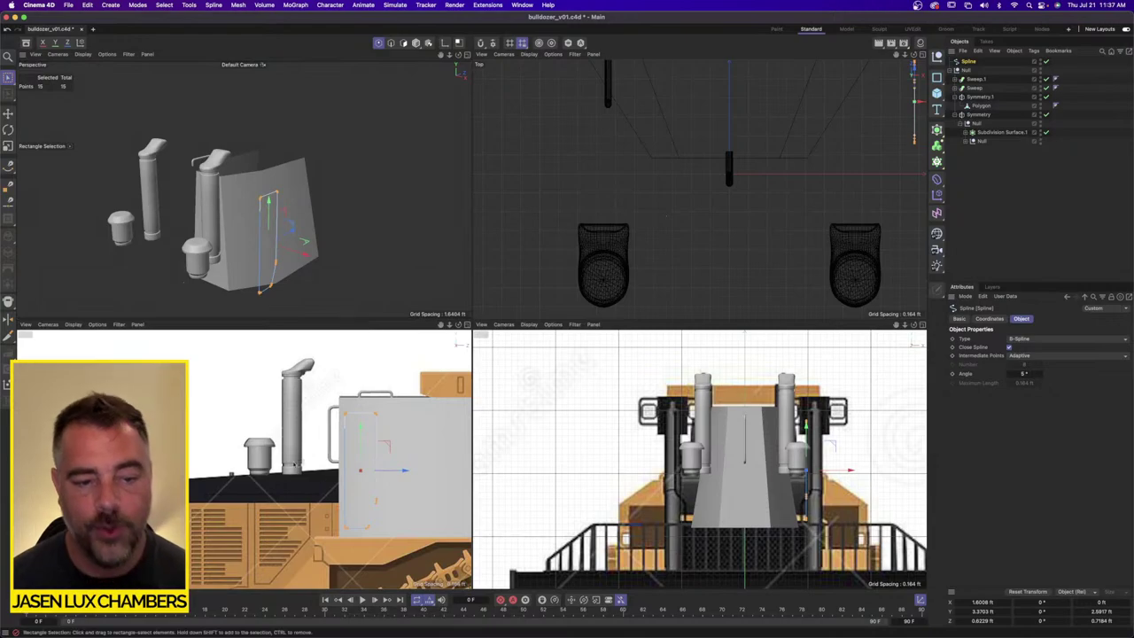
Step: Project the window spline's points onto the cab's slanted side surface with the Project command in View mode
{"action": "left_click", "coordinate": [264, 5]}
{"action": "mouse_move", "coordinate": [214, 4]}
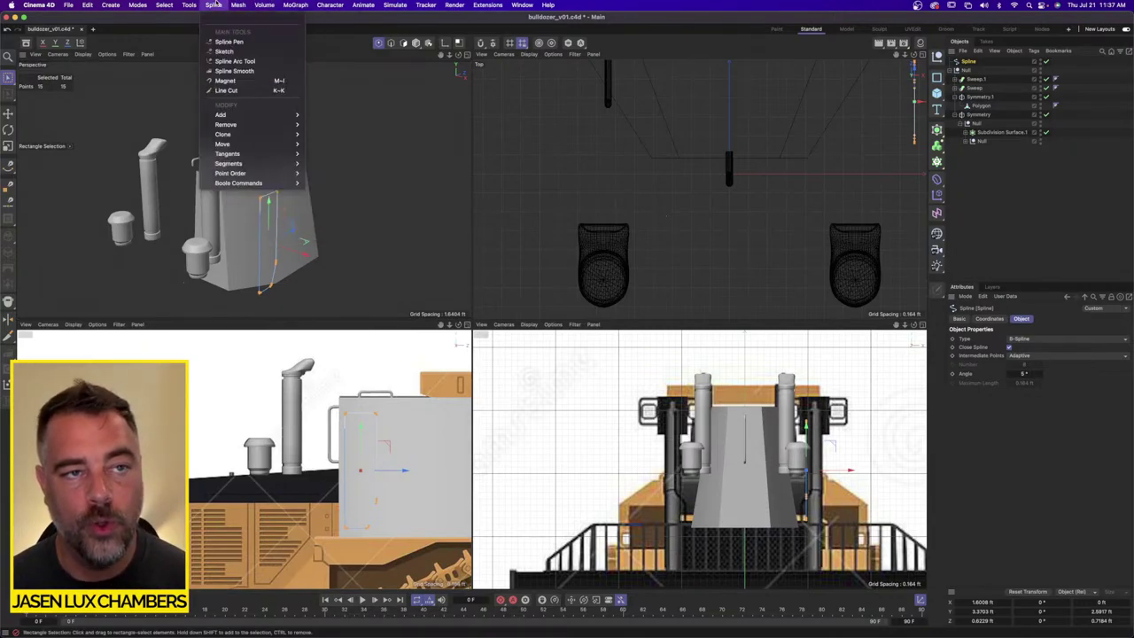
{"action": "mouse_move", "coordinate": [283, 144]}
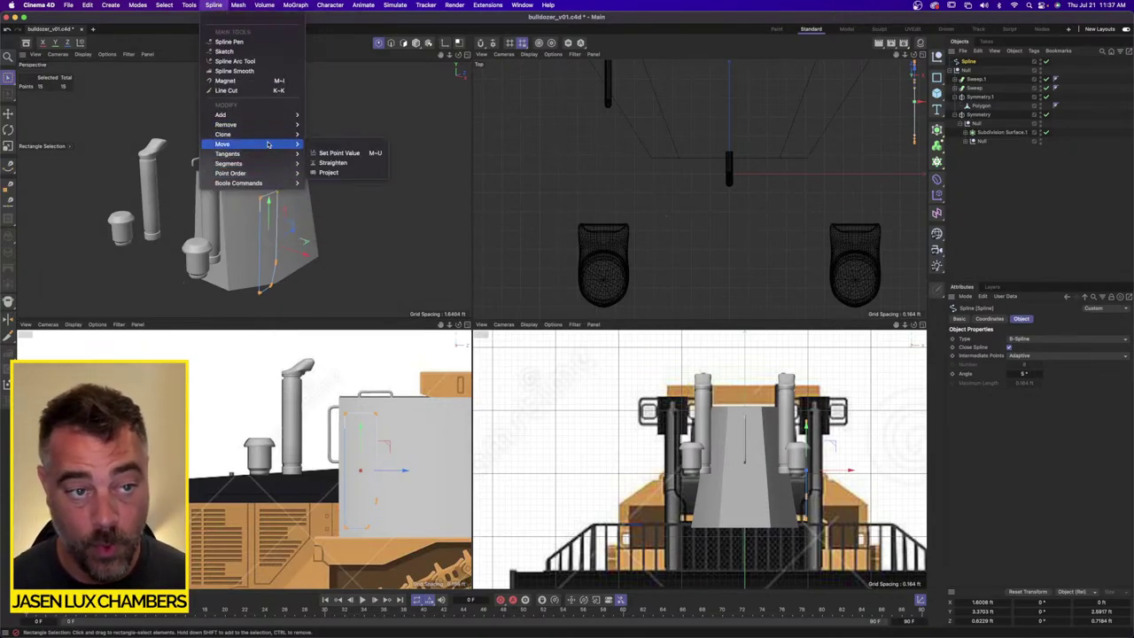
{"action": "left_click", "coordinate": [335, 172]}
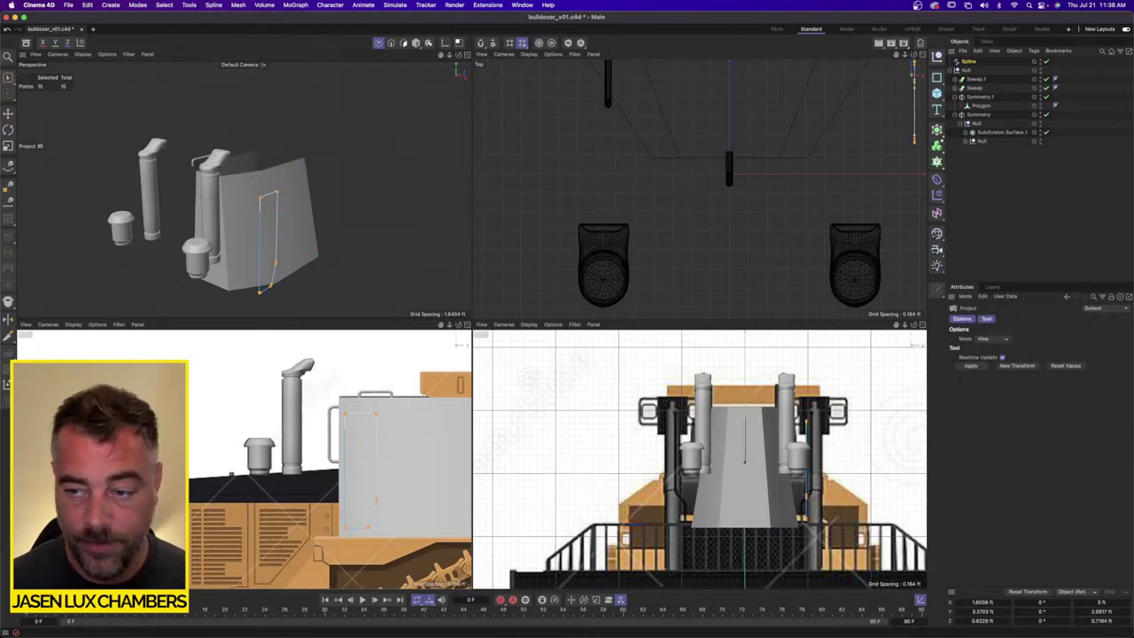
{"action": "left_click", "coordinate": [972, 366]}
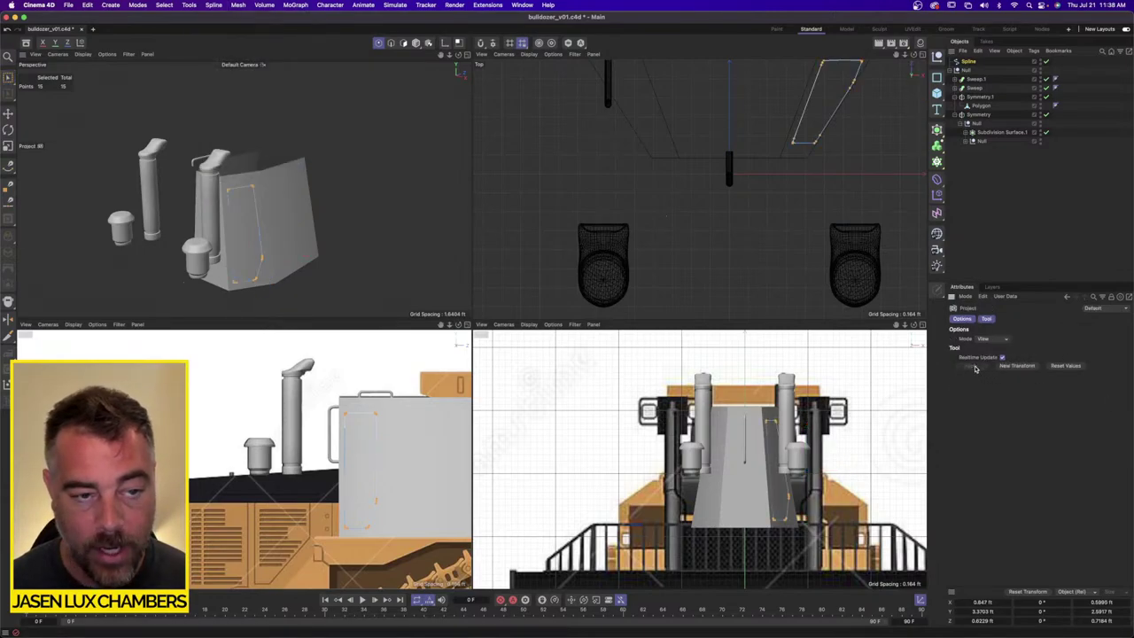
{"action": "left_click_drag", "start_coordinate": [268, 233], "coordinate": [243, 232], "text": "alt"}
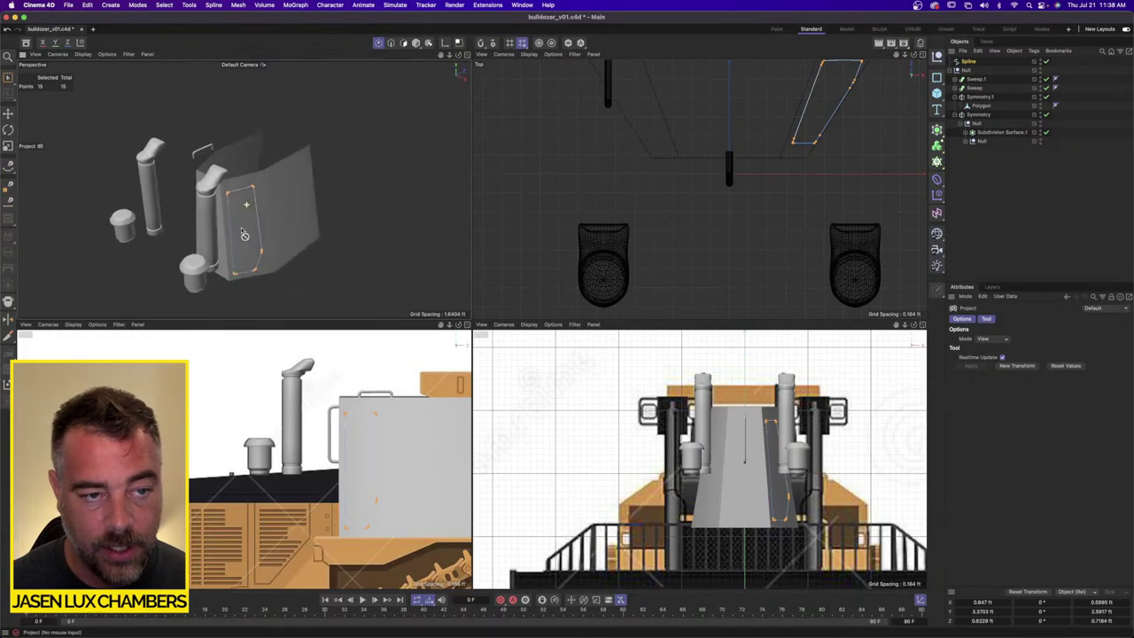
{"action": "right_click_drag", "start_coordinate": [239, 228], "coordinate": [292, 220], "text": "alt"}
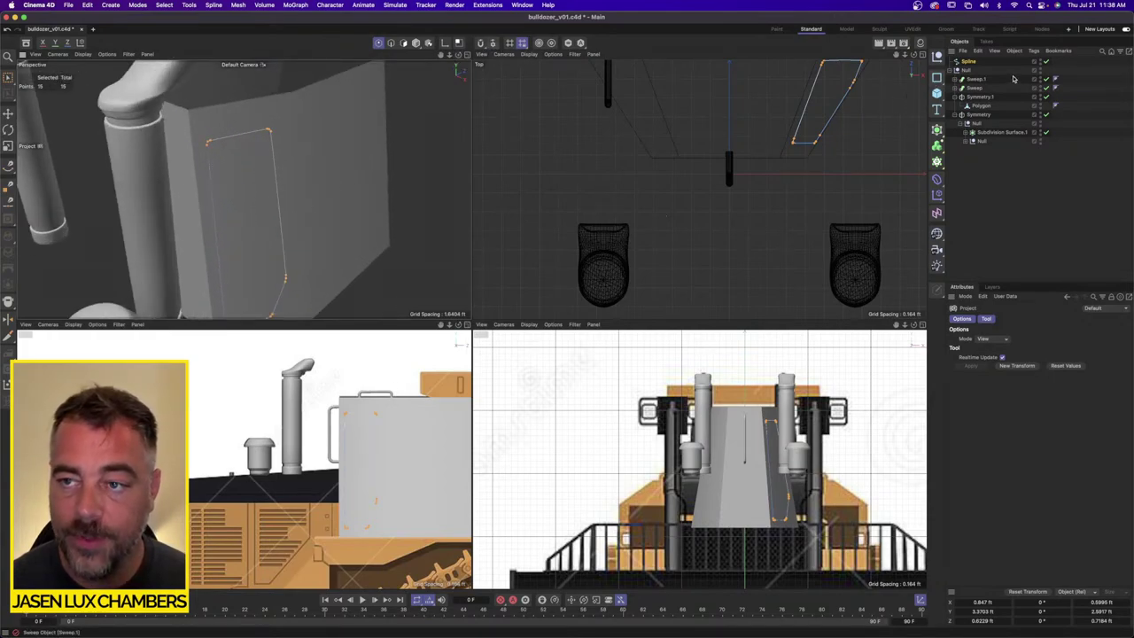
Step: Duplicate the handle's Sweep with its circle profile and replace the path spline inside the copy with the window spline
{"action": "left_click", "coordinate": [956, 87]}
{"action": "left_click", "coordinate": [975, 87]}
{"action": "key", "text": "super+c"}
{"action": "key", "text": "super+v"}
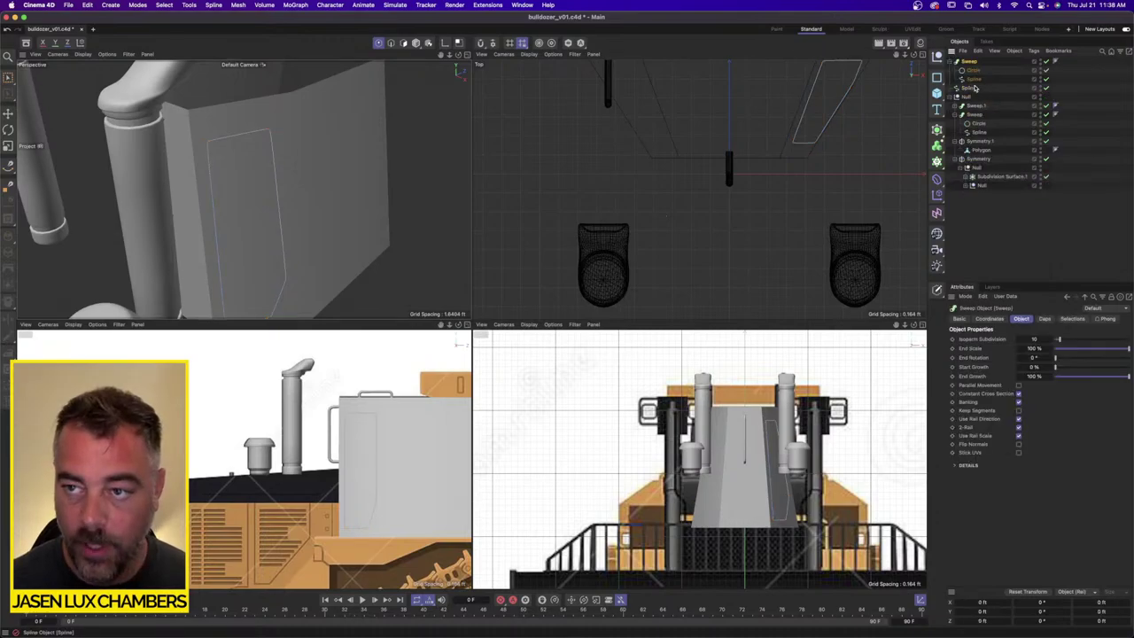
{"action": "left_click_drag", "start_coordinate": [971, 89], "coordinate": [974, 74]}
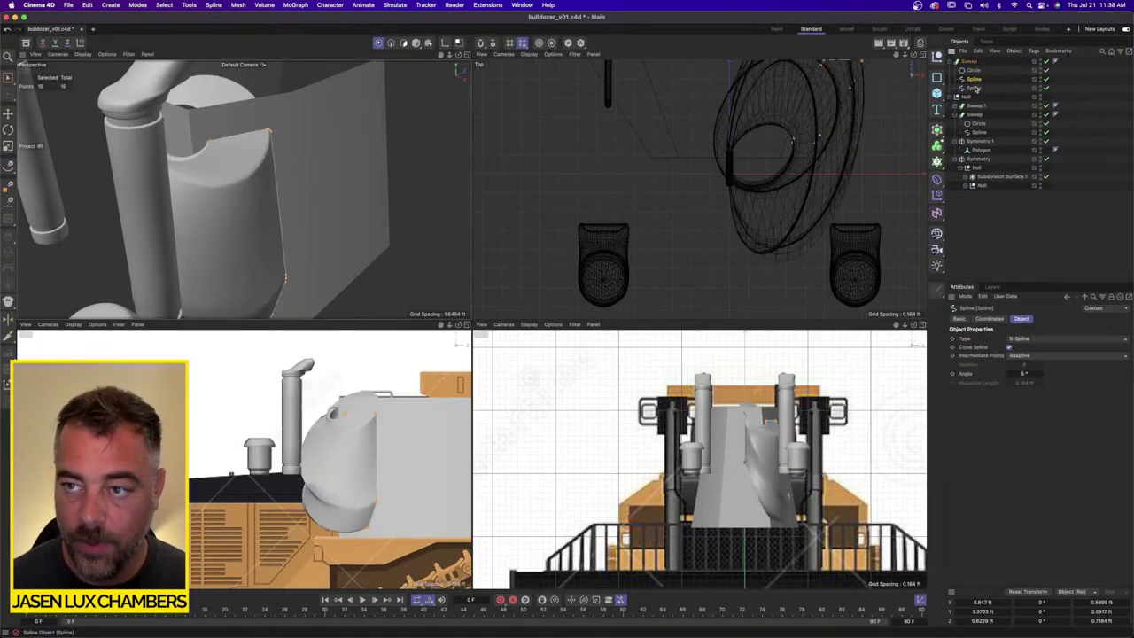
{"action": "left_click", "coordinate": [975, 88]}
{"action": "key", "text": "Delete"}
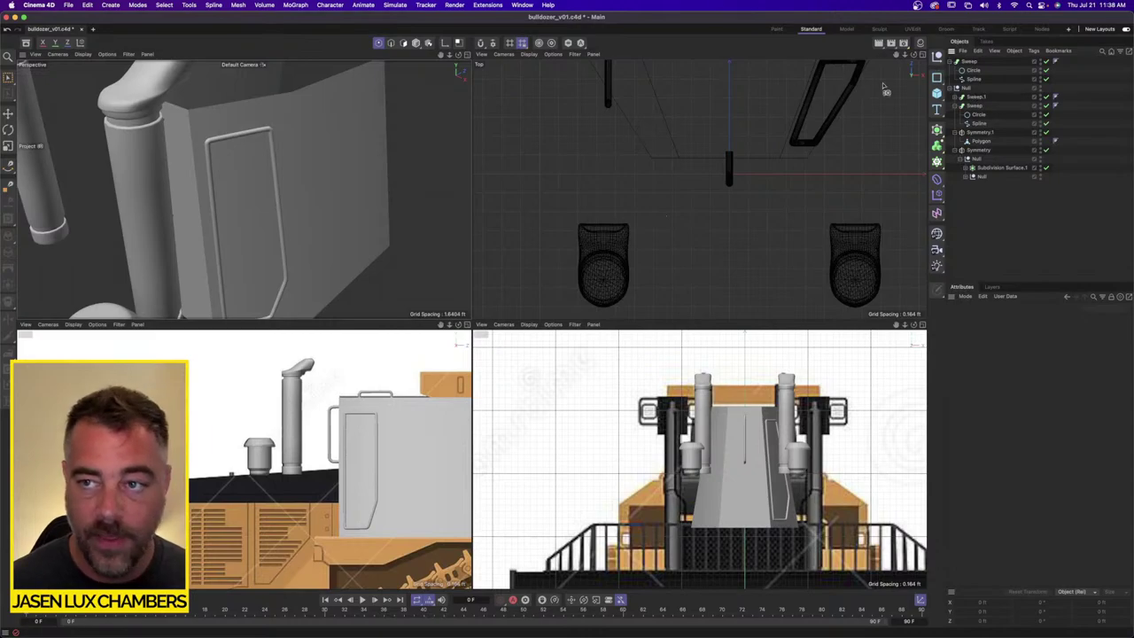
Step: Duplicate the window frame's spline, place the copy in an Extrude generator, and set the extrusion offset to 0 ft
{"action": "left_click", "coordinate": [978, 80]}
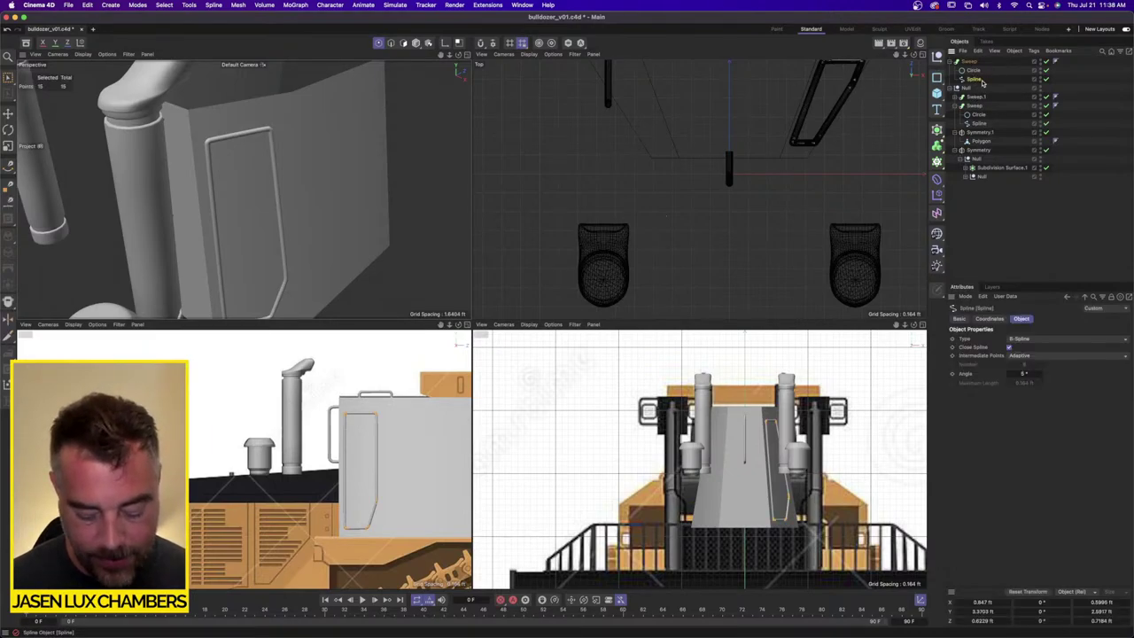
{"action": "key", "text": "super+v"}
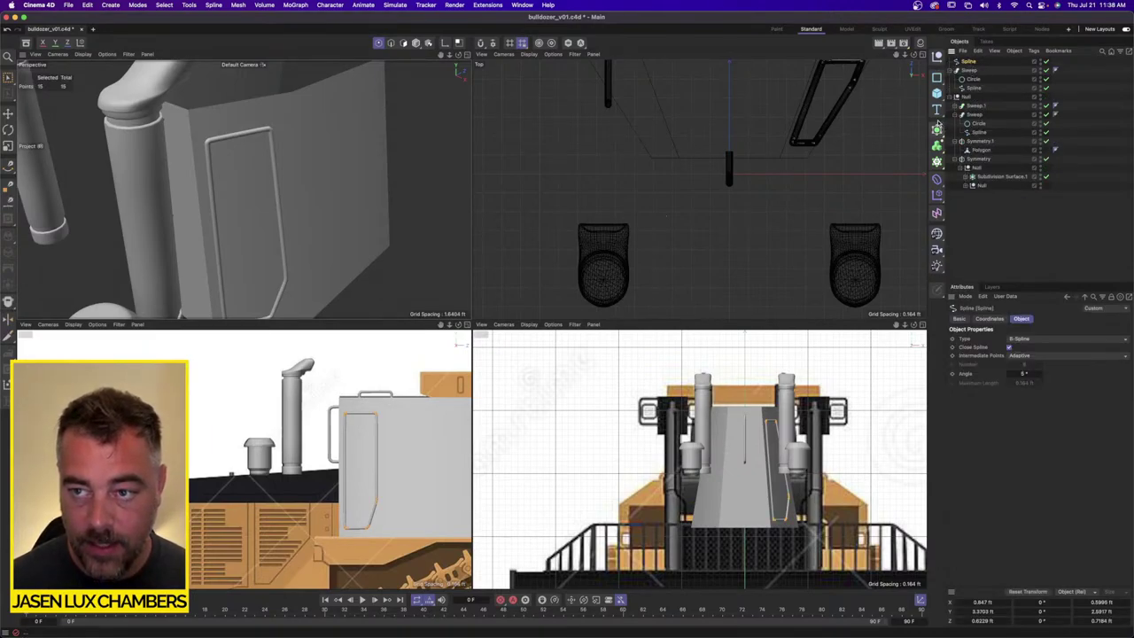
{"action": "left_click", "coordinate": [937, 130]}
{"action": "left_click", "coordinate": [1000, 163]}
{"action": "left_click_drag", "start_coordinate": [975, 71], "coordinate": [975, 63]}
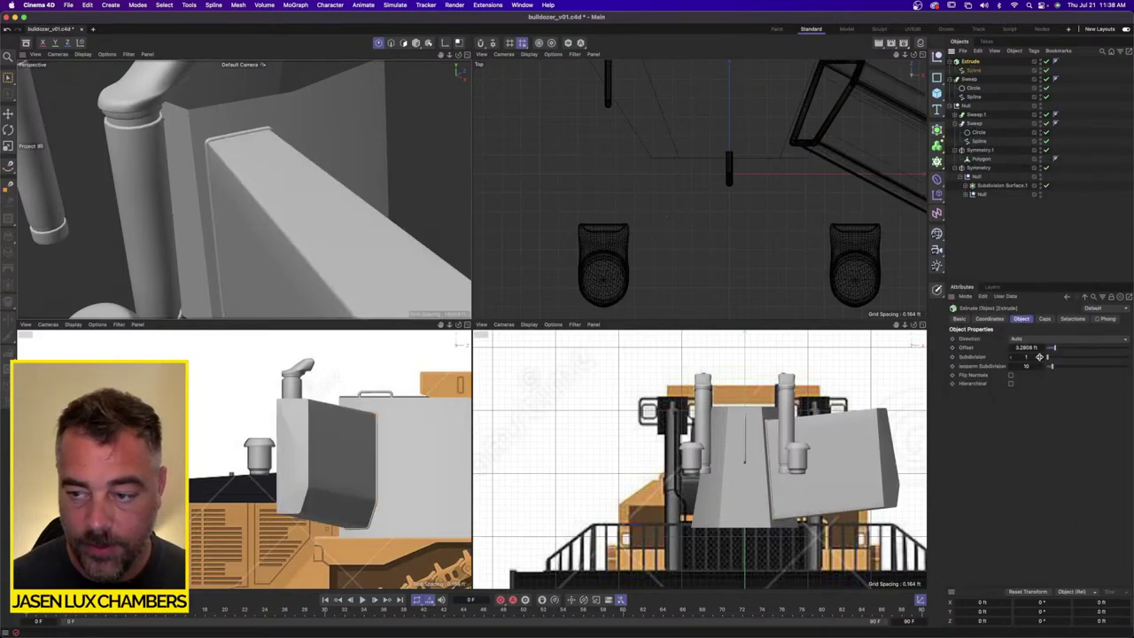
{"action": "left_click", "coordinate": [1042, 349]}
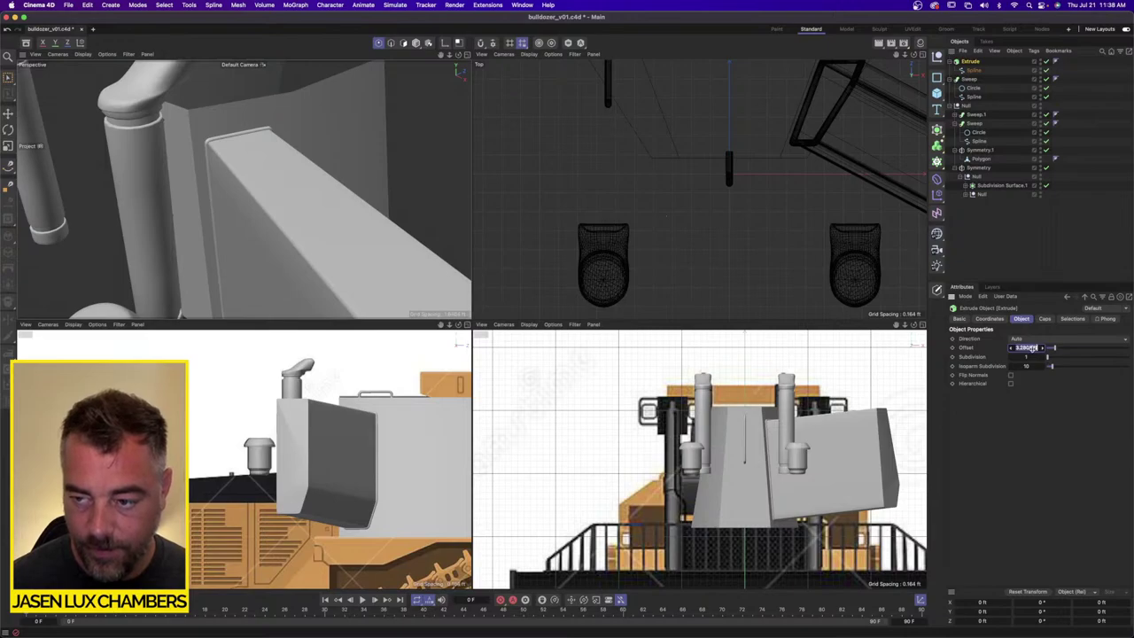
{"action": "type", "text": "0"}
{"action": "key", "text": "Return"}
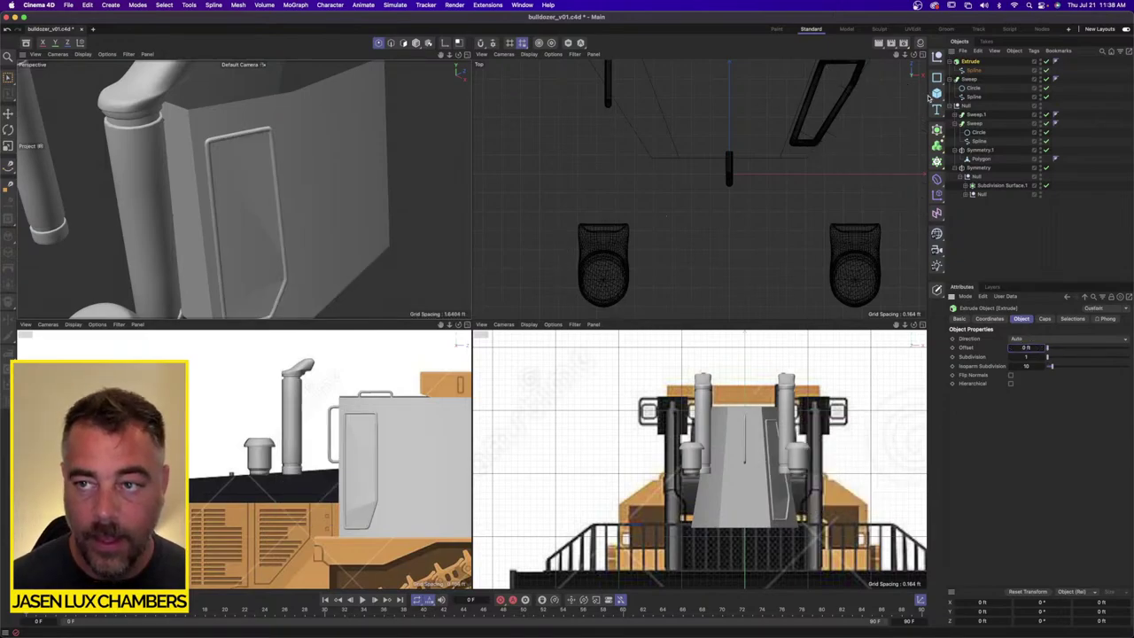
Step: Change the type of the spline inside the Extrude to Linear and activate the Move tool
{"action": "left_click", "coordinate": [978, 70]}
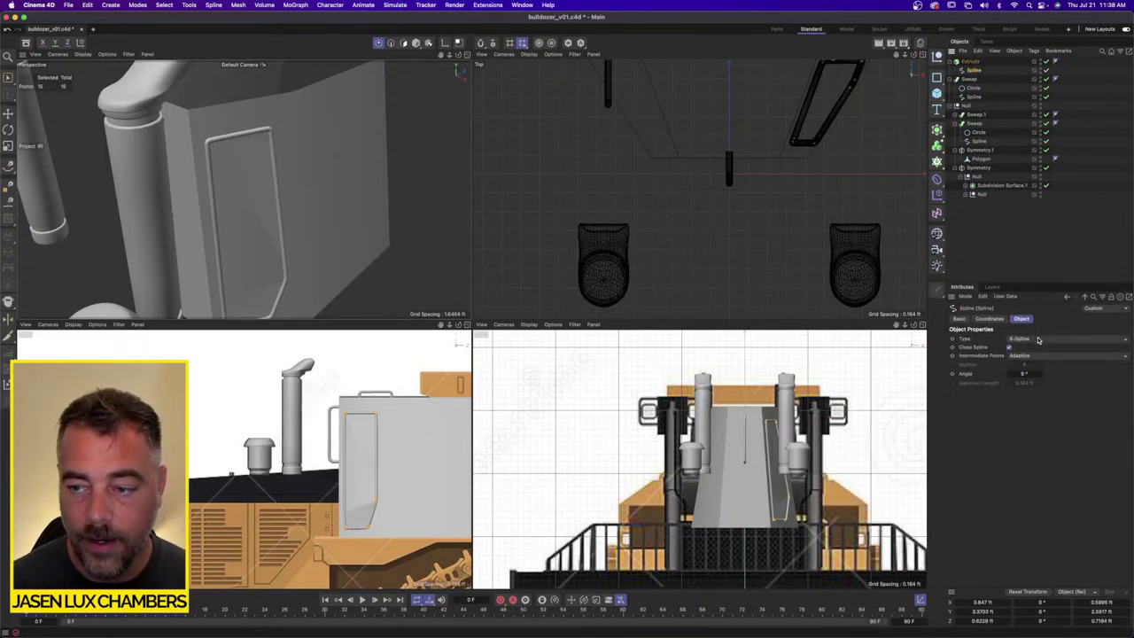
{"action": "left_click", "coordinate": [1038, 341]}
{"action": "left_click", "coordinate": [1035, 342]}
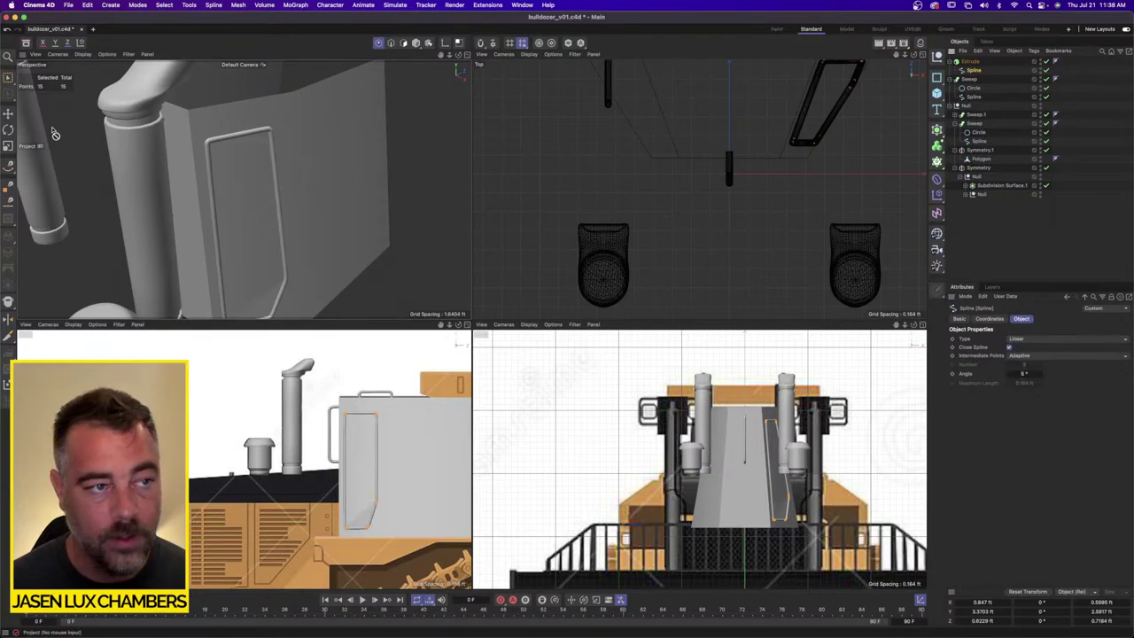
{"action": "left_click", "coordinate": [8, 113]}
{"action": "left_click_drag", "start_coordinate": [306, 237], "coordinate": [338, 228], "text": "alt"}
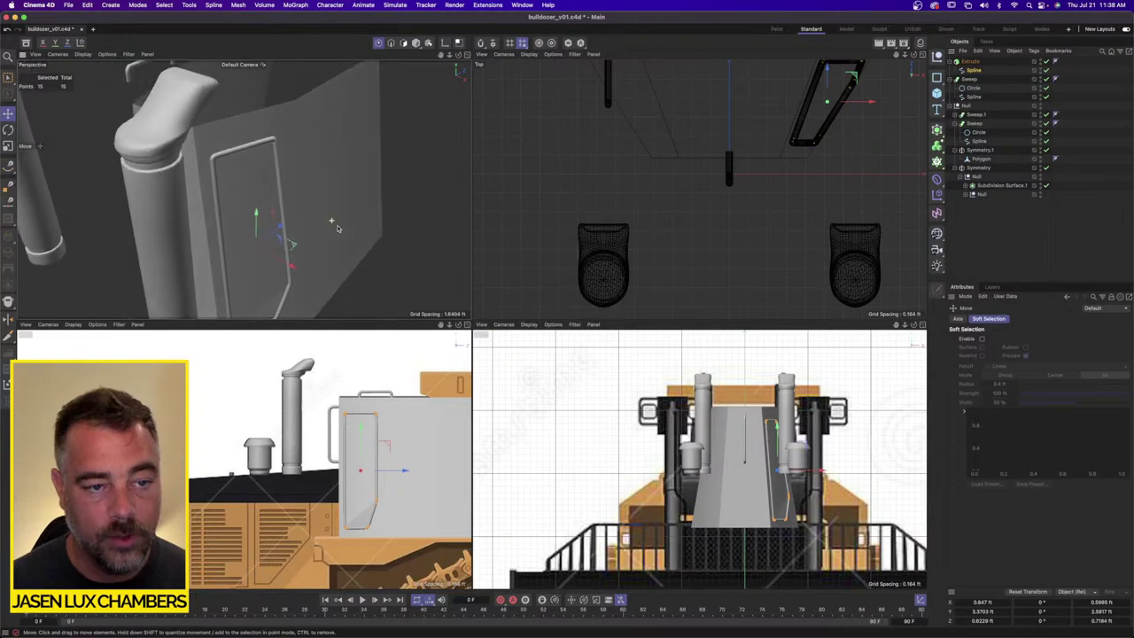
Step: Place the window frame's Sweep inside the Null and hide the Null to isolate the pane's spline for editing
{"action": "middle_click_drag", "start_coordinate": [319, 230], "coordinate": [321, 184], "text": "alt"}
{"action": "mouse_move", "coordinate": [321, 184]}
{"action": "left_mouse_down", "text": "alt"}
{"action": "mouse_move", "coordinate": [298, 182]}
{"action": "mouse_move", "coordinate": [307, 190]}
{"action": "left_mouse_up", "text": "alt"}
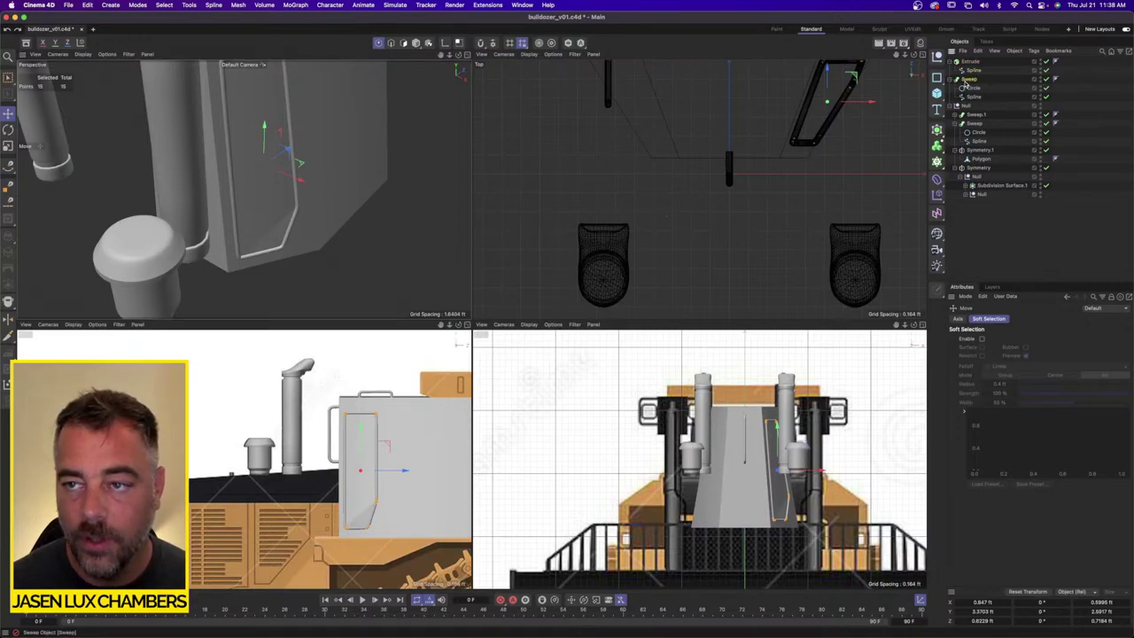
{"action": "left_click_drag", "start_coordinate": [970, 79], "coordinate": [968, 105]}
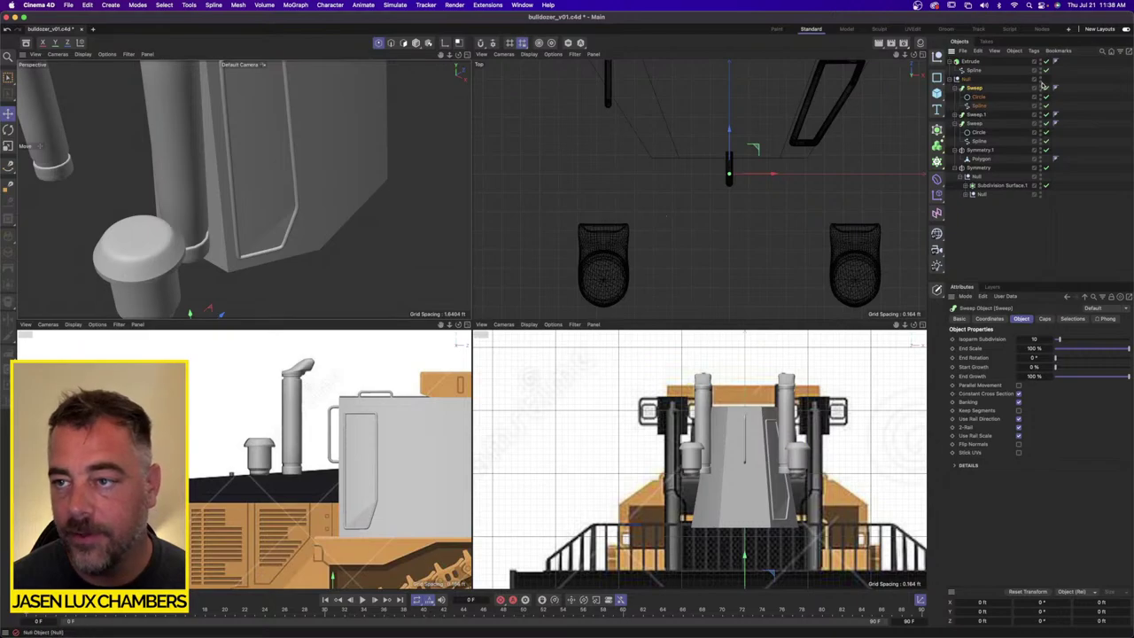
{"action": "left_click", "coordinate": [1042, 80]}
{"action": "left_click", "coordinate": [974, 70]}
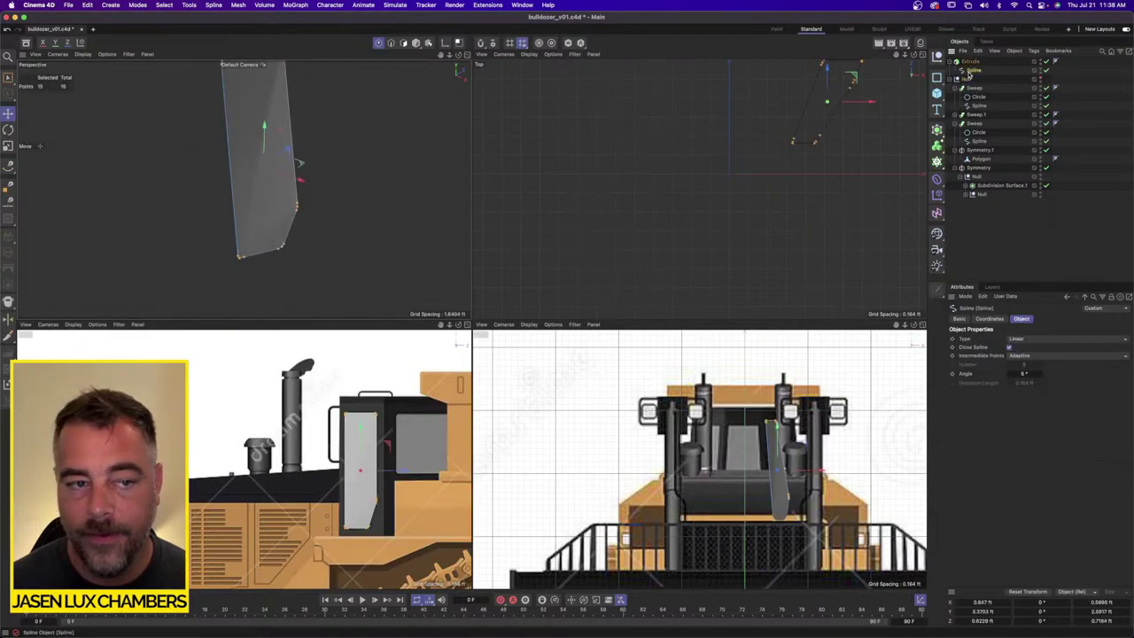
{"action": "left_click", "coordinate": [1009, 348]}
{"action": "scroll", "coordinate": [422, 505], "scroll_direction": "up", "scroll_amount": 4}
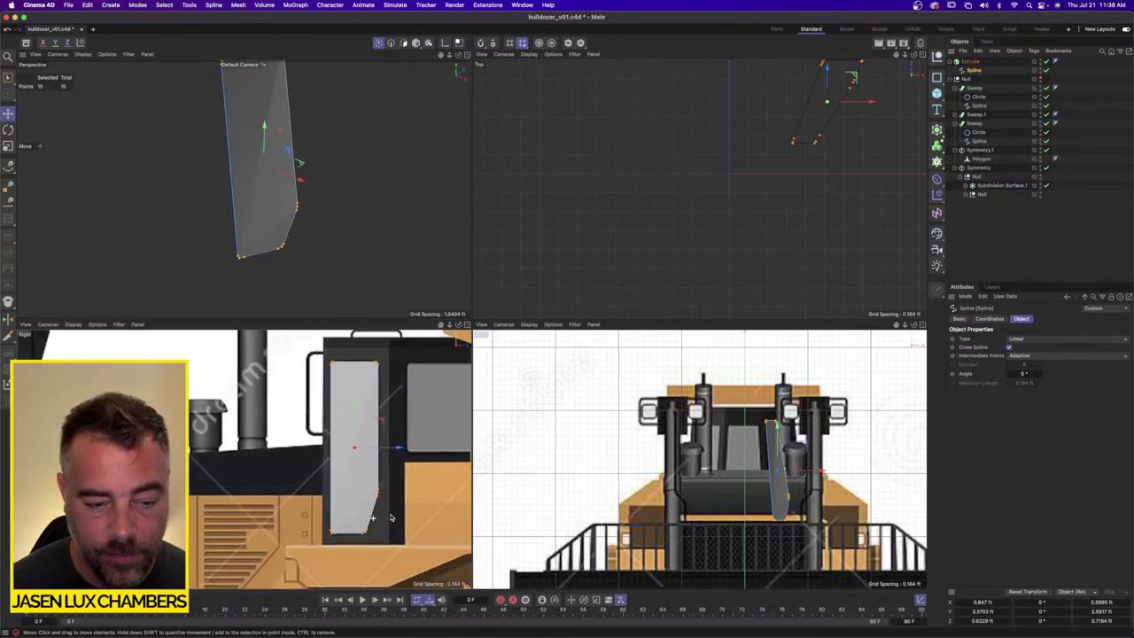
{"action": "middle_click", "coordinate": [452, 310]}
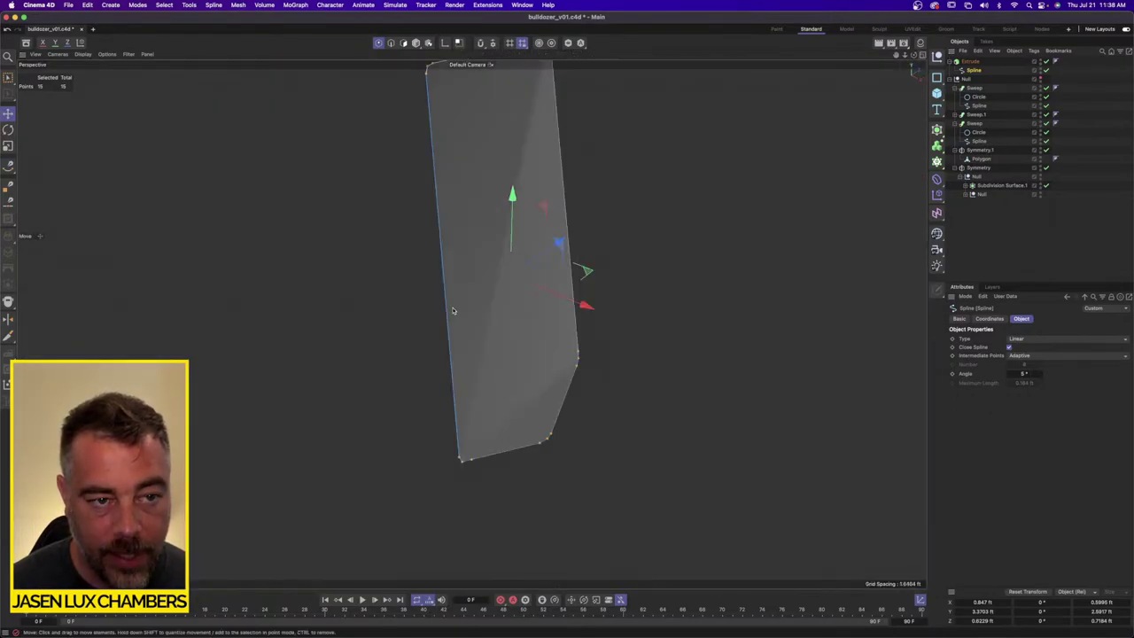
{"action": "left_click", "coordinate": [460, 462]}
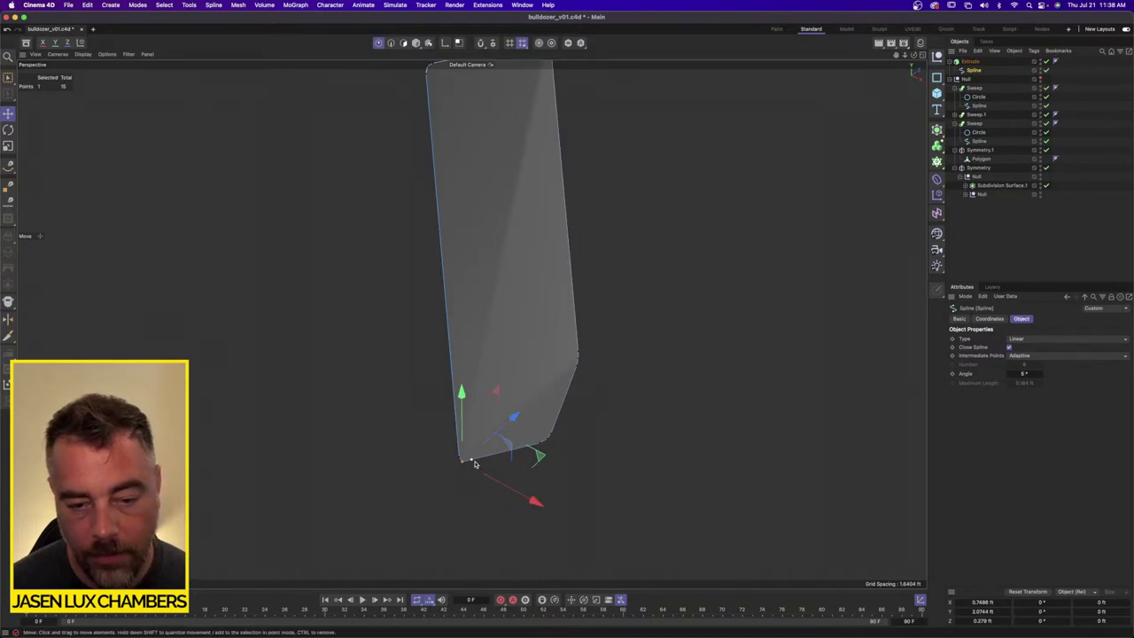
{"action": "left_click_drag", "start_coordinate": [475, 464], "coordinate": [469, 461]}
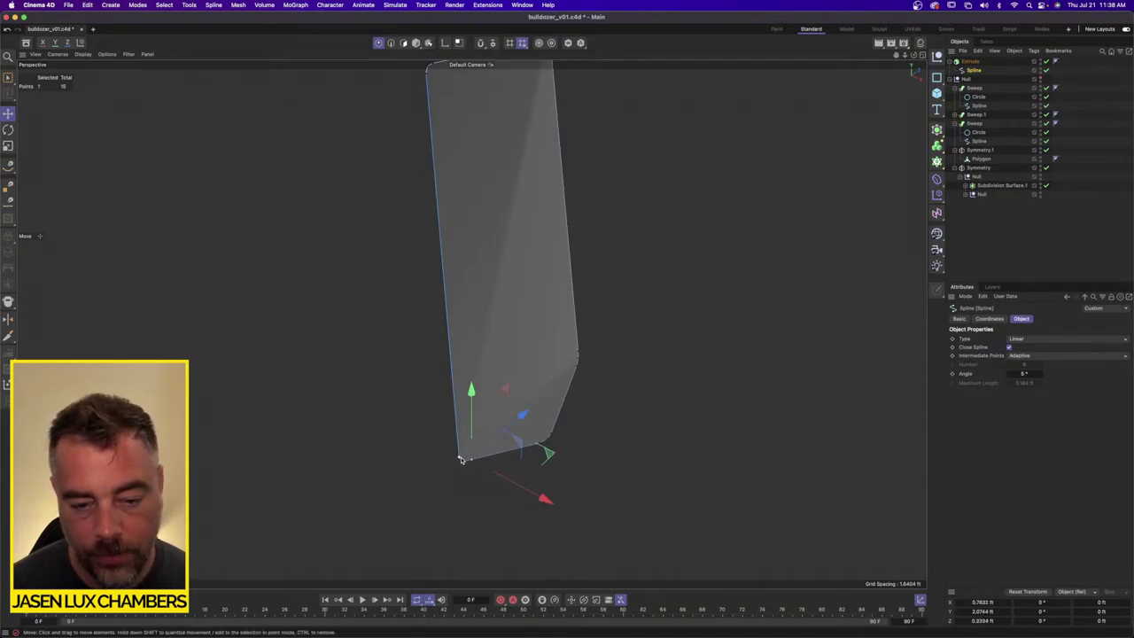
{"action": "left_click", "coordinate": [530, 446], "text": "shift"}
{"action": "left_click", "coordinate": [547, 440], "text": "shift"}
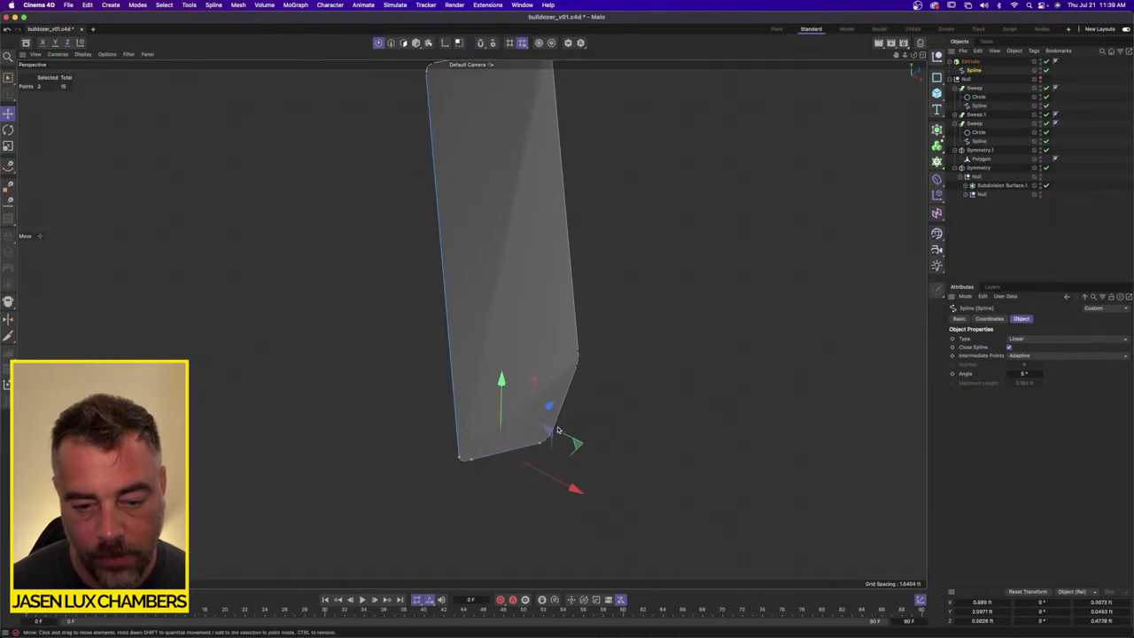
{"action": "left_click", "coordinate": [574, 420]}
Step: Select the middle point at each corner of the pane's spline, invert the selection, and delete the surplus corner points
{"action": "left_click", "coordinate": [548, 438]}
{"action": "left_click", "coordinate": [463, 463], "text": "shift"}
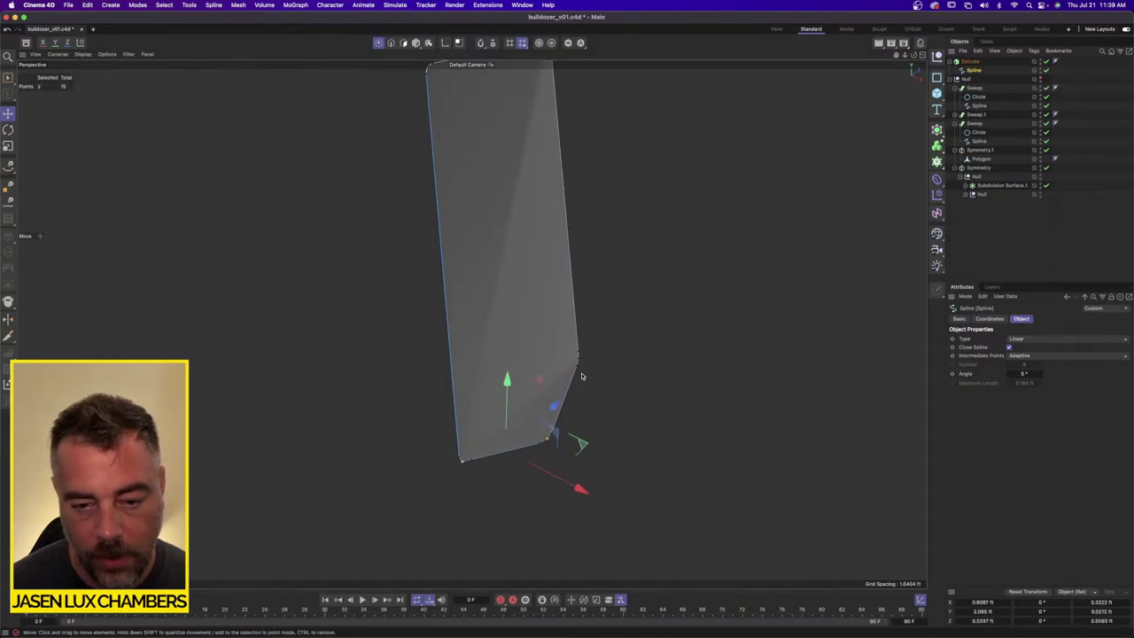
{"action": "left_click_drag", "start_coordinate": [630, 294], "coordinate": [561, 180], "text": "alt"}
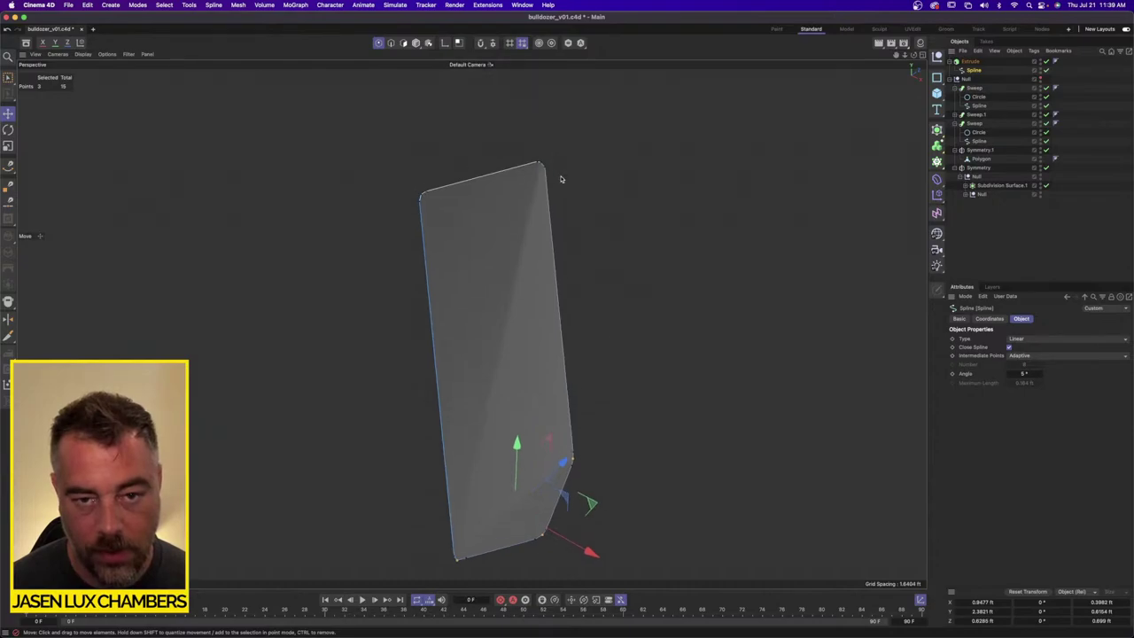
{"action": "left_click", "coordinate": [543, 163], "text": "shift"}
{"action": "left_click", "coordinate": [427, 198], "text": "shift"}
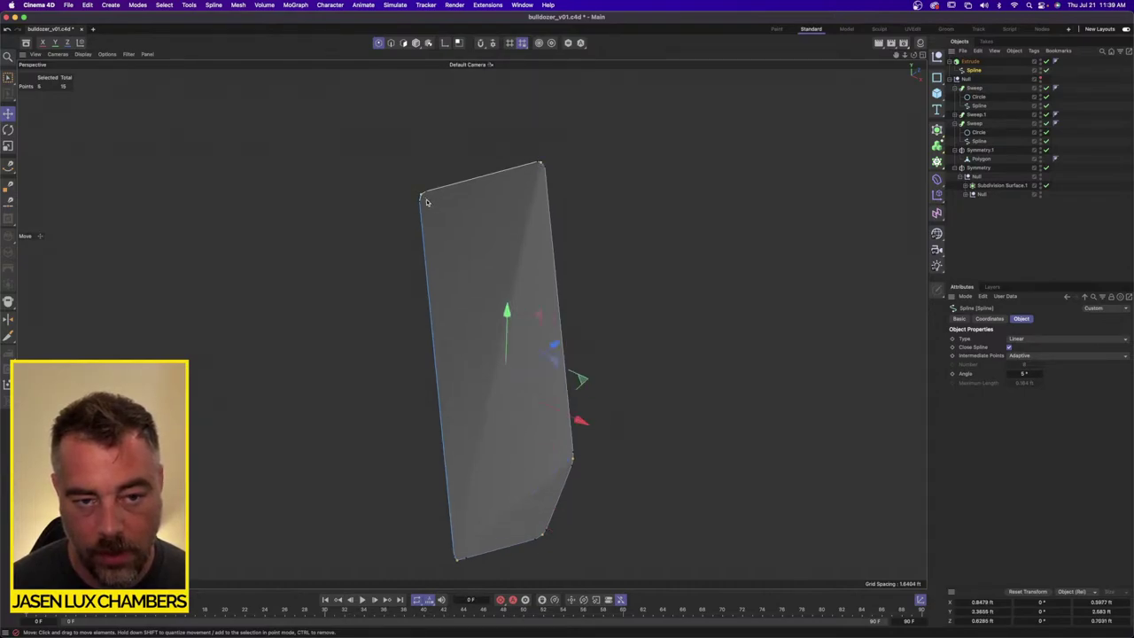
{"action": "key", "text": "u"}
{"action": "key", "text": "i"}
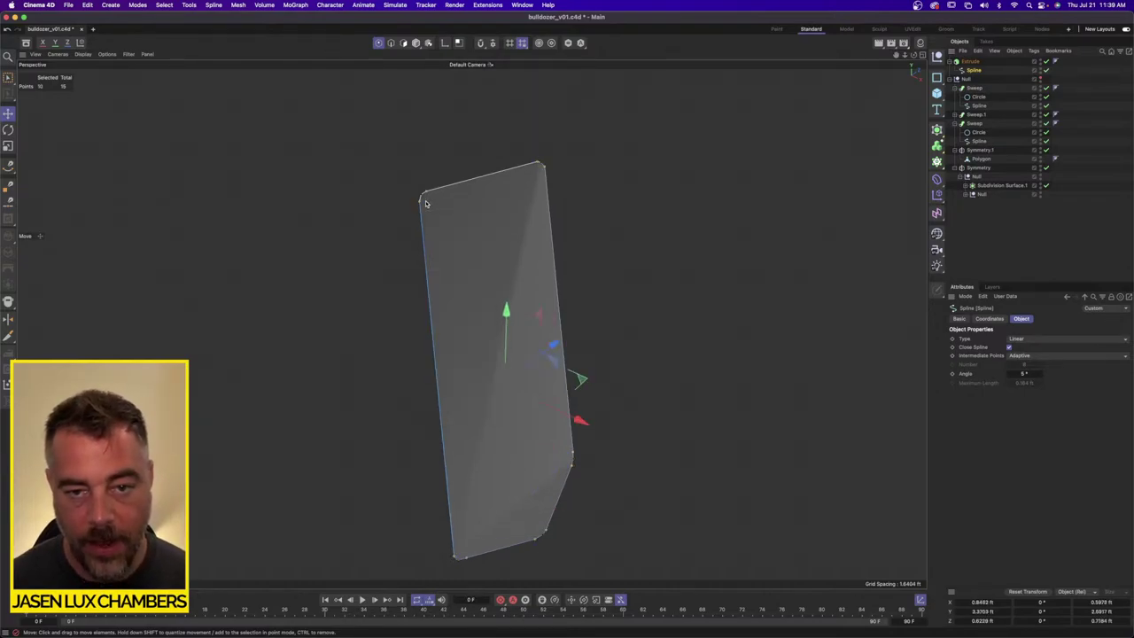
{"action": "key", "text": "Delete"}
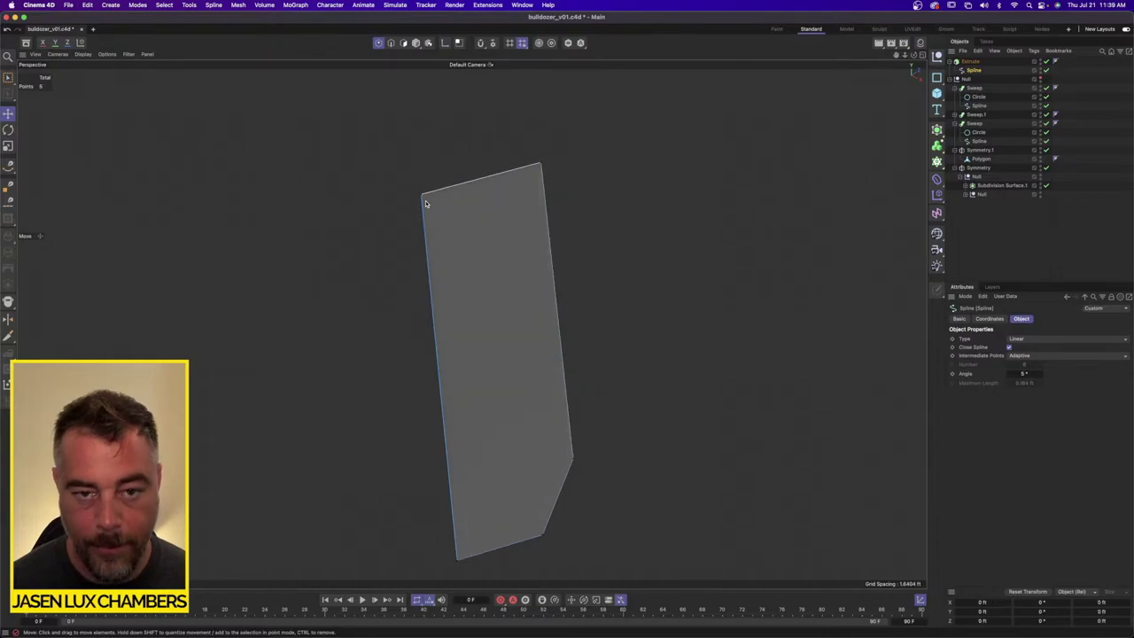
Step: Show the Null again and move all points of the pane's spline slightly outward along X to about 0.856 ft
{"action": "left_click", "coordinate": [1041, 79]}
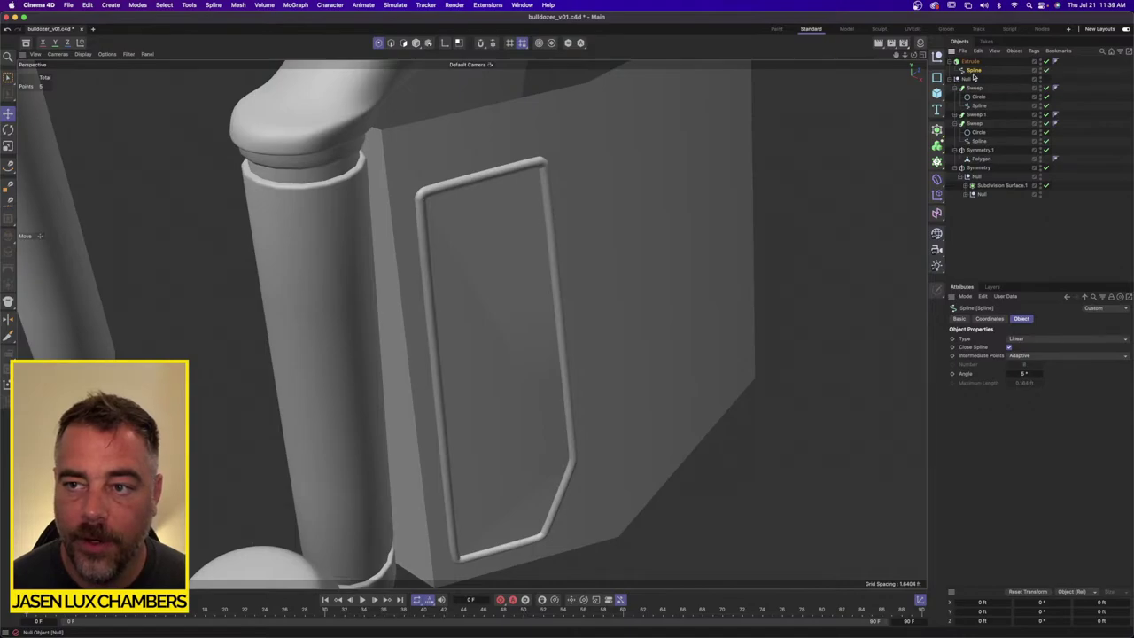
{"action": "mouse_move", "coordinate": [544, 299]}
{"action": "left_mouse_down", "text": "alt"}
{"action": "mouse_move", "coordinate": [508, 309]}
{"action": "mouse_move", "coordinate": [525, 308]}
{"action": "left_mouse_up", "text": "alt"}
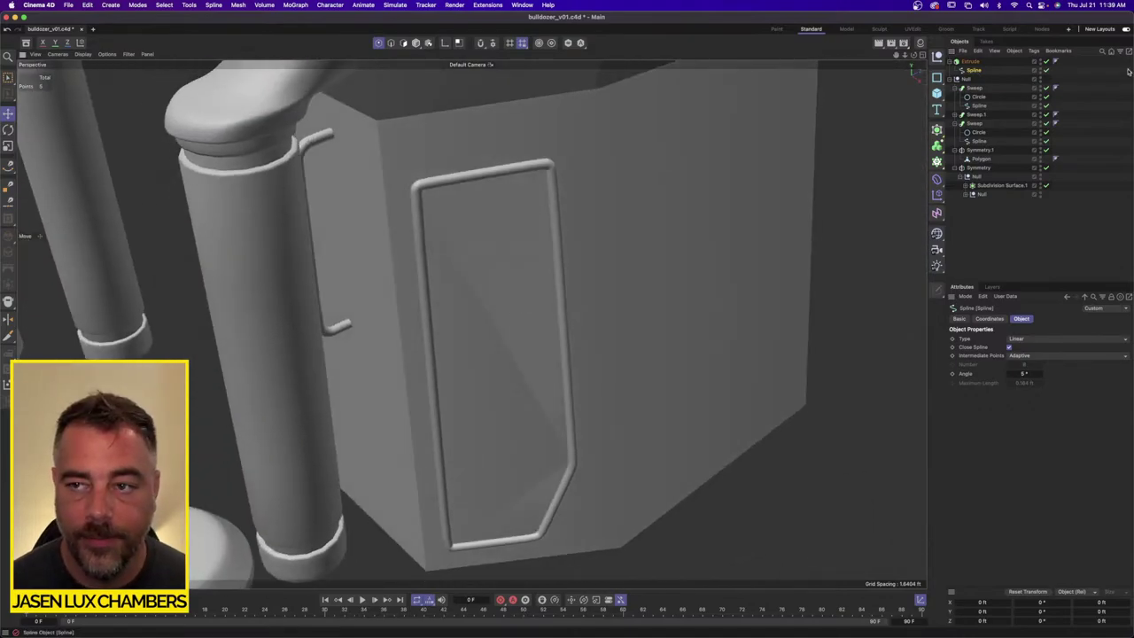
{"action": "key", "text": "super+a"}
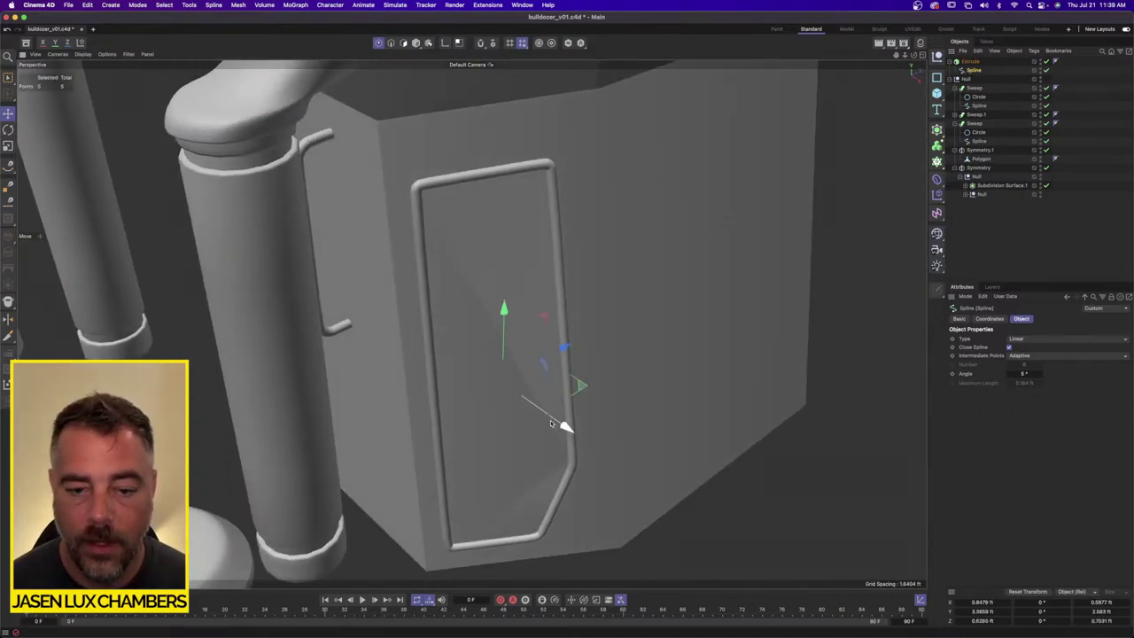
{"action": "left_click_drag", "start_coordinate": [566, 428], "coordinate": [567, 428]}
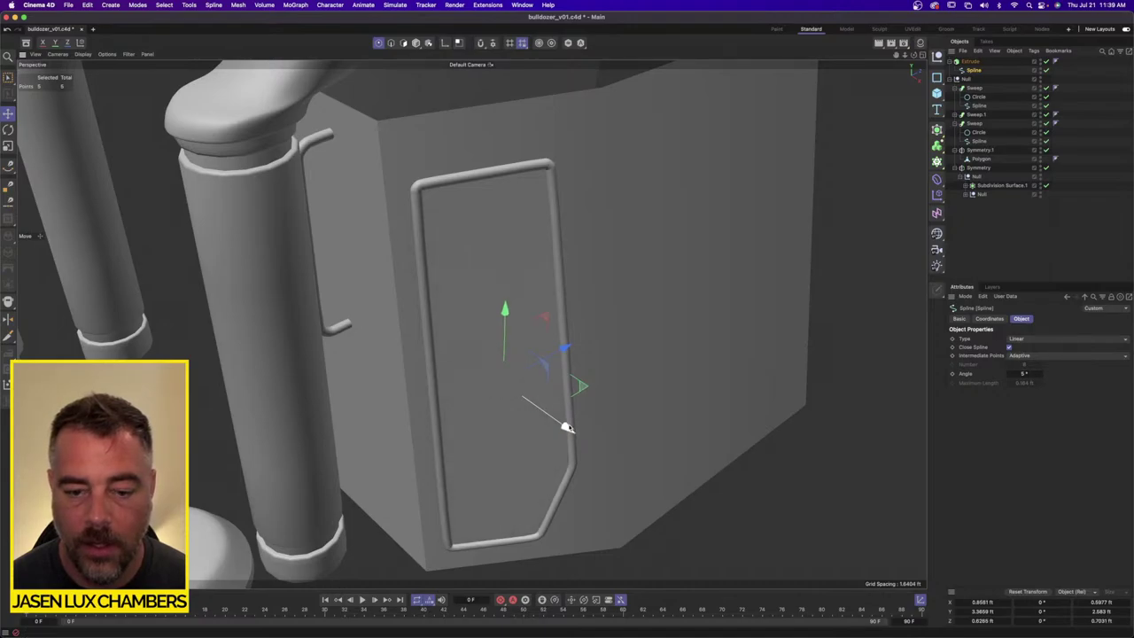
{"action": "left_click", "coordinate": [1075, 230]}
{"action": "scroll", "coordinate": [501, 281], "scroll_direction": "down", "scroll_amount": 5}
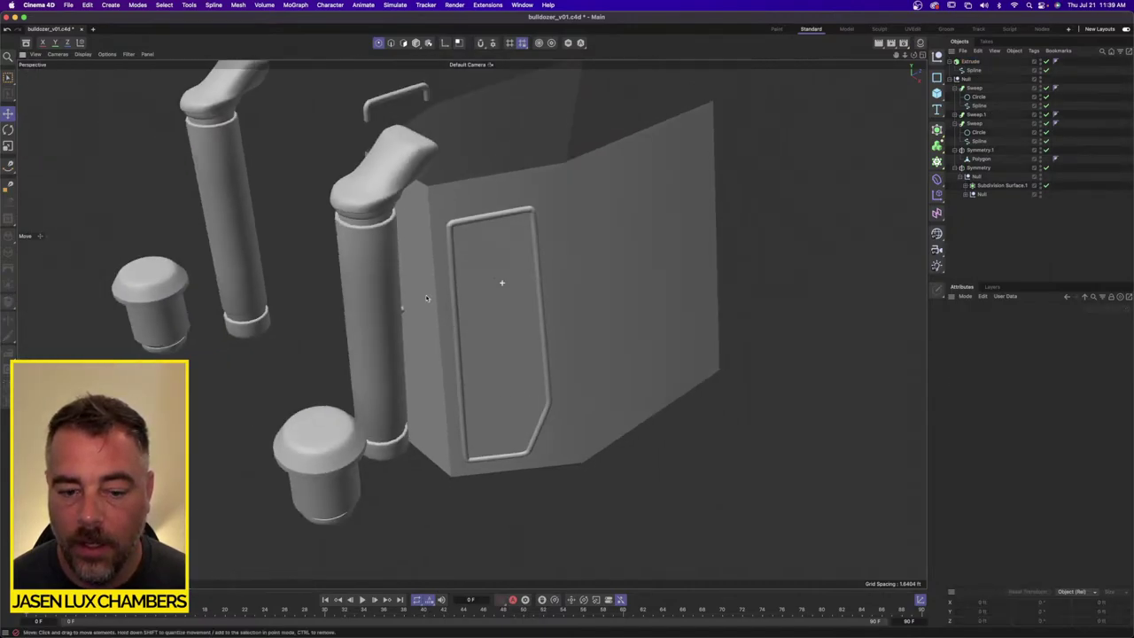
{"action": "left_click_drag", "start_coordinate": [501, 281], "coordinate": [532, 248], "text": "alt"}
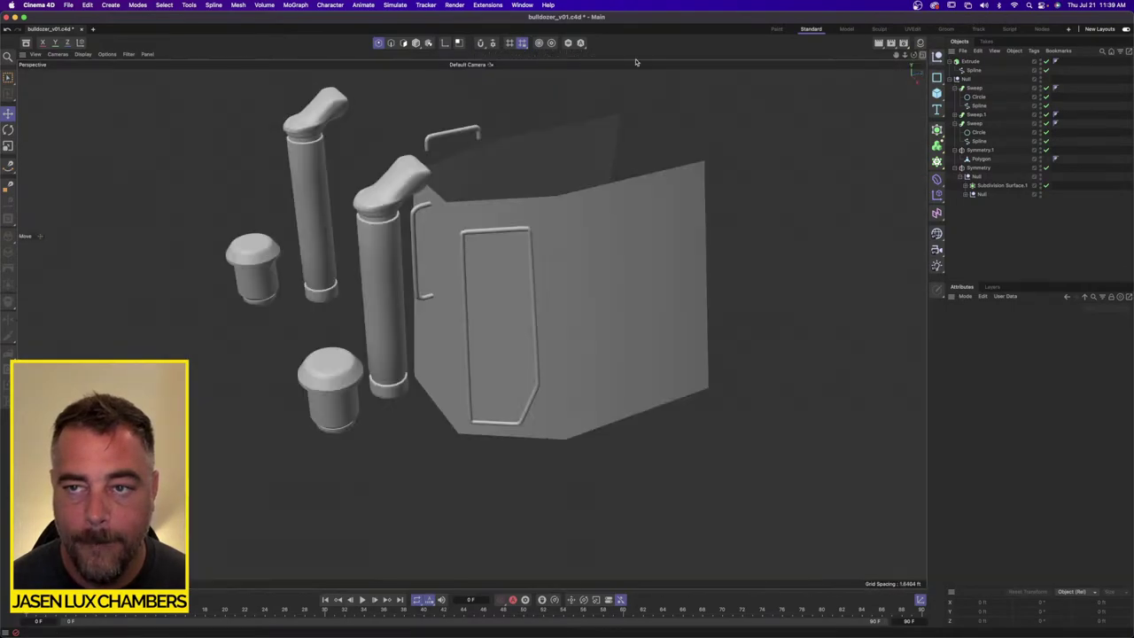
Step: Create a new material and set its color value (V) to 10% for a near-black look
{"action": "left_click", "coordinate": [920, 42]}
{"action": "double_click", "coordinate": [861, 176]}
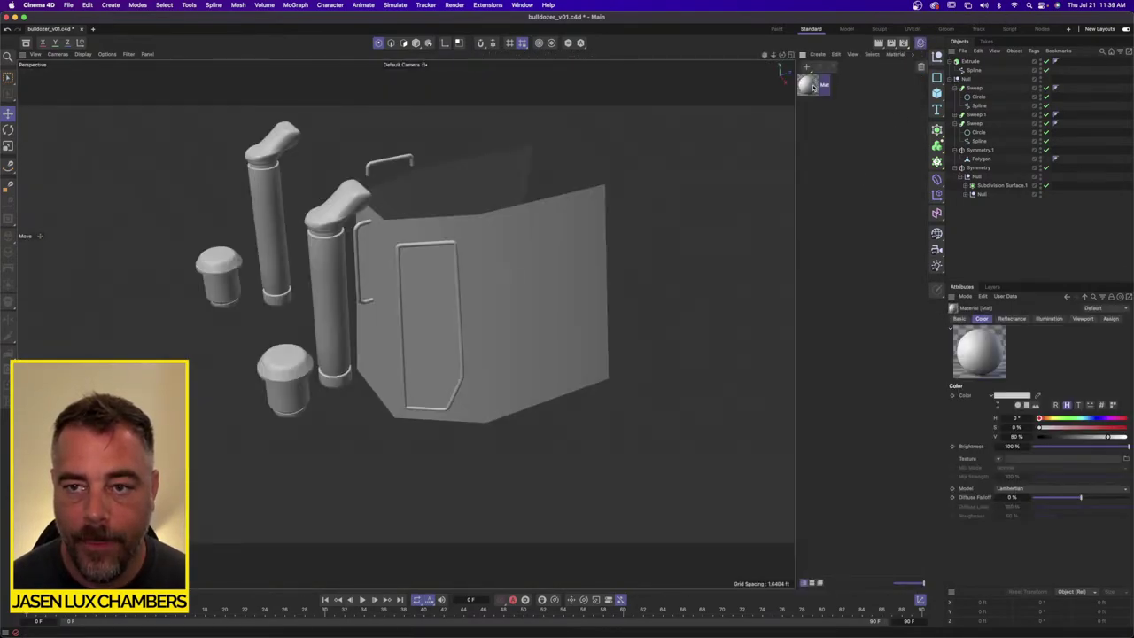
{"action": "double_click", "coordinate": [814, 87]}
{"action": "left_click", "coordinate": [846, 174]}
{"action": "left_click", "coordinate": [986, 152]}
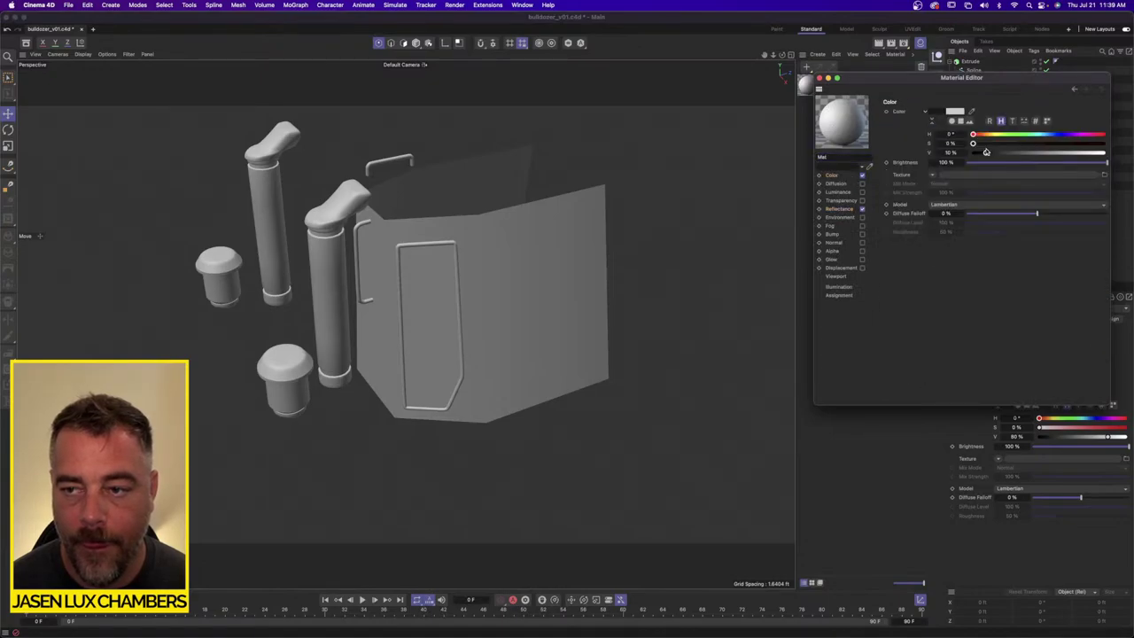
{"action": "left_click", "coordinate": [819, 78]}
Step: Apply the dark material to the window pane's Extrude and to the window frame's Sweep
{"action": "left_click_drag", "start_coordinate": [810, 83], "coordinate": [450, 298]}
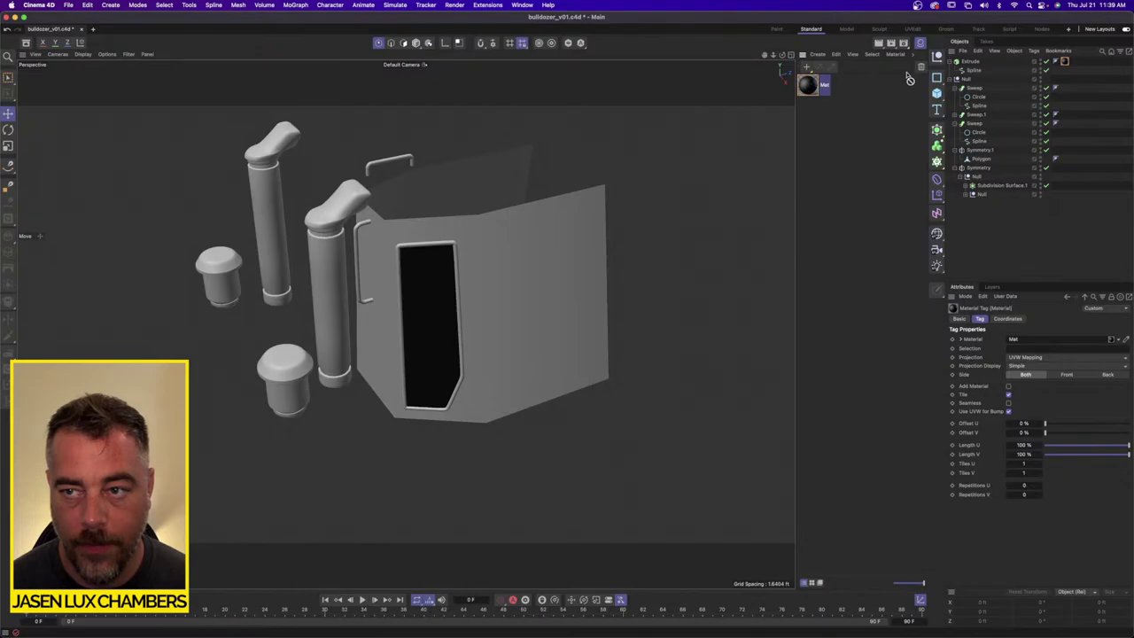
{"action": "left_click_drag", "start_coordinate": [908, 75], "coordinate": [430, 245]}
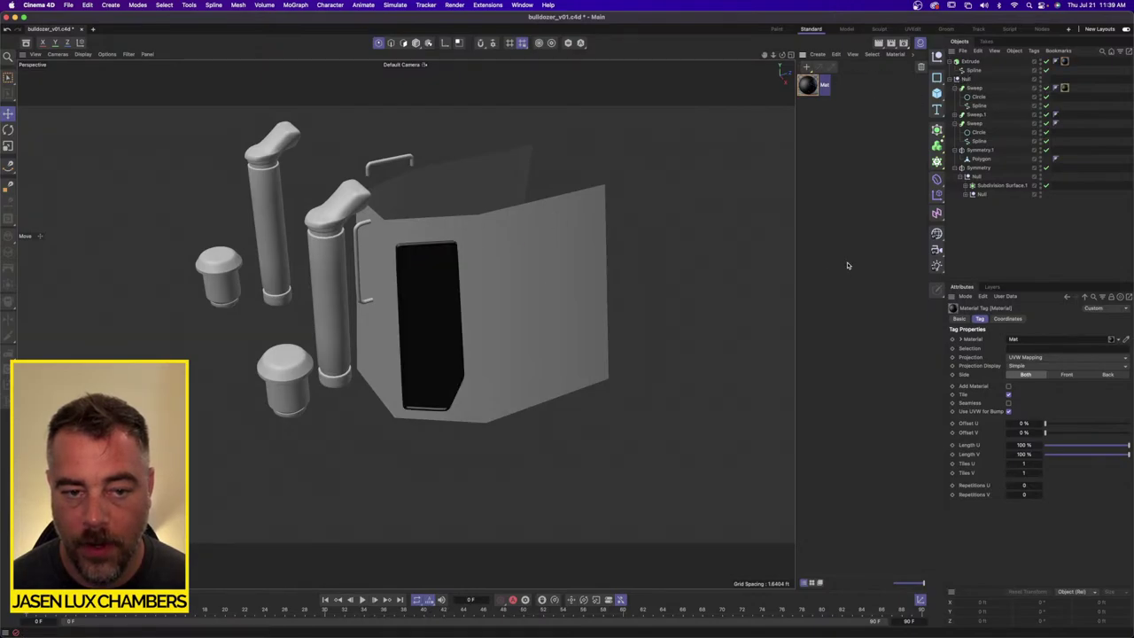
{"action": "left_click", "coordinate": [872, 259]}
{"action": "left_click_drag", "start_coordinate": [464, 345], "coordinate": [502, 335], "text": "alt"}
{"action": "right_click_drag", "start_coordinate": [503, 333], "coordinate": [399, 325], "text": "alt"}
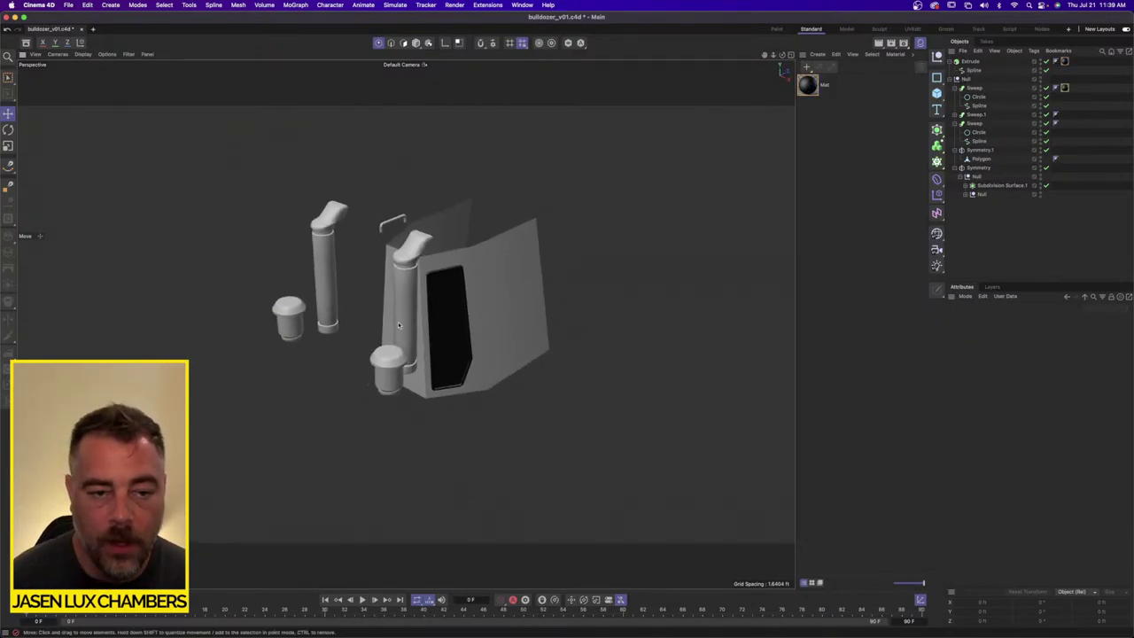
{"action": "left_click_drag", "start_coordinate": [398, 323], "coordinate": [438, 310], "text": "alt"}
{"action": "right_click_drag", "start_coordinate": [398, 286], "coordinate": [486, 298], "text": "alt"}
{"action": "left_click_drag", "start_coordinate": [402, 286], "coordinate": [434, 276], "text": "alt"}
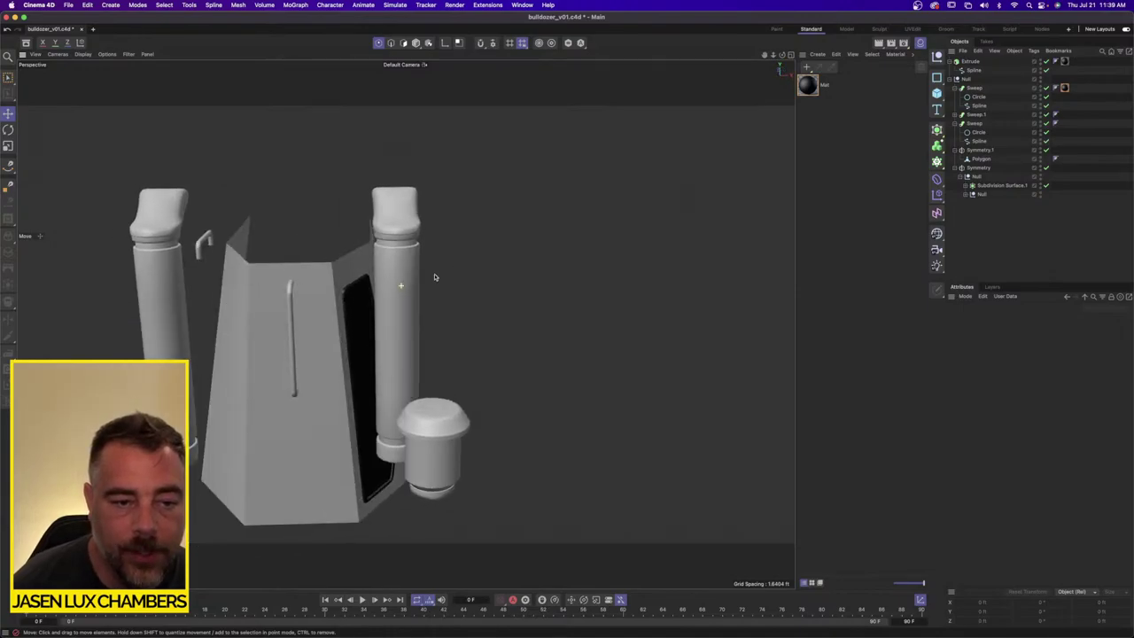
Step: Select all points of the spline inside the cab handle's Sweep and close the material manager
{"action": "left_click", "coordinate": [292, 304]}
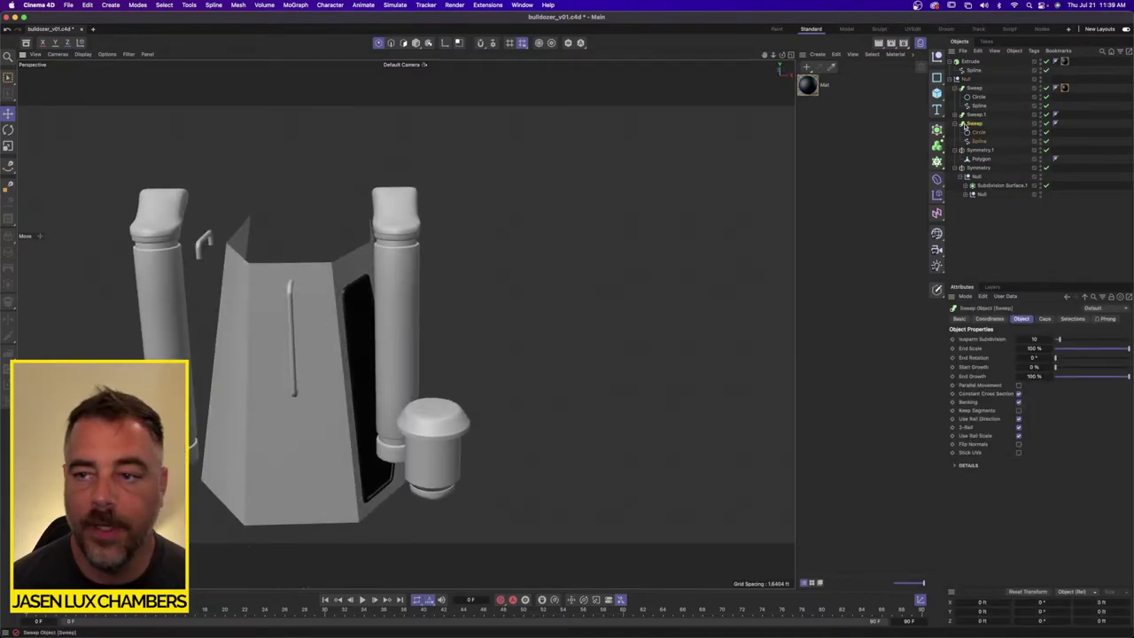
{"action": "left_click", "coordinate": [978, 141]}
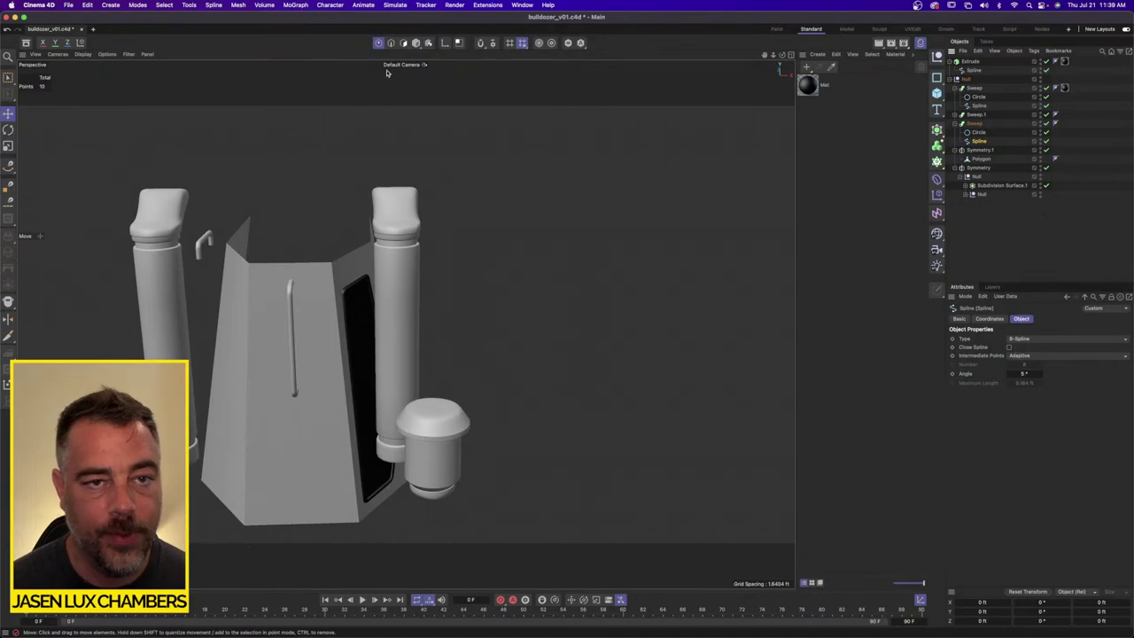
{"action": "key", "text": "super+a"}
{"action": "left_click_drag", "start_coordinate": [285, 326], "coordinate": [213, 328], "text": "alt"}
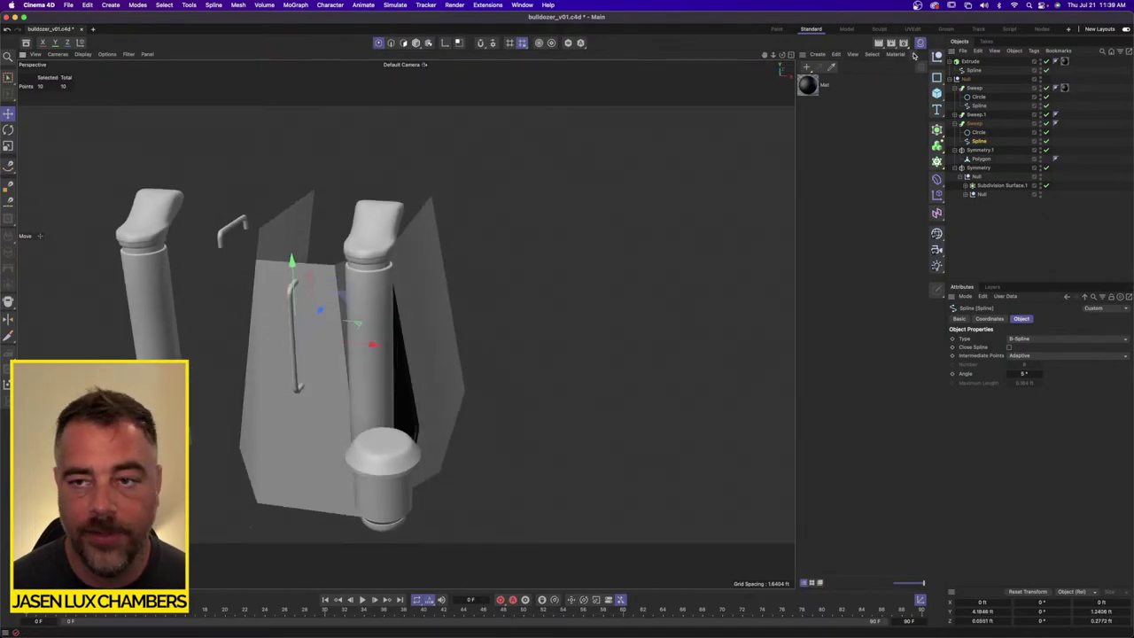
{"action": "left_click", "coordinate": [919, 43]}
{"action": "left_click", "coordinate": [921, 54]}
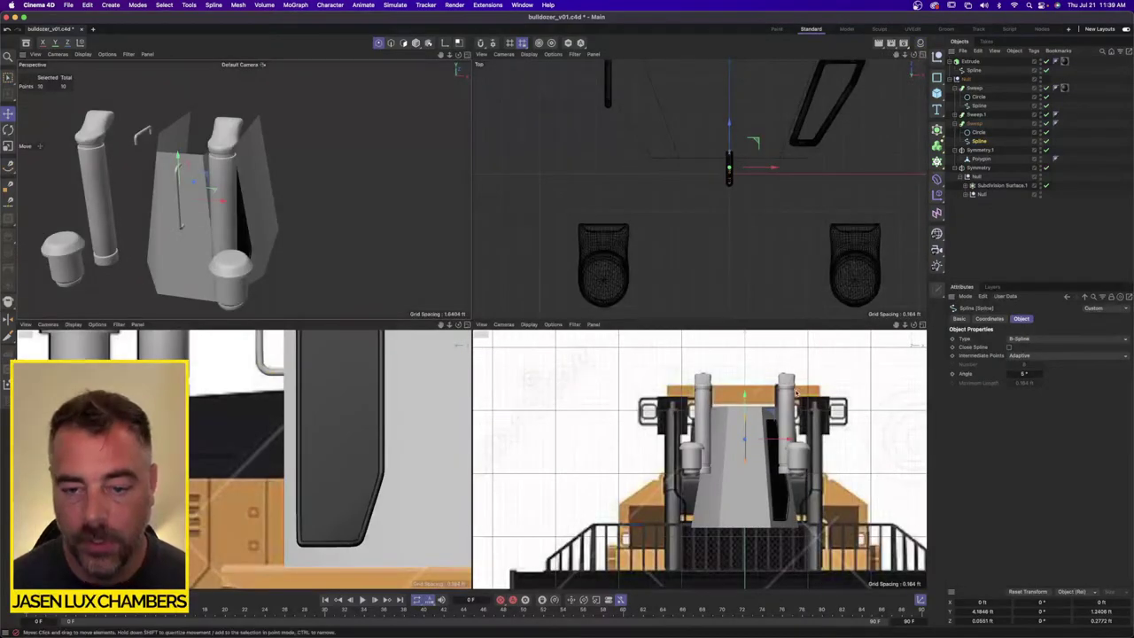
Step: Switch to Finder and preview bulldozer_front-side-back.jpeg to examine the cab handle, then return to Cinema 4D
{"action": "key", "text": "super+Tab"}
{"action": "key", "text": "space"}
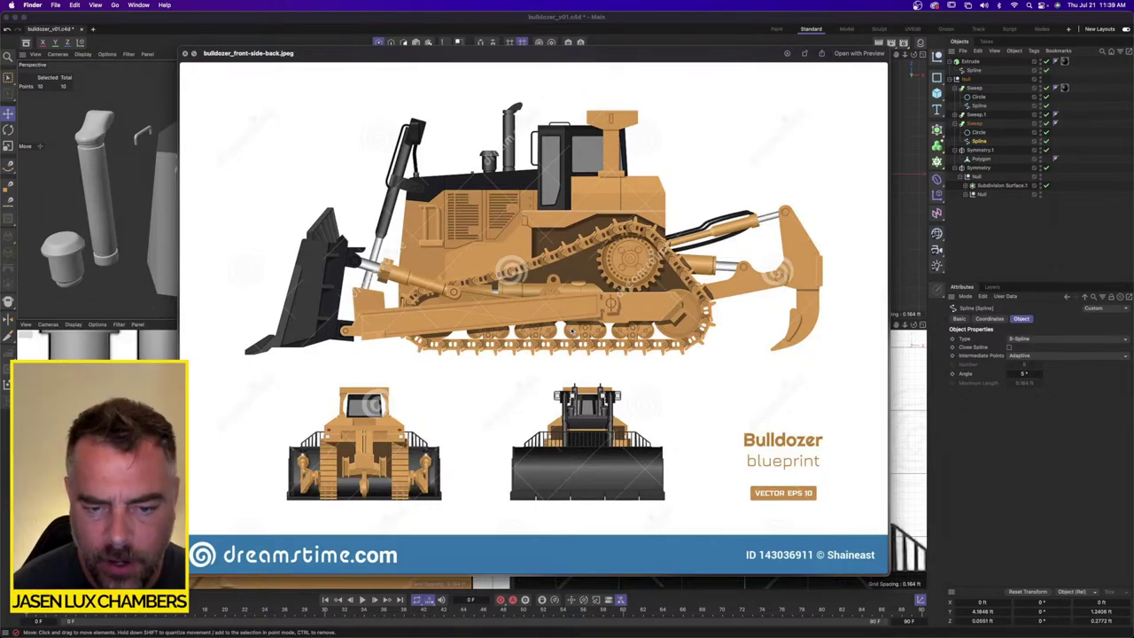
{"action": "key", "text": "space"}
{"action": "key", "text": "super+Tab"}
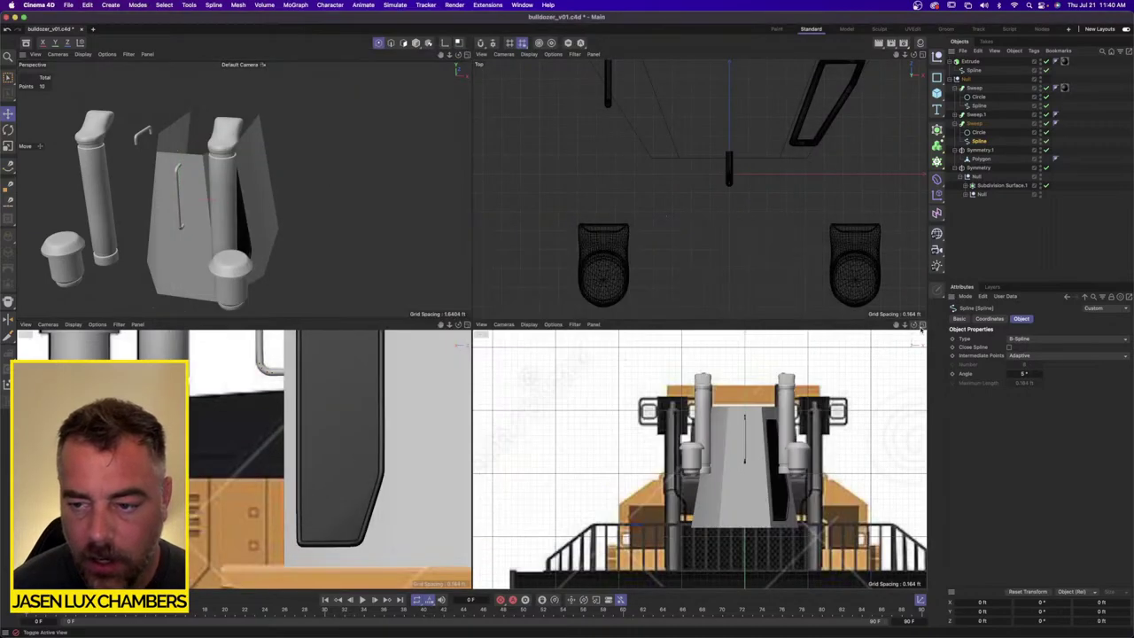
Step: Select all points of the cab handle's sweep spline in the front view and move them sideways to about X 0.45 ft
{"action": "left_click", "coordinate": [924, 330]}
{"action": "scroll", "coordinate": [602, 257], "scroll_direction": "up", "scroll_amount": 6}
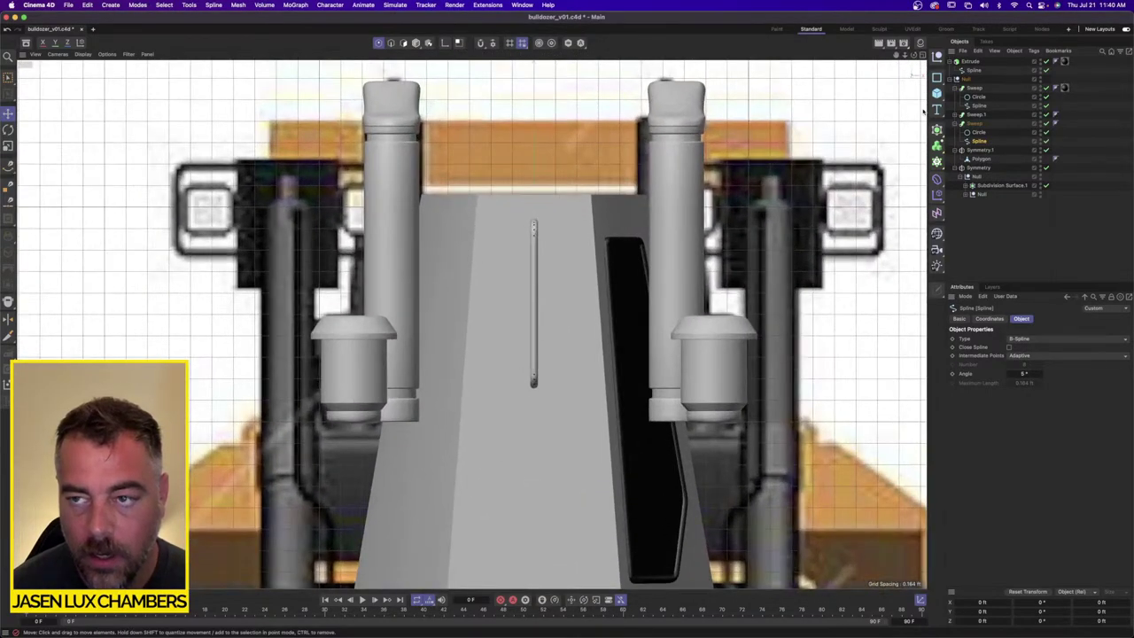
{"action": "left_click", "coordinate": [975, 70]}
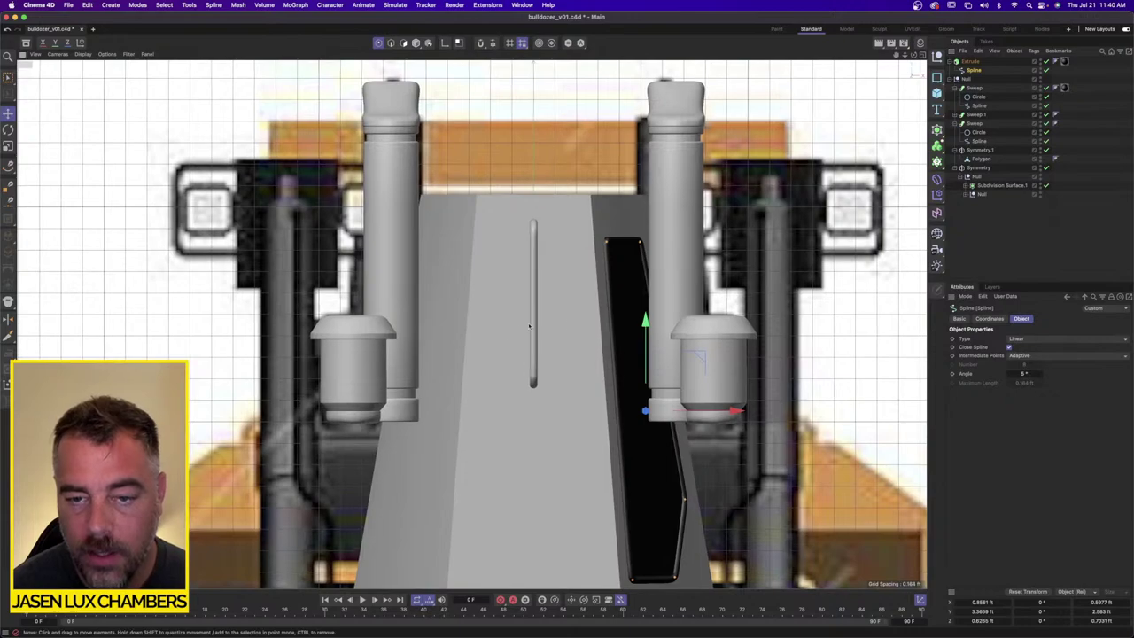
{"action": "right_click", "coordinate": [978, 140]}
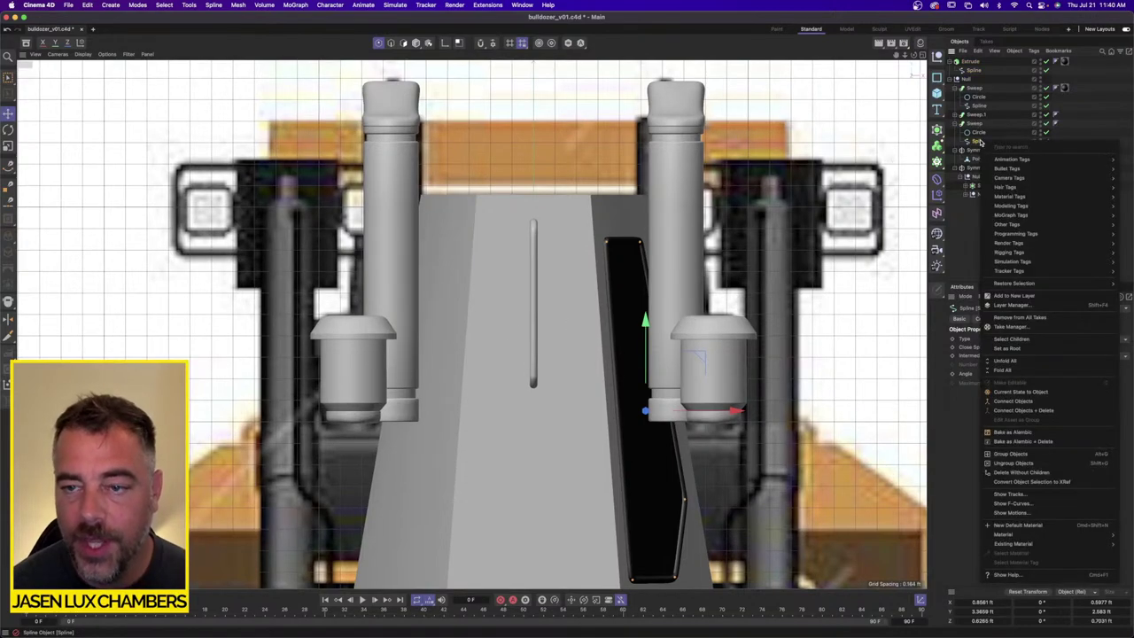
{"action": "left_click", "coordinate": [975, 141]}
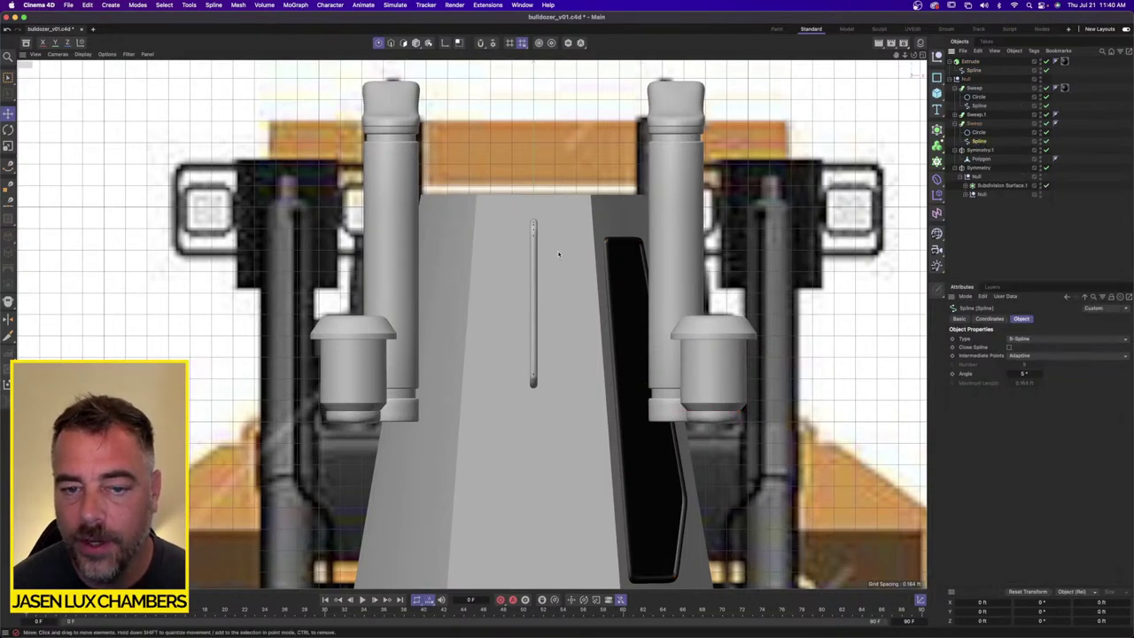
{"action": "key", "text": "super+a"}
{"action": "left_click_drag", "start_coordinate": [593, 307], "coordinate": [656, 302]}
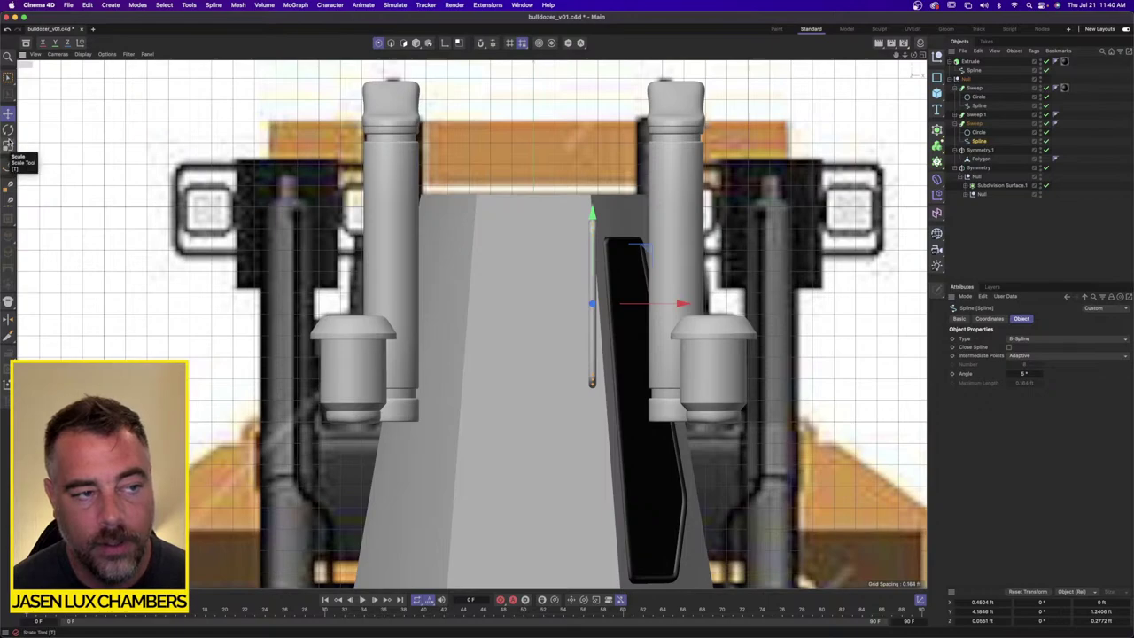
Step: Hide the main Null to reveal the front reference image and nest the window pane's Extrude inside that Null
{"action": "left_click", "coordinate": [8, 130]}
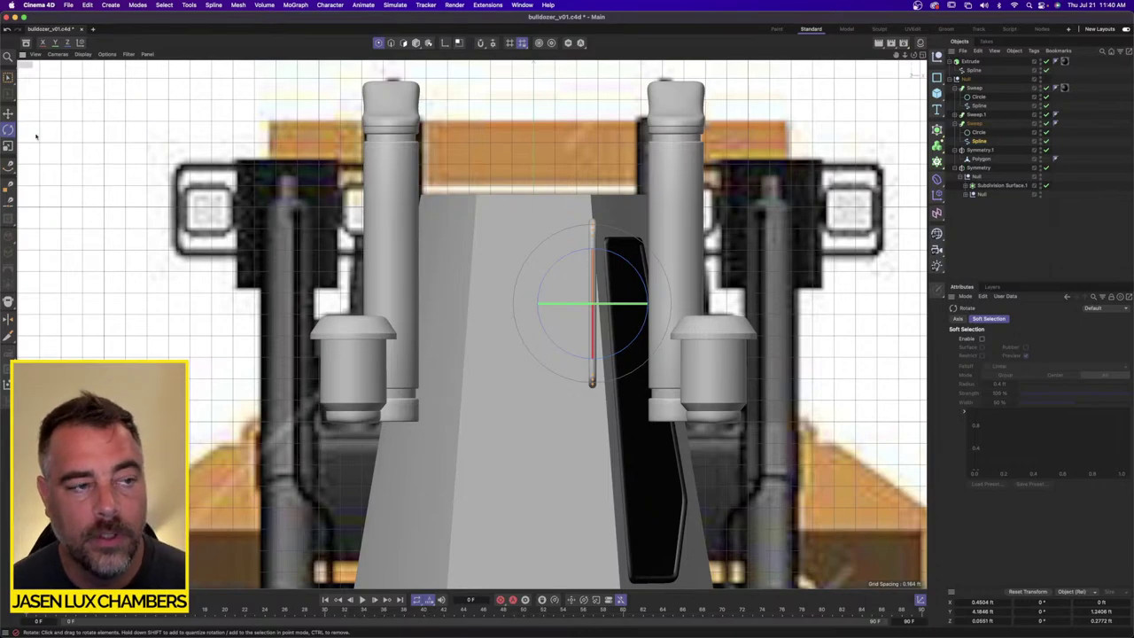
{"action": "left_click", "coordinate": [1042, 80]}
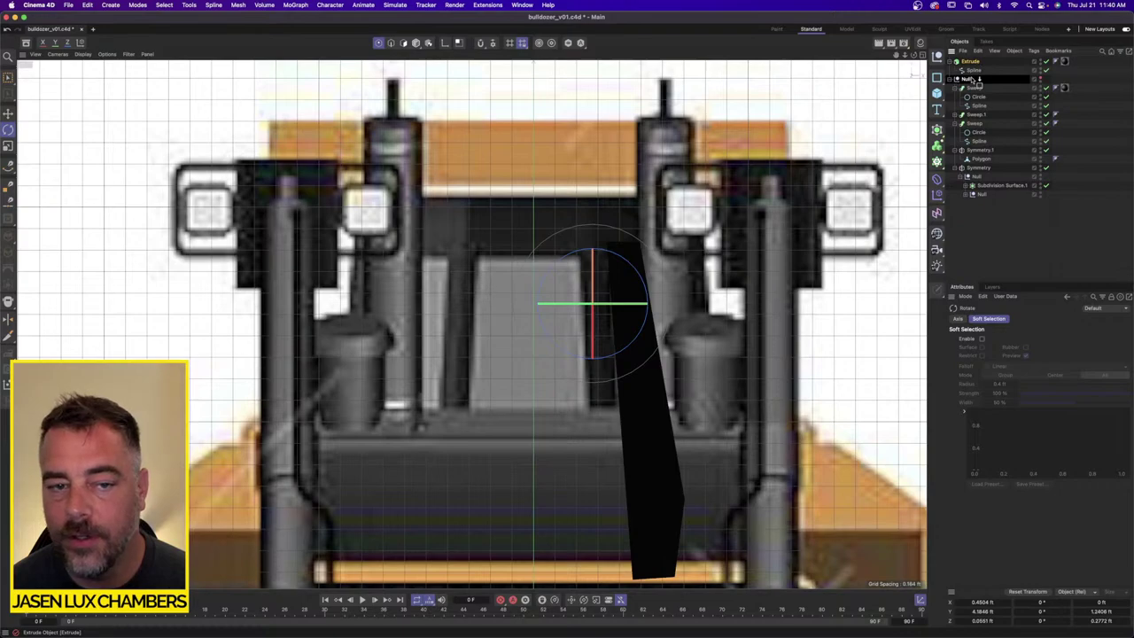
{"action": "left_click_drag", "start_coordinate": [978, 80], "coordinate": [976, 82]}
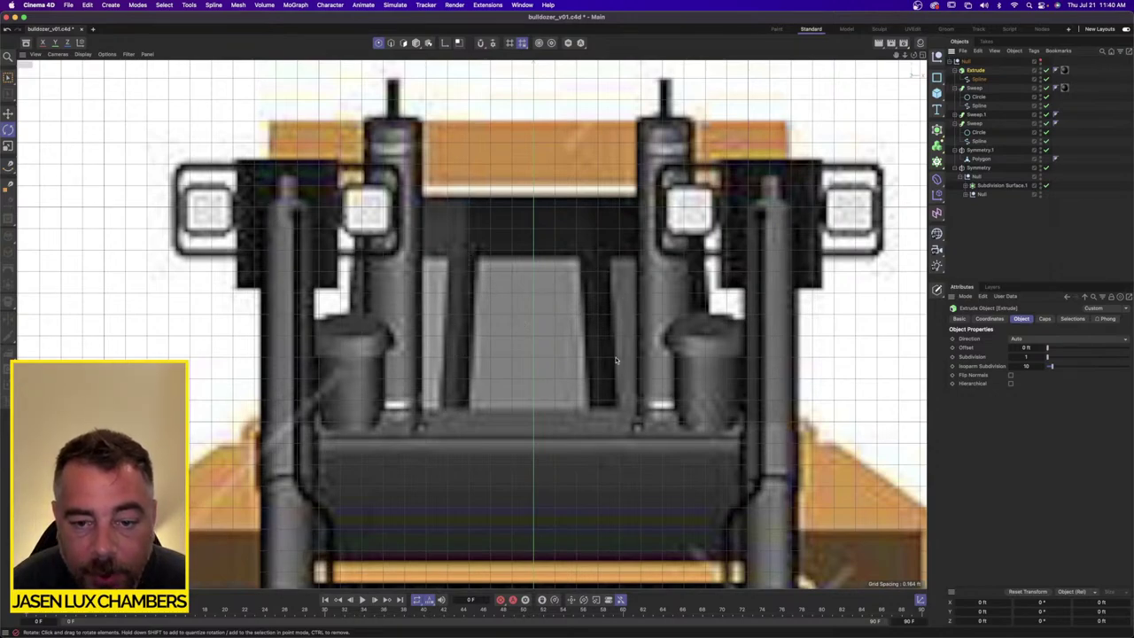
Step: Try rotating the cab handle's spline points to follow the dark pillar in the front reference
{"action": "left_click", "coordinate": [979, 141]}
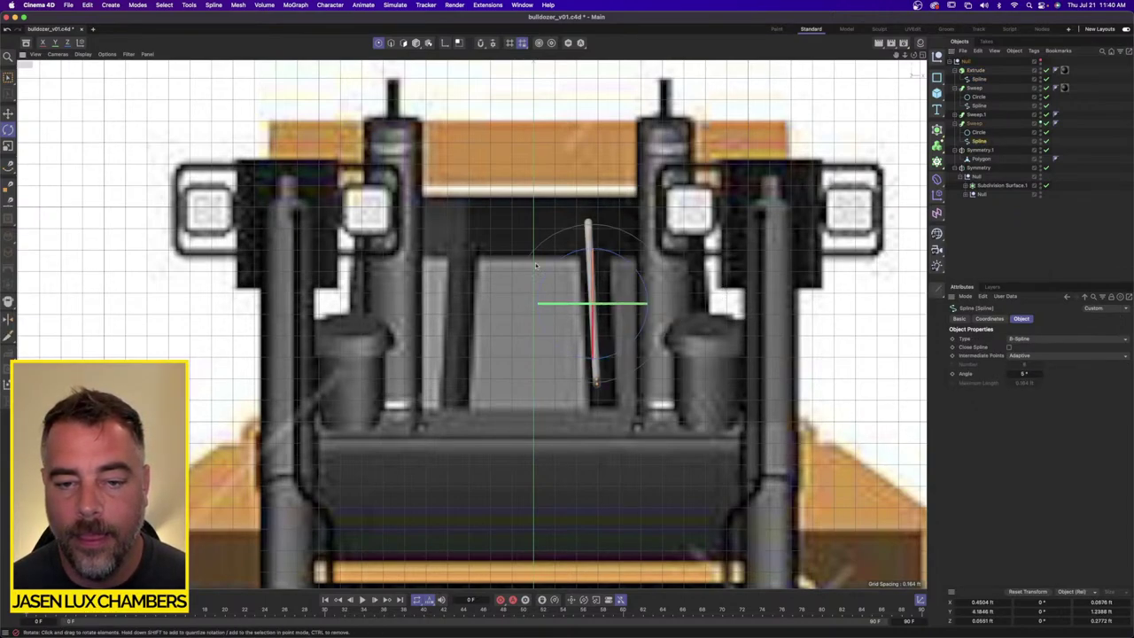
{"action": "key", "text": "e"}
{"action": "left_click_drag", "start_coordinate": [400, 330], "coordinate": [408, 330]}
{"action": "key", "text": "super+z"}
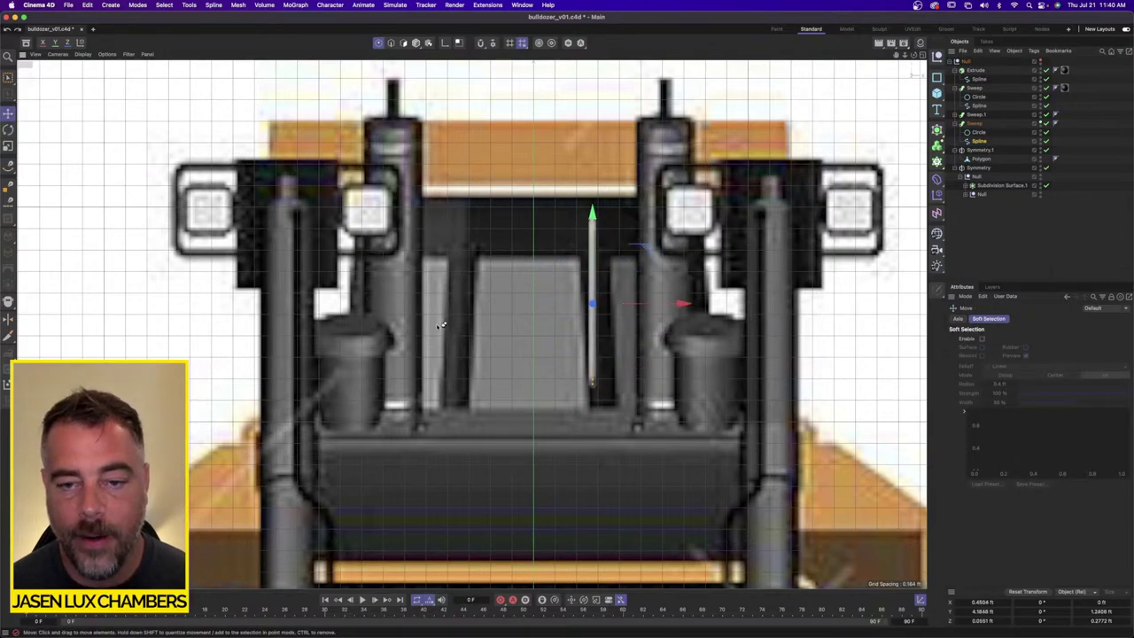
Step: Group the cab handle's Sweep, with its Circle and Spline, into its own Null
{"action": "left_click", "coordinate": [847, 201]}
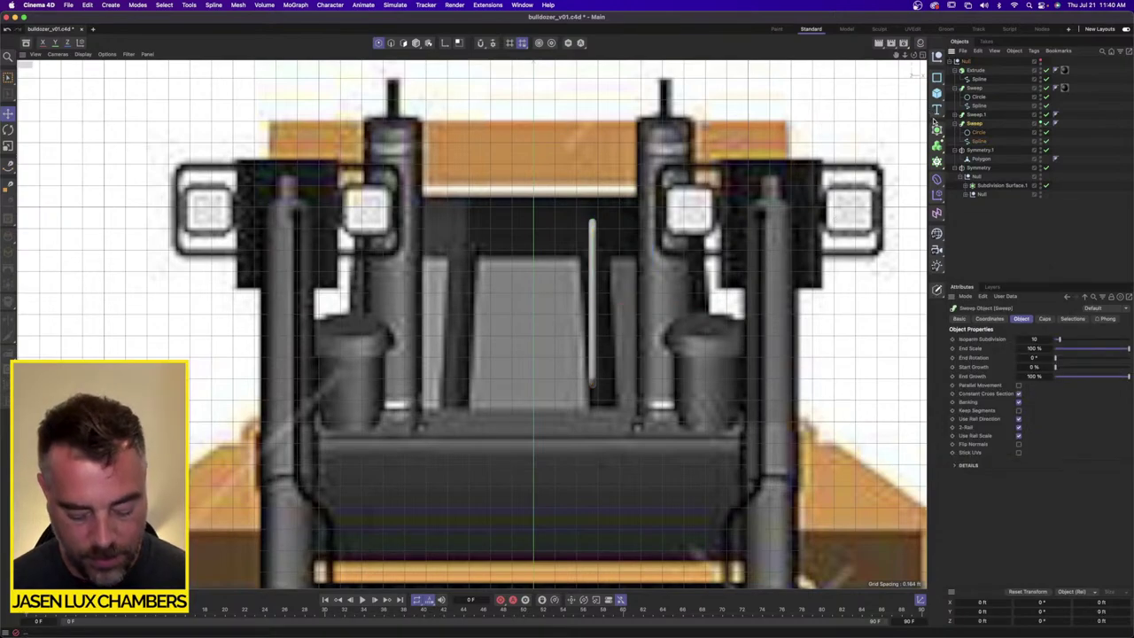
{"action": "left_click", "coordinate": [979, 141]}
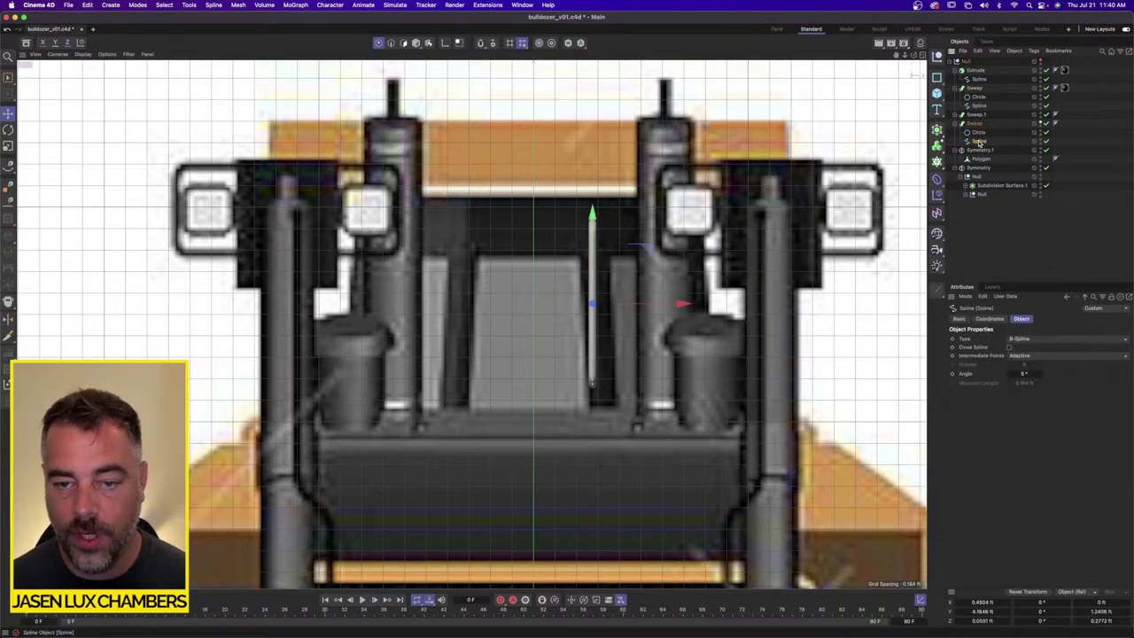
{"action": "key", "text": "alt+g"}
{"action": "left_click", "coordinate": [980, 133]}
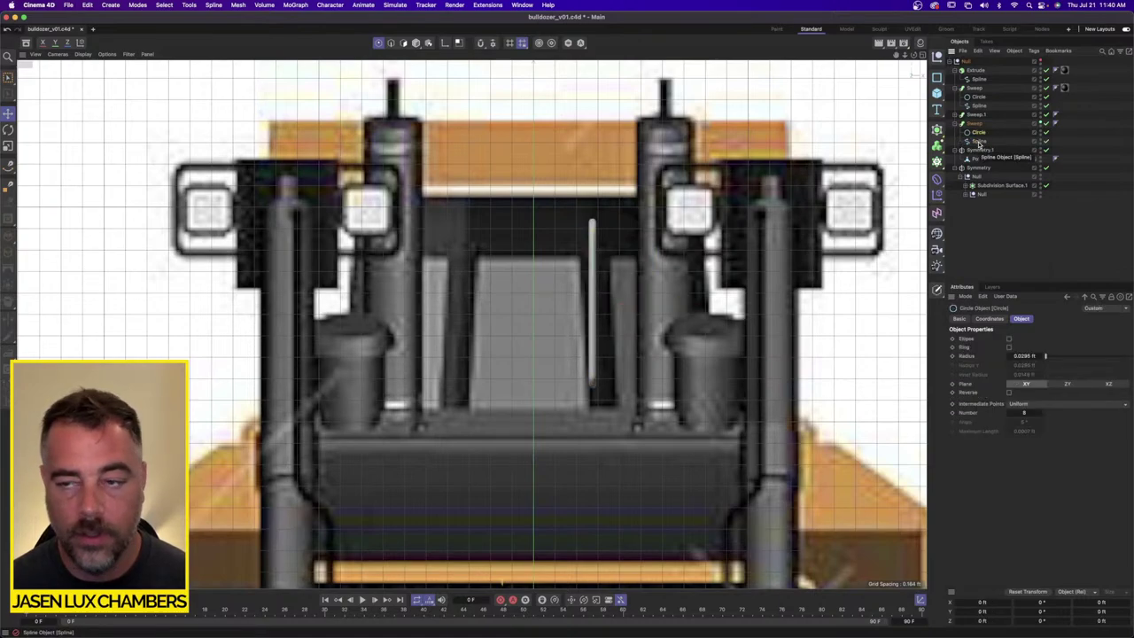
{"action": "left_click", "coordinate": [975, 123]}
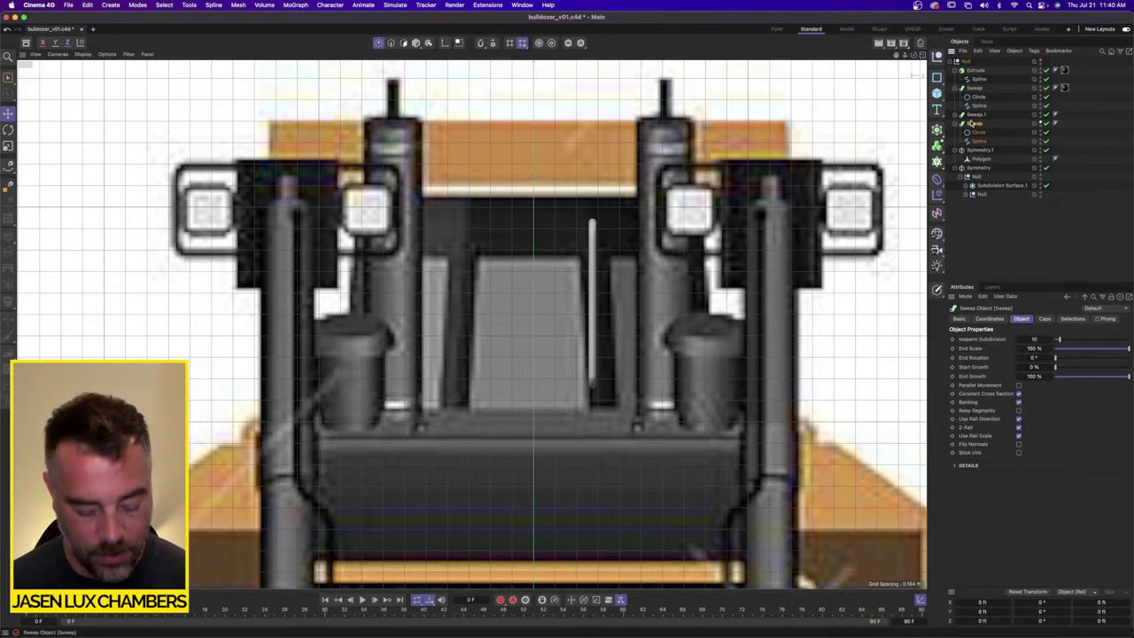
{"action": "key", "text": "alt+g"}
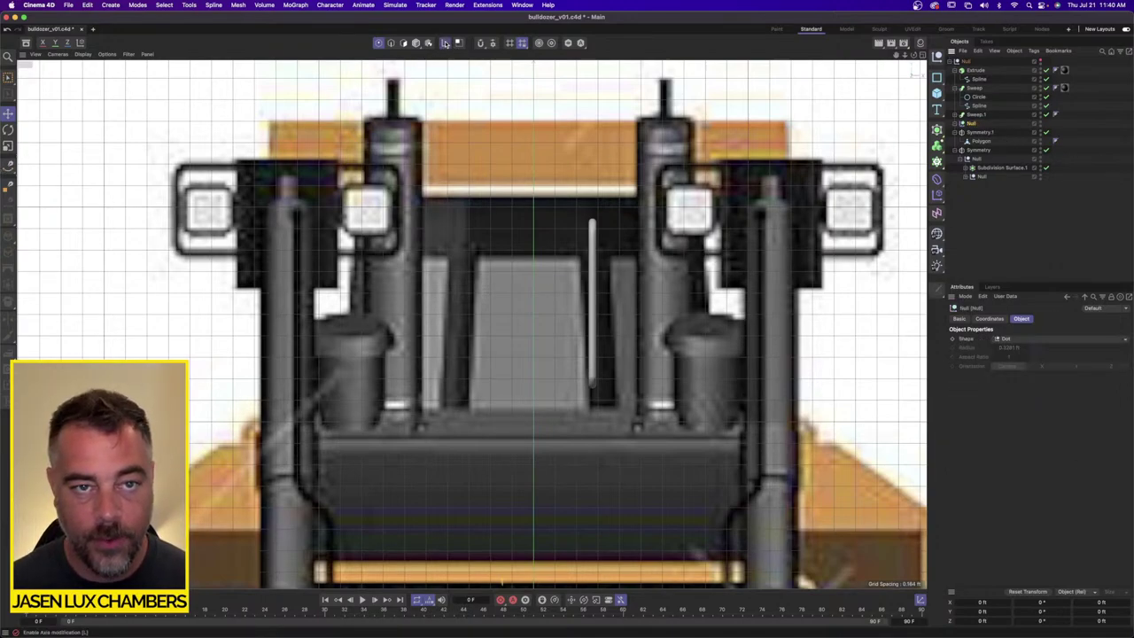
Step: Enable axis modification and move the new Null's axis to the middle of the cab handle
{"action": "left_click", "coordinate": [404, 42]}
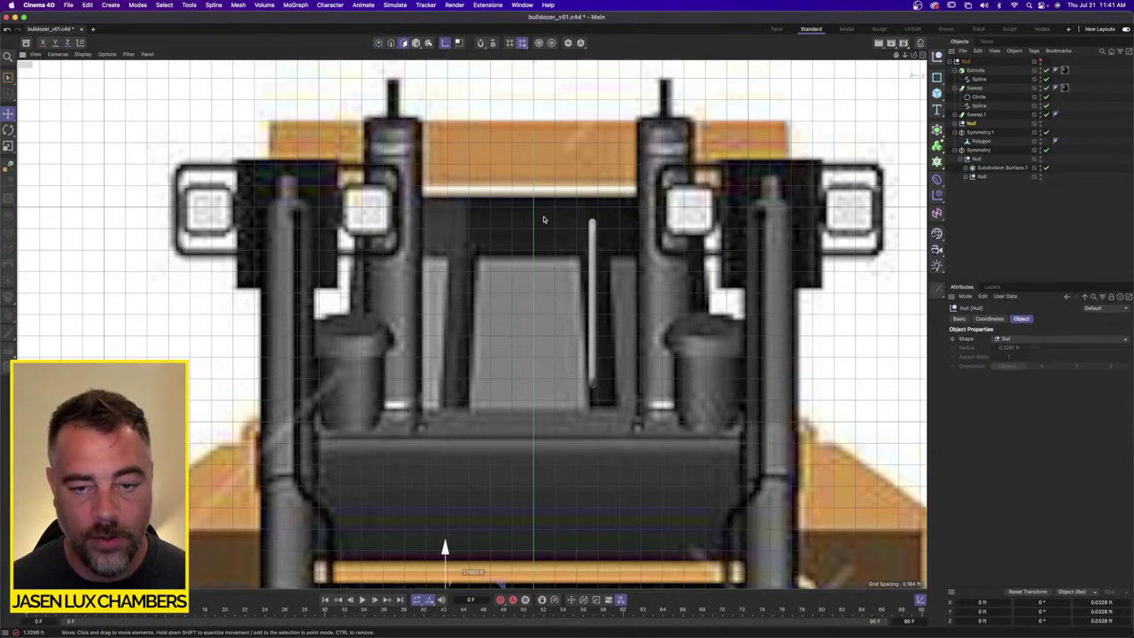
{"action": "left_click_drag", "start_coordinate": [666, 190], "coordinate": [747, 64]}
{"action": "mouse_move", "coordinate": [671, 301]}
{"action": "left_mouse_down"}
{"action": "mouse_move", "coordinate": [687, 283]}
{"action": "mouse_move", "coordinate": [688, 293]}
{"action": "left_mouse_up"}
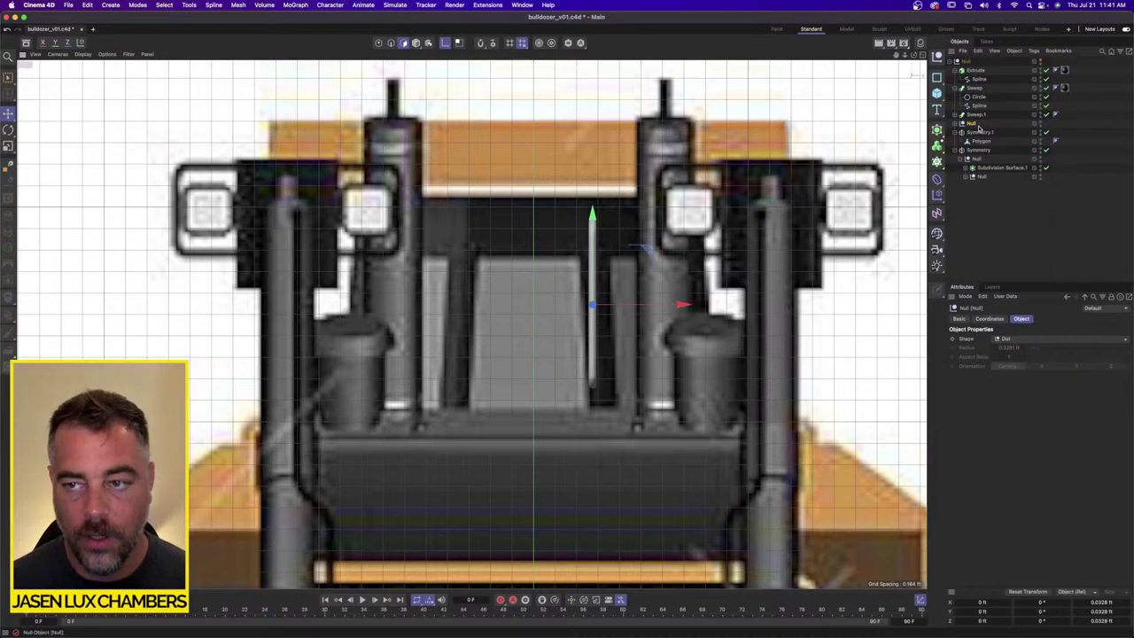
{"action": "left_click", "coordinate": [921, 55]}
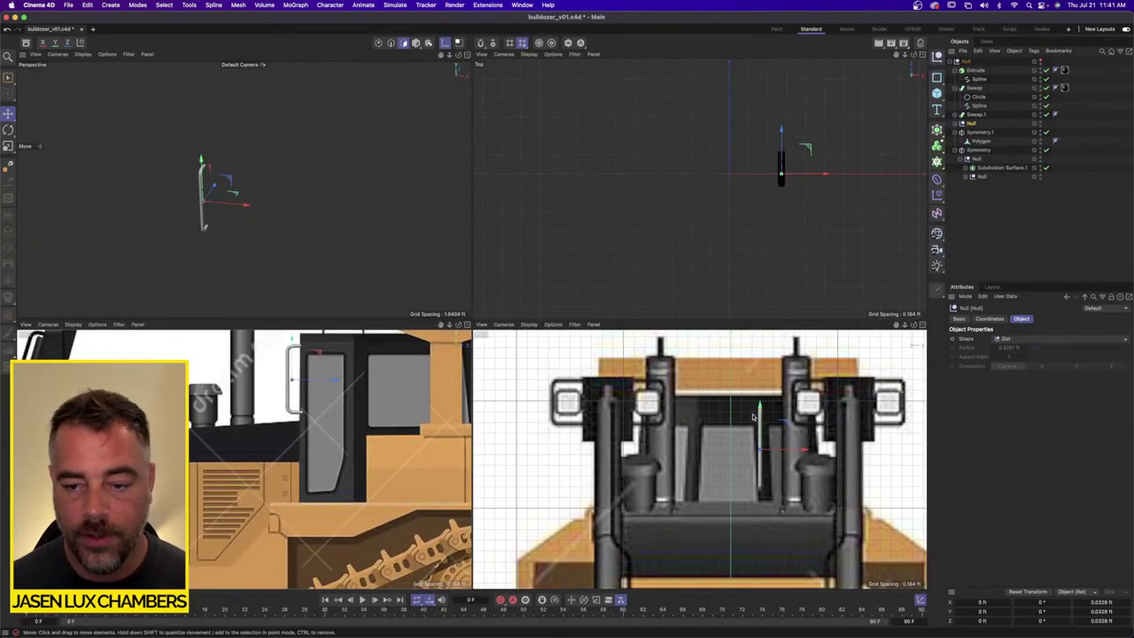
{"action": "left_click", "coordinate": [923, 325]}
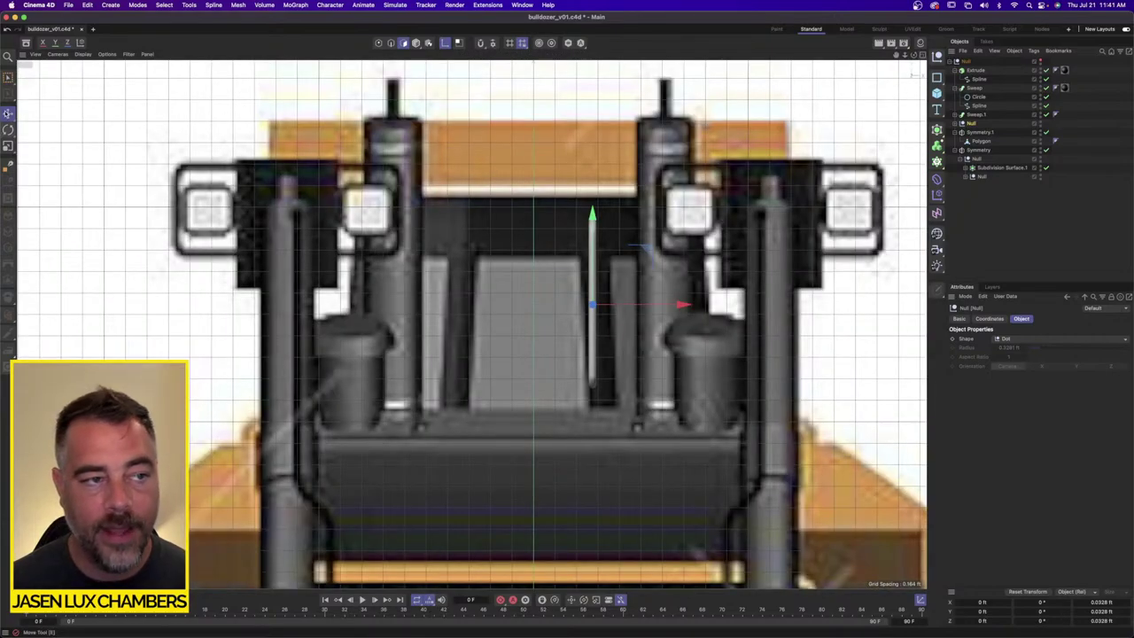
Step: Turn off axis modification and rotate the handle's Null to about -2.5° to match the pillar's slant in the front reference
{"action": "left_click", "coordinate": [415, 44]}
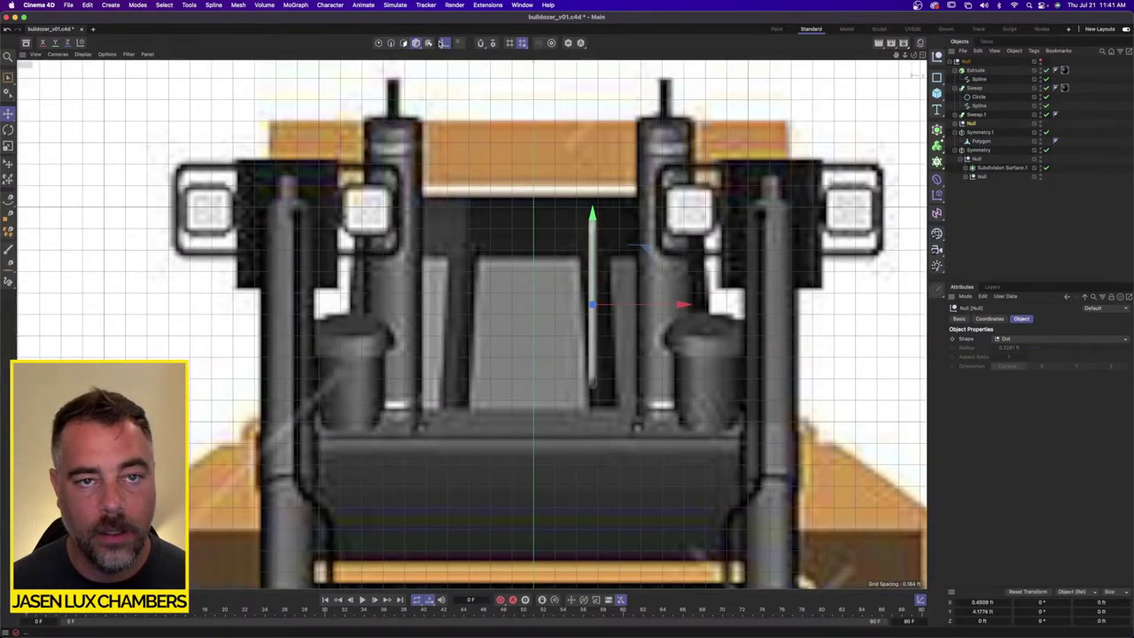
{"action": "left_click", "coordinate": [9, 131]}
{"action": "left_click_drag", "start_coordinate": [719, 431], "coordinate": [719, 420]}
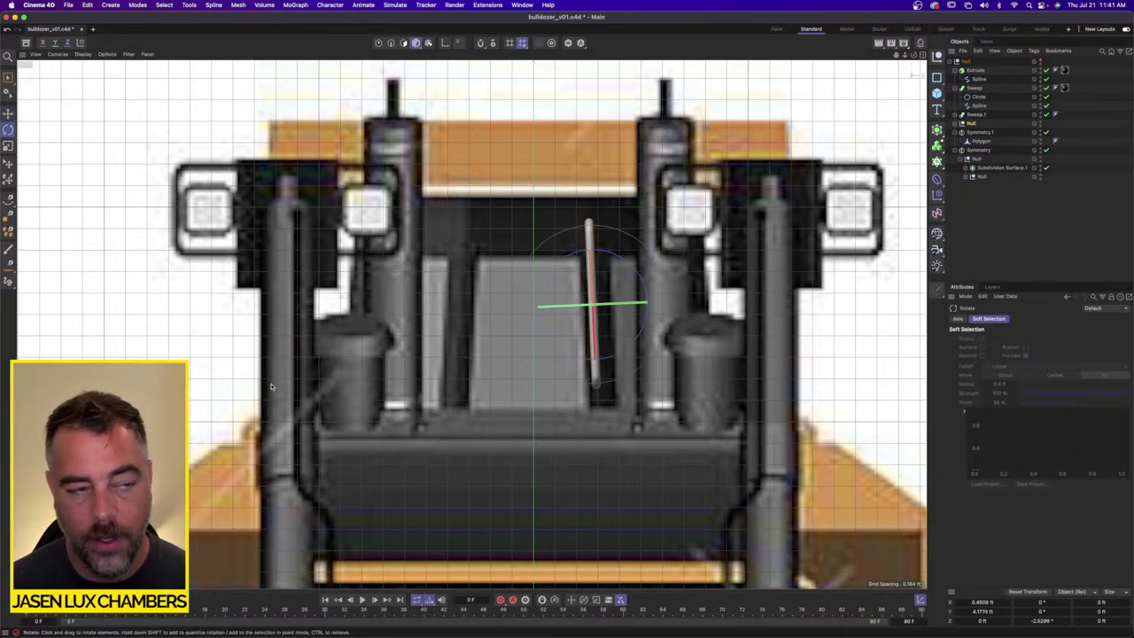
Step: Move the handle's Null outward to about X 0.484 ft, over the dark pillar in the front reference
{"action": "left_click", "coordinate": [8, 114]}
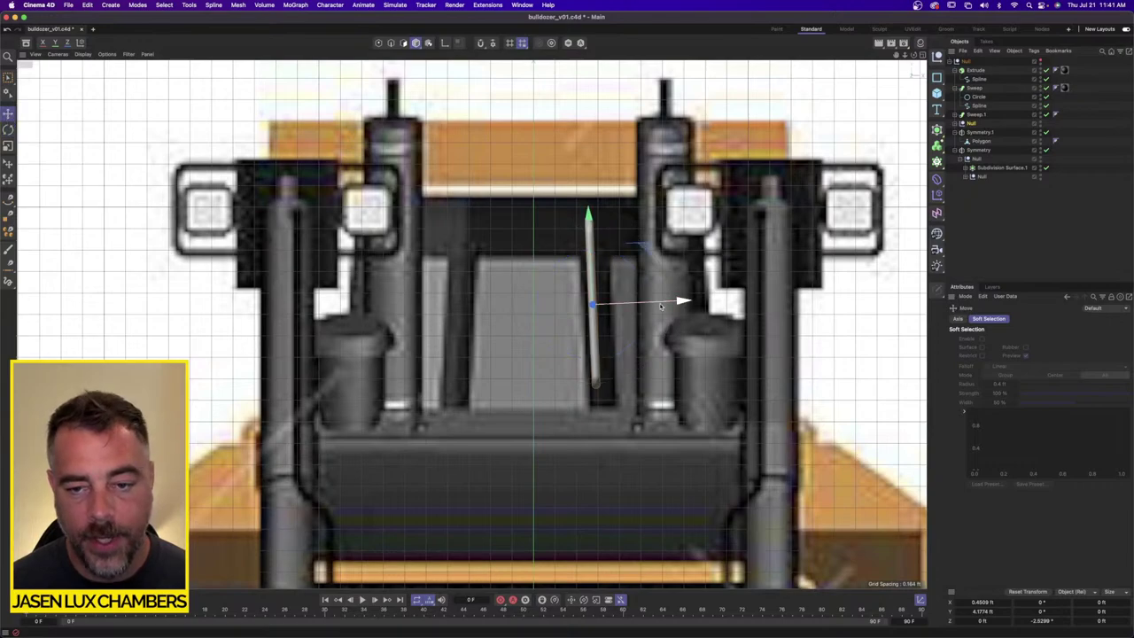
{"action": "left_click_drag", "start_coordinate": [681, 301], "coordinate": [657, 305]}
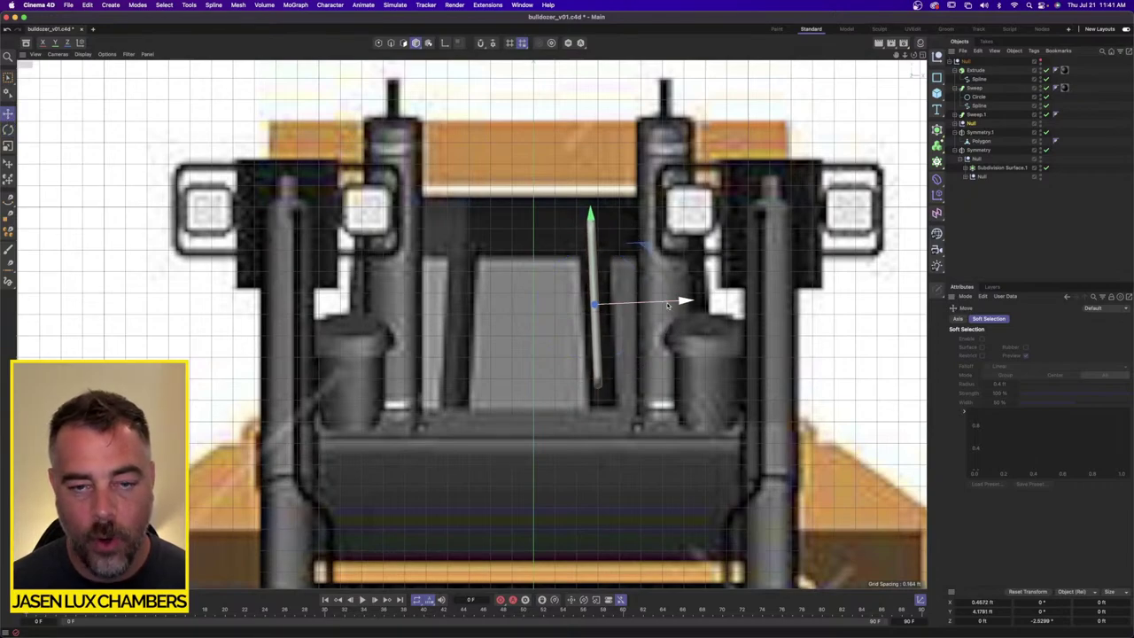
{"action": "scroll", "coordinate": [647, 245], "scroll_direction": "up", "scroll_amount": 2}
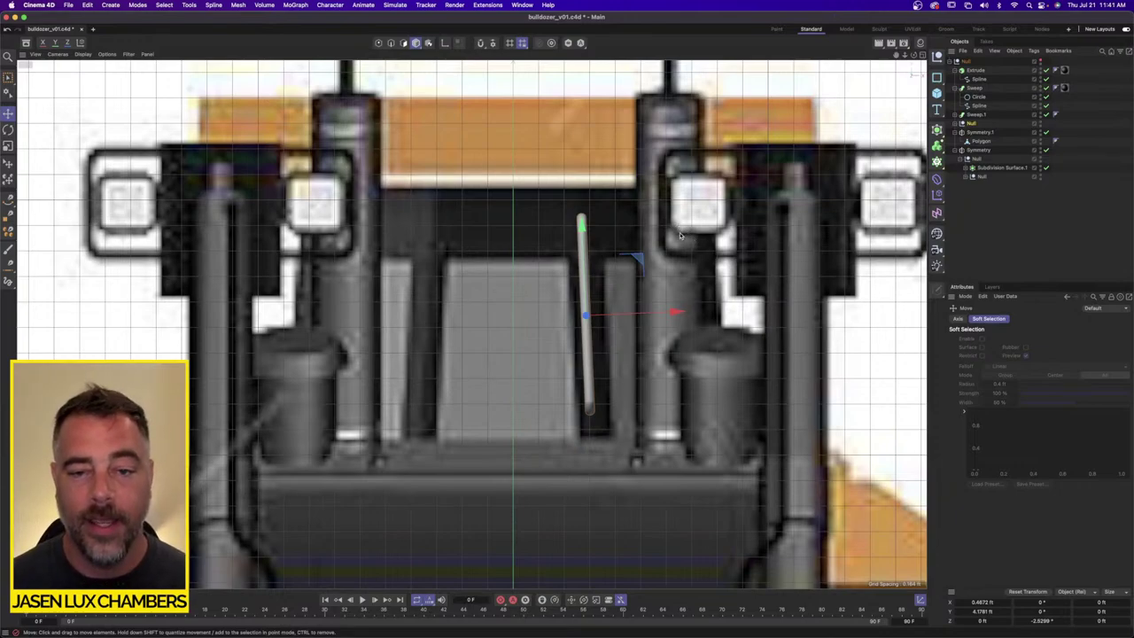
{"action": "left_click_drag", "start_coordinate": [654, 315], "coordinate": [657, 315]}
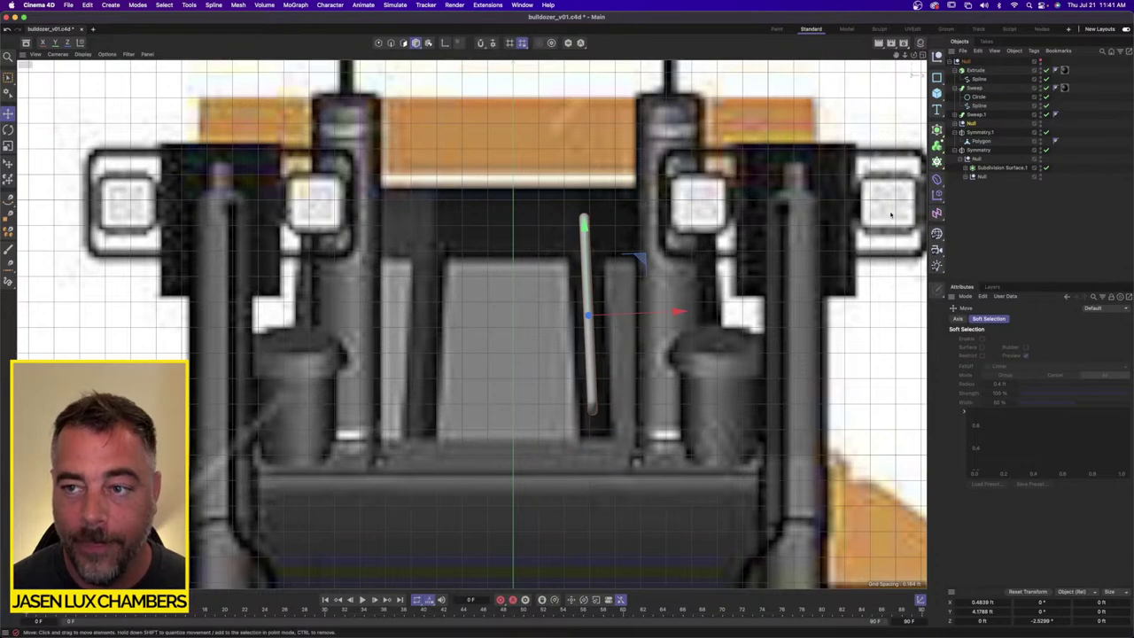
Step: Unhide the main Null, rotate the handle's Null to about -4.3° along the cab's front edge, and shift it to about X 0.494 ft
{"action": "left_click", "coordinate": [962, 213]}
{"action": "left_click", "coordinate": [1042, 61]}
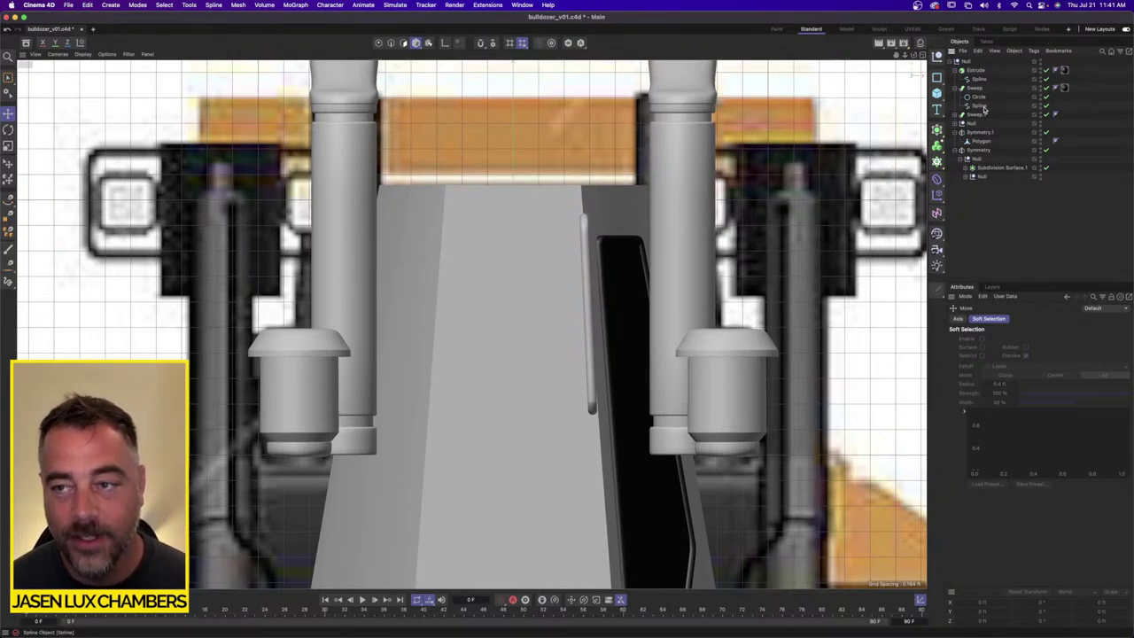
{"action": "left_click", "coordinate": [968, 61]}
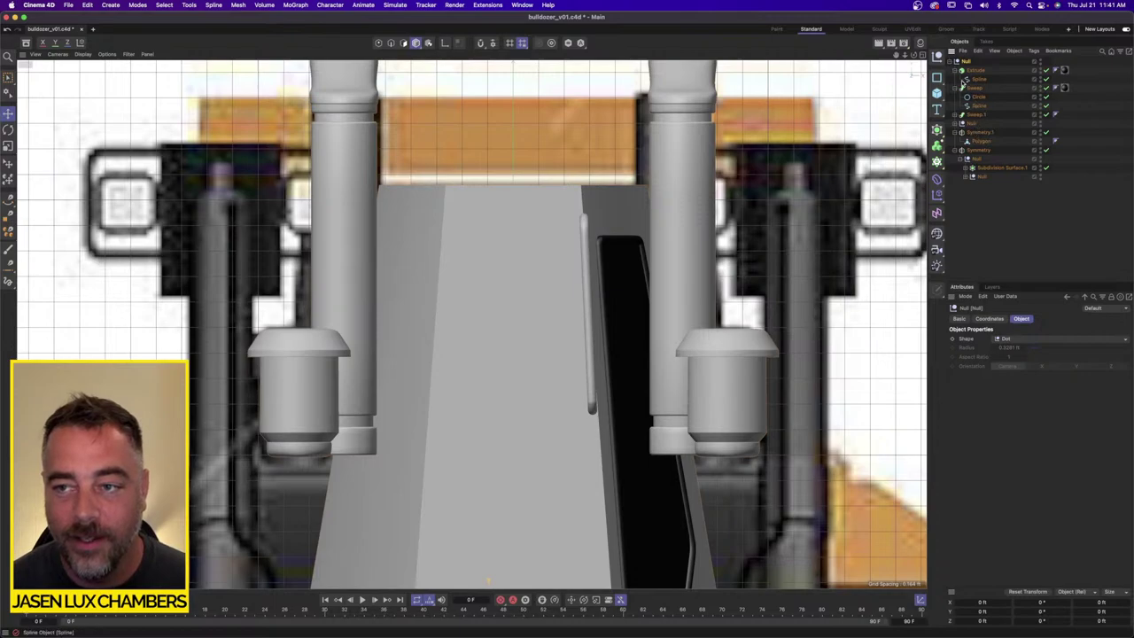
{"action": "left_click", "coordinate": [972, 129]}
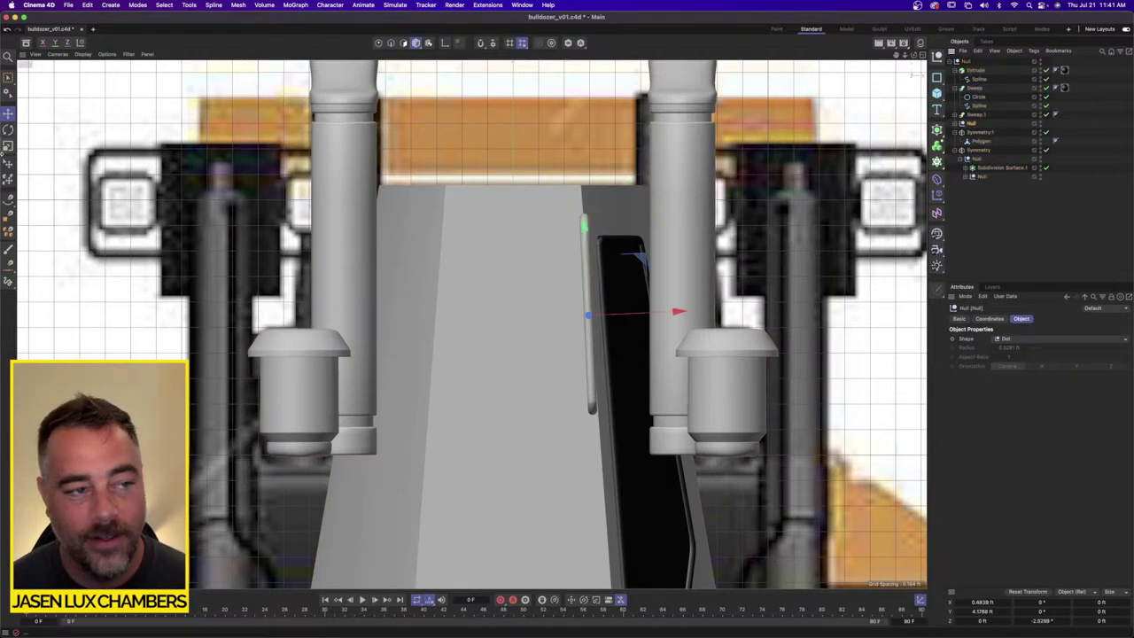
{"action": "key", "text": "r"}
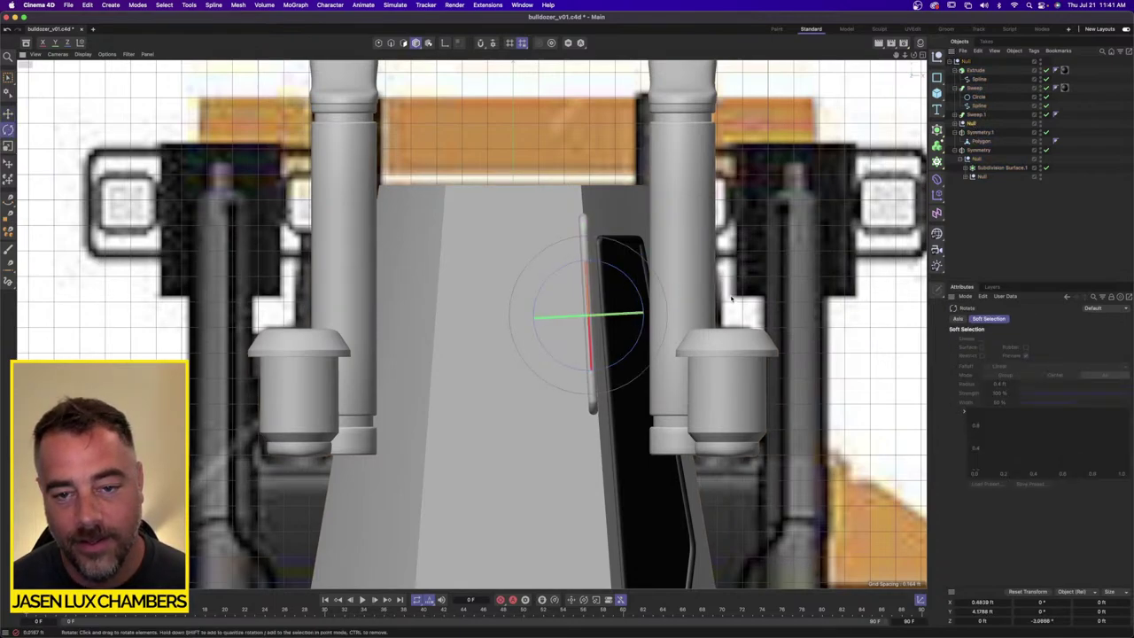
{"action": "left_click_drag", "start_coordinate": [732, 301], "coordinate": [733, 296]}
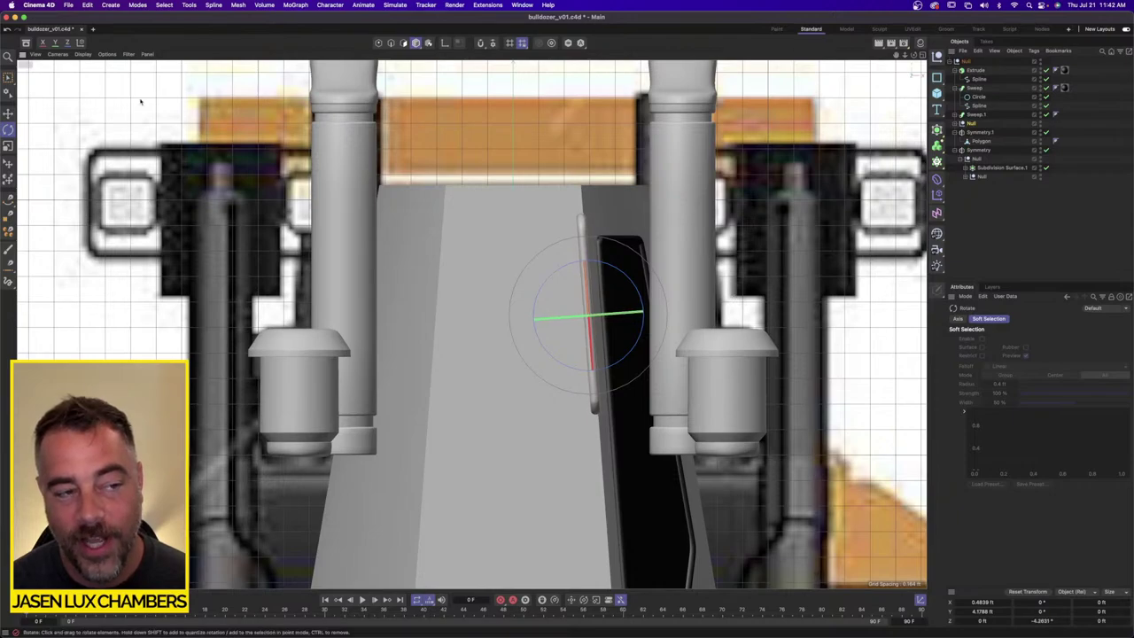
{"action": "key", "text": "e"}
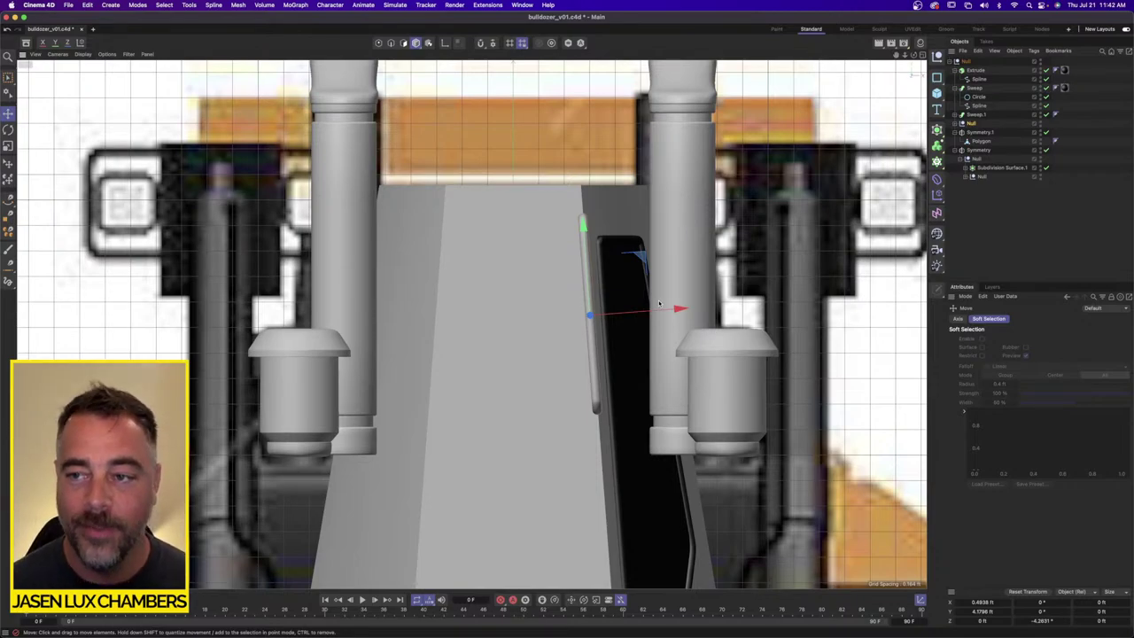
Step: Collapse the window's Sweep and Extrude, then nest the handle's Null inside the Null under Symmetry to mirror the handle, and clear the selection
{"action": "left_click", "coordinate": [957, 89]}
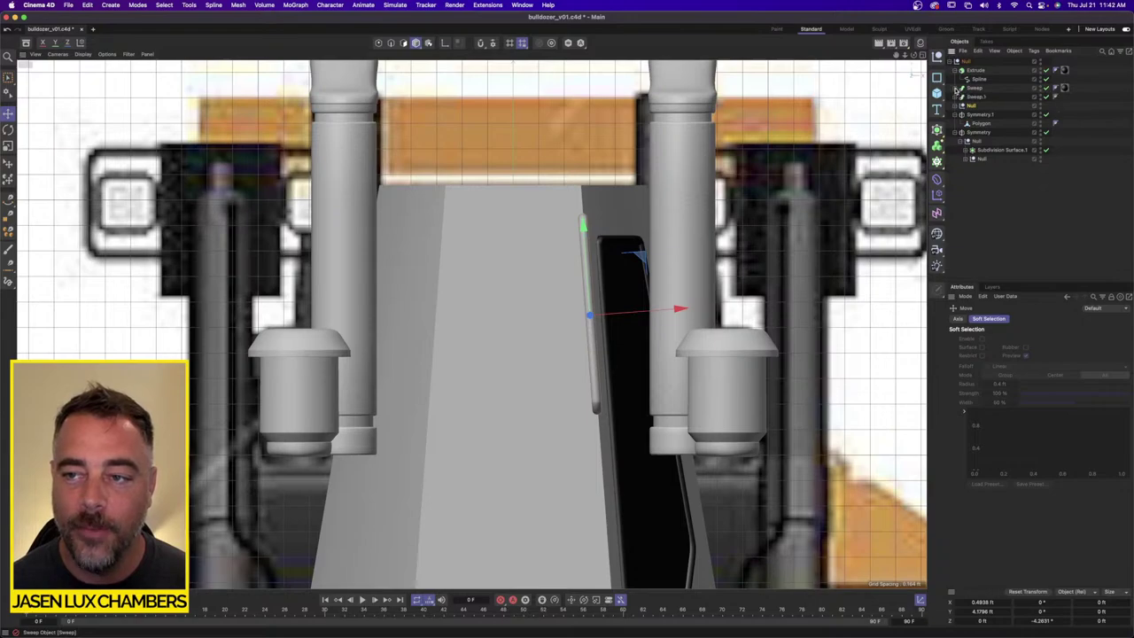
{"action": "left_click", "coordinate": [954, 71]}
{"action": "left_click", "coordinate": [973, 96]}
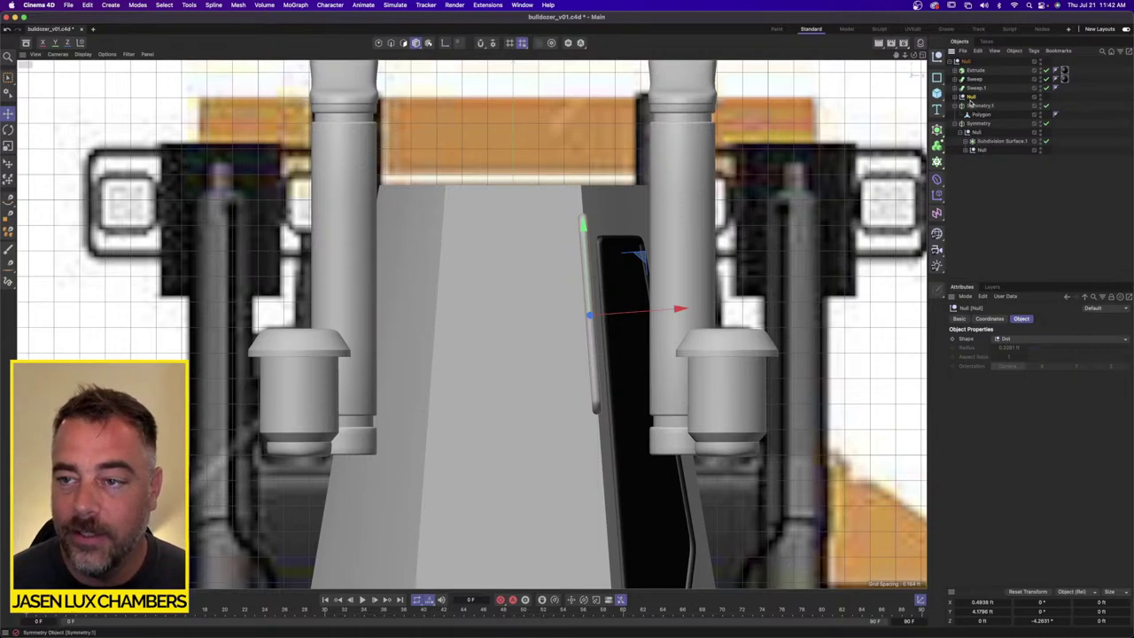
{"action": "left_click_drag", "start_coordinate": [975, 102], "coordinate": [984, 132]}
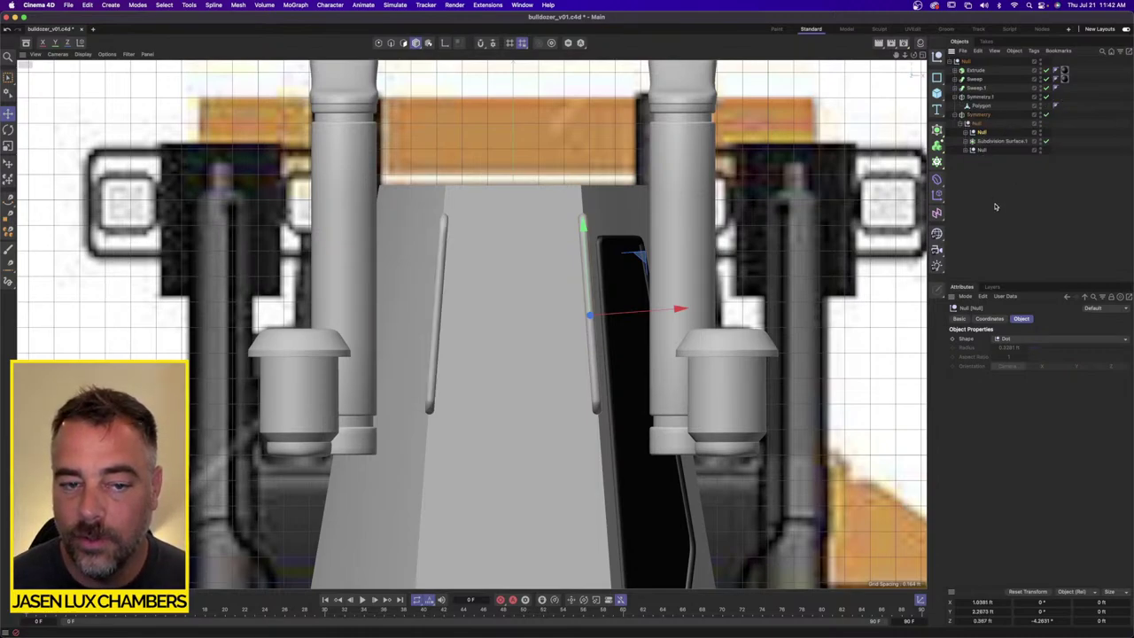
{"action": "left_click", "coordinate": [738, 299]}
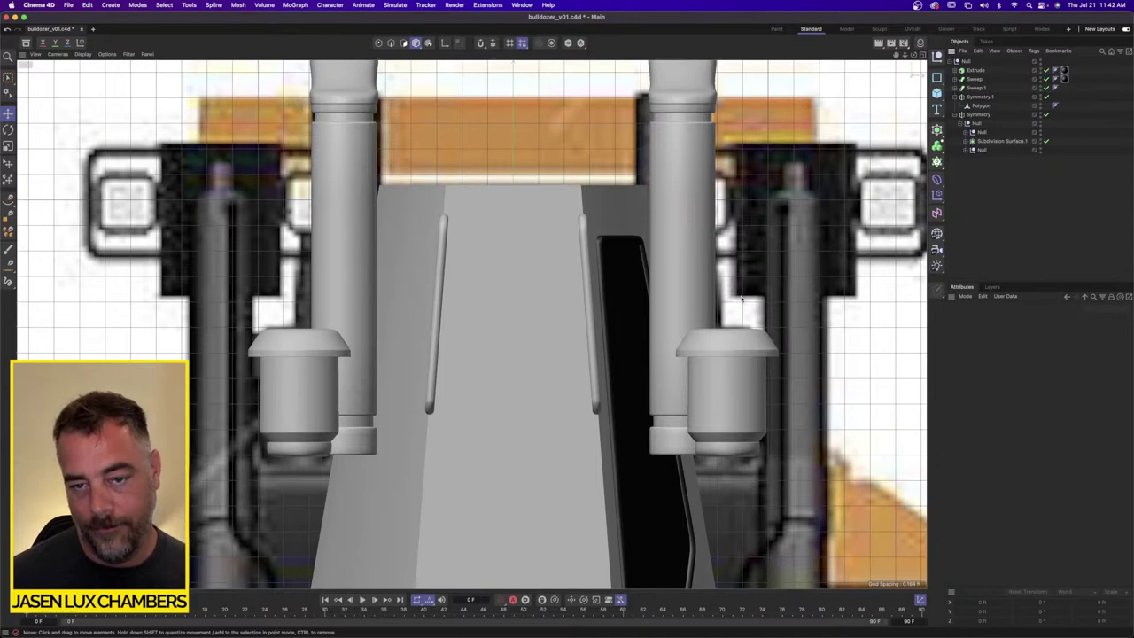
Step: Select the small handle Sweep at the cab's top edge and group it into its own Null
{"action": "left_click", "coordinate": [921, 54]}
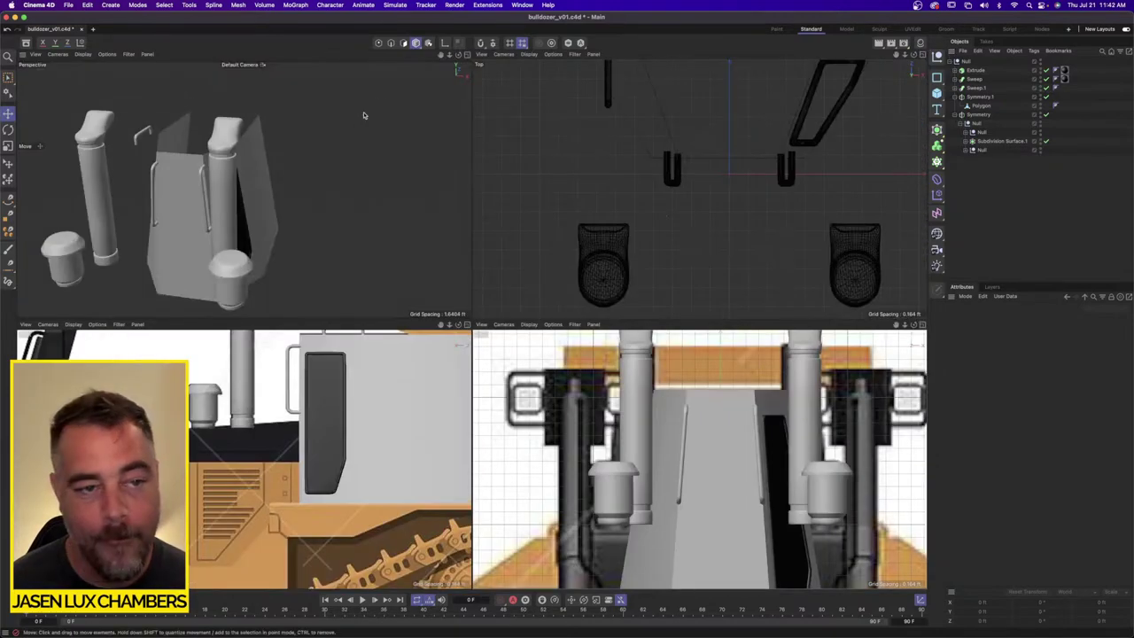
{"action": "left_click_drag", "start_coordinate": [450, 73], "coordinate": [287, 208], "text": "alt"}
{"action": "right_click_drag", "start_coordinate": [143, 139], "coordinate": [178, 138], "text": "alt"}
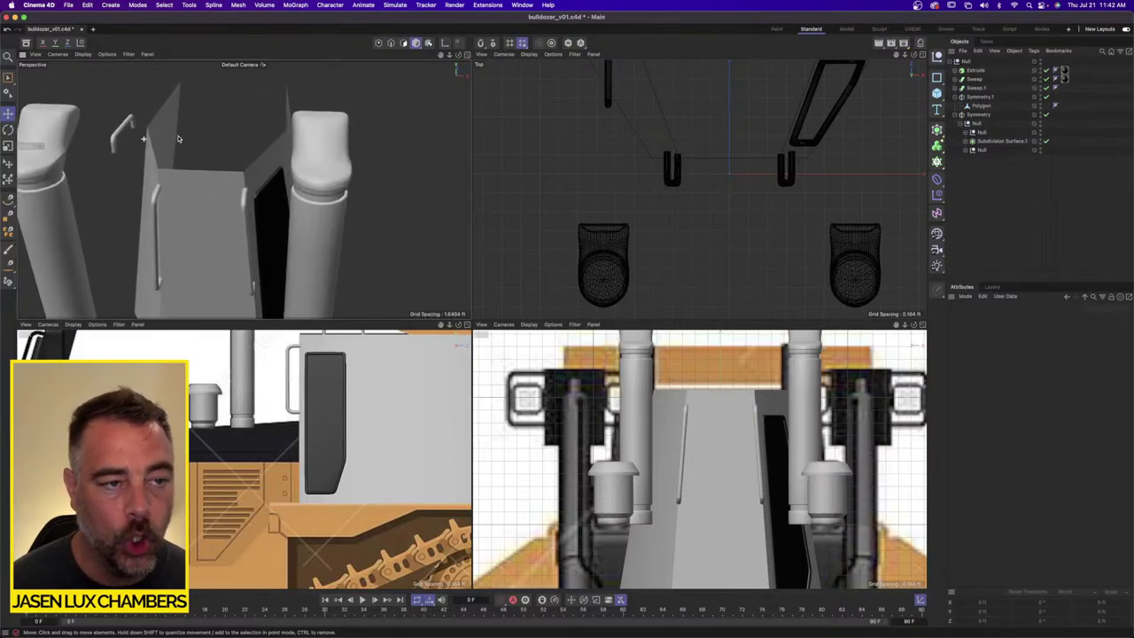
{"action": "left_click_drag", "start_coordinate": [178, 139], "coordinate": [215, 222]}
{"action": "left_click", "coordinate": [107, 139]}
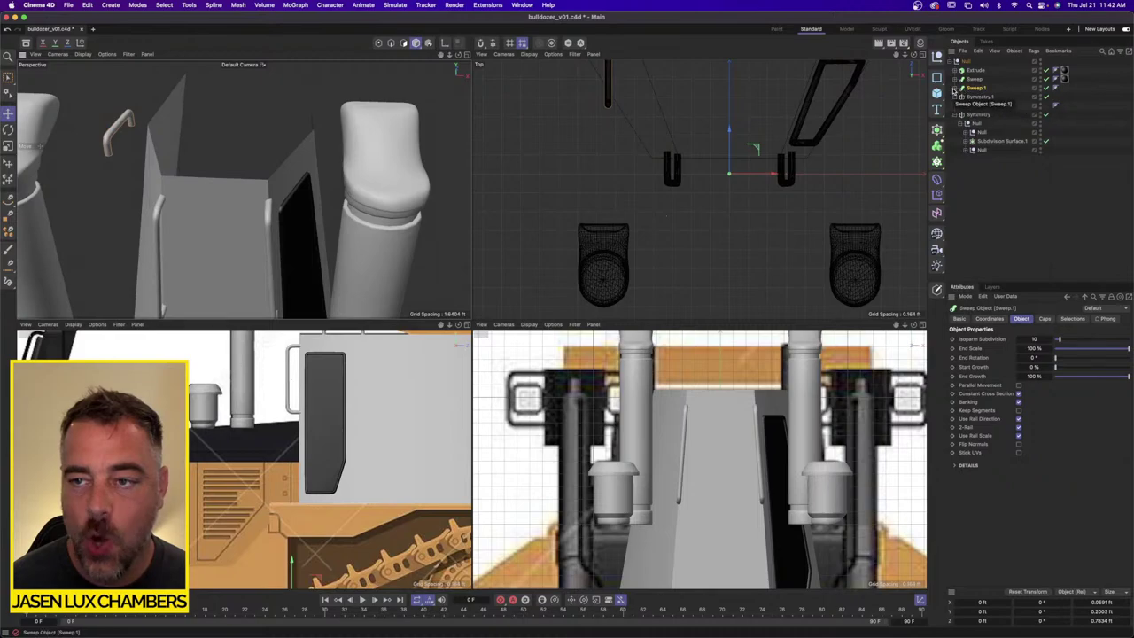
{"action": "left_click", "coordinate": [955, 88]}
{"action": "left_click", "coordinate": [958, 88]}
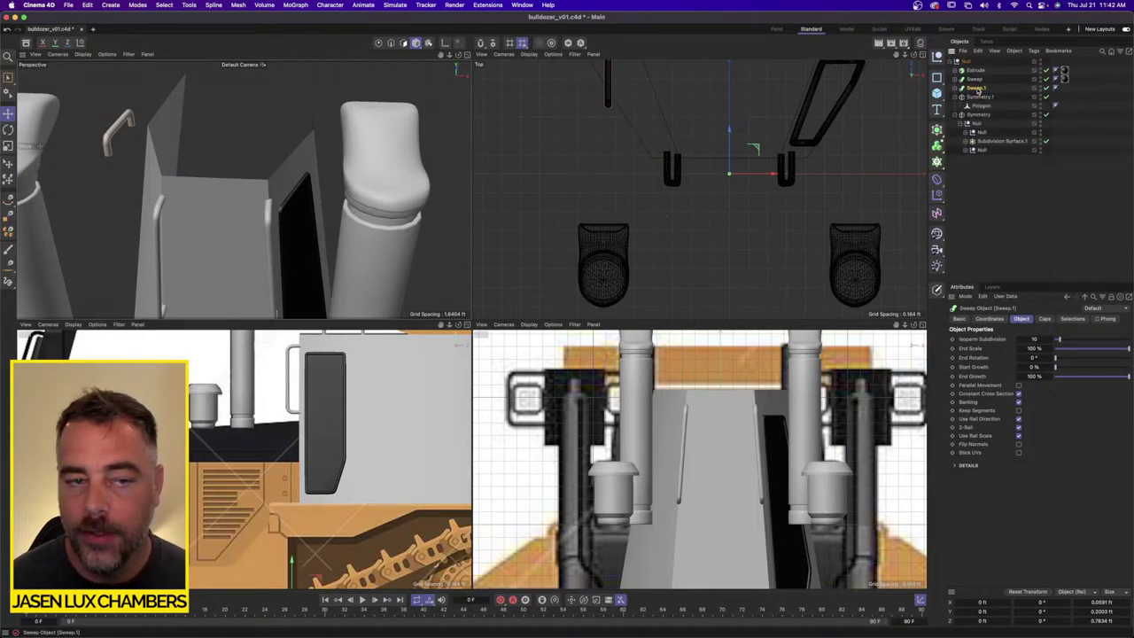
{"action": "key", "text": "alt+g"}
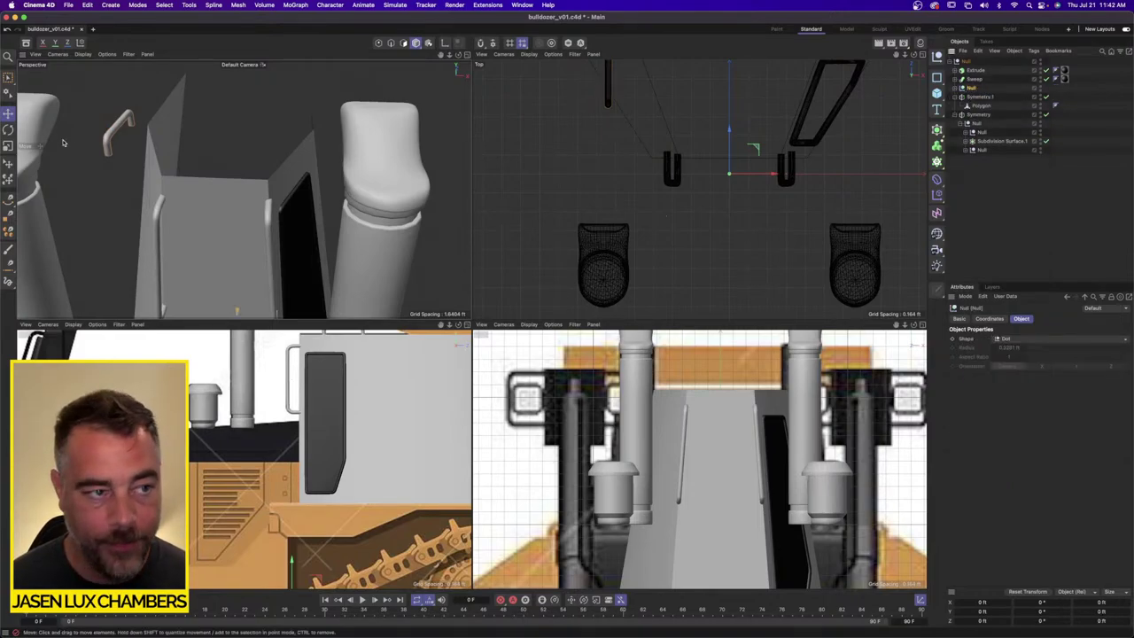
Step: Turn on axis modification and move the Null's axis up to the top handle's centre in the side reference, about Y 5.147 ft, Z 0.963 ft
{"action": "left_click", "coordinate": [445, 43]}
{"action": "left_click_drag", "start_coordinate": [392, 580], "coordinate": [394, 353]}
{"action": "left_click_drag", "start_coordinate": [355, 399], "coordinate": [398, 370]}
{"action": "scroll", "coordinate": [377, 381], "scroll_direction": "down", "scroll_amount": 3}
{"action": "middle_click_drag", "start_coordinate": [378, 380], "coordinate": [359, 423], "text": "alt"}
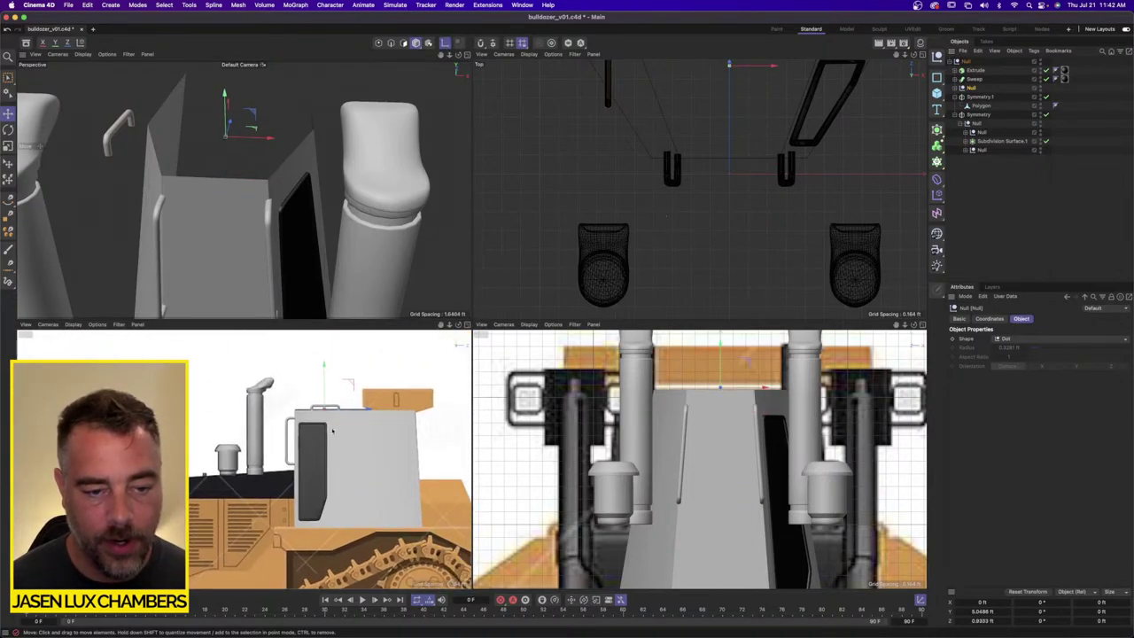
{"action": "scroll", "coordinate": [360, 424], "scroll_direction": "up", "scroll_amount": 8}
{"action": "left_click_drag", "start_coordinate": [360, 423], "coordinate": [362, 413]}
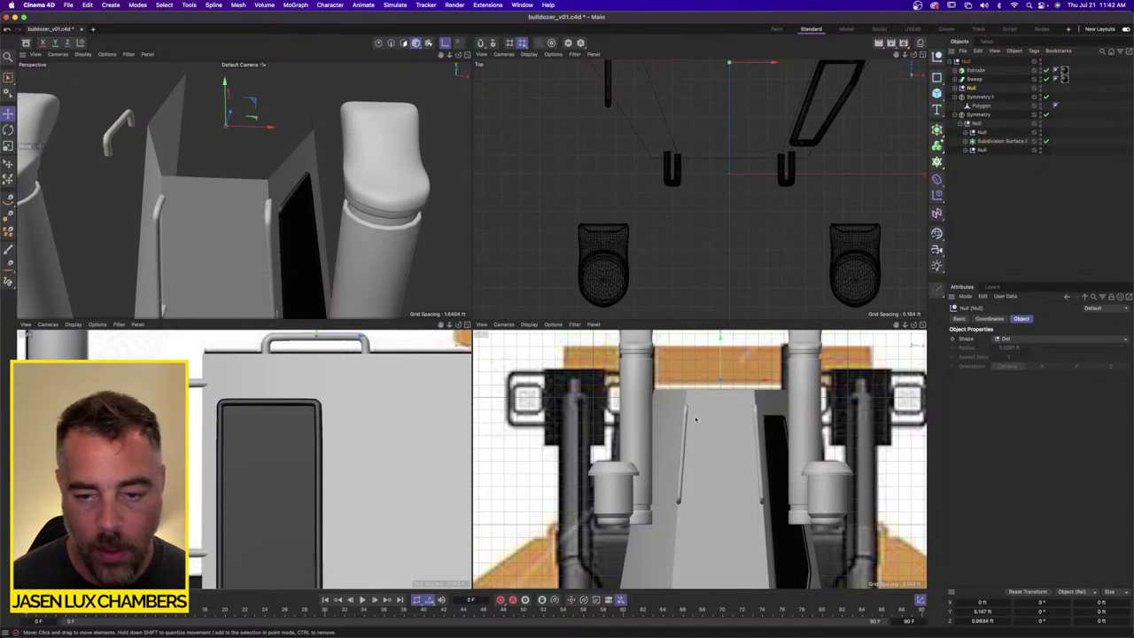
Step: Shift the Null's axis sideways onto the middle of the handle, about X -1.05 ft
{"action": "middle_click_drag", "start_coordinate": [695, 419], "coordinate": [695, 469], "text": "alt"}
{"action": "left_click_drag", "start_coordinate": [755, 62], "coordinate": [635, 77]}
{"action": "middle_click_drag", "start_coordinate": [621, 73], "coordinate": [659, 218], "text": "alt"}
{"action": "right_click_drag", "start_coordinate": [658, 218], "coordinate": [694, 200], "text": "alt"}
{"action": "left_click_drag", "start_coordinate": [646, 190], "coordinate": [641, 190]}
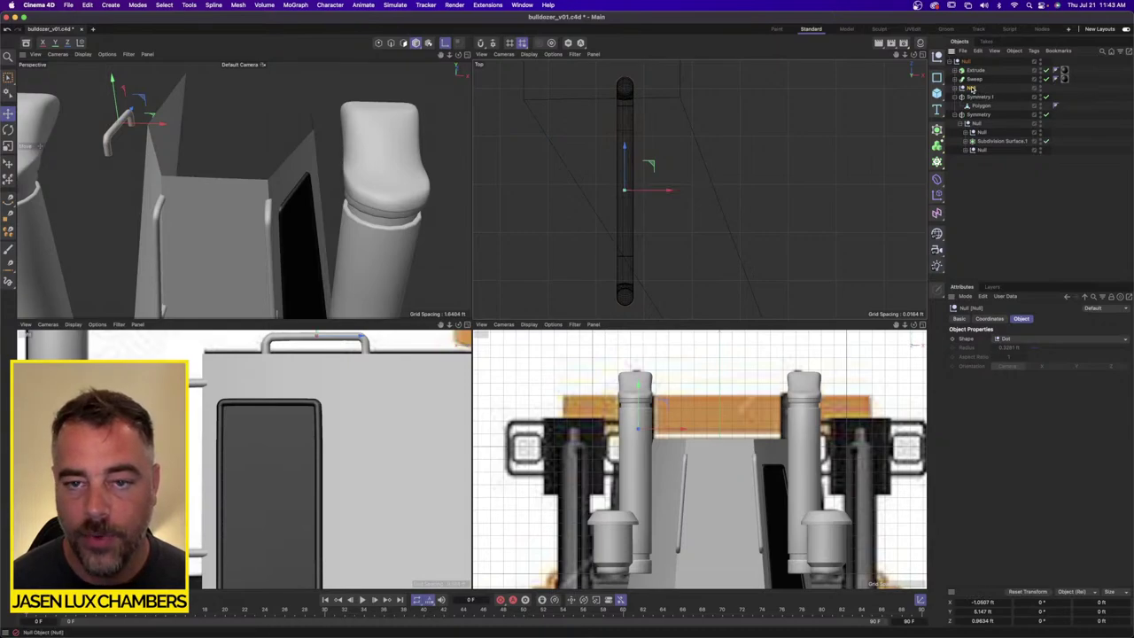
Step: Turn off axis modification and rotate the handle's Null to about 22° in the top view
{"action": "left_click", "coordinate": [8, 129]}
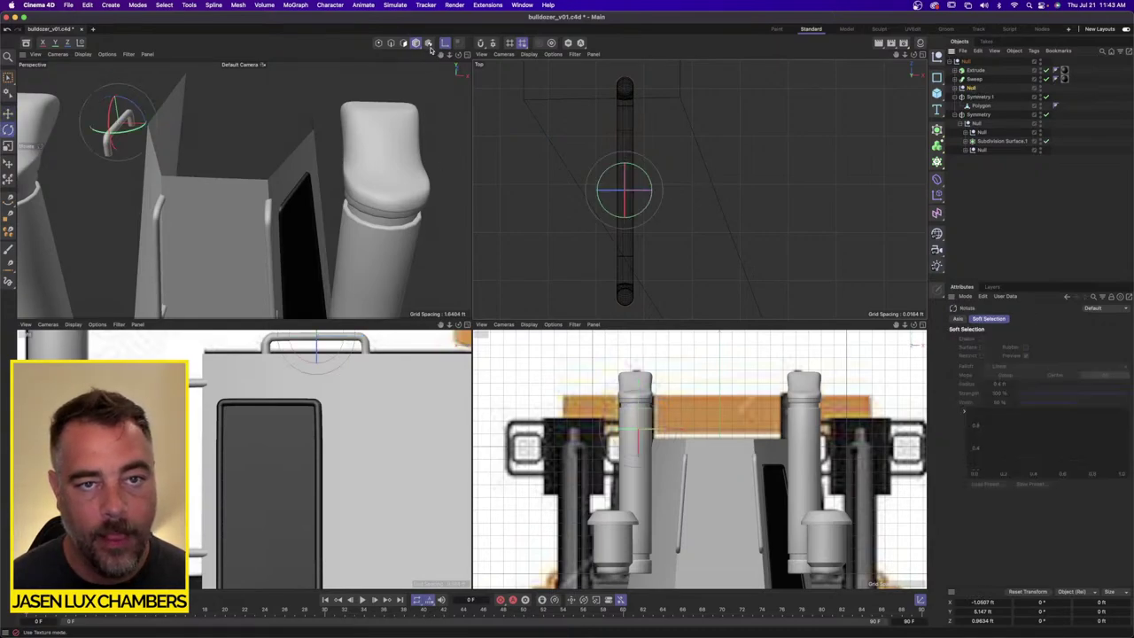
{"action": "left_click_drag", "start_coordinate": [735, 193], "coordinate": [735, 208]}
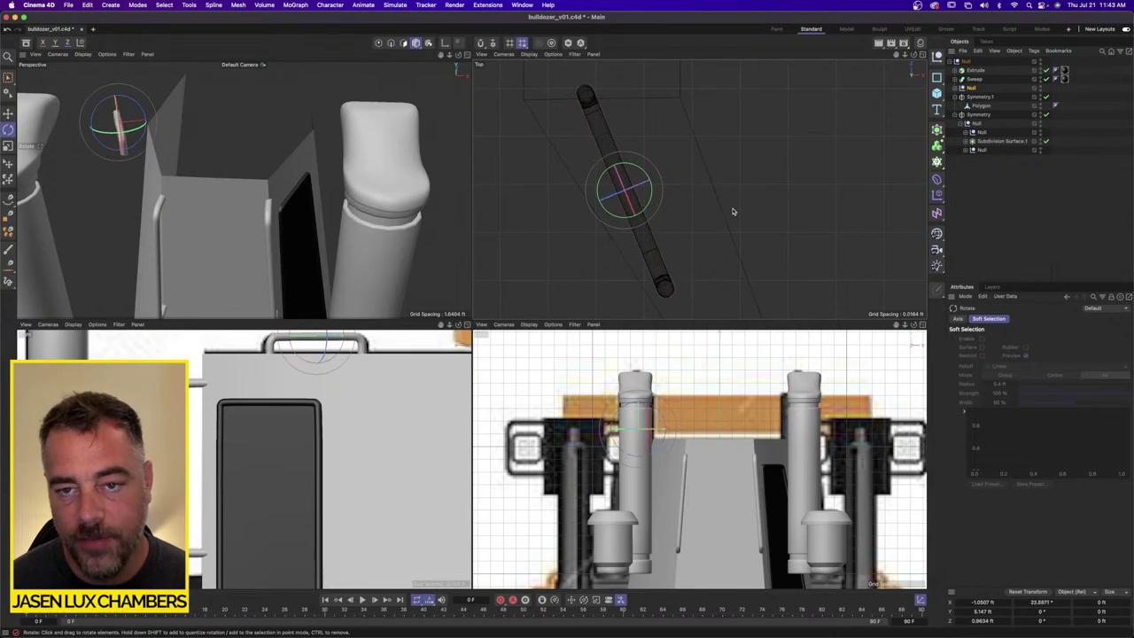
Step: Try rotating only the Null's axis to about 16.5° with axis modification on, then undo it and turn axis modification off
{"action": "left_click", "coordinate": [445, 44]}
{"action": "mouse_move", "coordinate": [703, 172]}
{"action": "left_mouse_down"}
{"action": "mouse_move", "coordinate": [683, 233]}
{"action": "mouse_move", "coordinate": [696, 181]}
{"action": "left_mouse_up"}
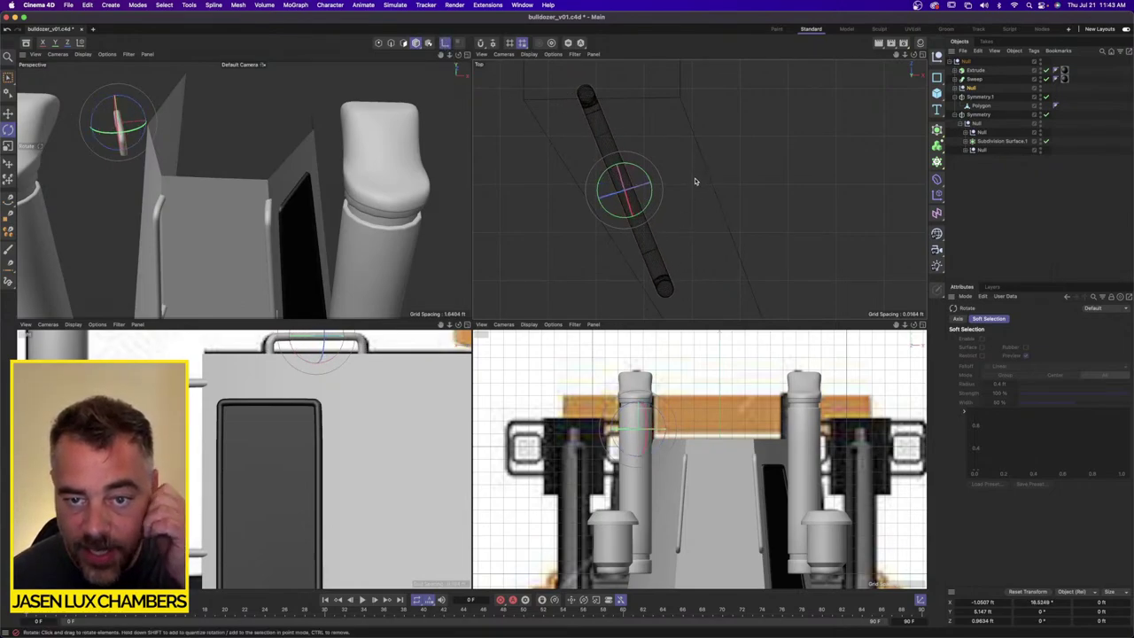
{"action": "key", "text": "super+z"}
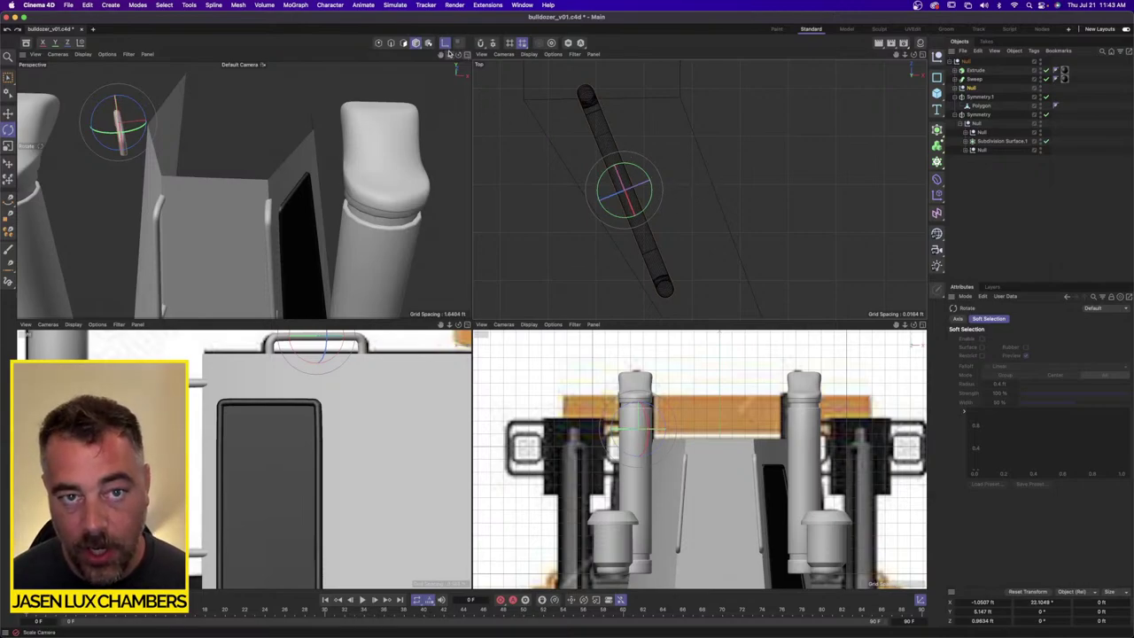
{"action": "left_click", "coordinate": [446, 44]}
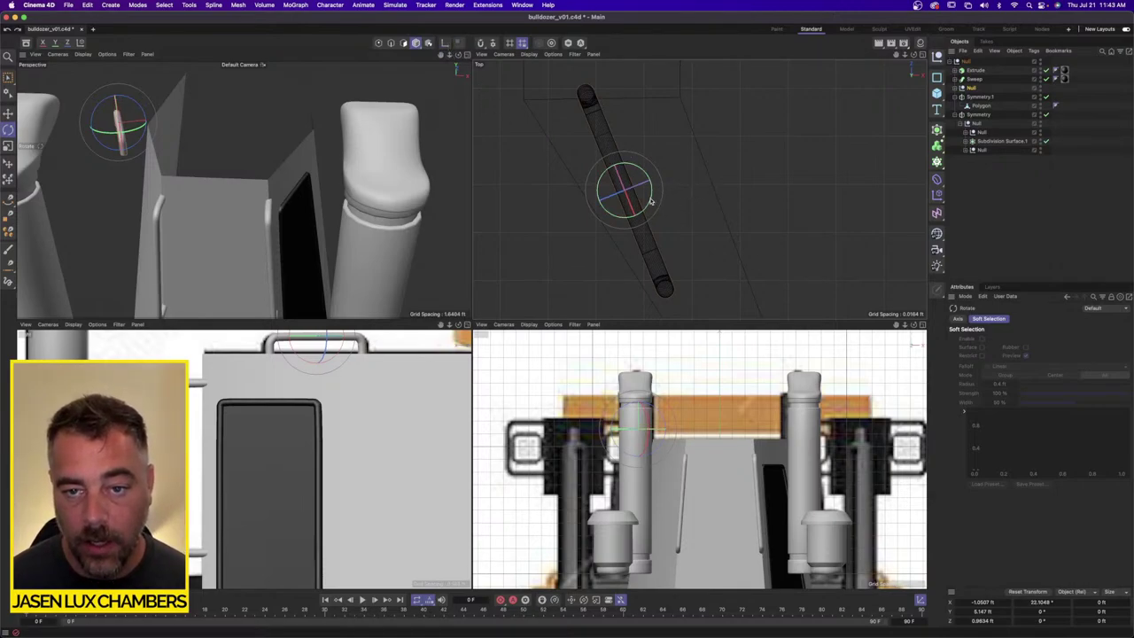
Step: Rotate the handle's Null to about 27.3° and move it inward over the cab's slanted edge, about X -0.711 ft, Z 0.815 ft
{"action": "left_click_drag", "start_coordinate": [653, 201], "coordinate": [653, 196]}
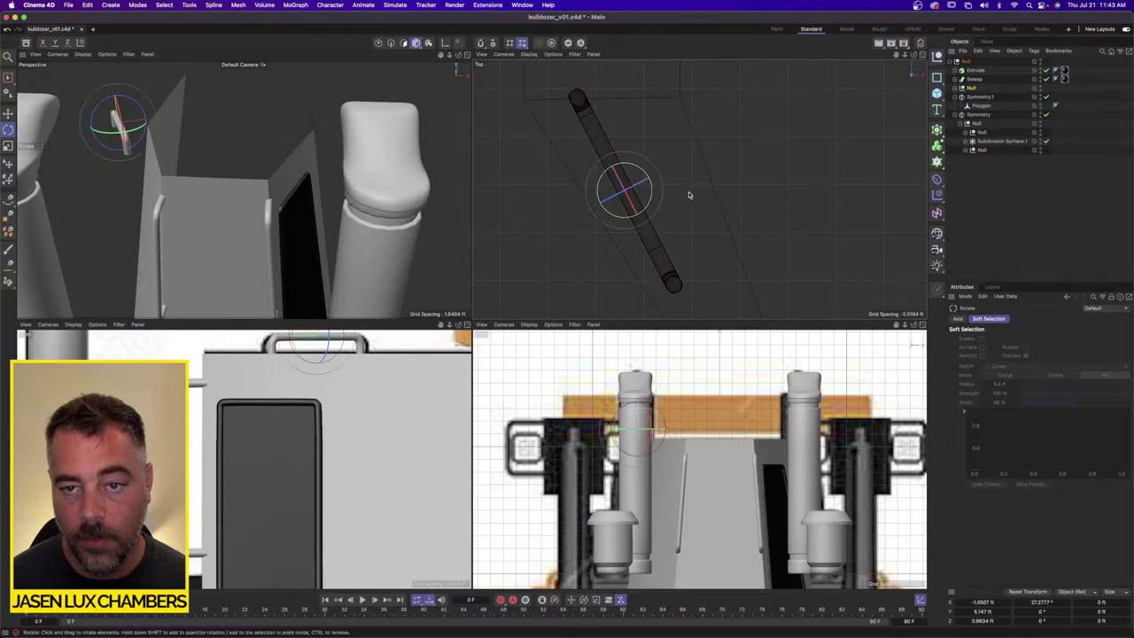
{"action": "key", "text": "e"}
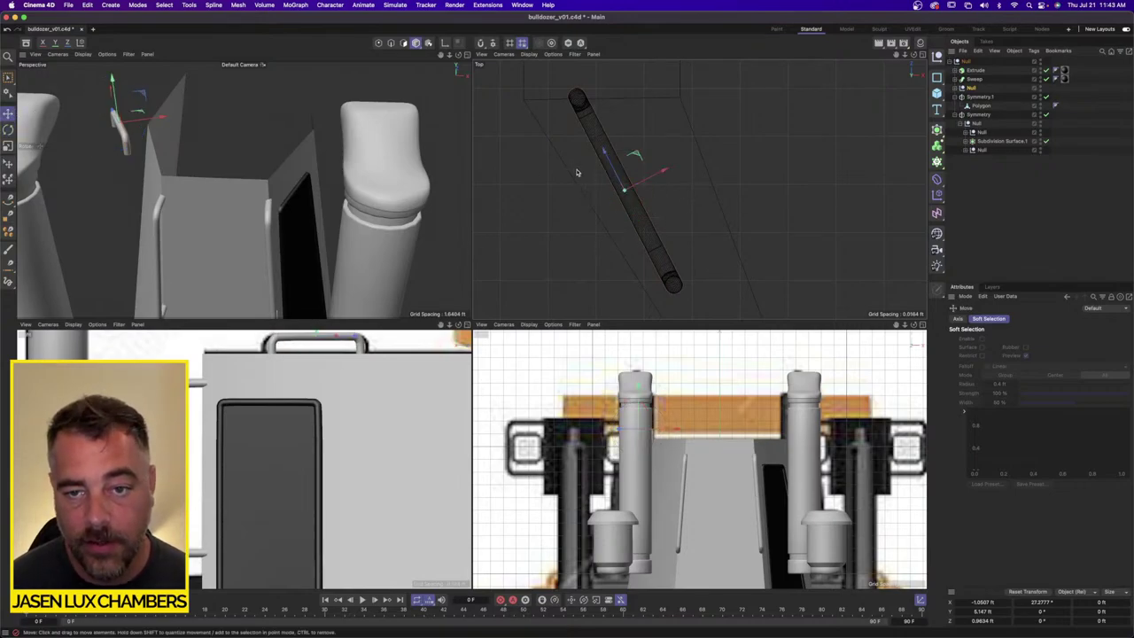
{"action": "left_click_drag", "start_coordinate": [577, 172], "coordinate": [675, 218]}
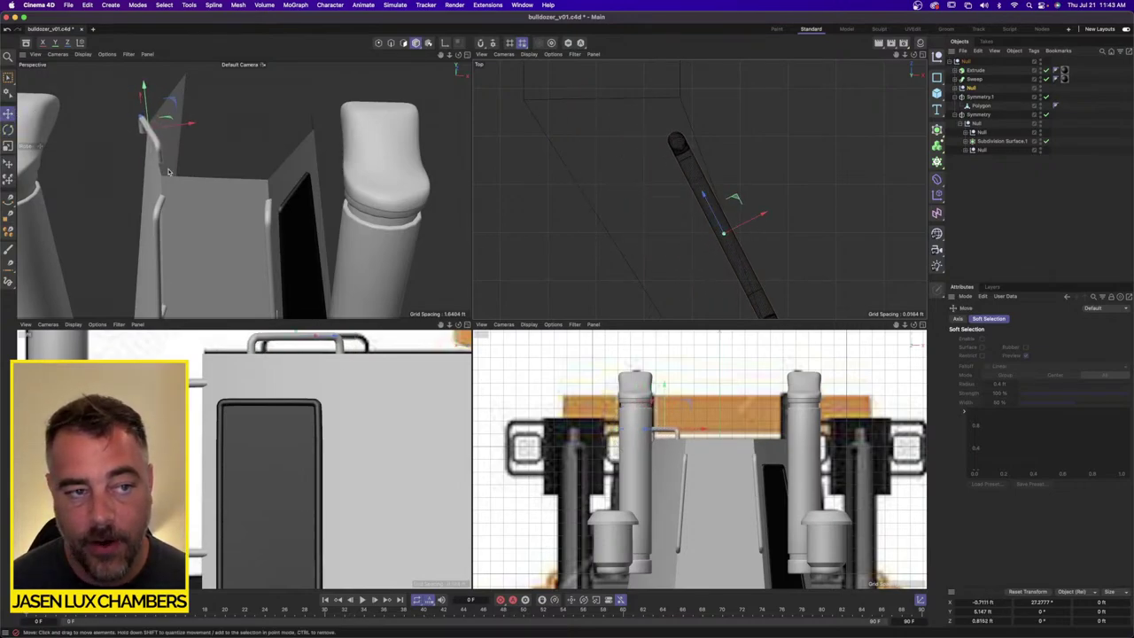
Step: Refine the Null's rotation to about 19.9° and shift it along its local X to about X -0.697 ft, Z 0.820 ft
{"action": "left_click", "coordinate": [8, 129]}
{"action": "left_click_drag", "start_coordinate": [203, 192], "coordinate": [339, 240], "text": "alt"}
{"action": "key", "text": "e"}
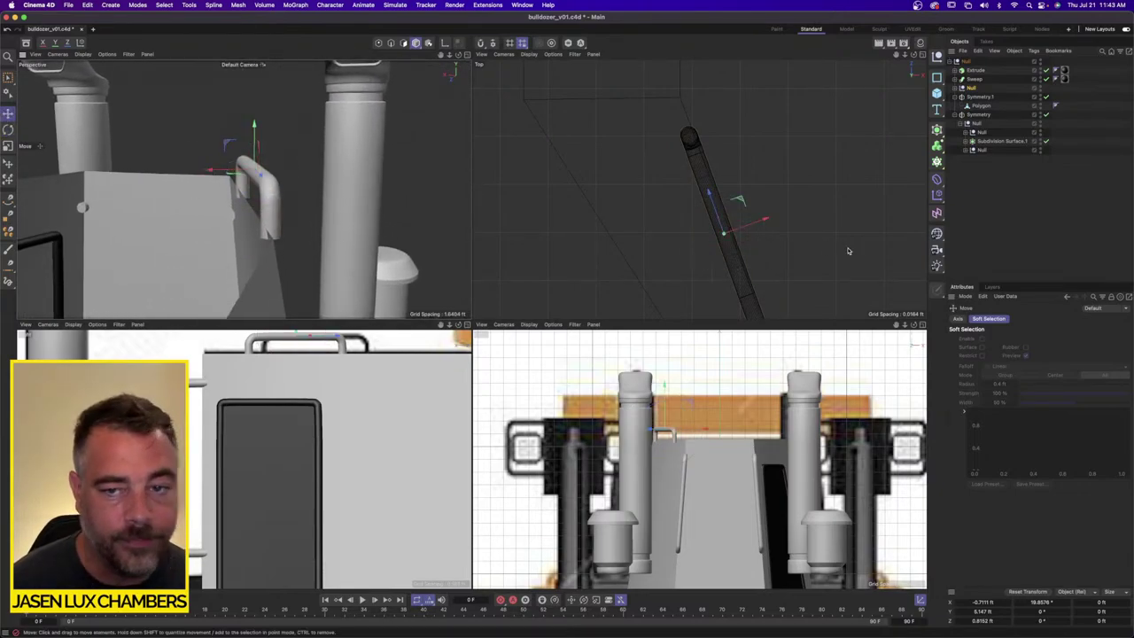
{"action": "left_click_drag", "start_coordinate": [755, 225], "coordinate": [761, 225]}
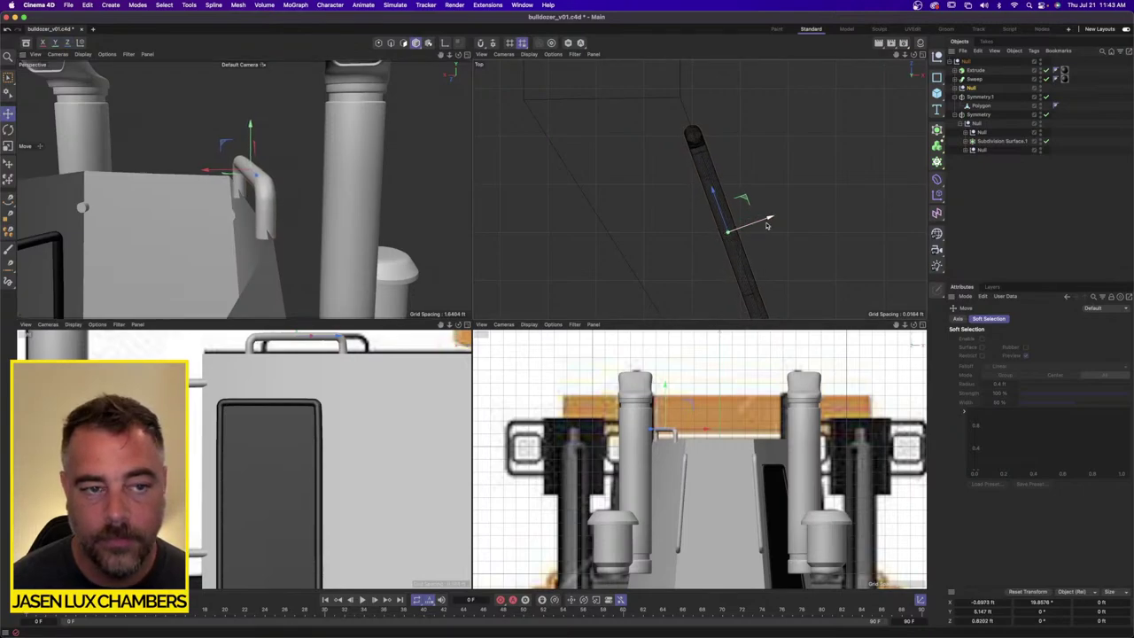
Step: Raise the handle's Null to about Y 5.175 ft so its feet sit on the cab's top edge
{"action": "left_click_drag", "start_coordinate": [267, 196], "coordinate": [376, 193], "text": "alt"}
{"action": "scroll", "coordinate": [376, 189], "scroll_direction": "up", "scroll_amount": 2}
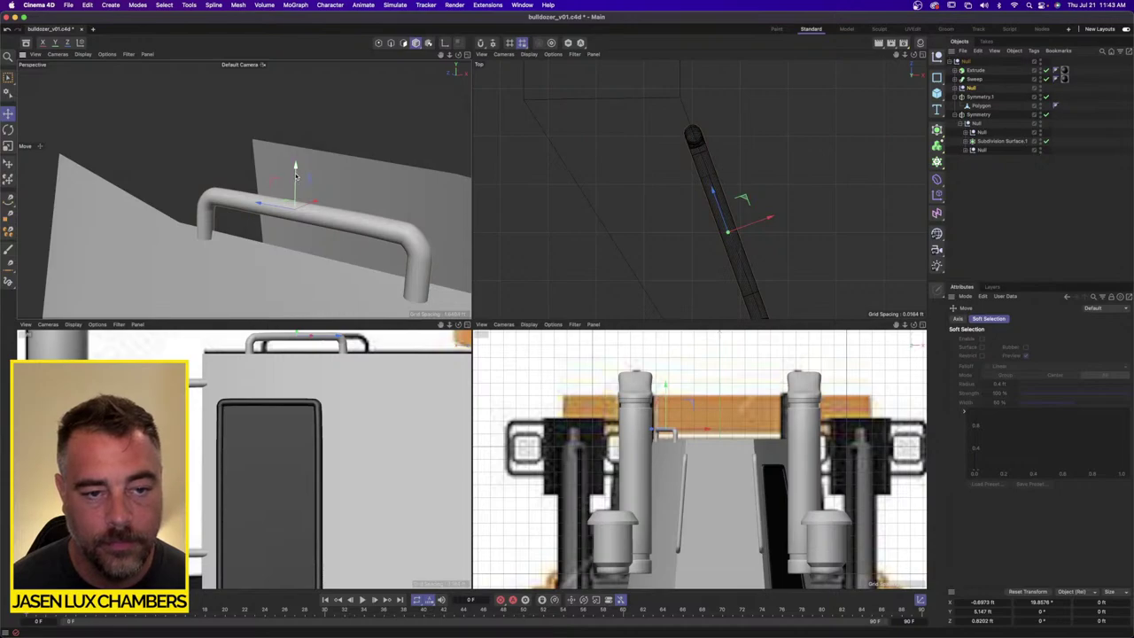
{"action": "scroll", "coordinate": [296, 173], "scroll_direction": "up", "scroll_amount": 3}
{"action": "left_click_drag", "start_coordinate": [298, 157], "coordinate": [190, 177]}
{"action": "left_click_drag", "start_coordinate": [299, 185], "coordinate": [206, 180], "text": "alt"}
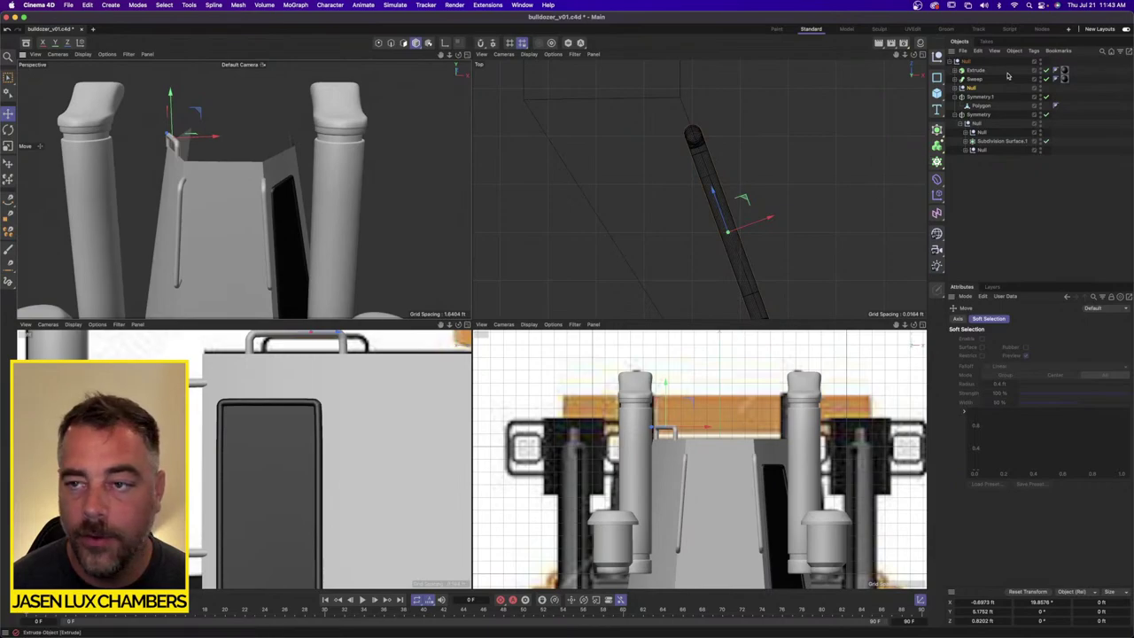
Step: Nest the top handle's Null inside the Null under Symmetry to mirror it, and clear the selection
{"action": "left_click_drag", "start_coordinate": [987, 108], "coordinate": [980, 123]}
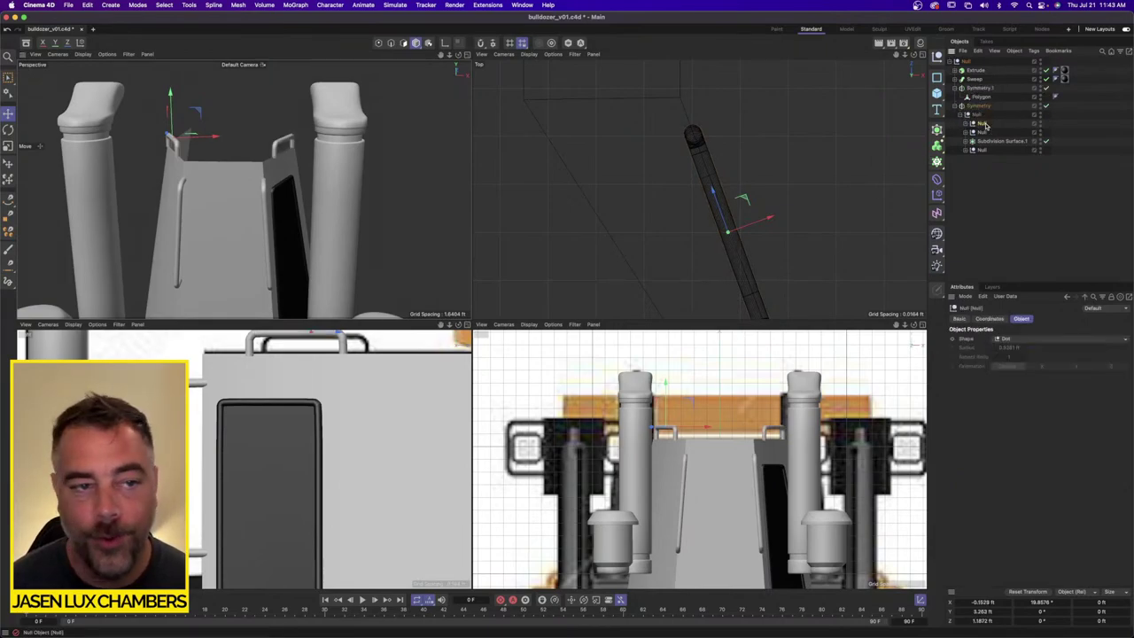
{"action": "left_click", "coordinate": [546, 235]}
{"action": "left_click_drag", "start_coordinate": [246, 181], "coordinate": [337, 191], "text": "alt"}
{"action": "scroll", "coordinate": [245, 179], "scroll_direction": "down", "scroll_amount": 5}
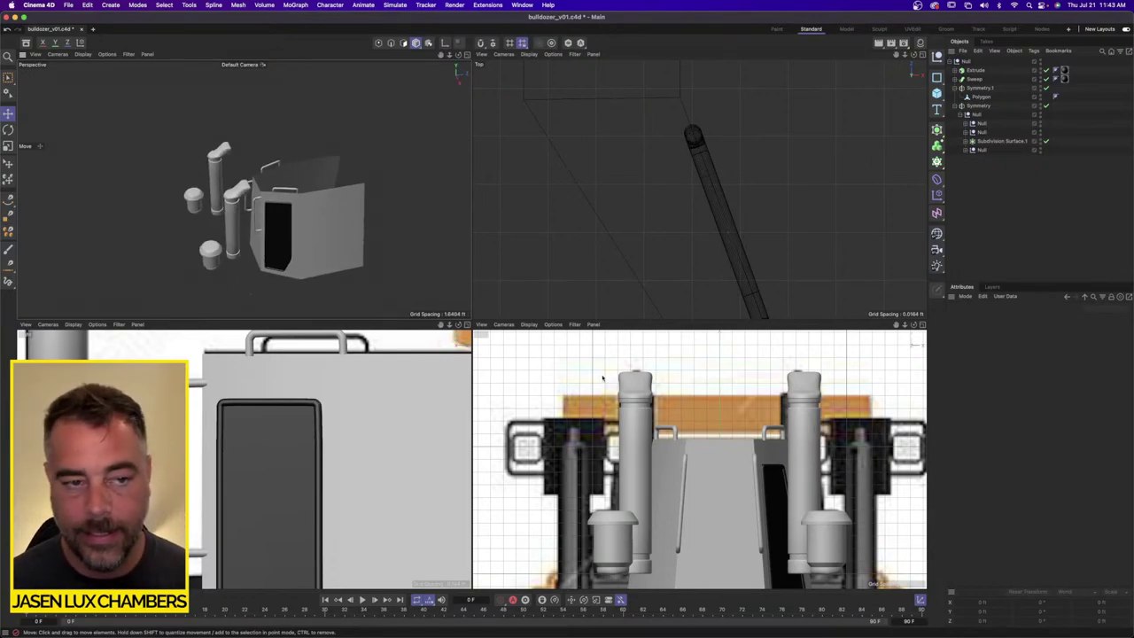
Step: In point mode, extend the cab's Polygon with the Polygon Pen, drawing a front roof face from the centre line to the side corner
{"action": "left_click", "coordinate": [981, 97]}
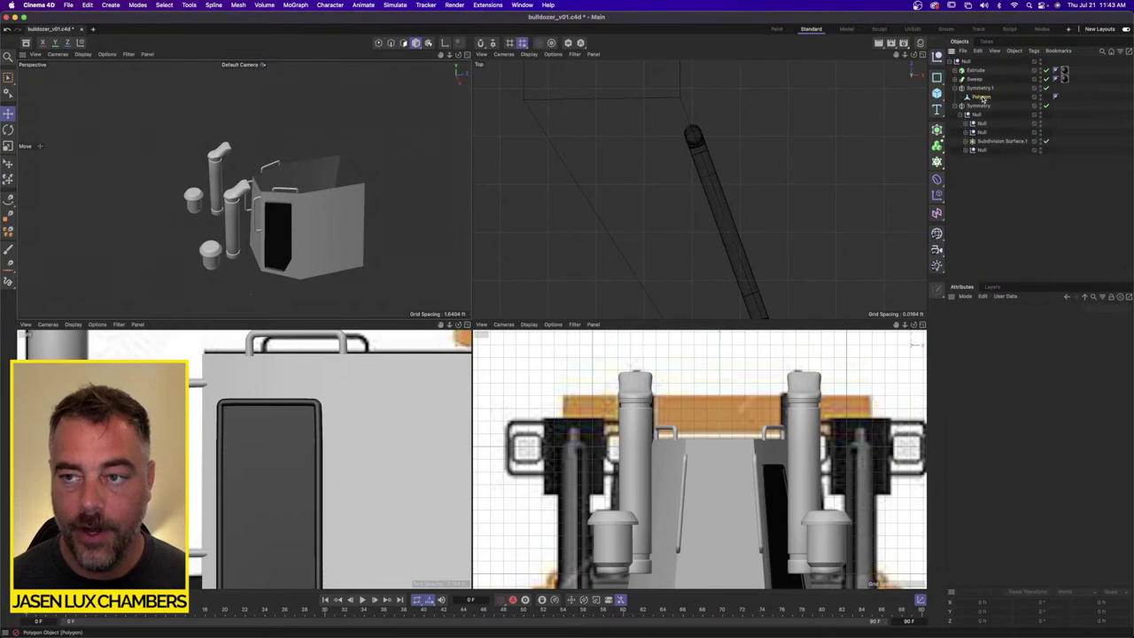
{"action": "key", "text": "o"}
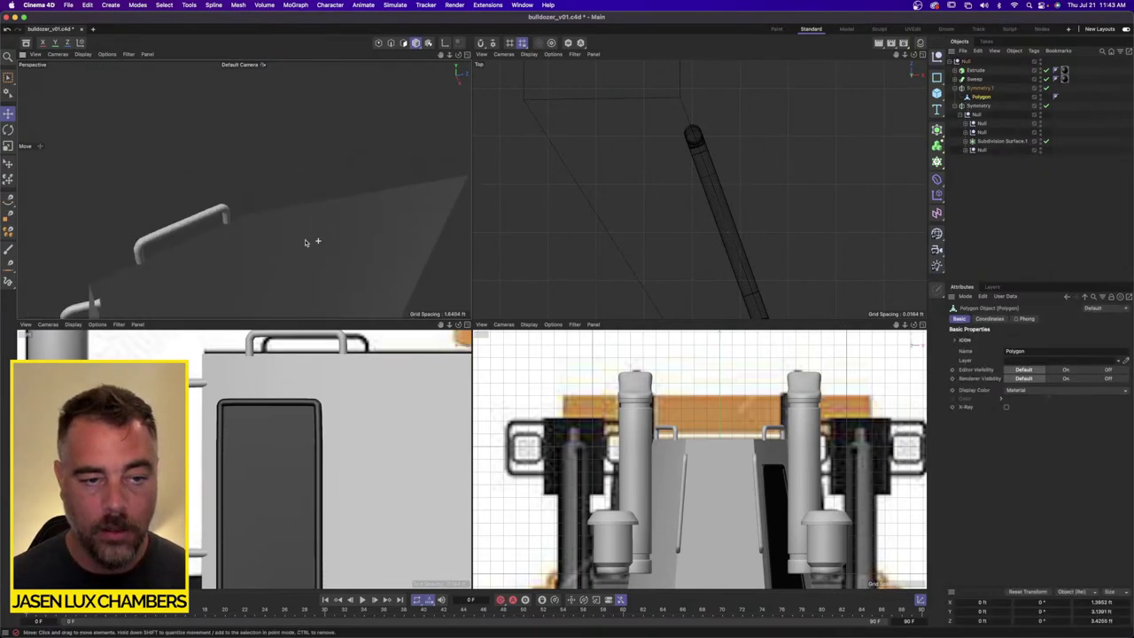
{"action": "key", "text": "o"}
{"action": "middle_click_drag", "start_coordinate": [732, 215], "coordinate": [666, 181], "text": "alt"}
{"action": "scroll", "coordinate": [665, 181], "scroll_direction": "down", "scroll_amount": 3}
{"action": "scroll", "coordinate": [728, 163], "scroll_direction": "up", "scroll_amount": 4}
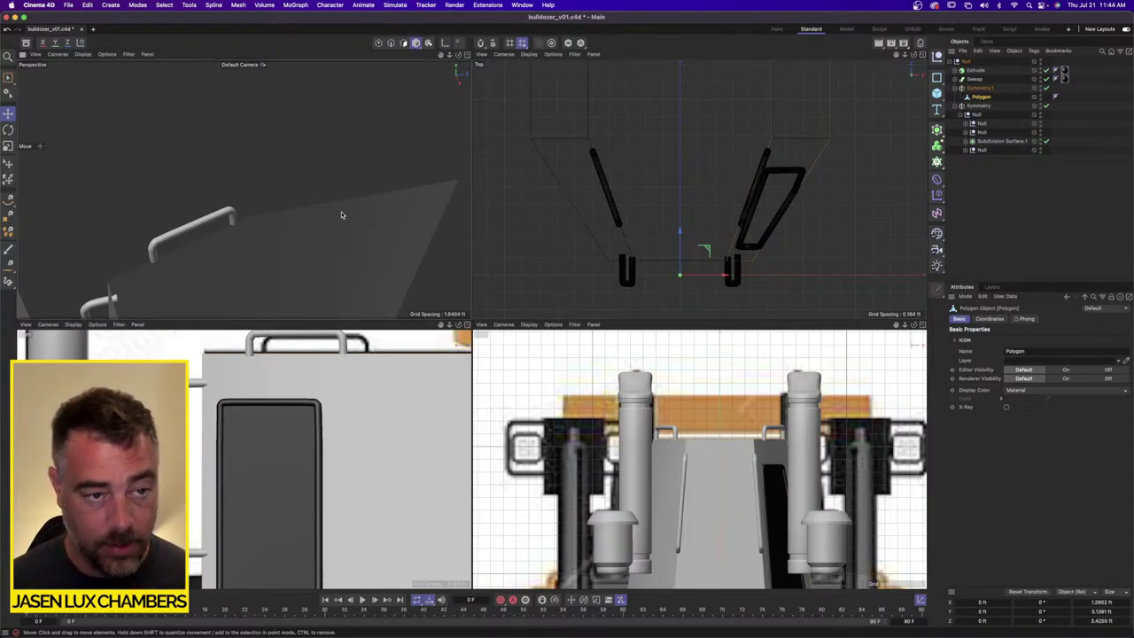
{"action": "left_click_drag", "start_coordinate": [342, 215], "coordinate": [327, 151], "text": "alt"}
{"action": "left_click", "coordinate": [378, 42]}
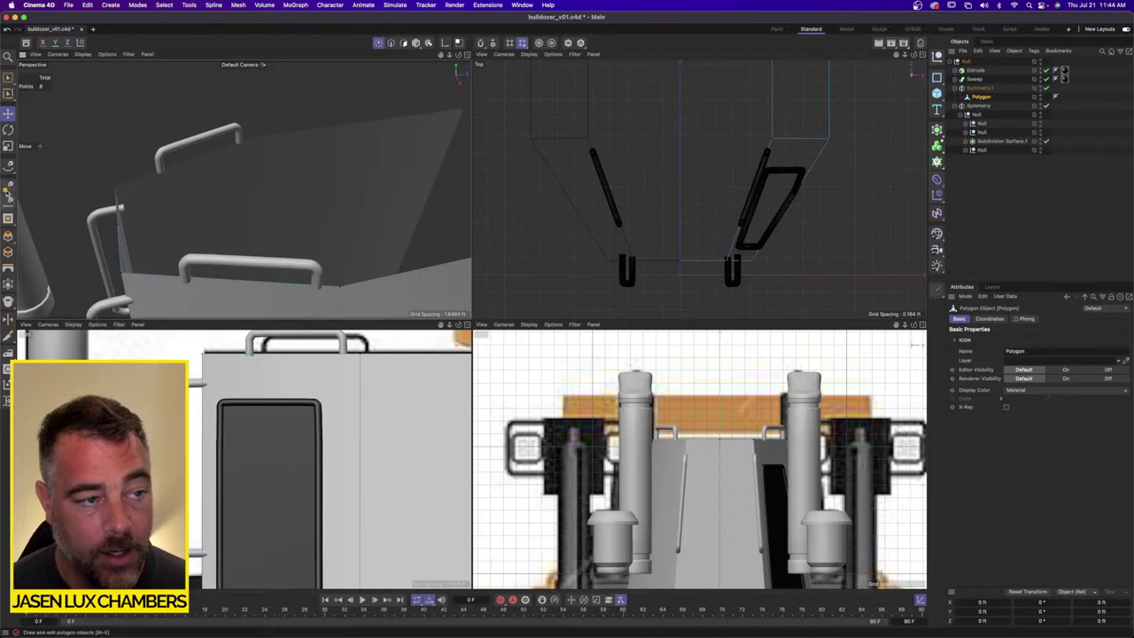
{"action": "key", "text": "m"}
{"action": "key", "text": "e"}
{"action": "left_click", "coordinate": [118, 225]}
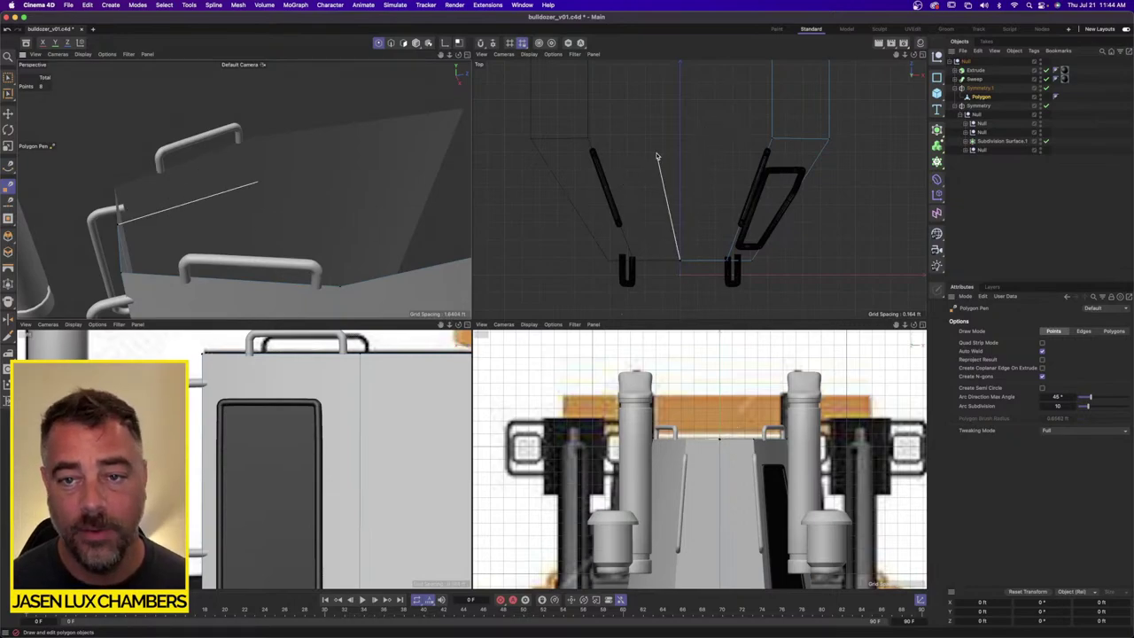
{"action": "left_click", "coordinate": [681, 142]}
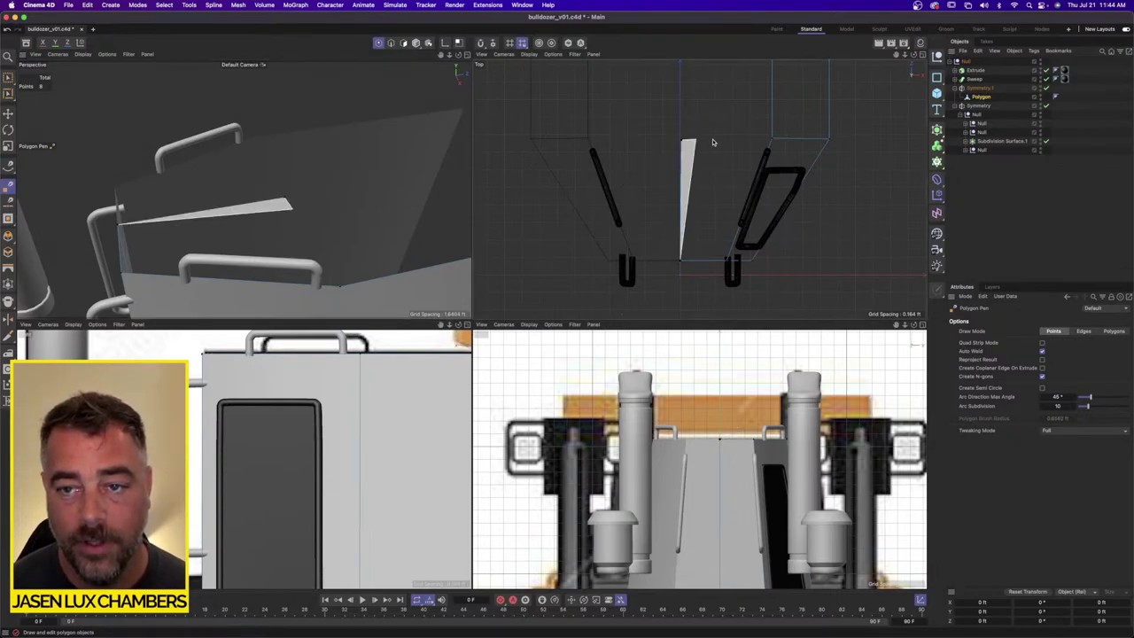
{"action": "left_click", "coordinate": [776, 145]}
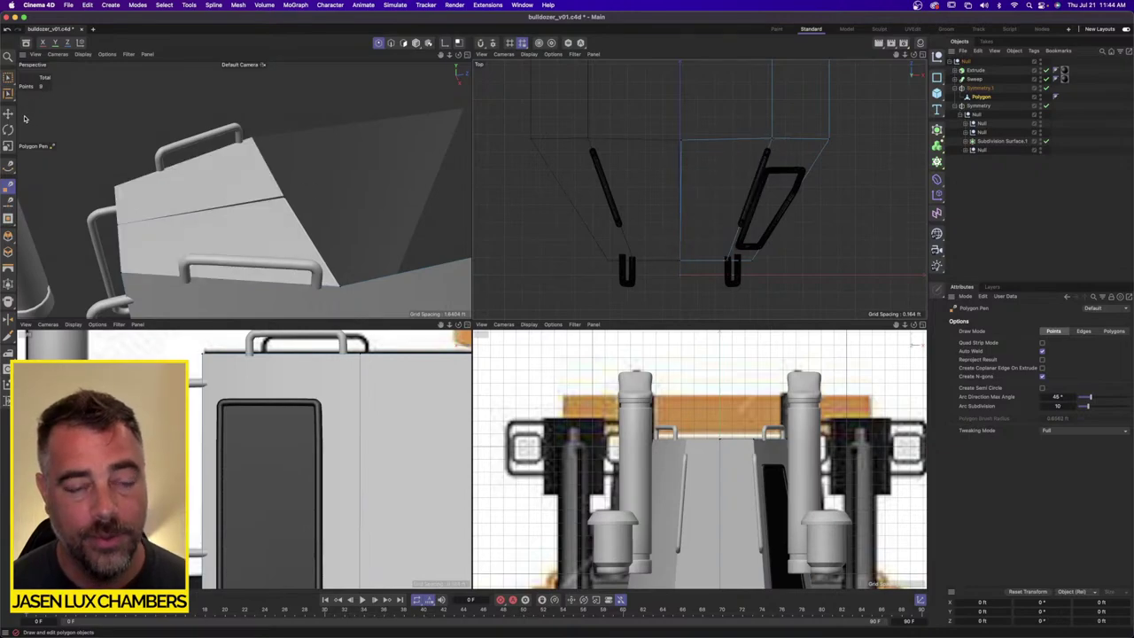
Step: Select the cab Polygon's points along the centre line and set both their X size and X position to 0 ft
{"action": "left_click", "coordinate": [8, 77]}
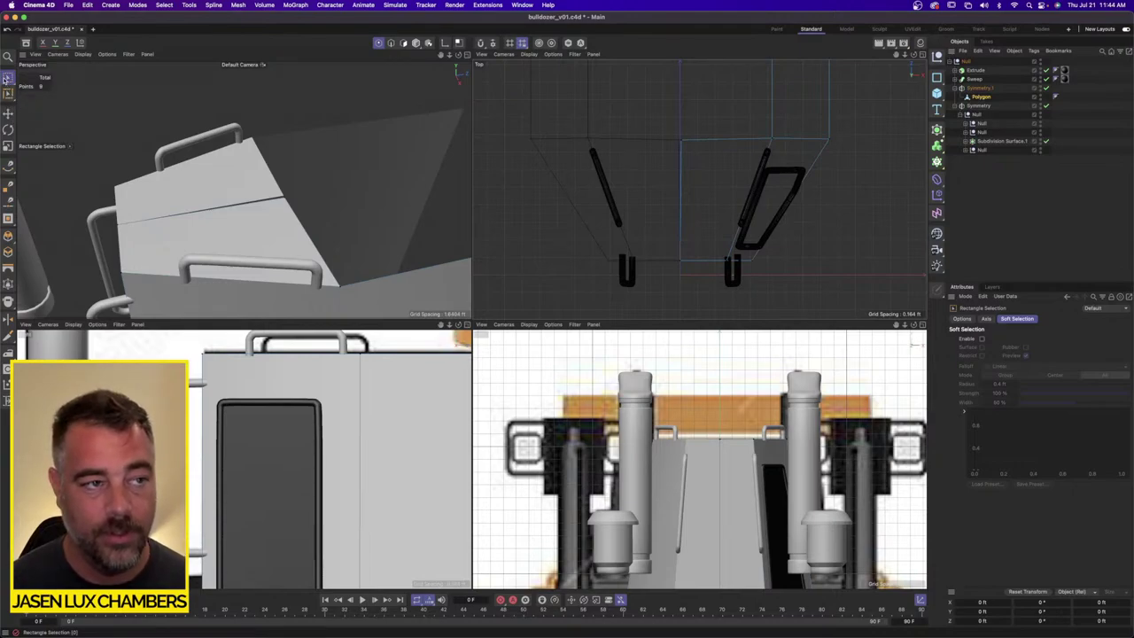
{"action": "left_click_drag", "start_coordinate": [8, 77], "coordinate": [53, 117]}
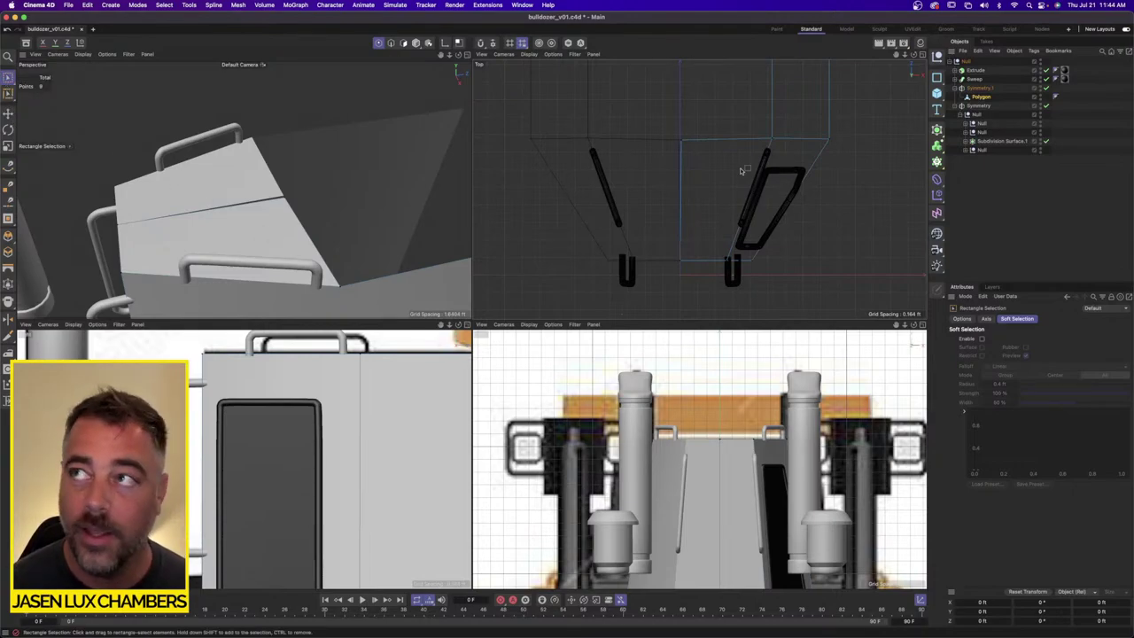
{"action": "left_click_drag", "start_coordinate": [712, 130], "coordinate": [636, 321]}
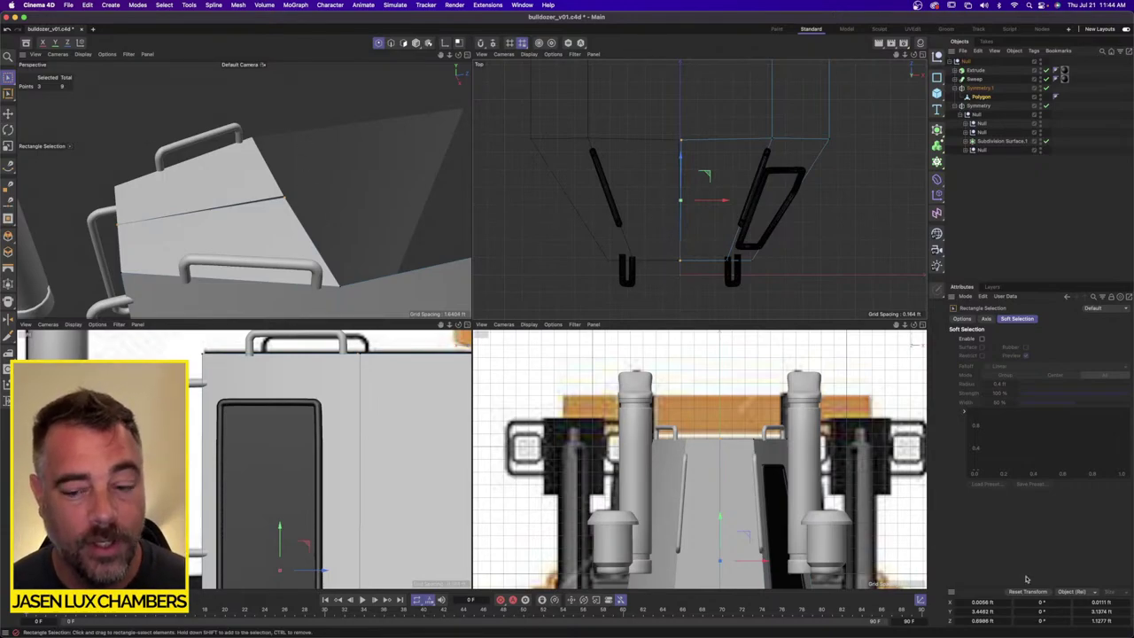
{"action": "left_click", "coordinate": [998, 611]}
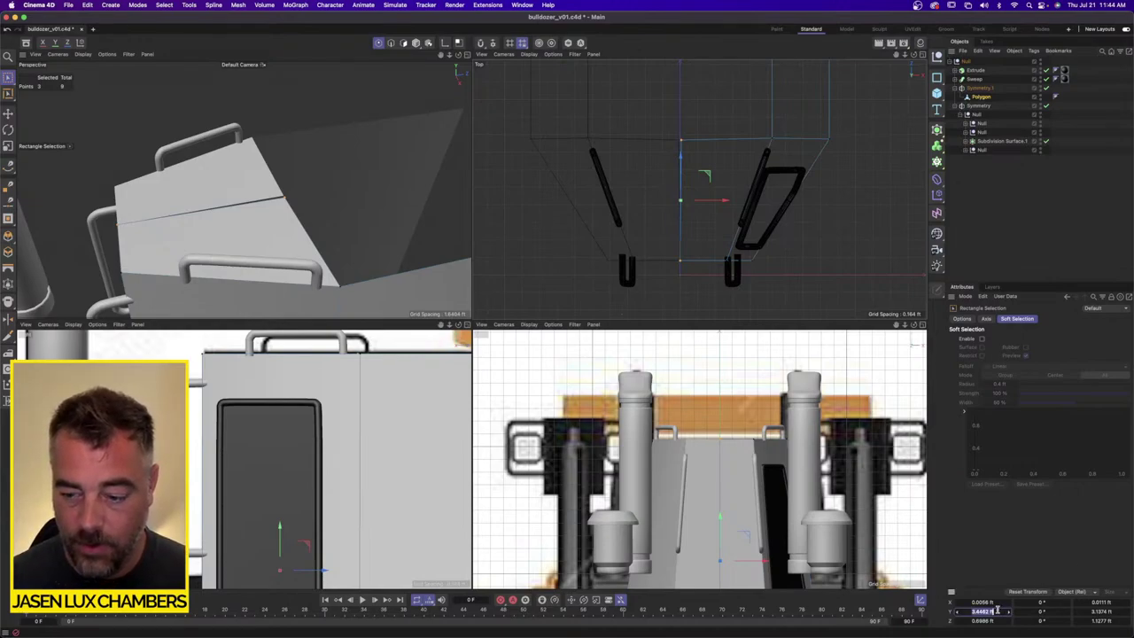
{"action": "key", "text": "Tab"}
{"action": "key", "text": "Tab"}
{"action": "key", "text": "Tab"}
{"action": "key", "text": "Tab"}
{"action": "key", "text": "Tab"}
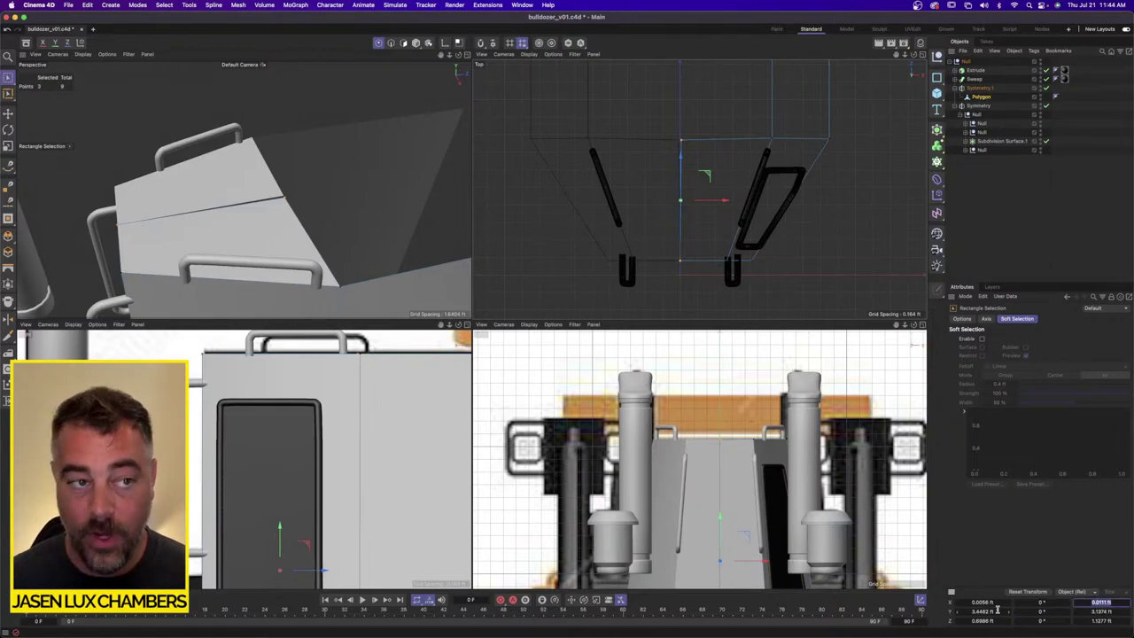
{"action": "type", "text": "0"}
{"action": "key", "text": "Return"}
{"action": "left_click", "coordinate": [994, 603]}
{"action": "type", "text": "0"}
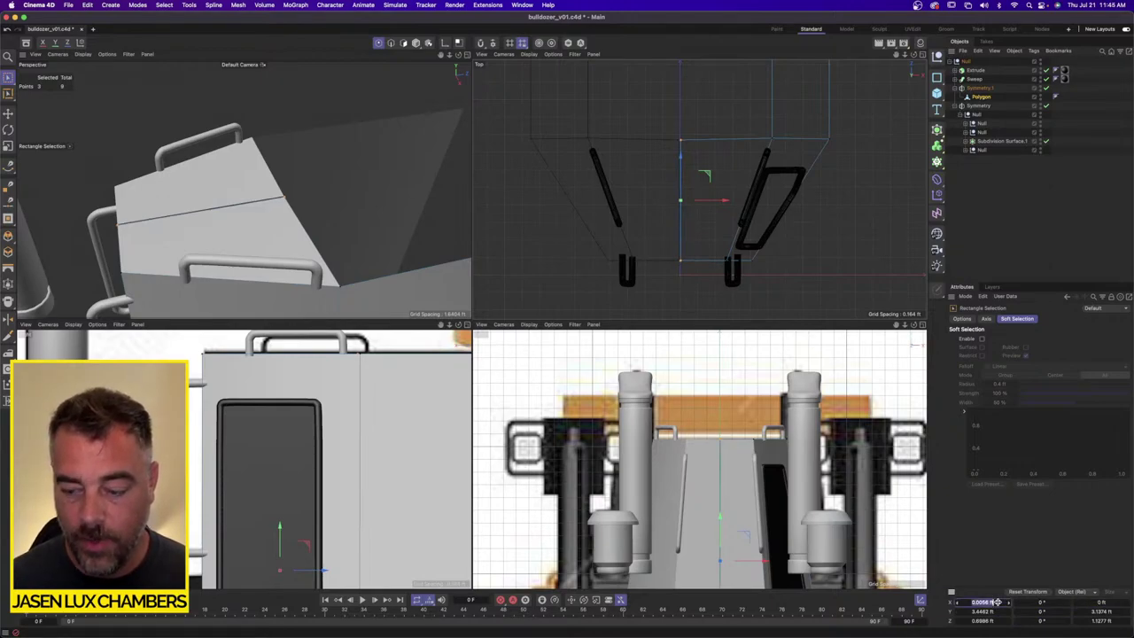
{"action": "key", "text": "Return"}
Step: Draw the rear roof face with the Polygon Pen, from the centre line to the side wall's rear top corner
{"action": "left_click_drag", "start_coordinate": [353, 155], "coordinate": [285, 164], "text": "alt"}
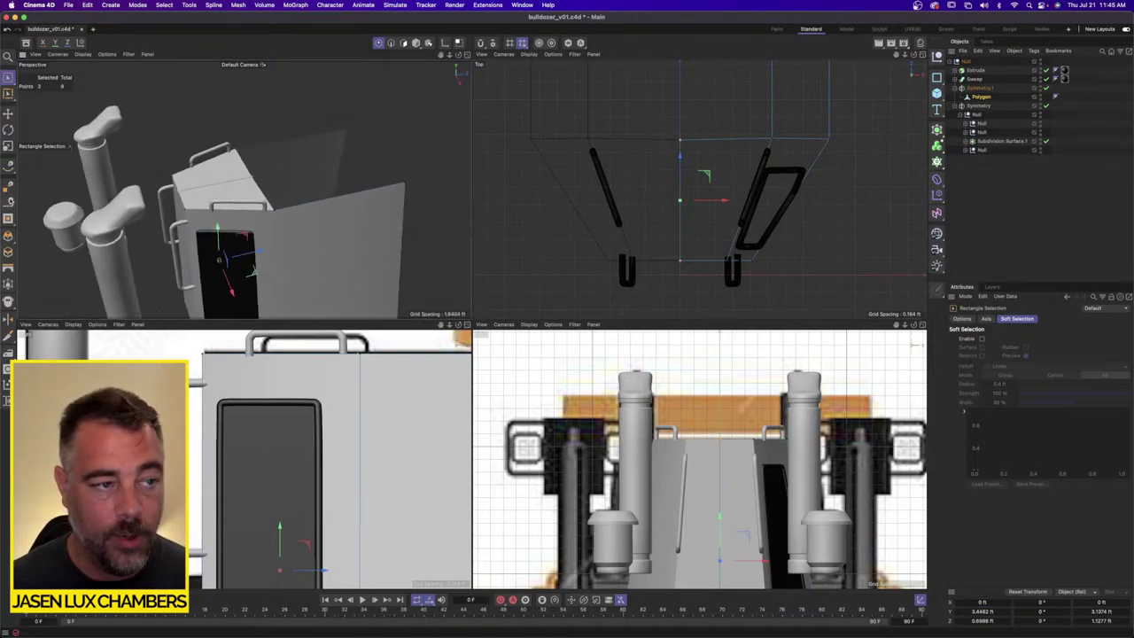
{"action": "left_click", "coordinate": [8, 185]}
{"action": "scroll", "coordinate": [661, 133], "scroll_direction": "up", "scroll_amount": 5}
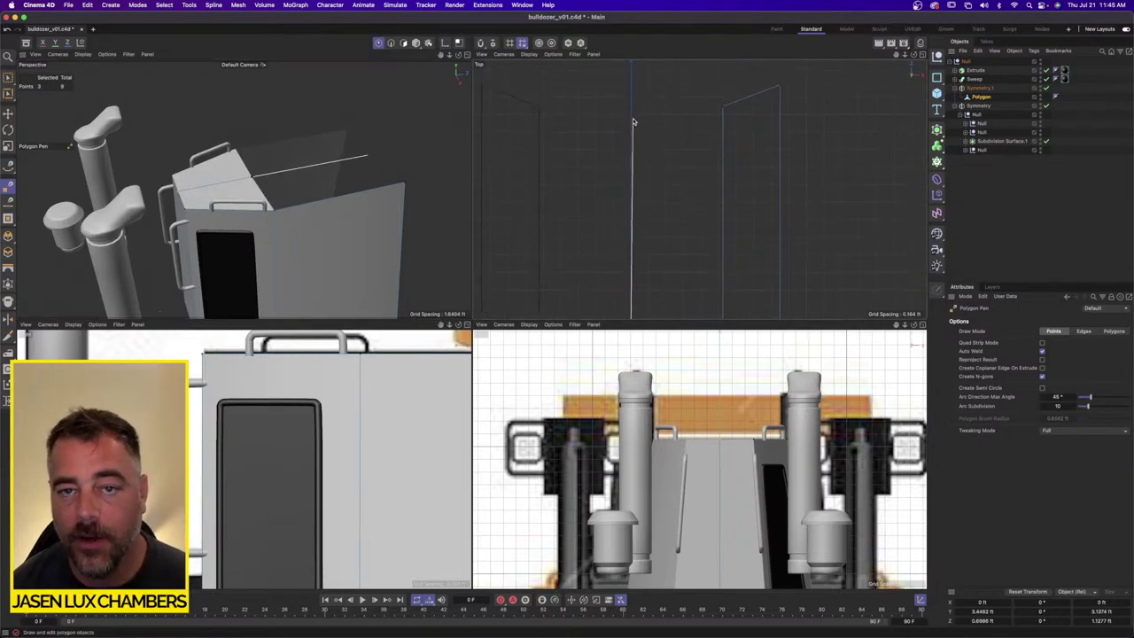
{"action": "left_click", "coordinate": [632, 108]}
{"action": "left_click", "coordinate": [724, 108]}
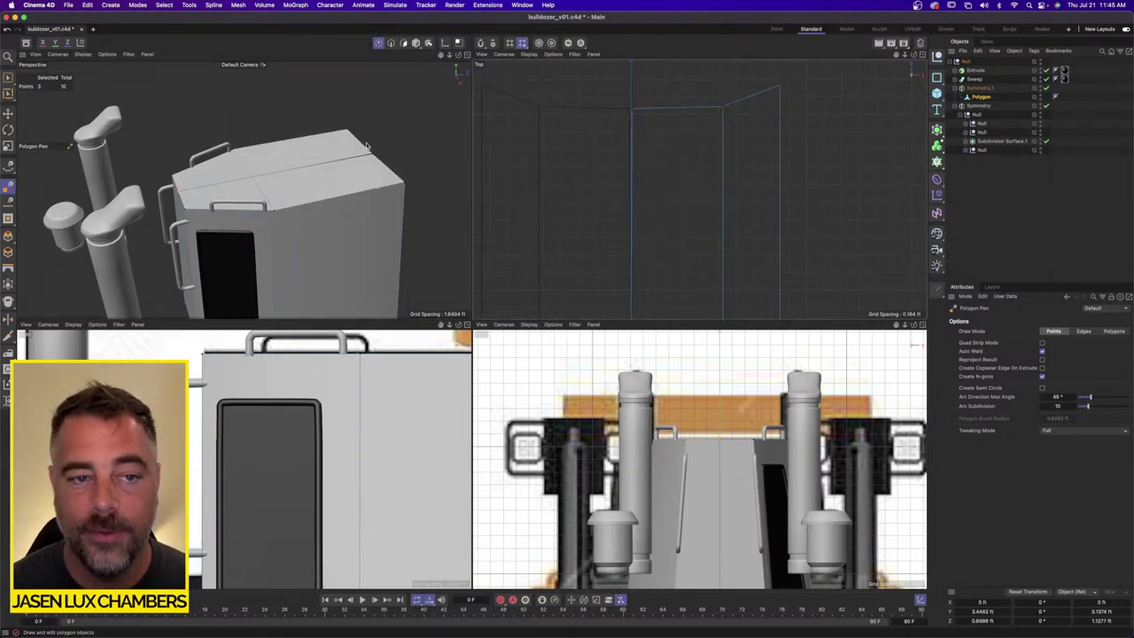
{"action": "left_click_drag", "start_coordinate": [315, 167], "coordinate": [316, 189], "text": "alt"}
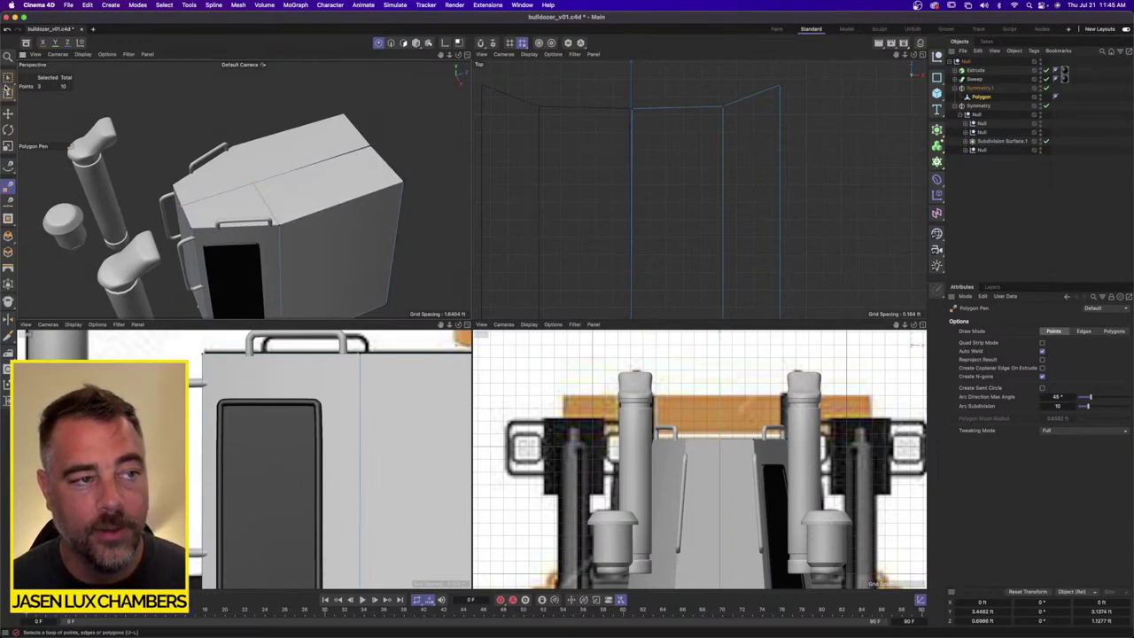
Step: Select all four centre-line points, including the new rear one, and set their X size and X position to 0 ft
{"action": "left_click_drag", "start_coordinate": [7, 80], "coordinate": [40, 108]}
{"action": "scroll", "coordinate": [661, 136], "scroll_direction": "down", "scroll_amount": 5}
{"action": "scroll", "coordinate": [625, 135], "scroll_direction": "down", "scroll_amount": 2}
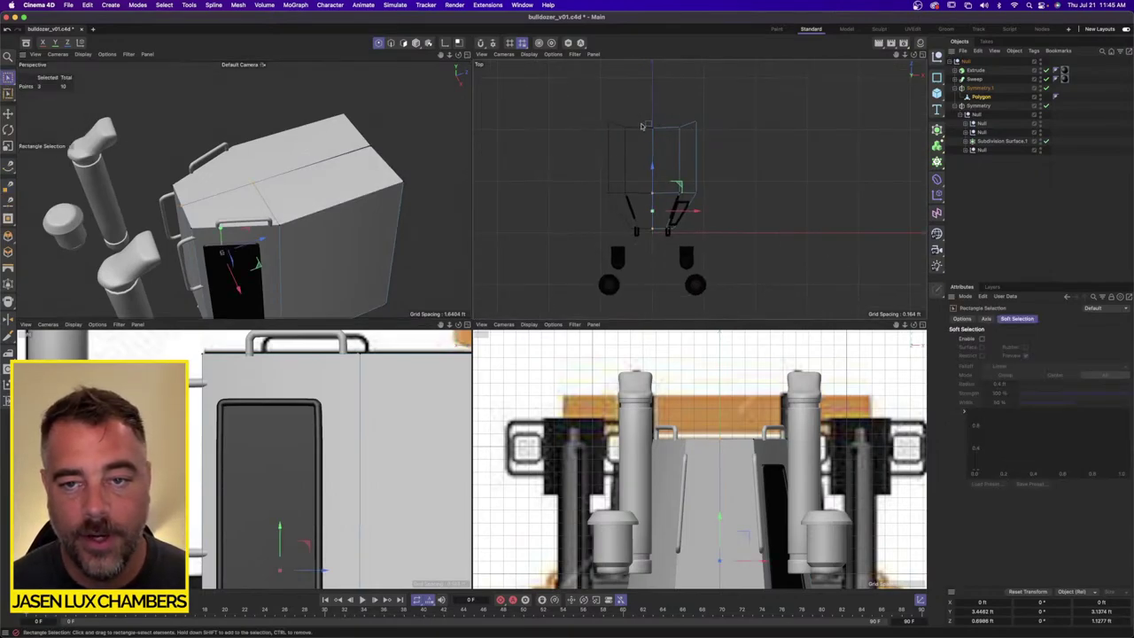
{"action": "left_click_drag", "start_coordinate": [679, 105], "coordinate": [624, 294]}
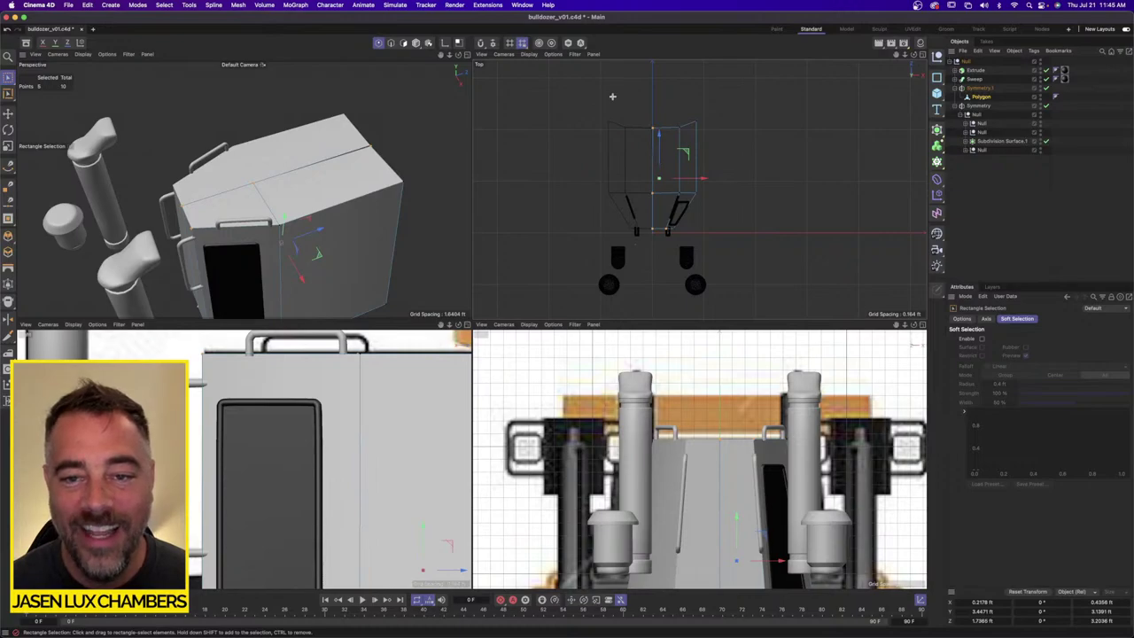
{"action": "left_click_drag", "start_coordinate": [612, 95], "coordinate": [668, 284]}
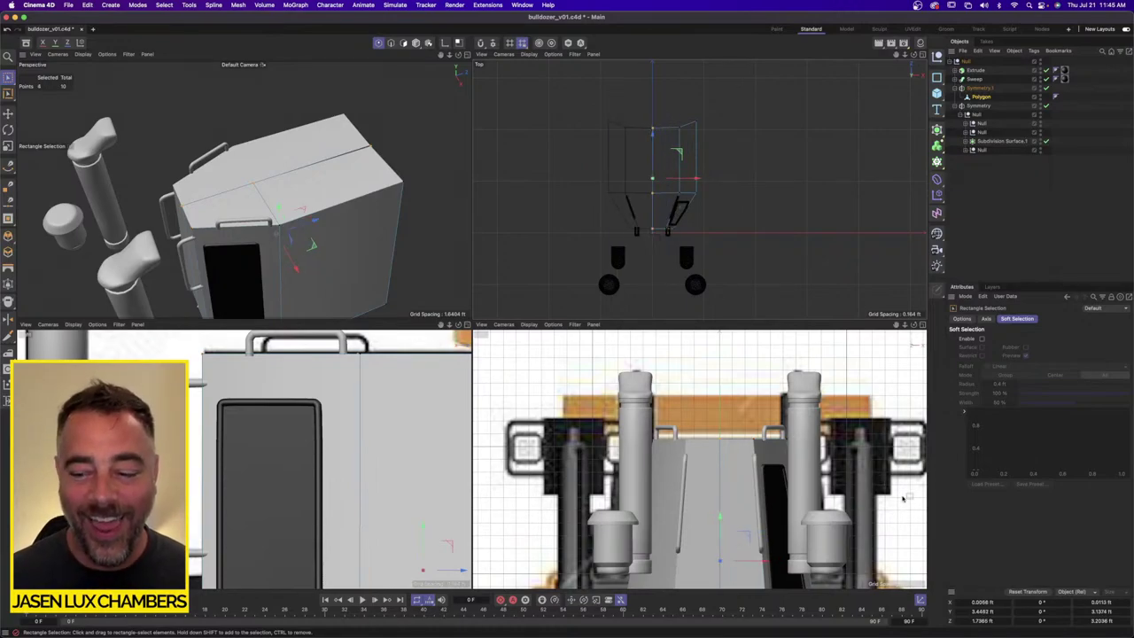
{"action": "left_click", "coordinate": [1106, 605]}
{"action": "type", "text": "0"}
{"action": "key", "text": "Return"}
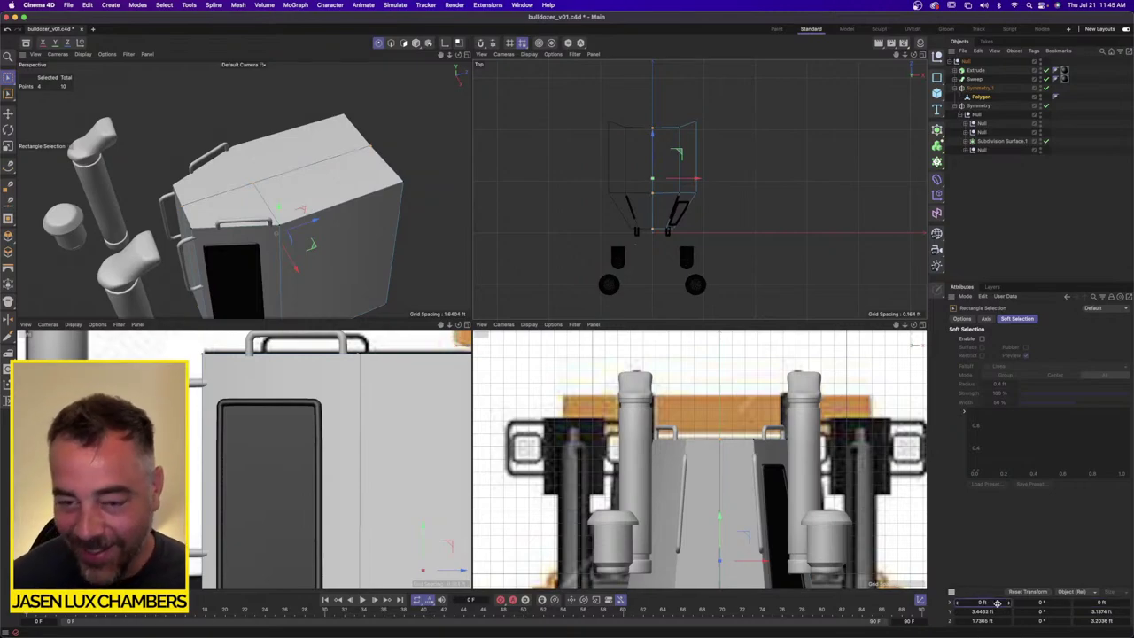
{"action": "left_click_drag", "start_coordinate": [257, 188], "coordinate": [289, 164], "text": "alt"}
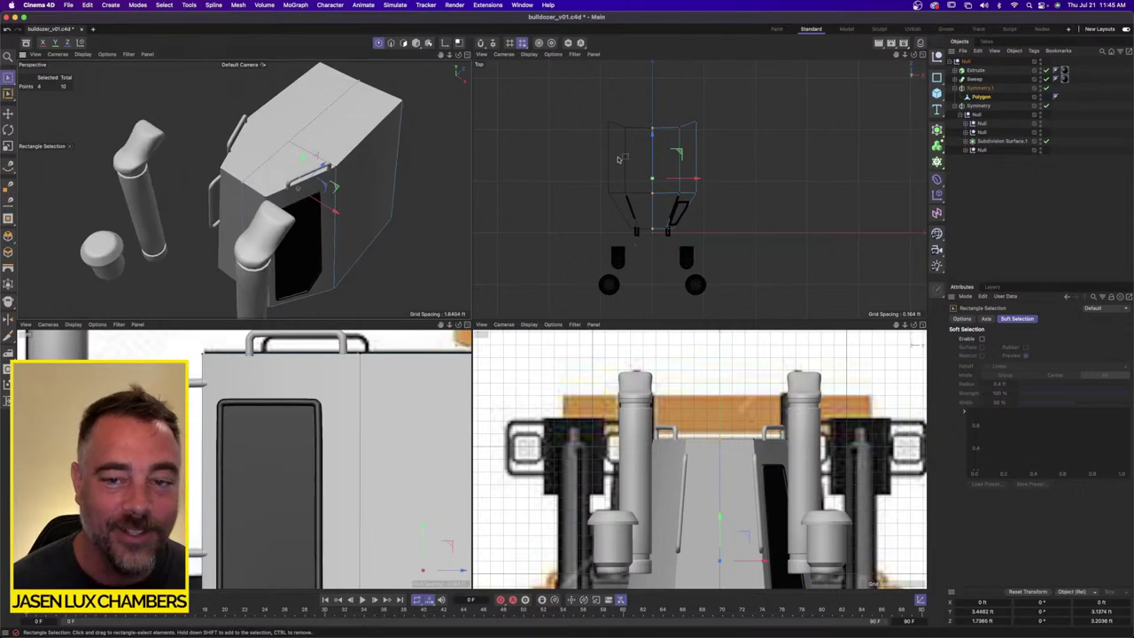
Step: Select the points along the cab's rear edge and set their Z size to 0 ft to align them
{"action": "left_click_drag", "start_coordinate": [582, 113], "coordinate": [752, 139]}
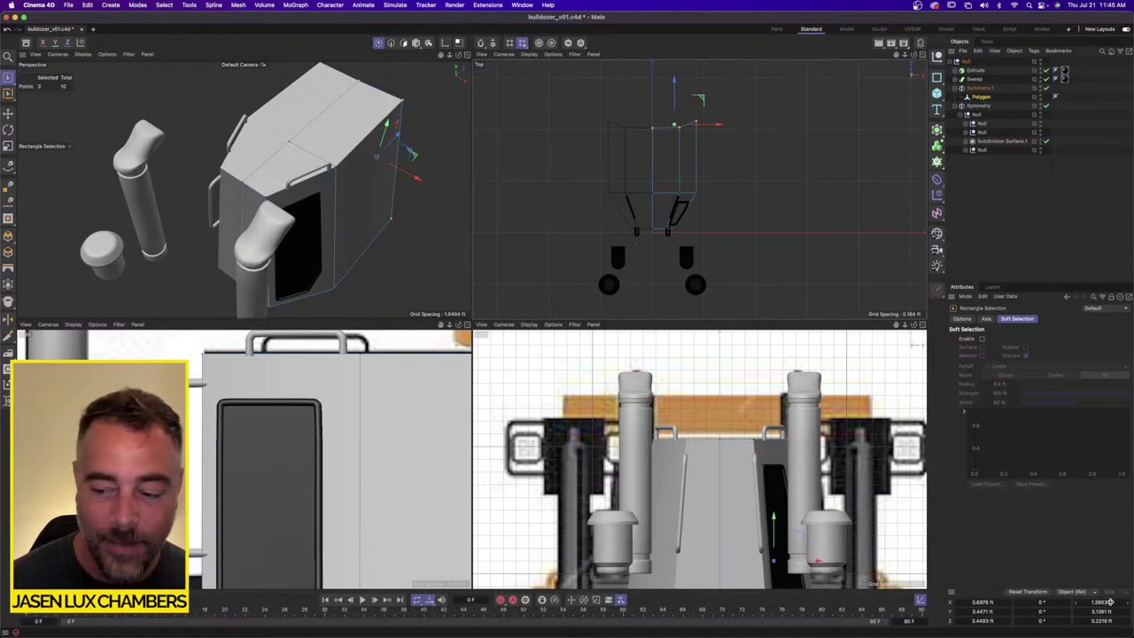
{"action": "left_click", "coordinate": [1101, 603]}
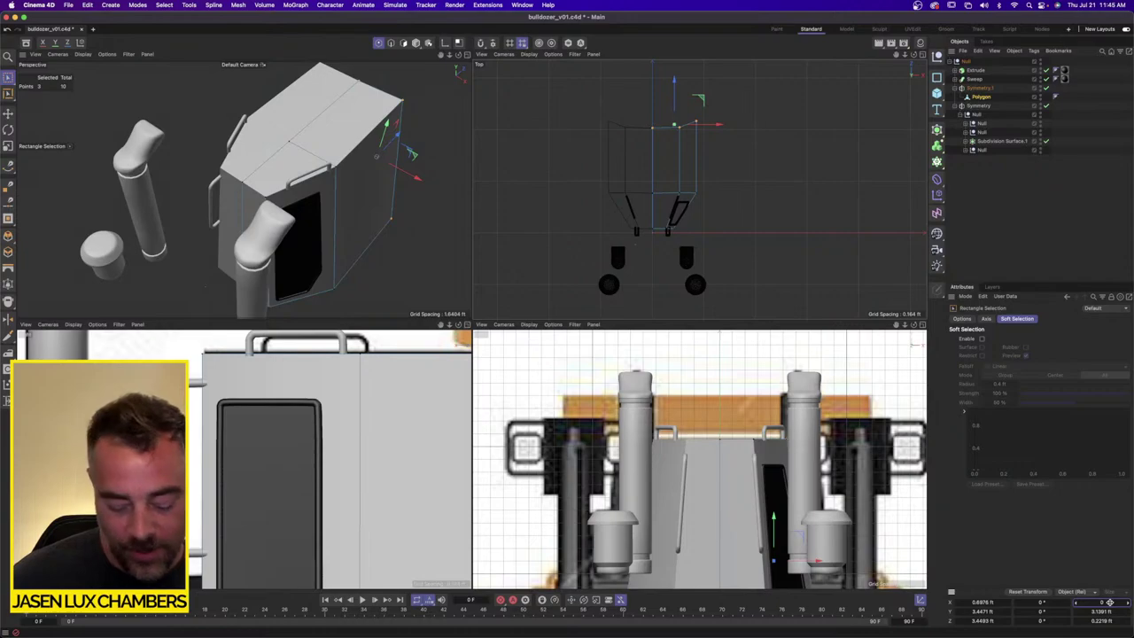
{"action": "left_click", "coordinate": [1101, 620]}
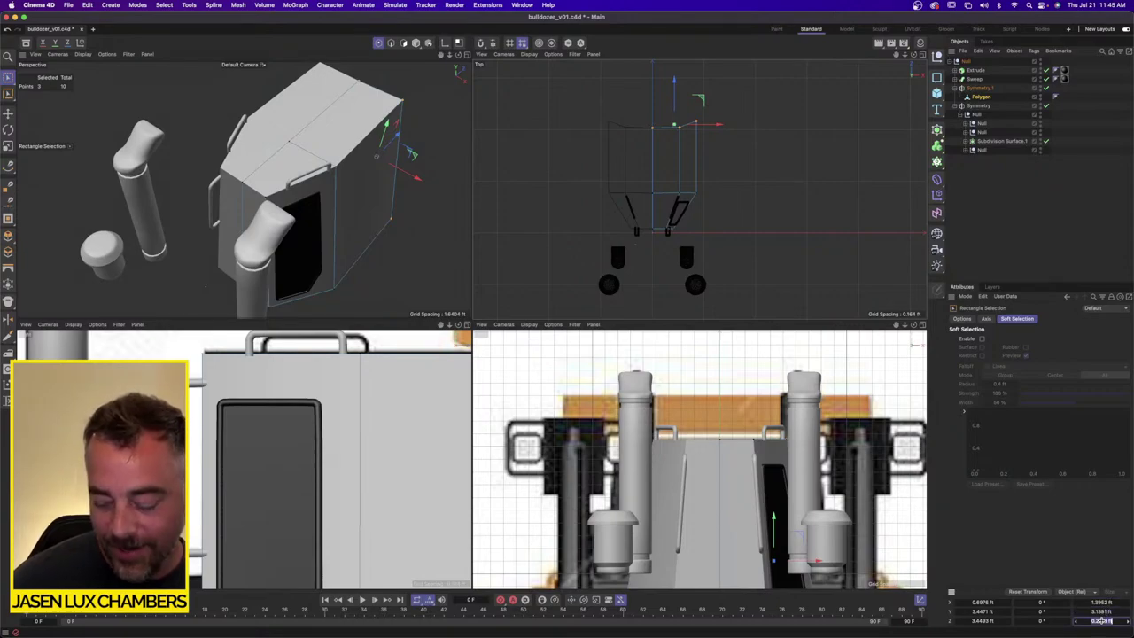
{"action": "type", "text": "0"}
{"action": "key", "text": "Return"}
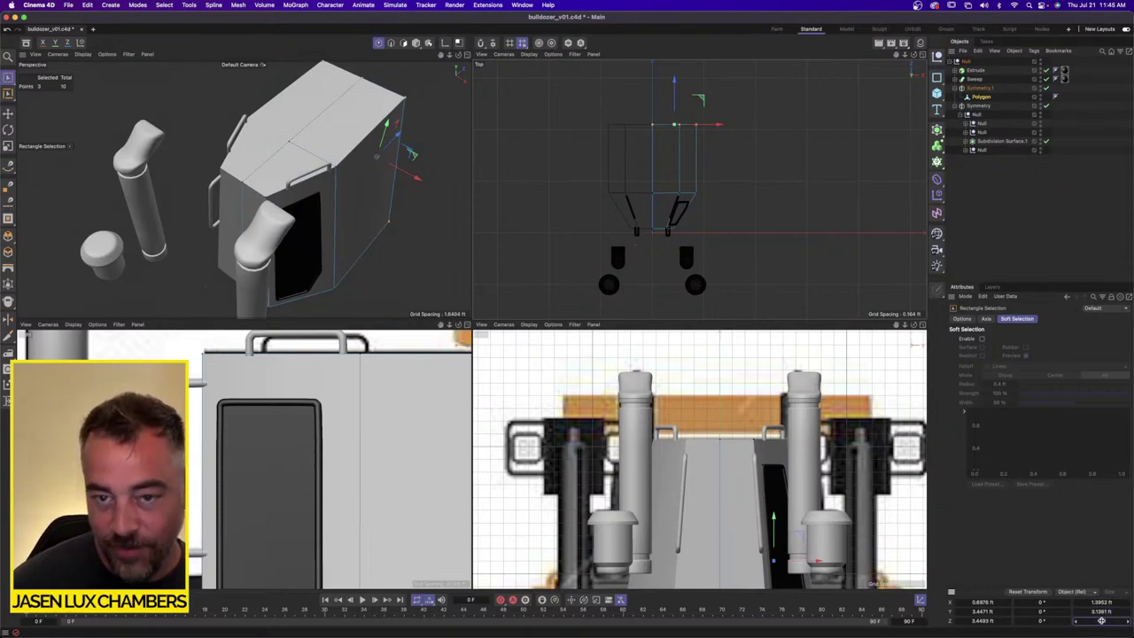
Step: Draw the cab's back face with the Polygon Pen, from the roof's rear centre point down to the side wall's lower corner
{"action": "mouse_move", "coordinate": [383, 109]}
{"action": "left_mouse_down", "text": "alt"}
{"action": "mouse_move", "coordinate": [408, 112]}
{"action": "mouse_move", "coordinate": [381, 114]}
{"action": "left_mouse_up", "text": "alt"}
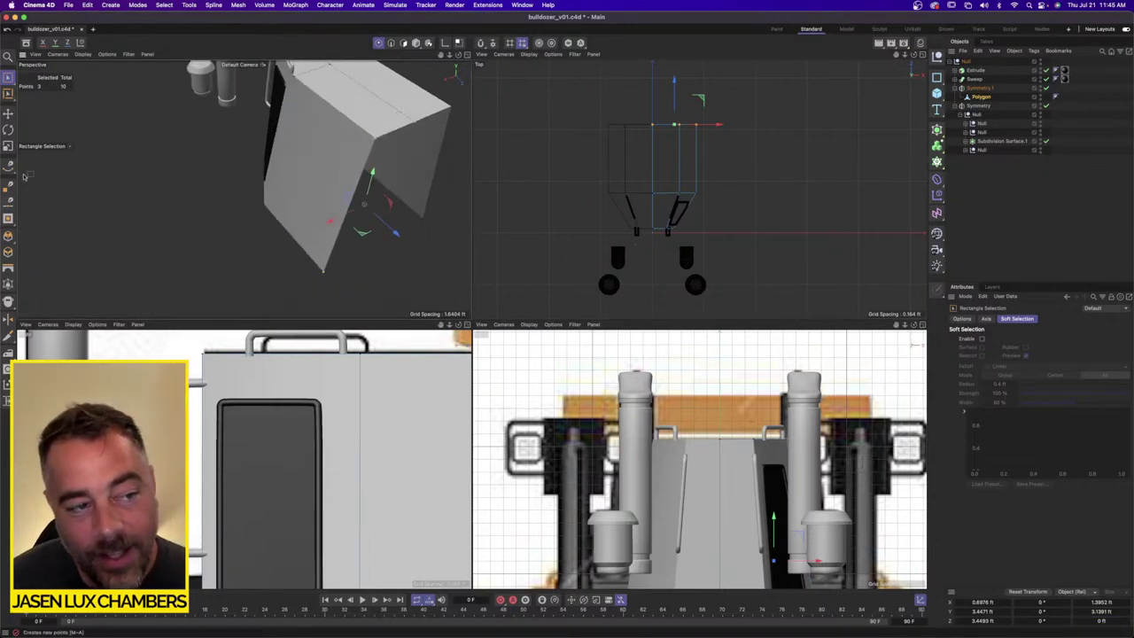
{"action": "left_click", "coordinate": [403, 43]}
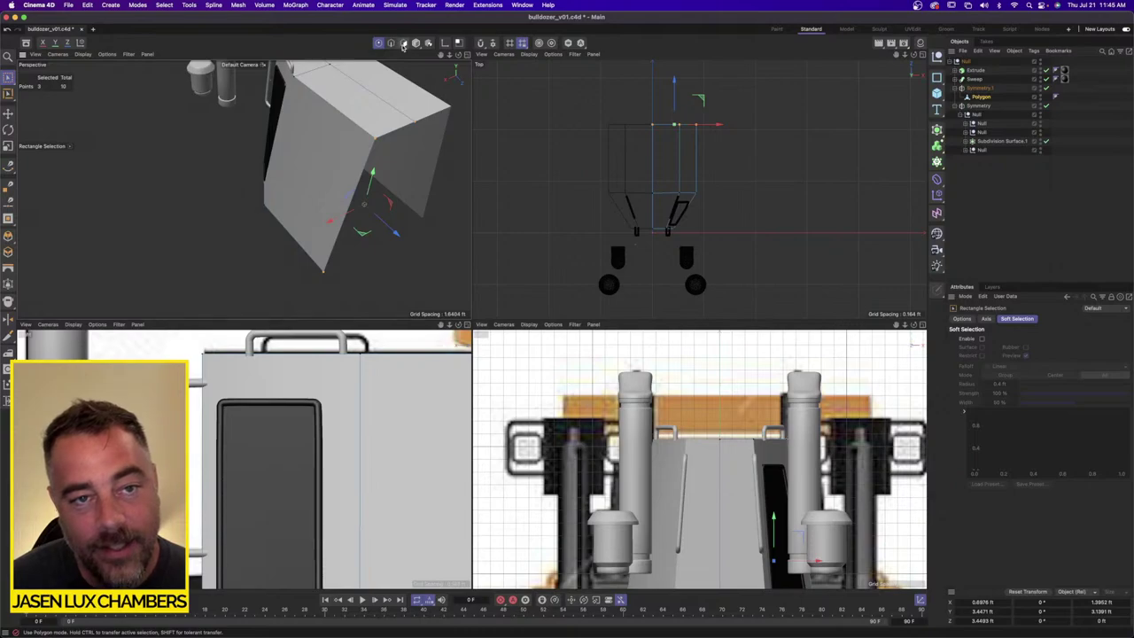
{"action": "left_click", "coordinate": [986, 96]}
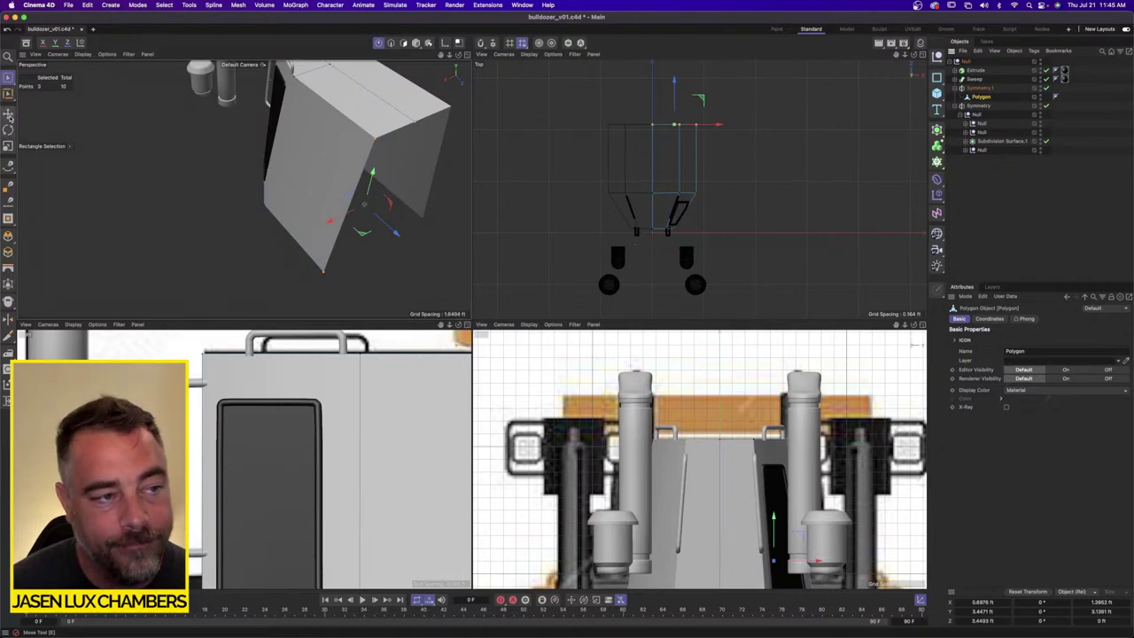
{"action": "left_click", "coordinate": [8, 189]}
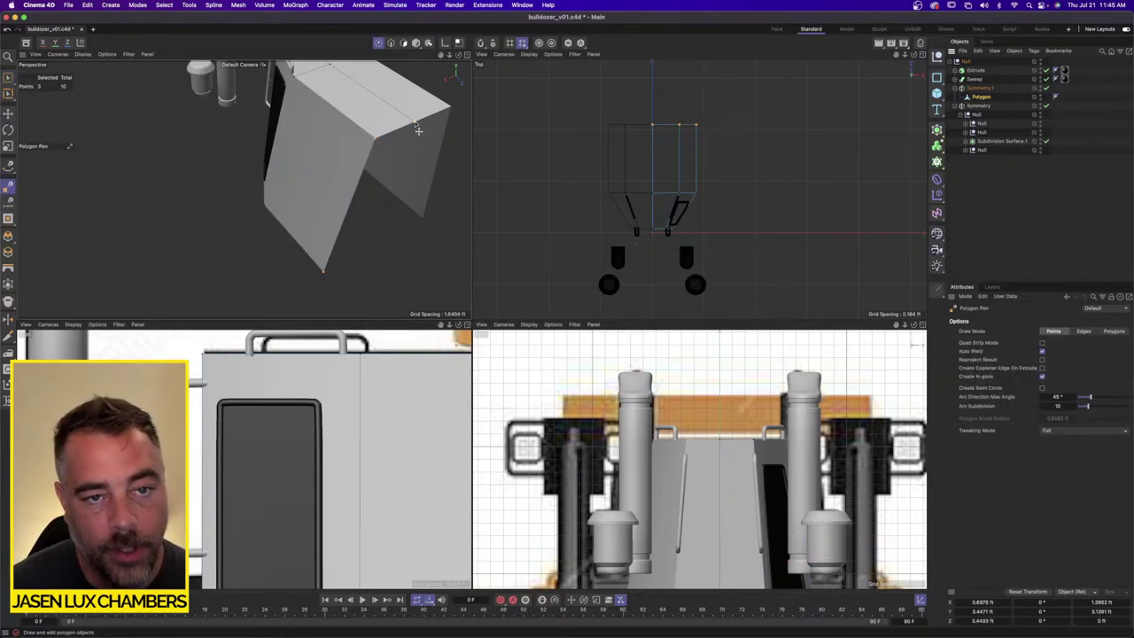
{"action": "scroll", "coordinate": [728, 567], "scroll_direction": "down", "scroll_amount": 4}
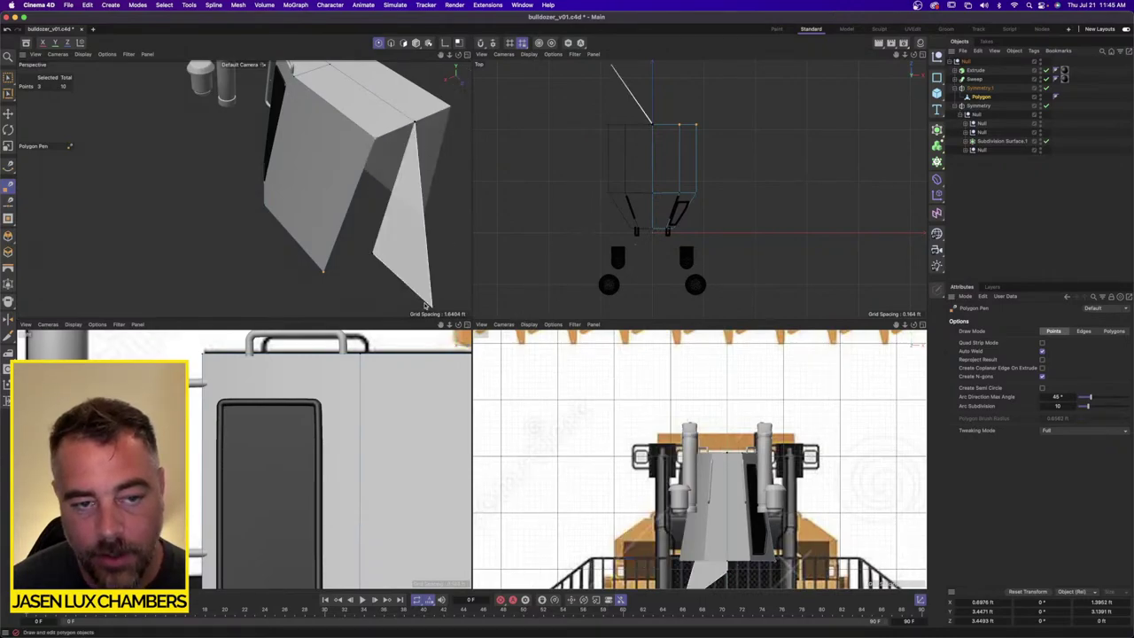
{"action": "left_click", "coordinate": [324, 272]}
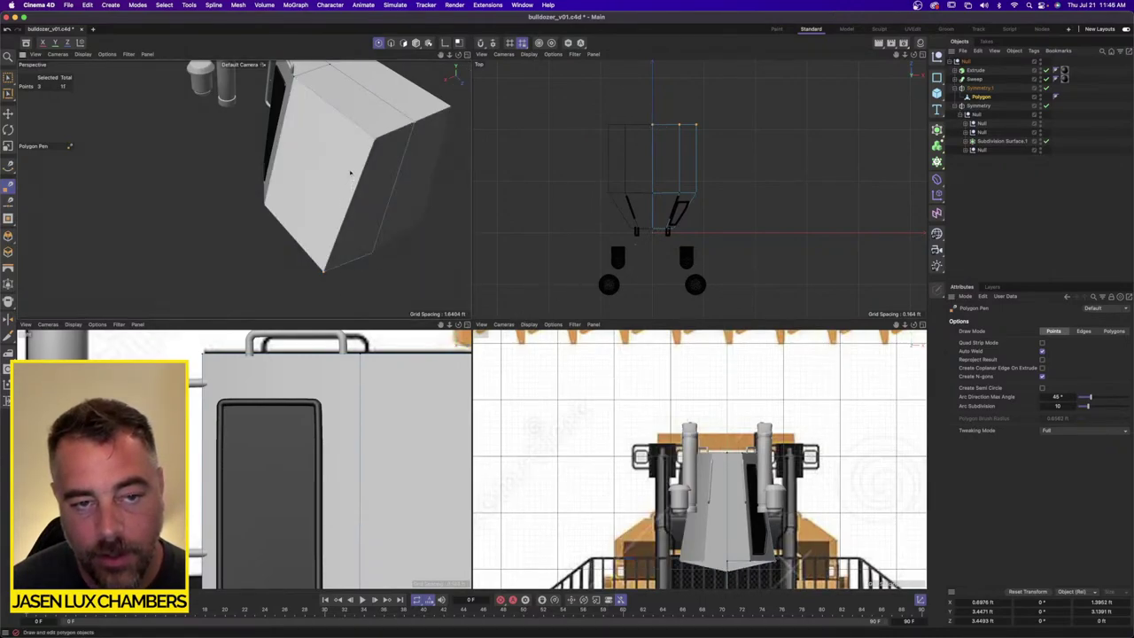
Step: Select the back face's bottom centre point and raise it along Y to line up with the cab's bottom edge
{"action": "left_click_drag", "start_coordinate": [375, 191], "coordinate": [354, 179], "text": "alt"}
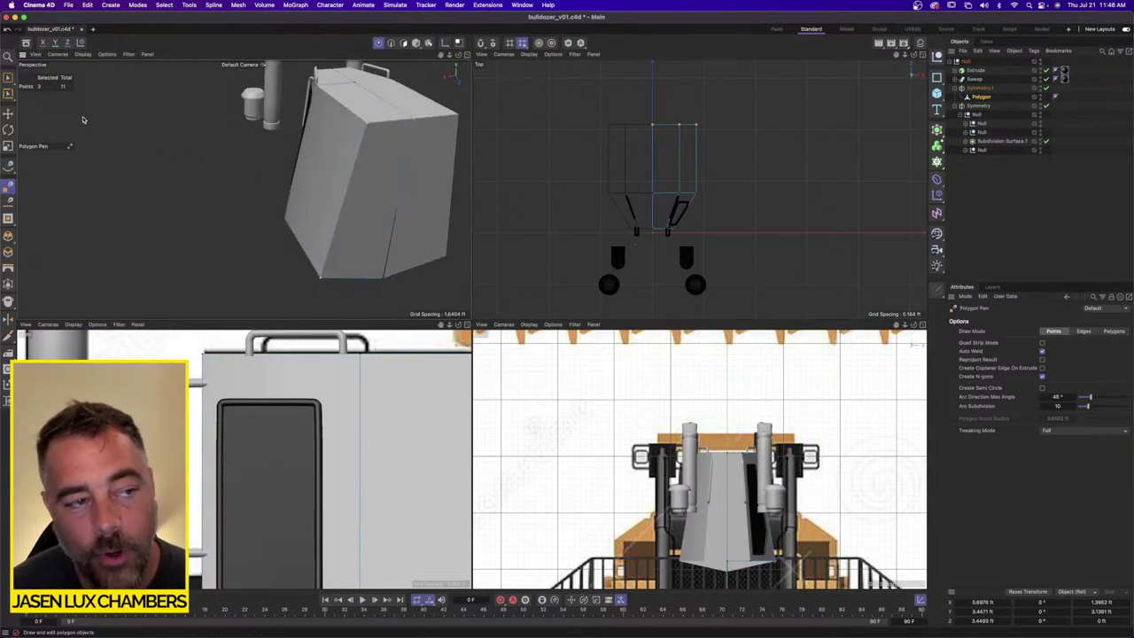
{"action": "left_click_drag", "start_coordinate": [8, 77], "coordinate": [56, 109]}
{"action": "left_click_drag", "start_coordinate": [366, 265], "coordinate": [405, 300]}
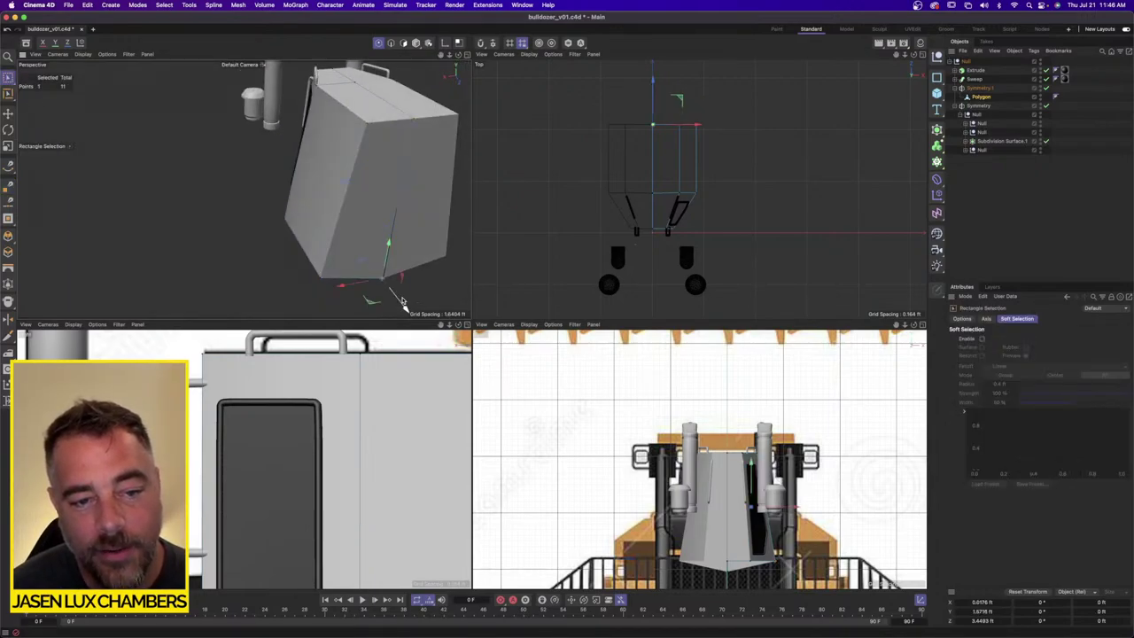
{"action": "left_click_drag", "start_coordinate": [388, 252], "coordinate": [389, 241]}
Step: Select the points along the cab's bottom edge and set their Y size to 0 ft to level them
{"action": "left_click_drag", "start_coordinate": [631, 546], "coordinate": [796, 580]}
{"action": "left_click_drag", "start_coordinate": [351, 230], "coordinate": [420, 213], "text": "alt"}
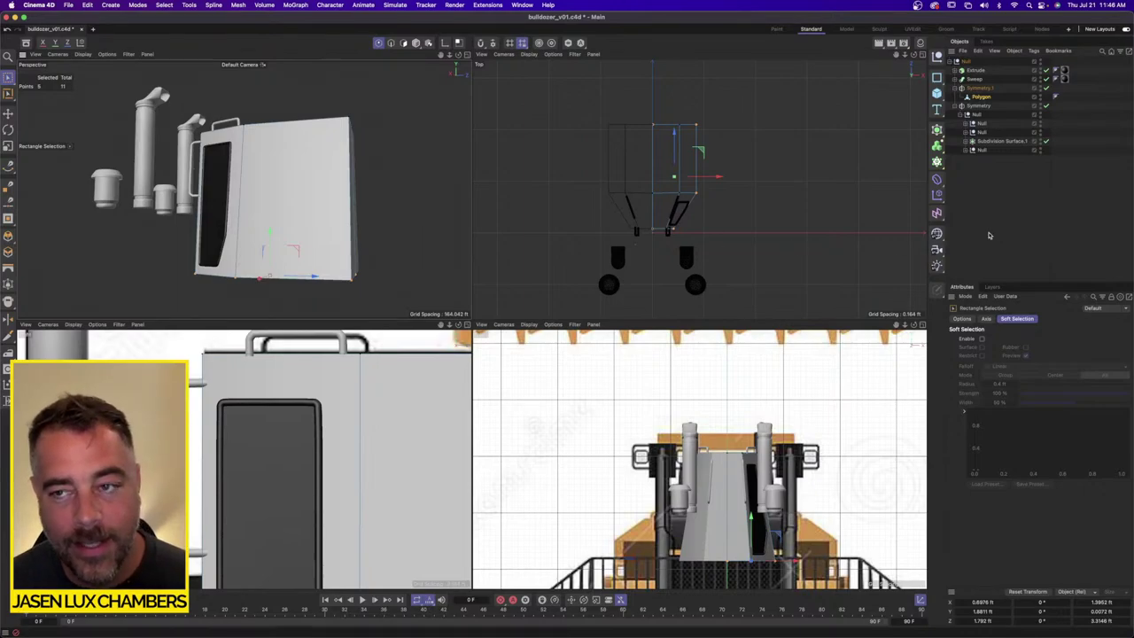
{"action": "double_click", "coordinate": [1106, 621]}
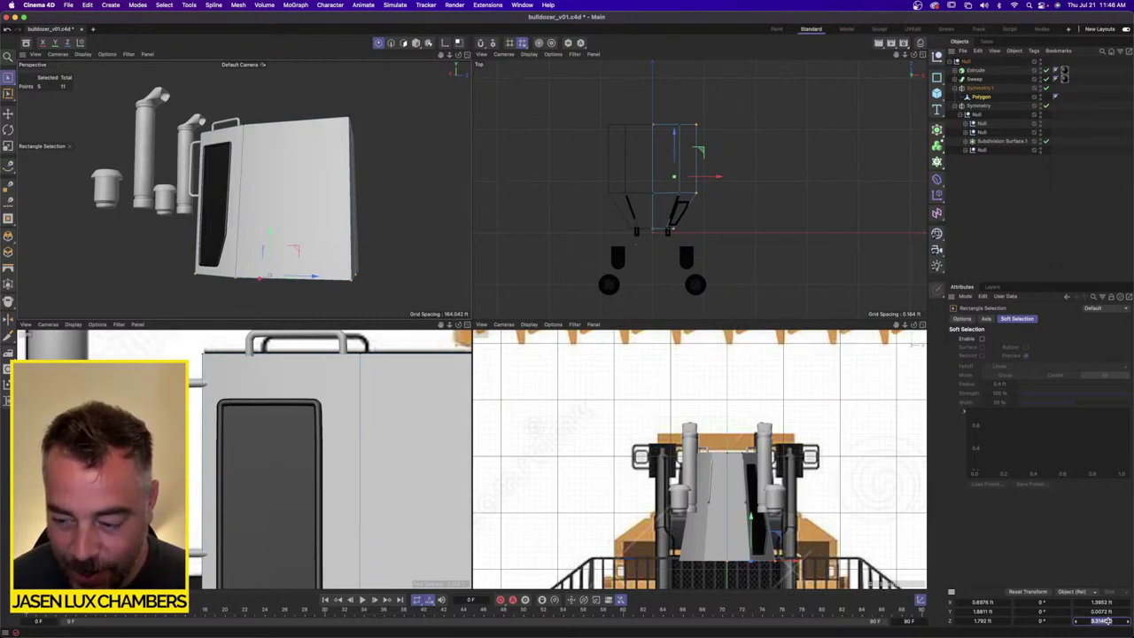
{"action": "key", "text": "shift+Tab"}
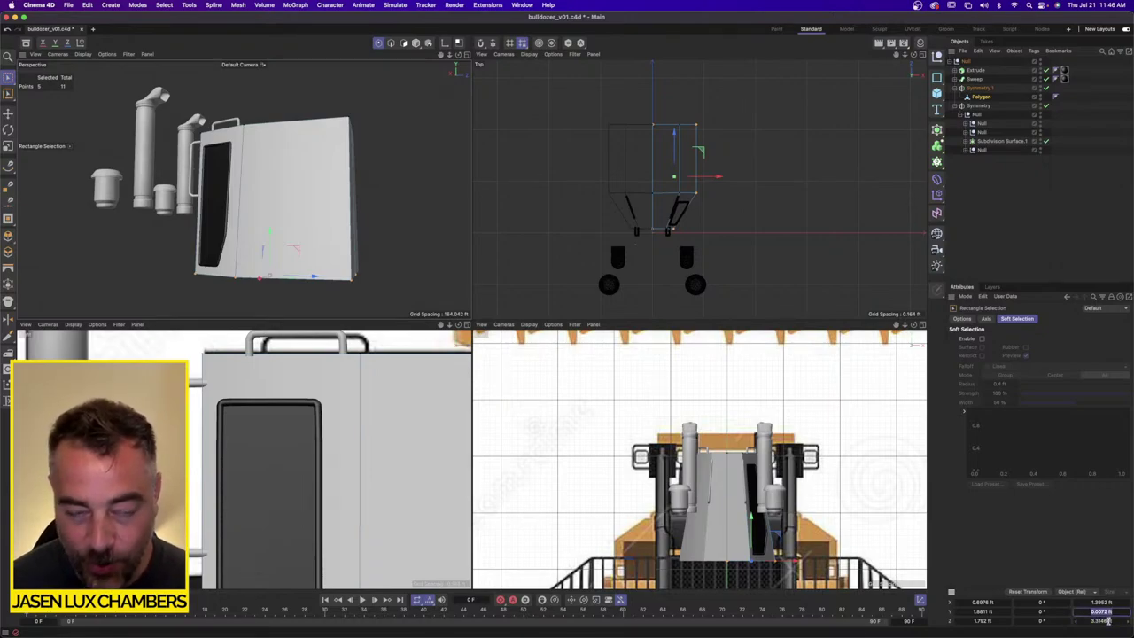
{"action": "key", "text": "shift+Tab"}
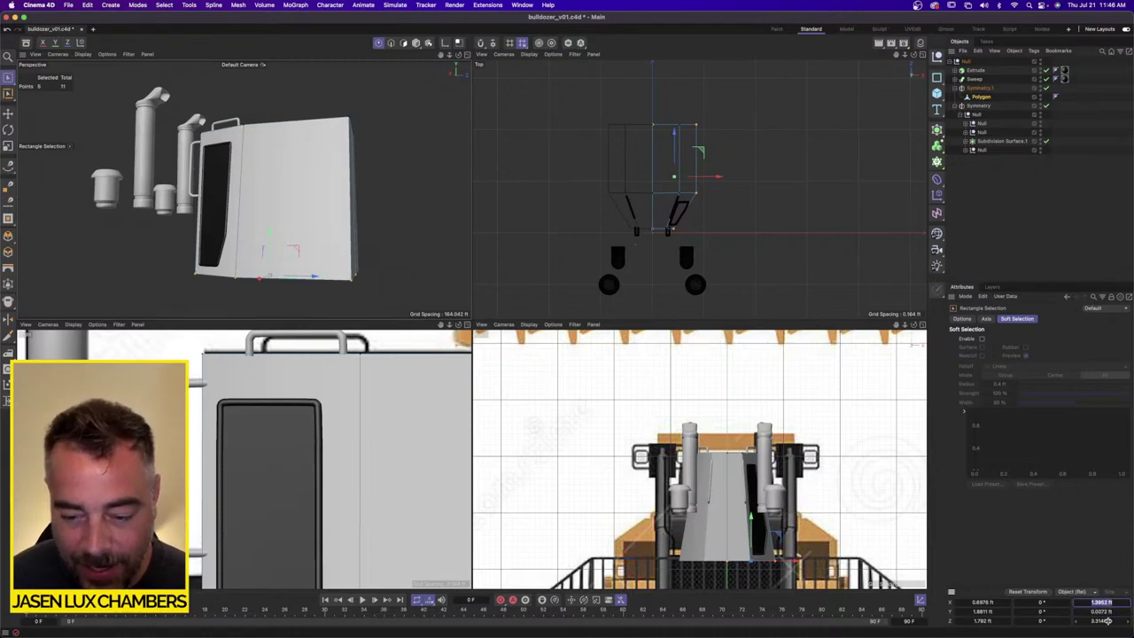
{"action": "key", "text": "Tab"}
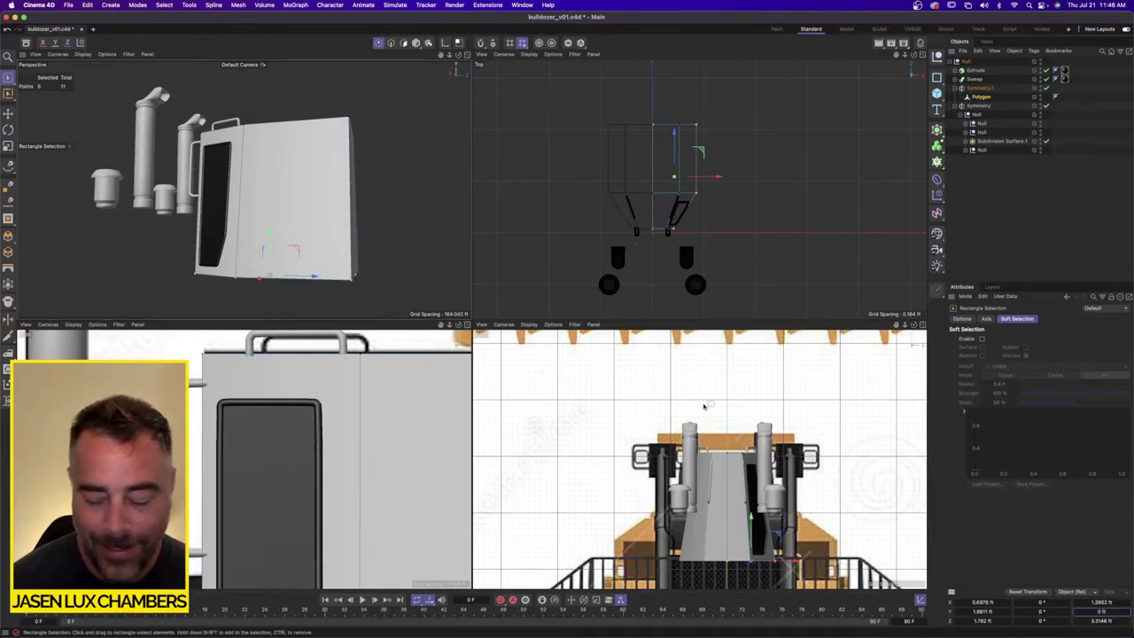
Step: Select the points along the cab's centre line and set their X size and X position to 0 ft
{"action": "left_click_drag", "start_coordinate": [255, 216], "coordinate": [225, 219], "text": "alt"}
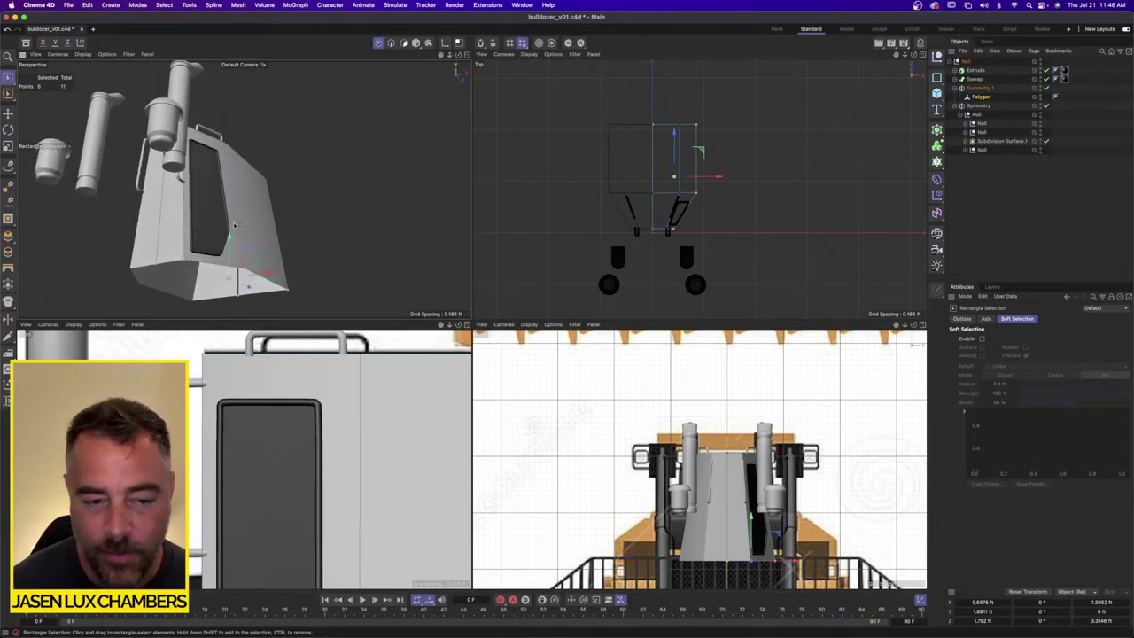
{"action": "left_click_drag", "start_coordinate": [631, 110], "coordinate": [669, 276]}
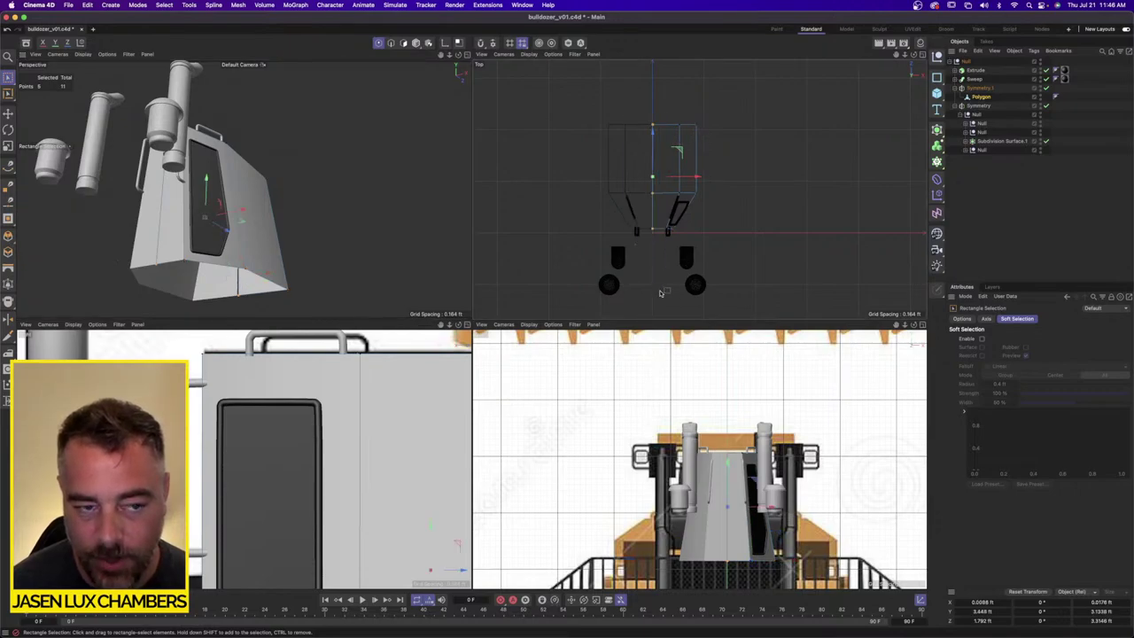
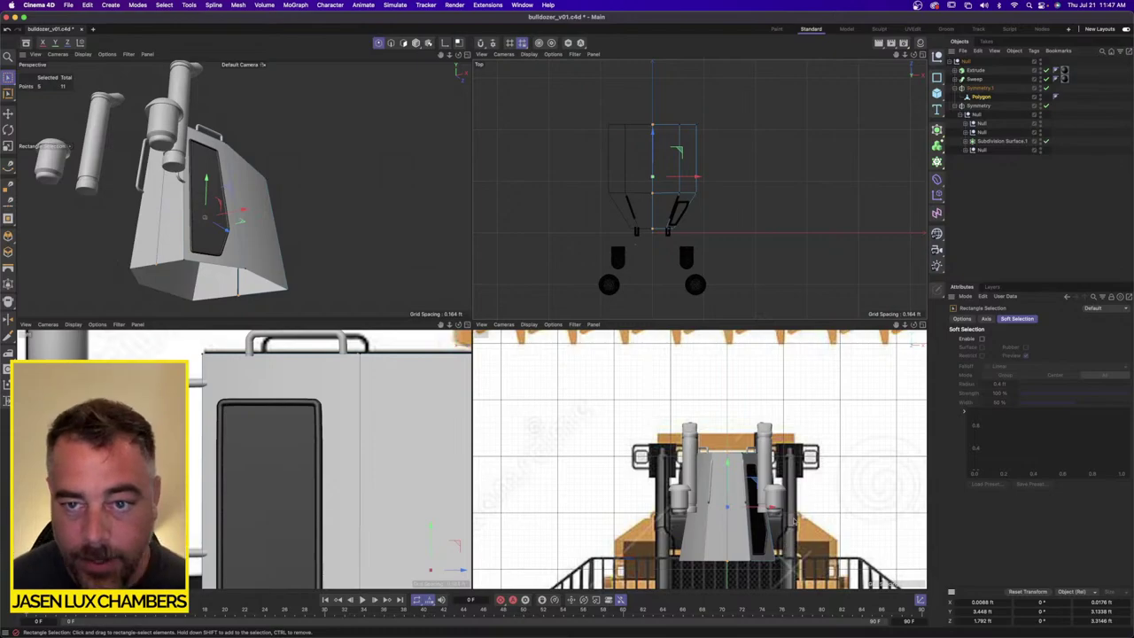
{"action": "left_click_drag", "start_coordinate": [617, 102], "coordinate": [664, 144]}
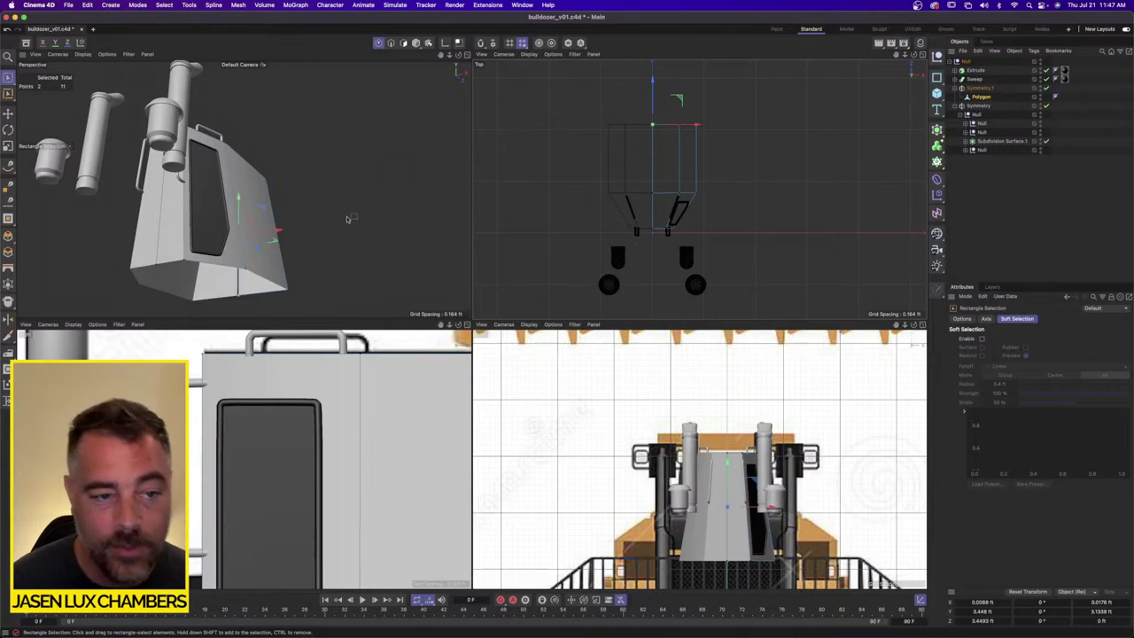
{"action": "left_click_drag", "start_coordinate": [348, 219], "coordinate": [242, 174], "text": "alt"}
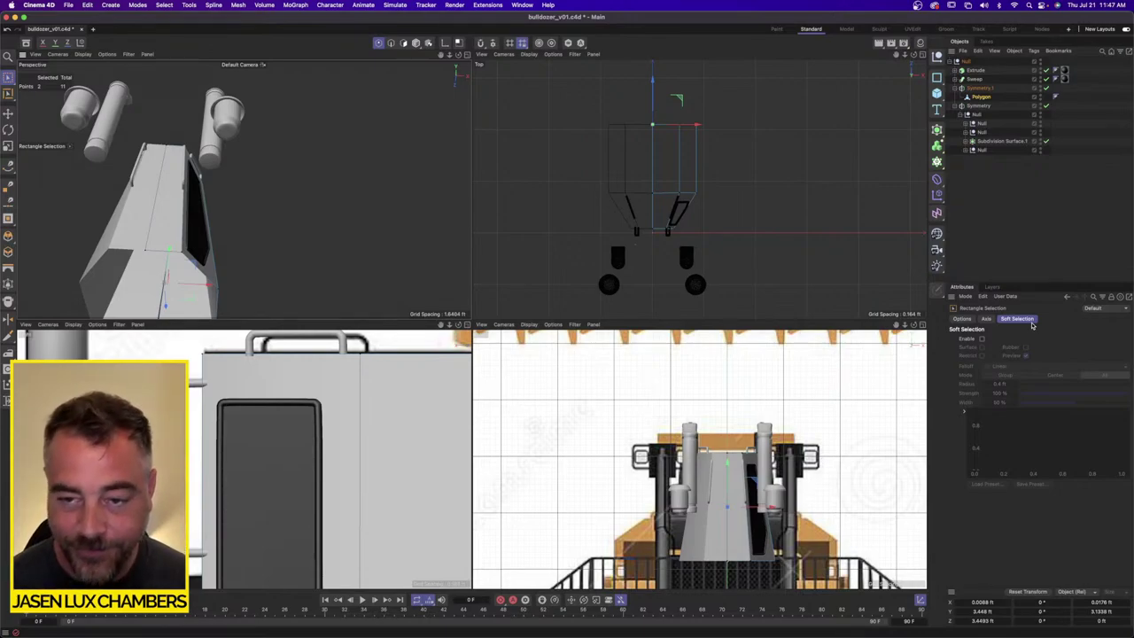
{"action": "left_click_drag", "start_coordinate": [594, 101], "coordinate": [670, 256]}
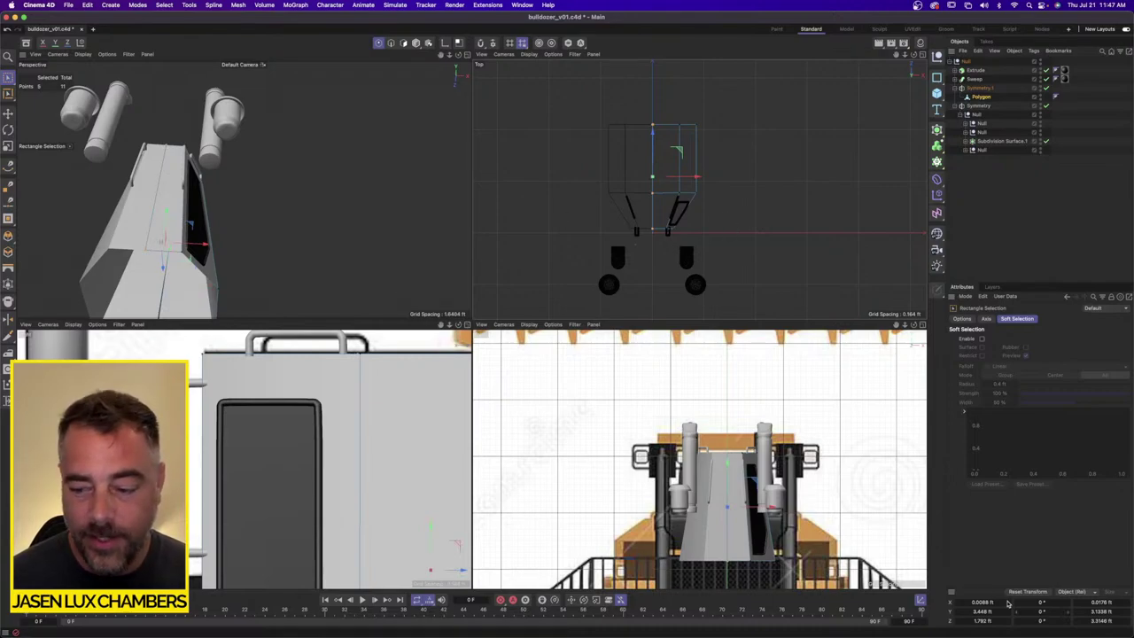
{"action": "double_click", "coordinate": [1097, 603]}
{"action": "type", "text": "0"}
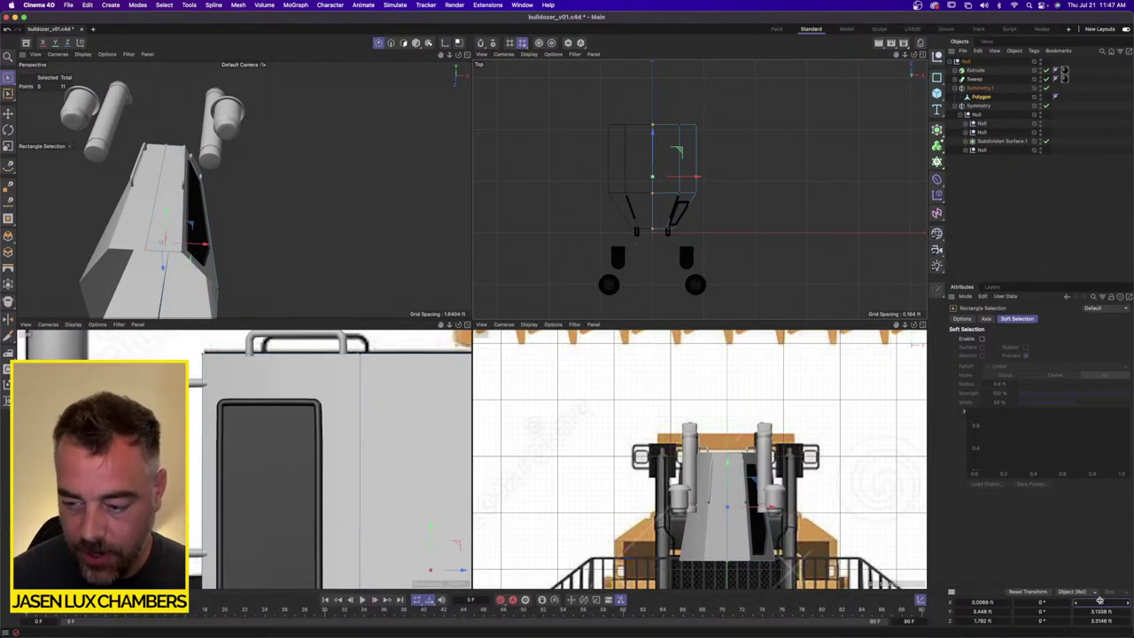
{"action": "key", "text": "shift+Tab"}
{"action": "key", "text": "shift+Tab"}
{"action": "key", "text": "shift+Tab"}
{"action": "key", "text": "shift+Tab"}
{"action": "key", "text": "shift+Tab"}
{"action": "key", "text": "shift+Tab"}
{"action": "type", "text": "0"}
{"action": "key", "text": "Return"}
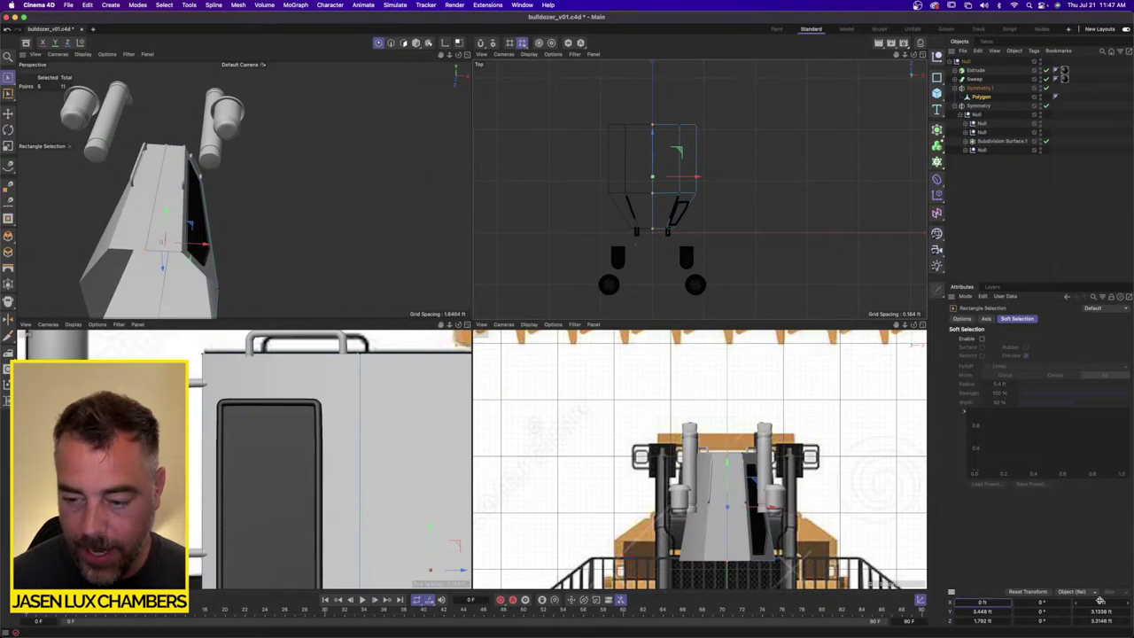
Step: Inspect the closed cab, deselect it, hide the cab group and enlarge the front view around the windshield reference
{"action": "left_click_drag", "start_coordinate": [243, 220], "coordinate": [364, 252], "text": "alt"}
{"action": "scroll", "coordinate": [319, 176], "scroll_direction": "down", "scroll_amount": 5}
{"action": "scroll", "coordinate": [222, 157], "scroll_direction": "up", "scroll_amount": 6}
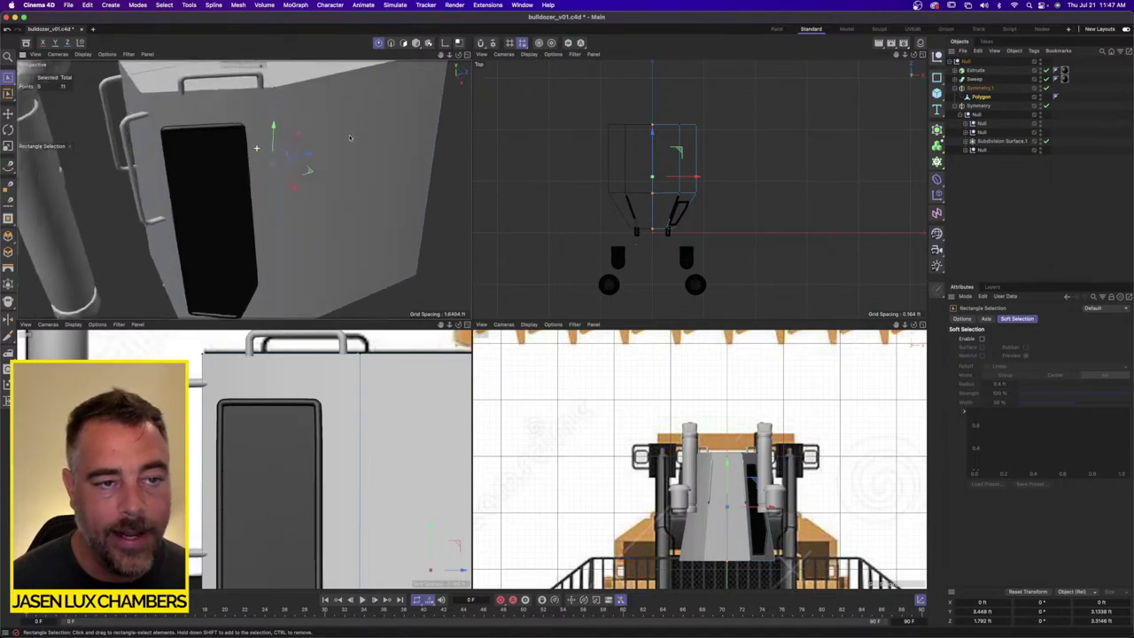
{"action": "left_click_drag", "start_coordinate": [220, 157], "coordinate": [335, 133], "text": "alt"}
{"action": "left_click", "coordinate": [1064, 177]}
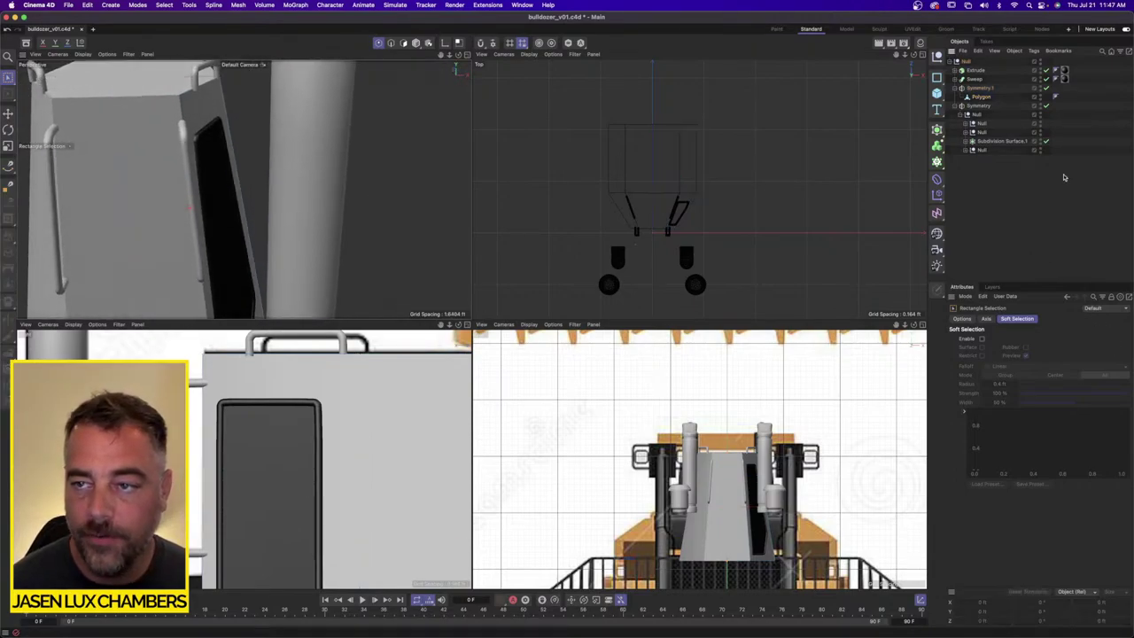
{"action": "left_click", "coordinate": [1041, 62]}
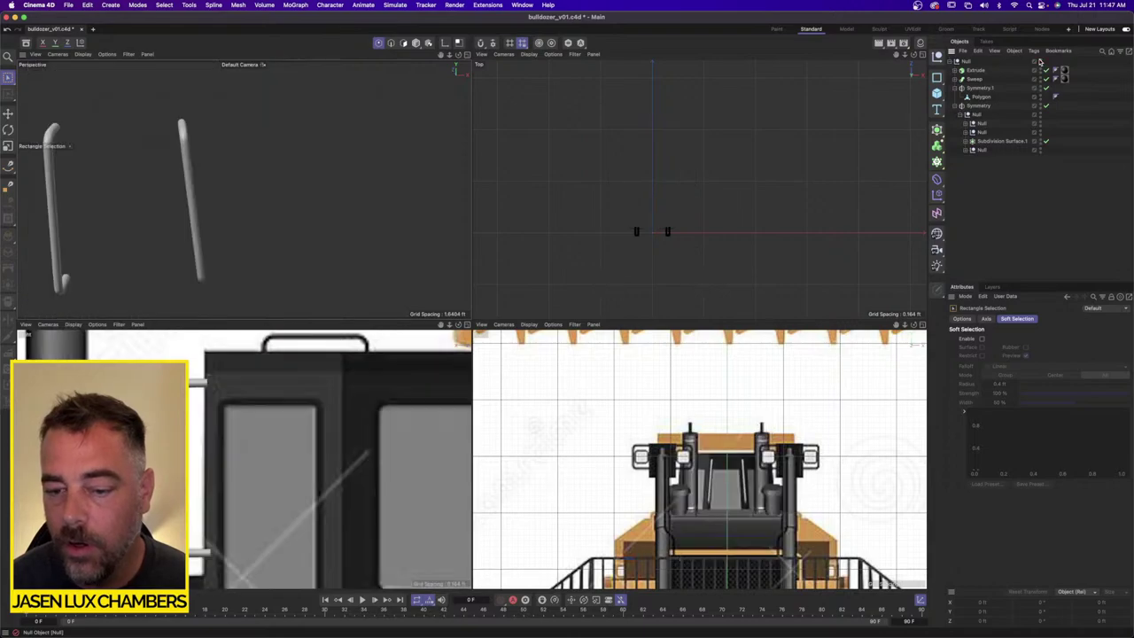
{"action": "left_click", "coordinate": [921, 324]}
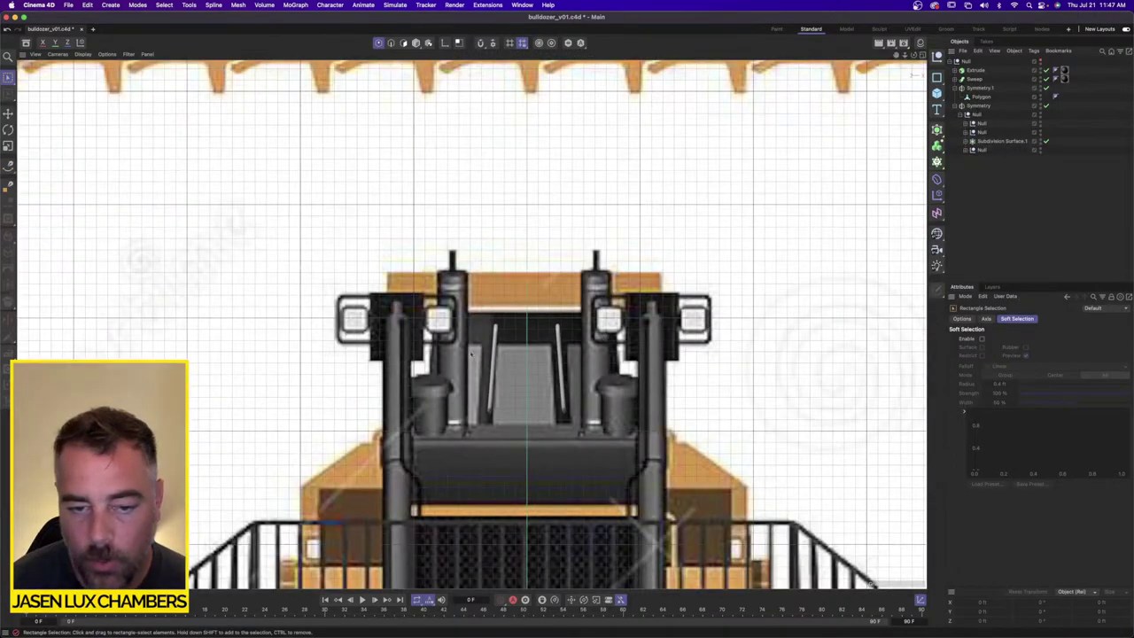
{"action": "scroll", "coordinate": [558, 323], "scroll_direction": "up", "scroll_amount": 5}
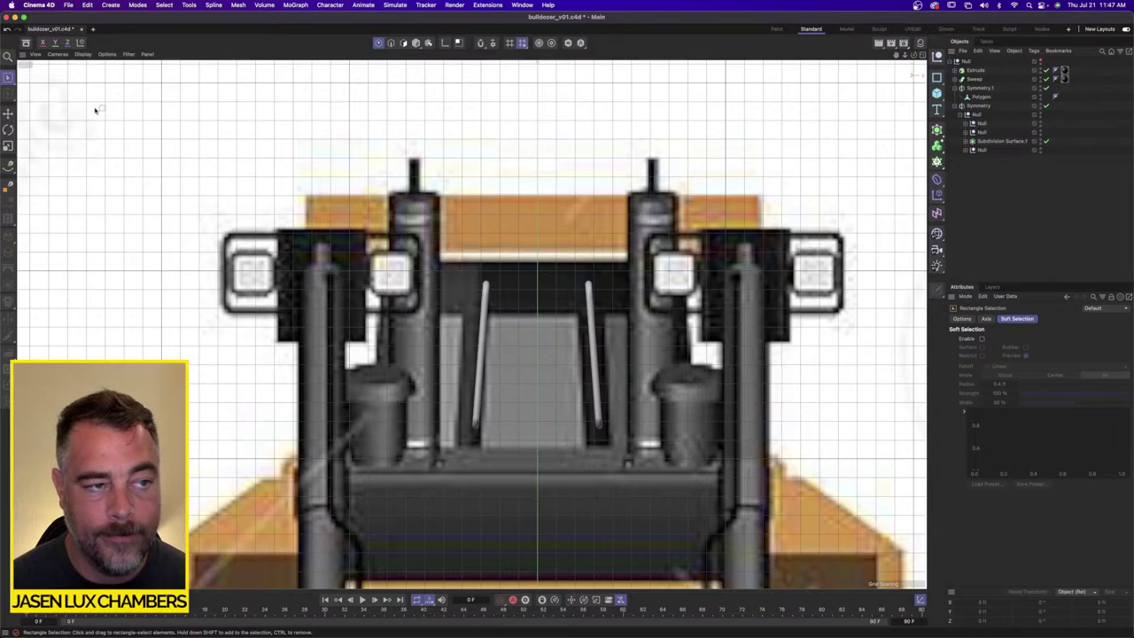
Step: Try to draw the windshield's top edge with the Spline Pen, from its upper-left corner to the centre line
{"action": "left_click", "coordinate": [8, 166]}
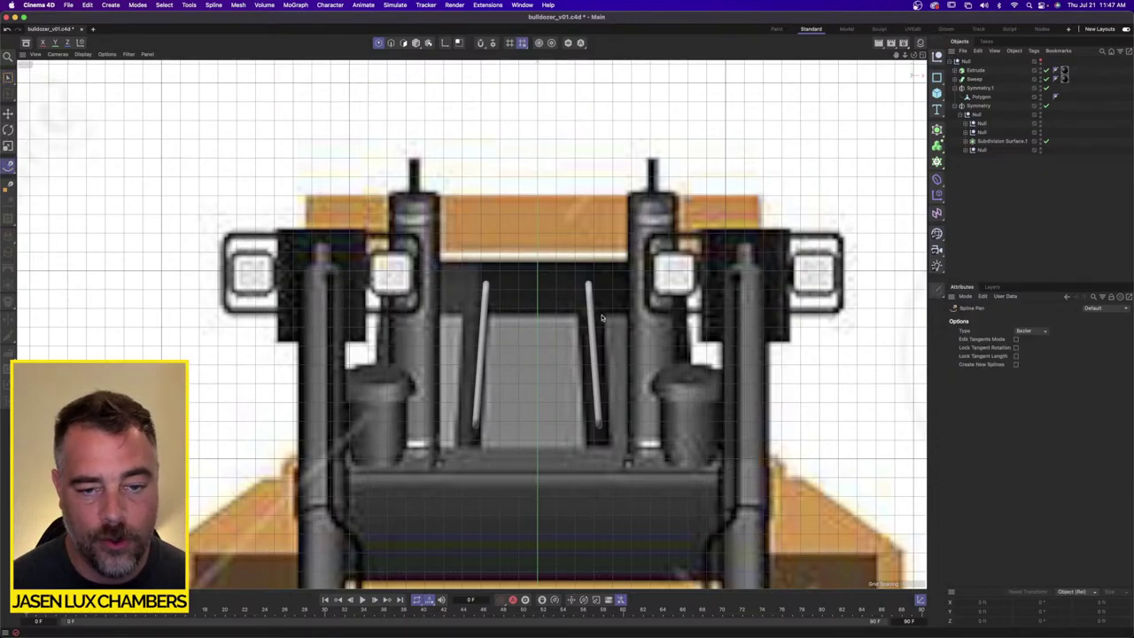
{"action": "scroll", "coordinate": [514, 299], "scroll_direction": "up", "scroll_amount": 3}
{"action": "left_click", "coordinate": [439, 334]}
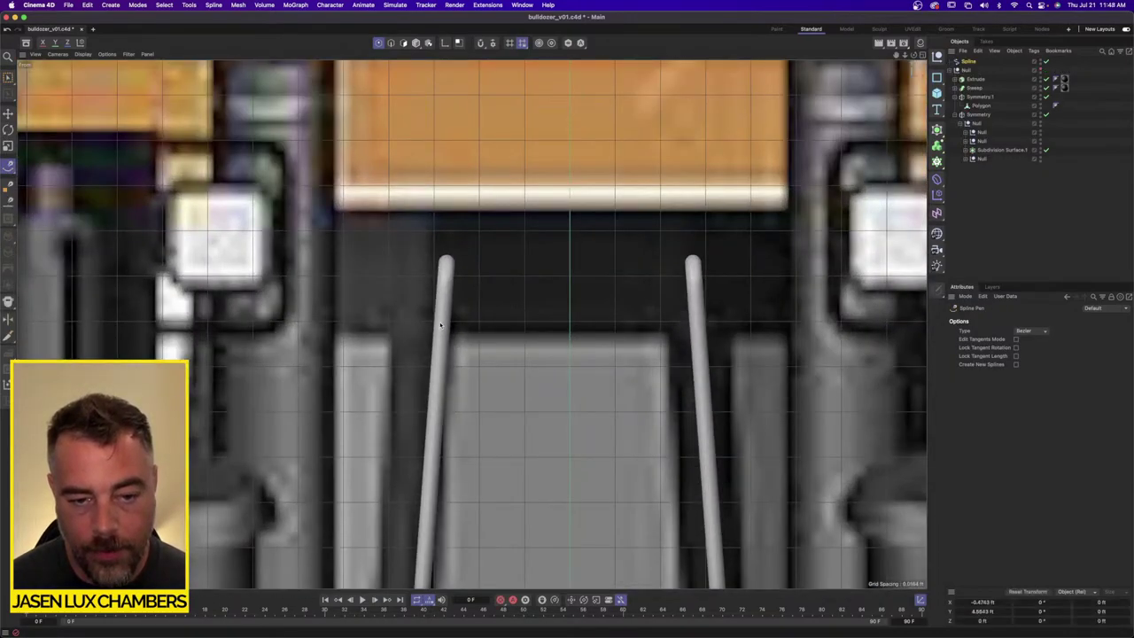
{"action": "left_click", "coordinate": [457, 322]}
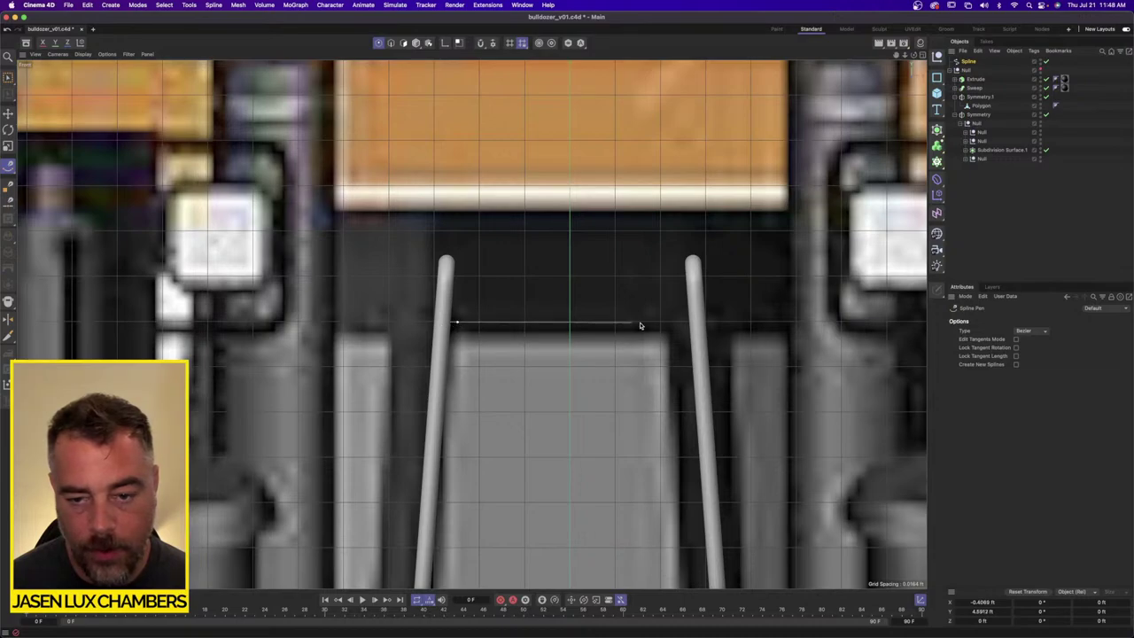
{"action": "left_click", "coordinate": [569, 324]}
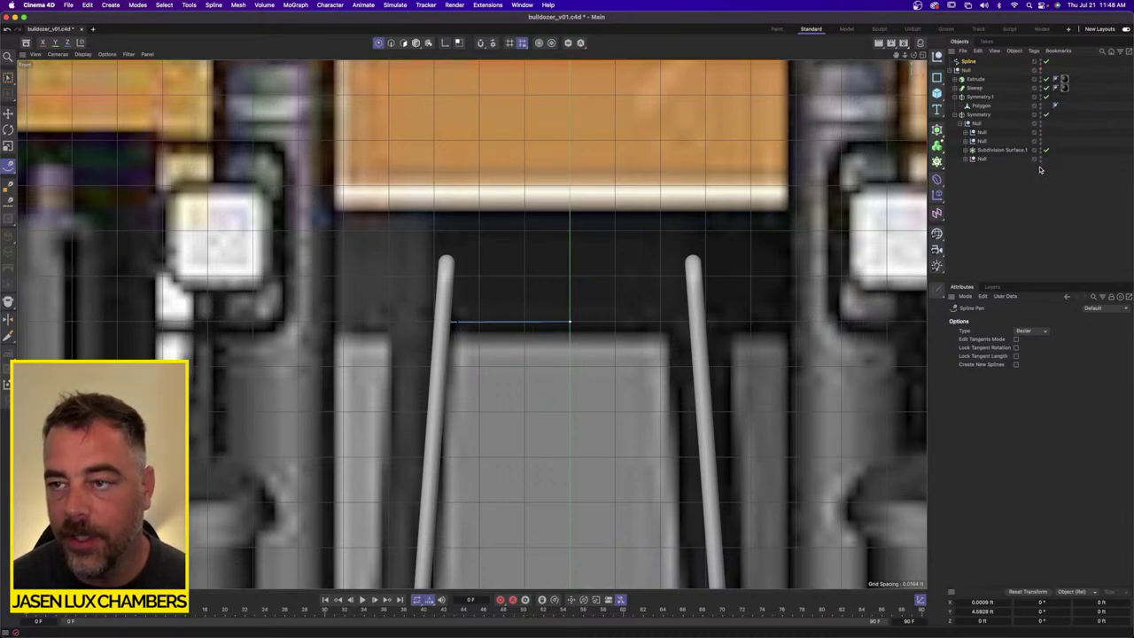
Step: Toggle the cab group's visibility to compare the modelled cab front with the reference image
{"action": "left_click", "coordinate": [1042, 71]}
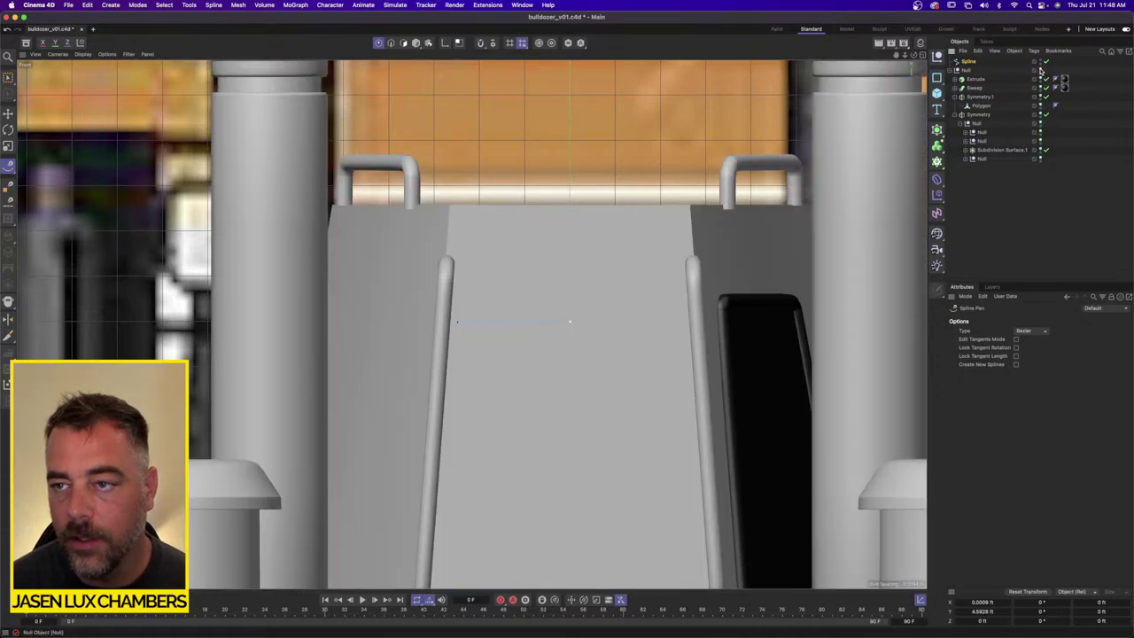
{"action": "left_click", "coordinate": [1042, 71]}
{"action": "left_click", "coordinate": [1042, 71]}
{"action": "left_click", "coordinate": [1042, 71]}
{"action": "left_click", "coordinate": [1042, 71]}
{"action": "left_click", "coordinate": [1042, 71]}
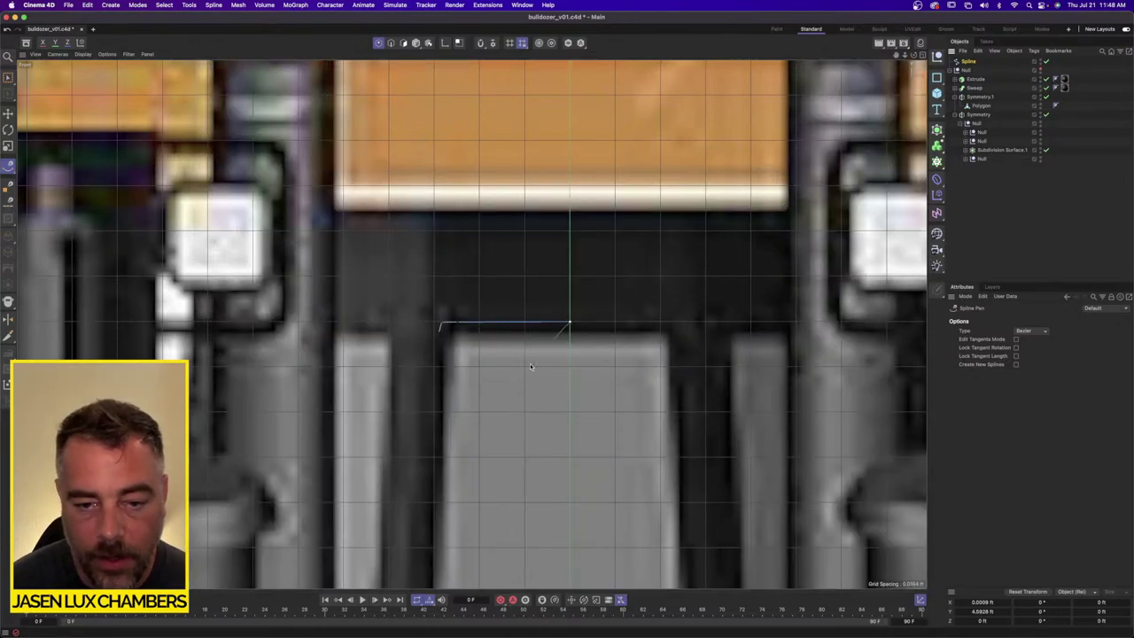
Step: Try to continue the windshield spline from its corner end, and undo the spline
{"action": "left_click", "coordinate": [974, 62]}
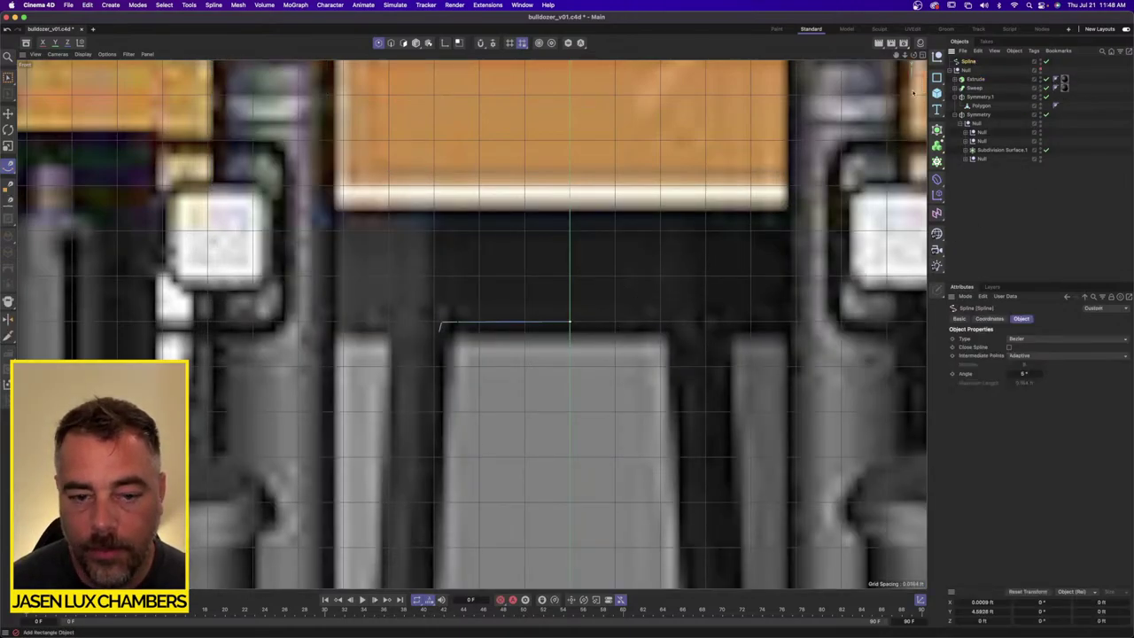
{"action": "left_click", "coordinate": [8, 114]}
{"action": "left_click", "coordinate": [8, 166]}
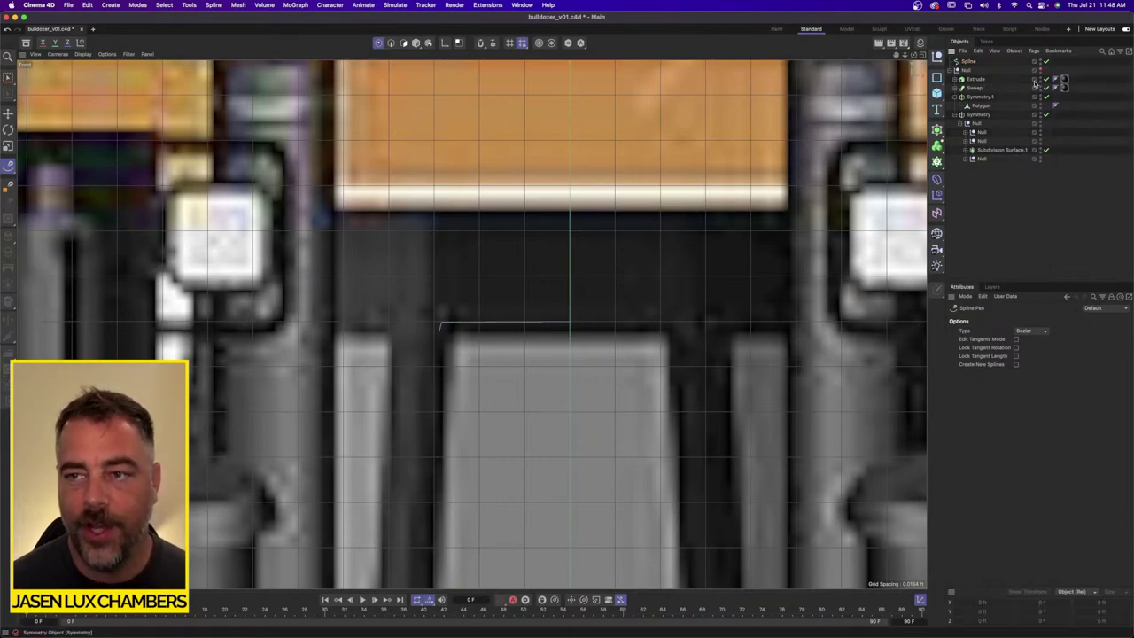
{"action": "left_click", "coordinate": [973, 63]}
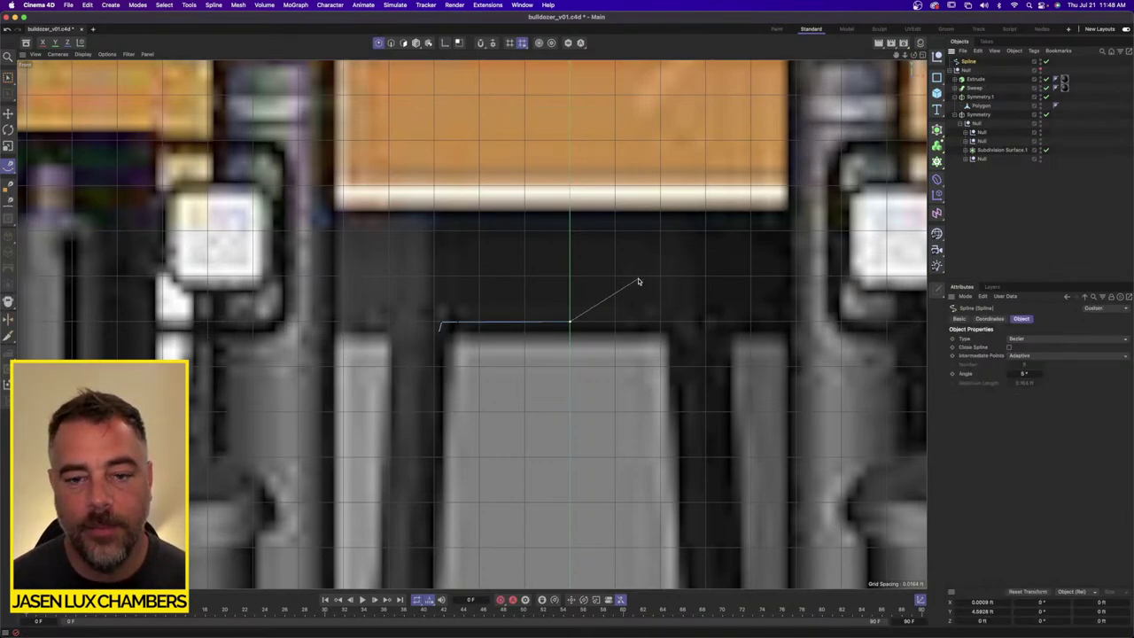
{"action": "left_click", "coordinate": [391, 42]}
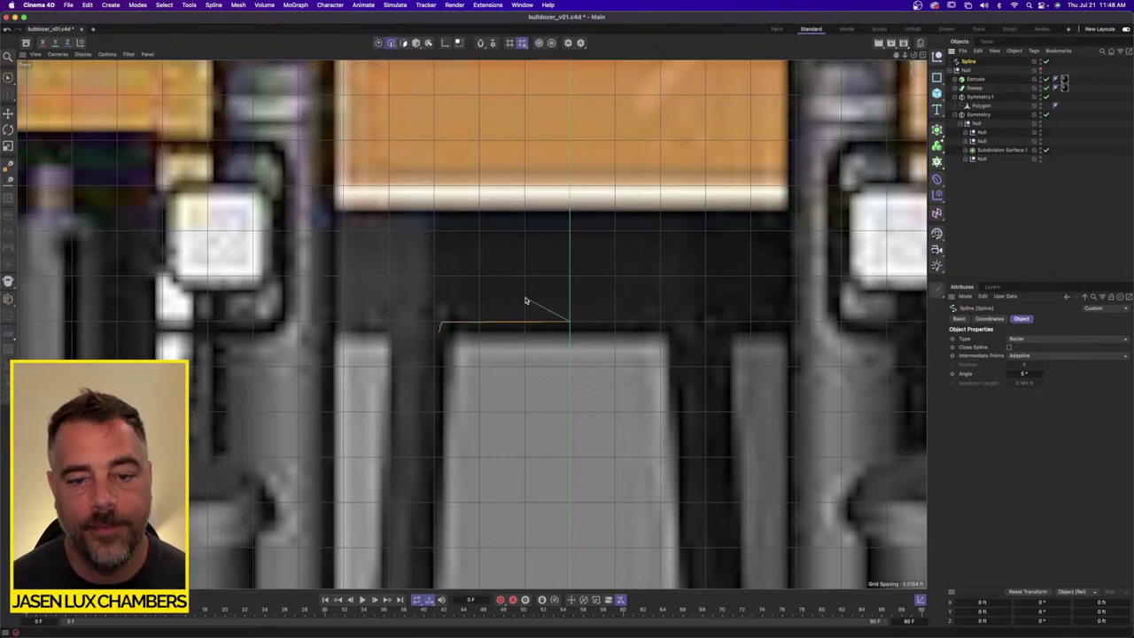
{"action": "left_click", "coordinate": [982, 176]}
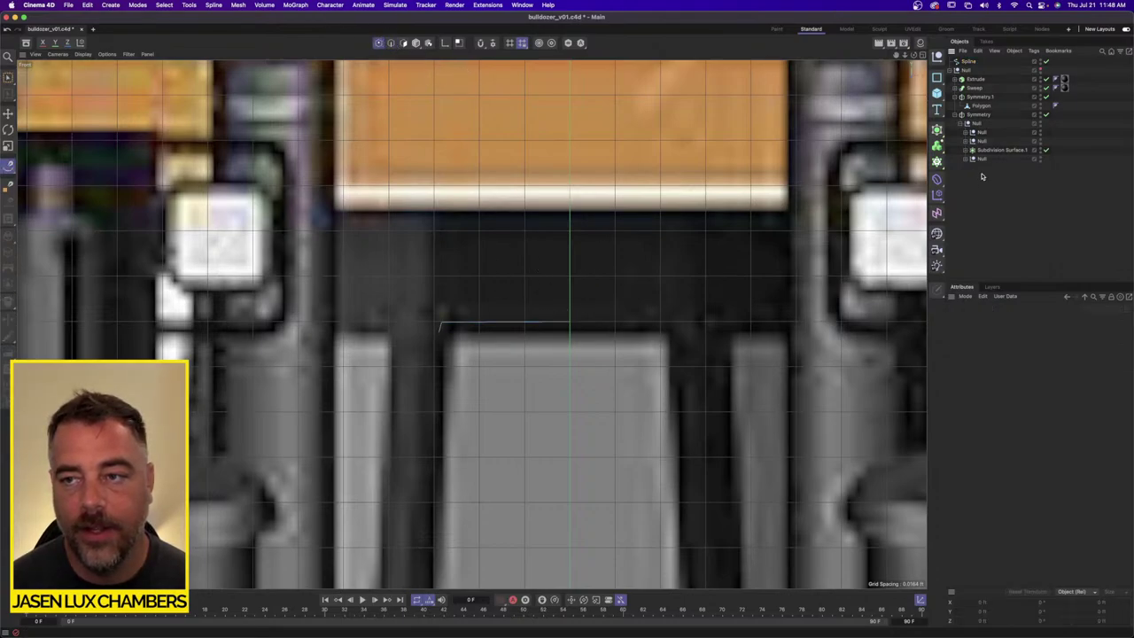
{"action": "left_click", "coordinate": [968, 71]}
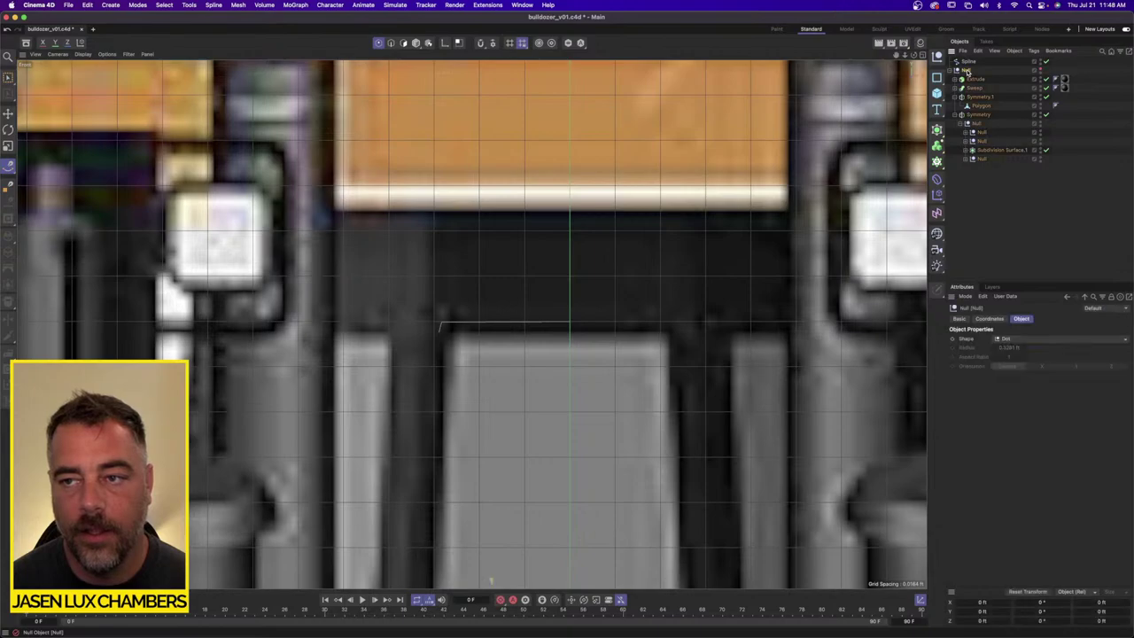
{"action": "left_click", "coordinate": [8, 166]}
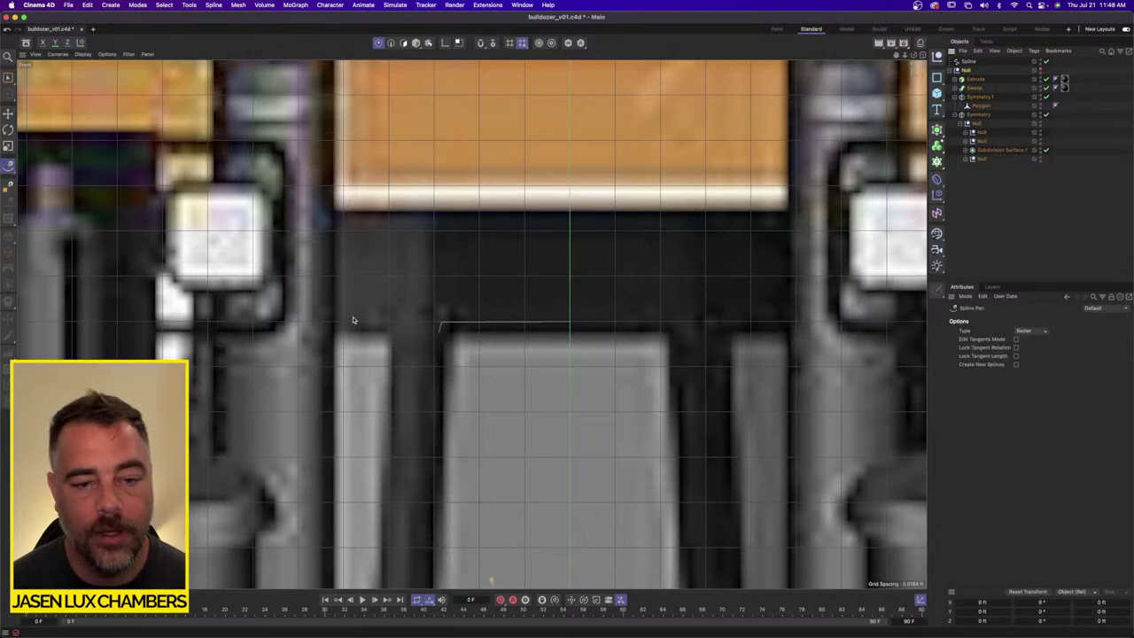
{"action": "left_click", "coordinate": [569, 324]}
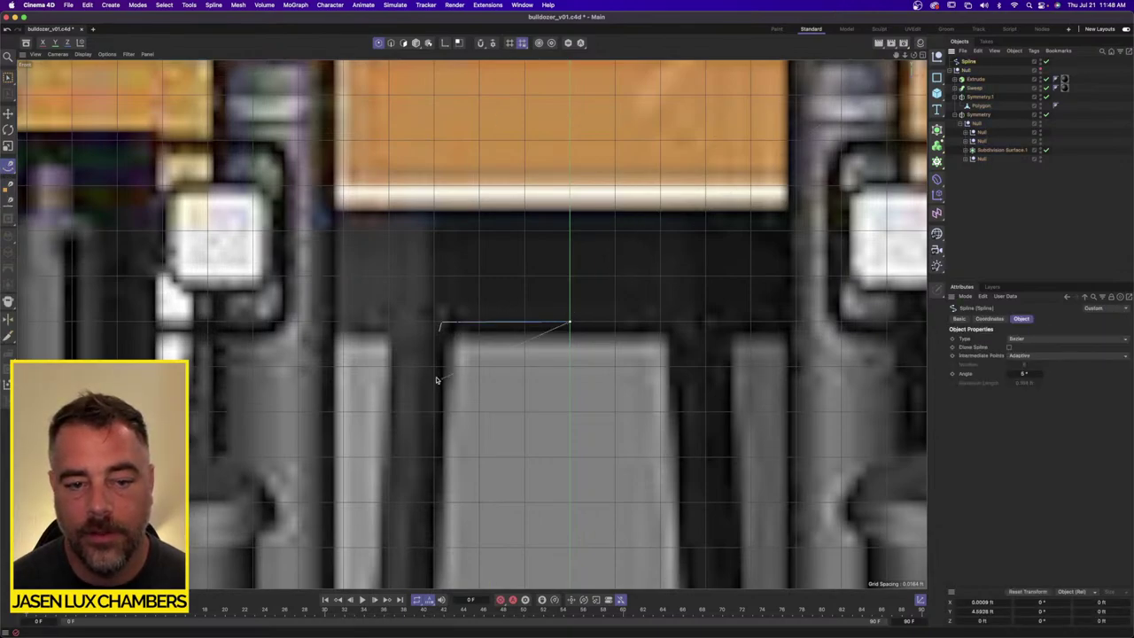
{"action": "left_click", "coordinate": [638, 323]}
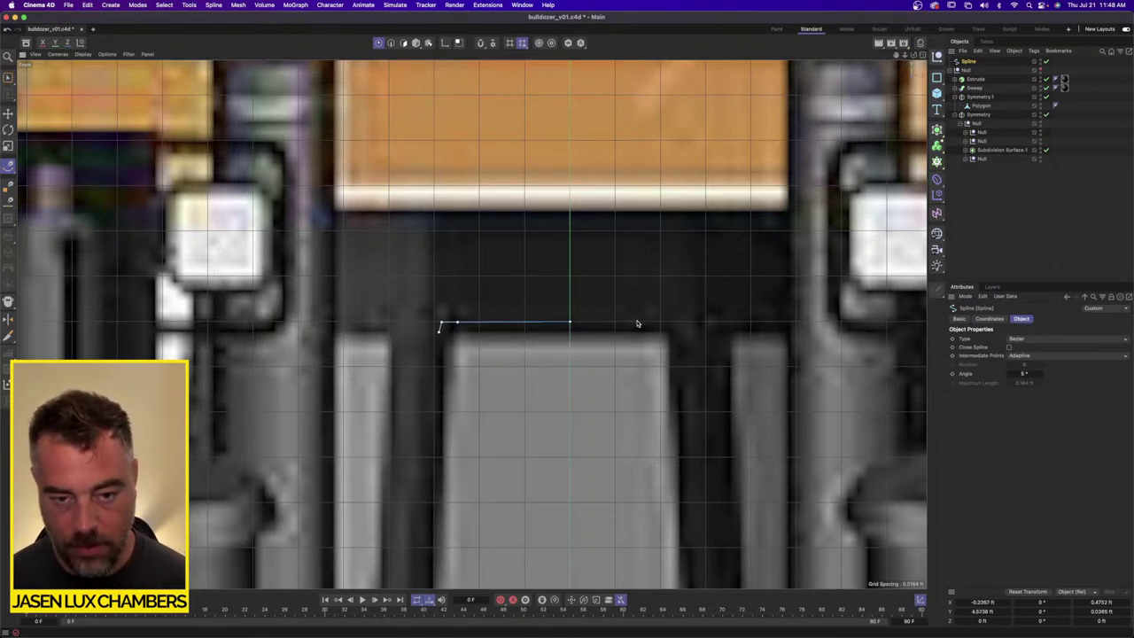
{"action": "key", "text": "super+z"}
{"action": "key", "text": "super+z"}
Step: Draw half of the windshield outline with the Spline Pen, from the top centre around both rounded left corners to the bottom centre
{"action": "left_click", "coordinate": [571, 324]}
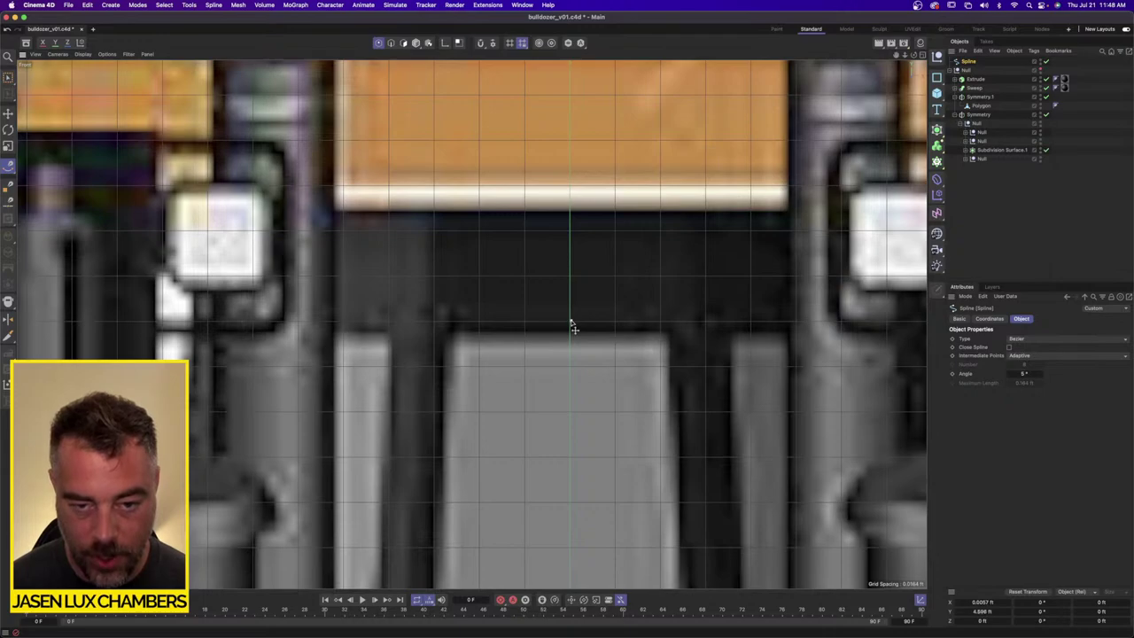
{"action": "left_click", "coordinate": [435, 323]}
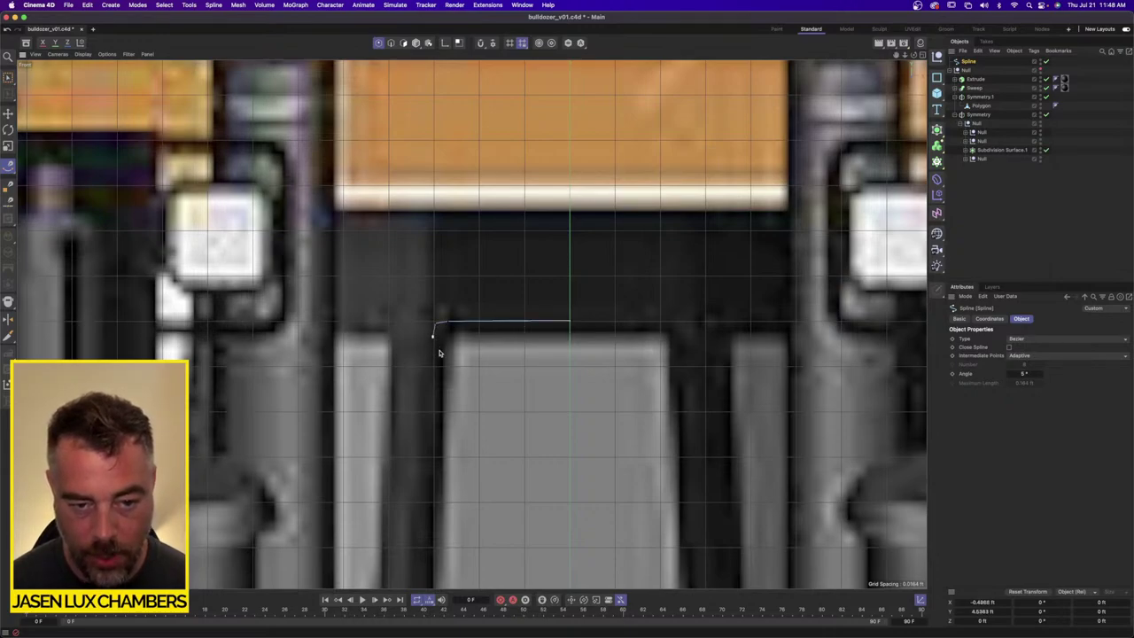
{"action": "scroll", "coordinate": [434, 341], "scroll_direction": "down", "scroll_amount": 5}
{"action": "scroll", "coordinate": [518, 378], "scroll_direction": "up", "scroll_amount": 4}
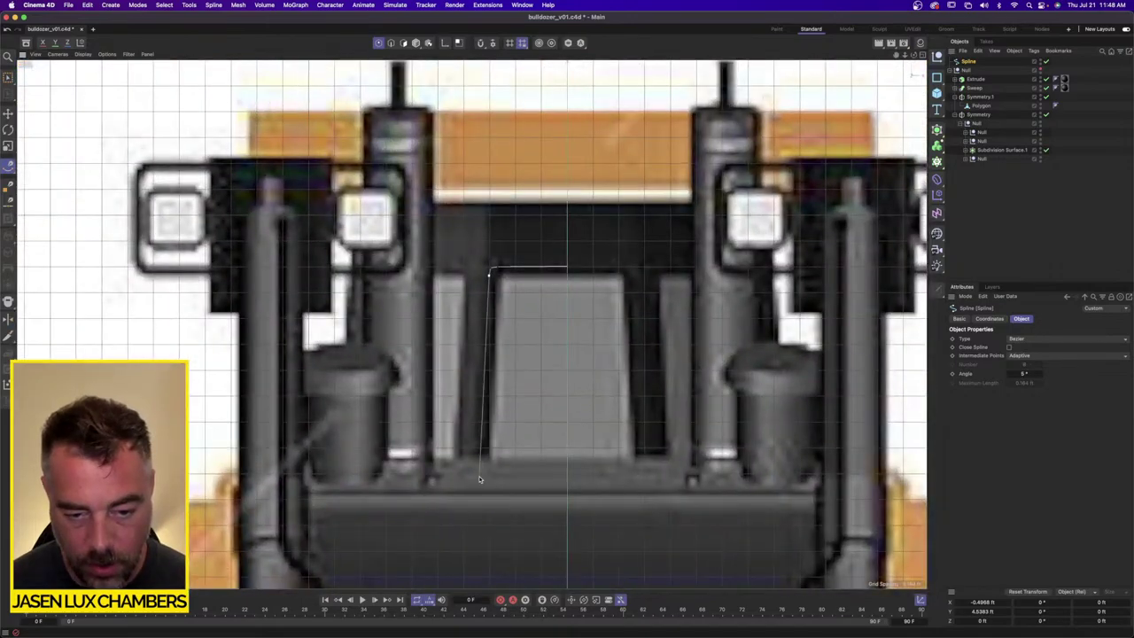
{"action": "left_click", "coordinate": [479, 479]}
{"action": "left_click", "coordinate": [484, 481]}
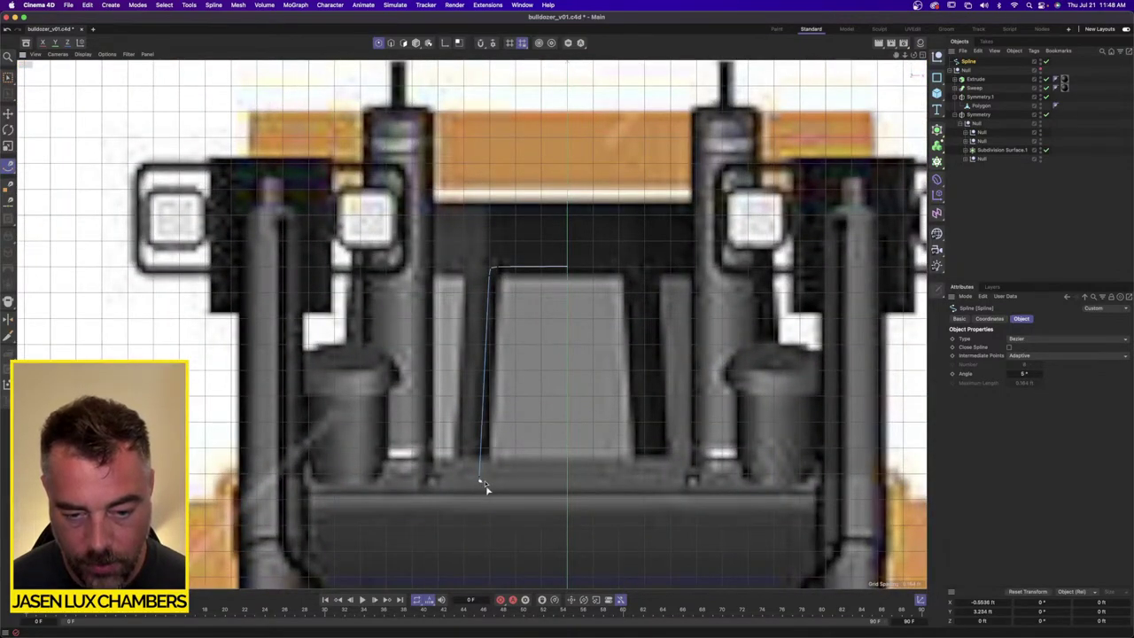
{"action": "left_click", "coordinate": [566, 483]}
Step: Select the points along the windshield spline's top edge and set their Y size to 0 ft to level them
{"action": "left_click_drag", "start_coordinate": [8, 78], "coordinate": [40, 108]}
{"action": "left_click_drag", "start_coordinate": [493, 255], "coordinate": [572, 282]}
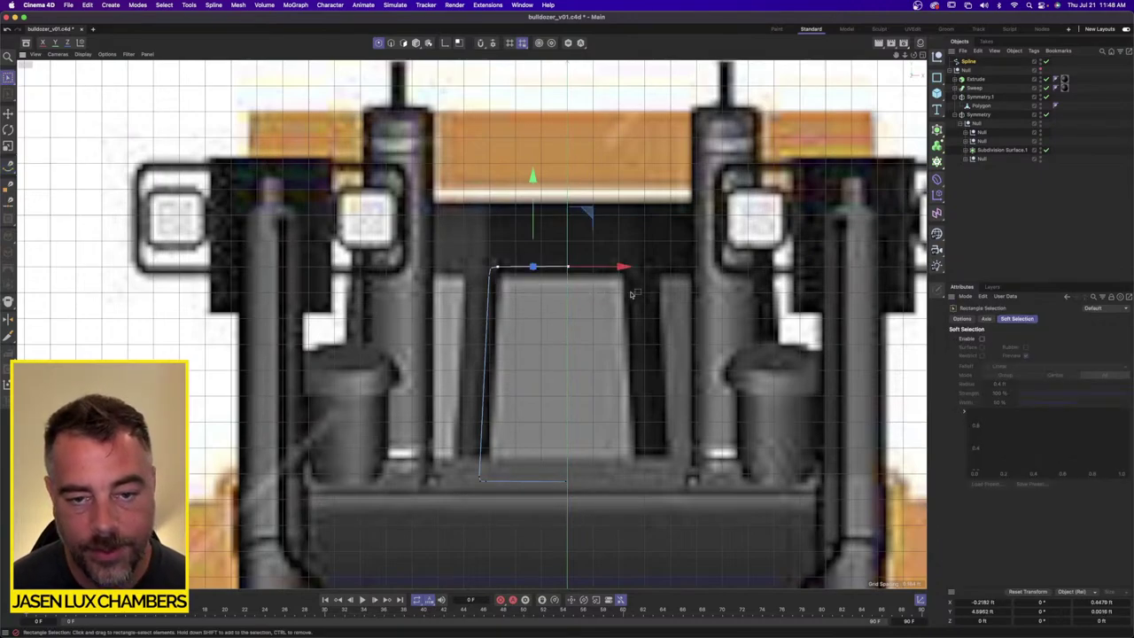
{"action": "left_click", "coordinate": [1099, 612]}
{"action": "type", "text": "0"}
{"action": "key", "text": "Return"}
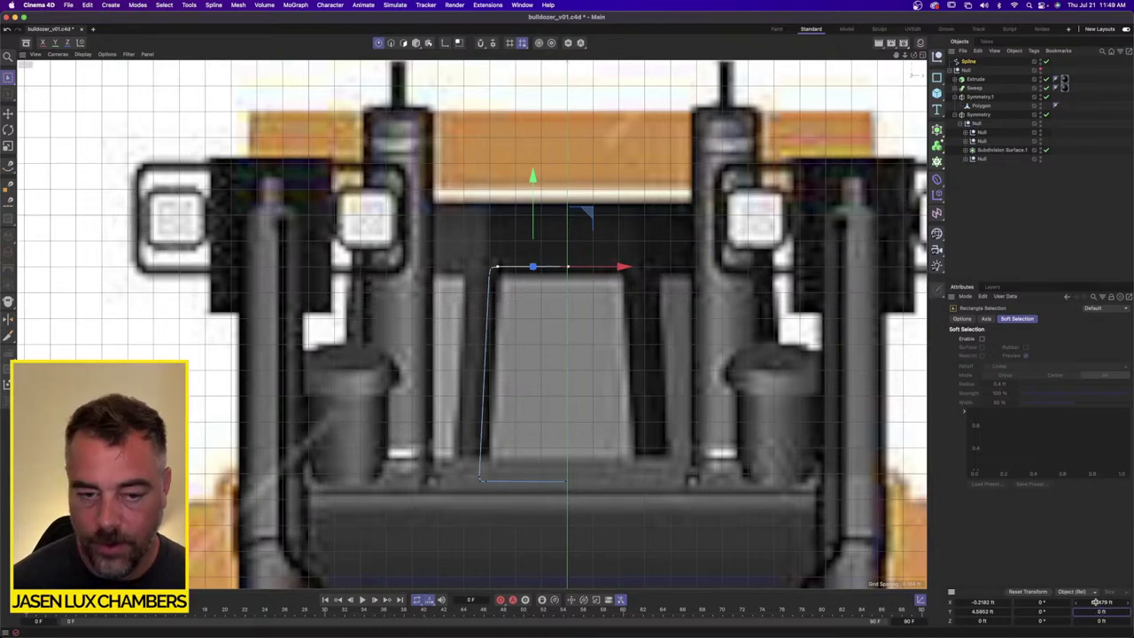
Step: Select the points along the windshield spline's bottom edge and set their Y size to 0 ft to level them
{"action": "left_click_drag", "start_coordinate": [478, 475], "coordinate": [571, 497]}
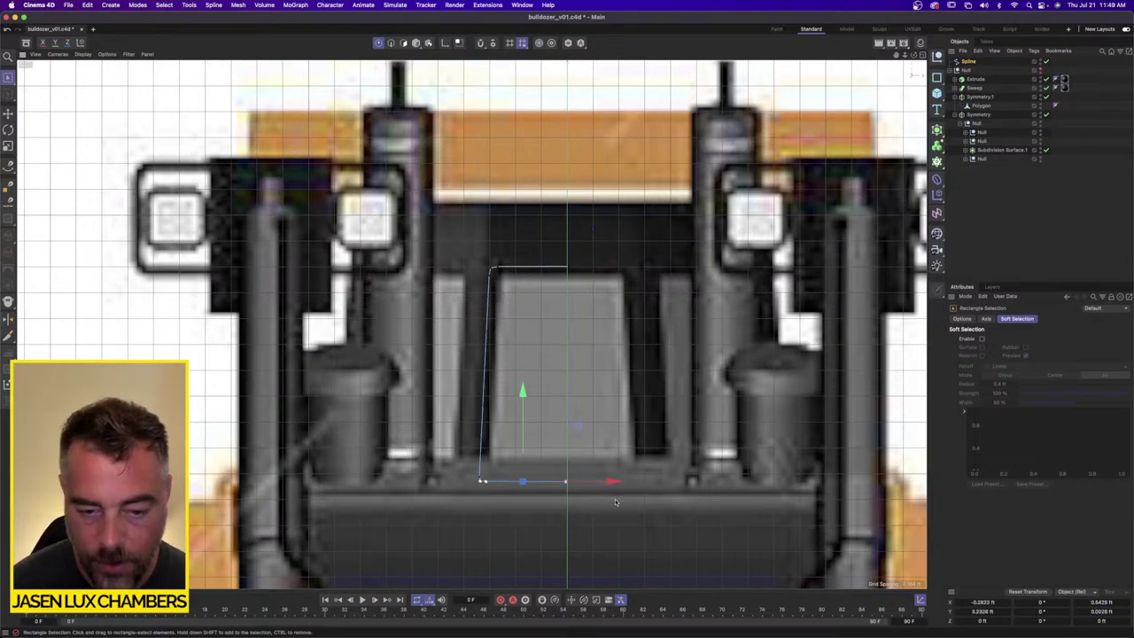
{"action": "left_click_drag", "start_coordinate": [595, 459], "coordinate": [477, 517]}
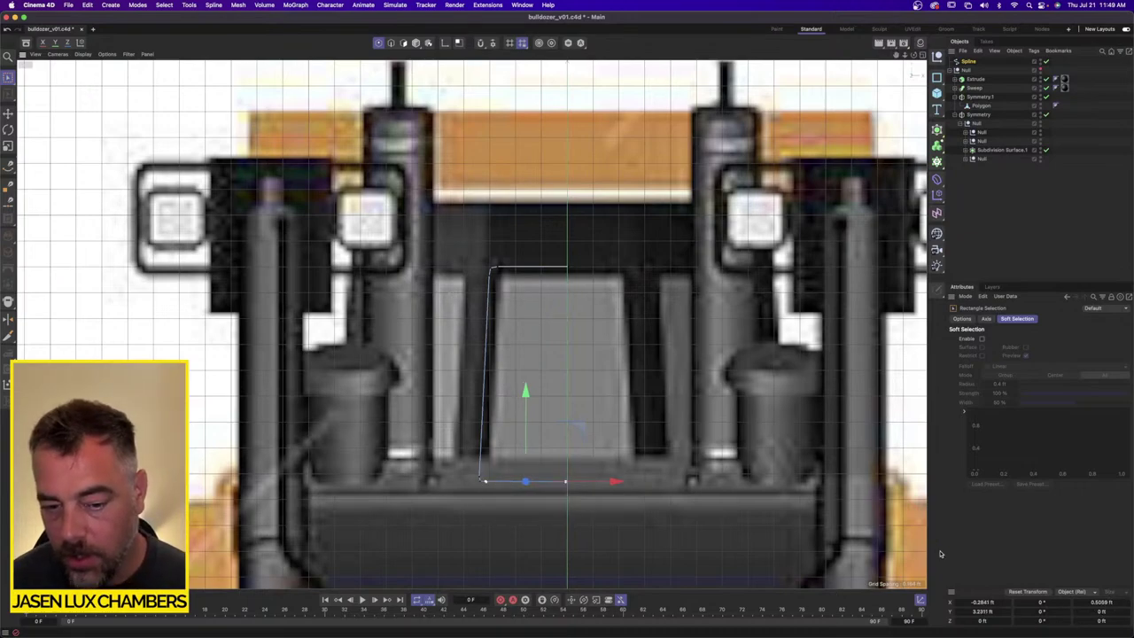
{"action": "scroll", "coordinate": [521, 477], "scroll_direction": "up", "scroll_amount": 2}
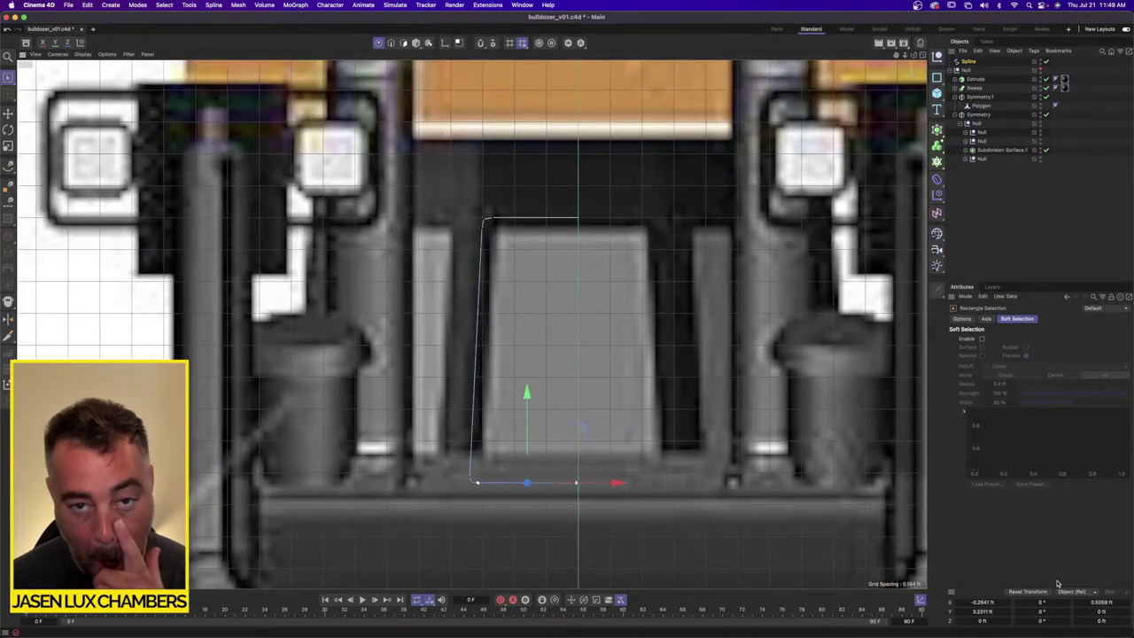
Step: Change the windshield spline's type to B-Spline and check its corner, top edge and bottom edge points
{"action": "left_click", "coordinate": [969, 61]}
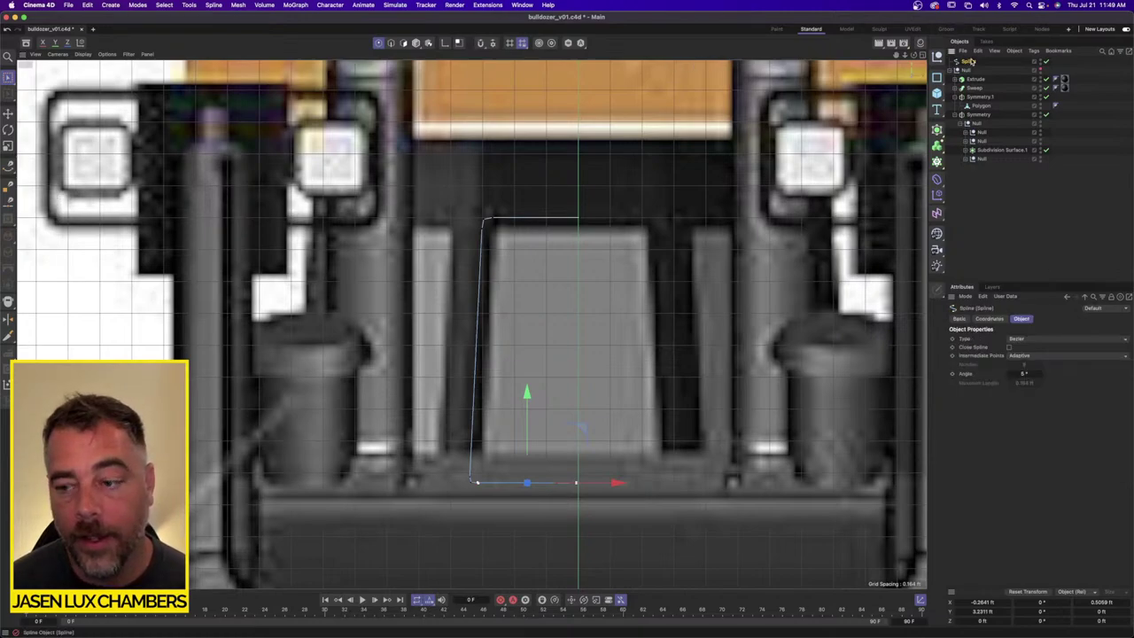
{"action": "left_click", "coordinate": [1049, 344]}
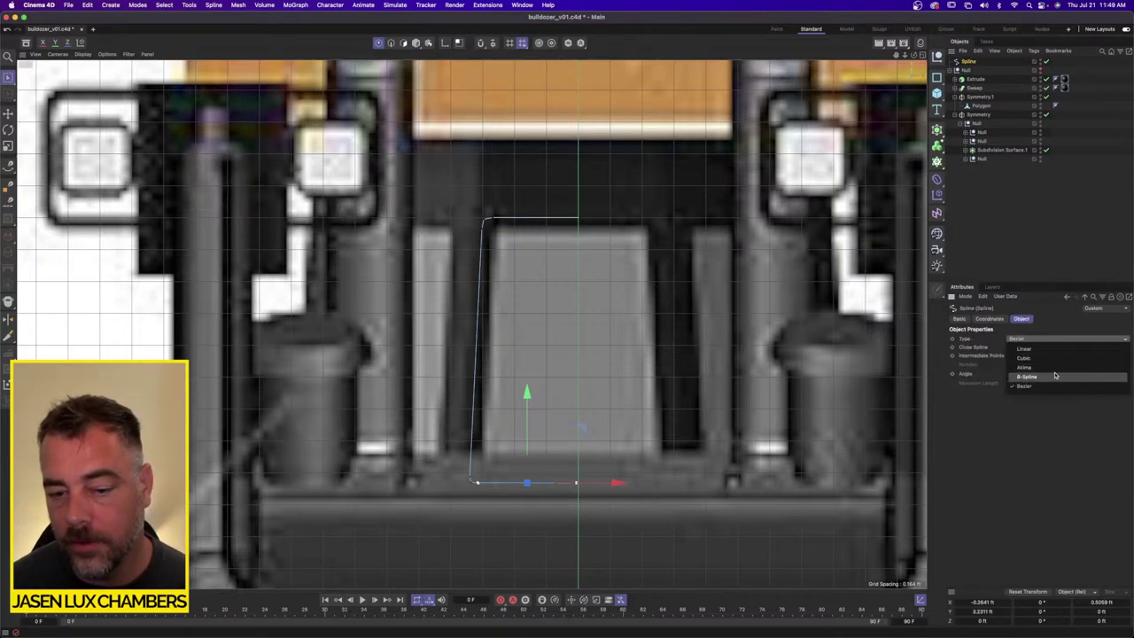
{"action": "left_click", "coordinate": [1028, 376]}
{"action": "left_click", "coordinate": [561, 237]}
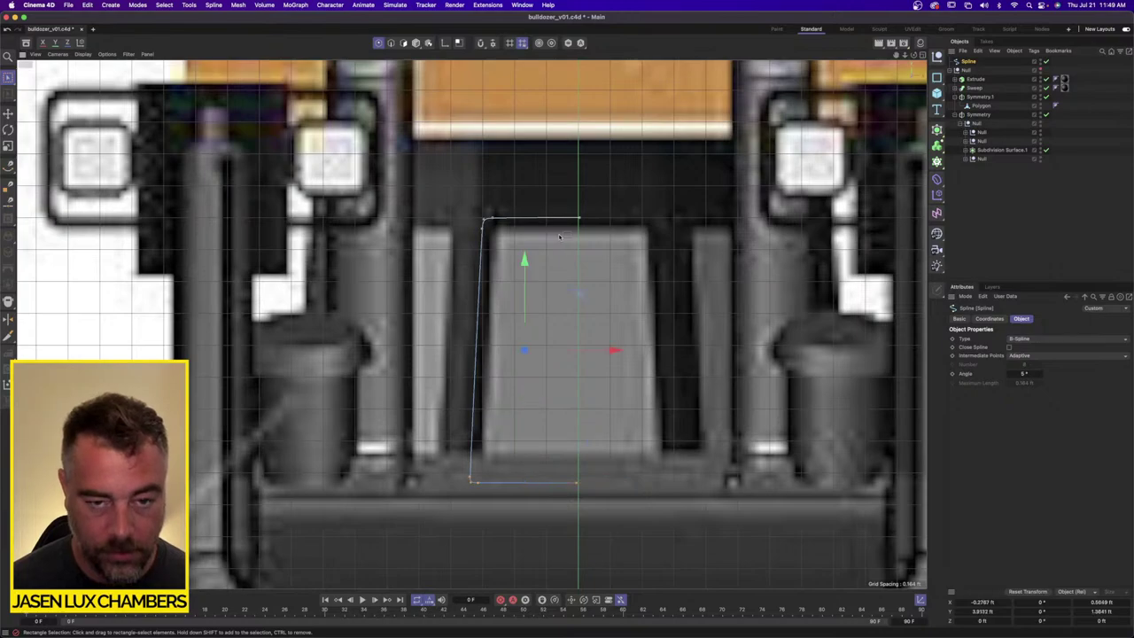
{"action": "scroll", "coordinate": [567, 220], "scroll_direction": "up", "scroll_amount": 3}
{"action": "left_click_drag", "start_coordinate": [436, 225], "coordinate": [452, 238]}
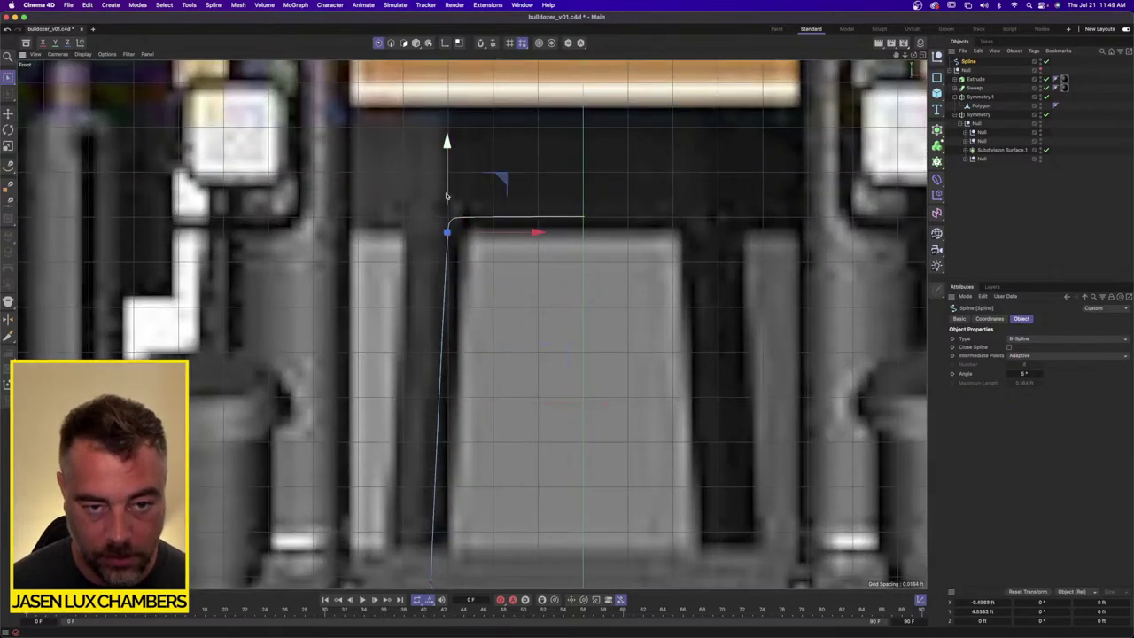
{"action": "left_click", "coordinate": [524, 460]}
{"action": "scroll", "coordinate": [525, 460], "scroll_direction": "down", "scroll_amount": 1}
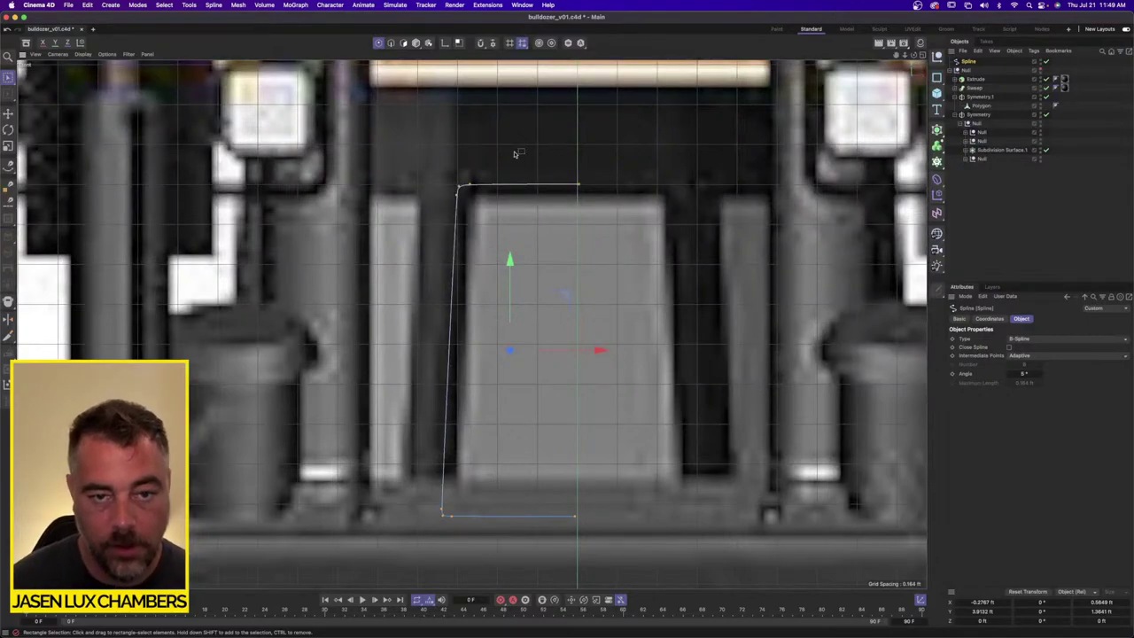
{"action": "left_click_drag", "start_coordinate": [462, 172], "coordinate": [521, 202]}
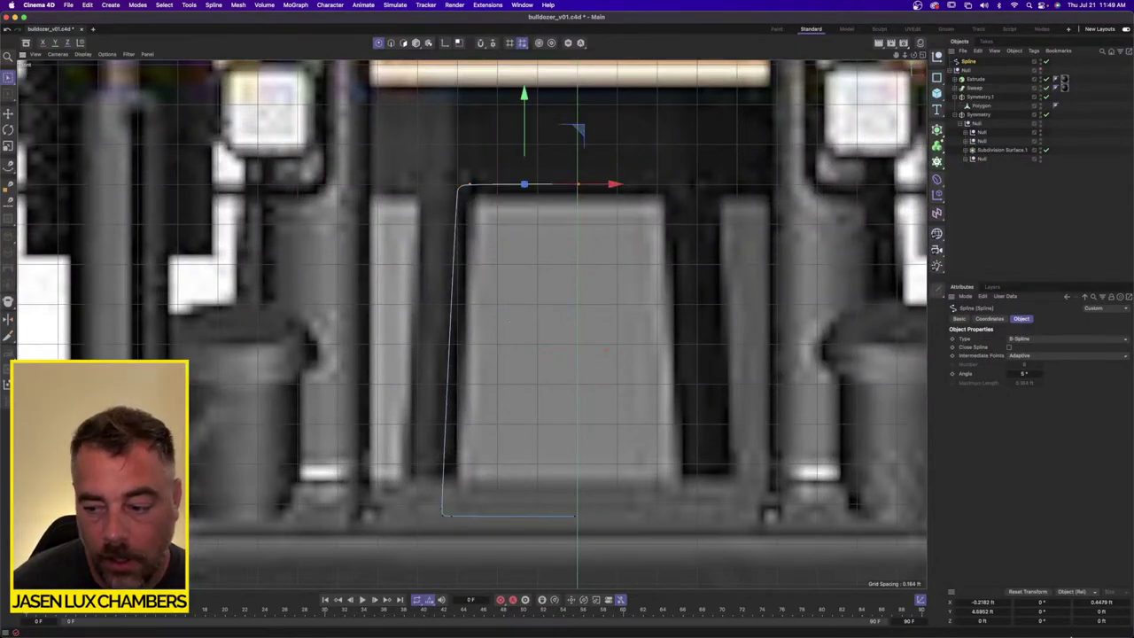
{"action": "left_click_drag", "start_coordinate": [447, 510], "coordinate": [588, 544]}
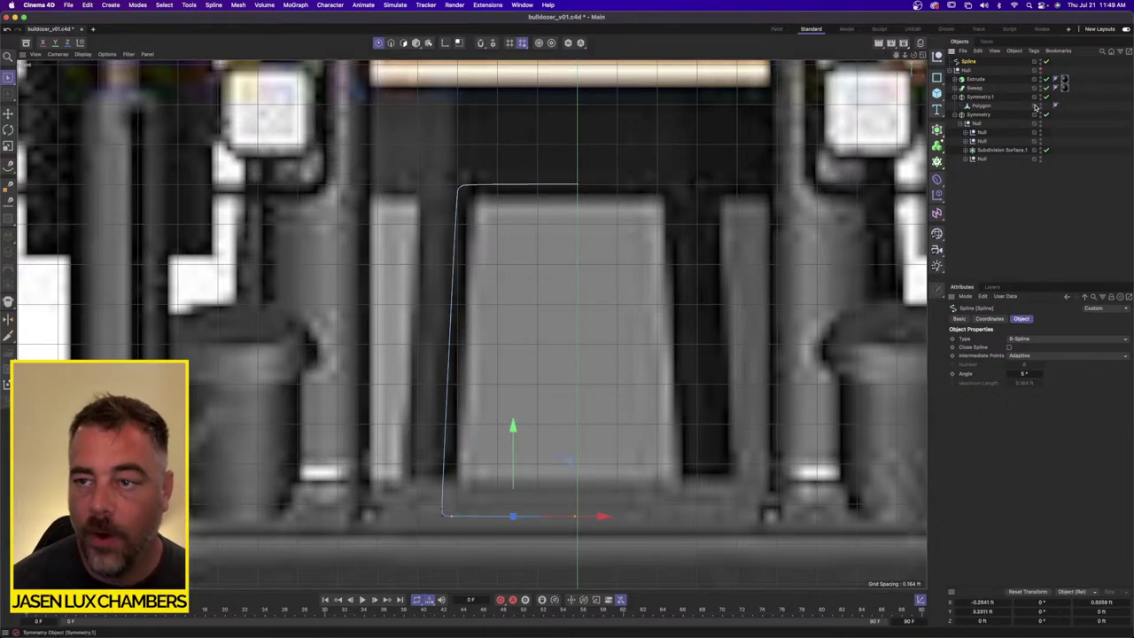
Step: Duplicate the side window's frame Sweep outside the group and replace its path spline with the windshield spline
{"action": "left_click", "coordinate": [955, 88]}
{"action": "left_click", "coordinate": [981, 88]}
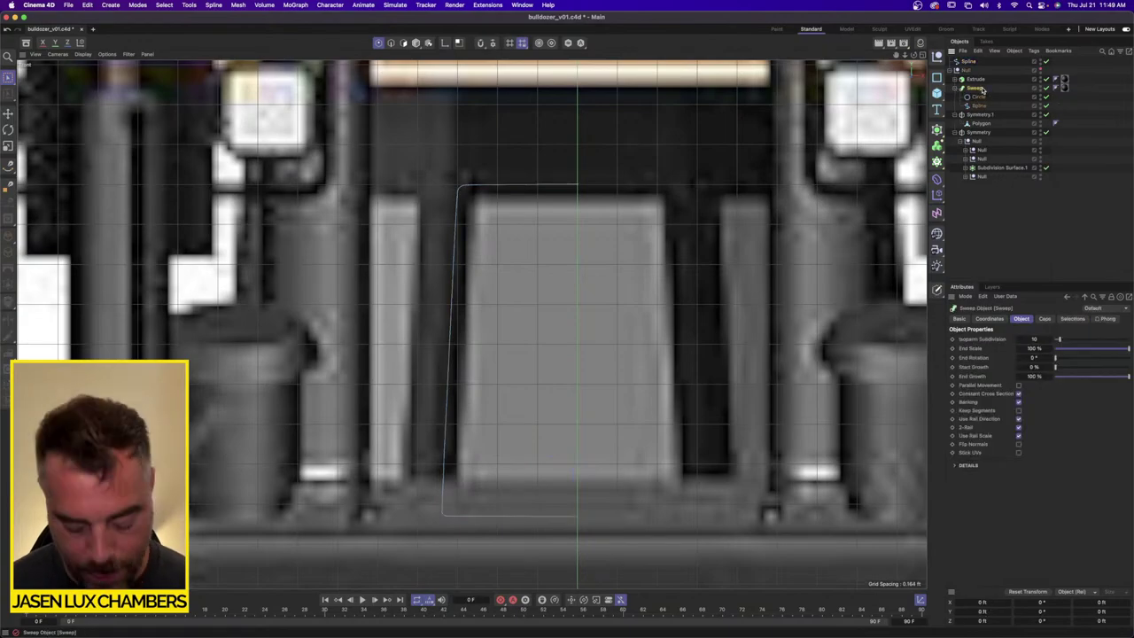
{"action": "key", "text": "super+c"}
{"action": "key", "text": "super+v"}
{"action": "left_click_drag", "start_coordinate": [971, 88], "coordinate": [984, 76]}
{"action": "left_click", "coordinate": [975, 89]}
{"action": "key", "text": "Delete"}
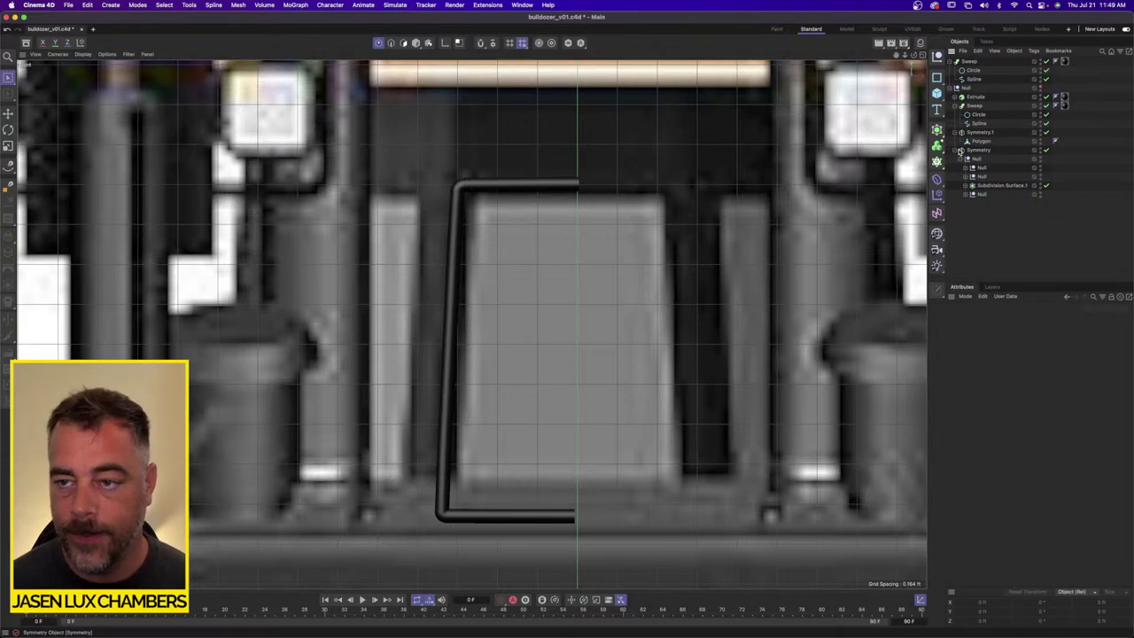
Step: Add a Symmetry object and place the windshield frame Sweep inside it to mirror the frame
{"action": "left_click", "coordinate": [921, 54]}
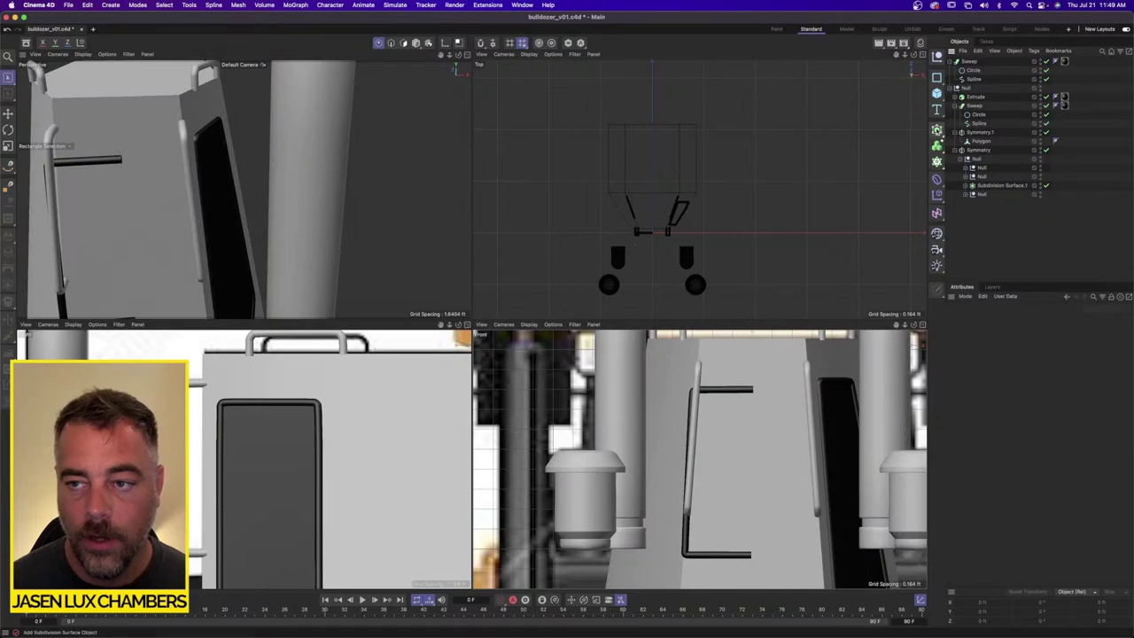
{"action": "left_click", "coordinate": [938, 129]}
{"action": "left_click", "coordinate": [975, 230]}
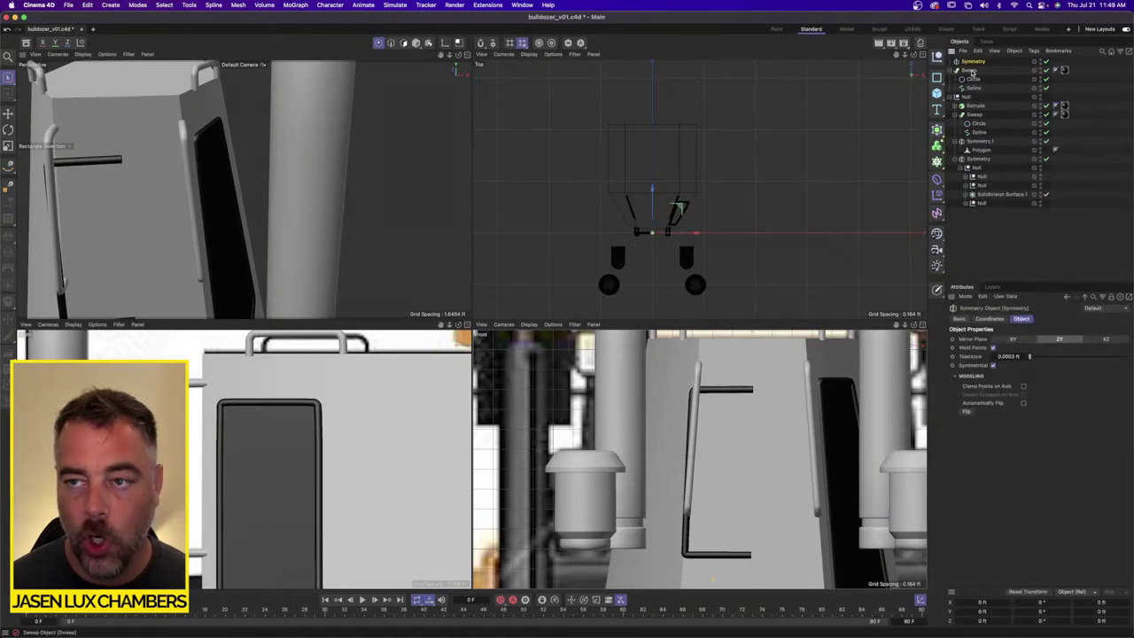
{"action": "left_click_drag", "start_coordinate": [971, 71], "coordinate": [974, 62]}
Step: Select the windshield spline's two centre end points and set their X position and X size to 0 ft to close the gap
{"action": "left_click_drag", "start_coordinate": [224, 171], "coordinate": [244, 187], "text": "alt"}
{"action": "left_click_drag", "start_coordinate": [286, 137], "coordinate": [231, 130], "text": "alt"}
{"action": "scroll", "coordinate": [232, 116], "scroll_direction": "up", "scroll_amount": 5}
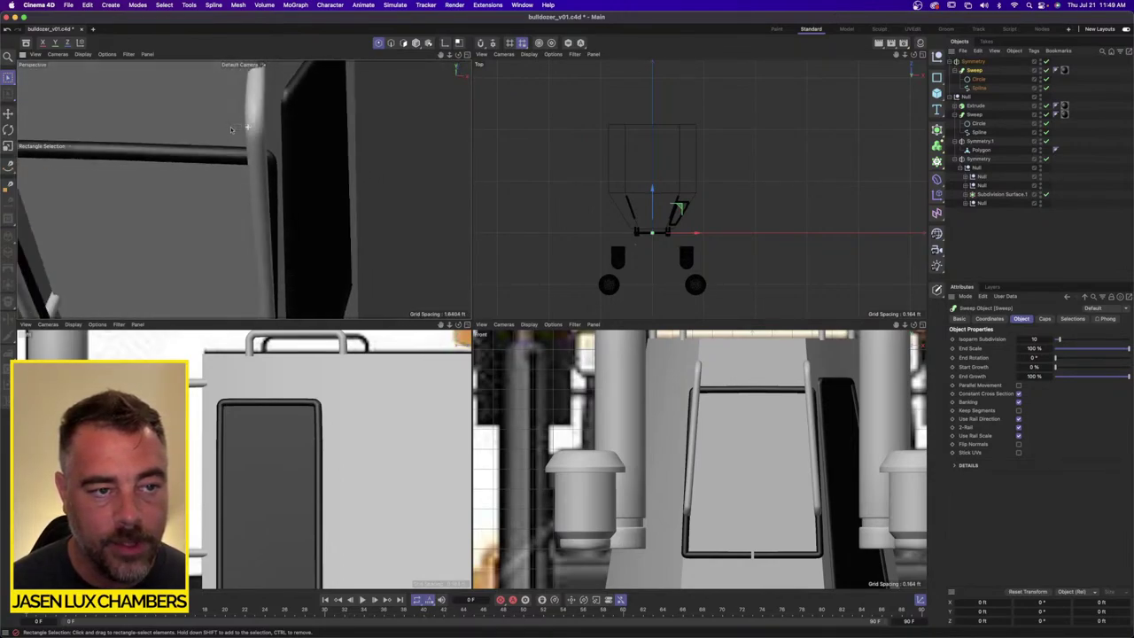
{"action": "right_click_drag", "start_coordinate": [232, 129], "coordinate": [158, 132], "text": "alt"}
{"action": "left_click_drag", "start_coordinate": [274, 158], "coordinate": [282, 130], "text": "alt"}
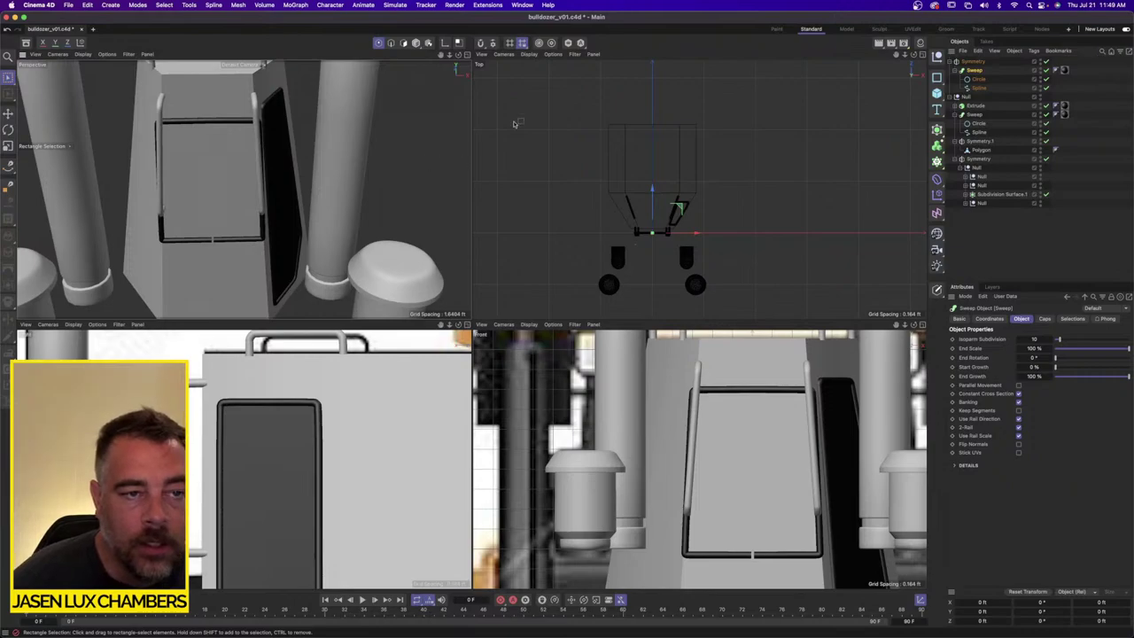
{"action": "left_click", "coordinate": [979, 88]}
{"action": "left_click_drag", "start_coordinate": [195, 102], "coordinate": [227, 137]}
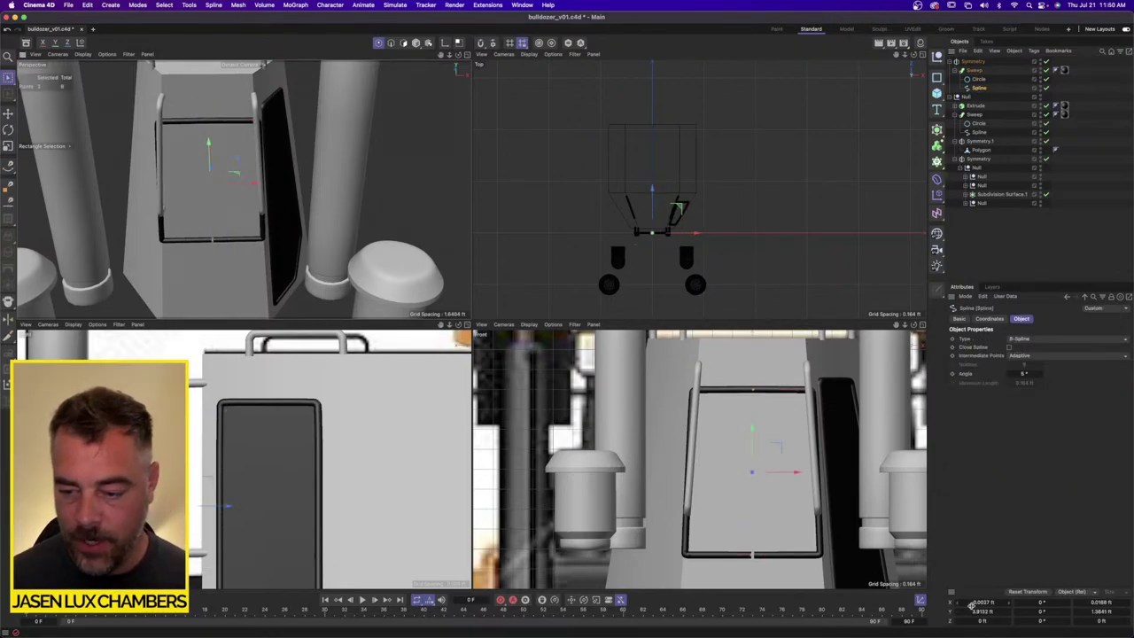
{"action": "double_click", "coordinate": [981, 603]}
{"action": "key", "text": "Tab"}
{"action": "key", "text": "Tab"}
{"action": "key", "text": "Tab"}
{"action": "key", "text": "Tab"}
{"action": "key", "text": "Tab"}
{"action": "key", "text": "Tab"}
{"action": "key", "text": "Tab"}
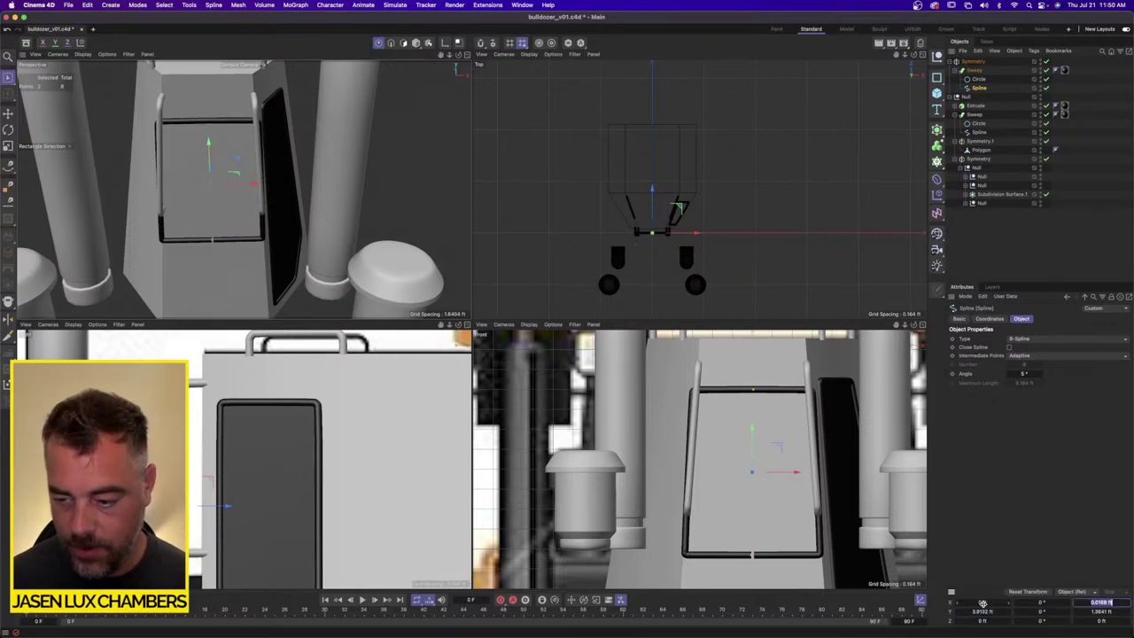
{"action": "key", "text": "shift+Tab"}
{"action": "type", "text": "0"}
{"action": "key", "text": "Return"}
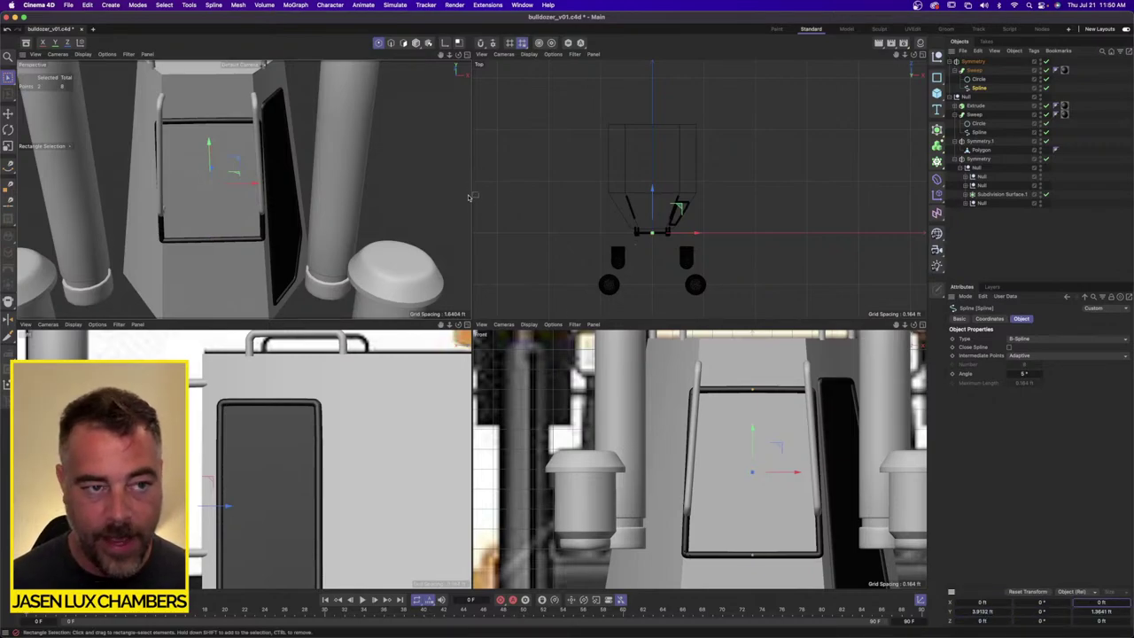
Step: Select the windshield spline's outer points and move them inward along X to narrow the frame between the handrails
{"action": "left_click", "coordinate": [978, 79]}
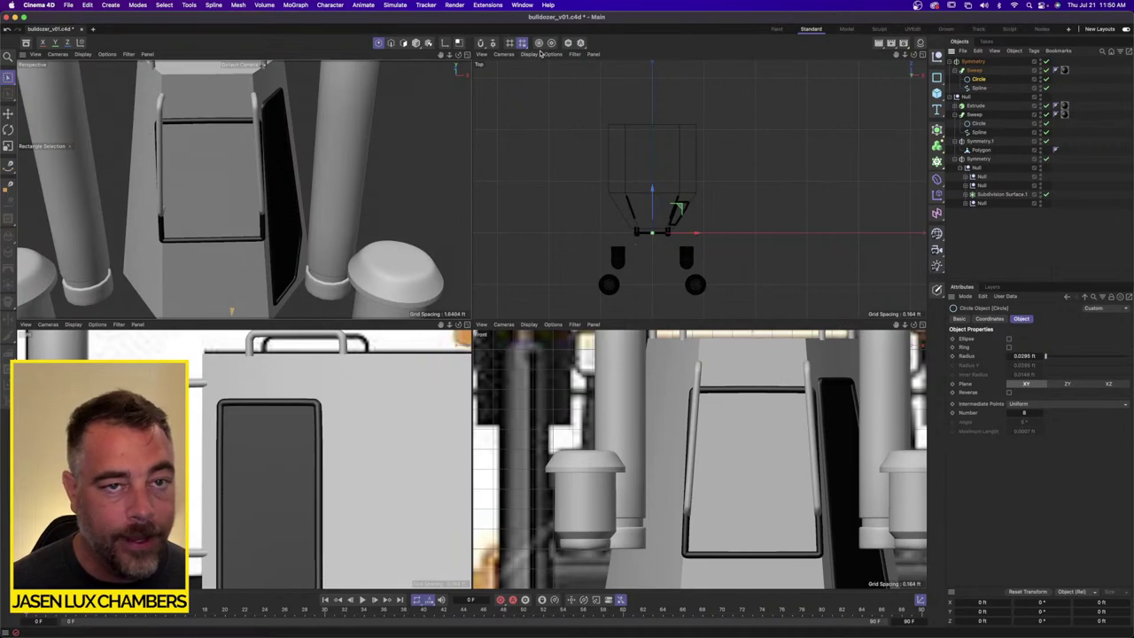
{"action": "left_click_drag", "start_coordinate": [226, 101], "coordinate": [133, 277]}
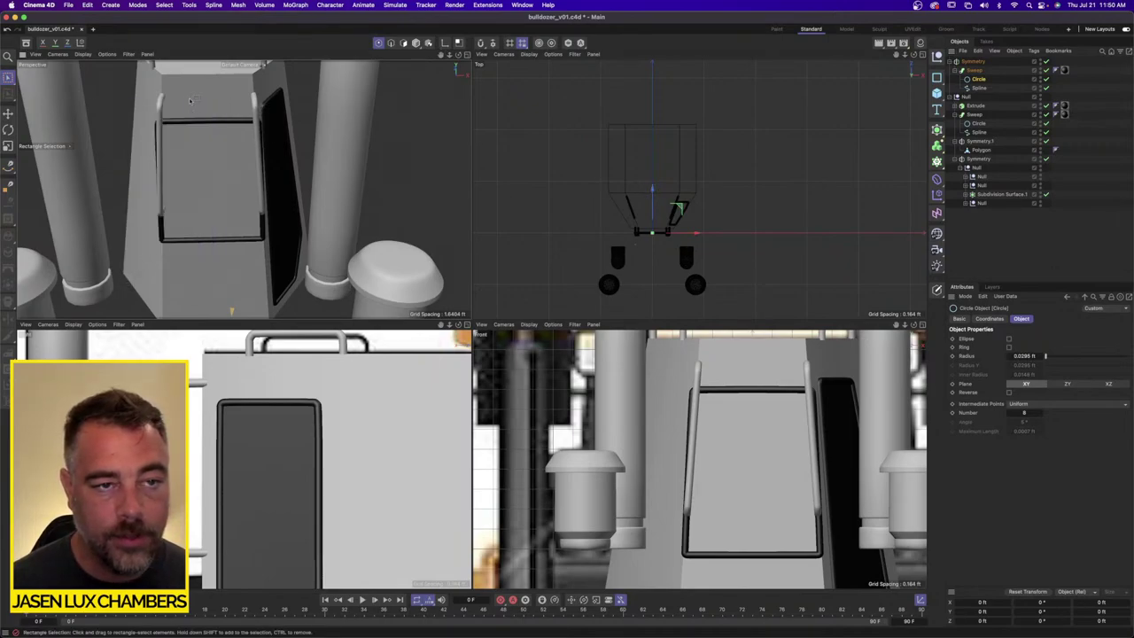
{"action": "left_click_drag", "start_coordinate": [242, 99], "coordinate": [346, 310]}
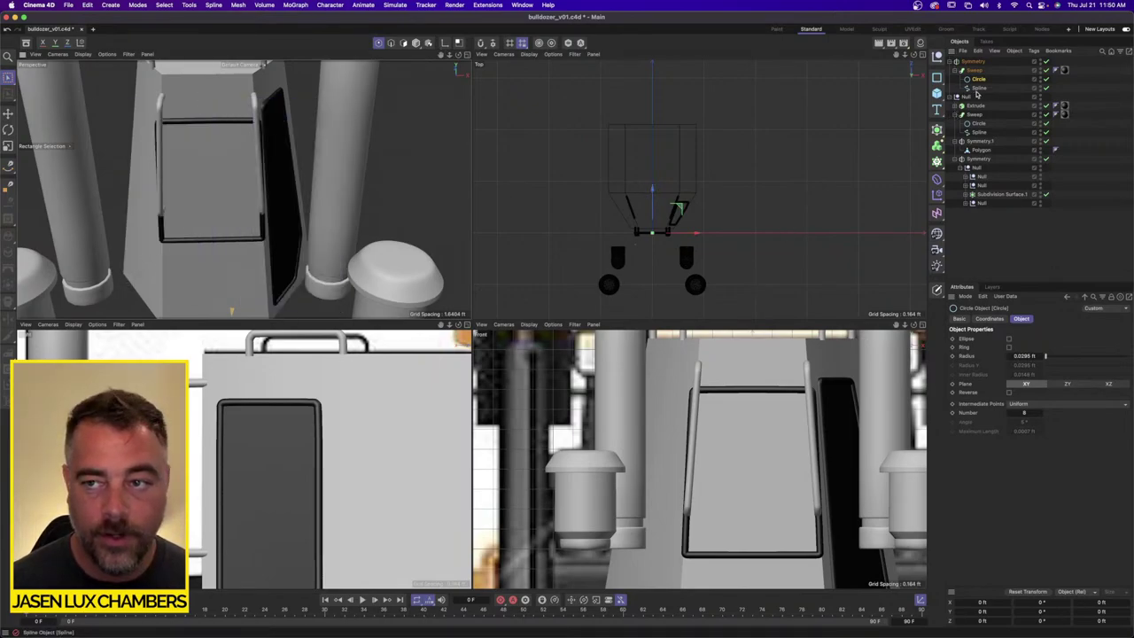
{"action": "left_click", "coordinate": [637, 205]}
{"action": "left_click", "coordinate": [134, 171]}
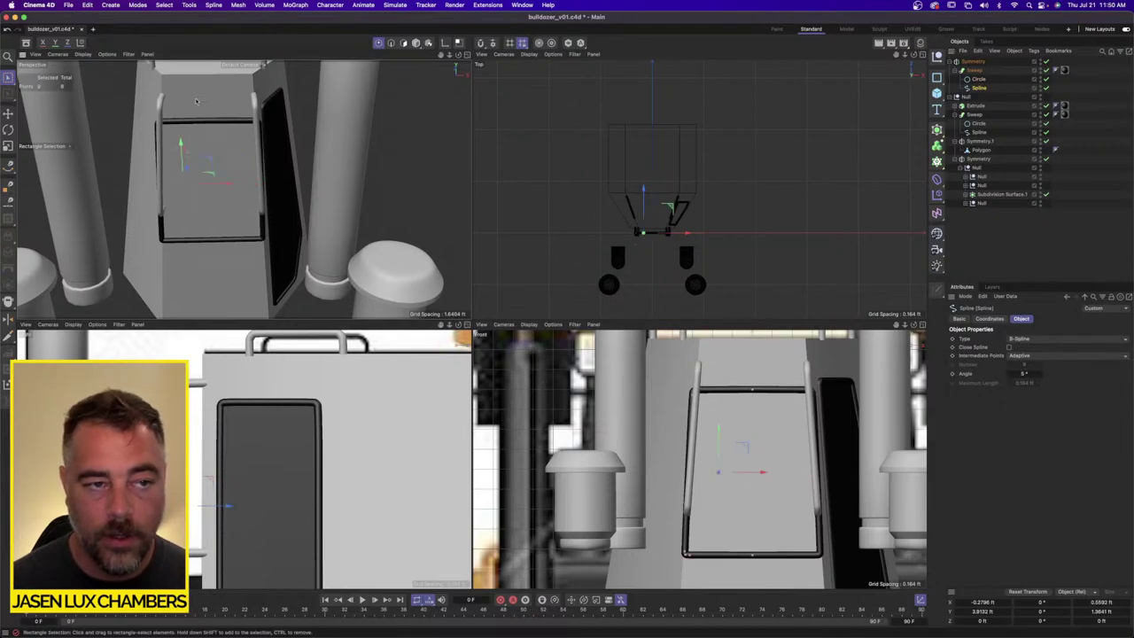
{"action": "left_click_drag", "start_coordinate": [196, 100], "coordinate": [95, 302]}
{"action": "left_click_drag", "start_coordinate": [202, 183], "coordinate": [214, 183]}
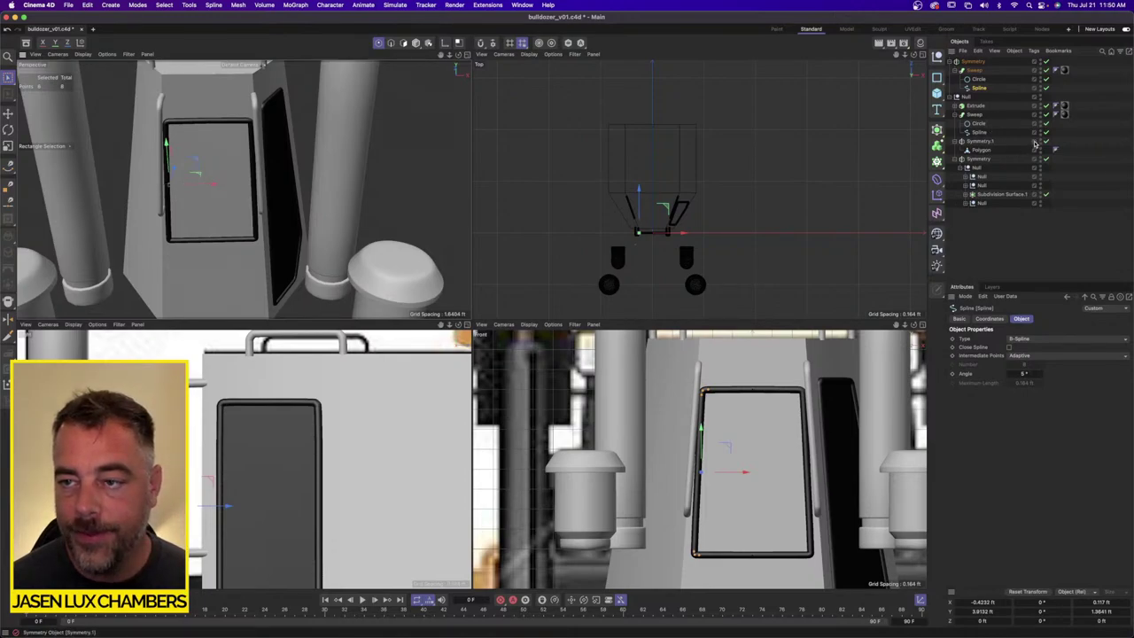
Step: Hide the cab details group, select all windshield spline points and move them back to 0.128 ft in Z against the cab front
{"action": "left_click", "coordinate": [1041, 95]}
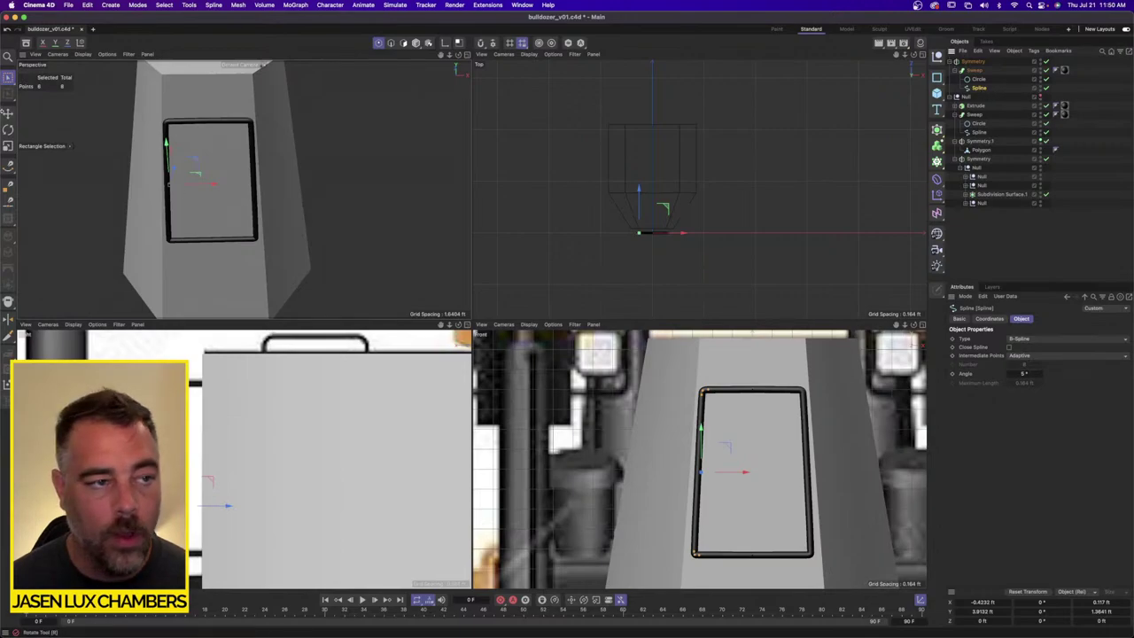
{"action": "left_click_drag", "start_coordinate": [89, 155], "coordinate": [152, 165], "text": "alt"}
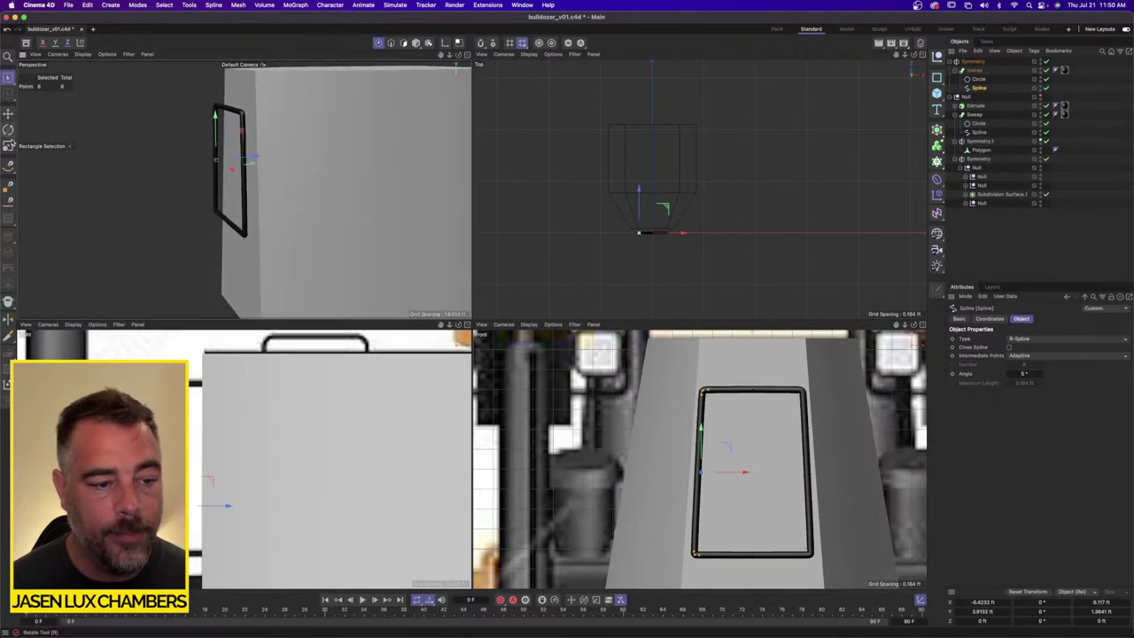
{"action": "left_click_drag", "start_coordinate": [279, 203], "coordinate": [342, 210], "text": "alt"}
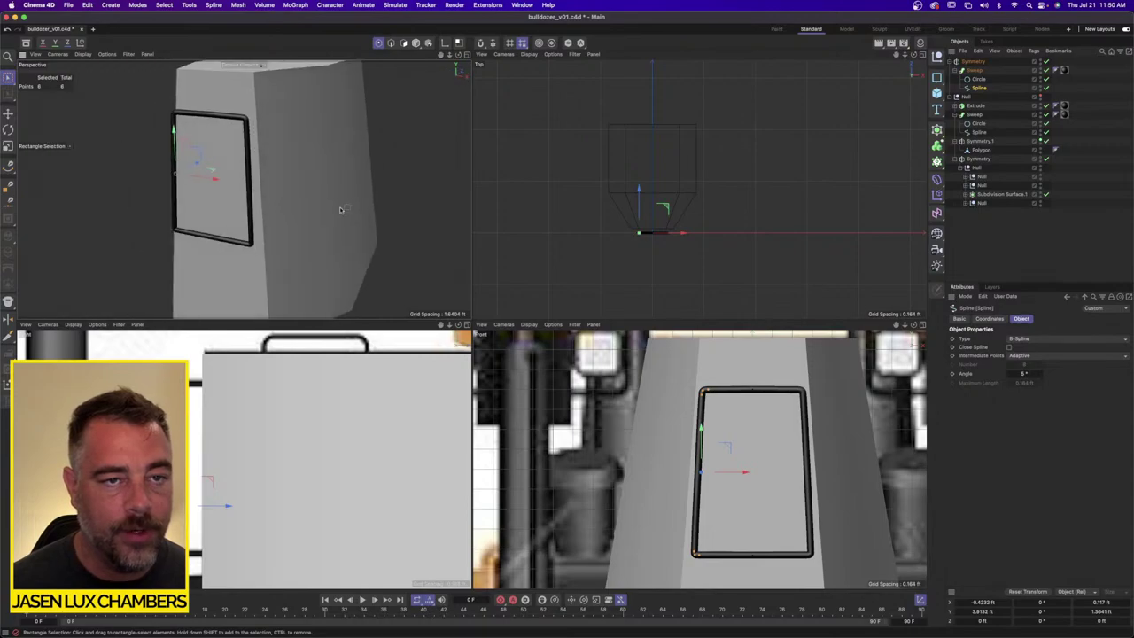
{"action": "key", "text": "e"}
{"action": "key", "text": "ctrl+a"}
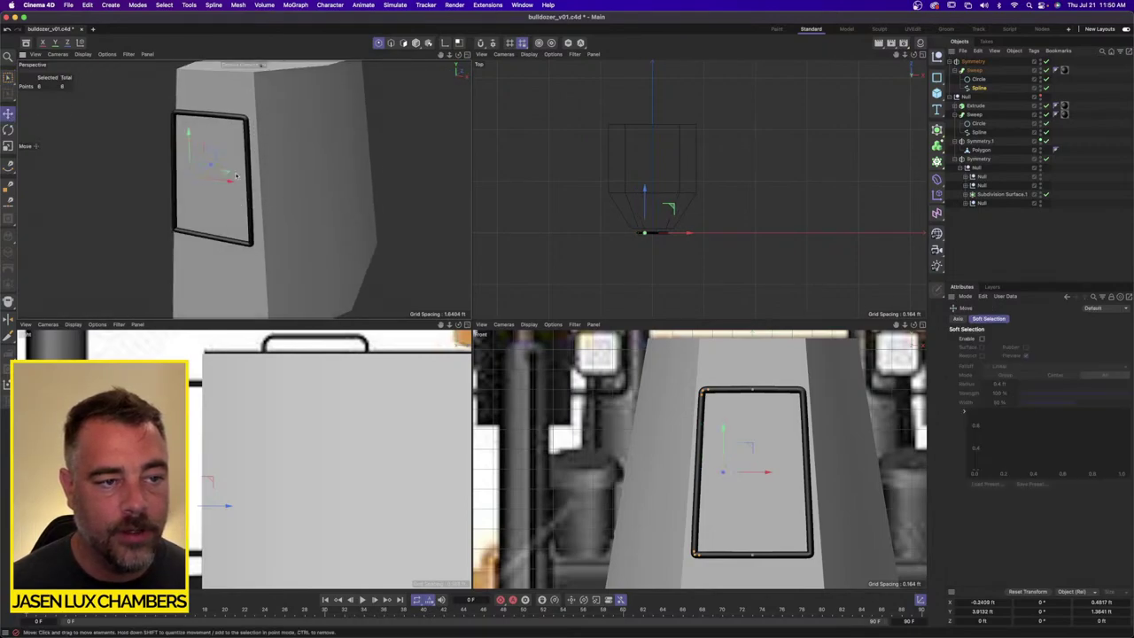
{"action": "left_click_drag", "start_coordinate": [237, 176], "coordinate": [272, 188], "text": "alt"}
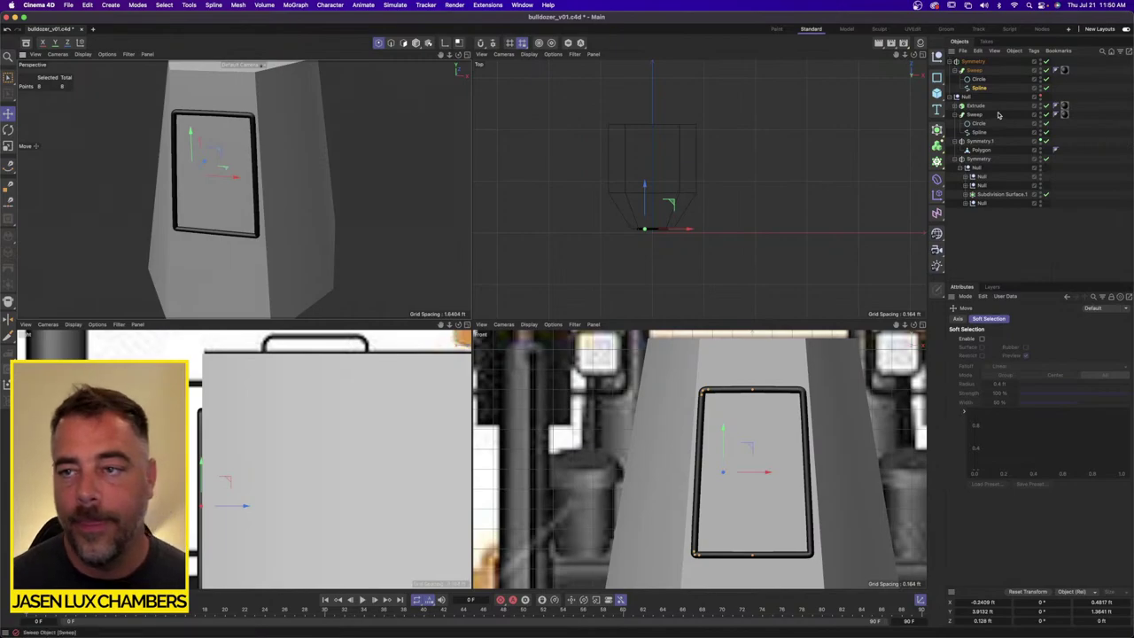
Step: Paste a separate copy of the windshield spline at the top level and move the mirrored windshield frame into the hidden details group
{"action": "left_click", "coordinate": [980, 88]}
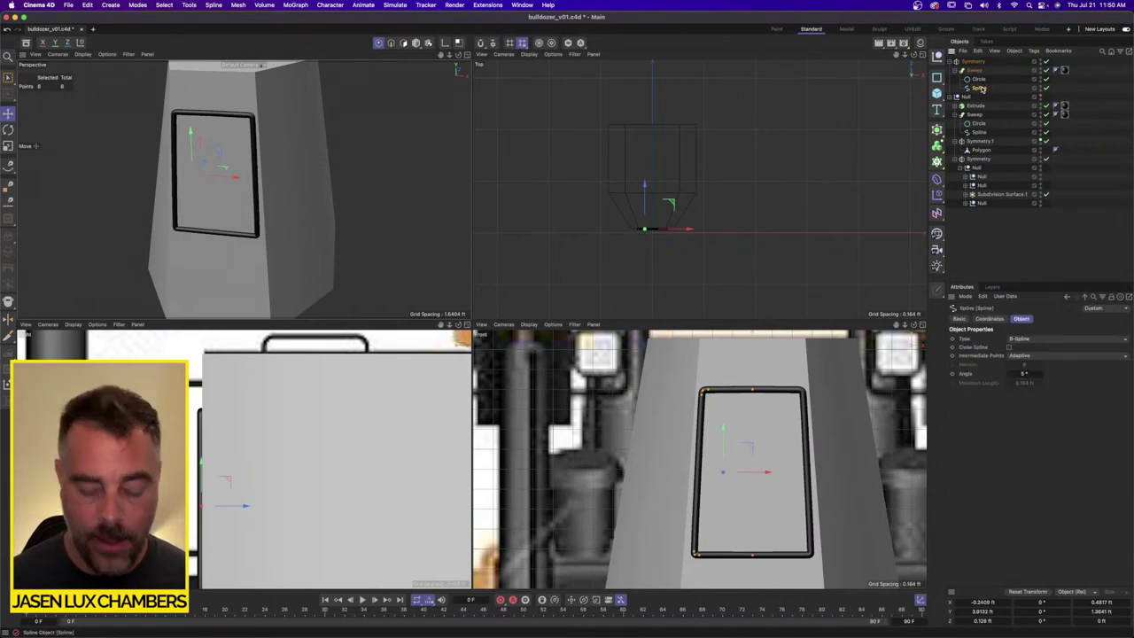
{"action": "key", "text": "ctrl+v"}
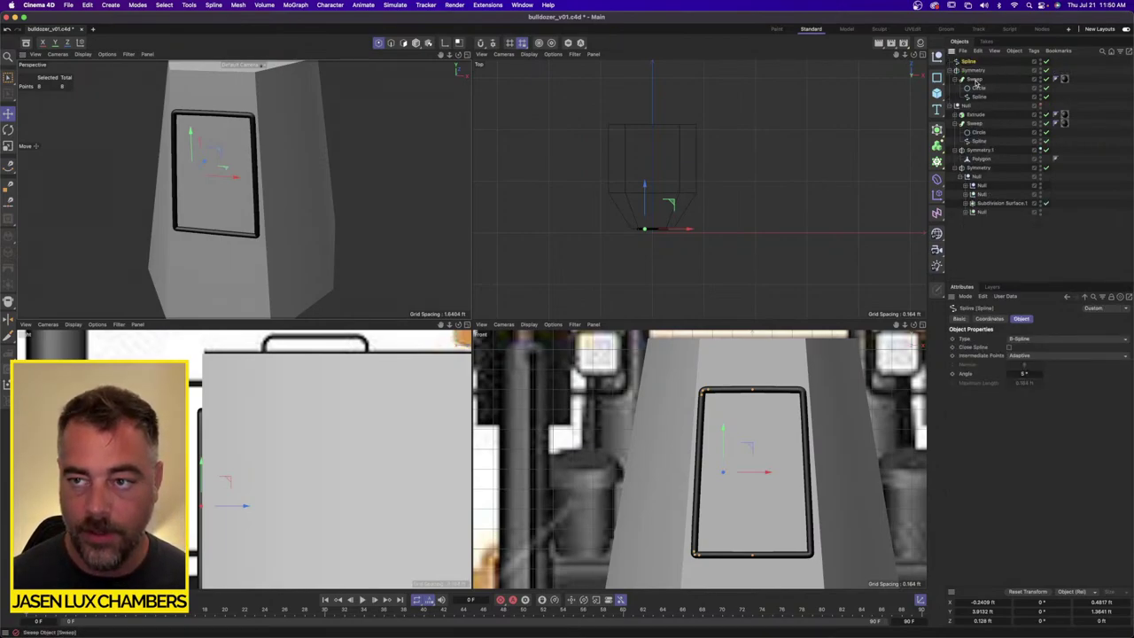
{"action": "left_click", "coordinate": [973, 70]}
{"action": "left_click", "coordinate": [953, 71]}
{"action": "left_click_drag", "start_coordinate": [976, 72], "coordinate": [977, 80]}
{"action": "left_click", "coordinate": [974, 62]}
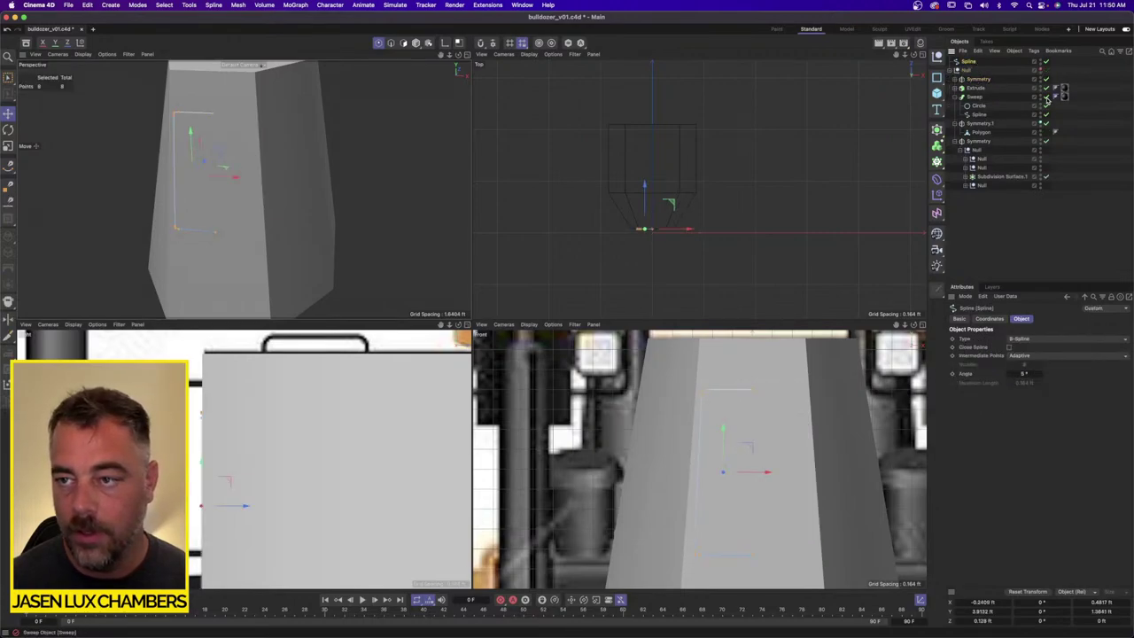
Step: Hide the cab body so only the splines show and paste a second copy of the half windshield spline
{"action": "left_click", "coordinate": [1041, 122]}
{"action": "left_click", "coordinate": [1040, 122]}
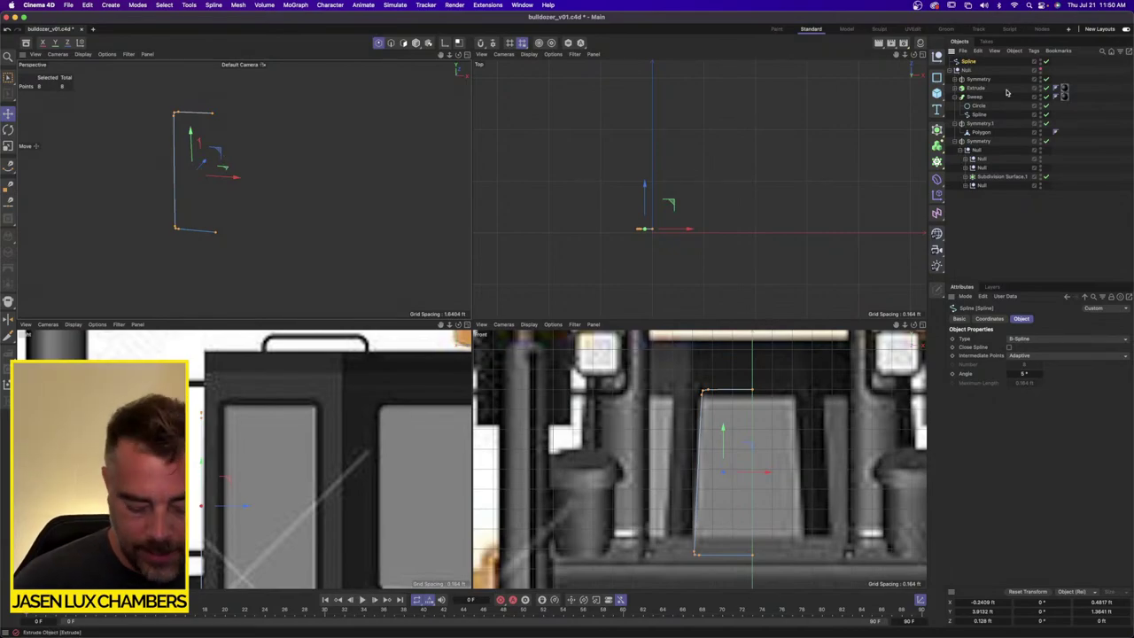
{"action": "key", "text": "super+v"}
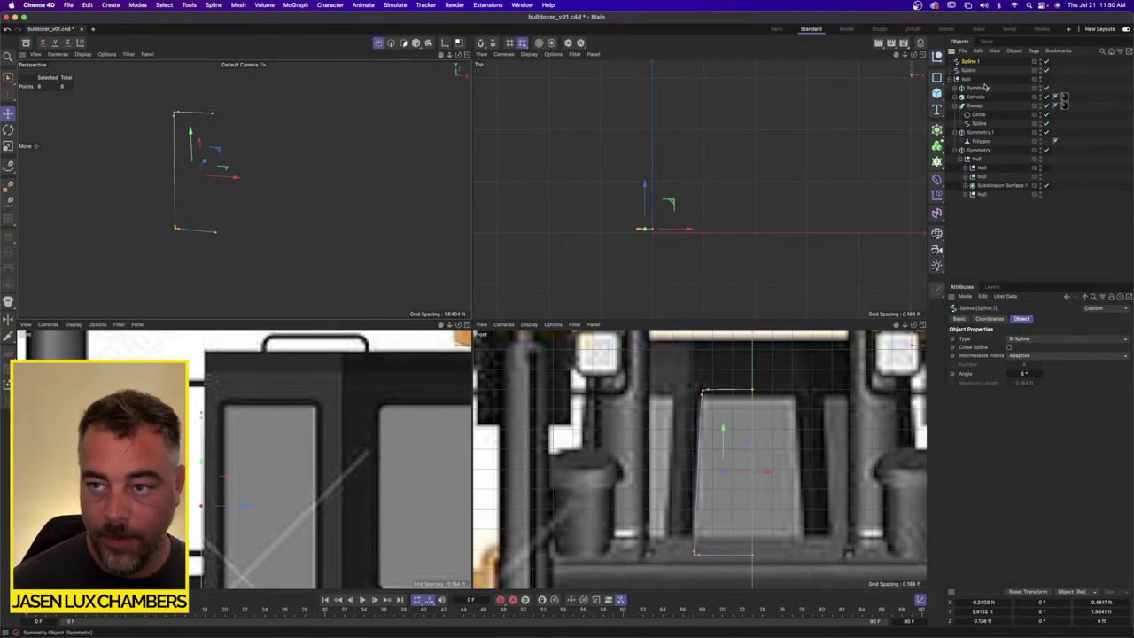
Step: Flip the pasted spline's points along X with Scale and move them to about 0.258 ft in X to form the other half
{"action": "key", "text": "r"}
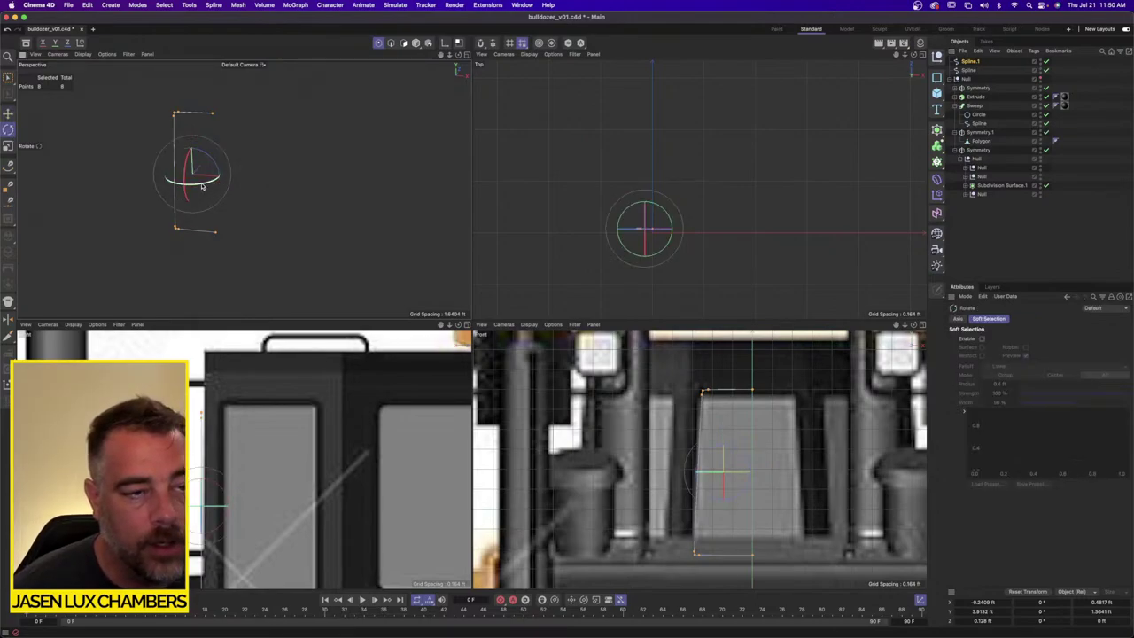
{"action": "key", "text": "t"}
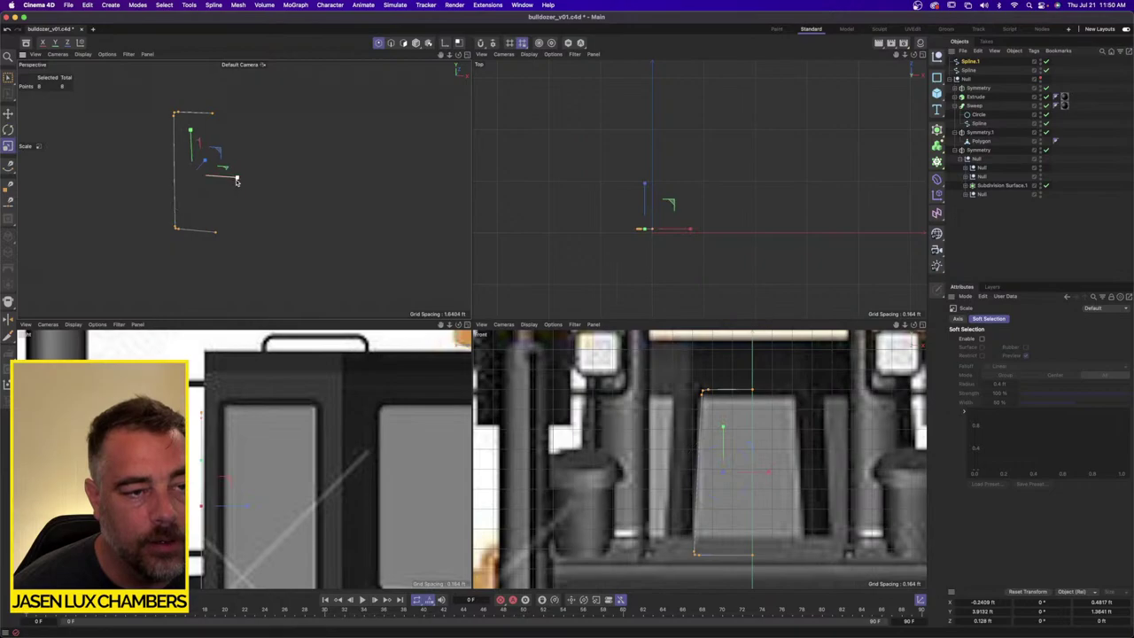
{"action": "left_click_drag", "start_coordinate": [237, 180], "coordinate": [149, 178]}
{"action": "left_click_drag", "start_coordinate": [216, 195], "coordinate": [251, 179], "text": "alt"}
{"action": "key", "text": "super+z"}
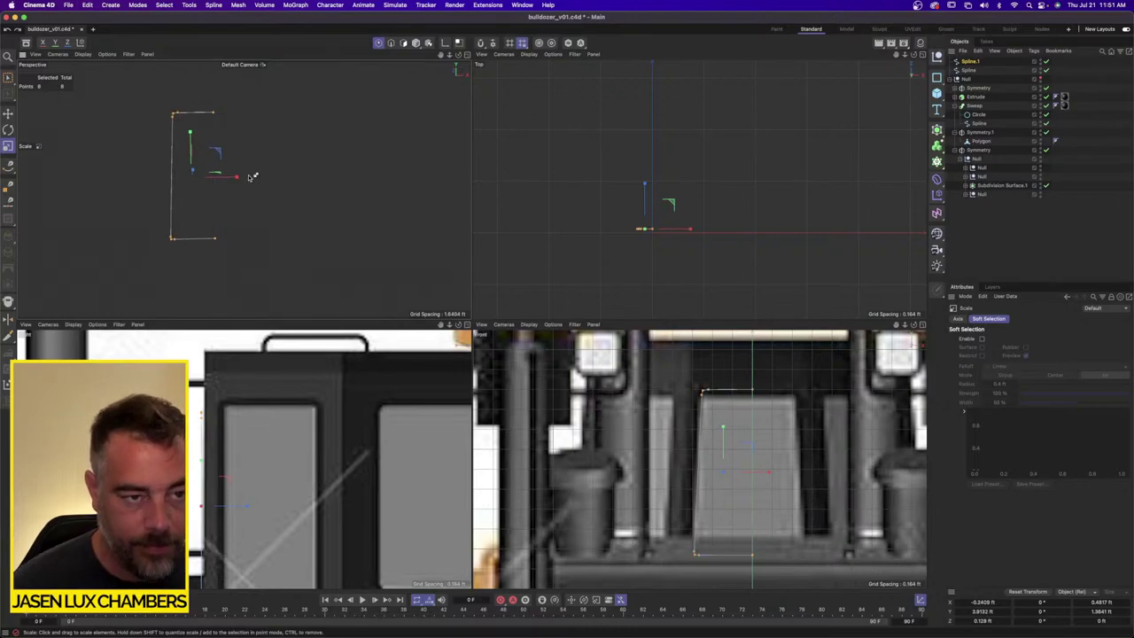
{"action": "left_click_drag", "start_coordinate": [191, 132], "coordinate": [148, 179]}
{"action": "key", "text": "super+z"}
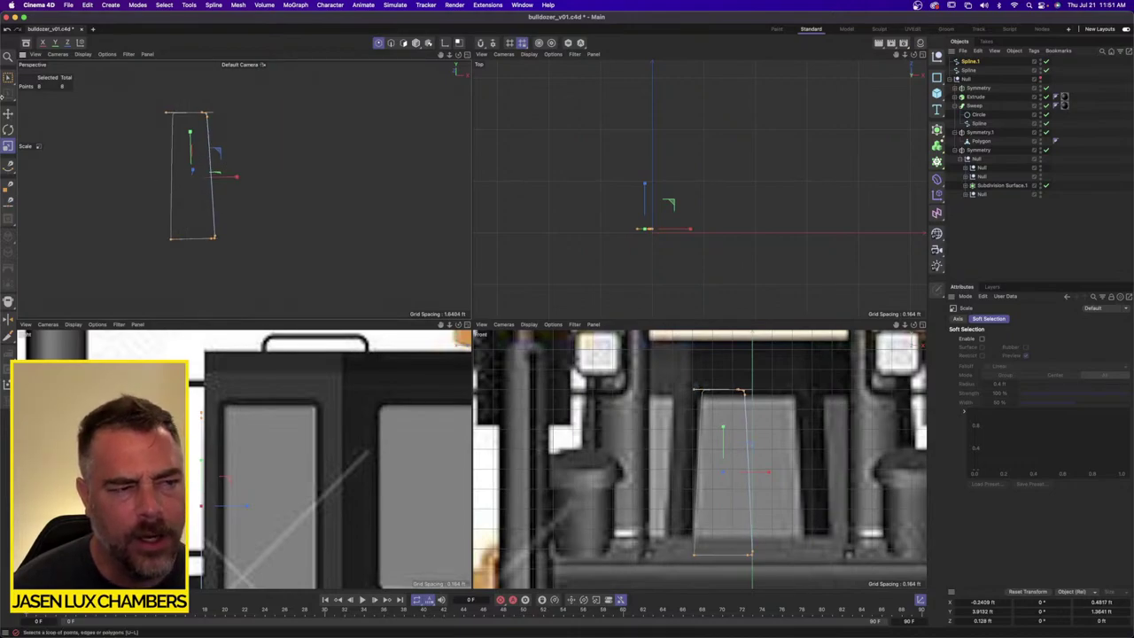
{"action": "key", "text": "e"}
{"action": "left_click_drag", "start_coordinate": [234, 175], "coordinate": [279, 164]}
Step: Select the copy's two centre end points, and merge both half splines into one object with Connect Objects + Delete
{"action": "left_click_drag", "start_coordinate": [8, 77], "coordinate": [46, 105]}
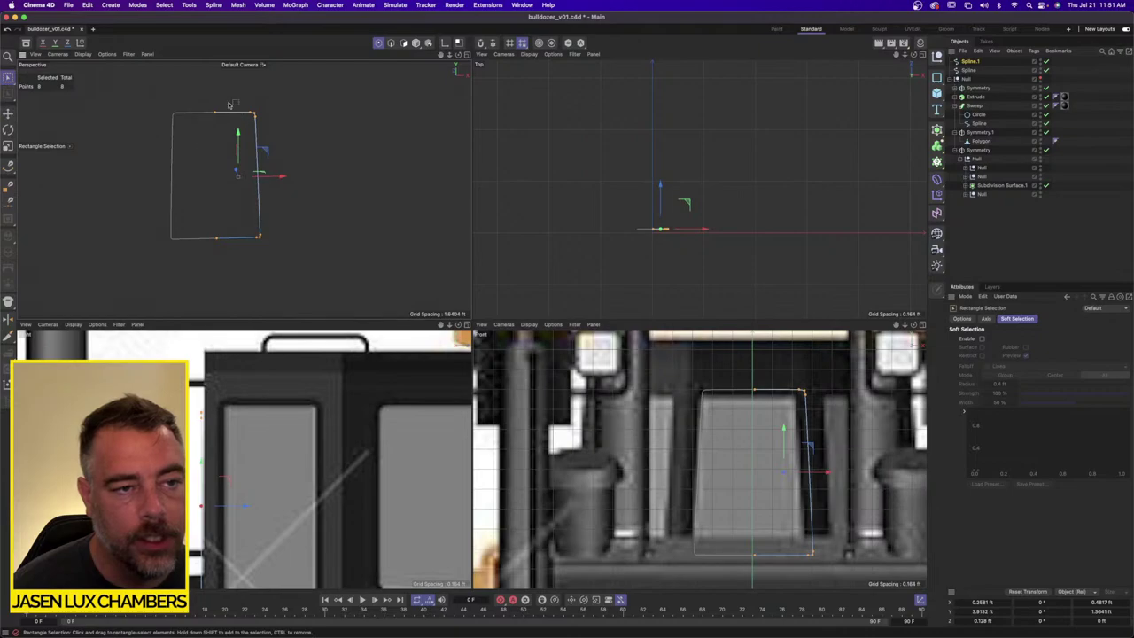
{"action": "left_click_drag", "start_coordinate": [229, 105], "coordinate": [205, 273]}
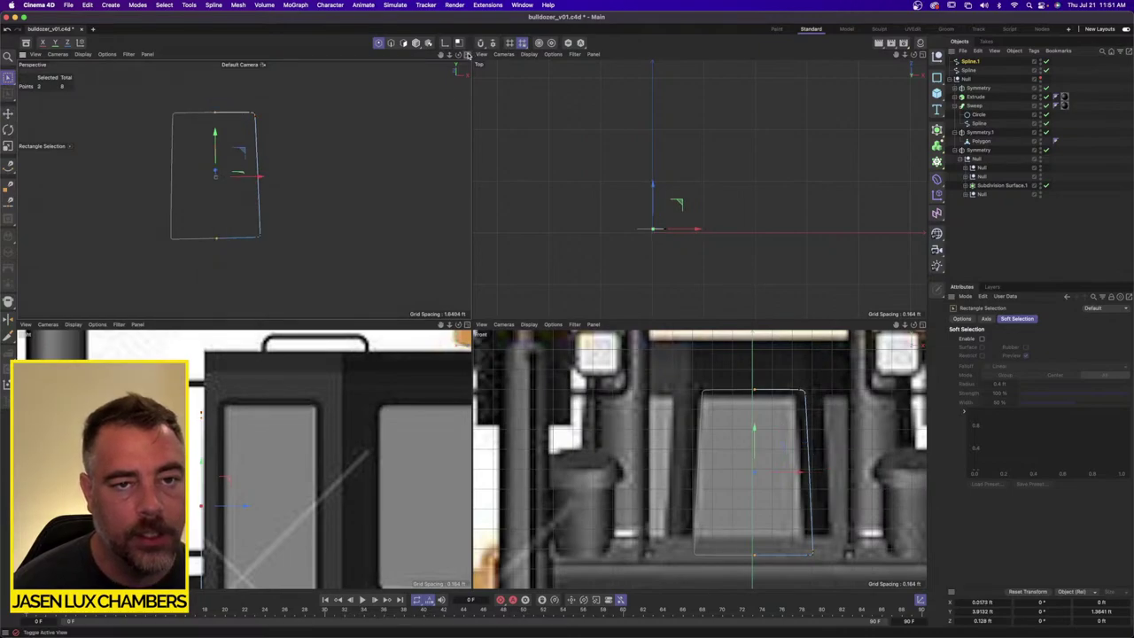
{"action": "middle_click", "coordinate": [205, 272]}
{"action": "left_click", "coordinate": [970, 70], "text": "ctrl"}
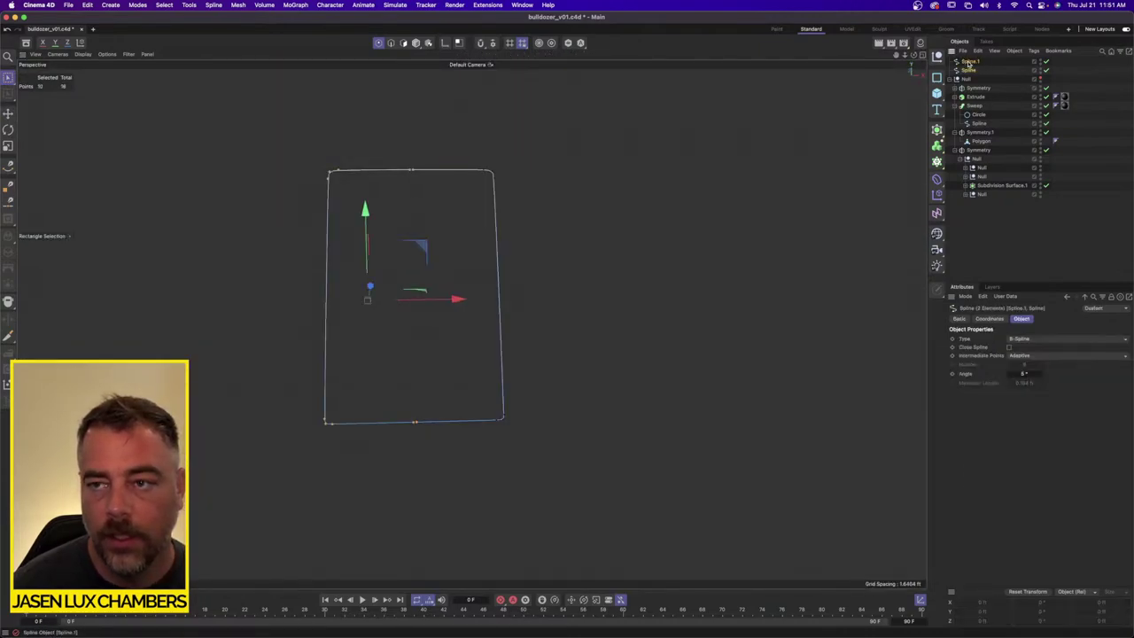
{"action": "right_click", "coordinate": [973, 65]}
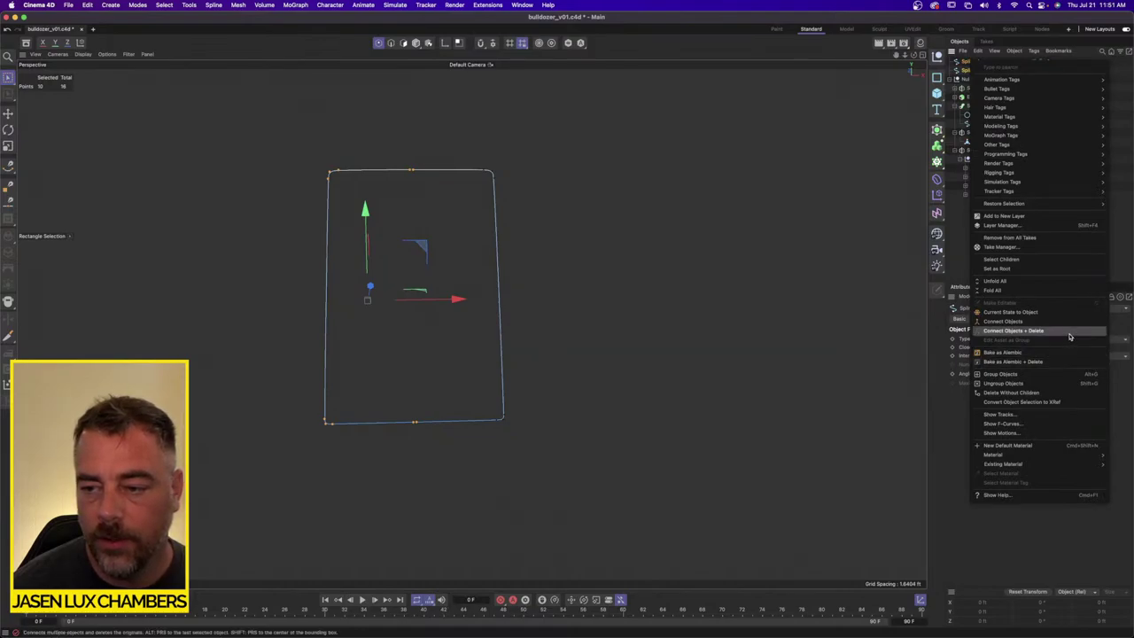
{"action": "left_click", "coordinate": [1066, 331]}
Step: Select the two end points at the merged outline's upper centre and weld them together
{"action": "left_click_drag", "start_coordinate": [416, 162], "coordinate": [406, 189]}
{"action": "right_click", "coordinate": [410, 176]}
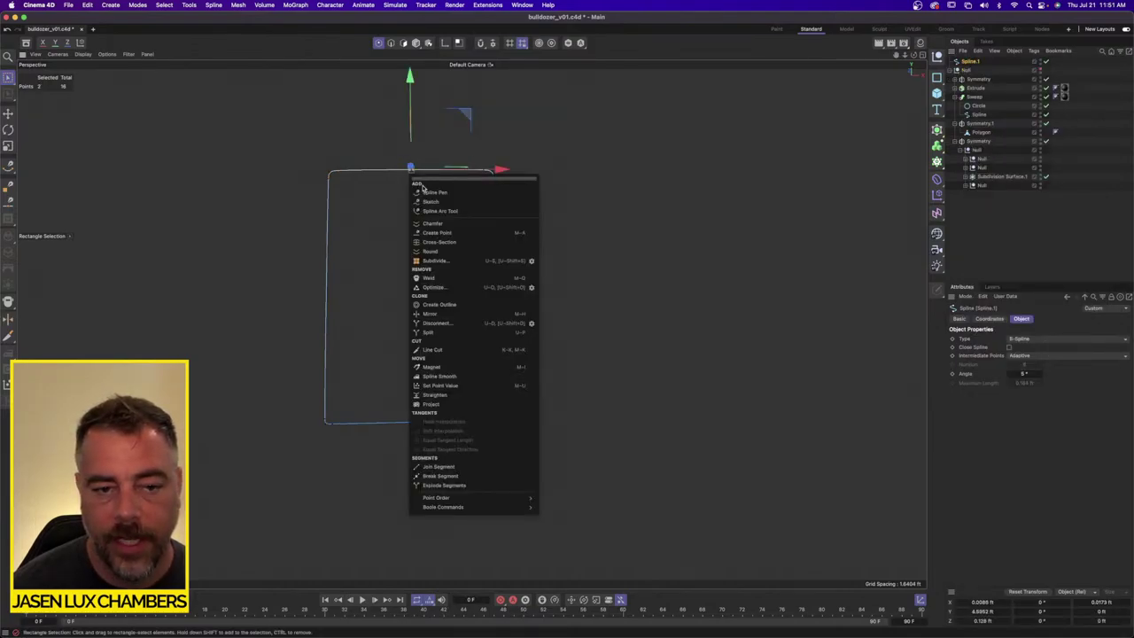
{"action": "left_click", "coordinate": [431, 278]}
{"action": "left_click", "coordinate": [414, 177]}
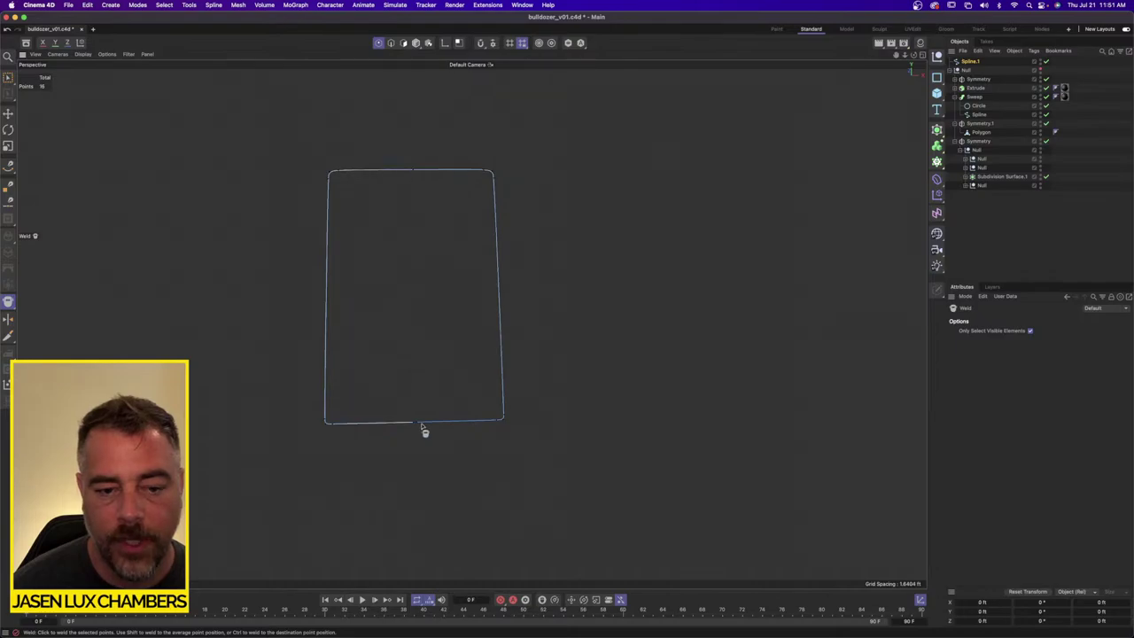
Step: Weld the two end points at the merged outline's lower centre and reselect the outline spline
{"action": "key", "text": "0"}
{"action": "left_click_drag", "start_coordinate": [435, 410], "coordinate": [405, 437]}
{"action": "right_click", "coordinate": [413, 431]}
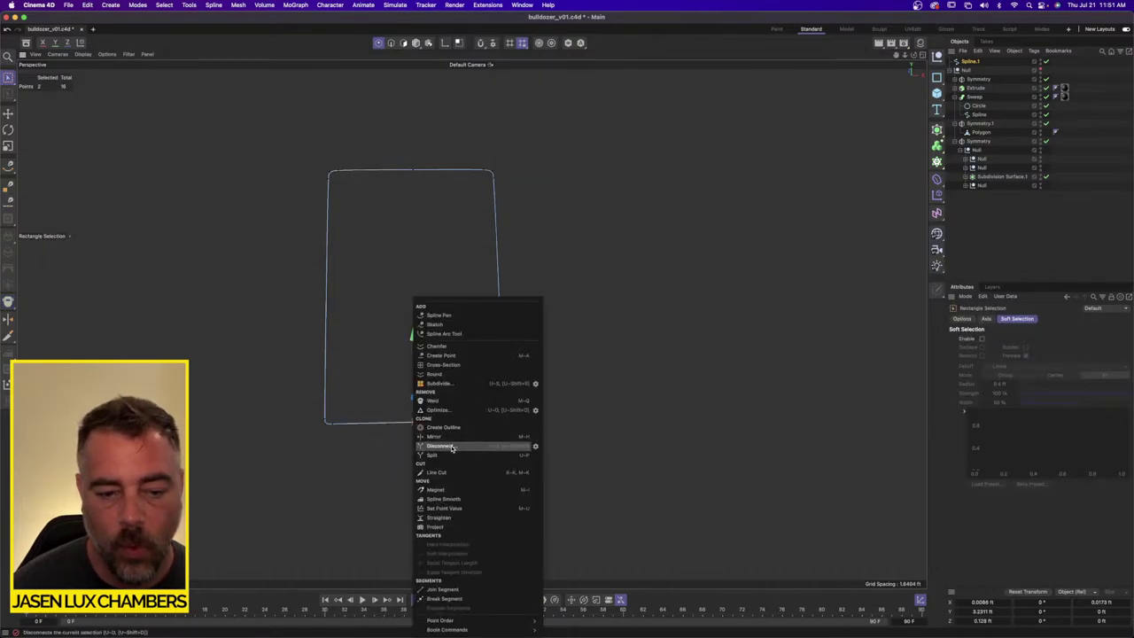
{"action": "left_click", "coordinate": [435, 401]}
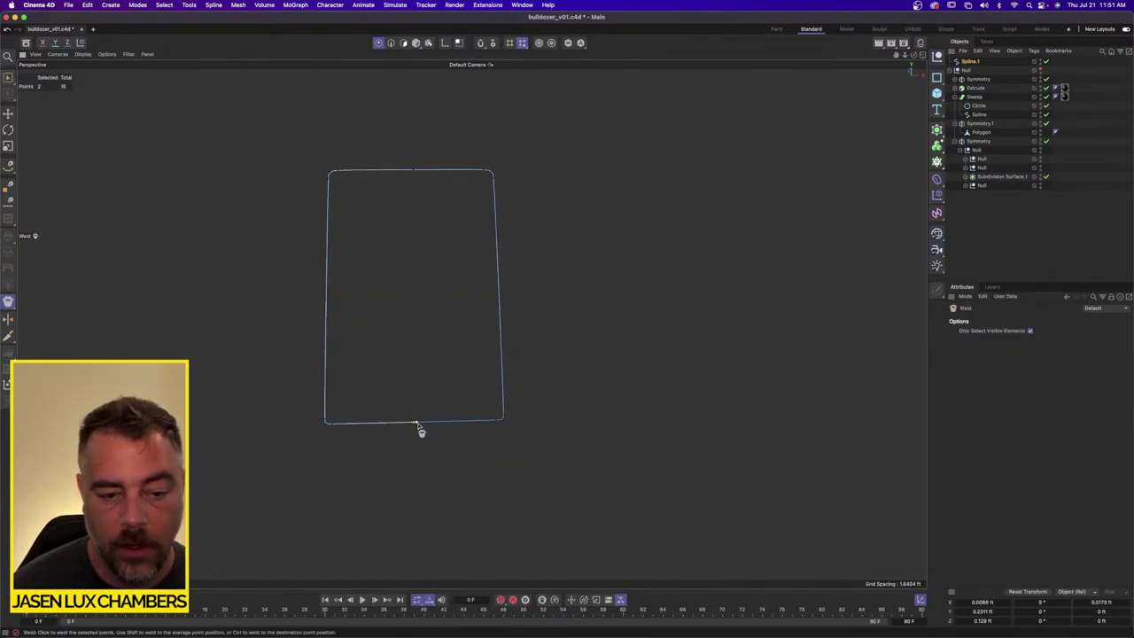
{"action": "scroll", "coordinate": [416, 428], "scroll_direction": "up", "scroll_amount": 3}
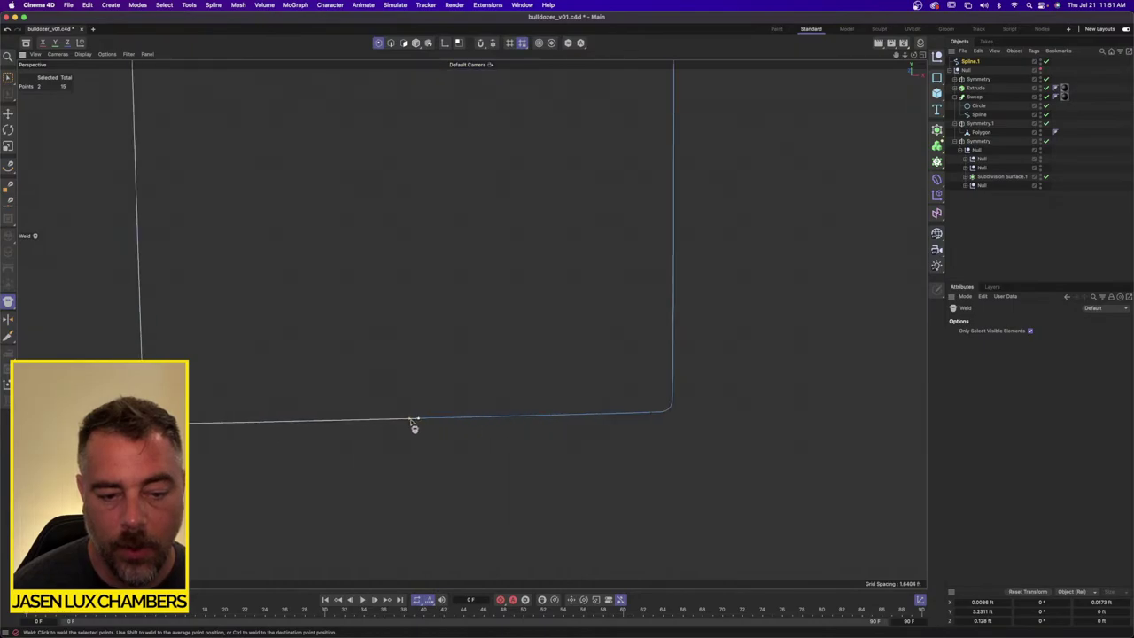
{"action": "left_click", "coordinate": [413, 433]}
{"action": "scroll", "coordinate": [408, 412], "scroll_direction": "down", "scroll_amount": 2}
{"action": "left_click", "coordinate": [967, 245]}
{"action": "right_click_drag", "start_coordinate": [619, 255], "coordinate": [448, 276], "text": "alt"}
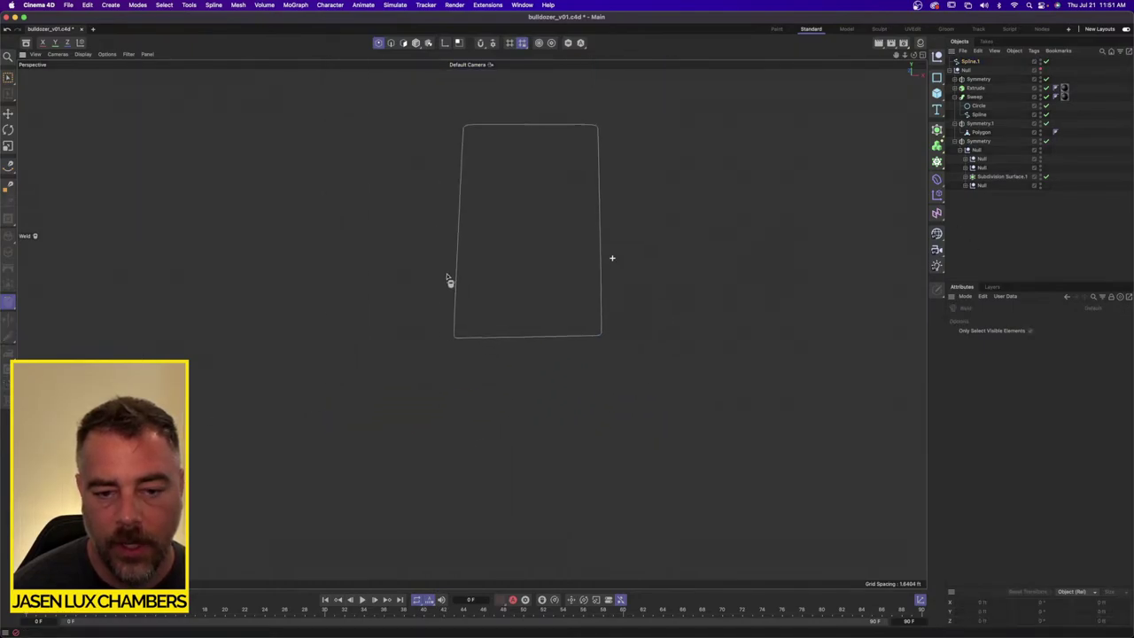
{"action": "middle_click_drag", "start_coordinate": [519, 235], "coordinate": [503, 262], "text": "alt"}
{"action": "left_click", "coordinate": [972, 61]}
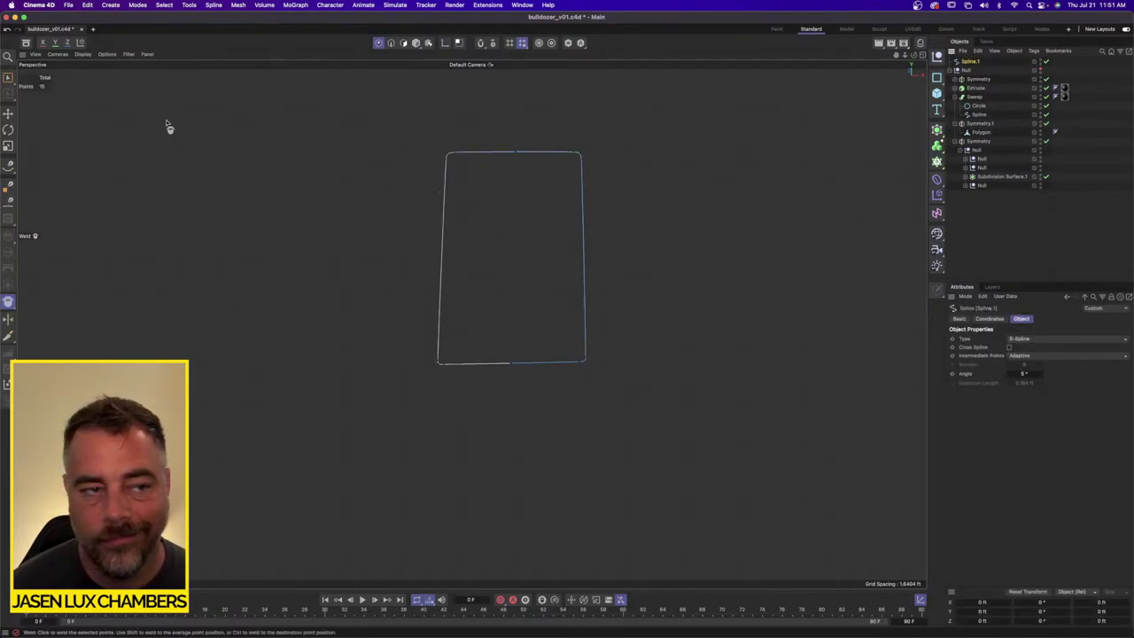
Step: Try to delete all outline points except the four corner points by inverting the corner selection
{"action": "left_click", "coordinate": [9, 113]}
{"action": "left_click", "coordinate": [443, 154]}
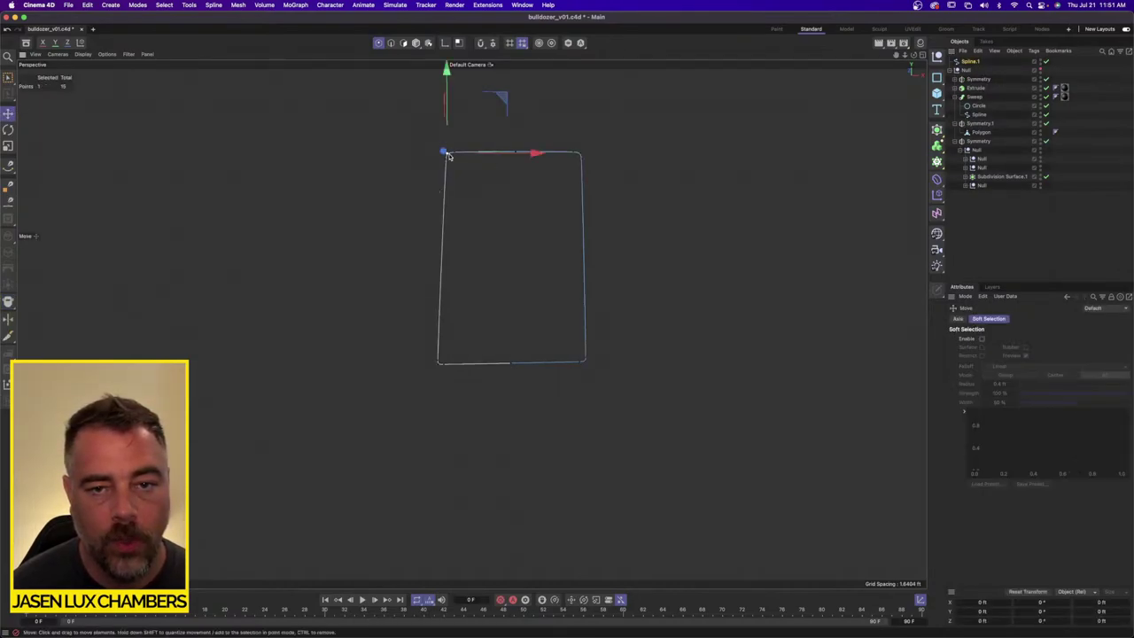
{"action": "left_click", "coordinate": [582, 155], "text": "shift"}
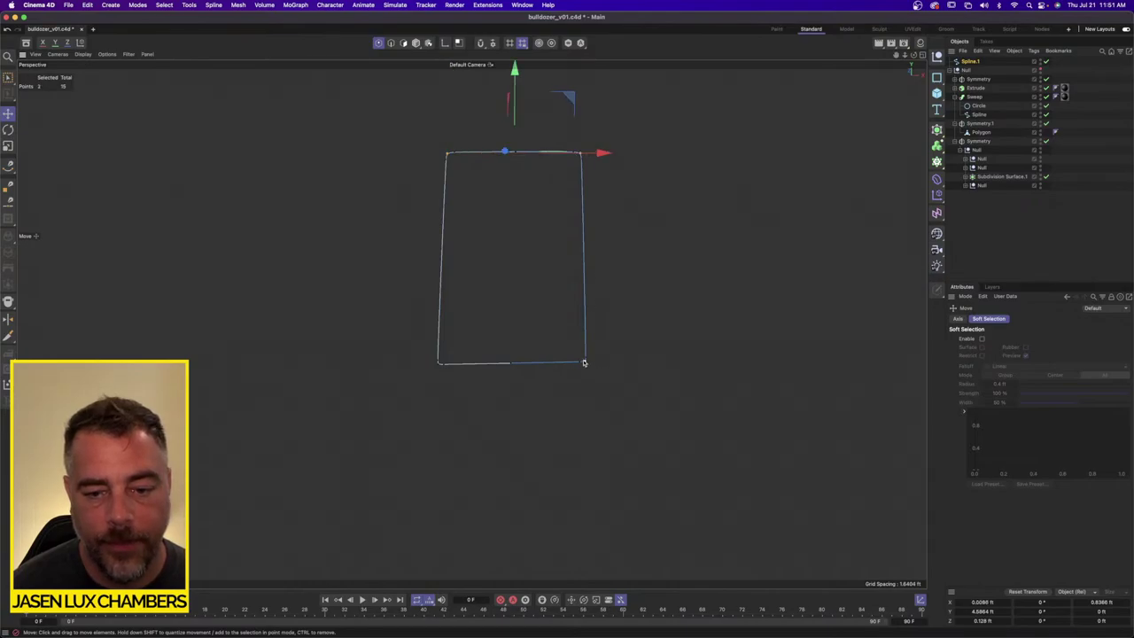
{"action": "left_click", "coordinate": [584, 362], "text": "shift"}
{"action": "left_click", "coordinate": [439, 364], "text": "shift"}
{"action": "key", "text": "u"}
{"action": "key", "text": "i"}
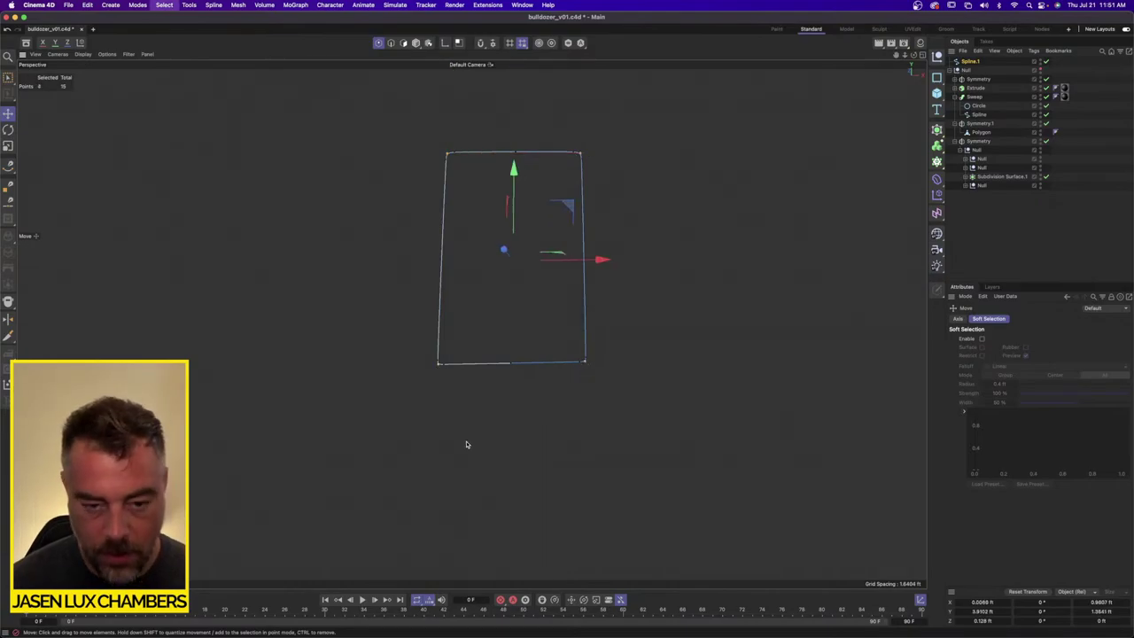
{"action": "key", "text": "BackSpace"}
{"action": "key", "text": "super+z"}
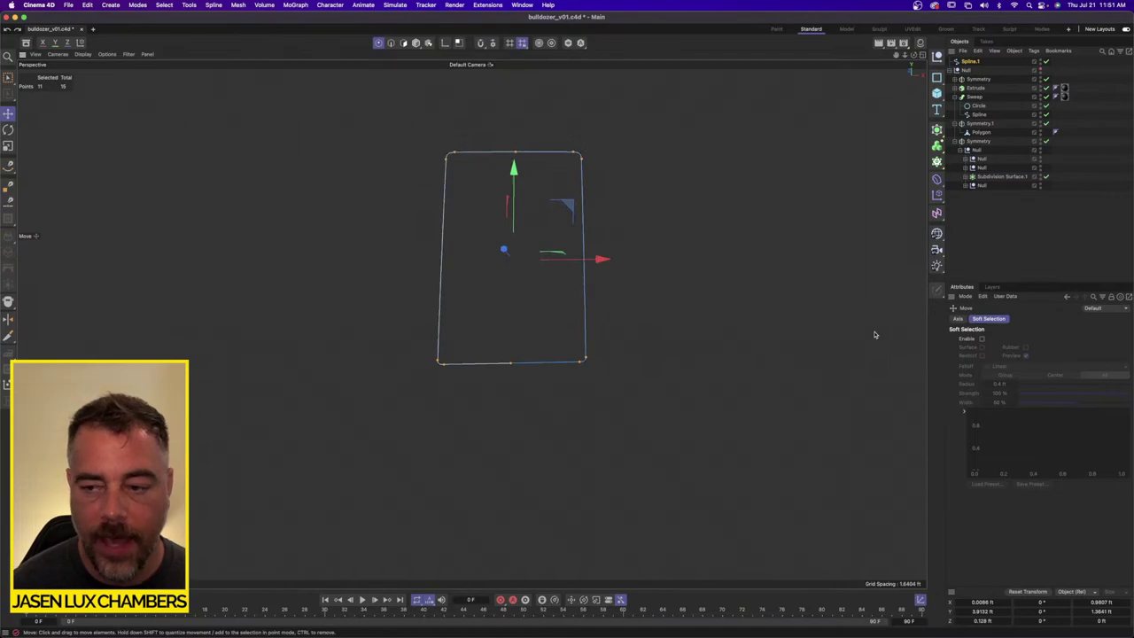
Step: Activate the Polygon Pen in polygon mode and delete the merged windshield outline spline
{"action": "left_click", "coordinate": [975, 62]}
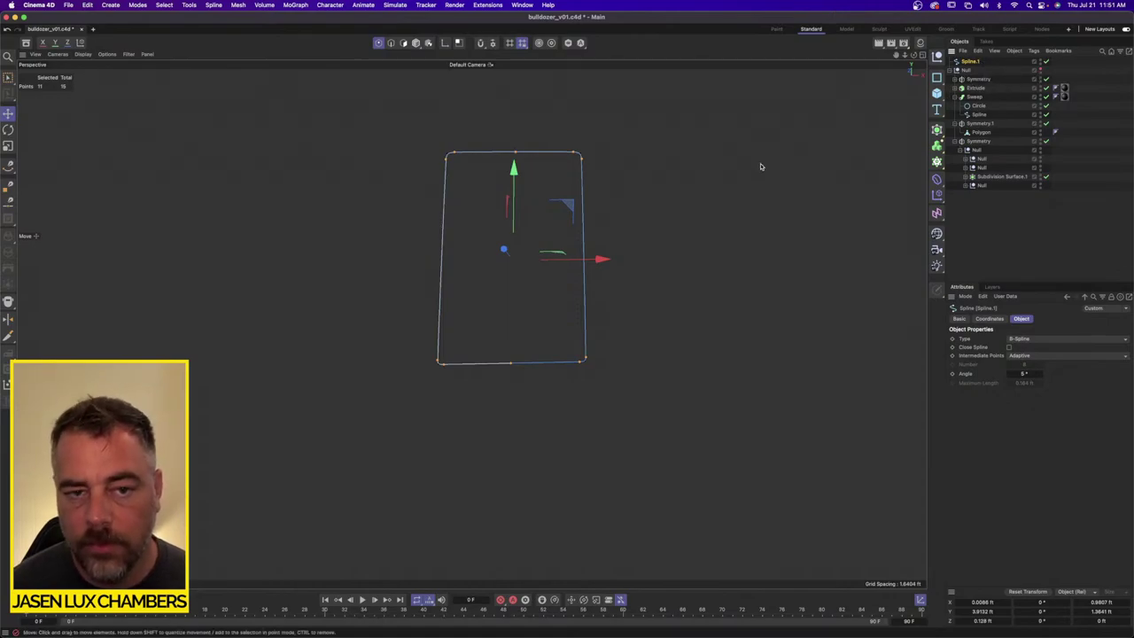
{"action": "left_click", "coordinate": [70, 271]}
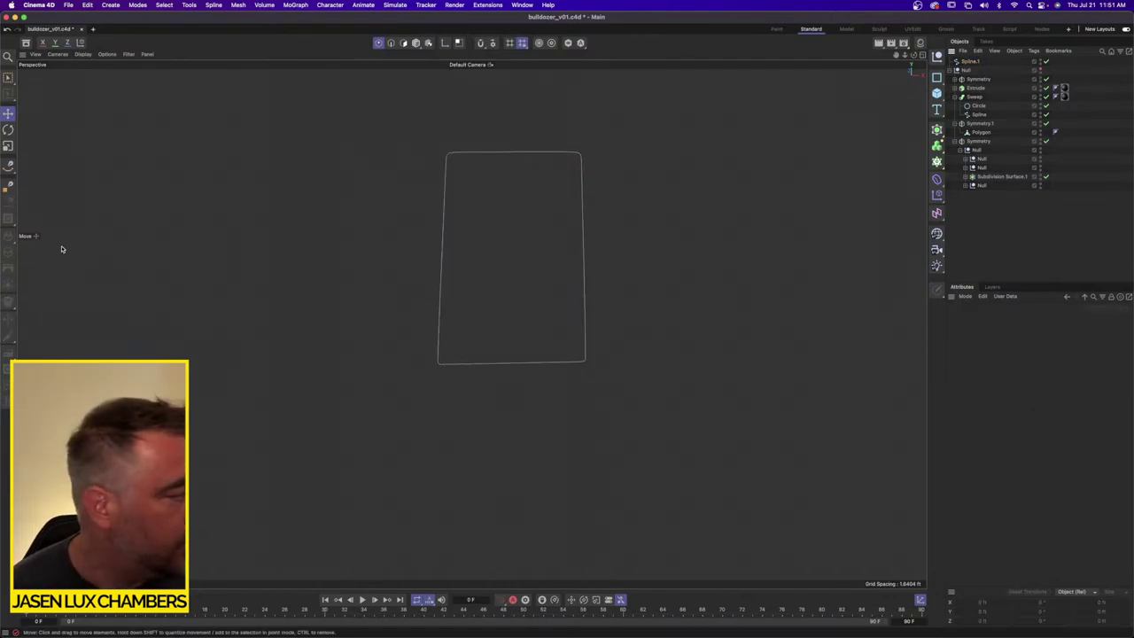
{"action": "left_click", "coordinate": [7, 187]}
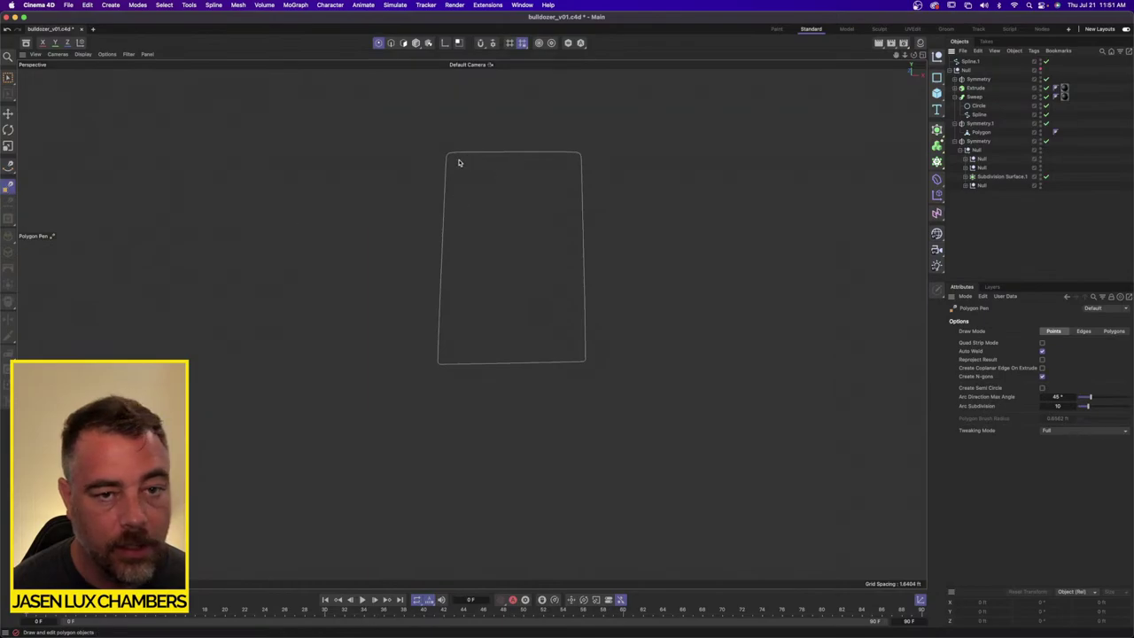
{"action": "left_click", "coordinate": [403, 42]}
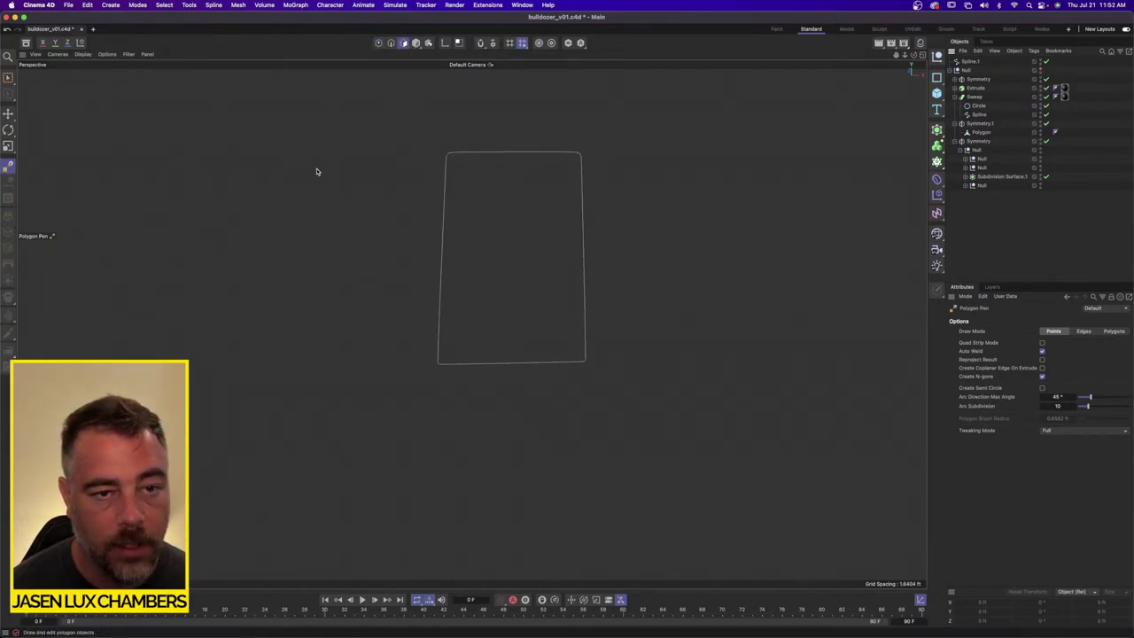
{"action": "right_click_drag", "start_coordinate": [443, 118], "coordinate": [539, 145], "text": "alt"}
{"action": "middle_click_drag", "start_coordinate": [539, 146], "coordinate": [518, 145], "text": "alt"}
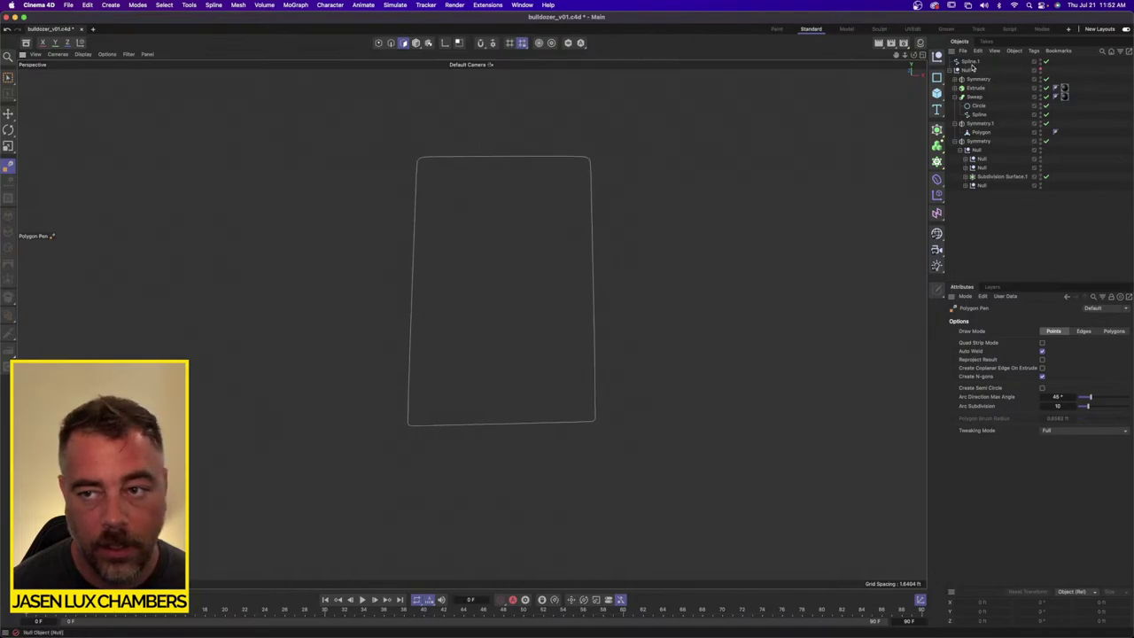
{"action": "left_click", "coordinate": [970, 61]}
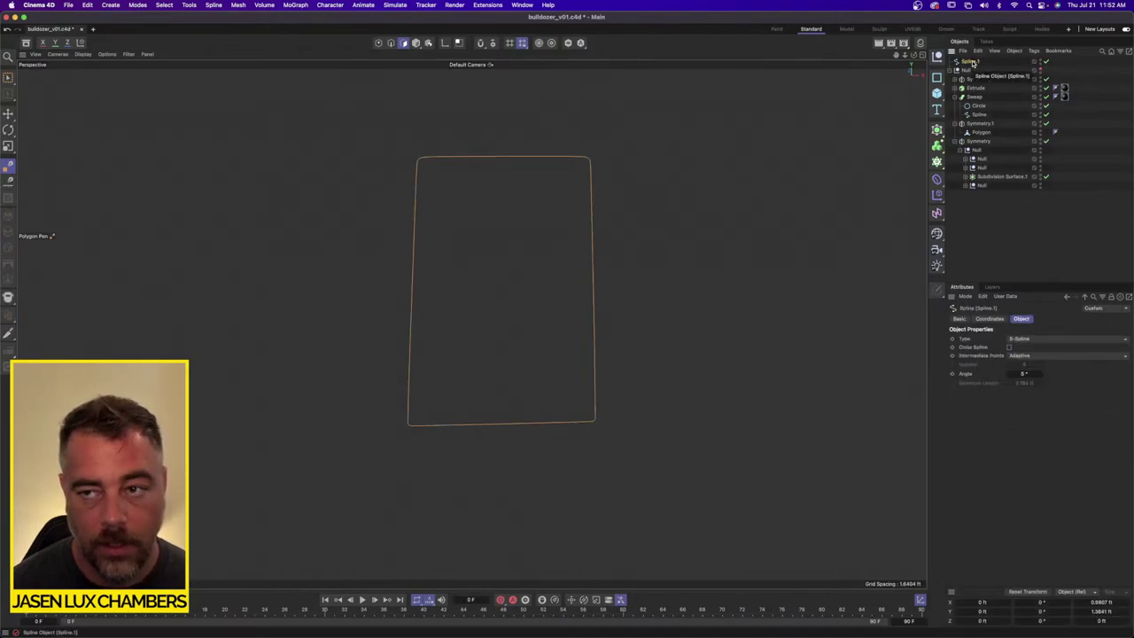
{"action": "key", "text": "Delete"}
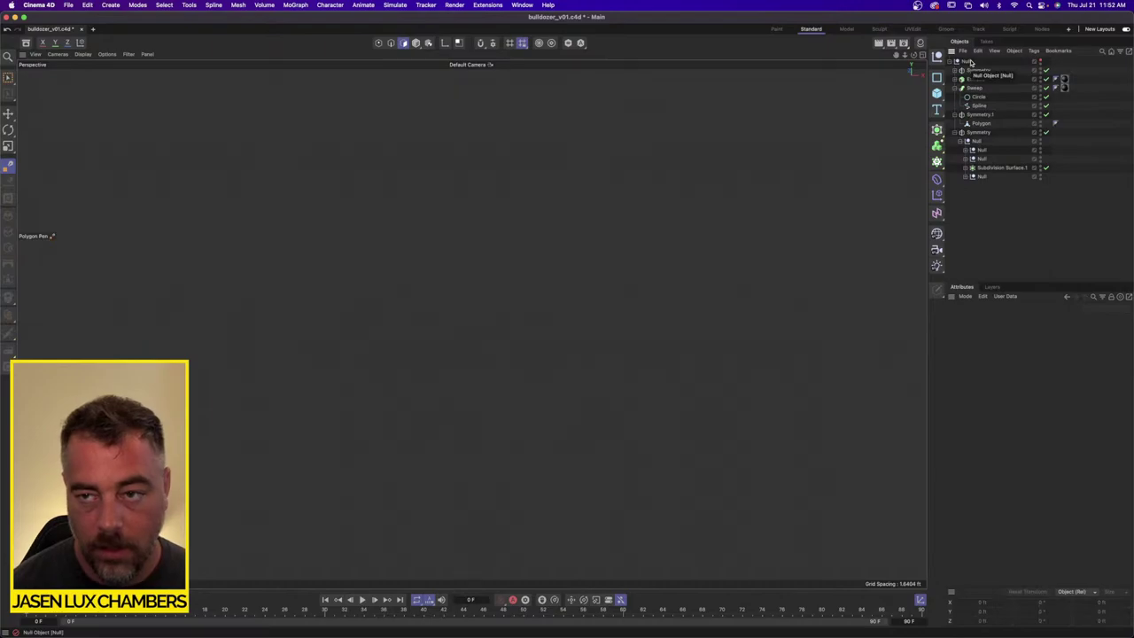
Step: Unhide the cab details group and frame the windshield in a maximized front view
{"action": "left_click", "coordinate": [1042, 61], "text": "alt"}
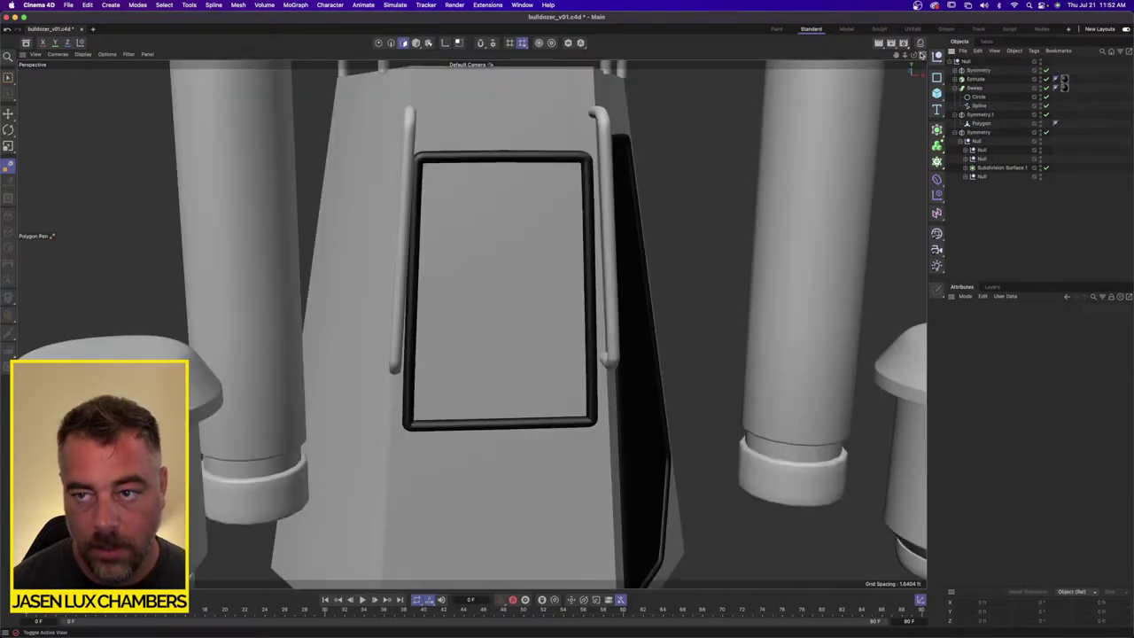
{"action": "left_click", "coordinate": [922, 54]}
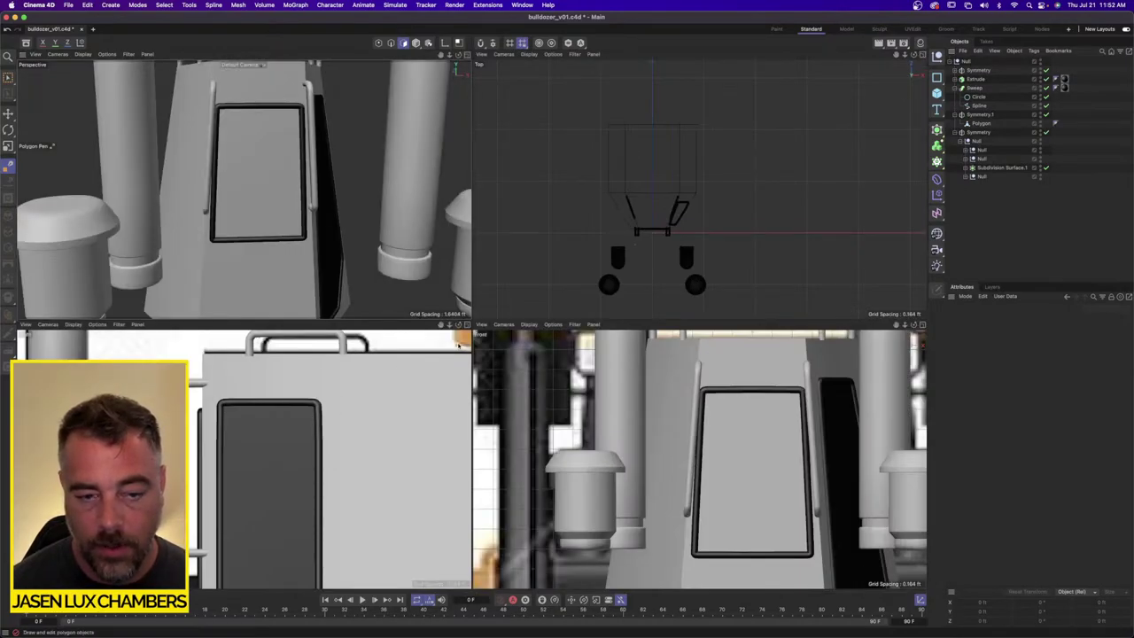
{"action": "left_click", "coordinate": [922, 324]}
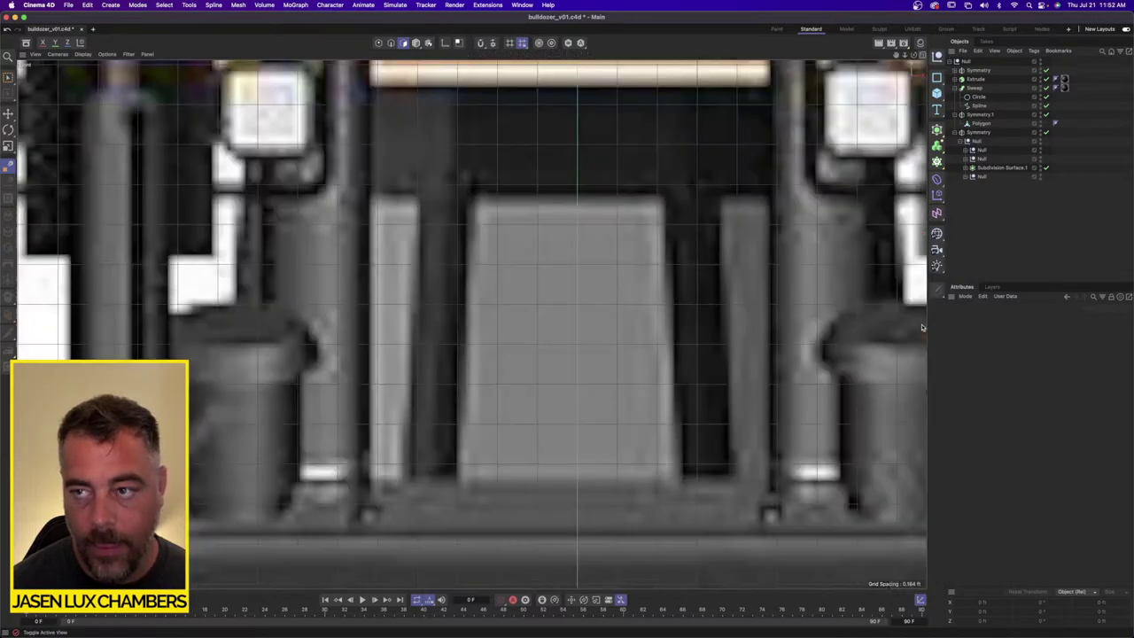
{"action": "scroll", "coordinate": [638, 291], "scroll_direction": "up", "scroll_amount": 1}
{"action": "middle_click_drag", "start_coordinate": [628, 276], "coordinate": [564, 250], "text": "alt"}
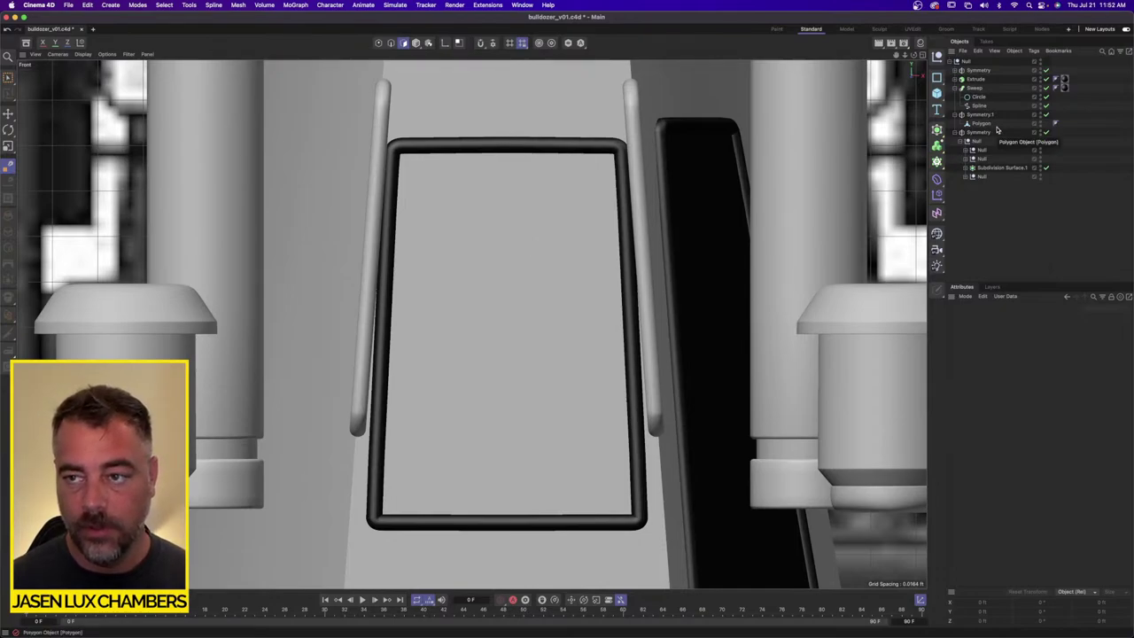
Step: Collapse the expanded Sweep and the two lower Symmetry hierarchies in the object list
{"action": "left_click", "coordinate": [955, 88]}
{"action": "left_click", "coordinate": [955, 97]}
{"action": "left_click", "coordinate": [955, 105]}
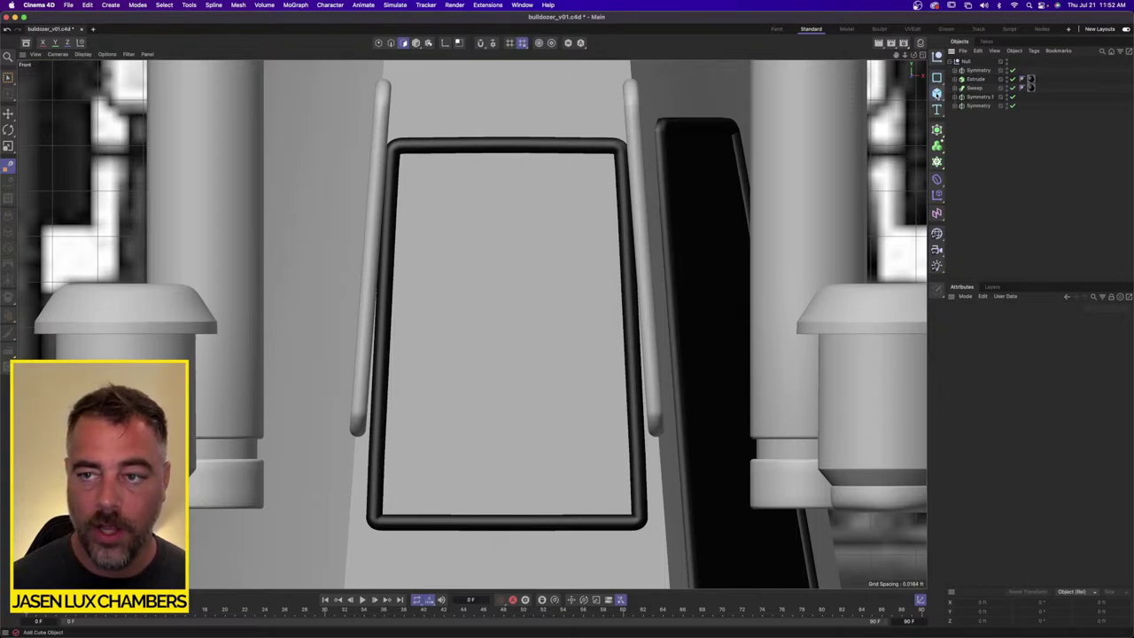
Step: Draw a four-cornered polygon across the windshield frame from corner to corner with the Polygon Pen and select it
{"action": "left_click", "coordinate": [936, 92]}
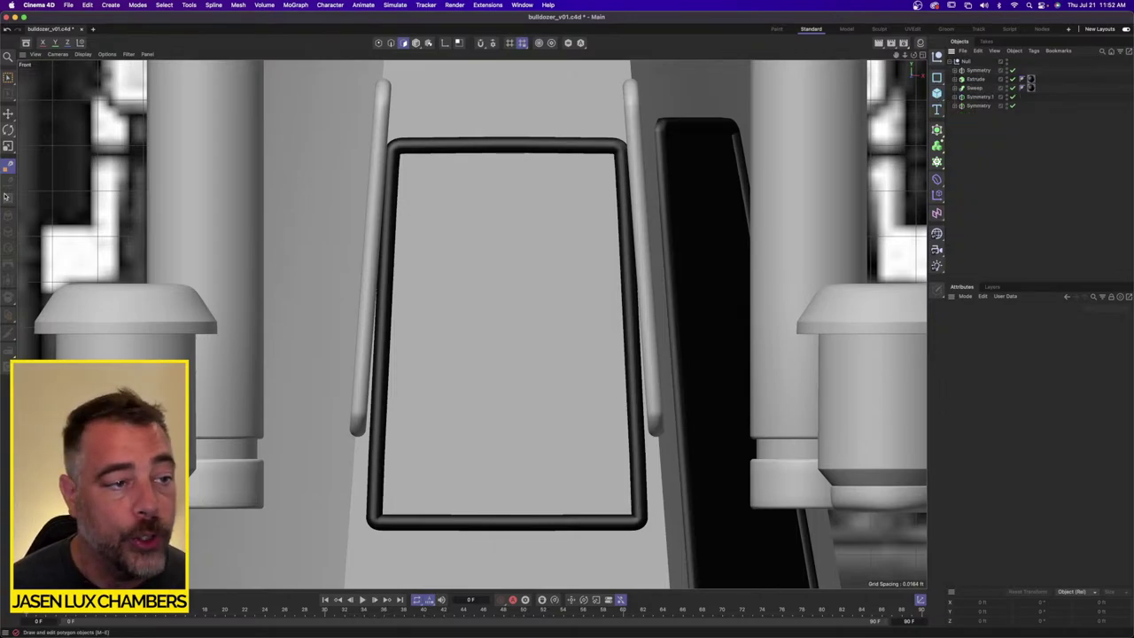
{"action": "left_click", "coordinate": [8, 165]}
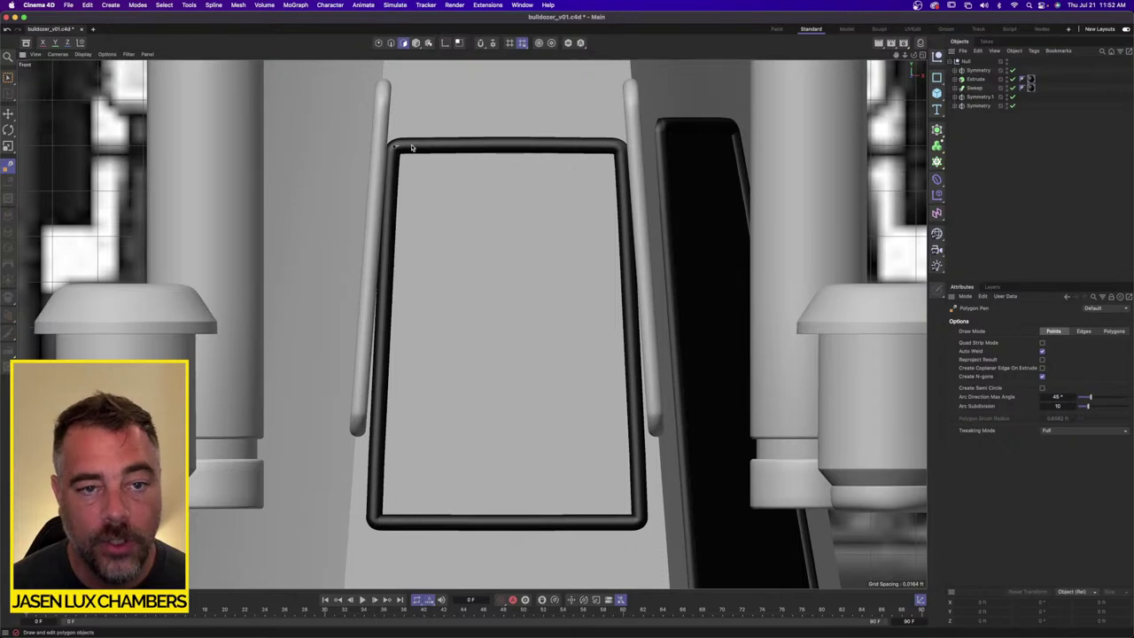
{"action": "left_click", "coordinate": [621, 150]}
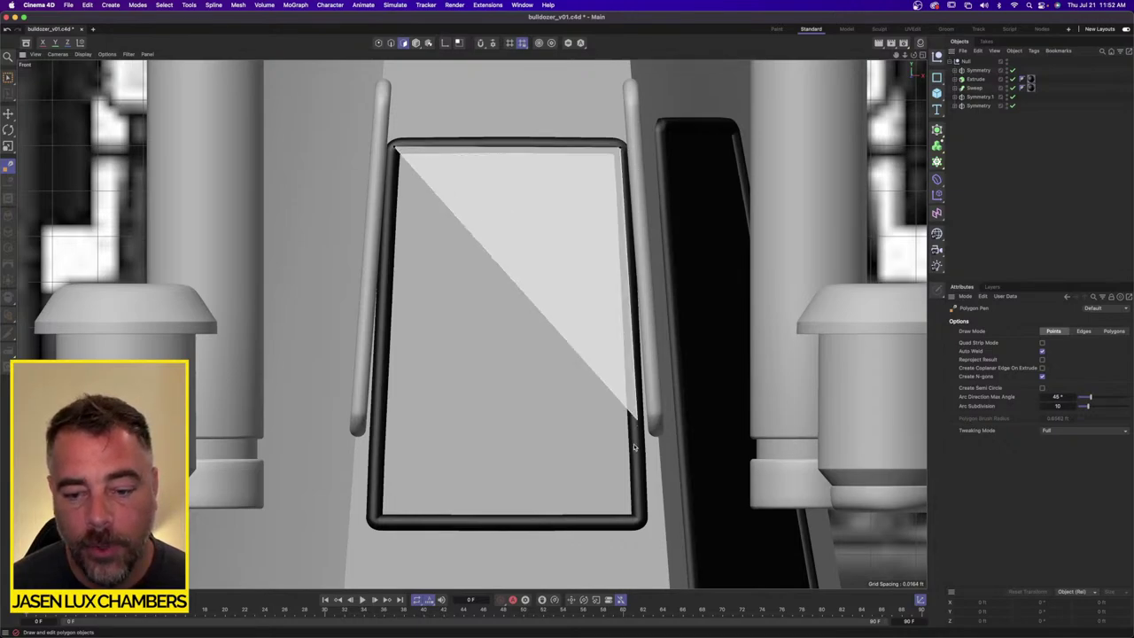
{"action": "left_click", "coordinate": [640, 511]}
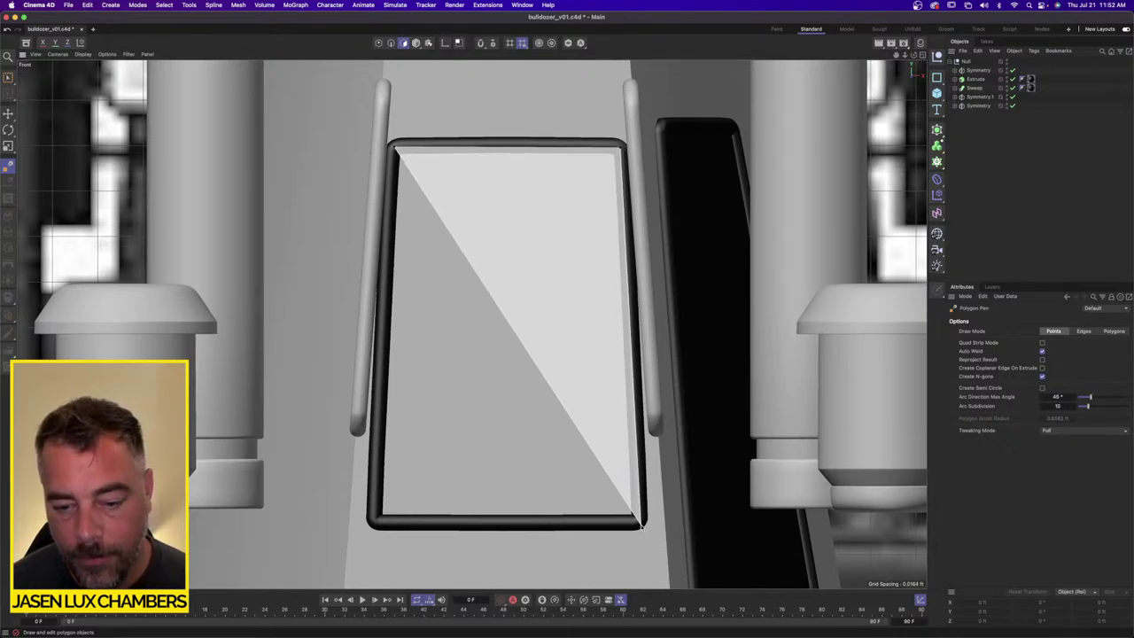
{"action": "double_click", "coordinate": [372, 526]}
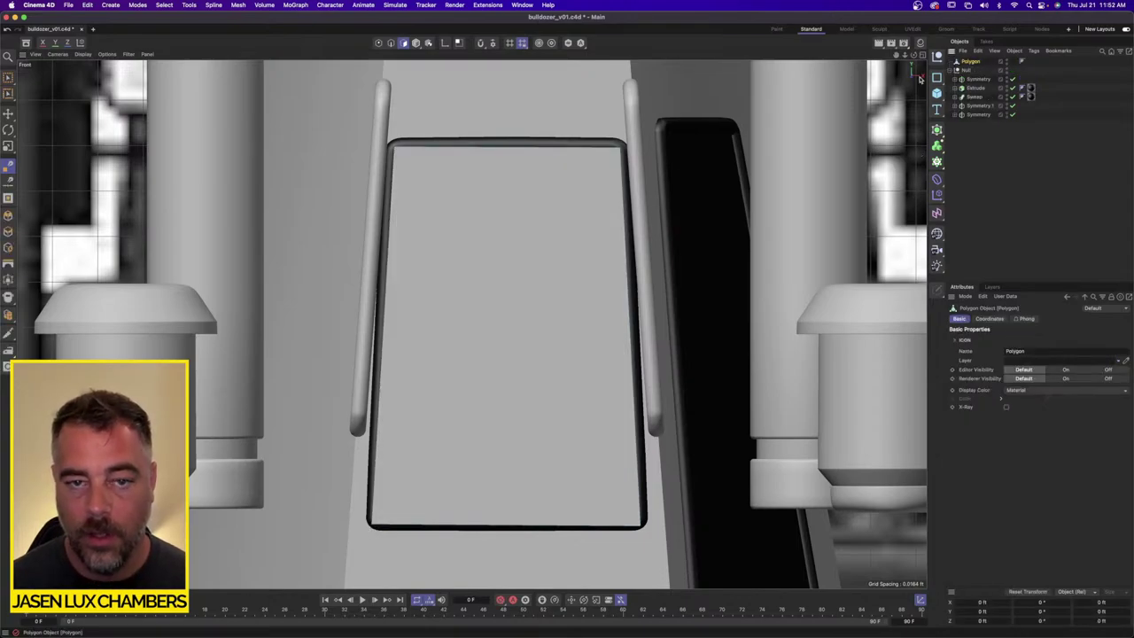
{"action": "left_click", "coordinate": [517, 198]}
Step: Move the new glass polygon back into the windshield frame, to about 0.155 ft in Z, and deselect it
{"action": "left_click", "coordinate": [923, 55]}
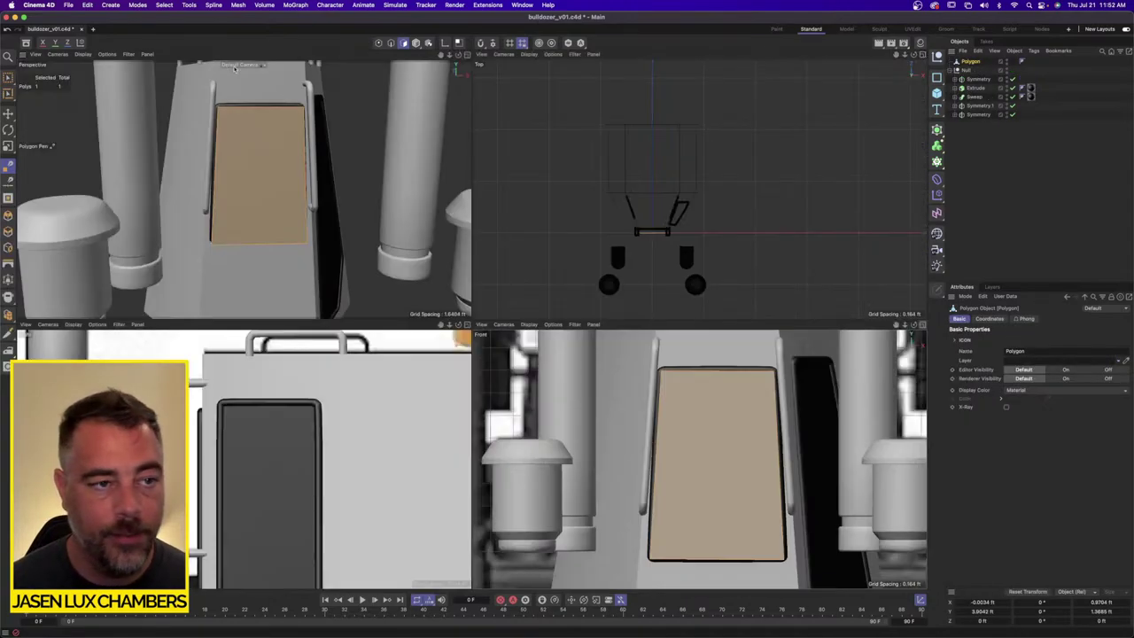
{"action": "left_click", "coordinate": [467, 54]}
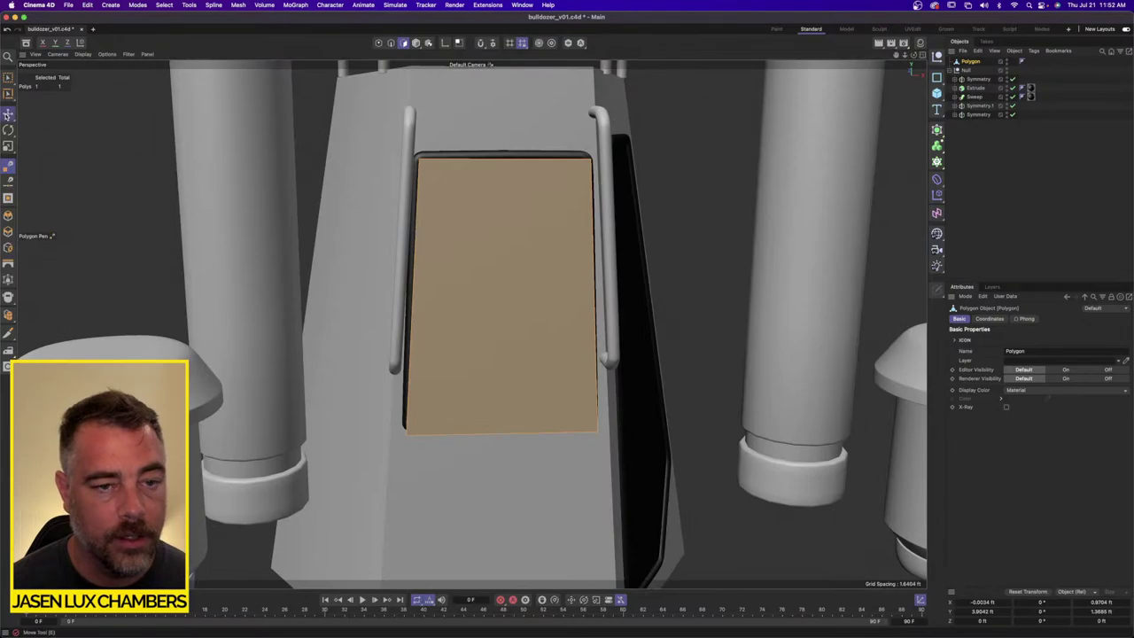
{"action": "left_click", "coordinate": [7, 115]}
{"action": "left_click_drag", "start_coordinate": [601, 299], "coordinate": [652, 251], "text": "alt"}
{"action": "right_click_drag", "start_coordinate": [652, 251], "coordinate": [567, 261], "text": "alt"}
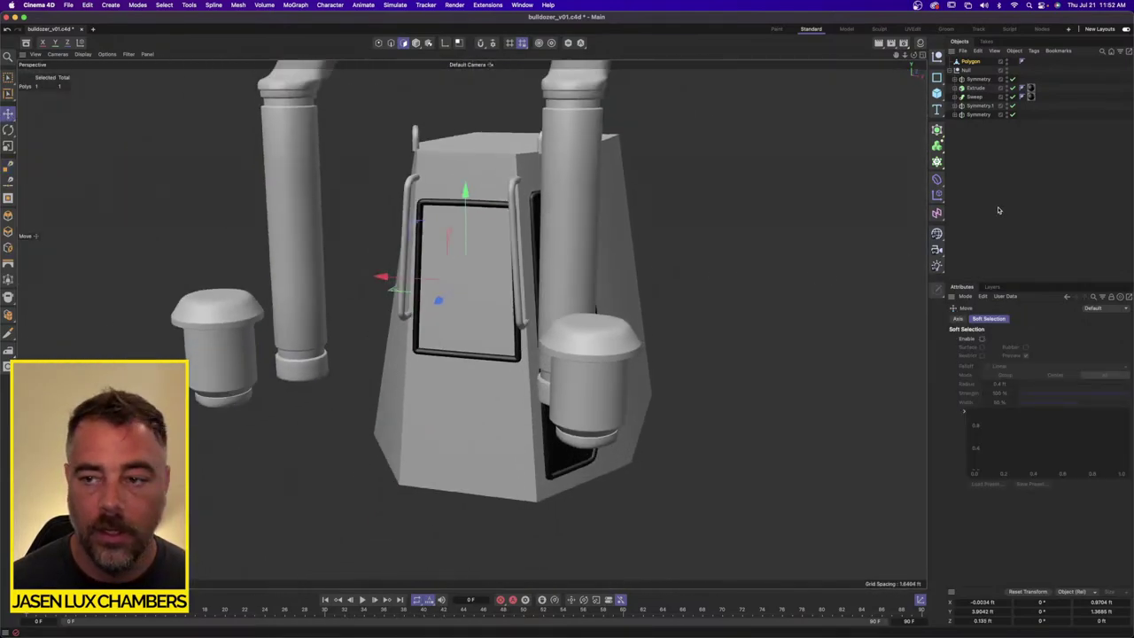
{"action": "left_click_drag", "start_coordinate": [658, 276], "coordinate": [645, 298], "text": "alt"}
{"action": "left_click", "coordinate": [1031, 167]}
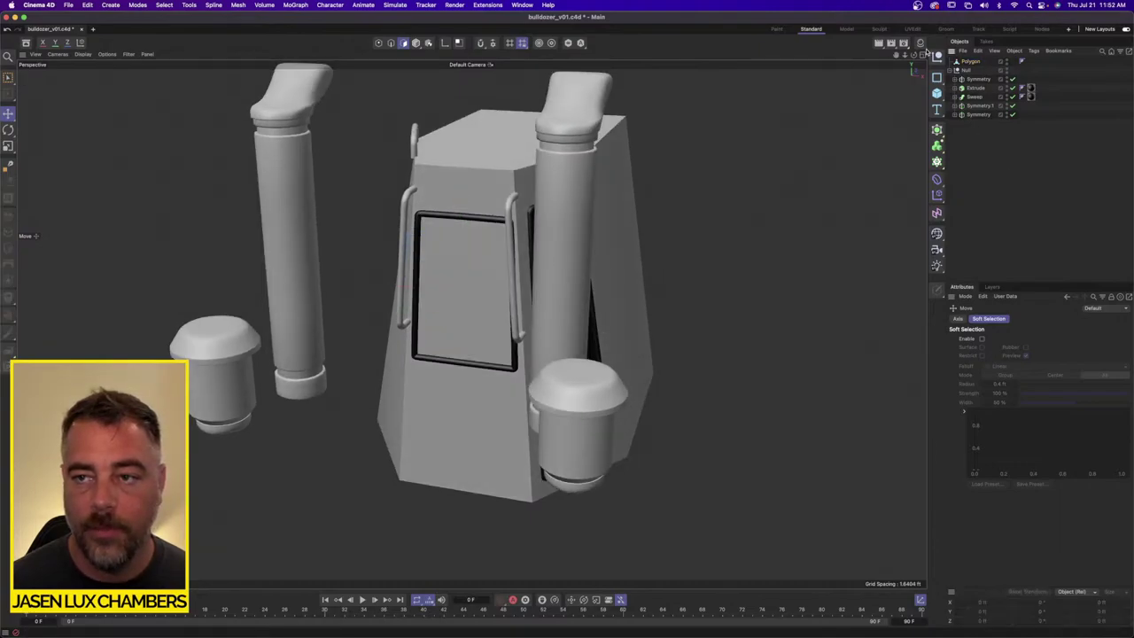
Step: Adjust the windshield polygon's depth to about 0.094 ft in Z and apply the black Mat material to it
{"action": "left_click", "coordinate": [921, 43]}
{"action": "left_click_drag", "start_coordinate": [473, 254], "coordinate": [411, 281]}
{"action": "key", "text": "super+z"}
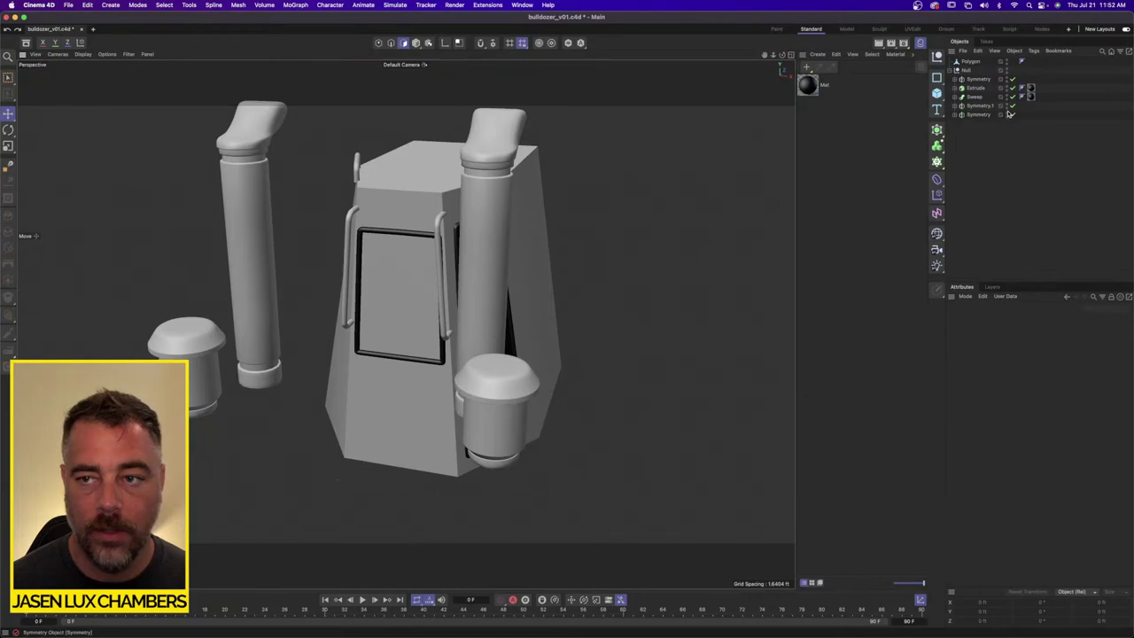
{"action": "left_click", "coordinate": [972, 62]}
{"action": "left_click", "coordinate": [372, 322]}
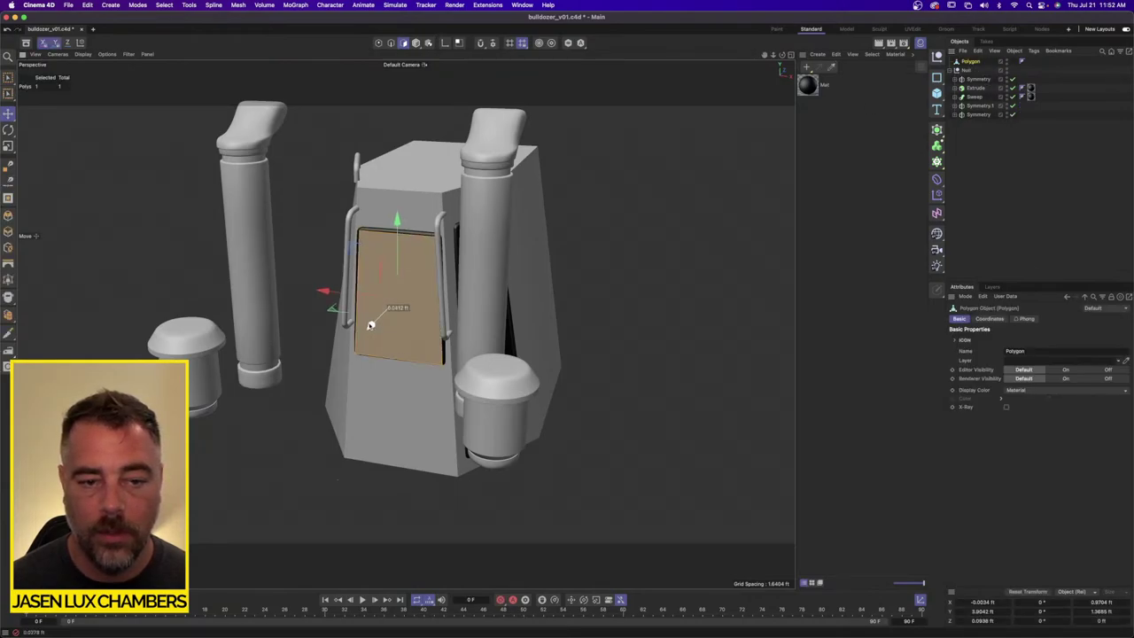
{"action": "left_click_drag", "start_coordinate": [426, 280], "coordinate": [426, 282]}
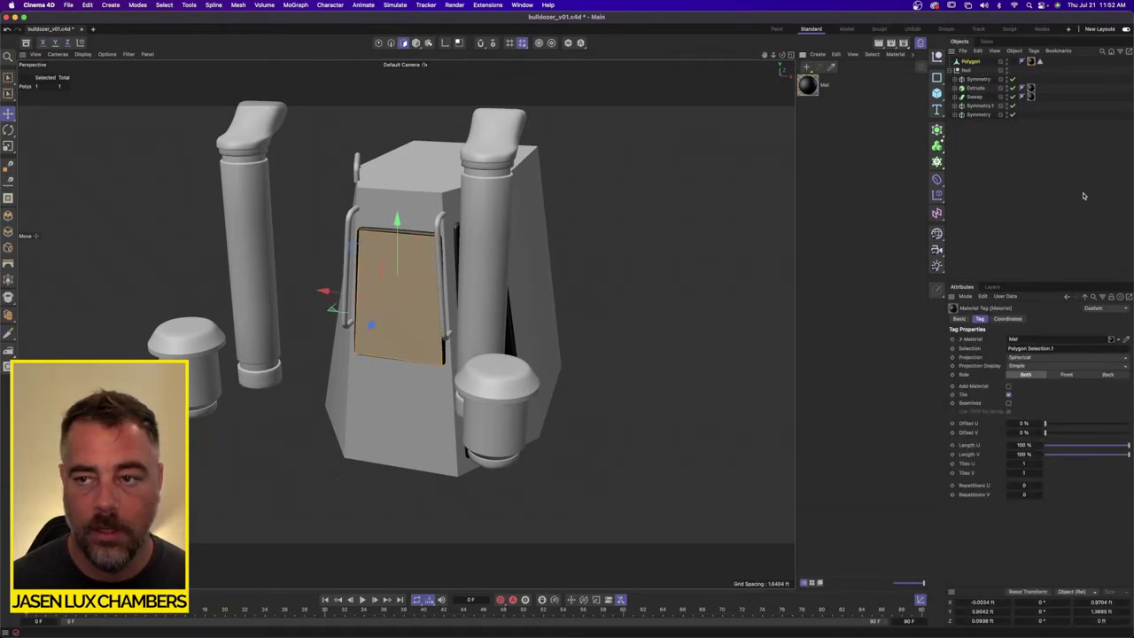
{"action": "left_click", "coordinate": [1028, 223]}
Step: Inspect the finished cab windows in perspective and compare the cab with the side and front bulldozer references
{"action": "scroll", "coordinate": [437, 262], "scroll_direction": "down", "scroll_amount": 10}
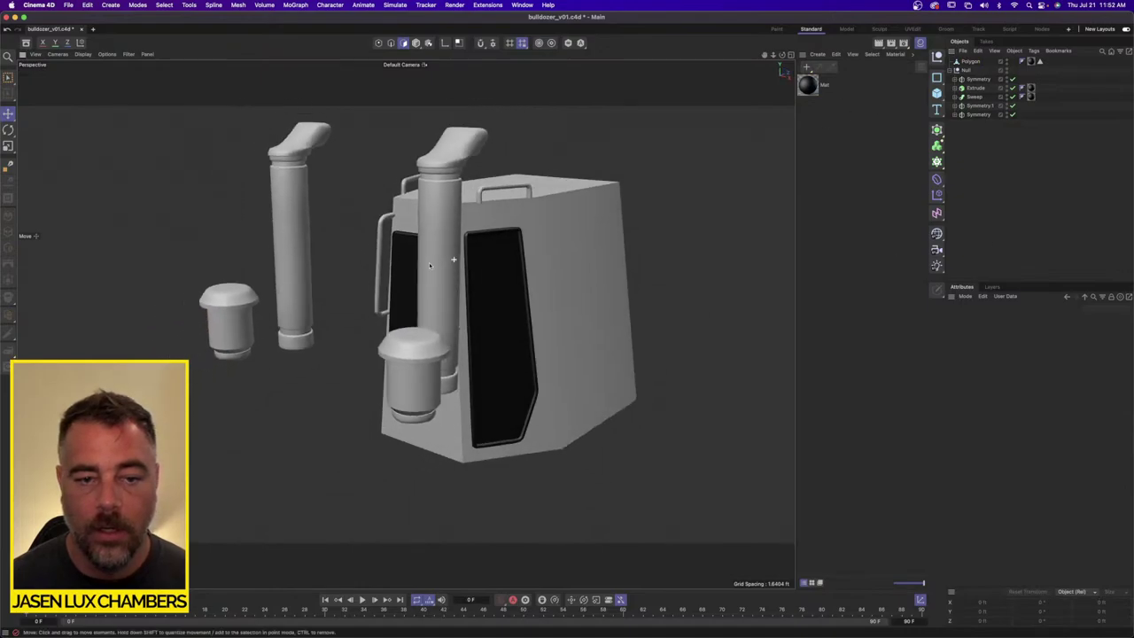
{"action": "left_click_drag", "start_coordinate": [481, 286], "coordinate": [375, 272], "text": "alt"}
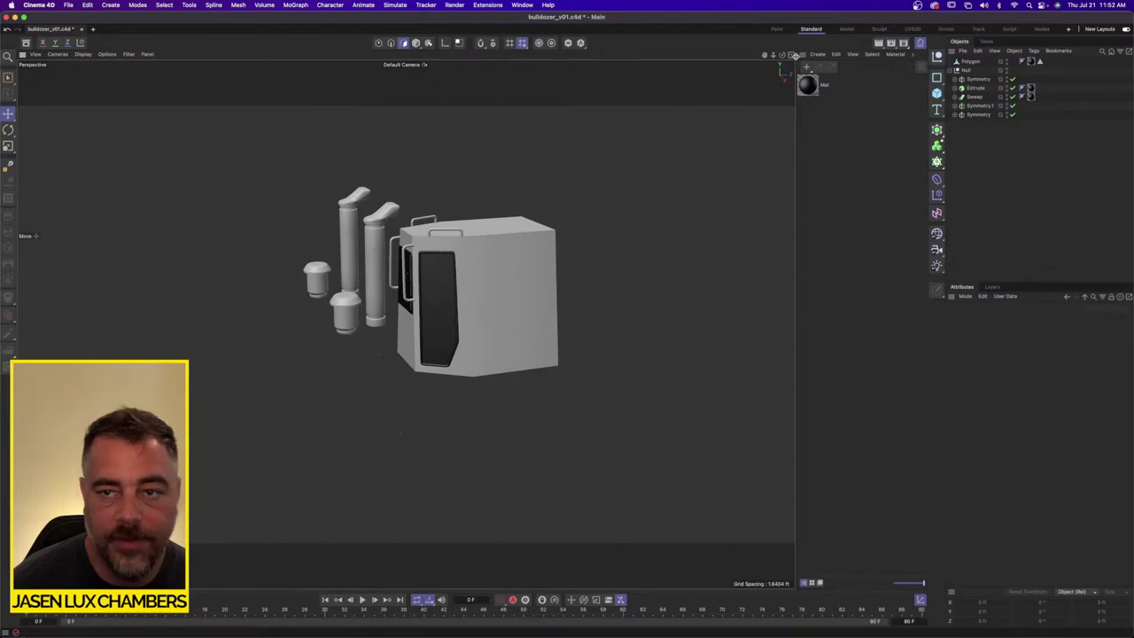
{"action": "left_click", "coordinate": [792, 55]}
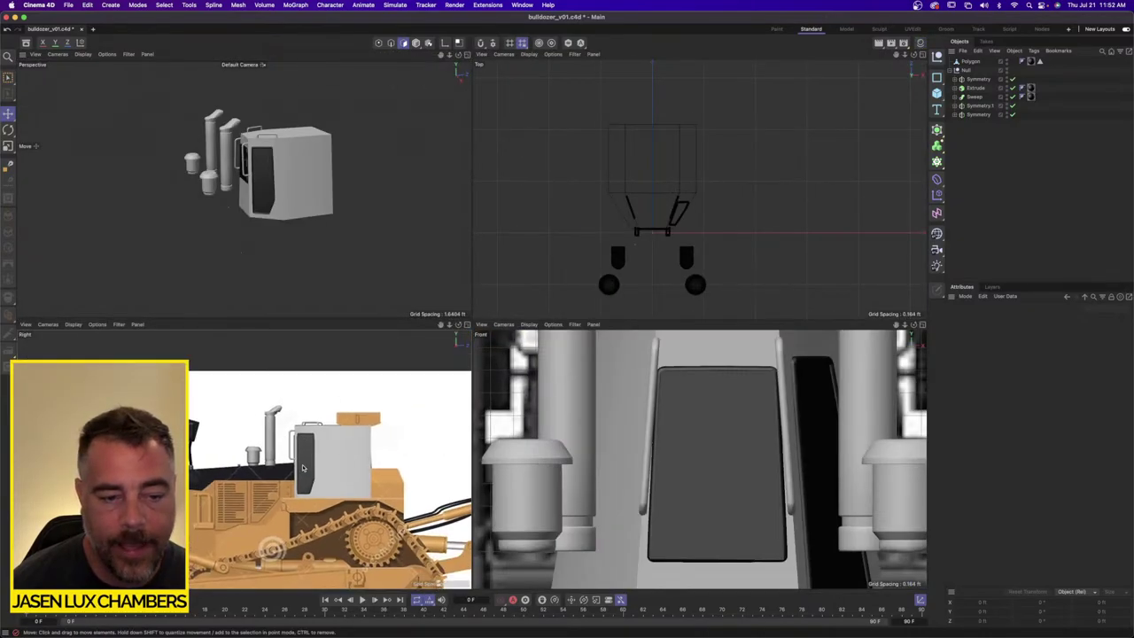
{"action": "middle_click_drag", "start_coordinate": [303, 468], "coordinate": [289, 417], "text": "alt"}
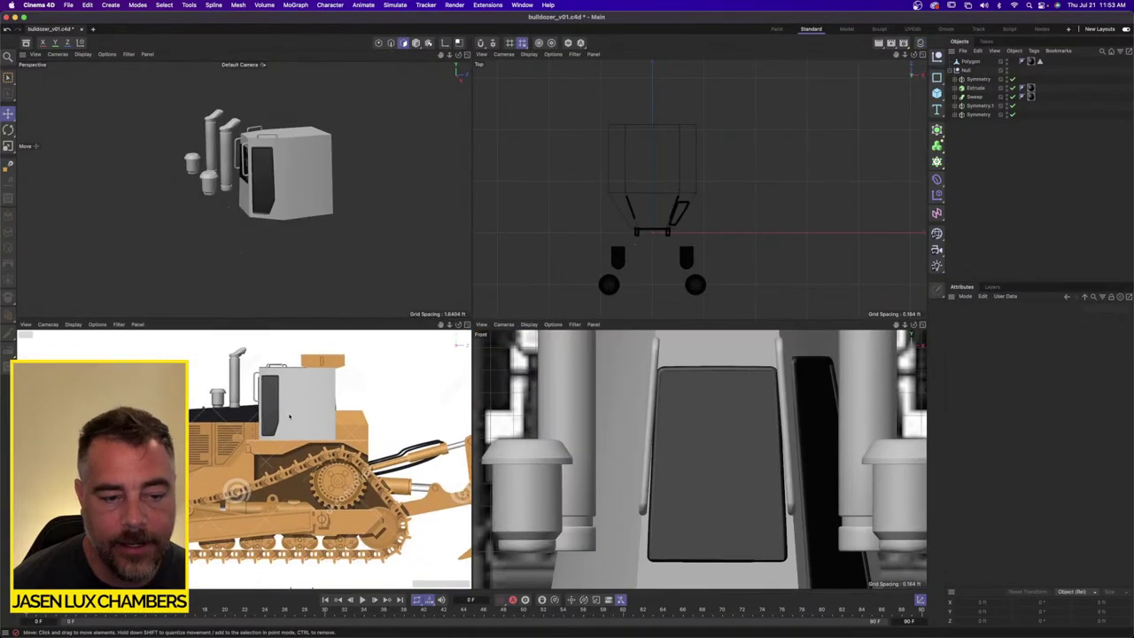
{"action": "scroll", "coordinate": [591, 420], "scroll_direction": "down", "scroll_amount": 10}
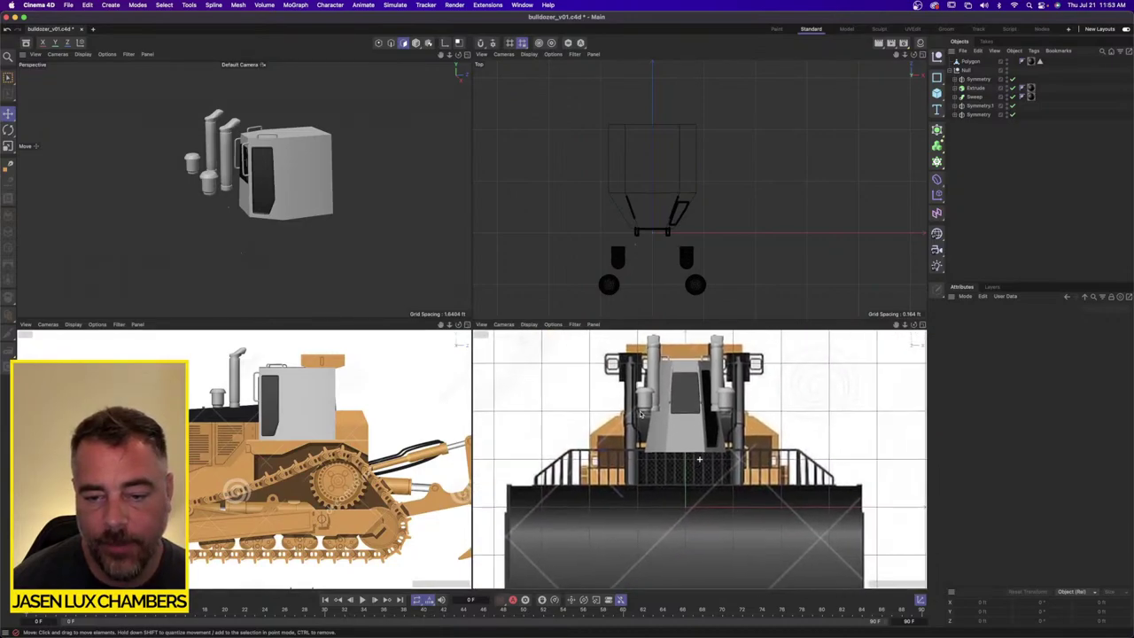
{"action": "scroll", "coordinate": [656, 426], "scroll_direction": "down", "scroll_amount": 2}
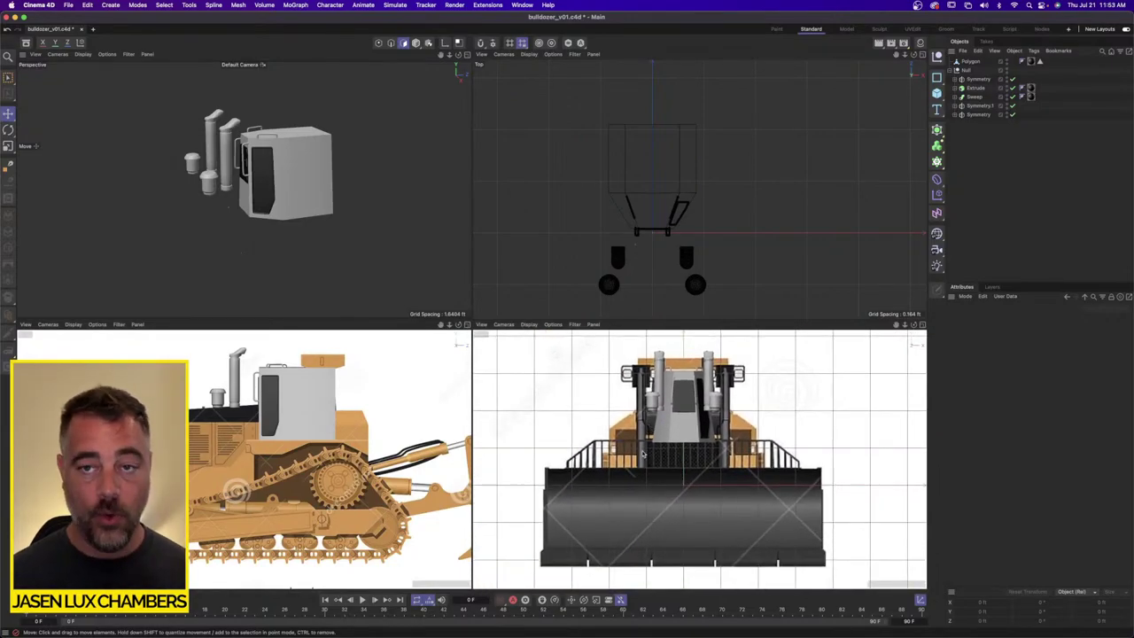